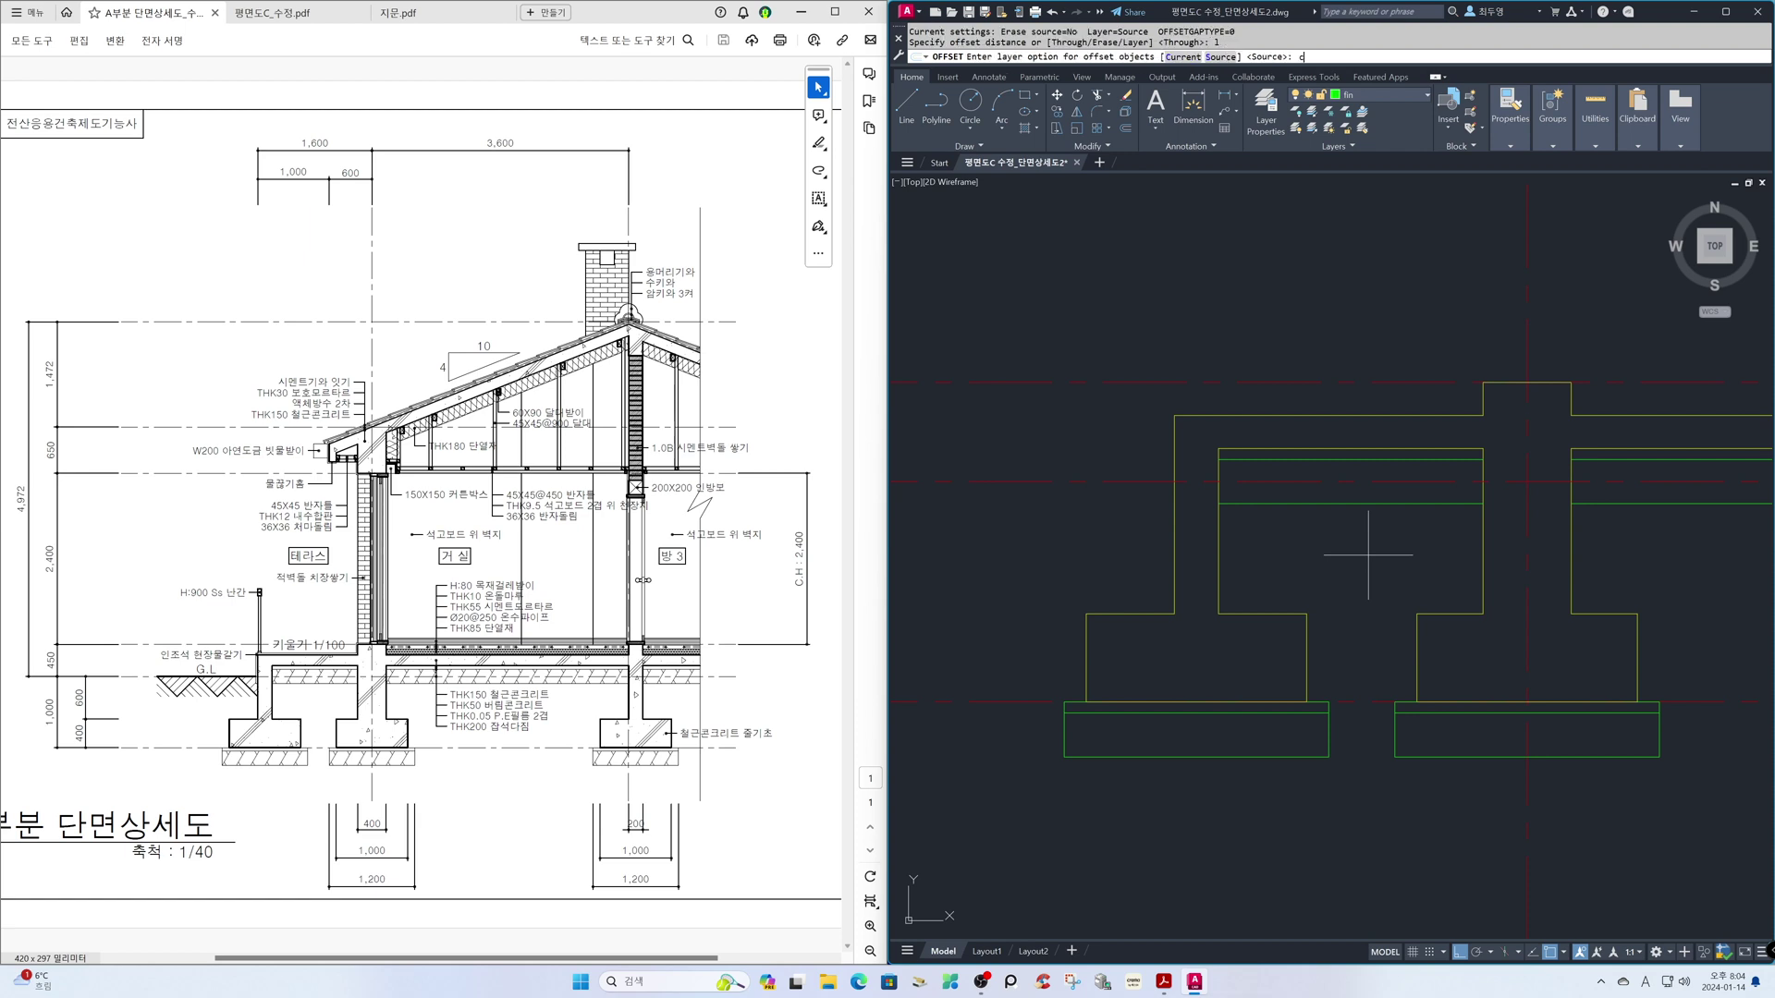
- Offset the red ground-level centerline 100 downward, placing the copy on the current layer
key("Return")
key("F3")
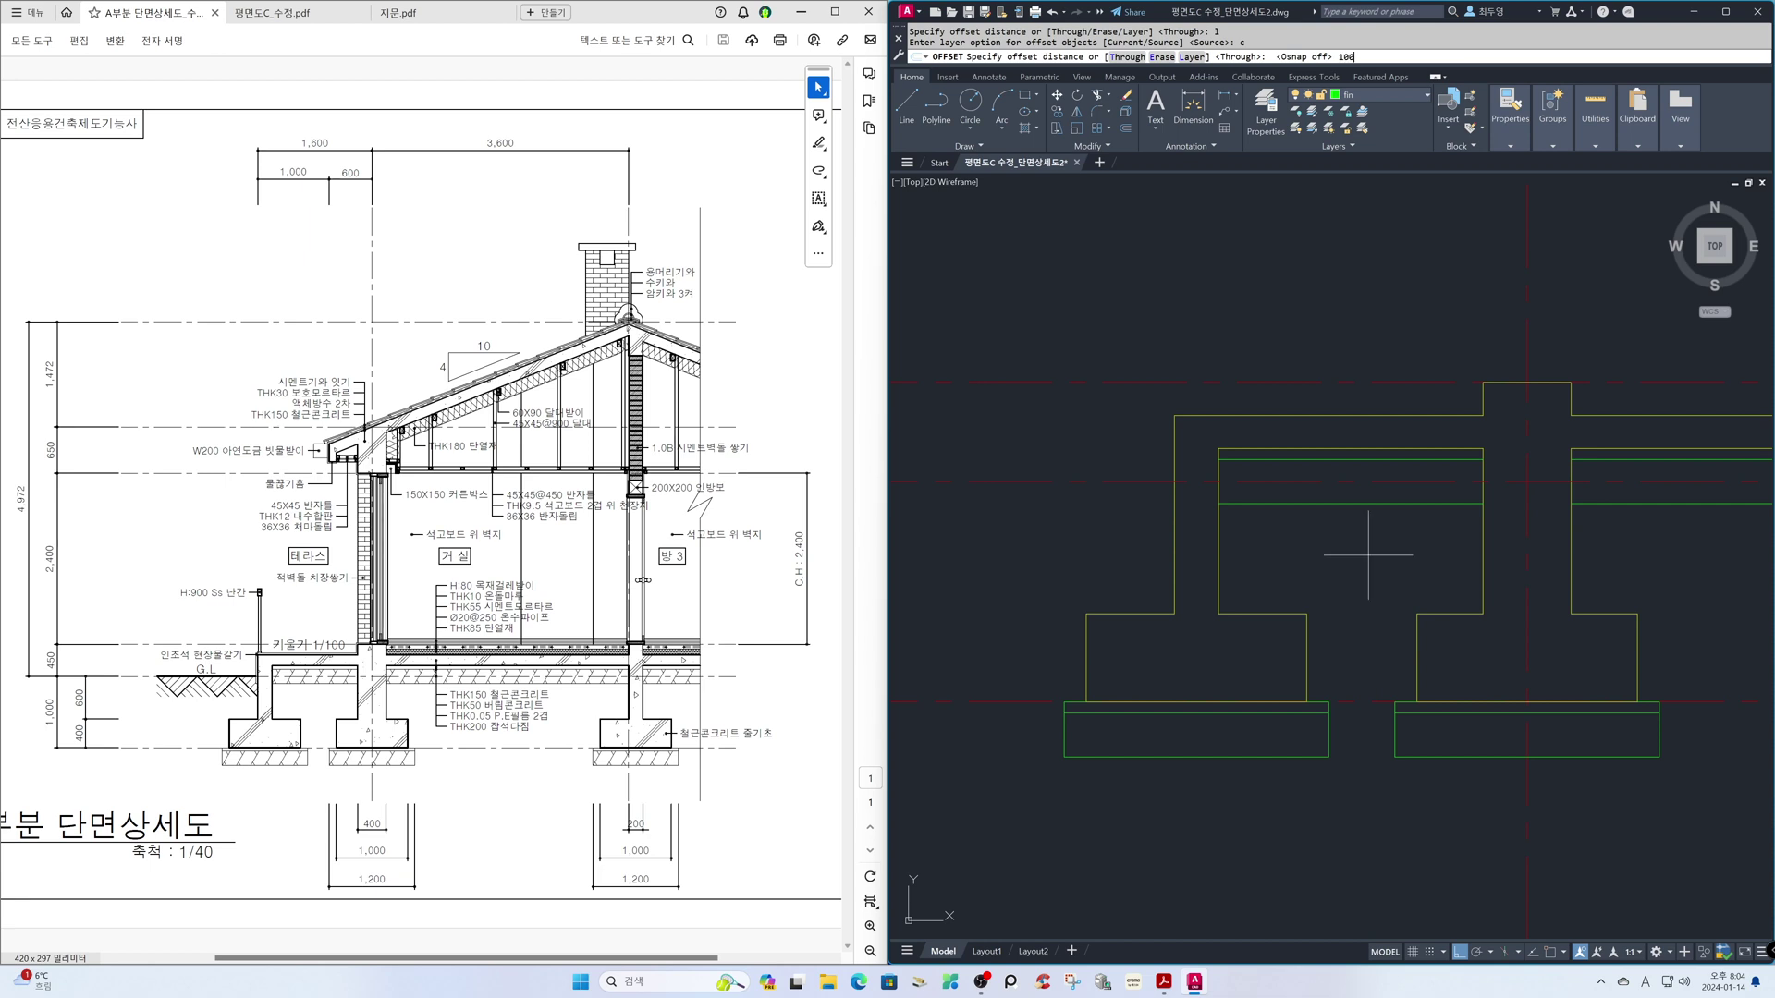
key("Return")
left_click(1148, 490)
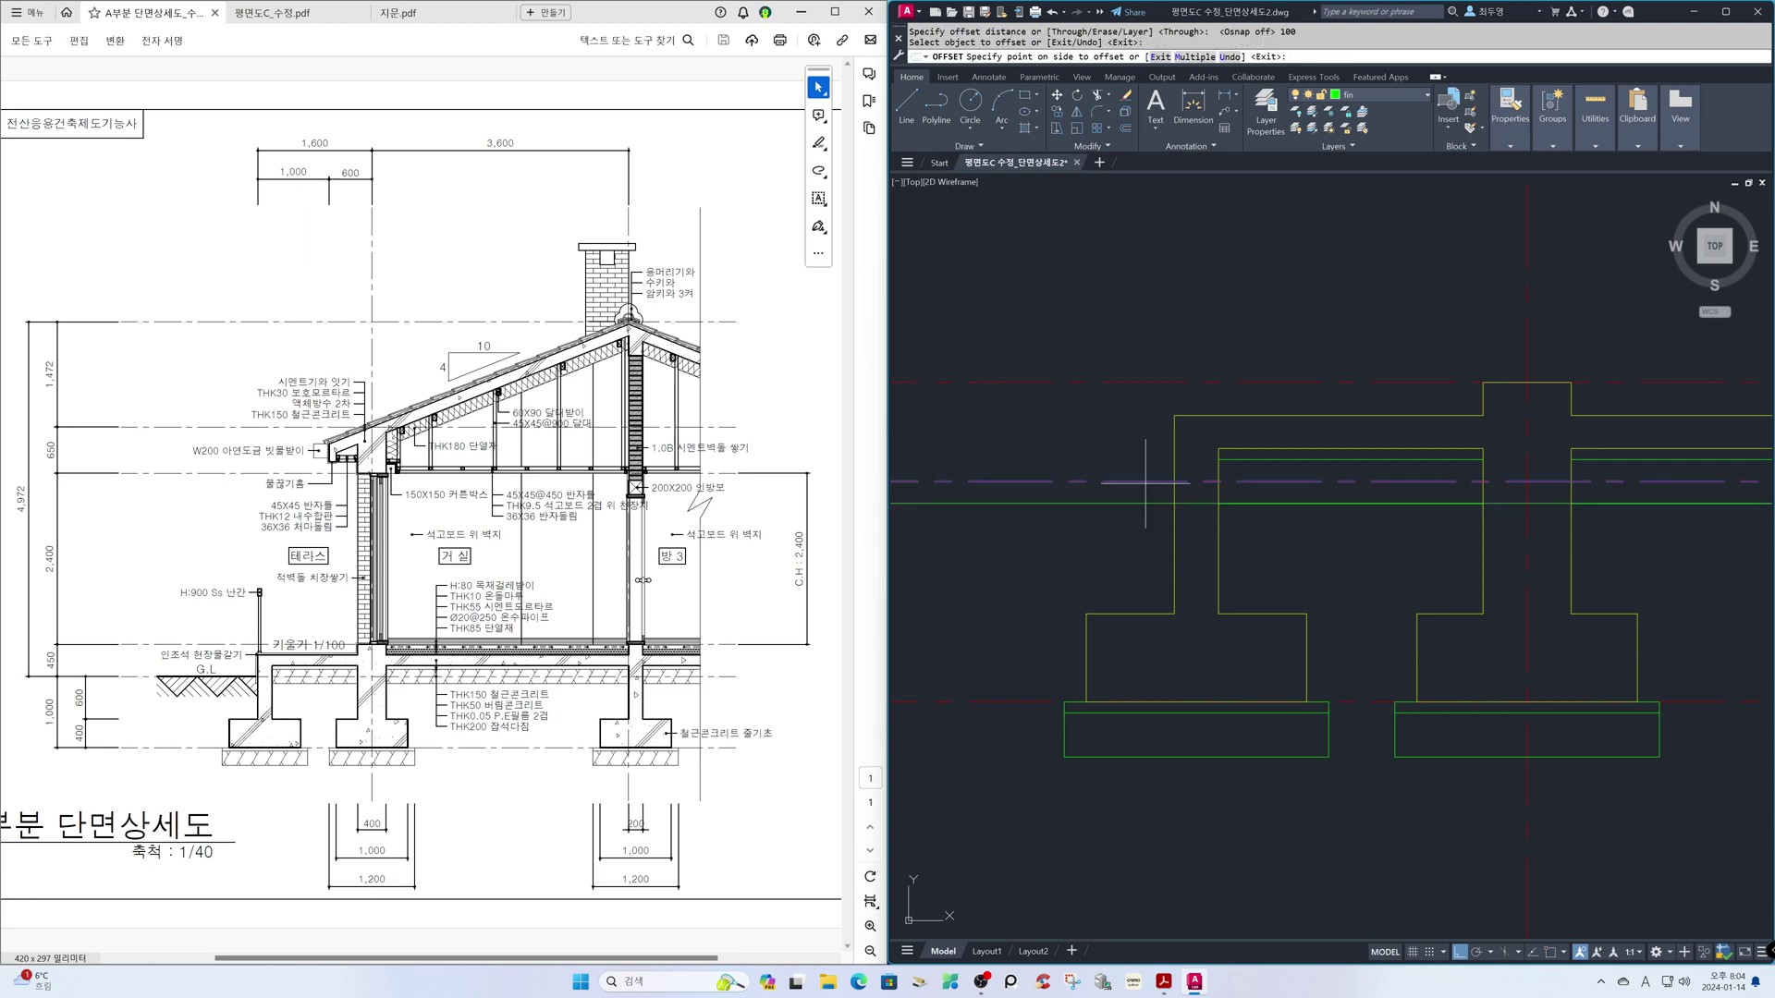
left_click(1143, 529)
key("Return")
- Offset the terrace foundation's outer wall line outward and the terrace slab's top line upward, both by 30
key("Return")
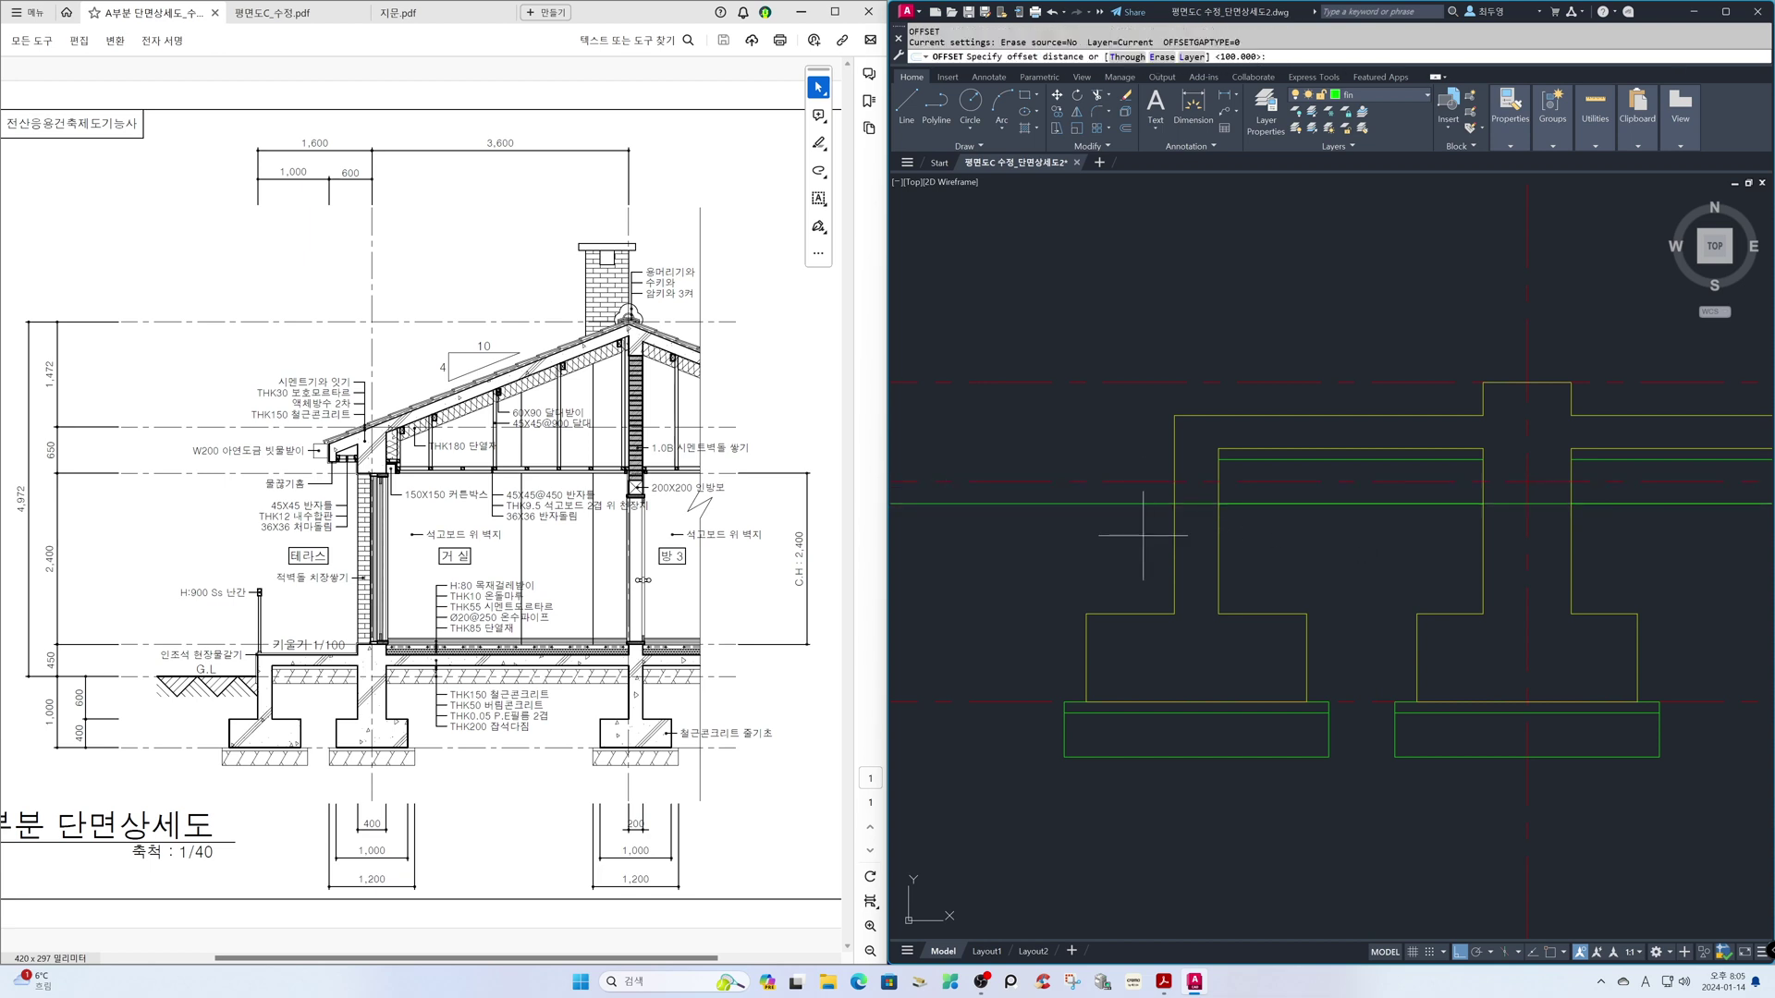
type("30")
key("Return")
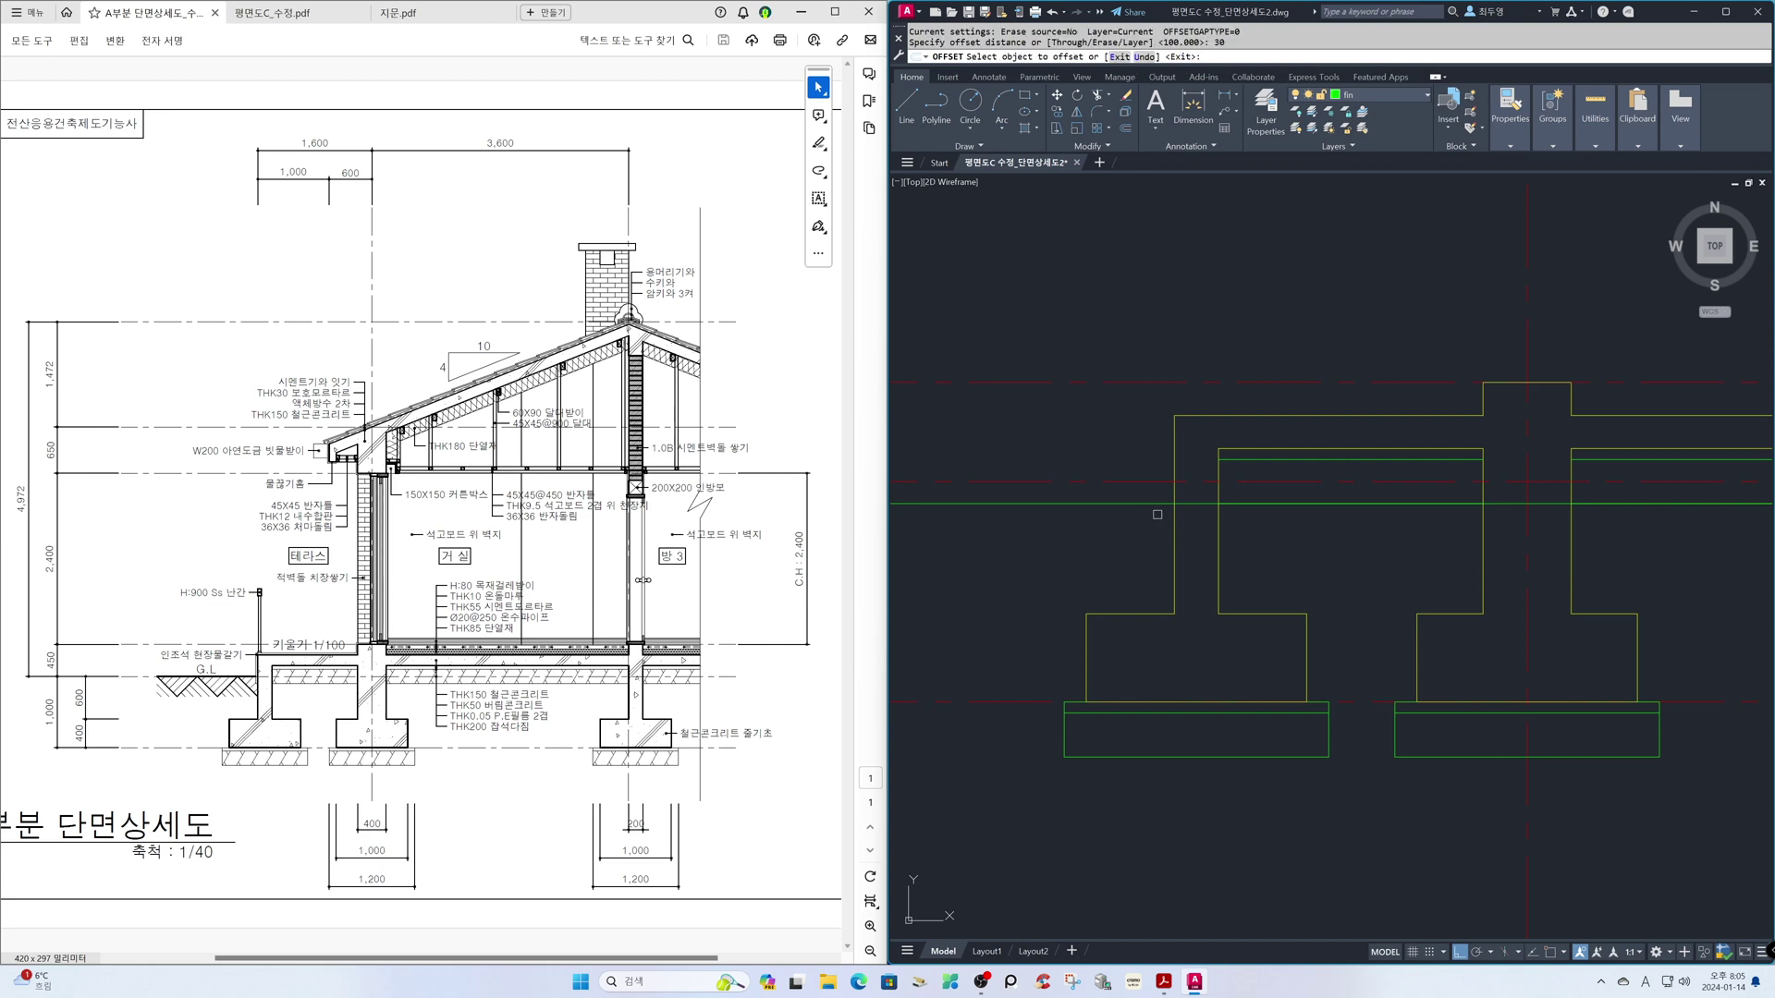
left_click(1173, 486)
left_click(1142, 503)
left_click(1199, 416)
left_click(1202, 402)
key("Return")
- Offset the outer side and the top edge of the wall stub beside the terrace outward by 20
key("Return")
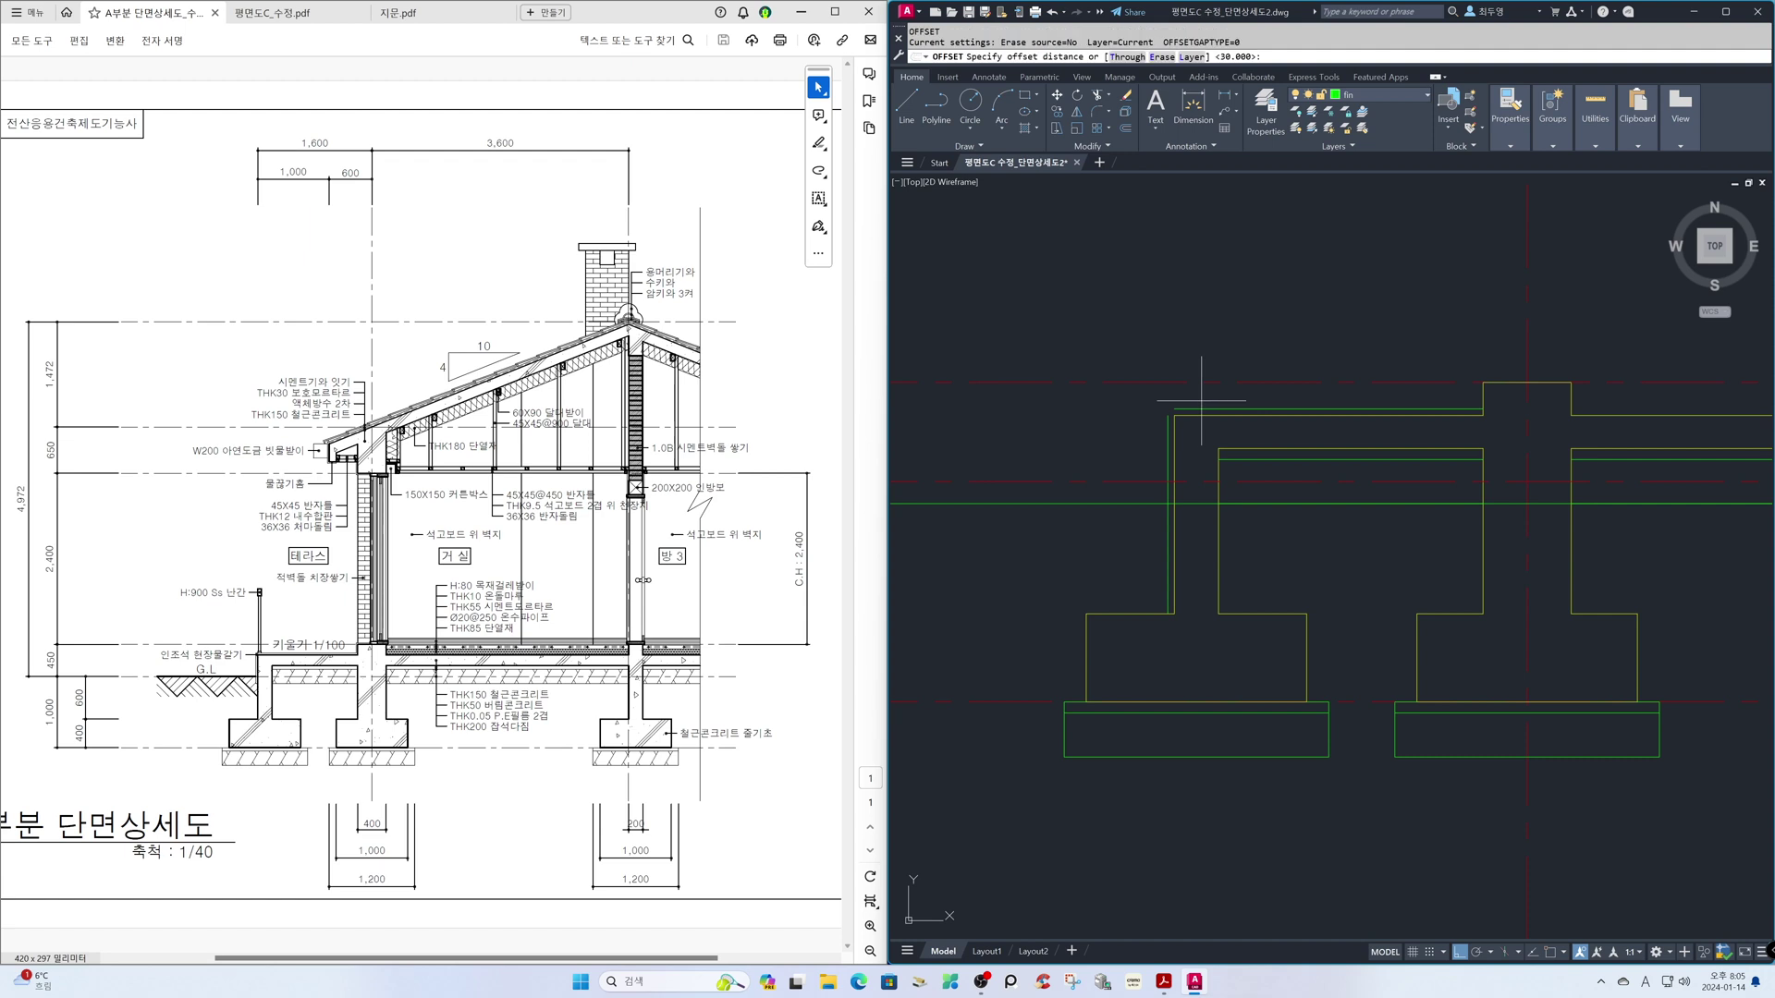
key("Return")
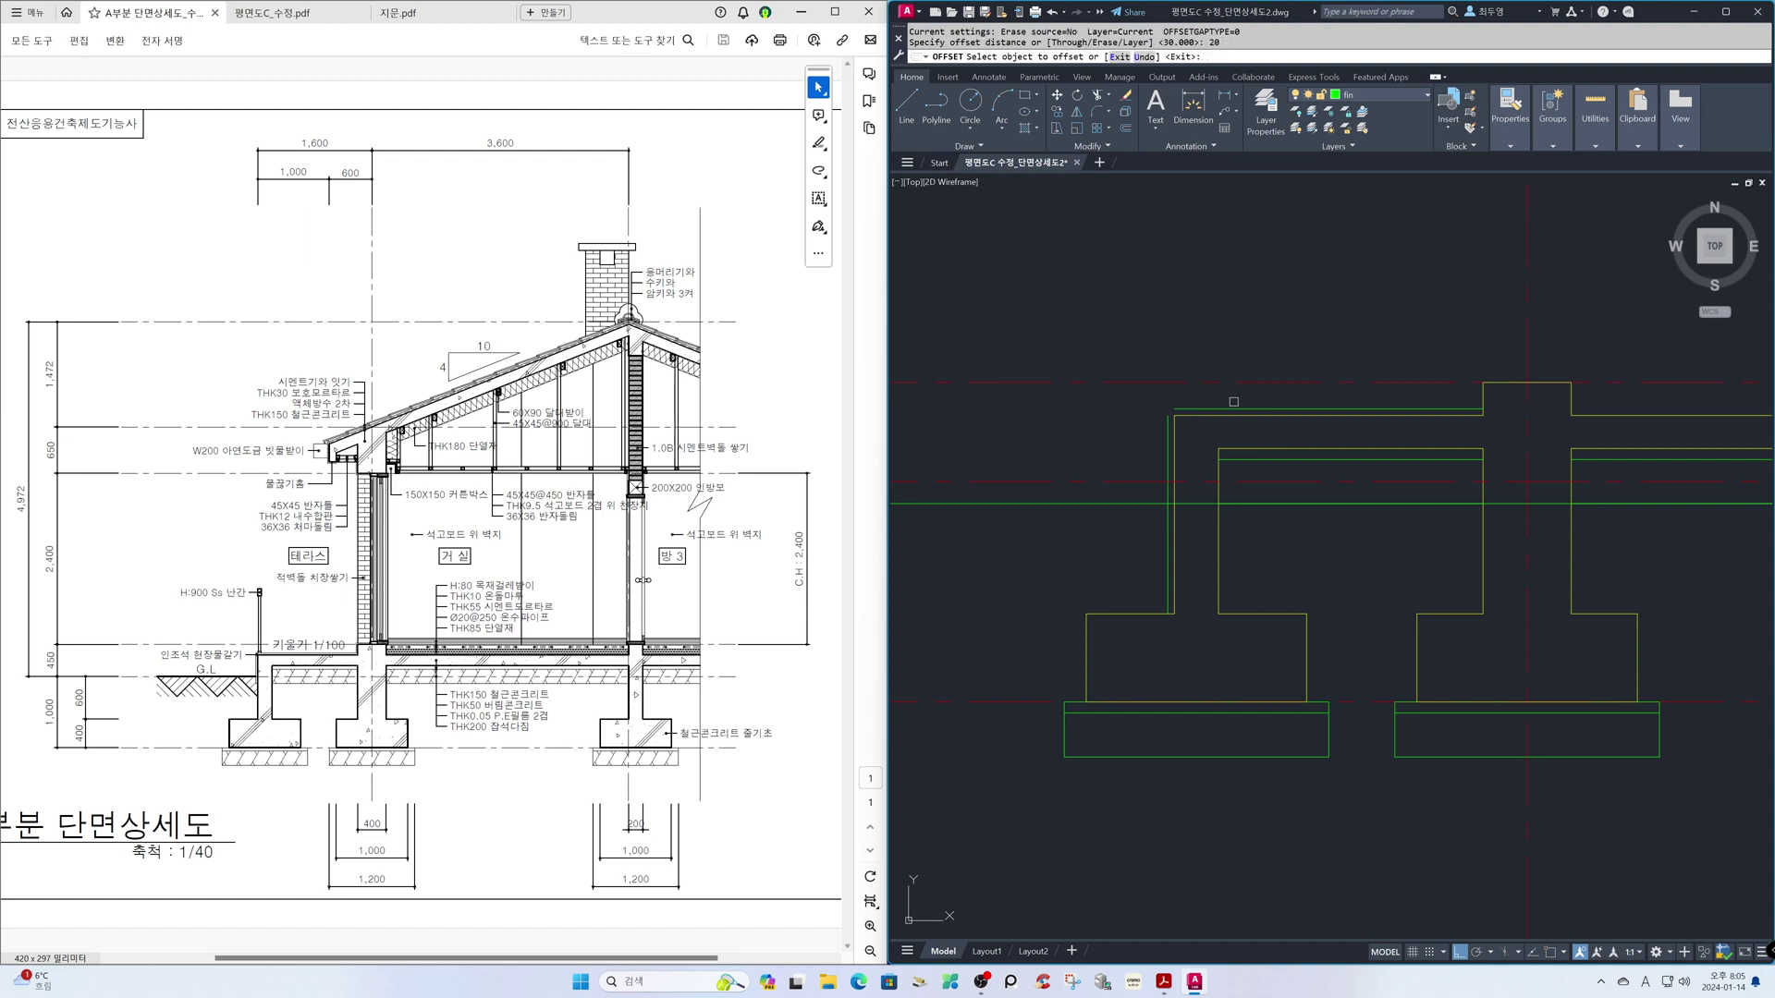
left_click(1483, 397)
left_click(1470, 393)
left_click(1501, 382)
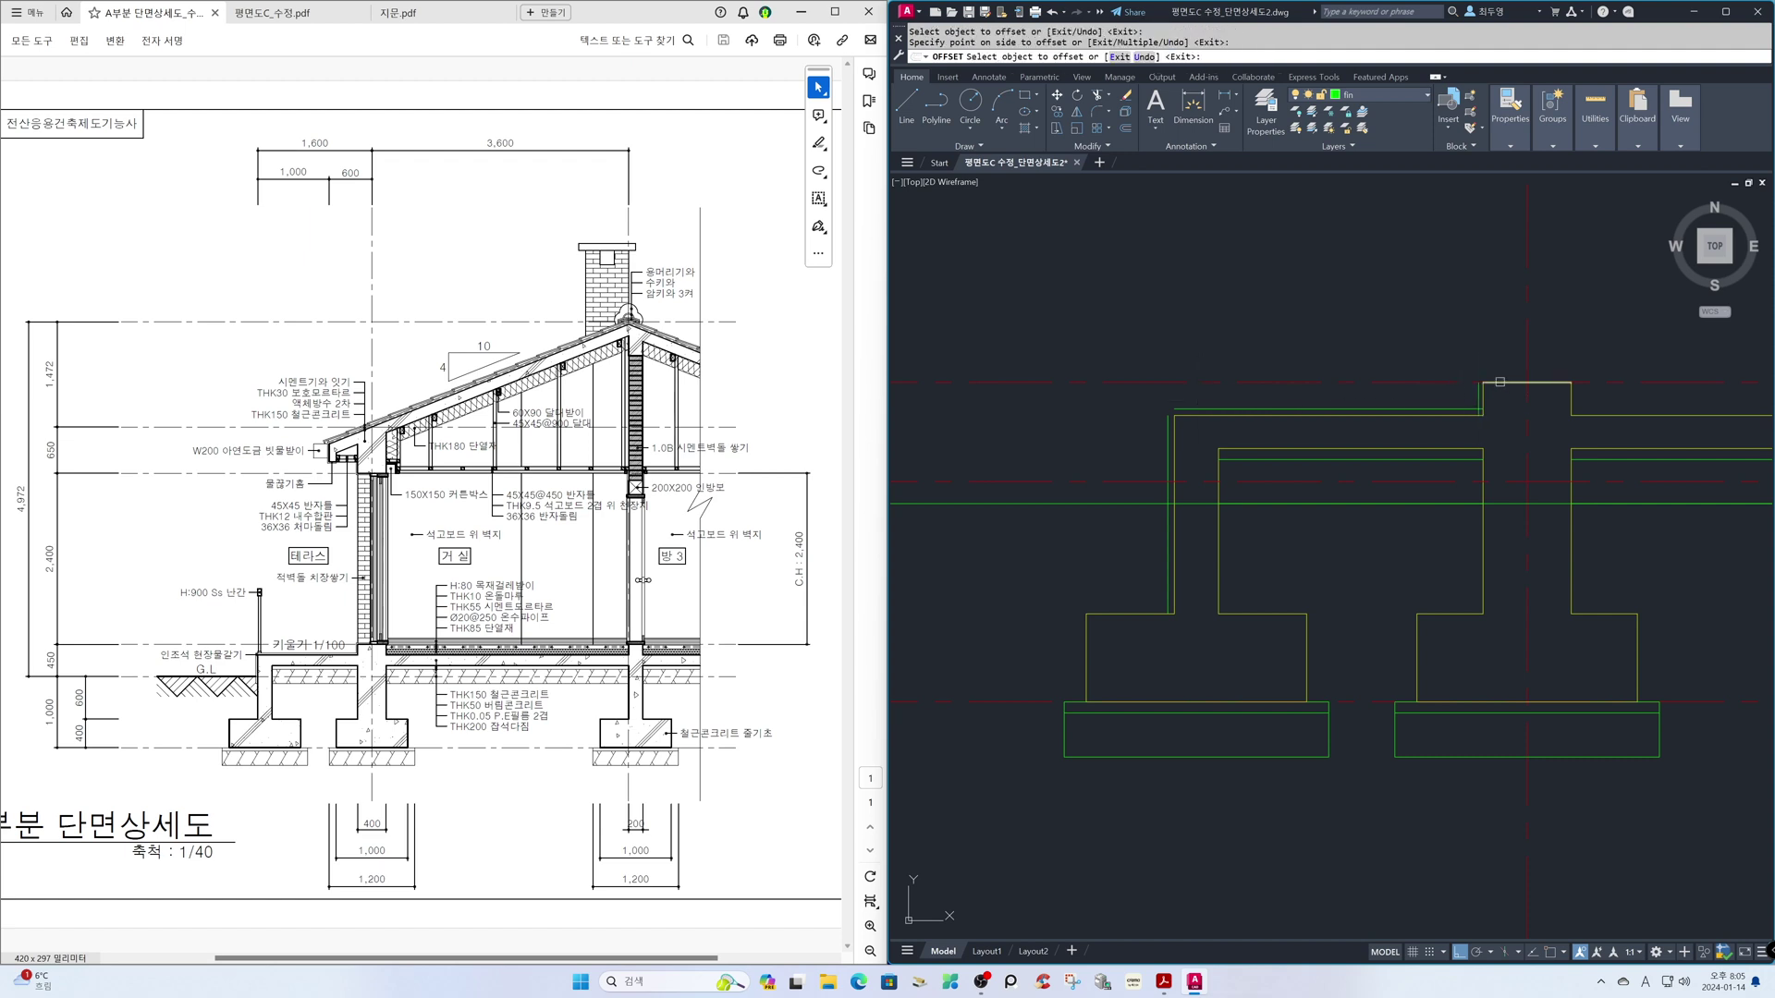
key("Return")
key("Return")
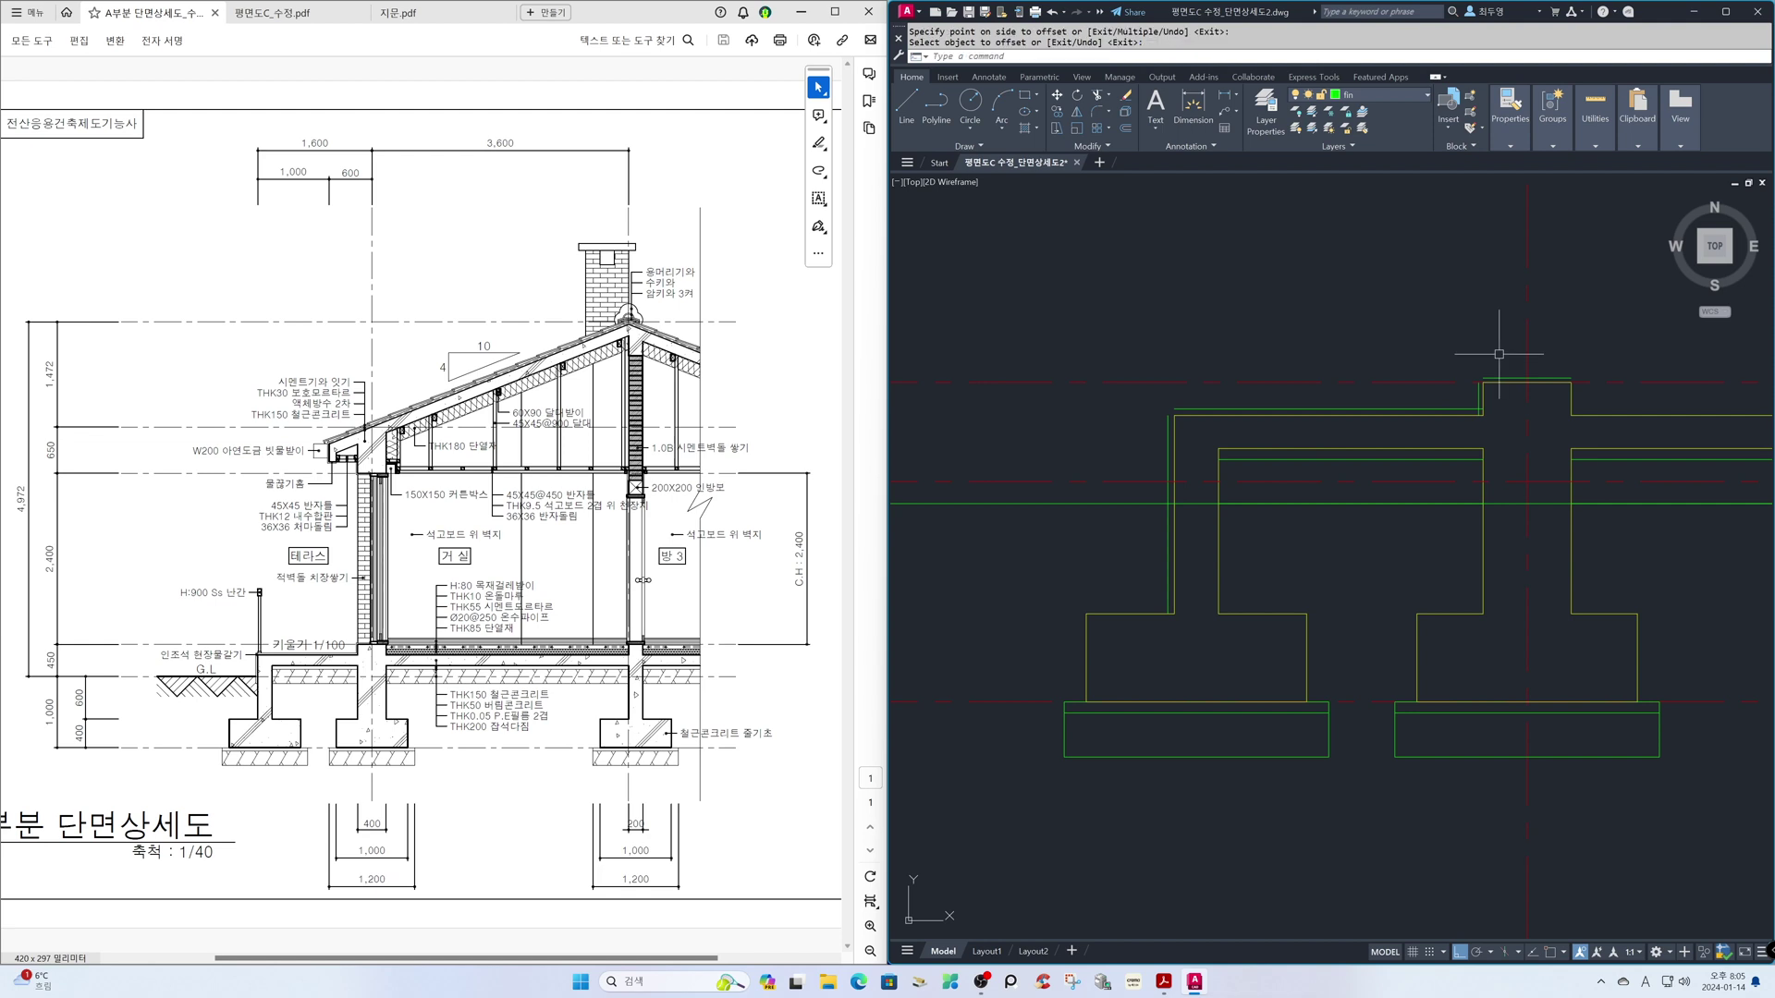
- Join the offset finish lines around the terrace slab and wall stub into sharp corners with a multiple Fillet
type("f")
key("Return")
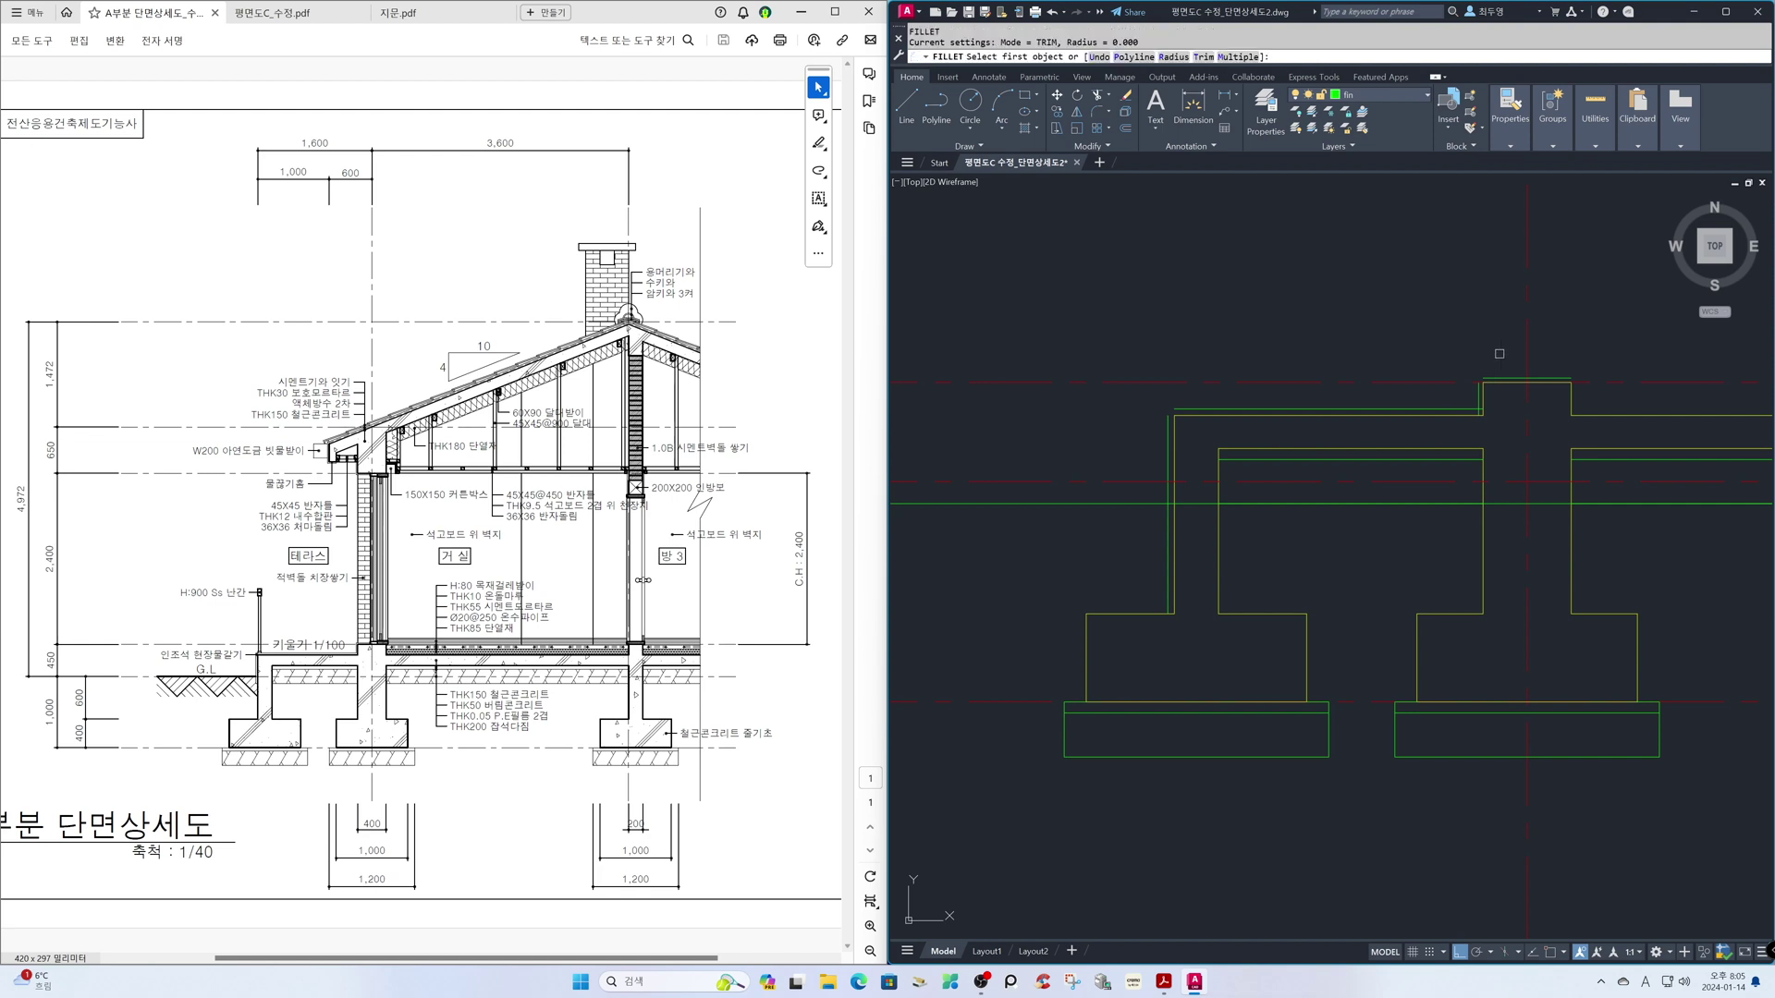
type("m")
key("Return")
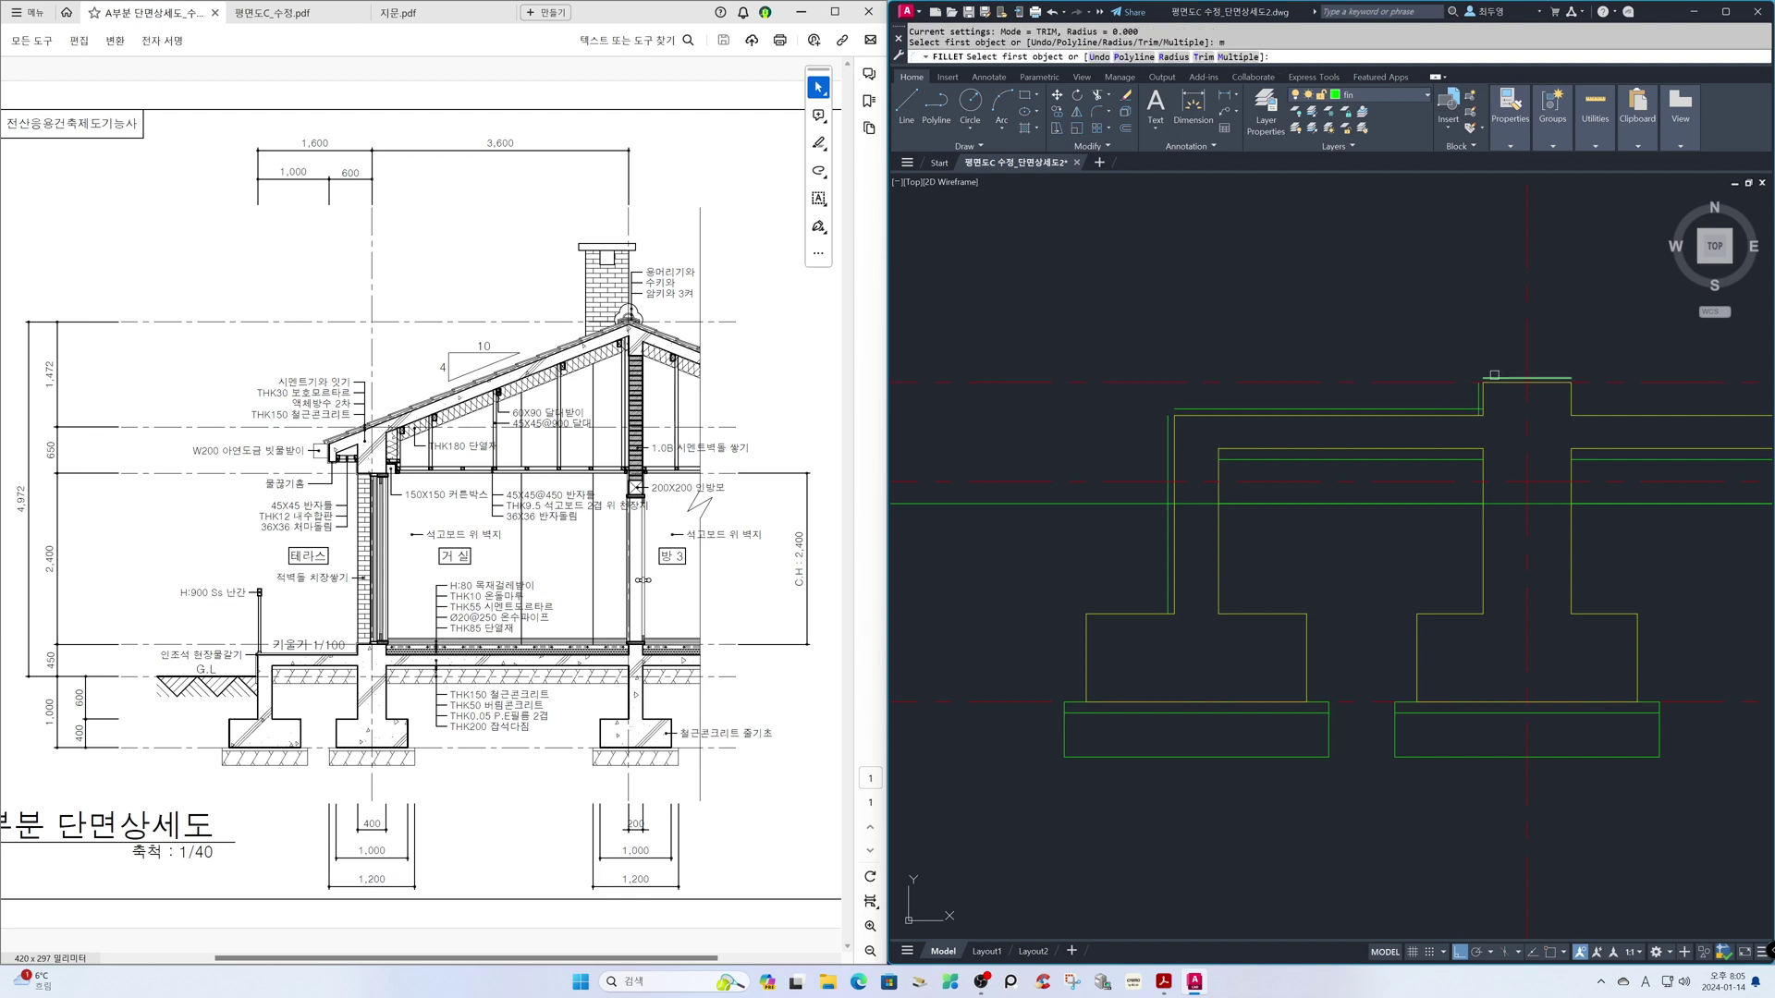
left_click(1494, 376)
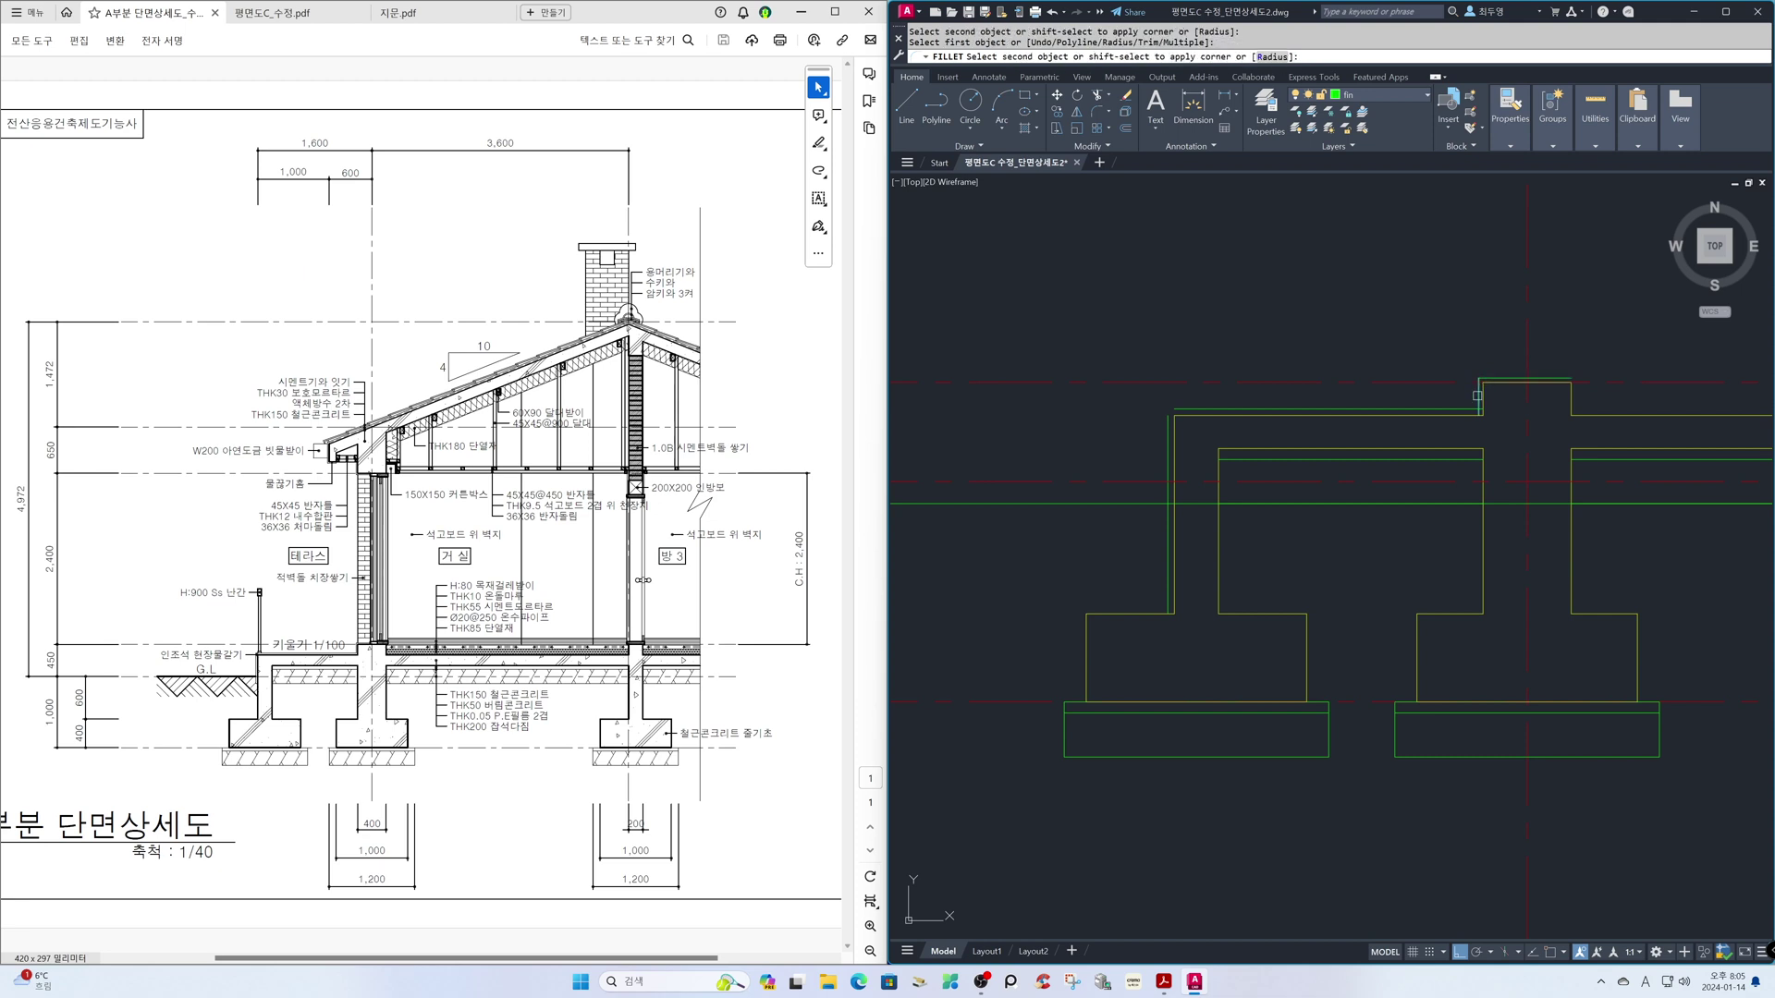
left_click(1416, 407)
left_click(1177, 407)
left_click(1170, 423)
left_click(1169, 438)
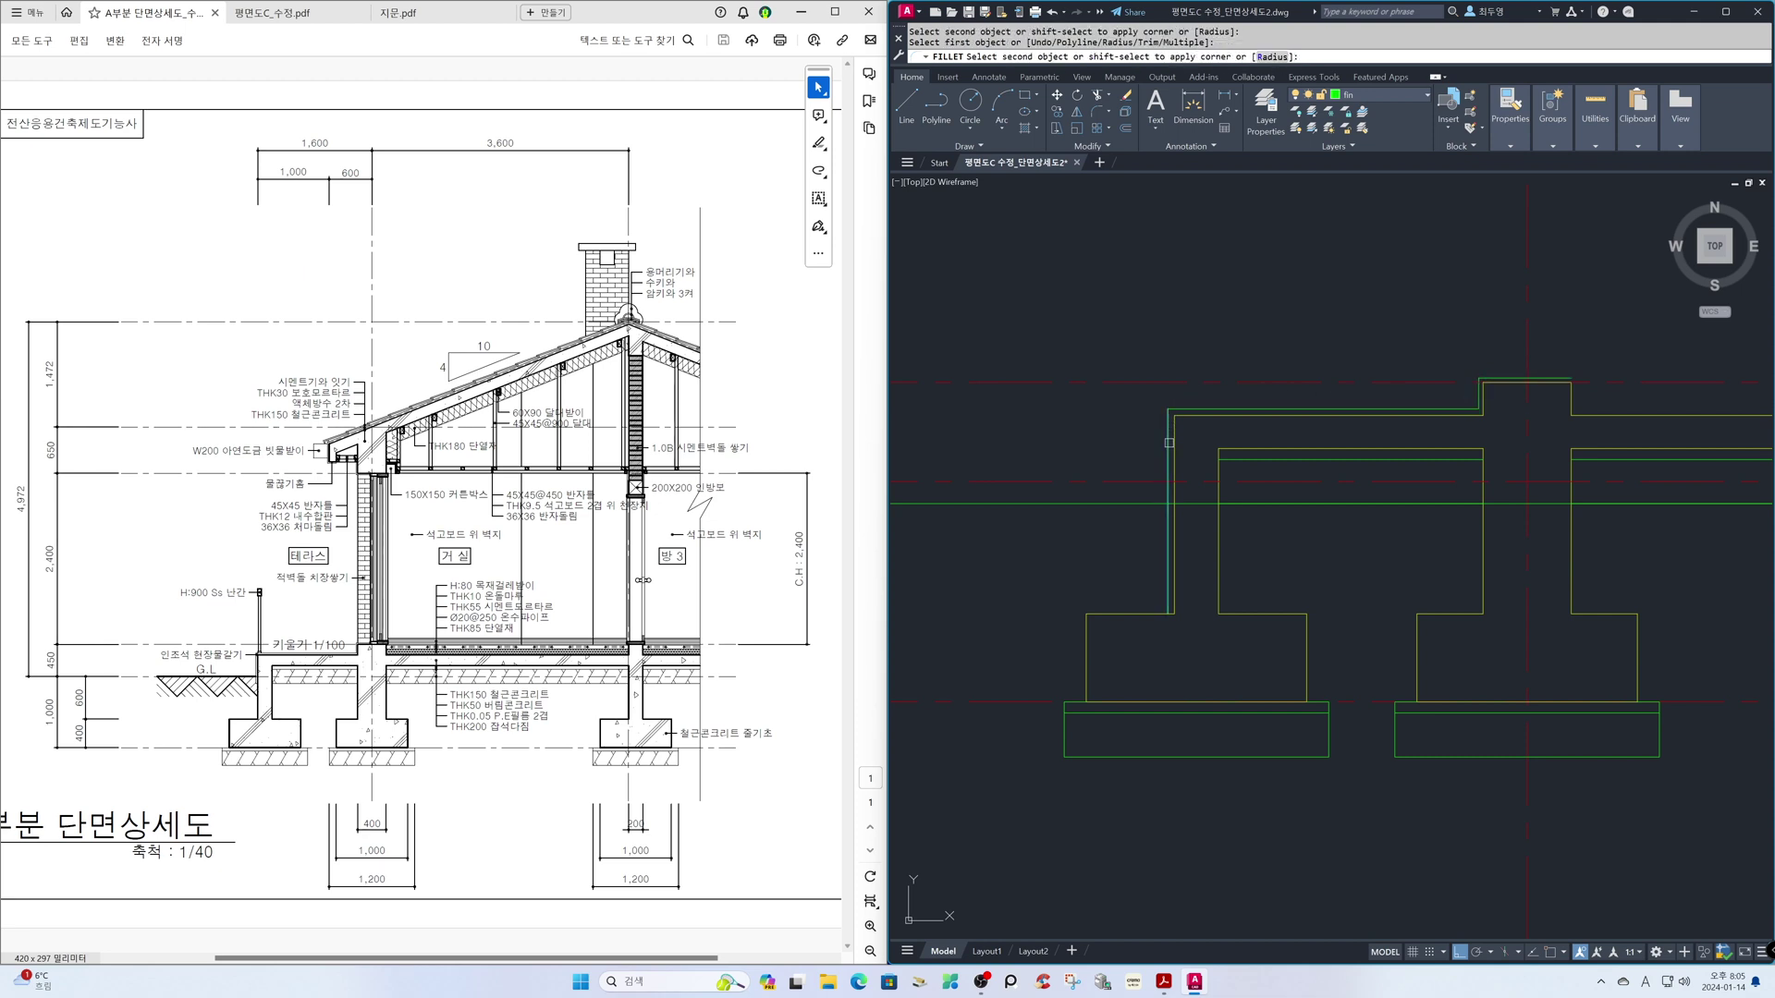
left_click(1190, 505)
key("space")
- Trim the terrace's outer vertical finish line at the line 100 below ground level and remove that line's excess
type("tr")
key("space")
key("space")
left_click(1196, 505)
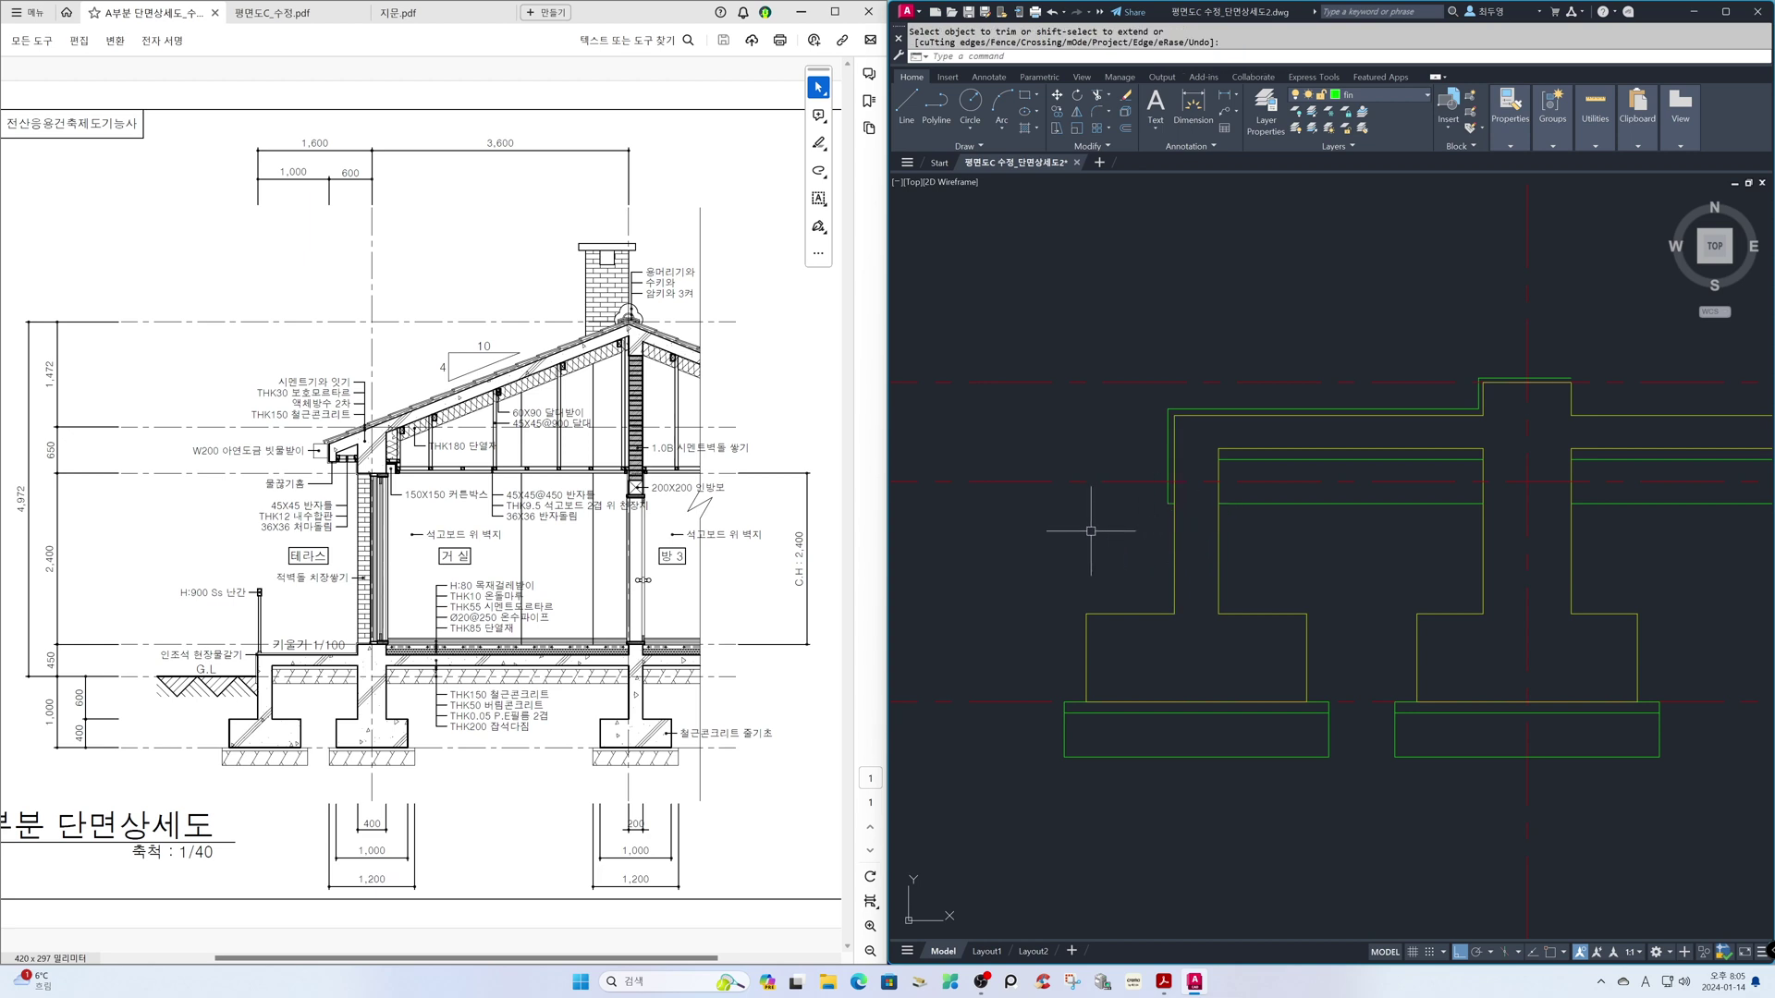
- Draw the floor finish line level with the wall stub tops, from the outer stub's inner corner across to the vertical section boundary
key("space")
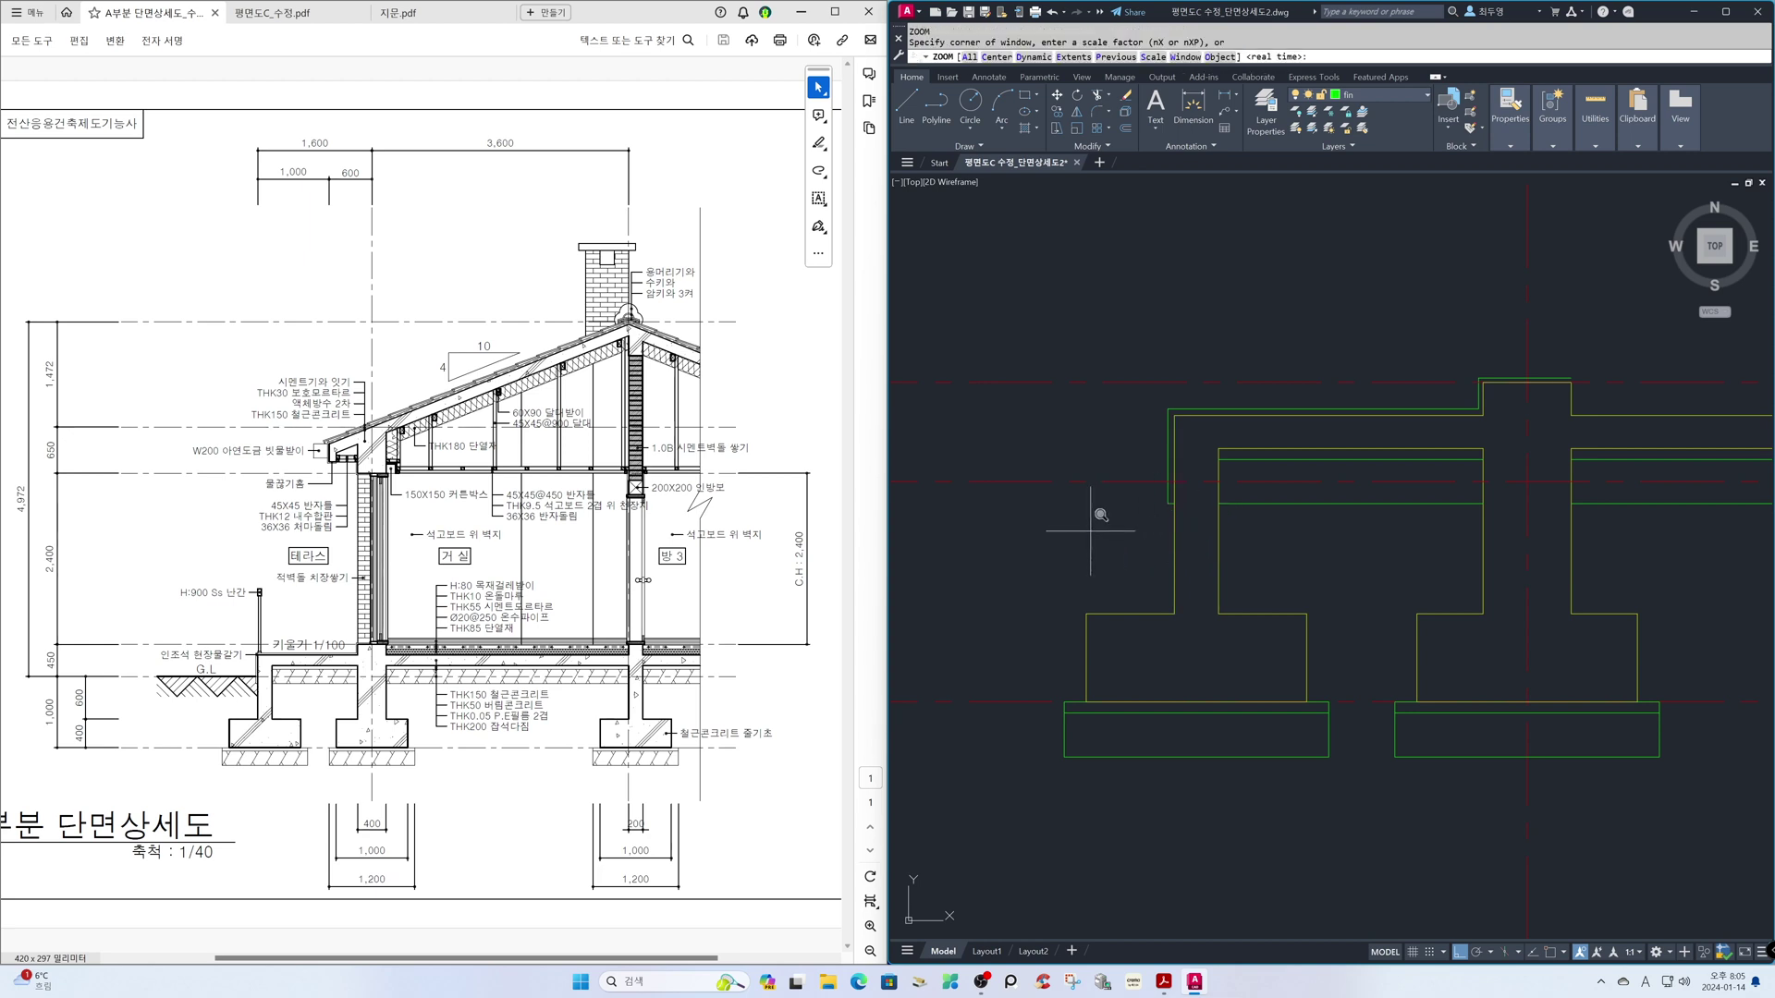
key("space")
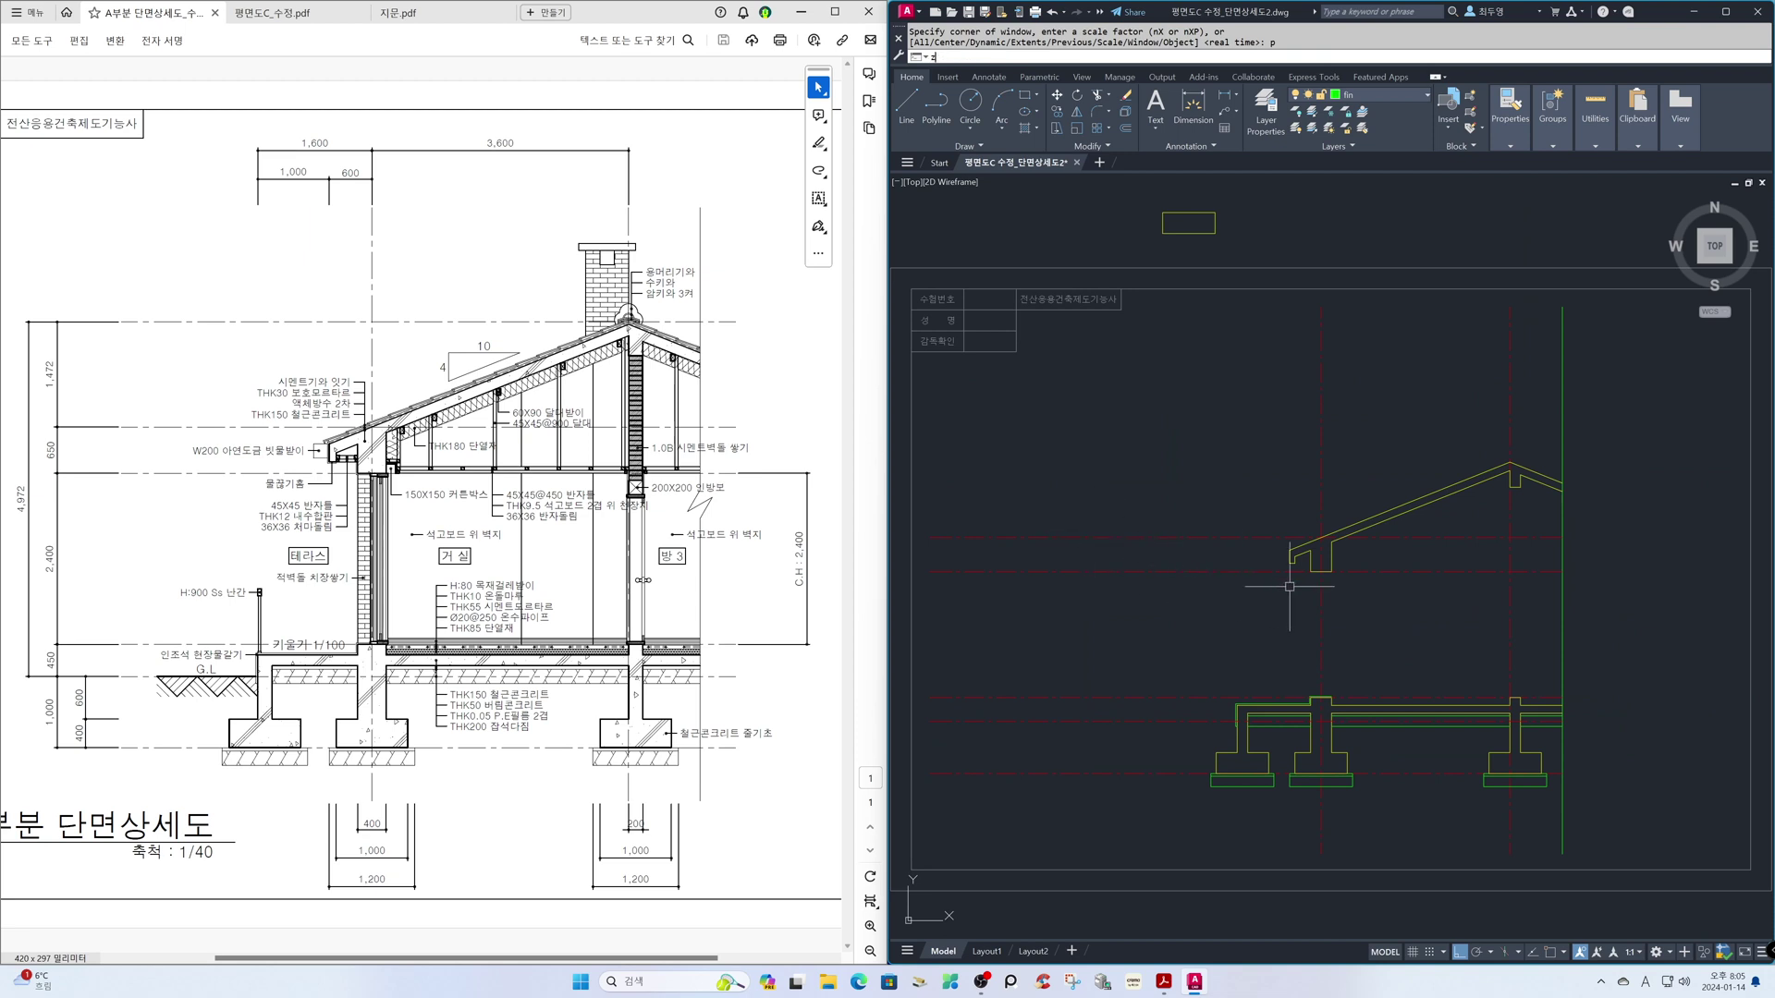
key("space")
left_click(1302, 658)
left_click(1577, 771)
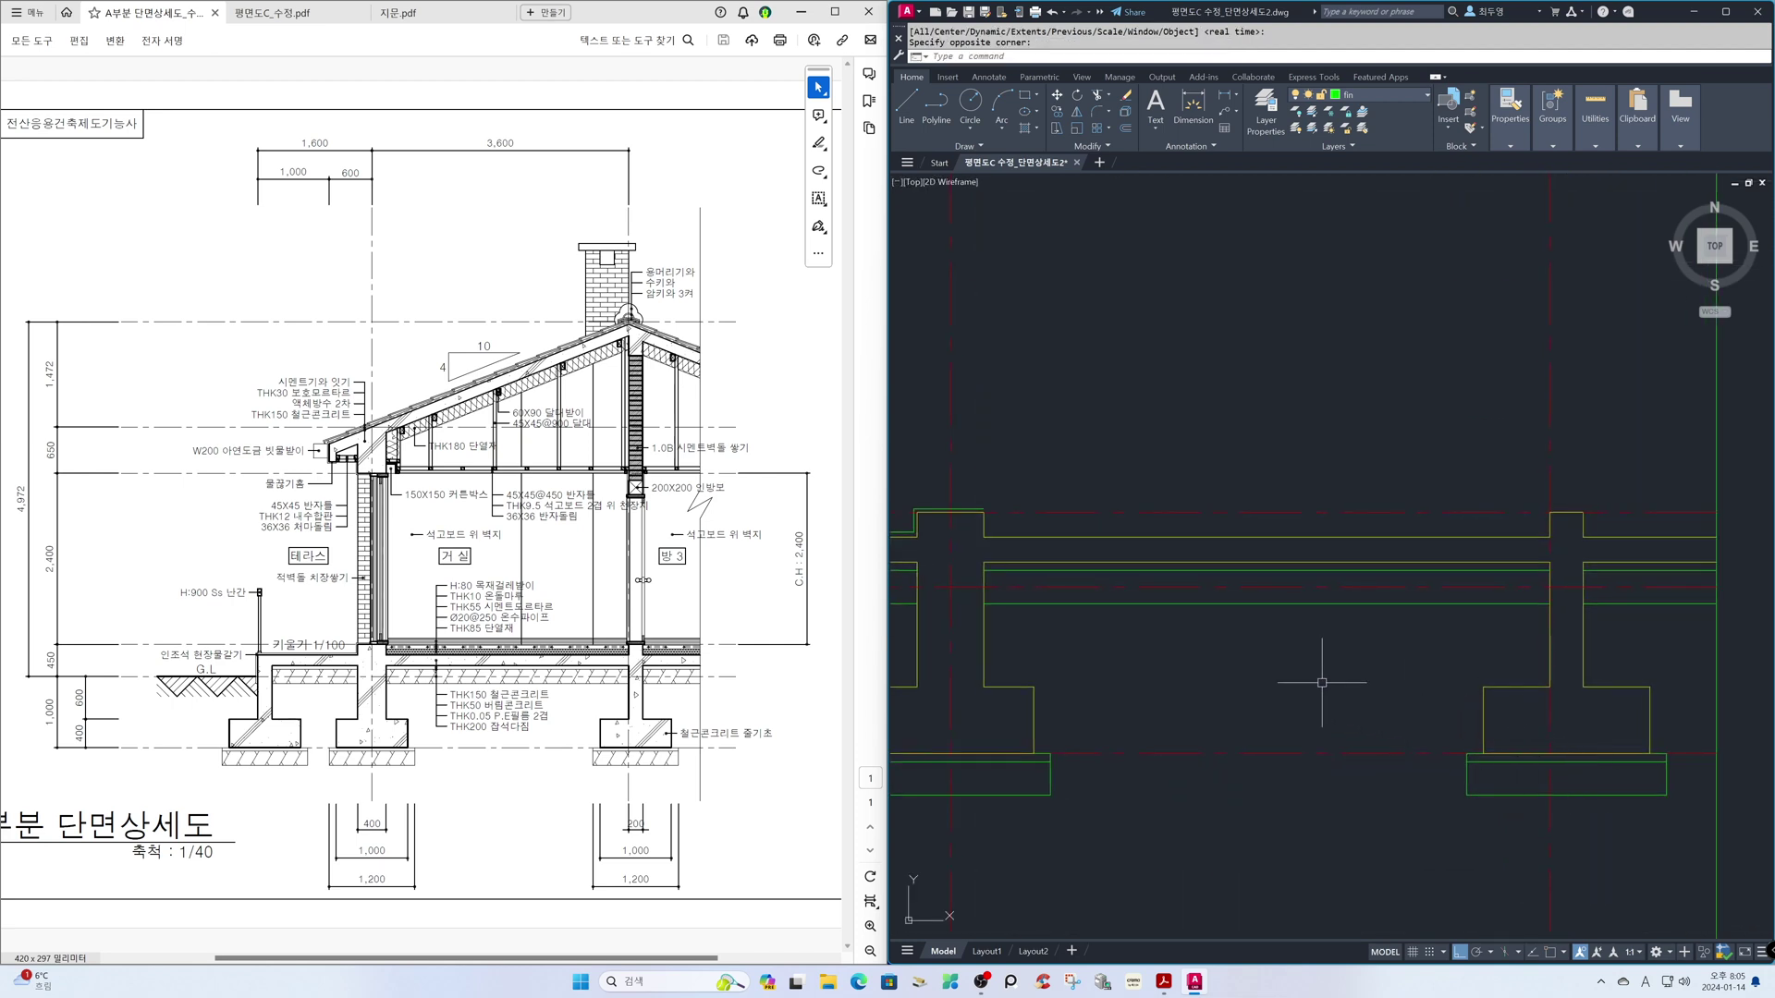
type("l")
key("space")
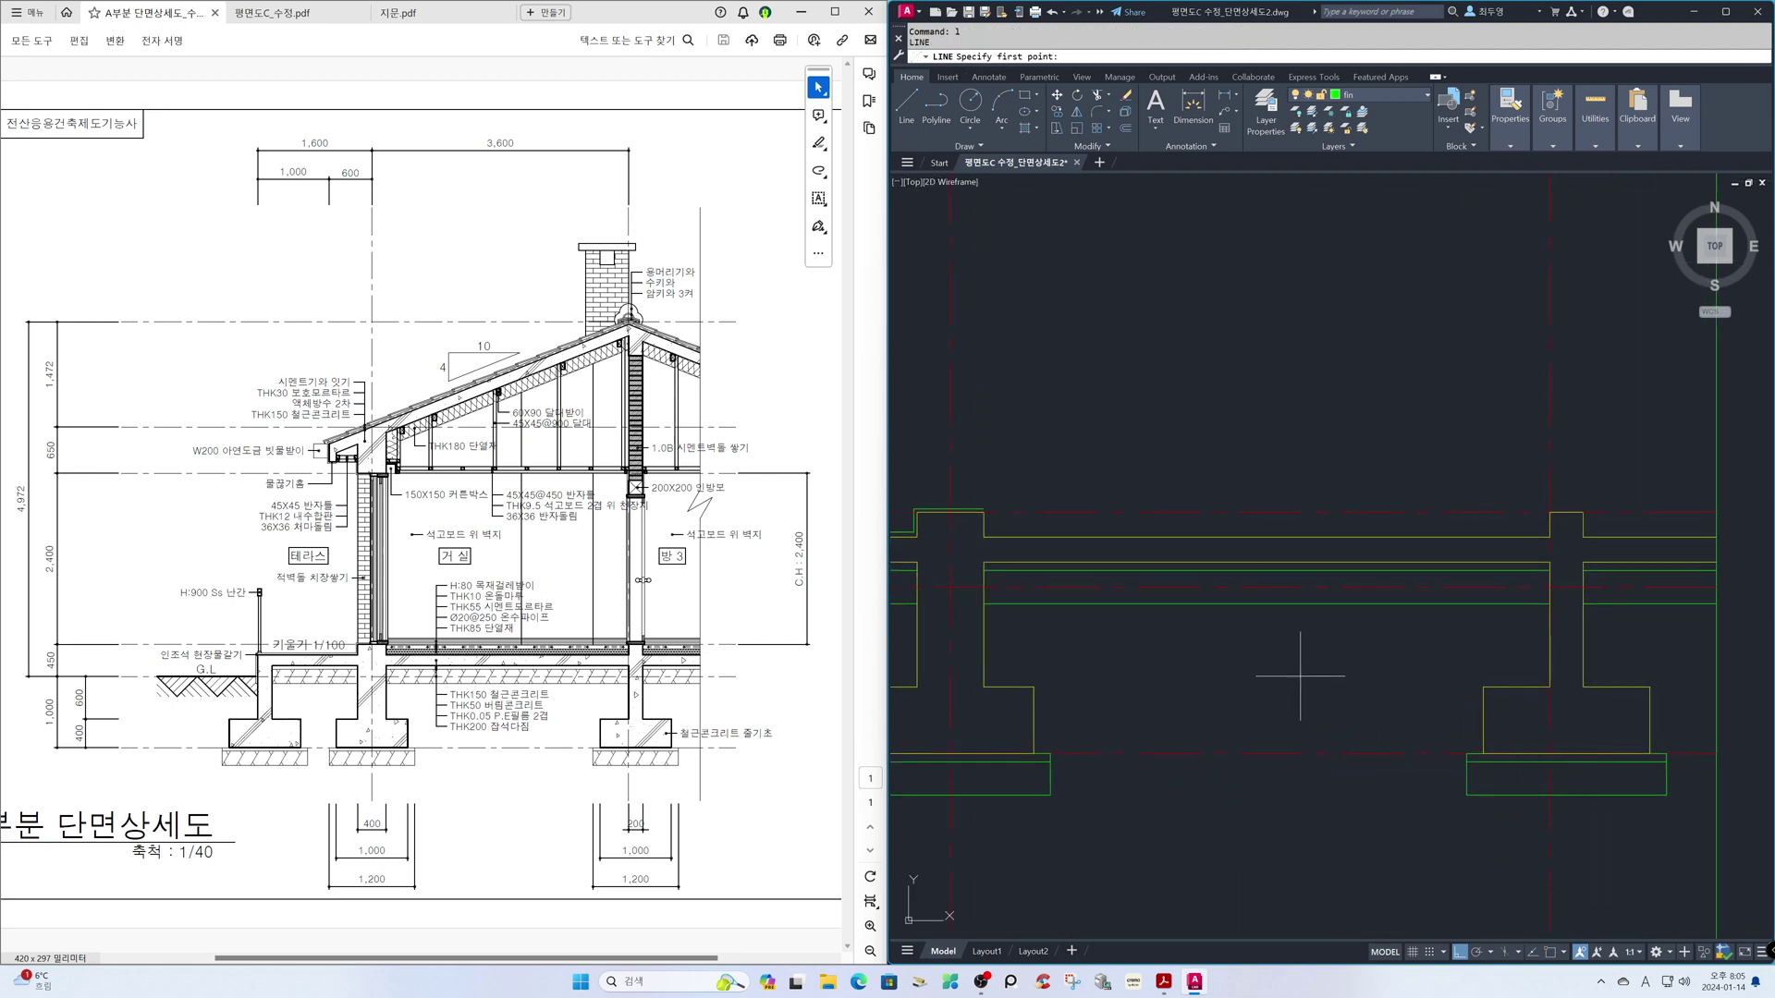
key("F3")
left_click(984, 513)
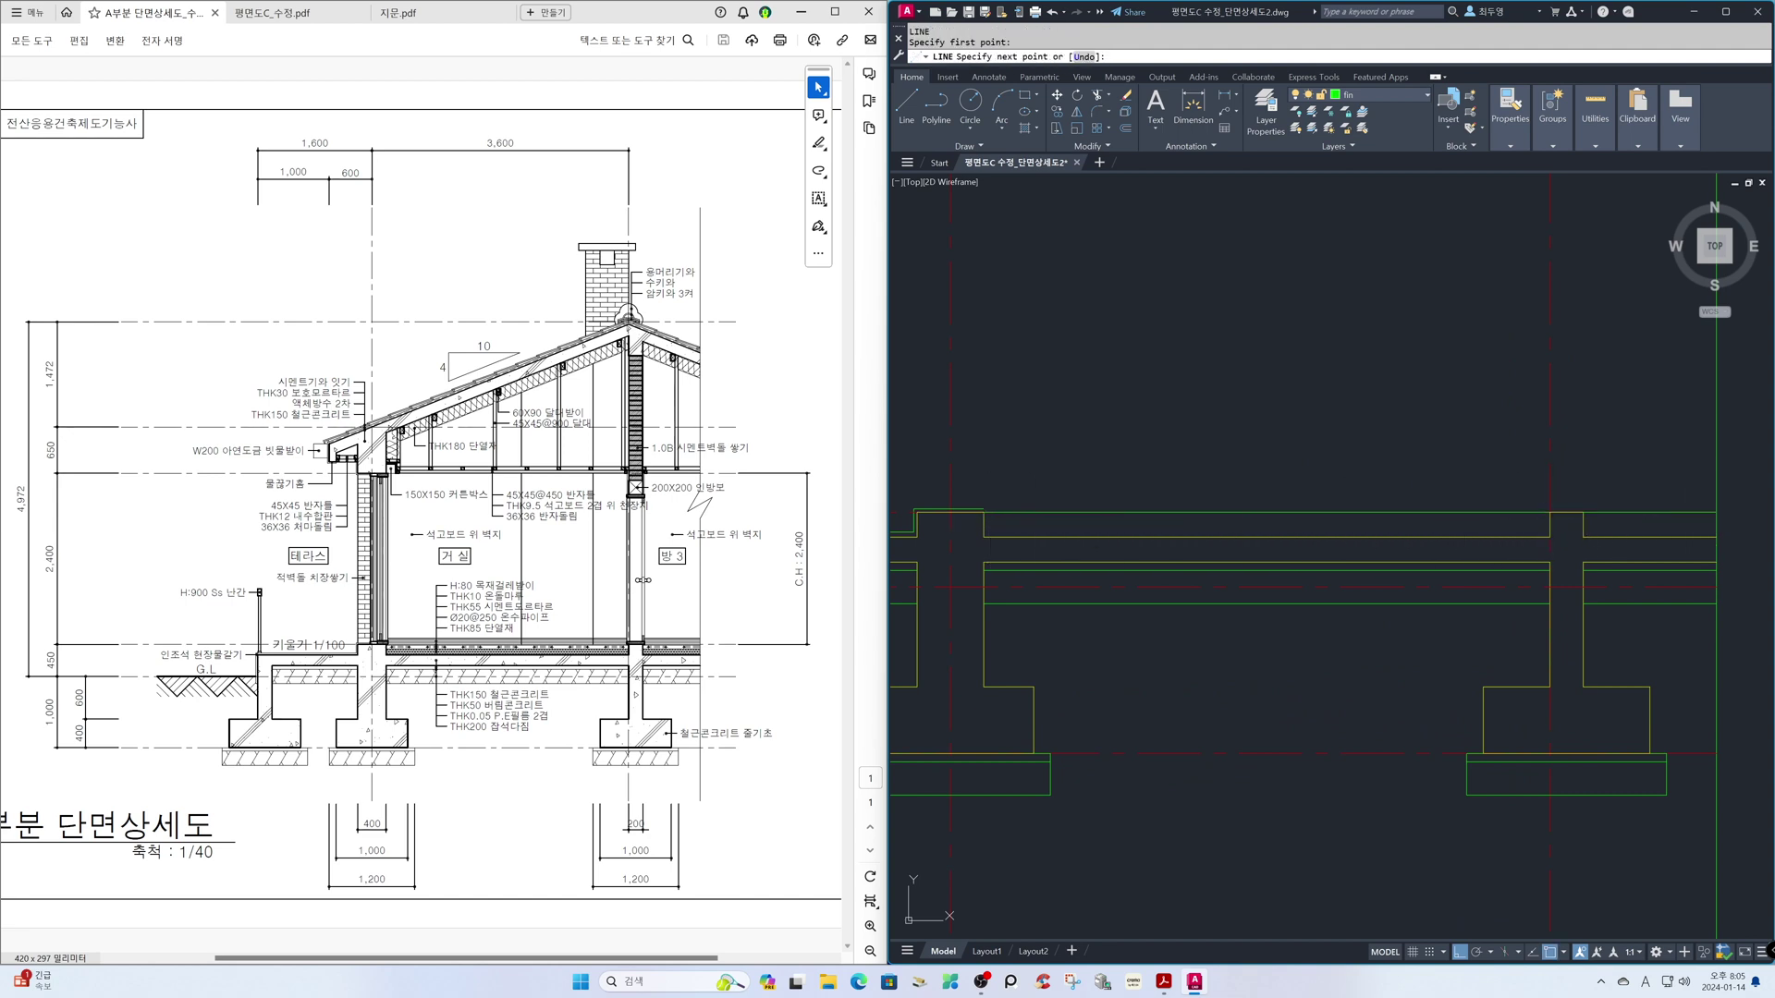
left_click(1716, 512)
key("Return")
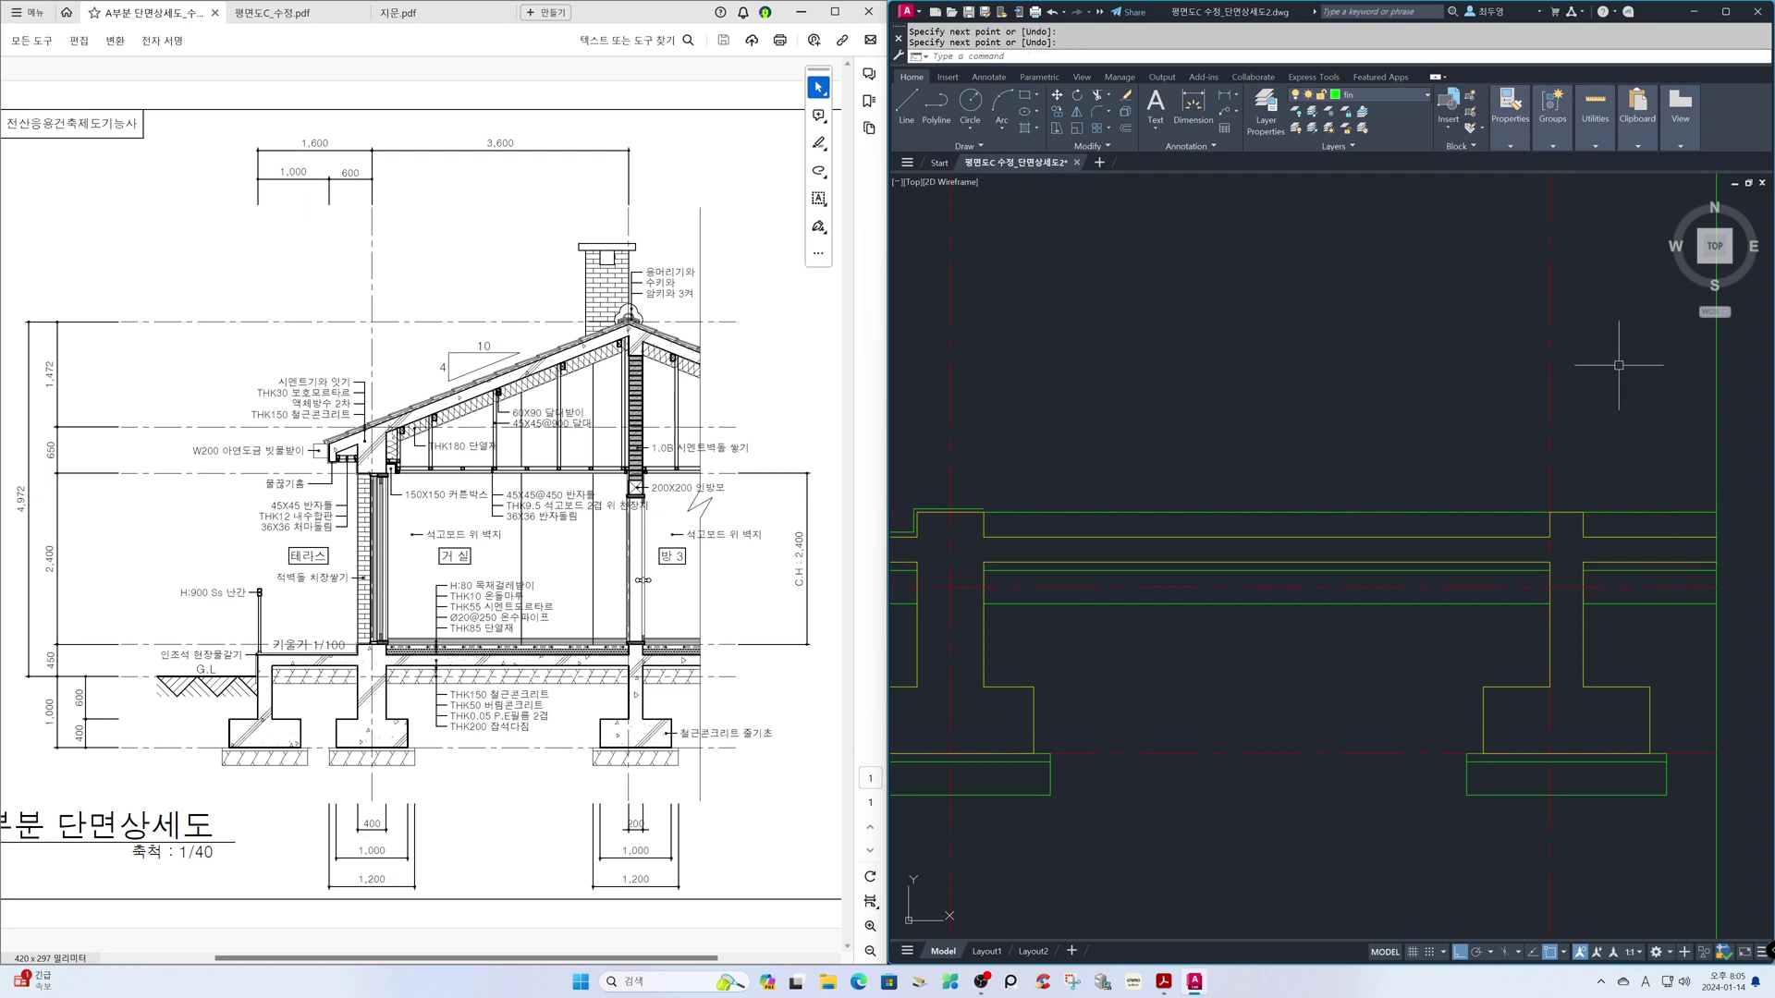
- Offset the floor finish lines on both sides of the interior wall 10 downward
type("o")
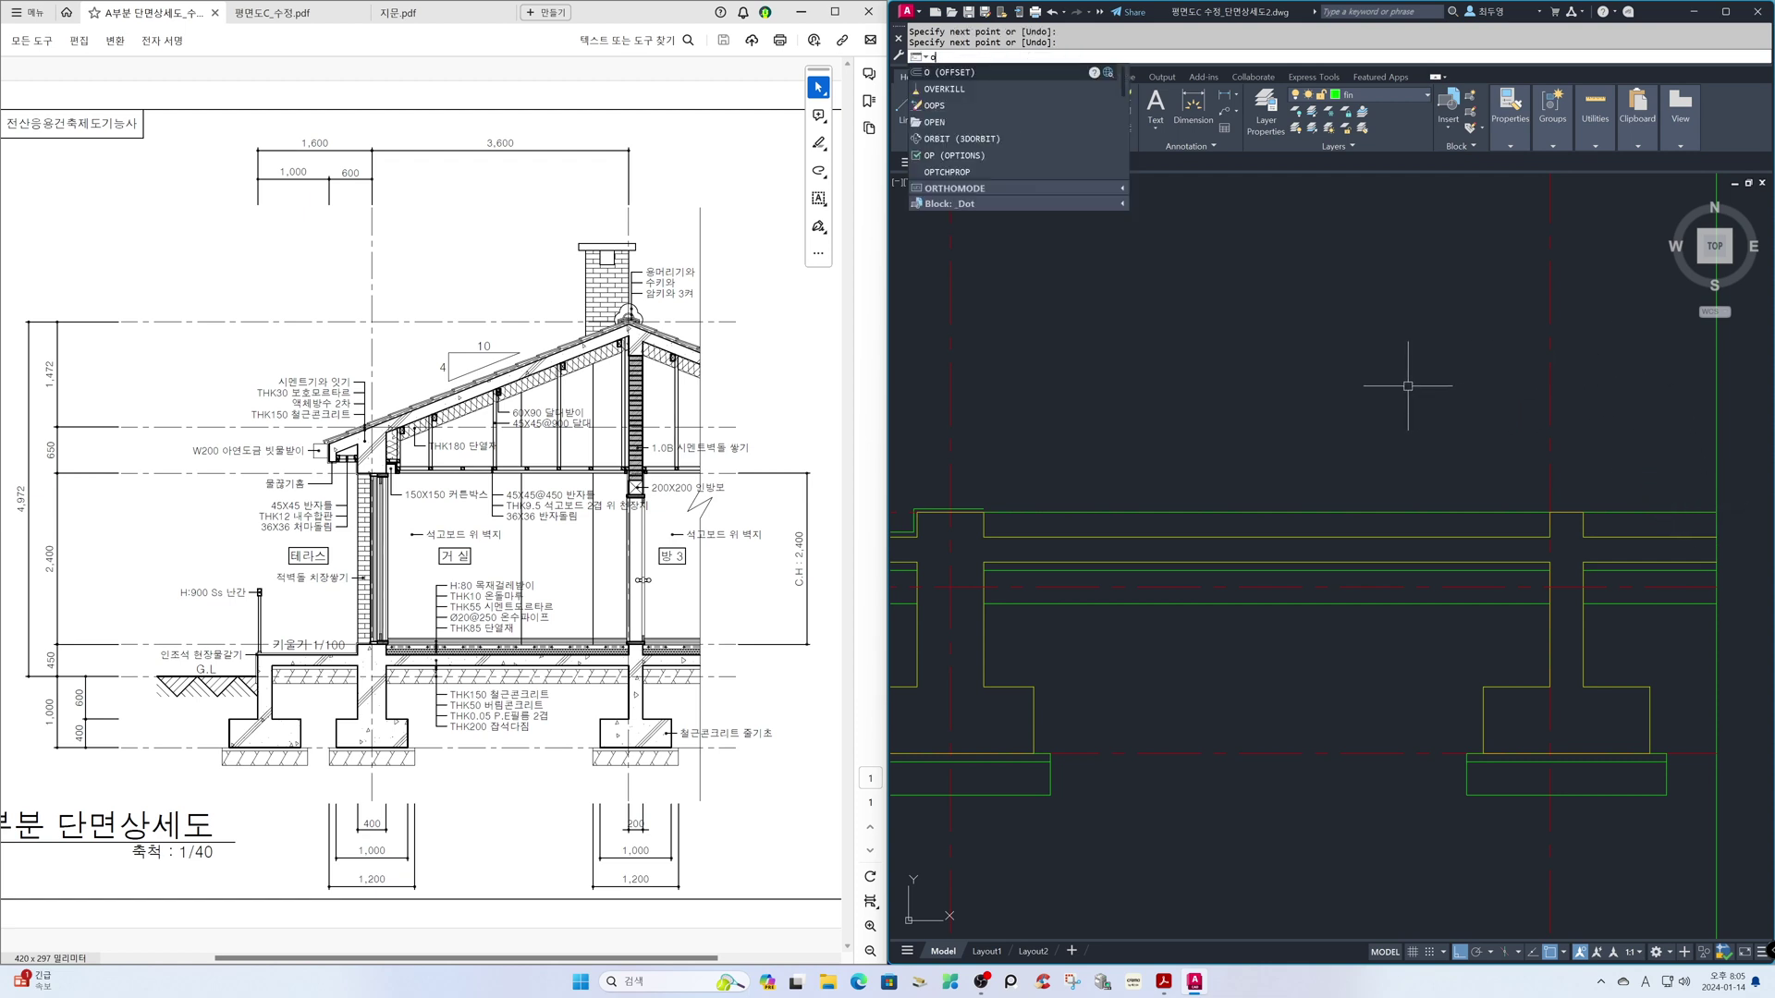
key("Return")
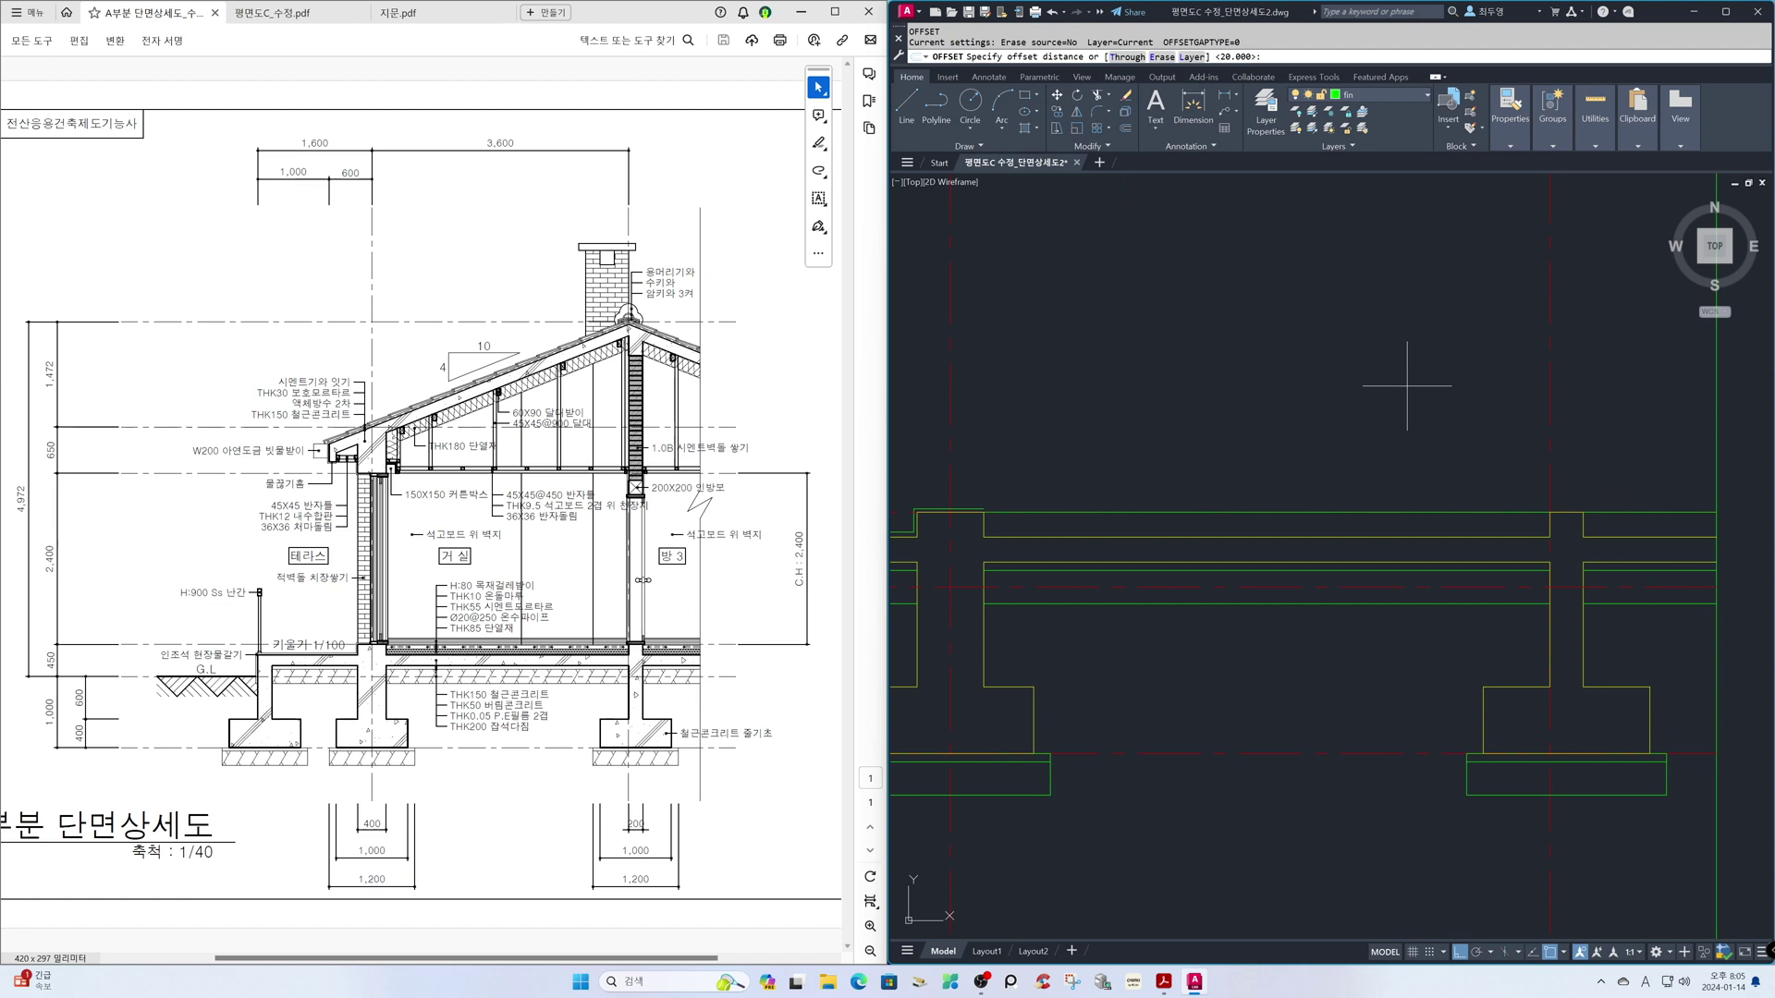
key("Return")
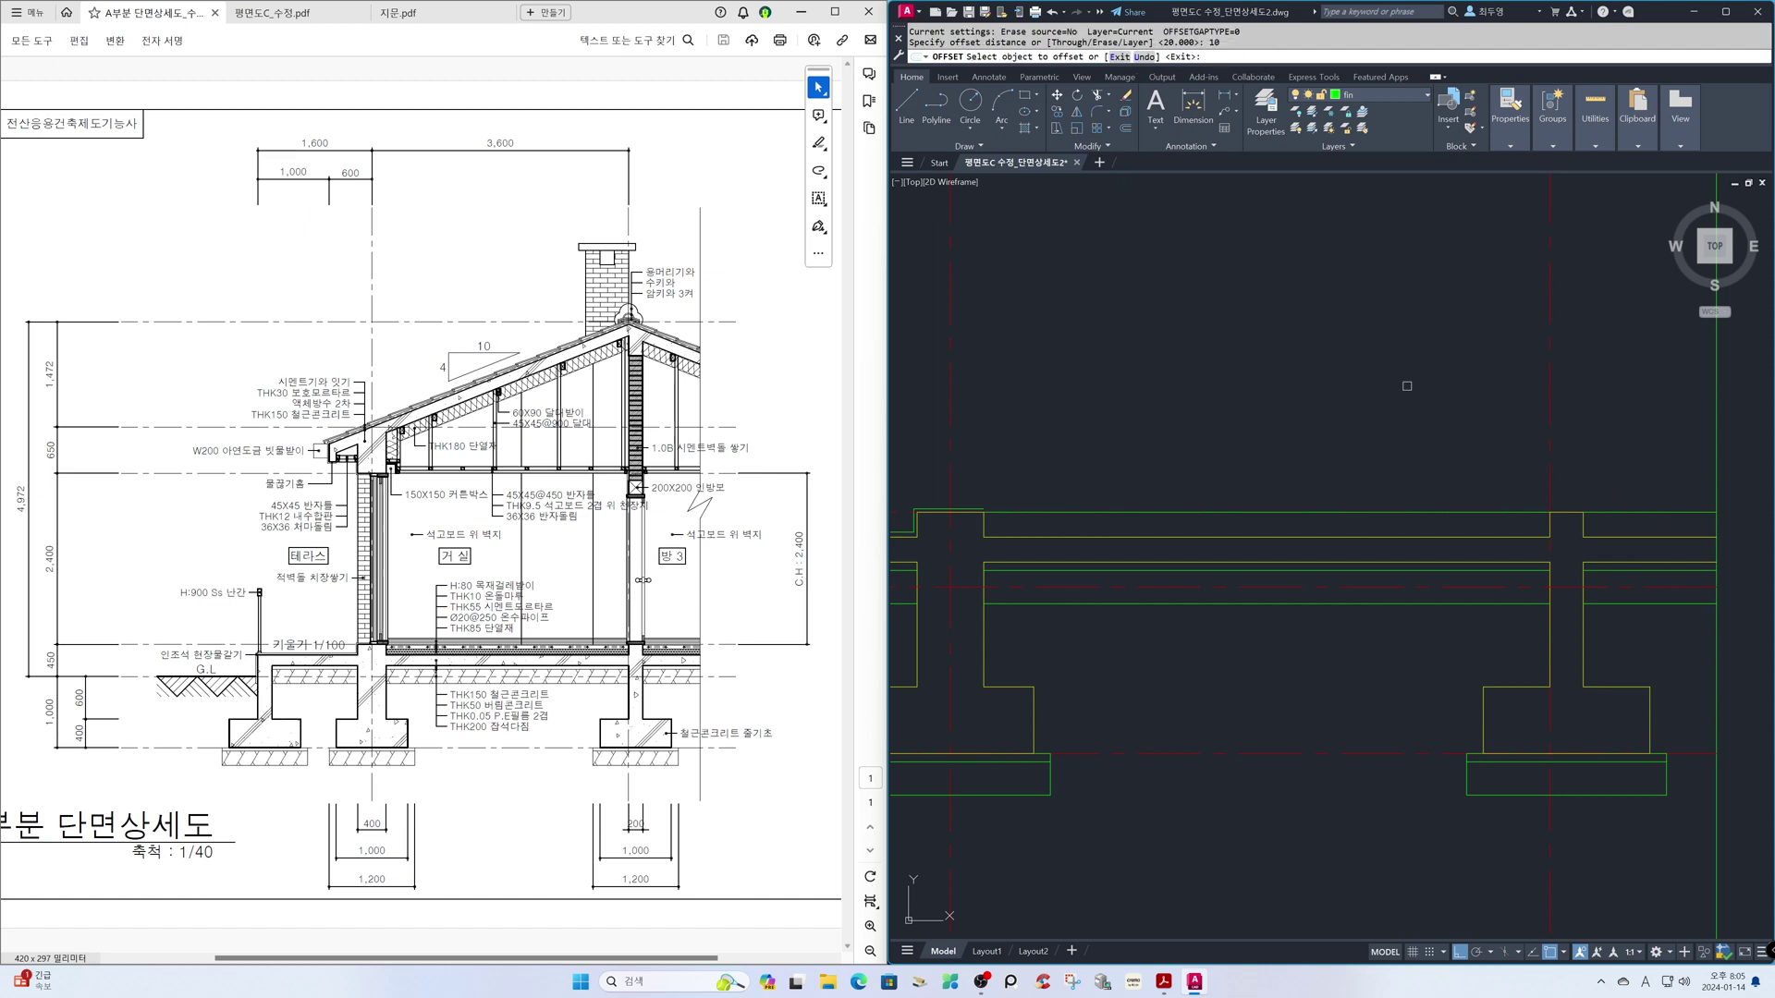
key("F3")
left_click(1392, 509)
left_click(1397, 527)
left_click(1629, 515)
left_click(1629, 529)
key("Return")
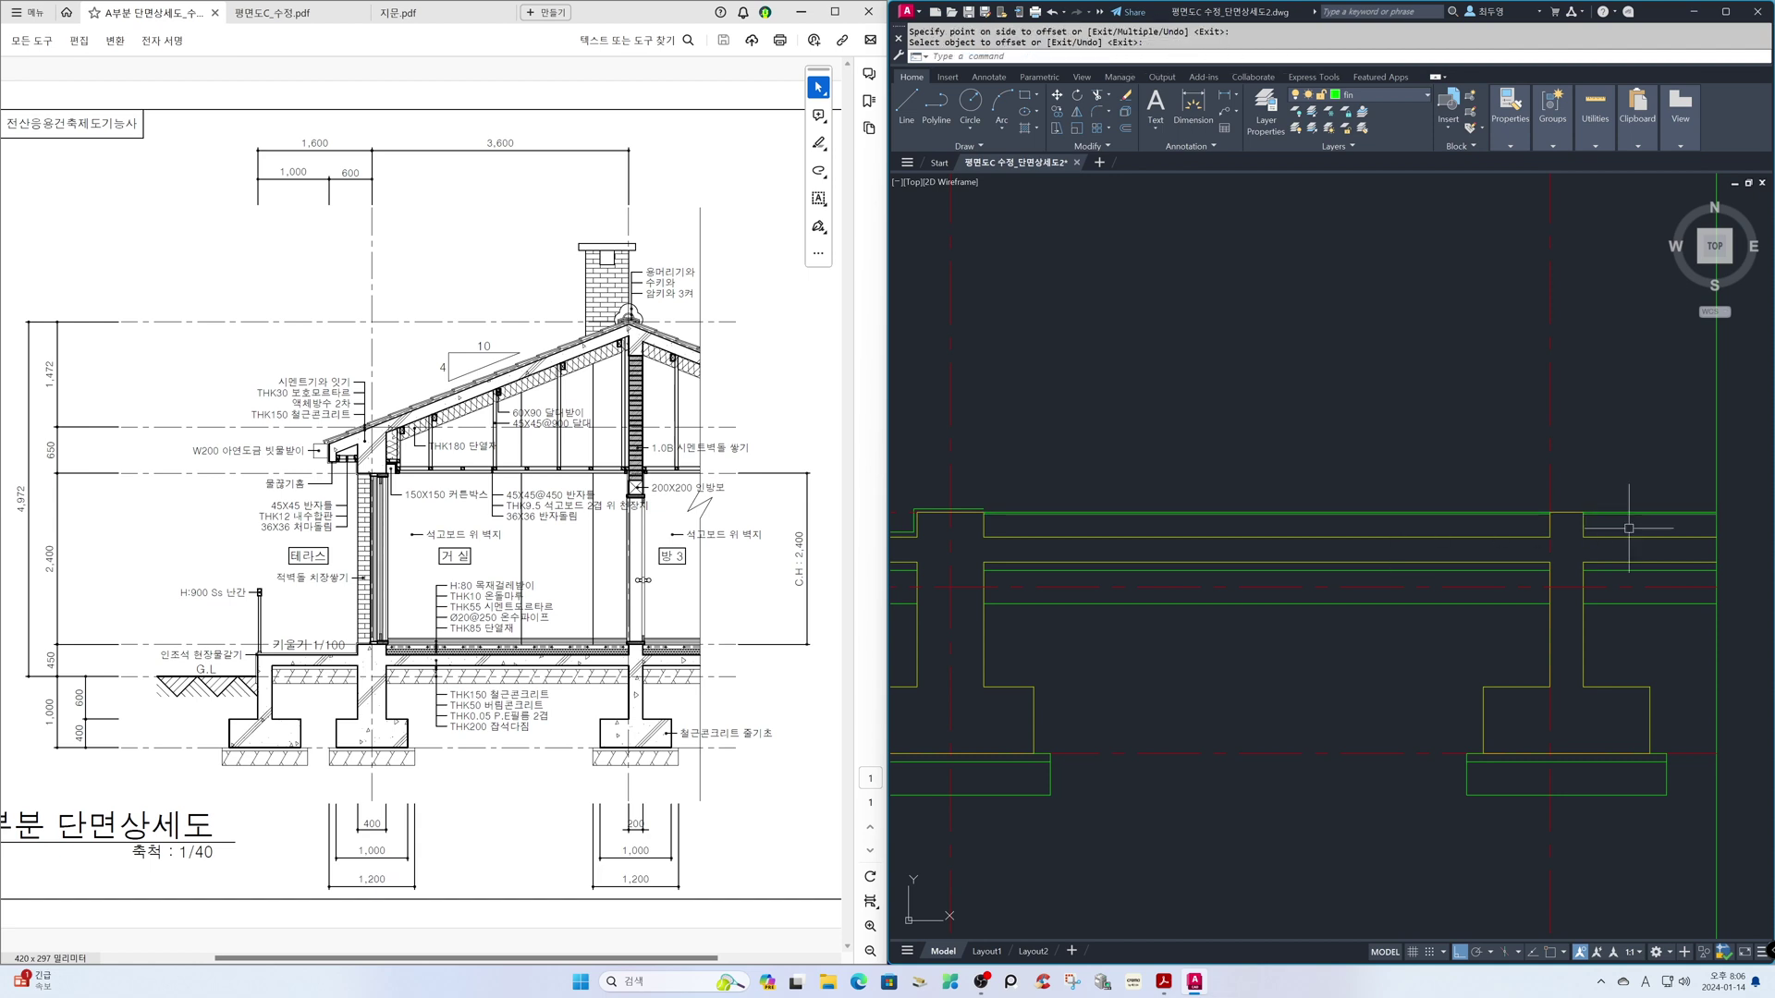
- Offset the concrete slab's top lines on both sides of the interior wall 85 upward for the insulation
key("Return")
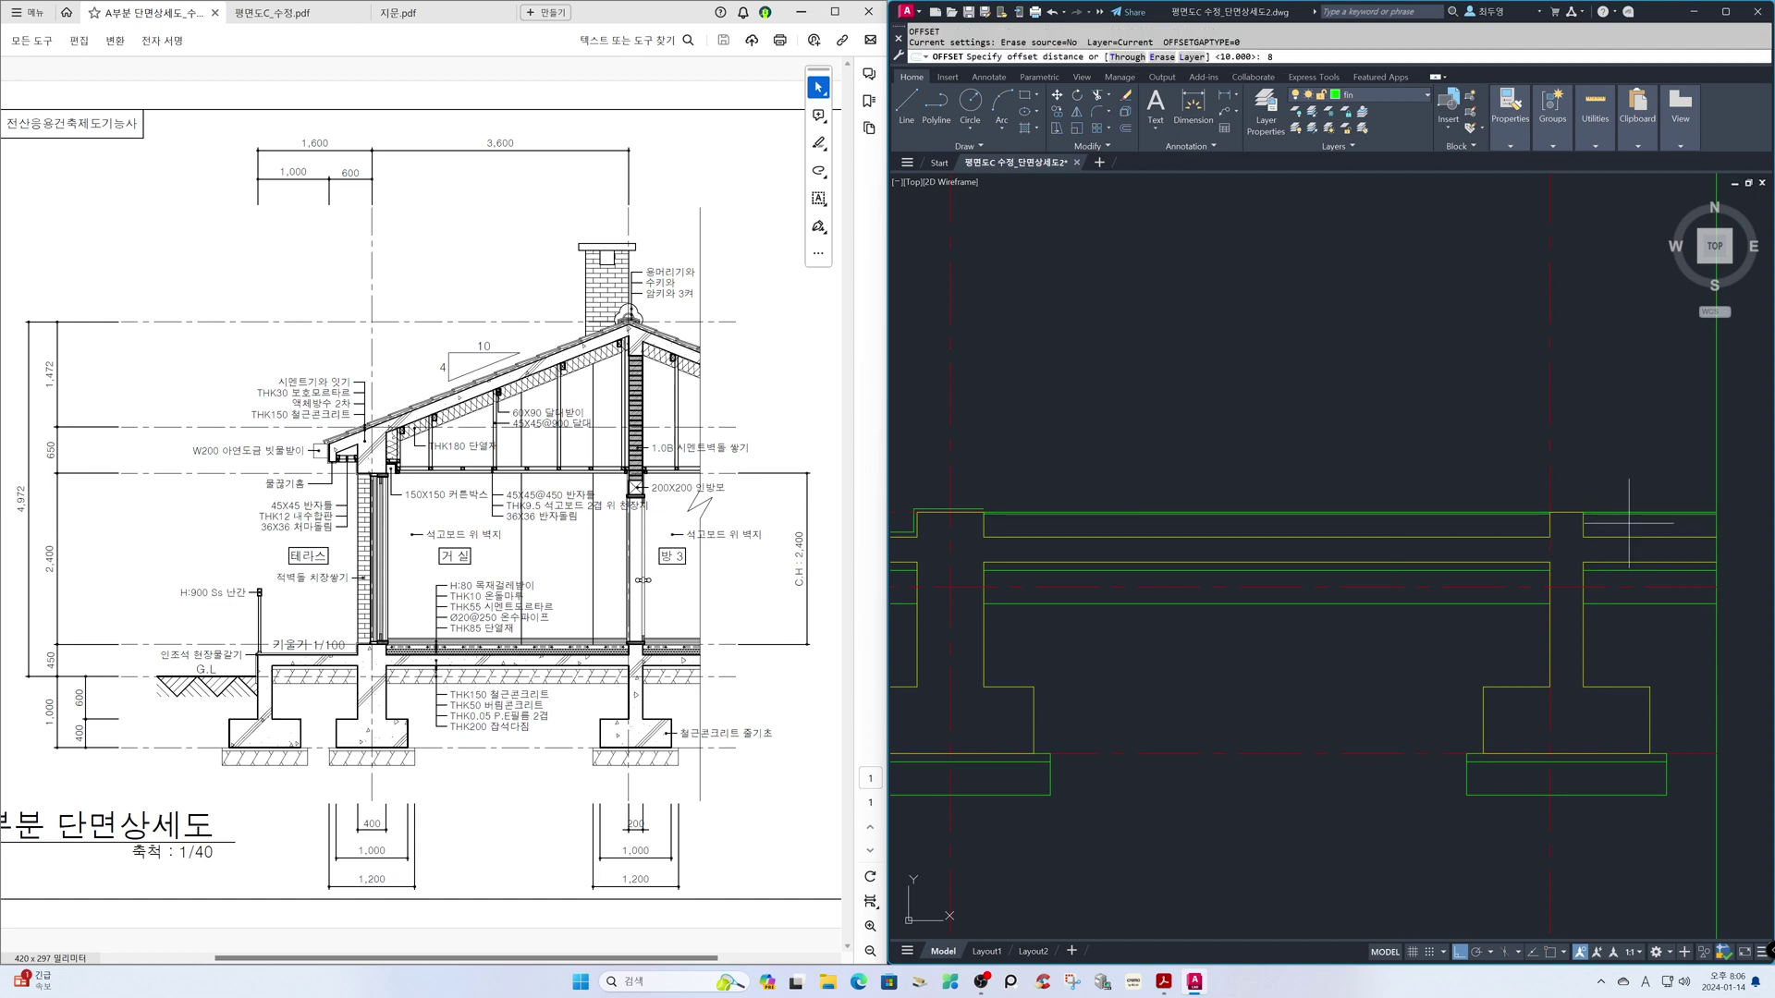
type("85")
key("Return")
left_click(1630, 524)
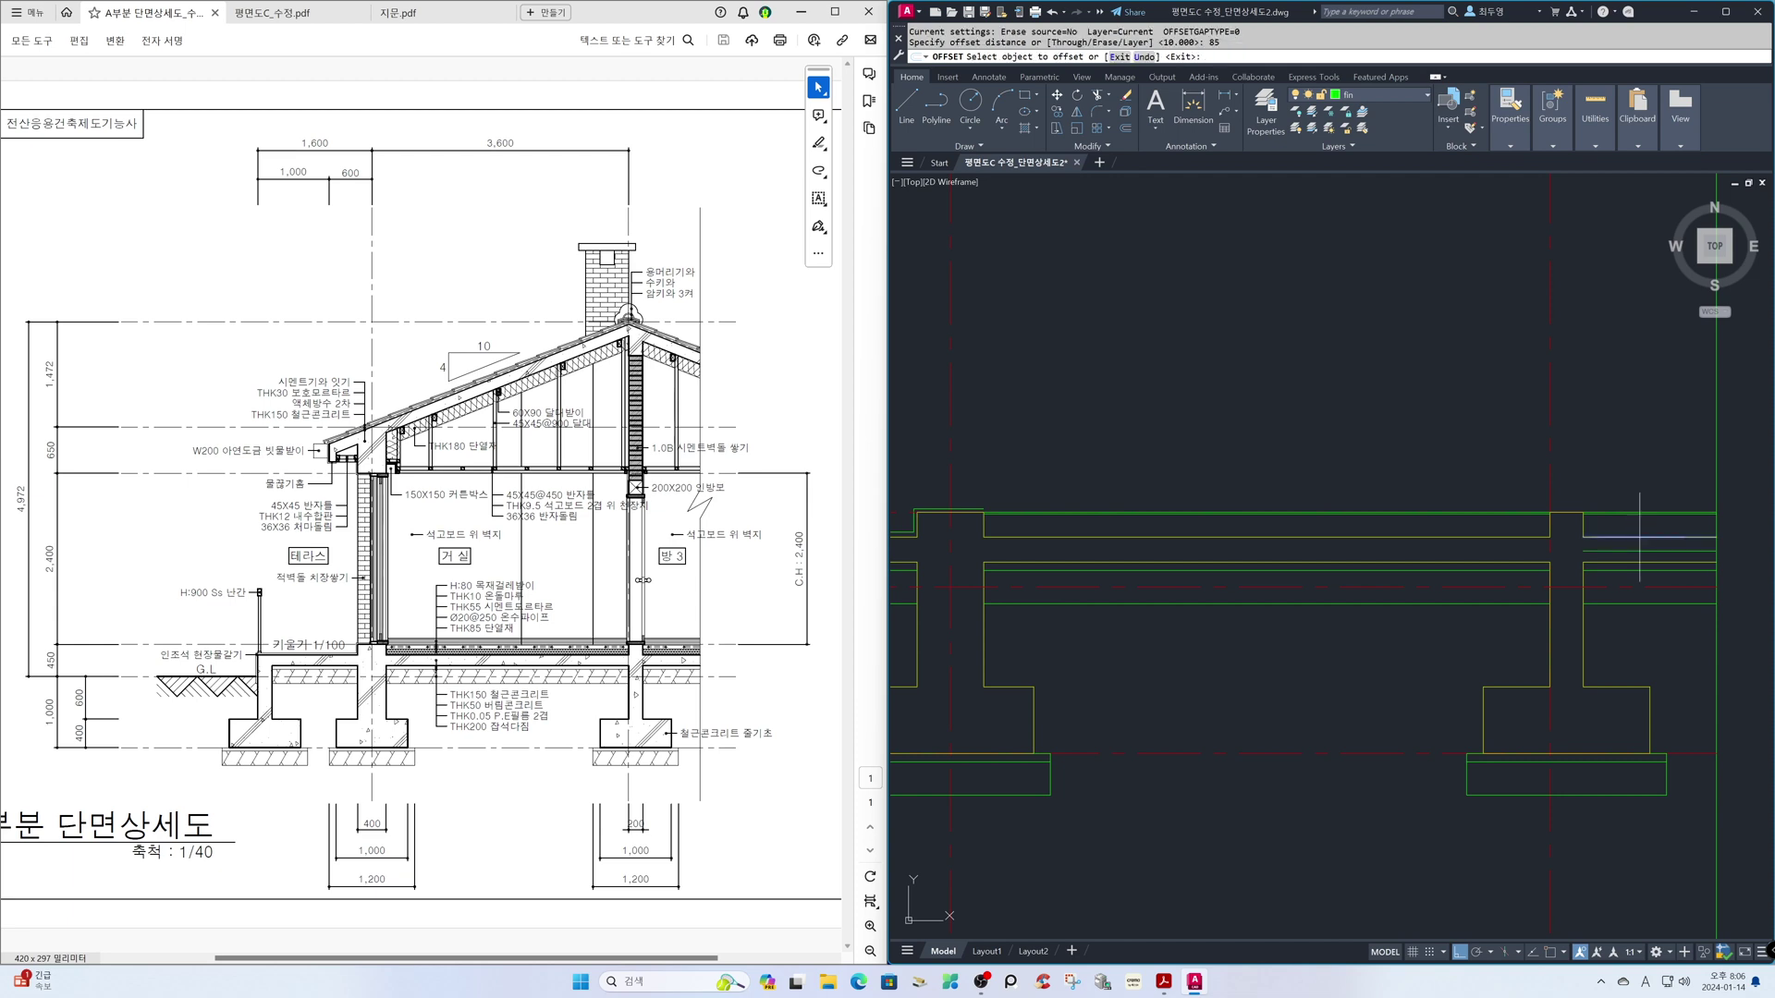
left_click(1614, 484)
left_click(1520, 533)
left_click(1495, 473)
key("Return")
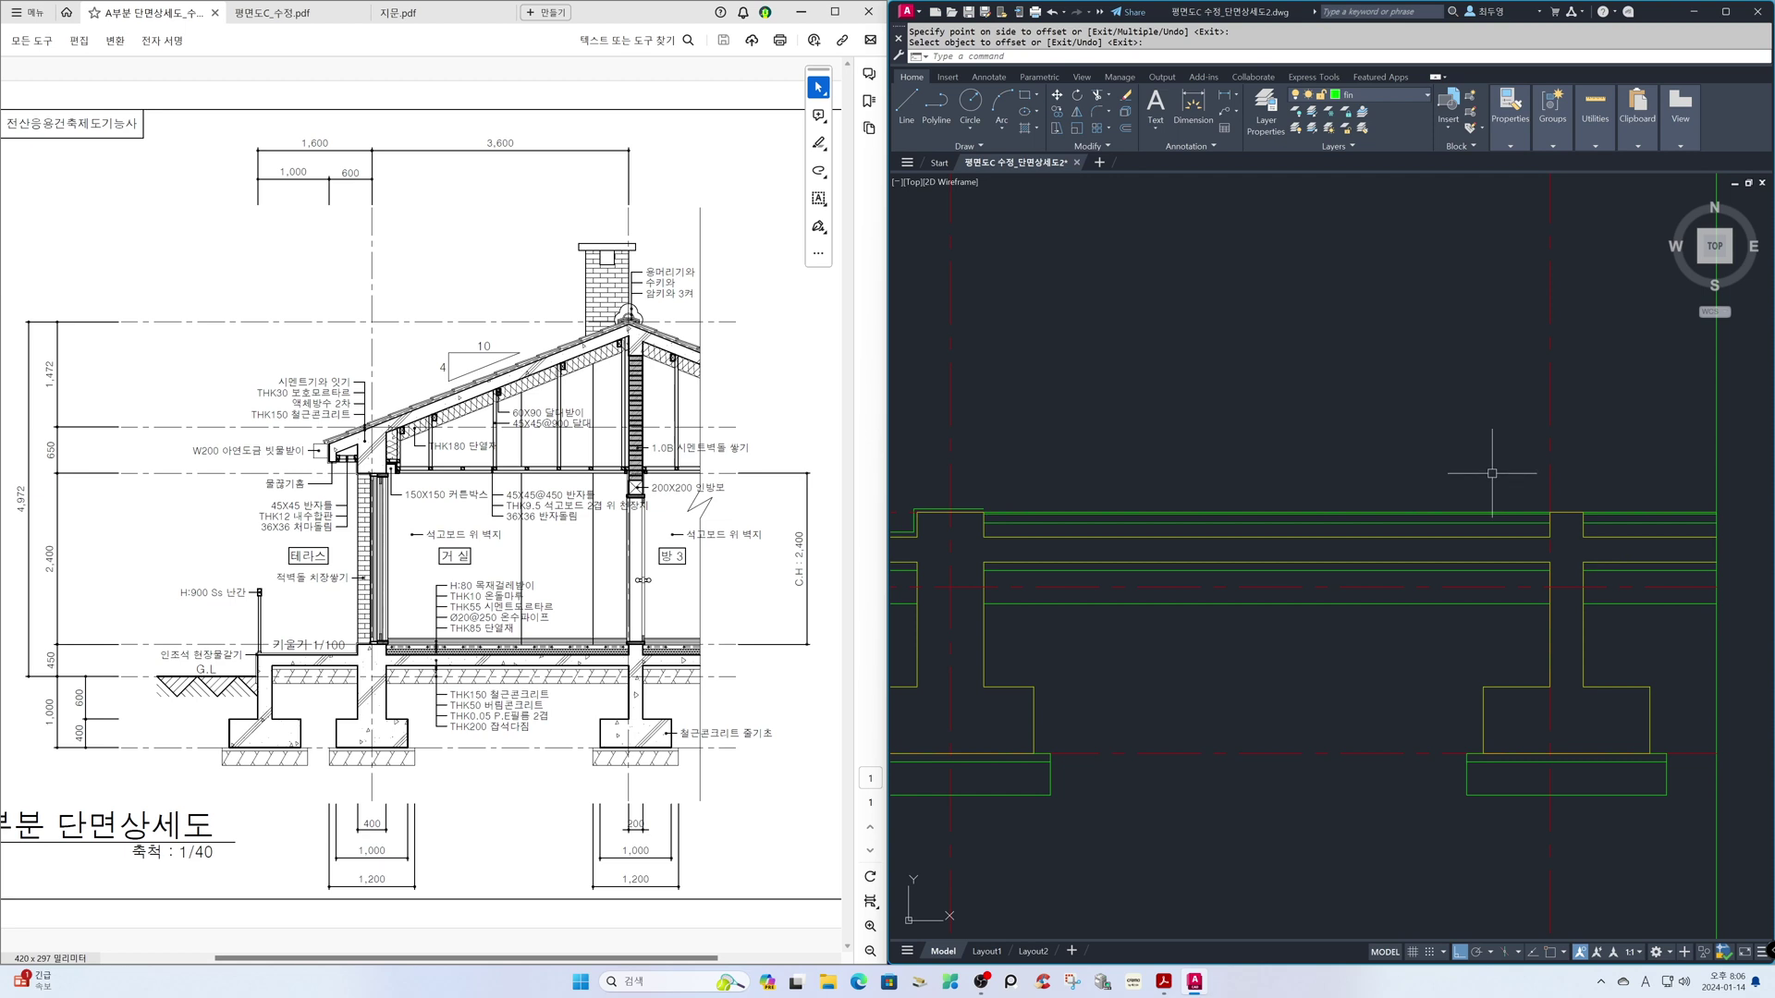
- Offset the inner vertical edge of the outer wall stub 125 toward the room as a pipe position guide
type("z")
key("Return")
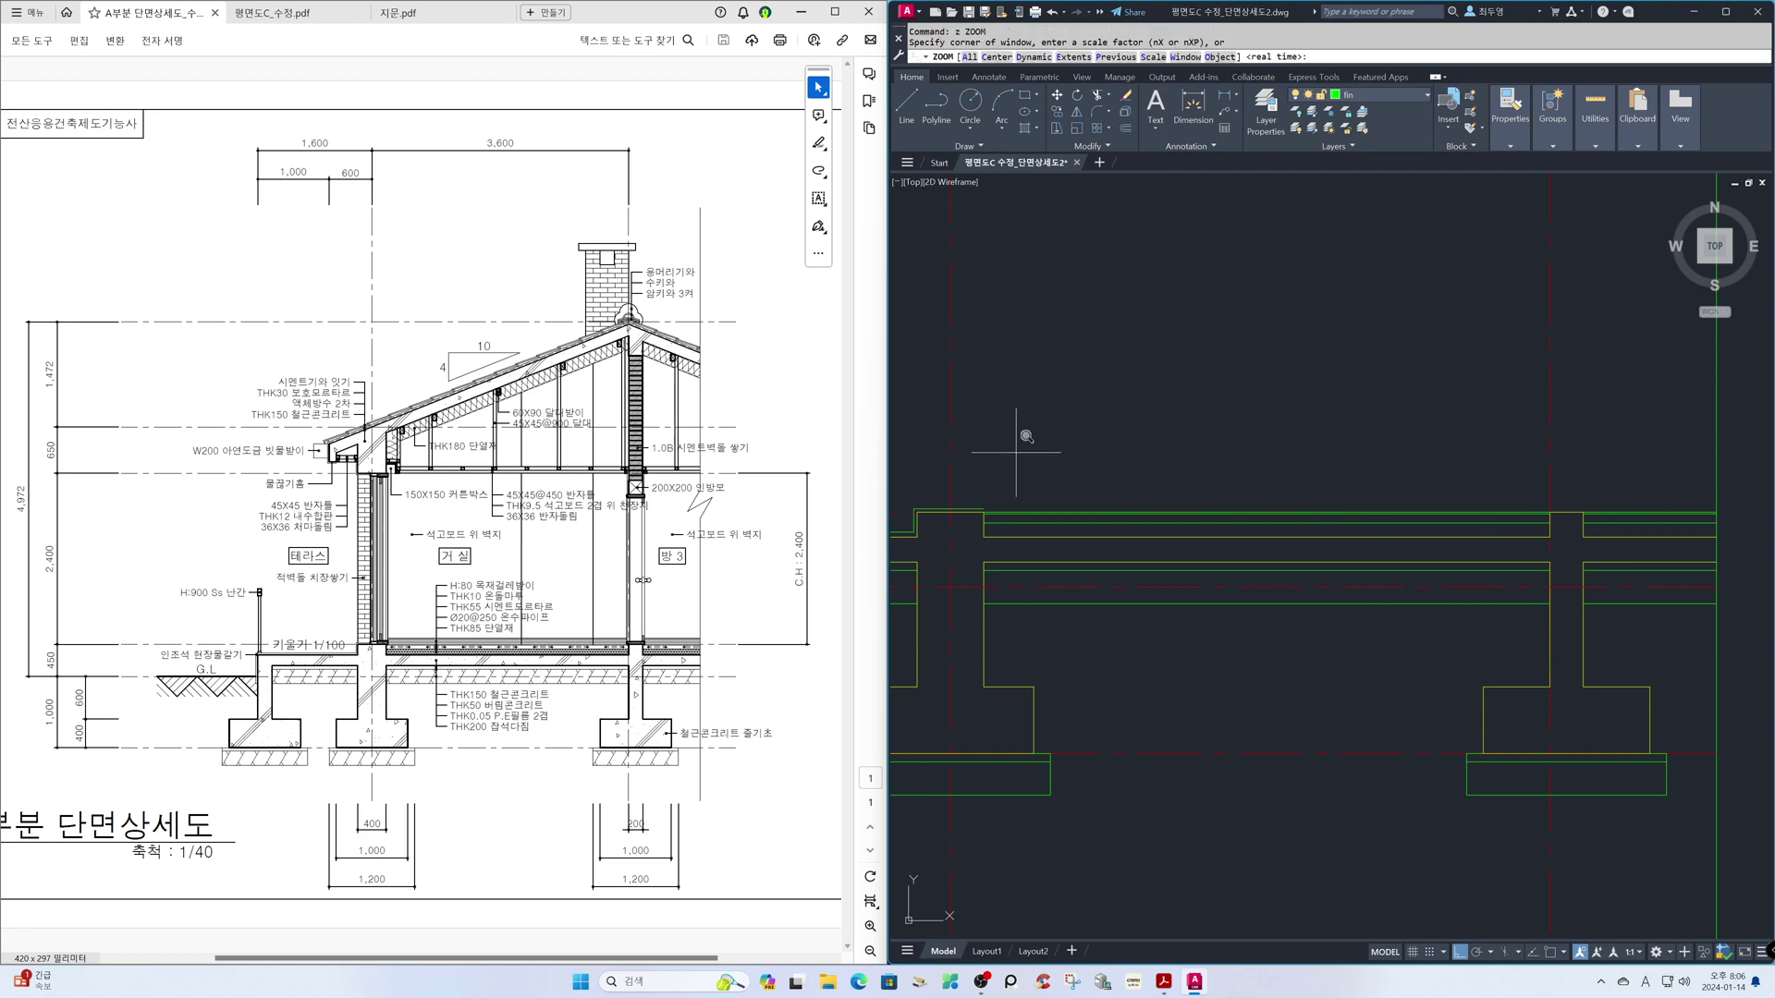
left_click(927, 443)
left_click(1116, 604)
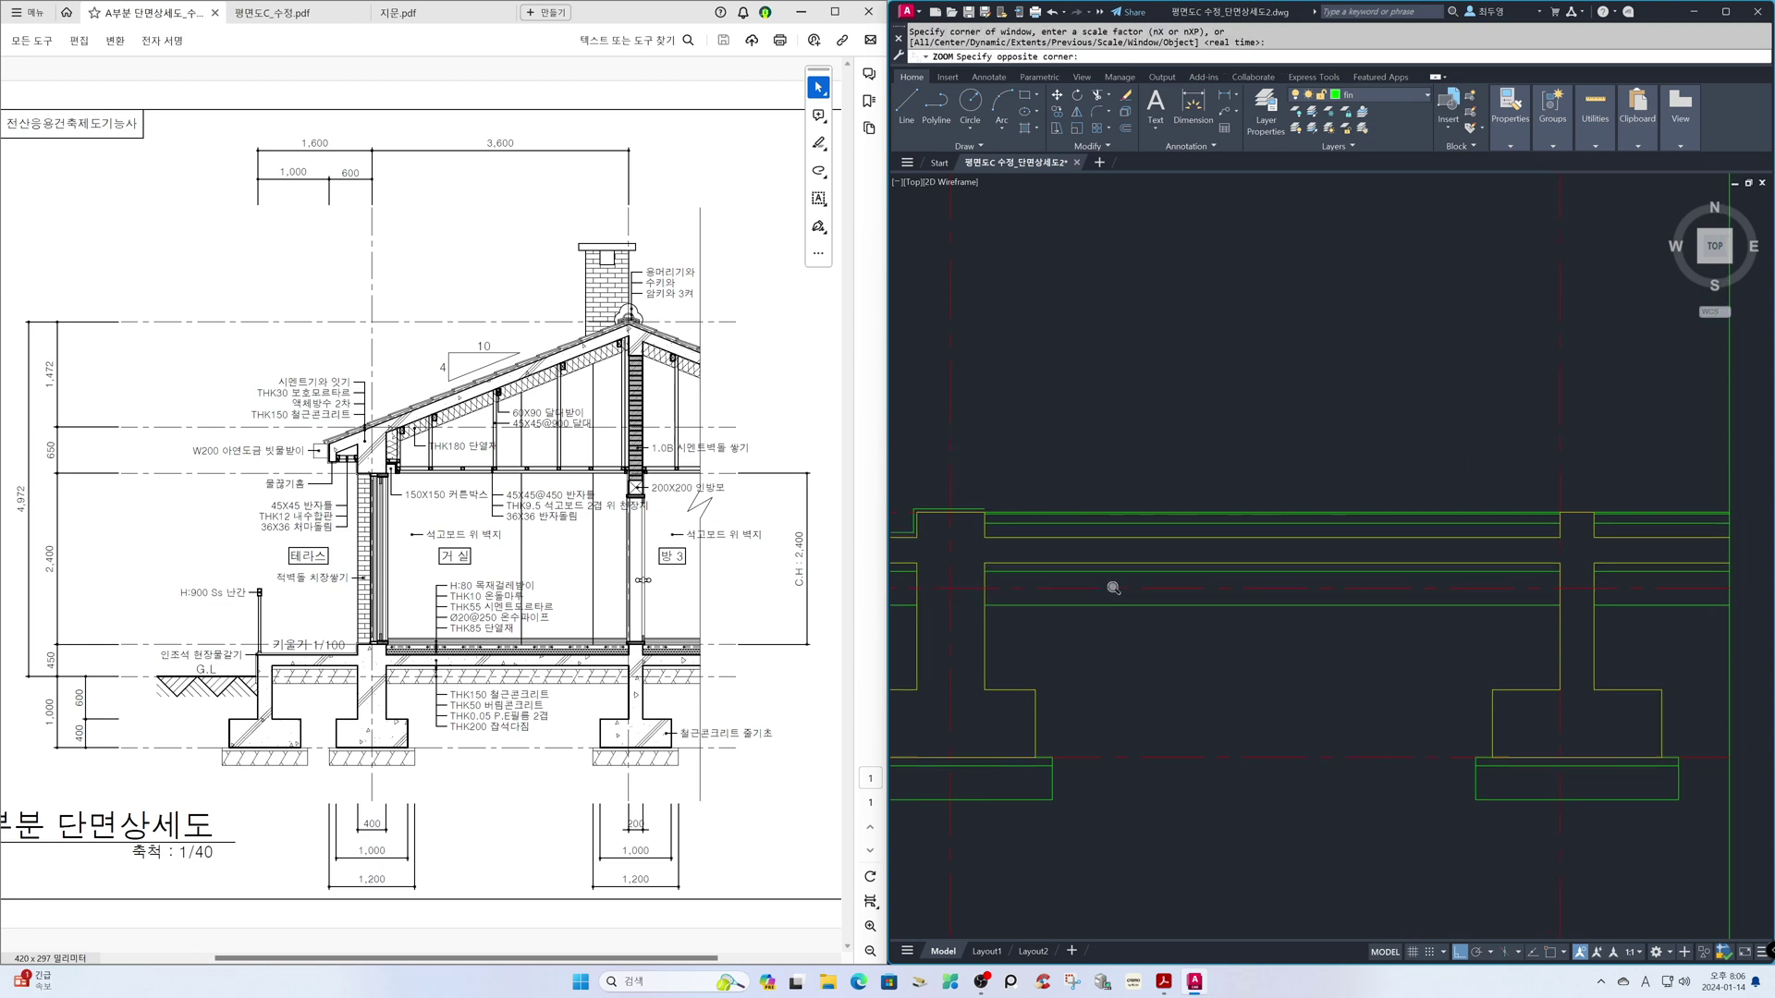
type("o")
key("Return")
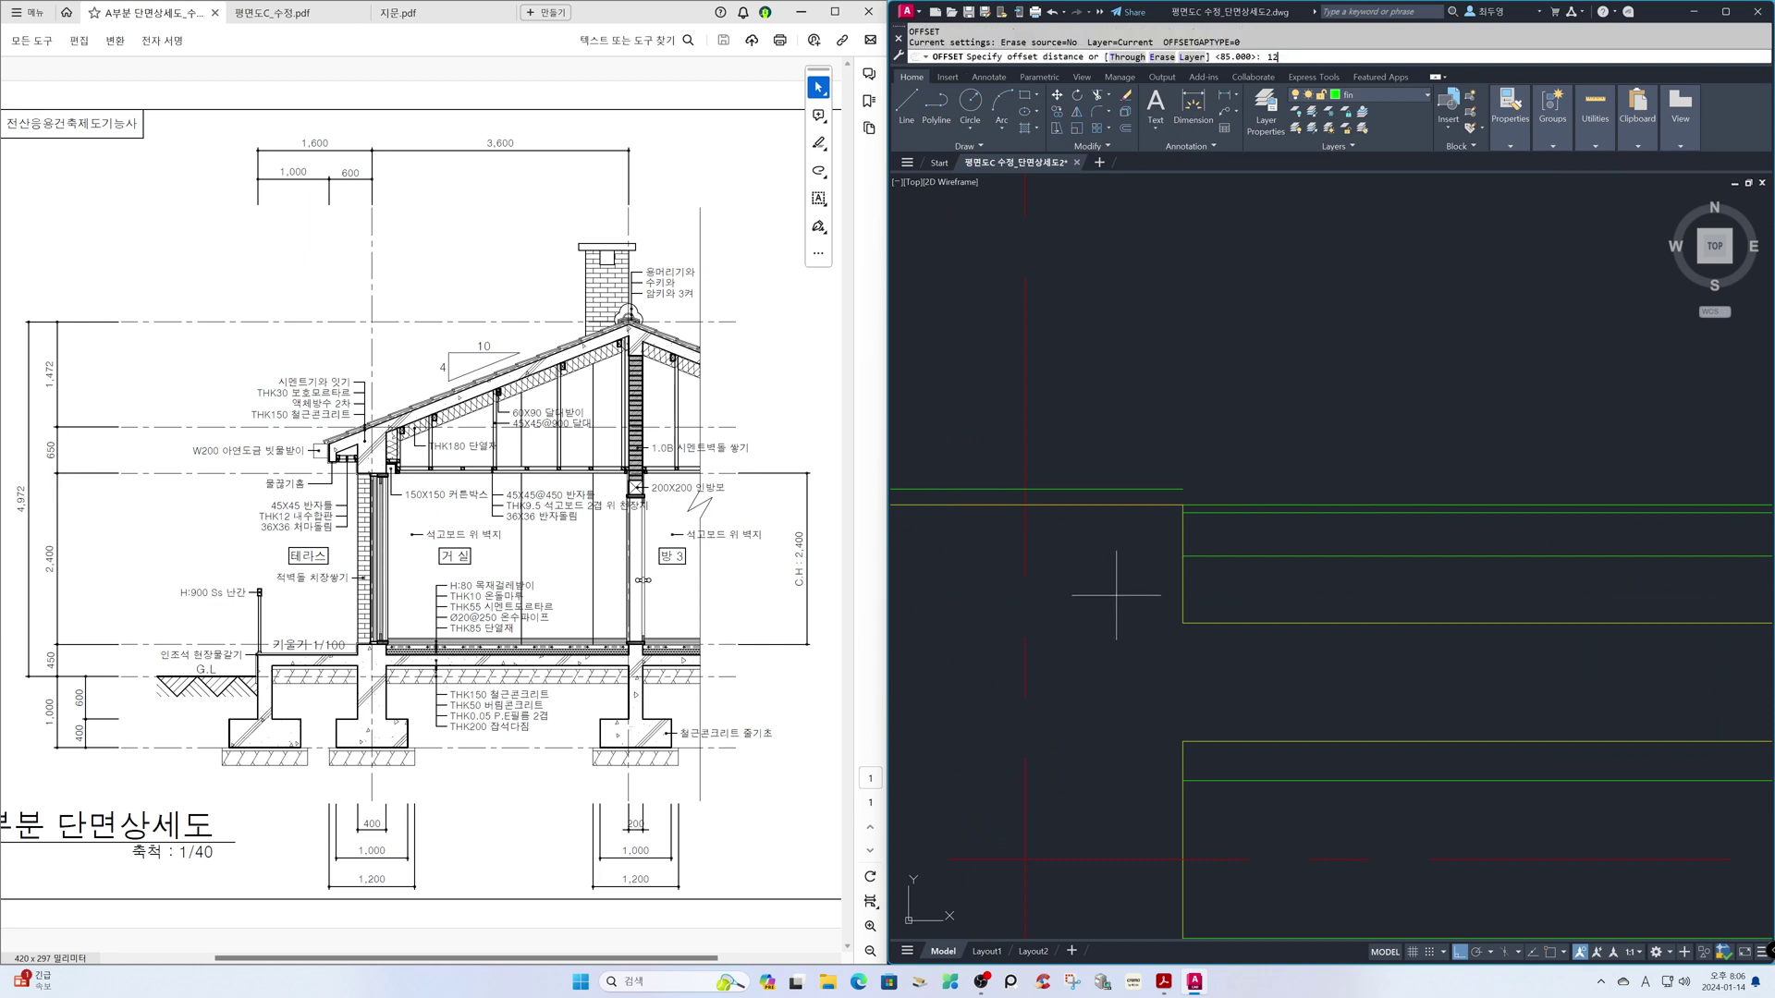
key("Return")
left_click(1181, 583)
left_click(1264, 591)
key("Return")
- Offset the insulation's top line 27.5 upward to mark the heating pipe's centre height
key("Return")
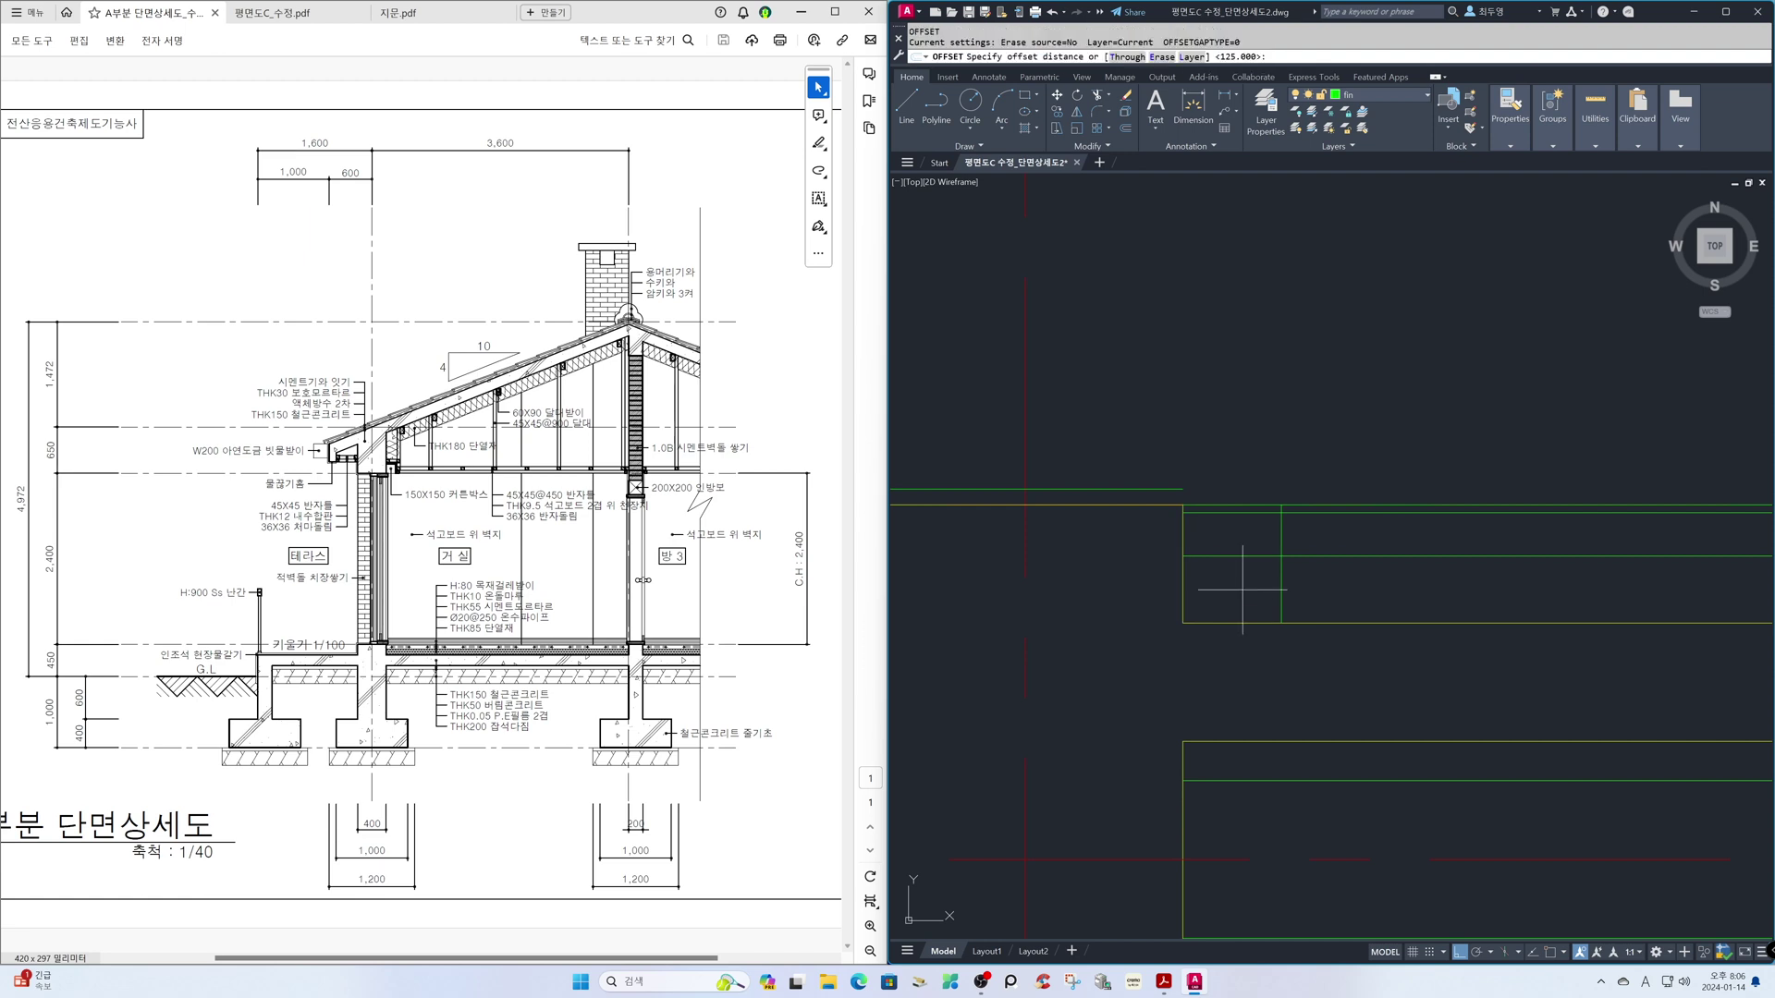
type("27.5")
key("Return")
left_click(1236, 557)
left_click(1233, 543)
key("Return")
- Draw a circle of radius 10 for the heating pipe at the intersection of the two guide lines
type("c")
key("Return")
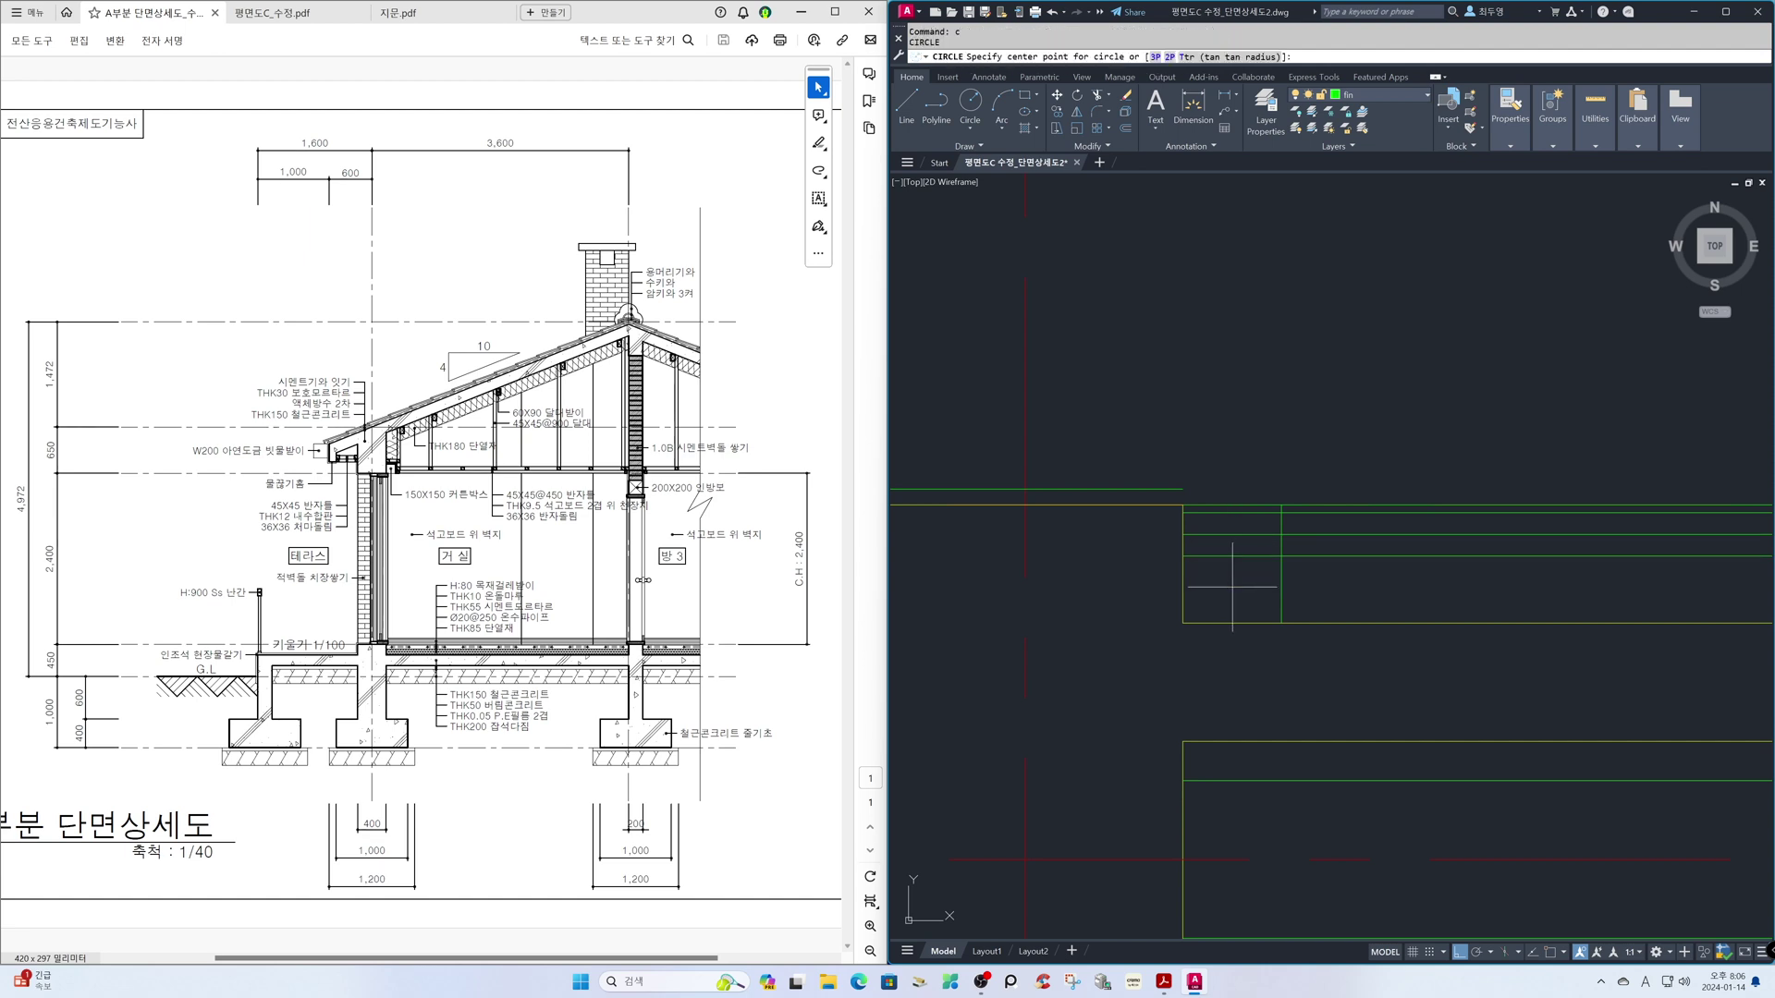
left_click(1281, 535)
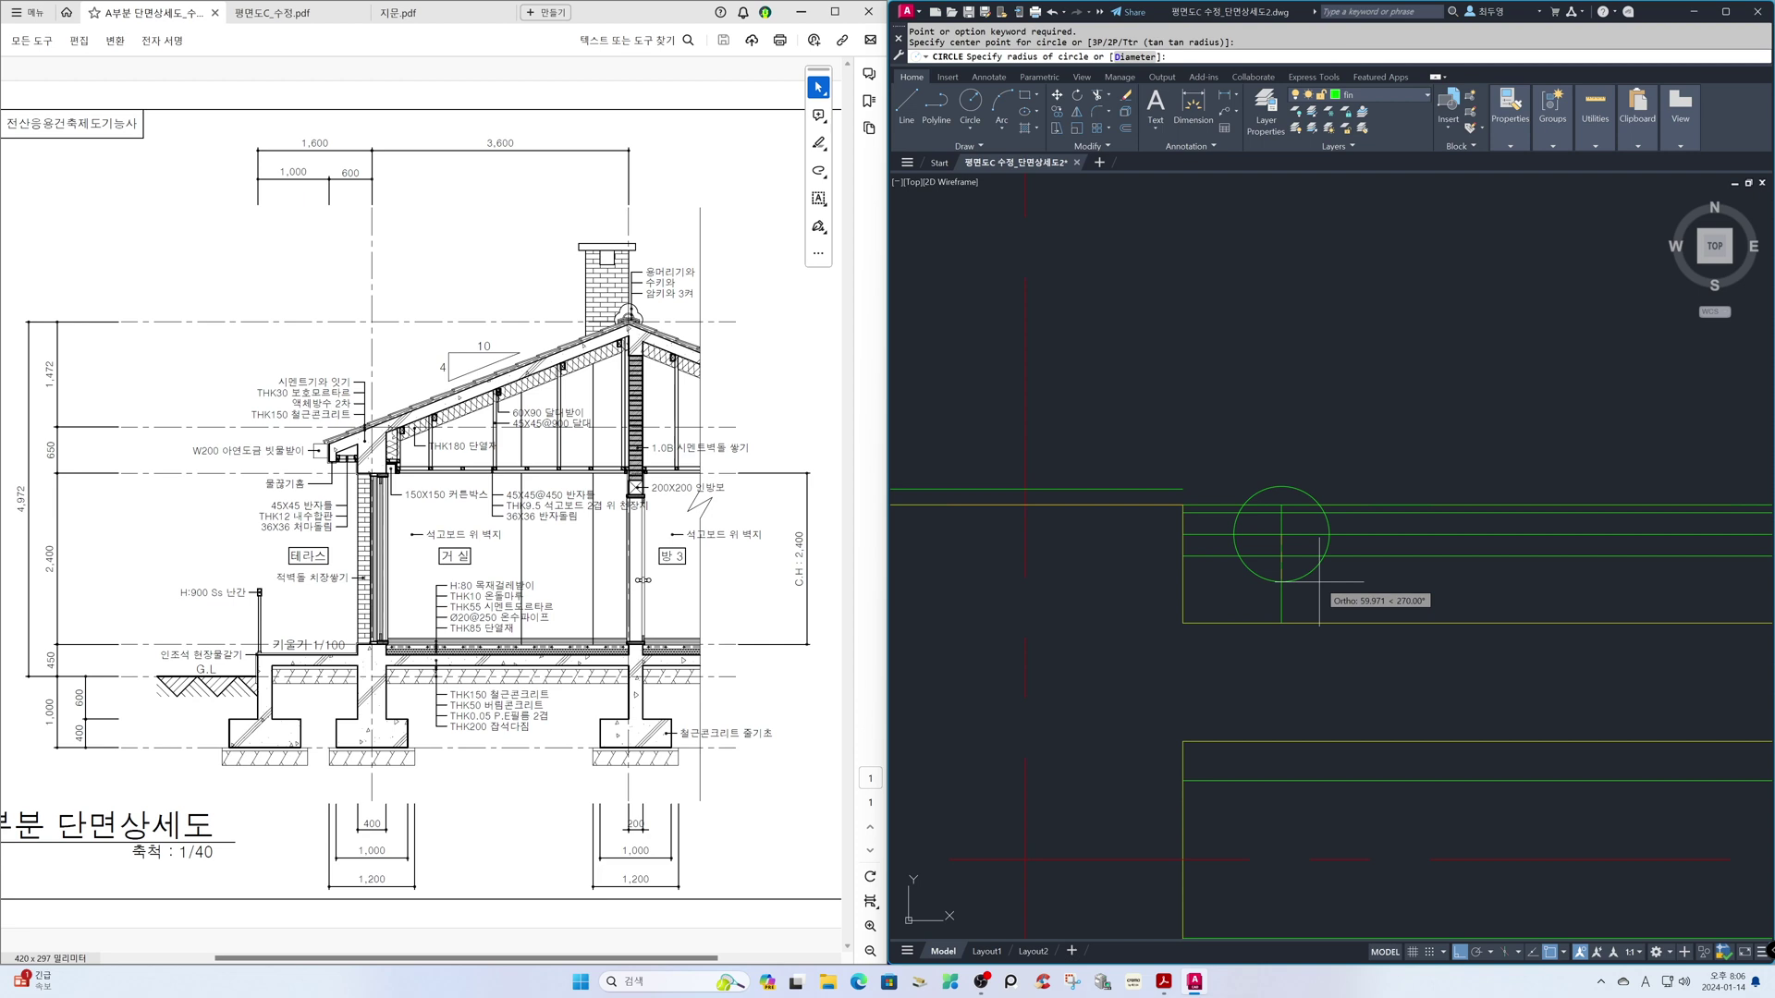
type("10")
key("Return")
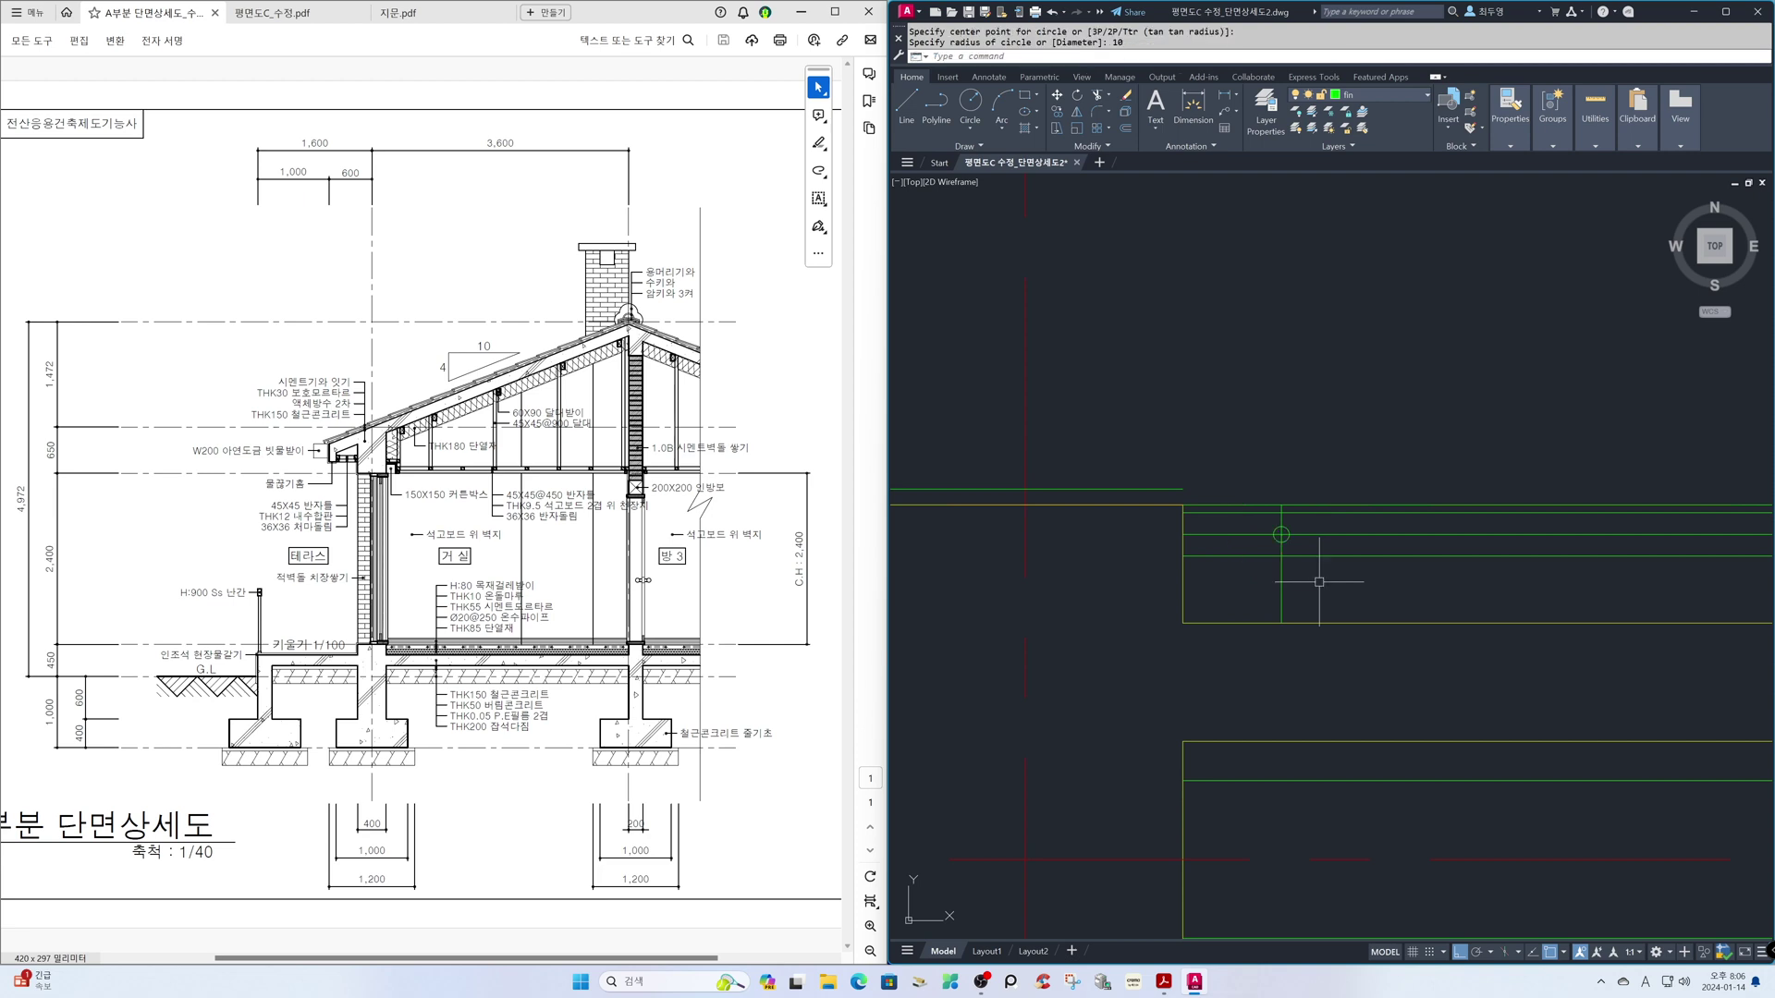
- Trim the guide lines outside the pipe circle, leaving only the cross inside it
type("tr")
key("Return")
key("Return")
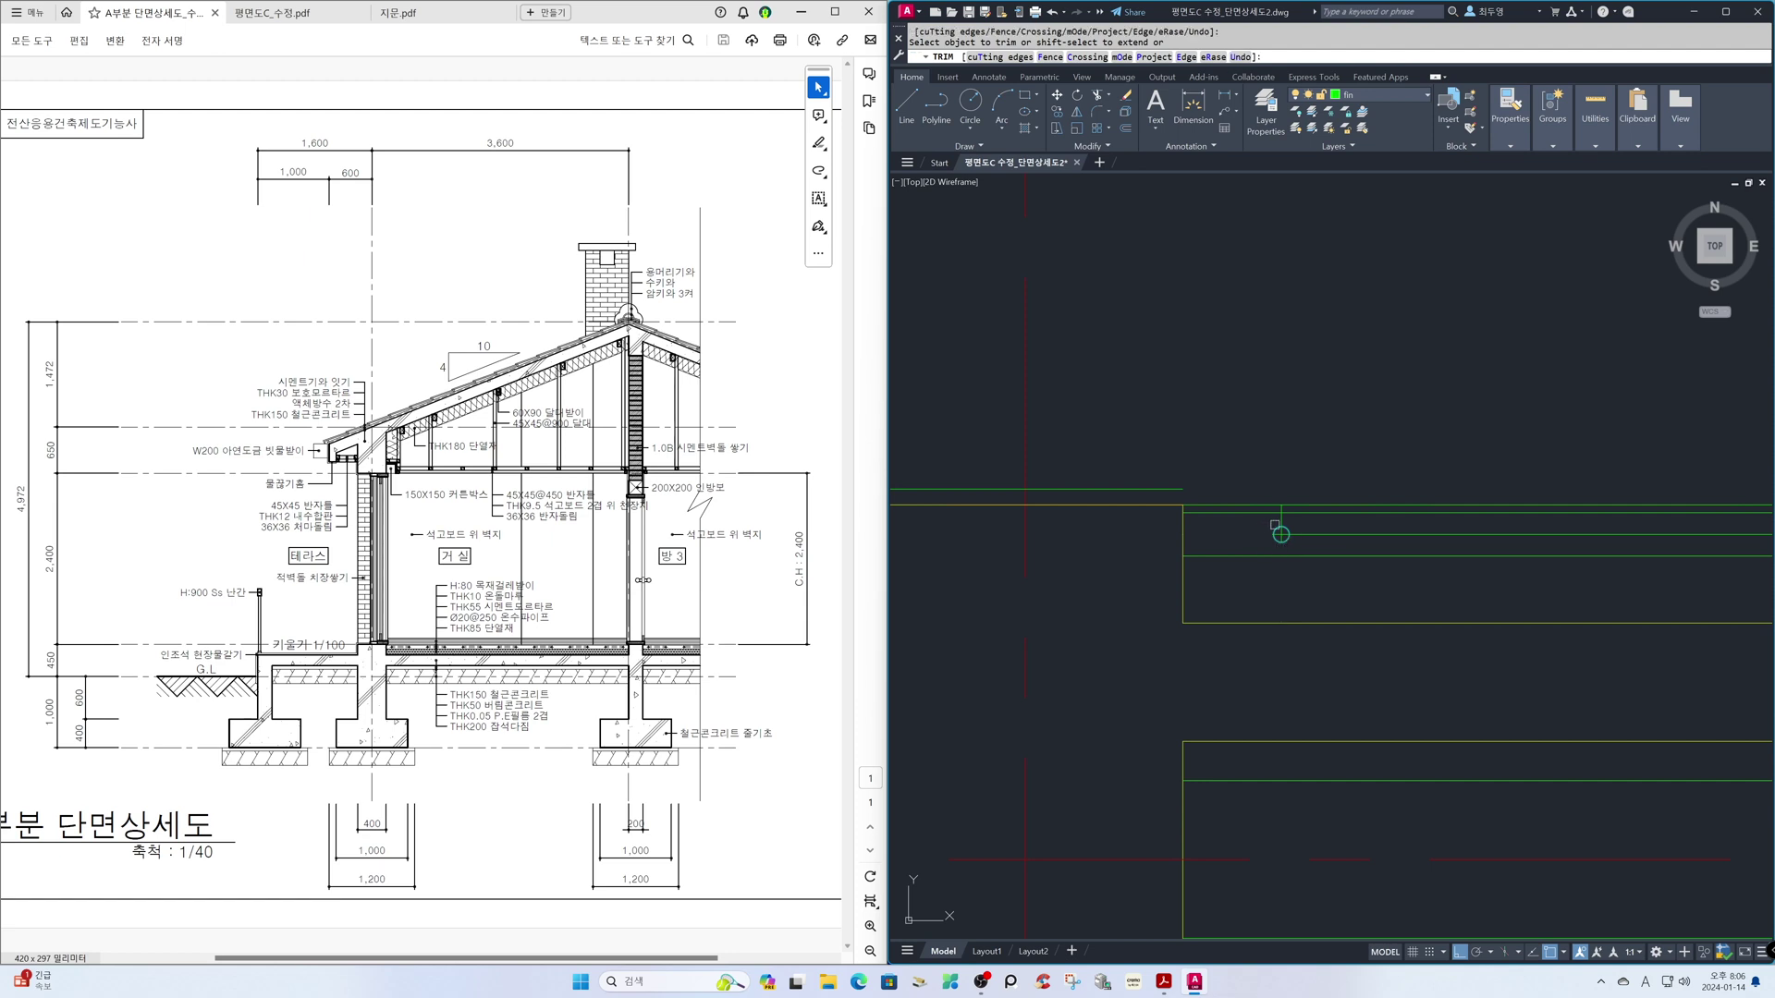
left_click(1297, 533)
key("Return")
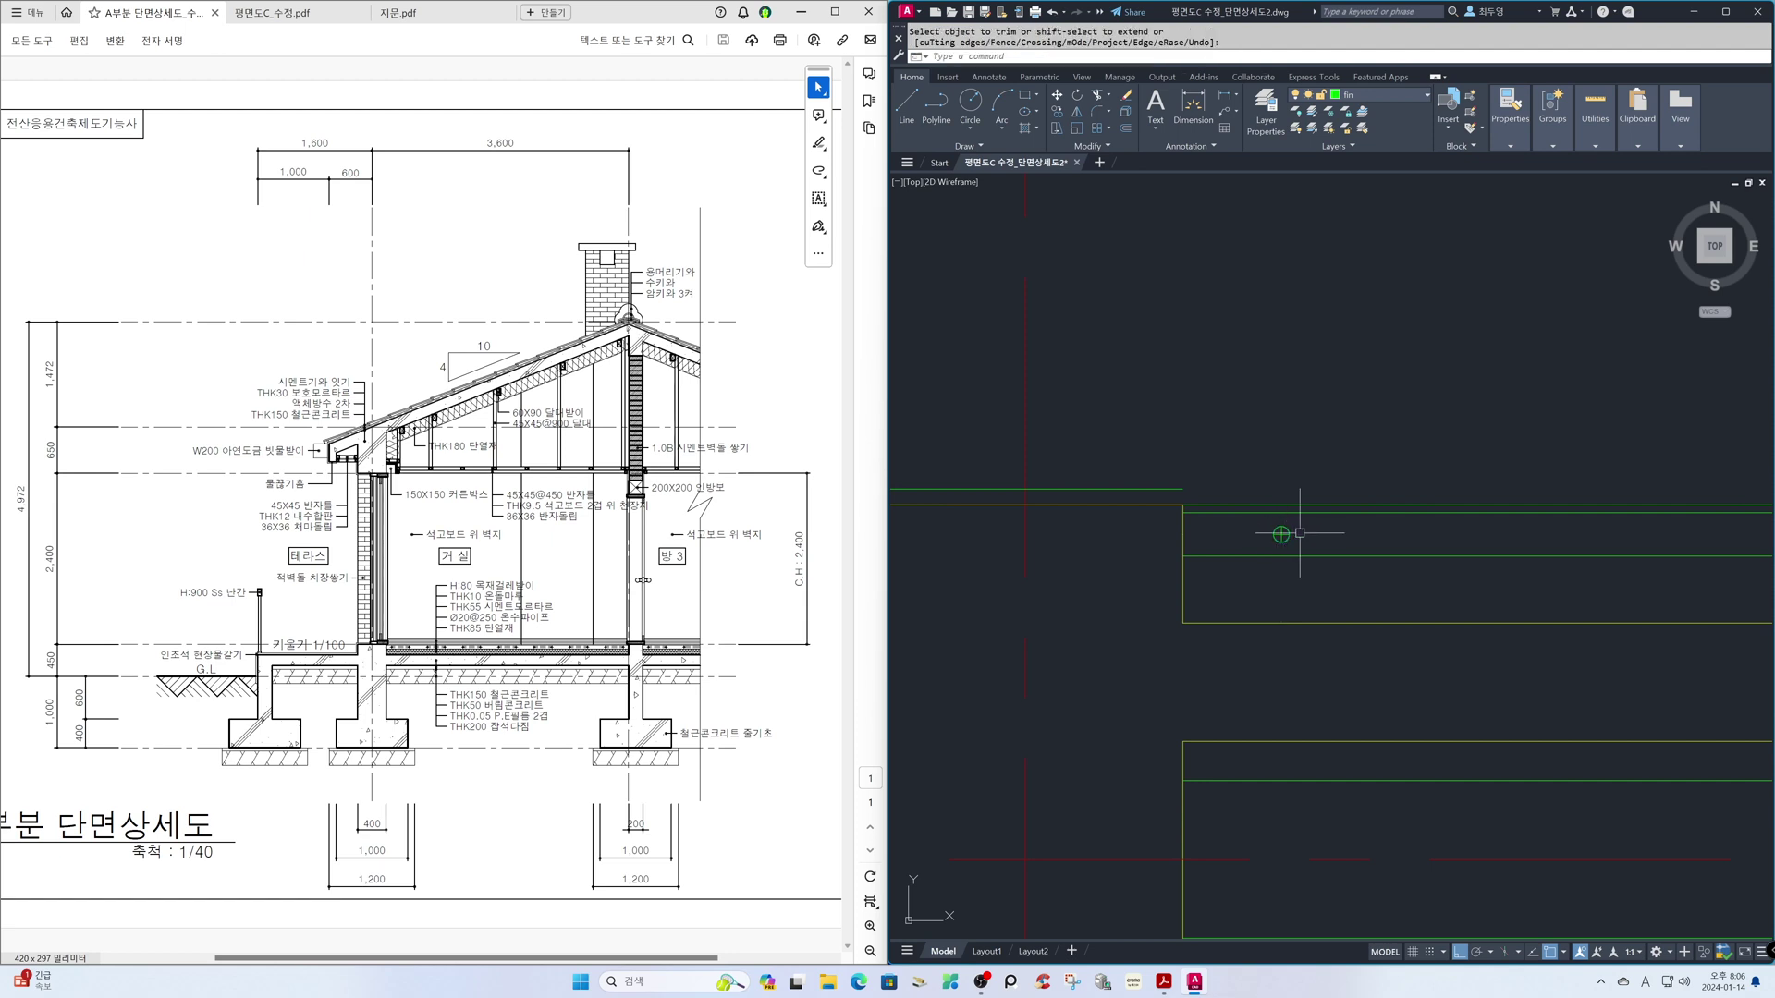
- Put the two cross lines inside the heating pipe circle on the cen layer
type("z")
key("Return")
left_click(1236, 496)
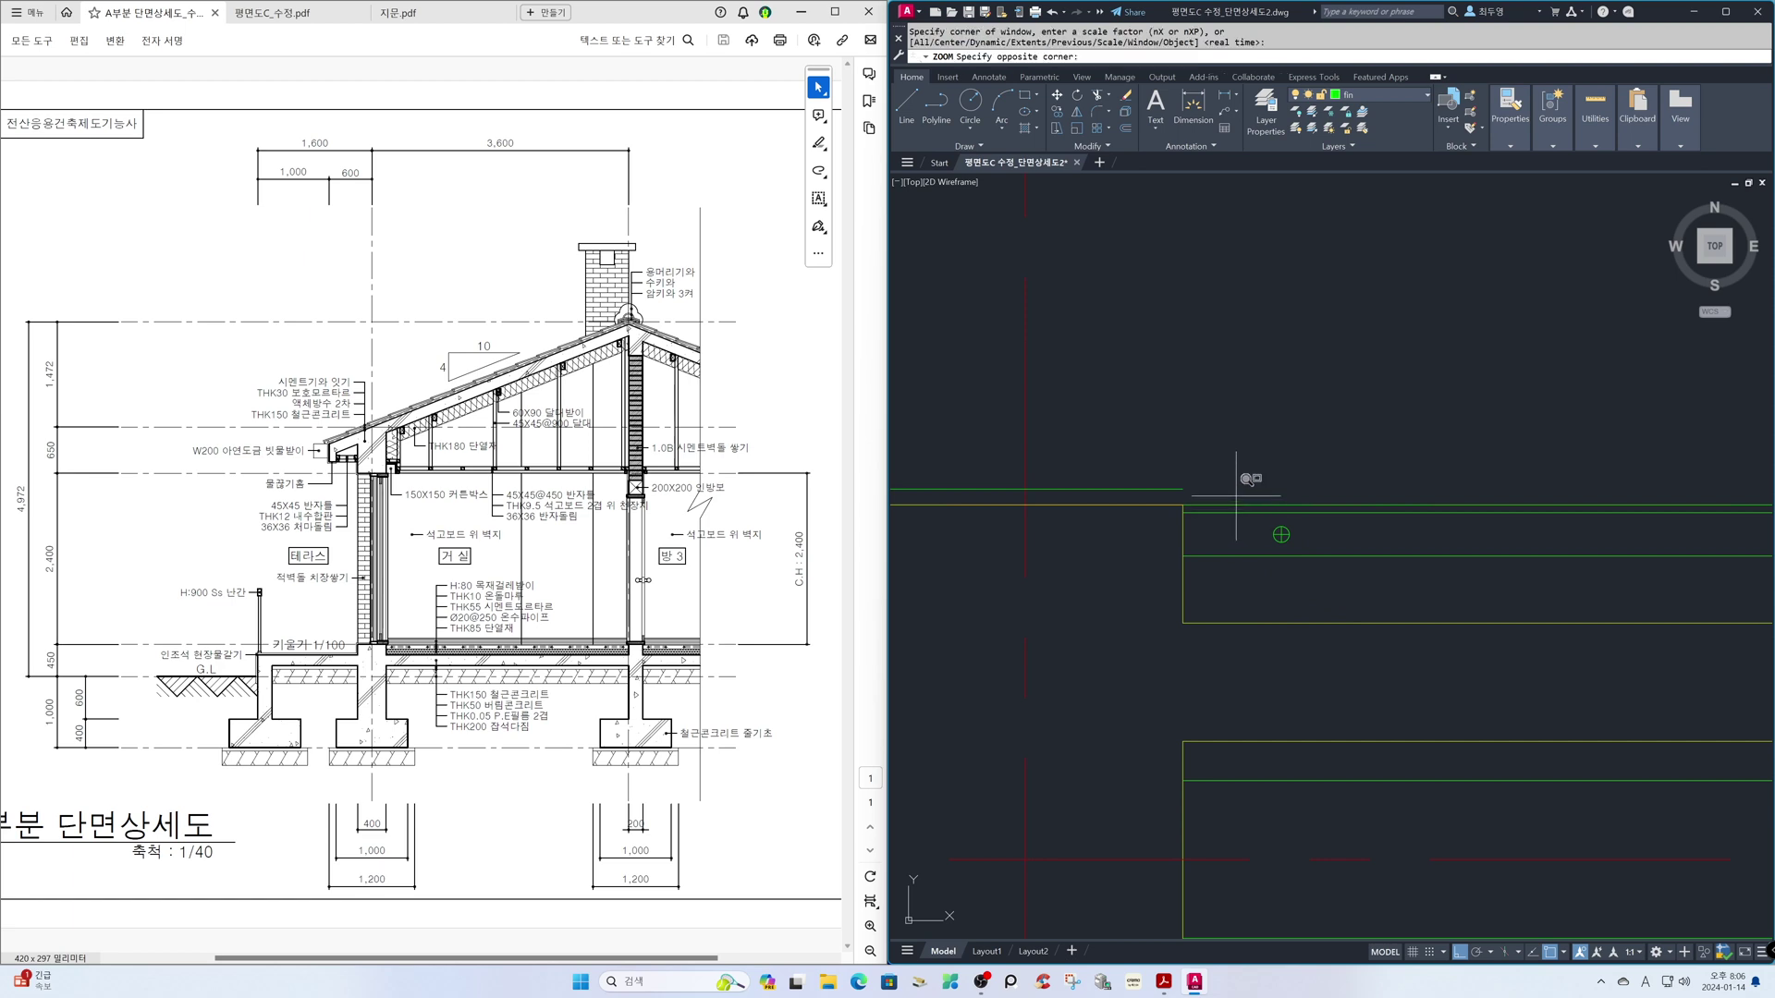
left_click(1328, 582)
left_click(1329, 555)
left_click(1289, 480)
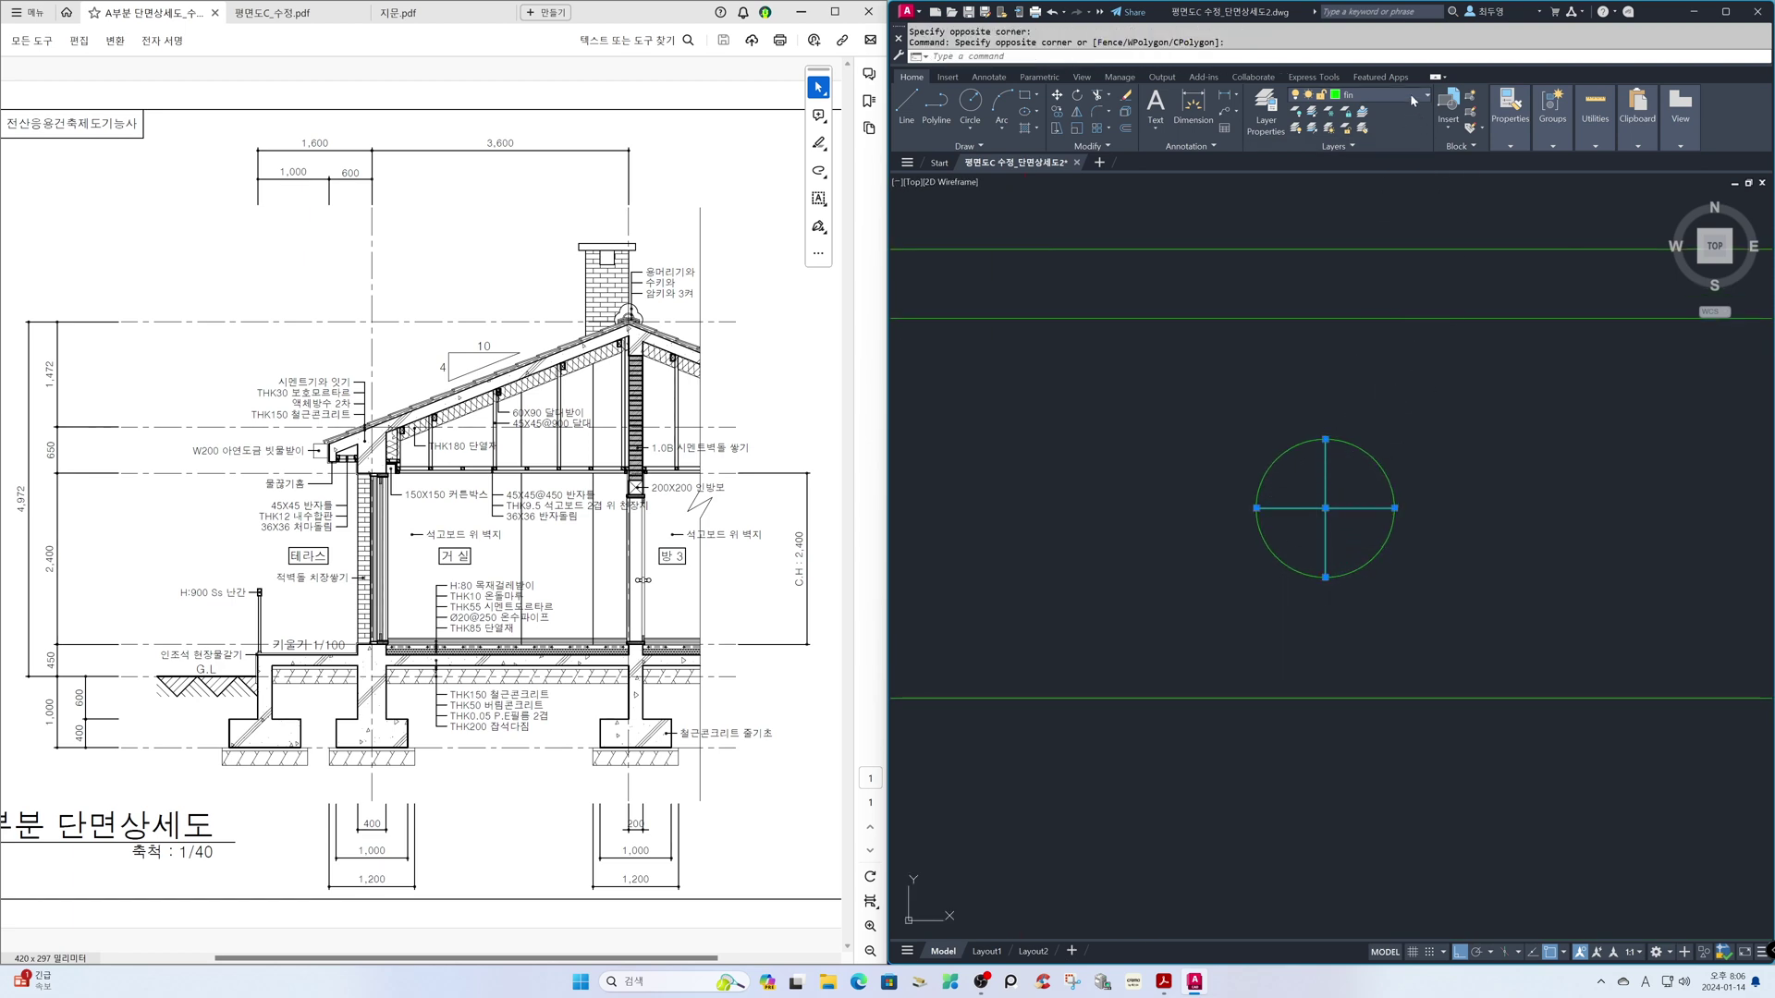
left_click(1411, 92)
left_click(1375, 124)
- Scale the pipe's cross lines by a factor of 2 about their intersection
key("Return")
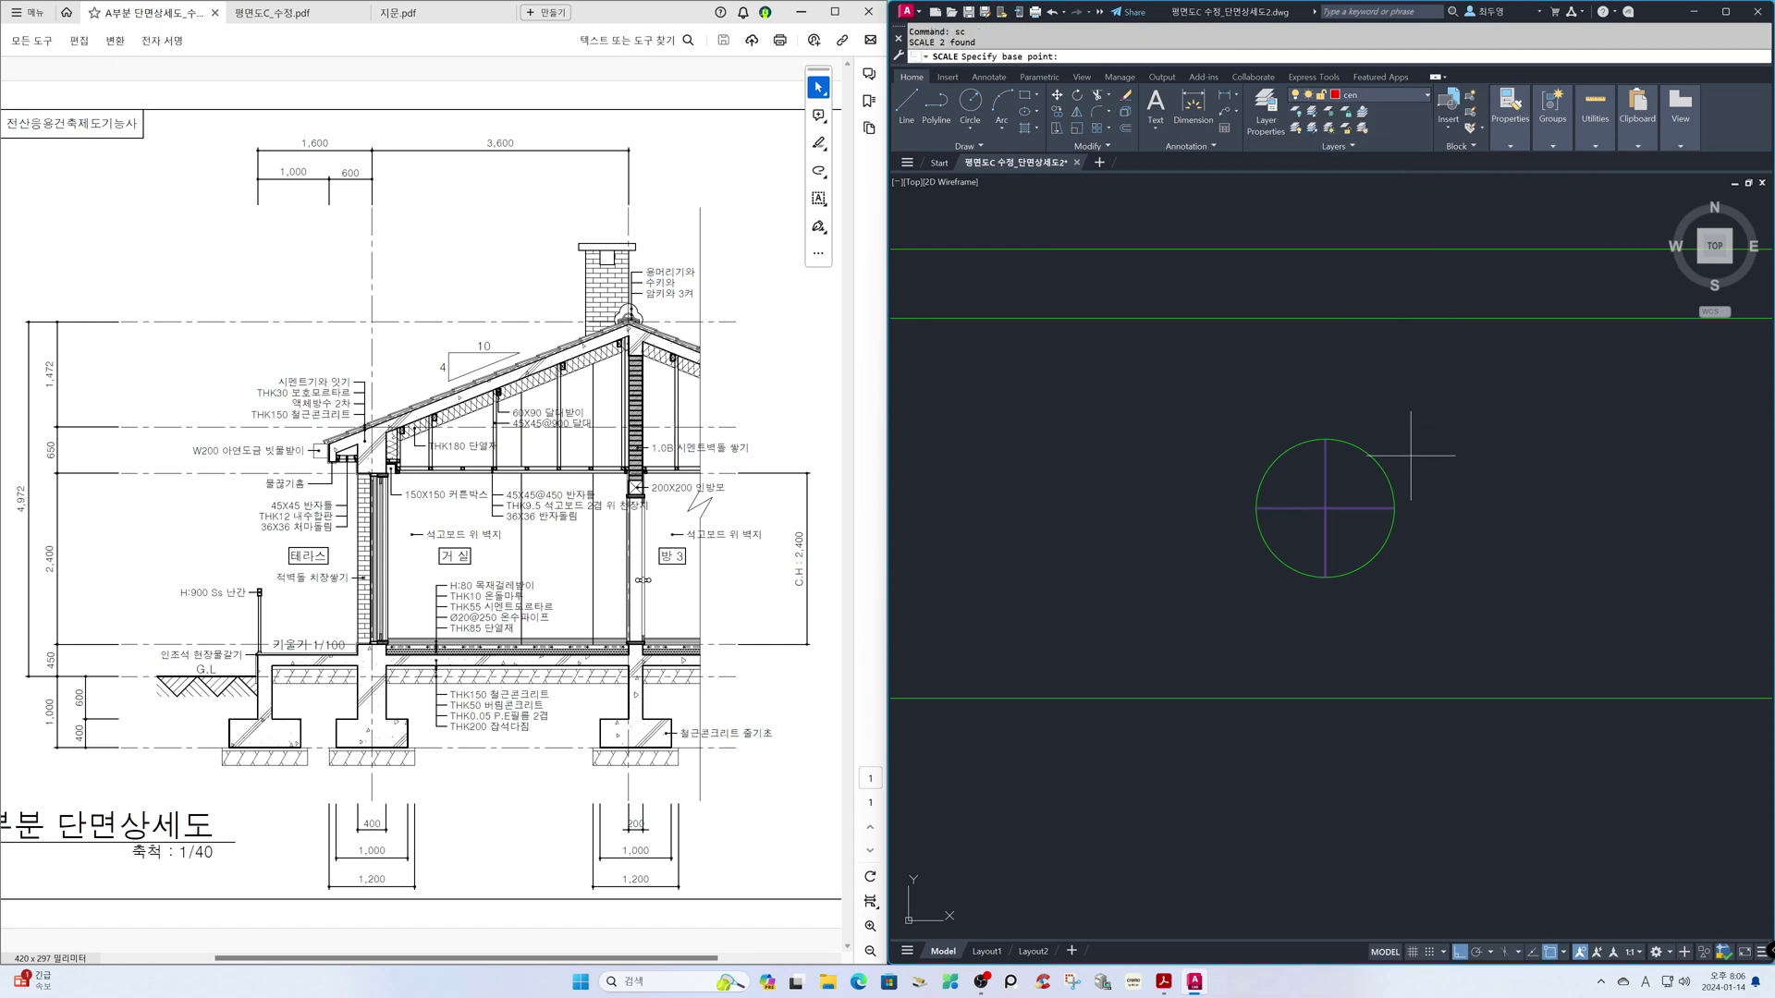
left_click(1325, 507)
type("2")
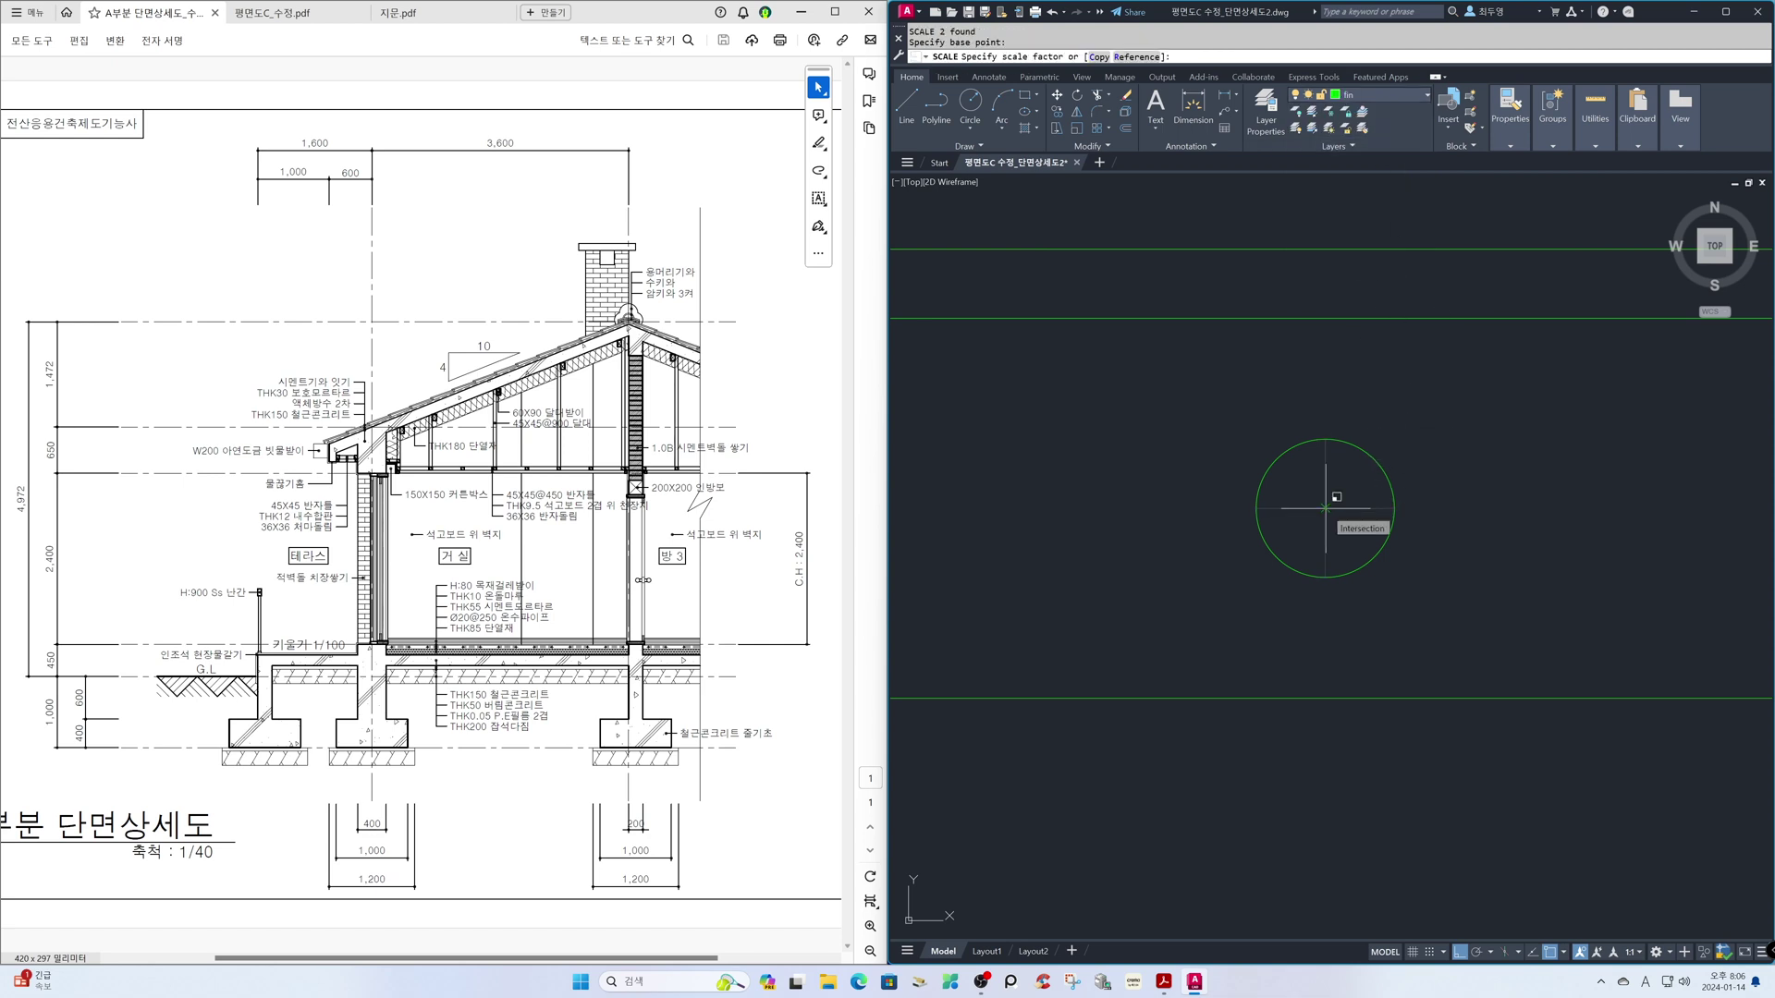
key("Return")
type("z")
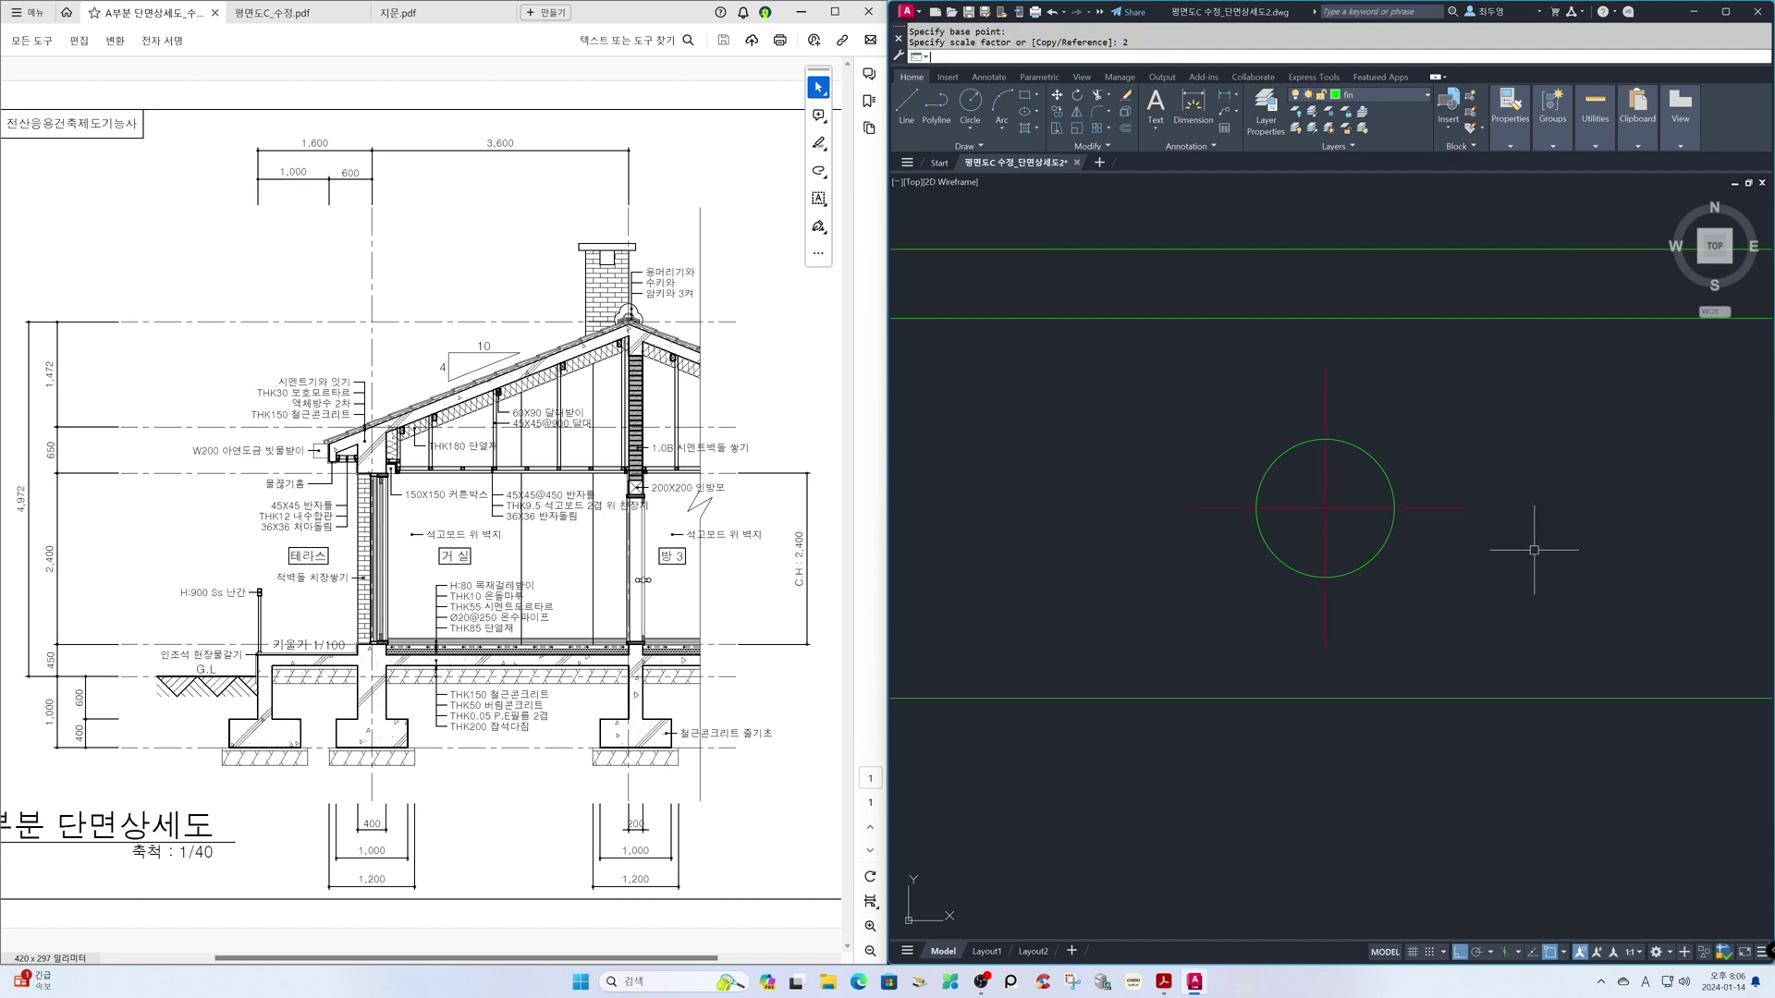
key("Return")
type("p")
key("Return")
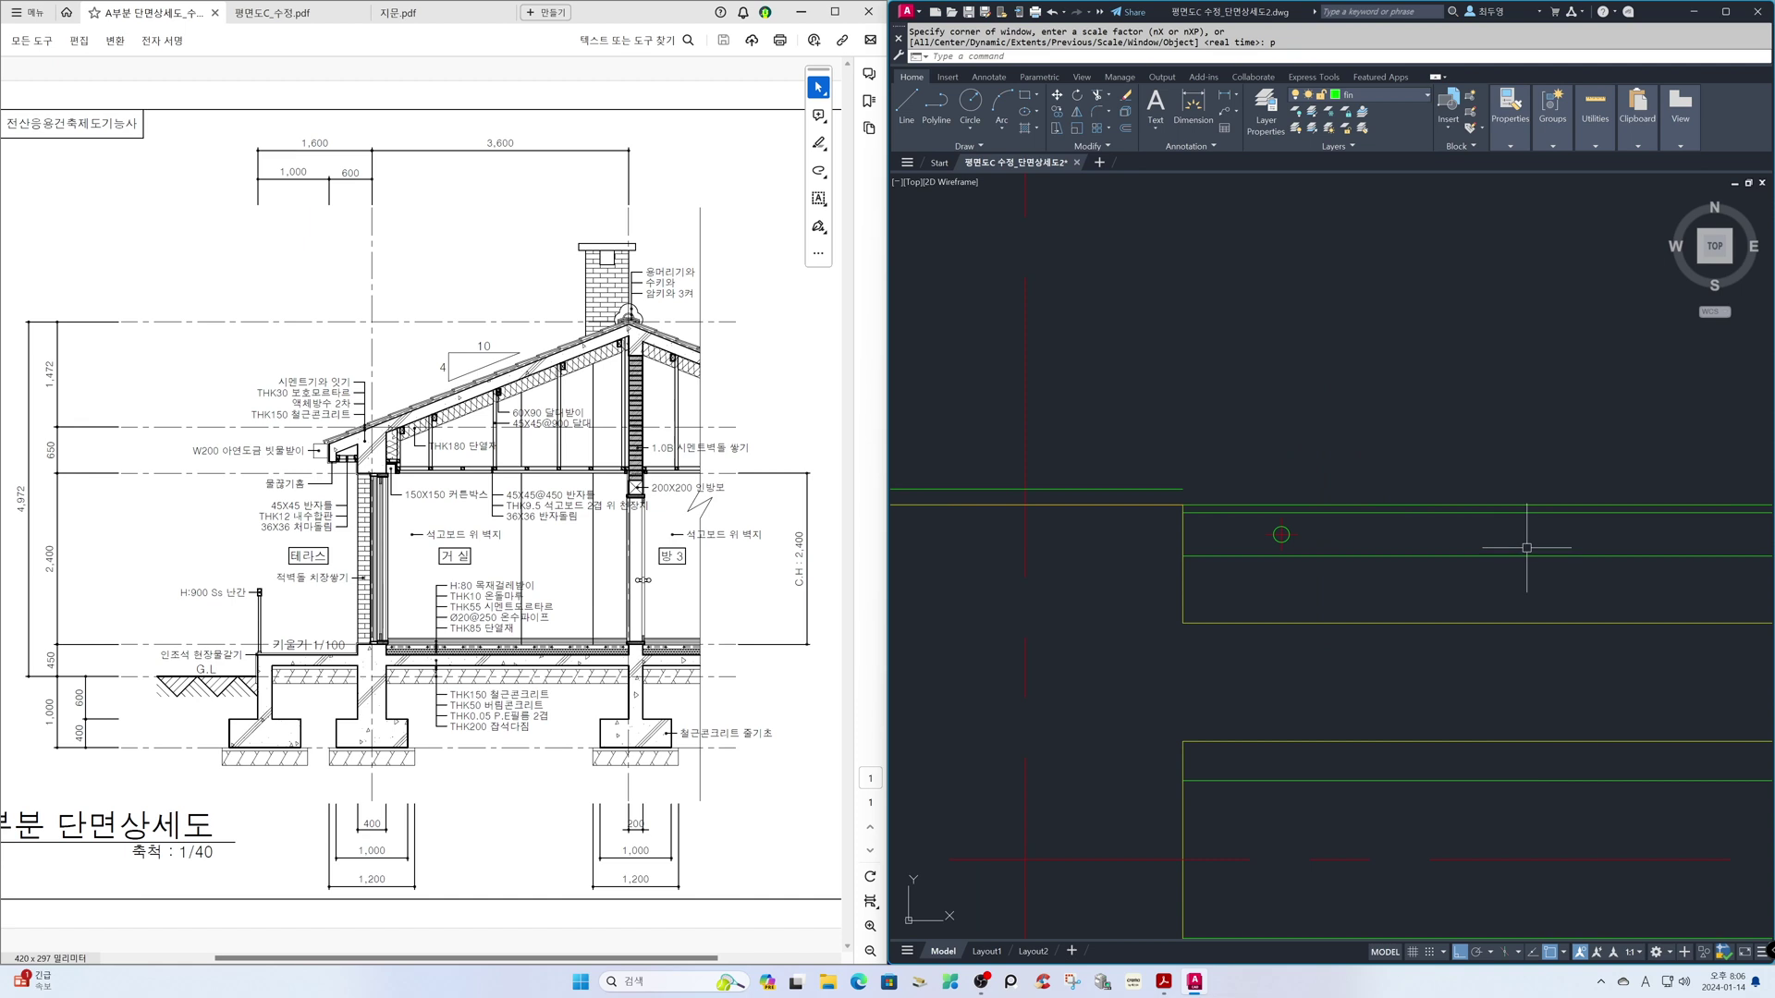
- Array the heating pipe with its cross along the insulation's top line at 250 spacing, using a path array
key("Return")
left_click(1238, 470)
left_click(1340, 583)
key("Return")
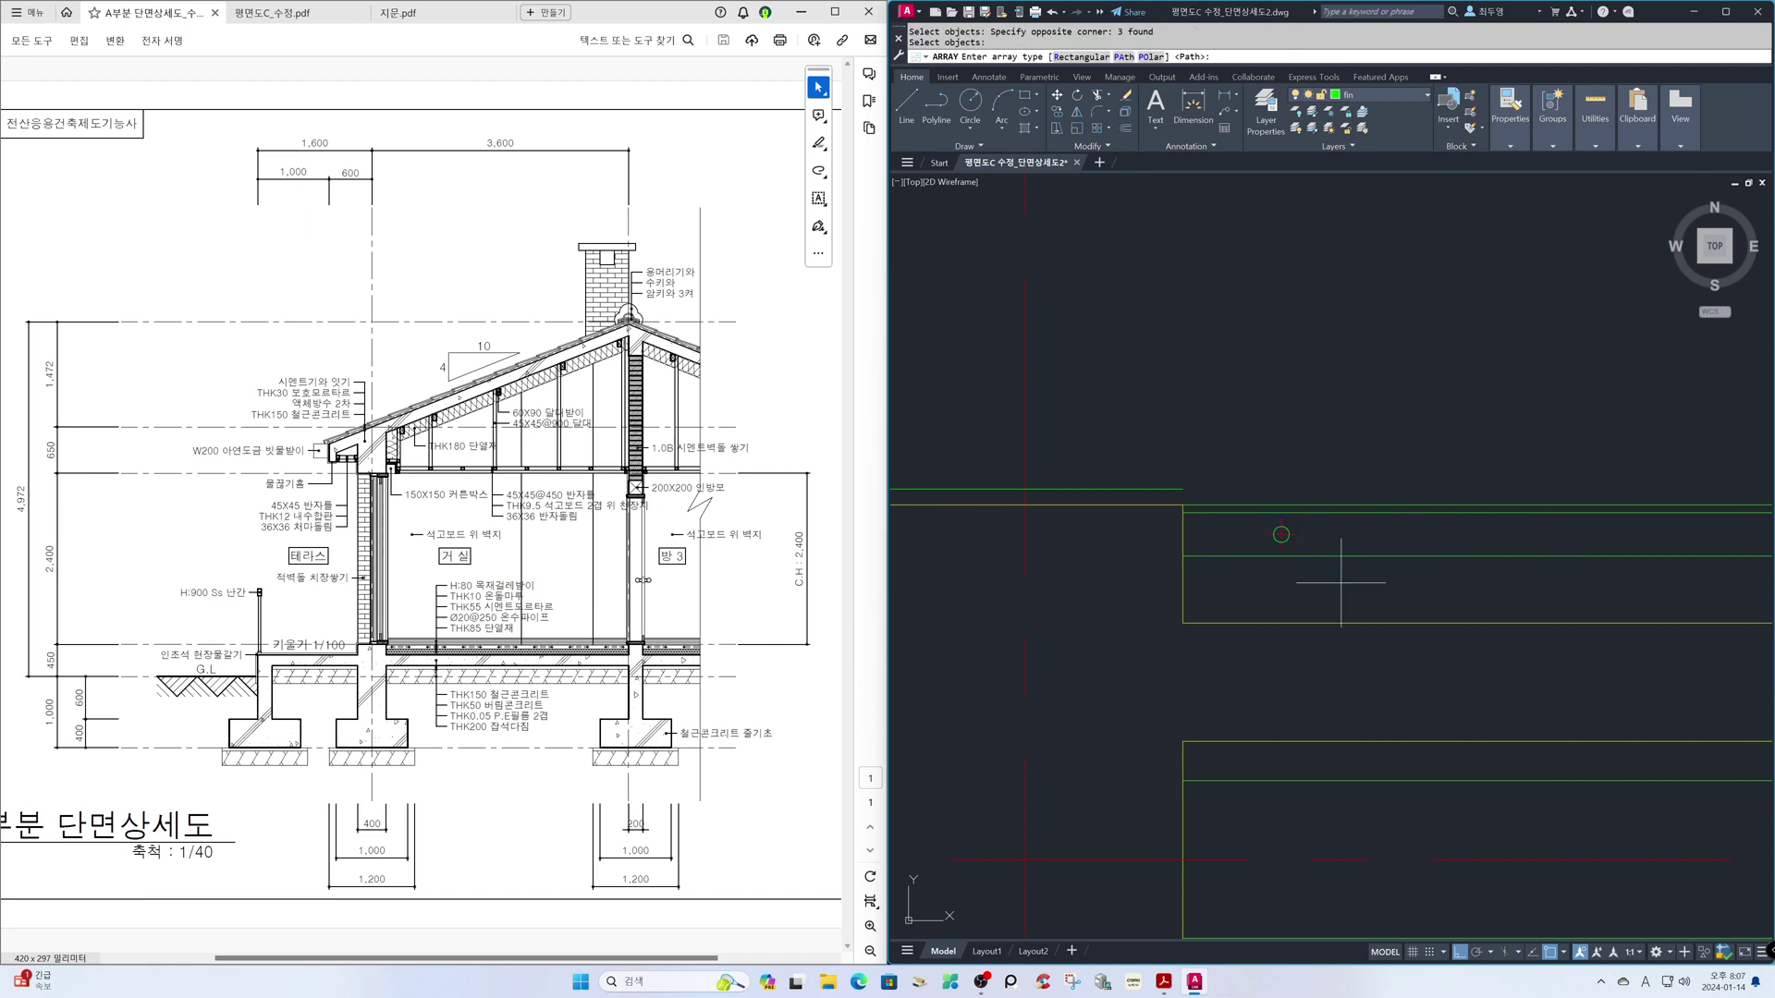
key("Return")
left_click(1354, 557)
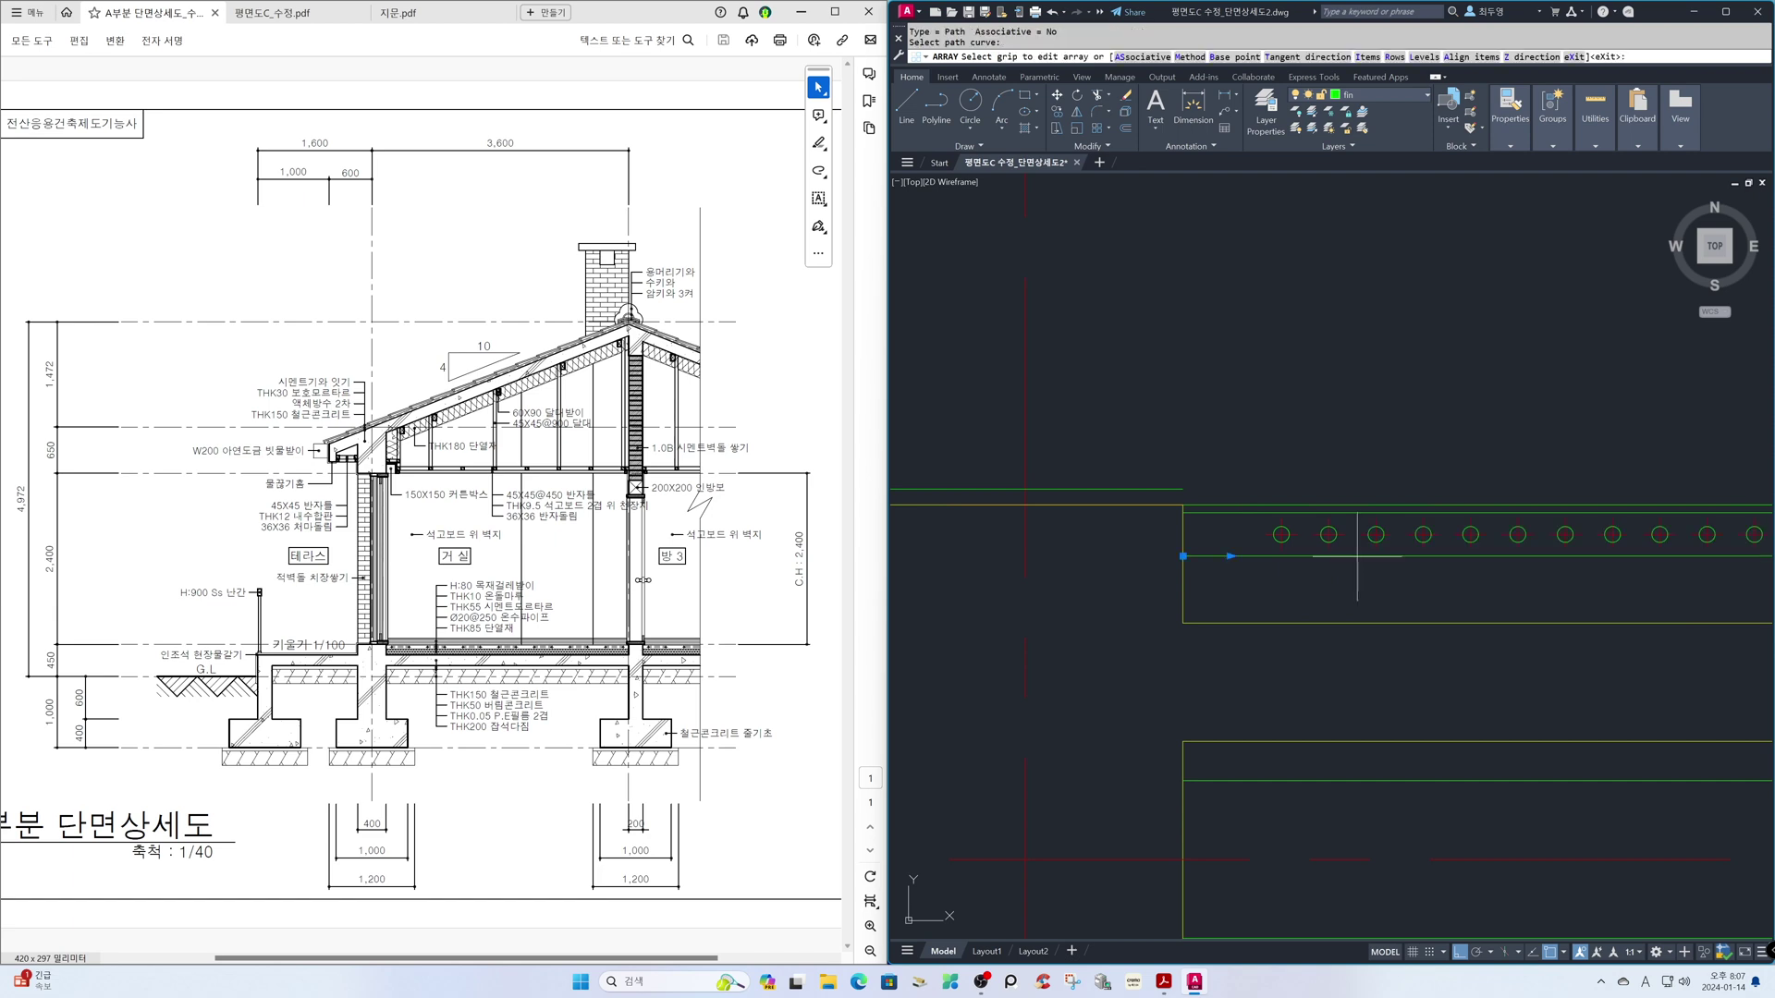
left_click(1054, 111)
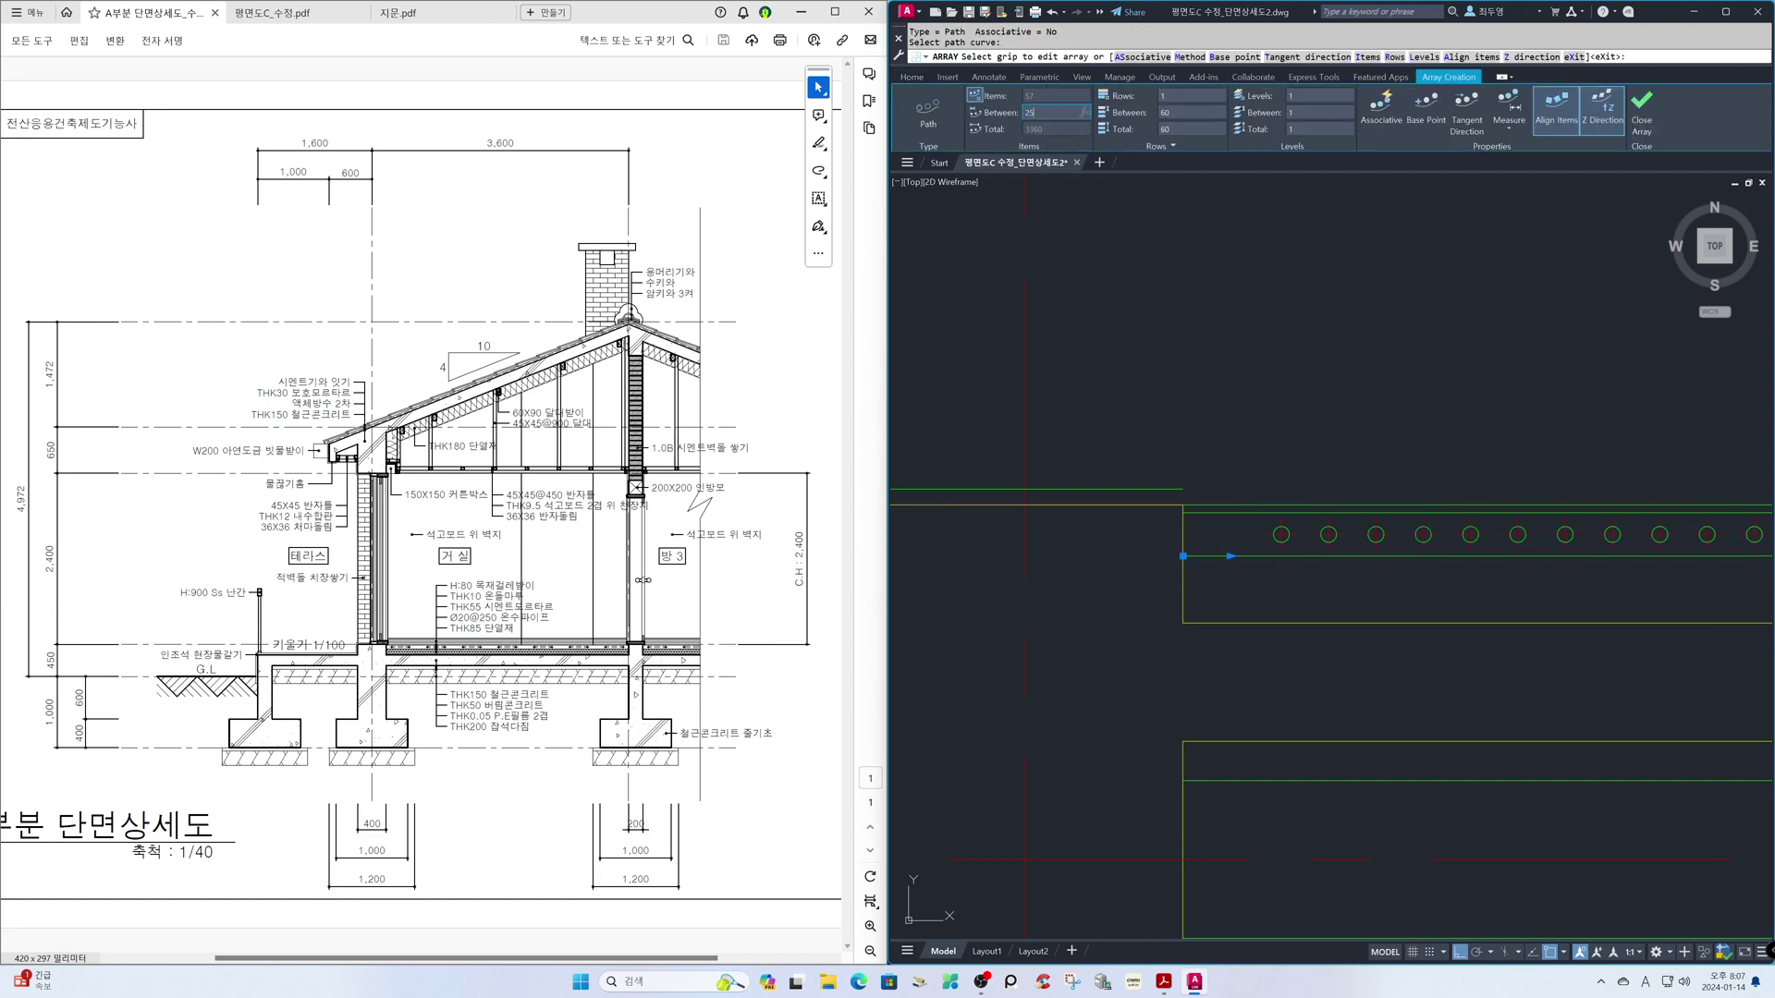
type("250")
key("Return")
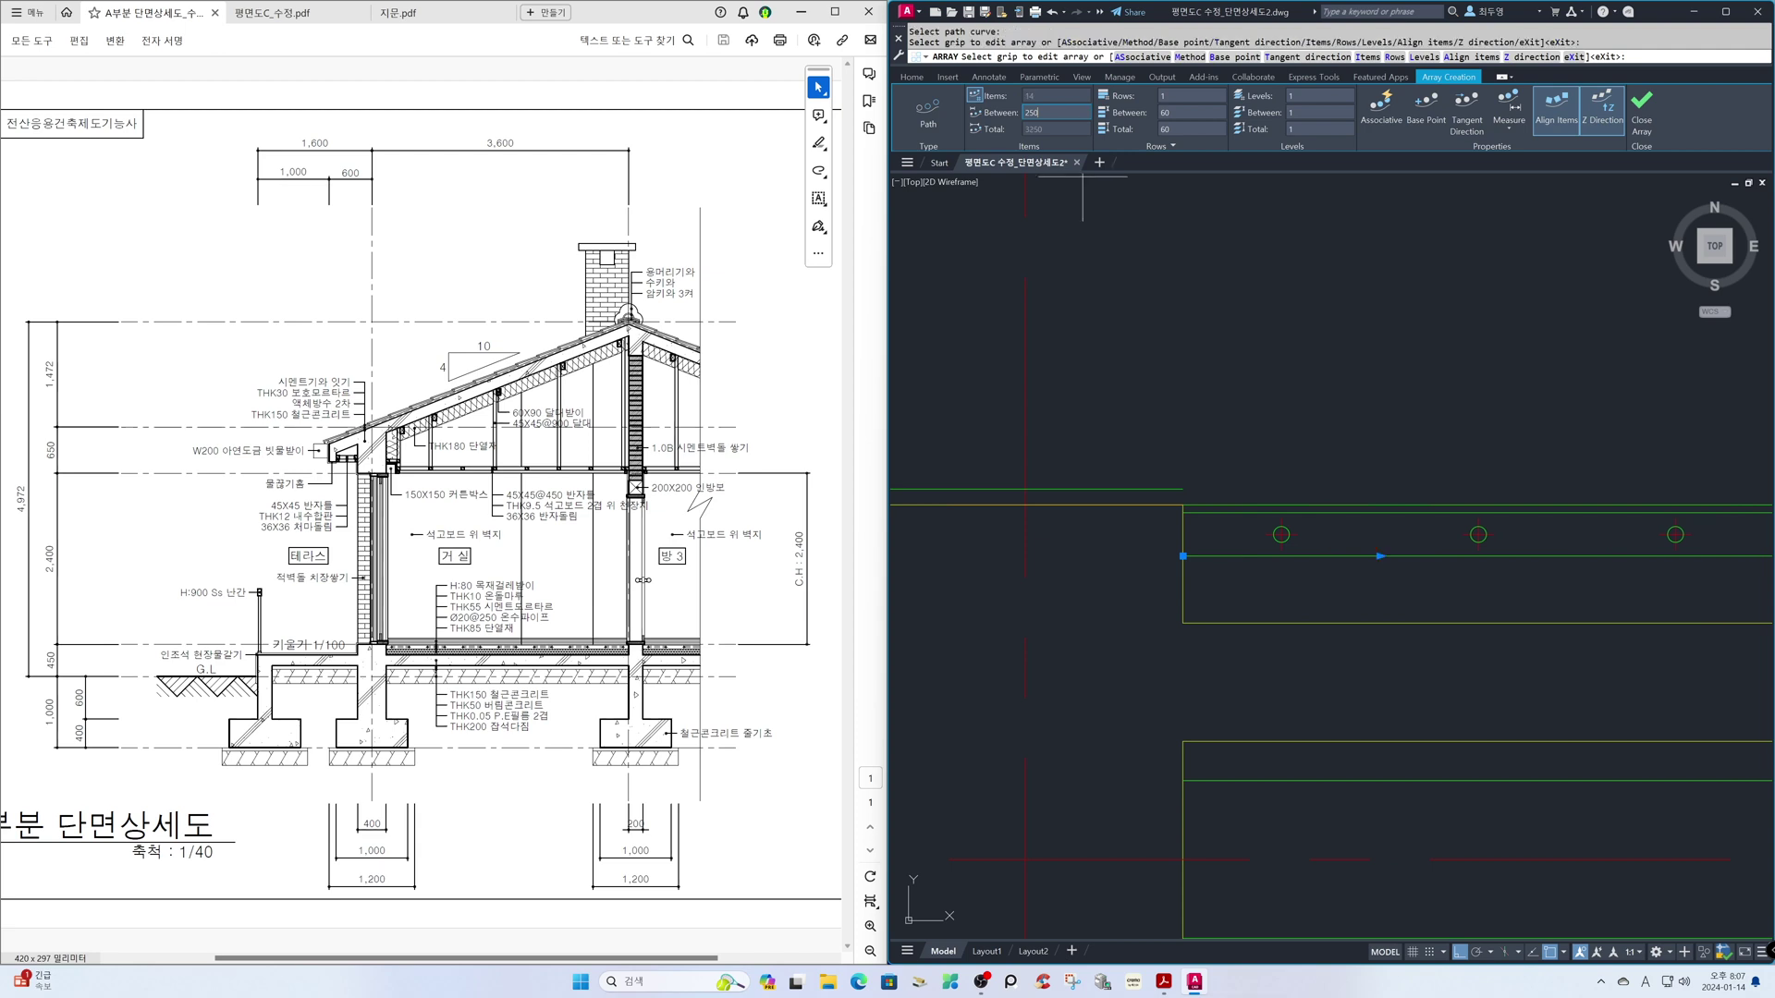
left_click(1638, 110)
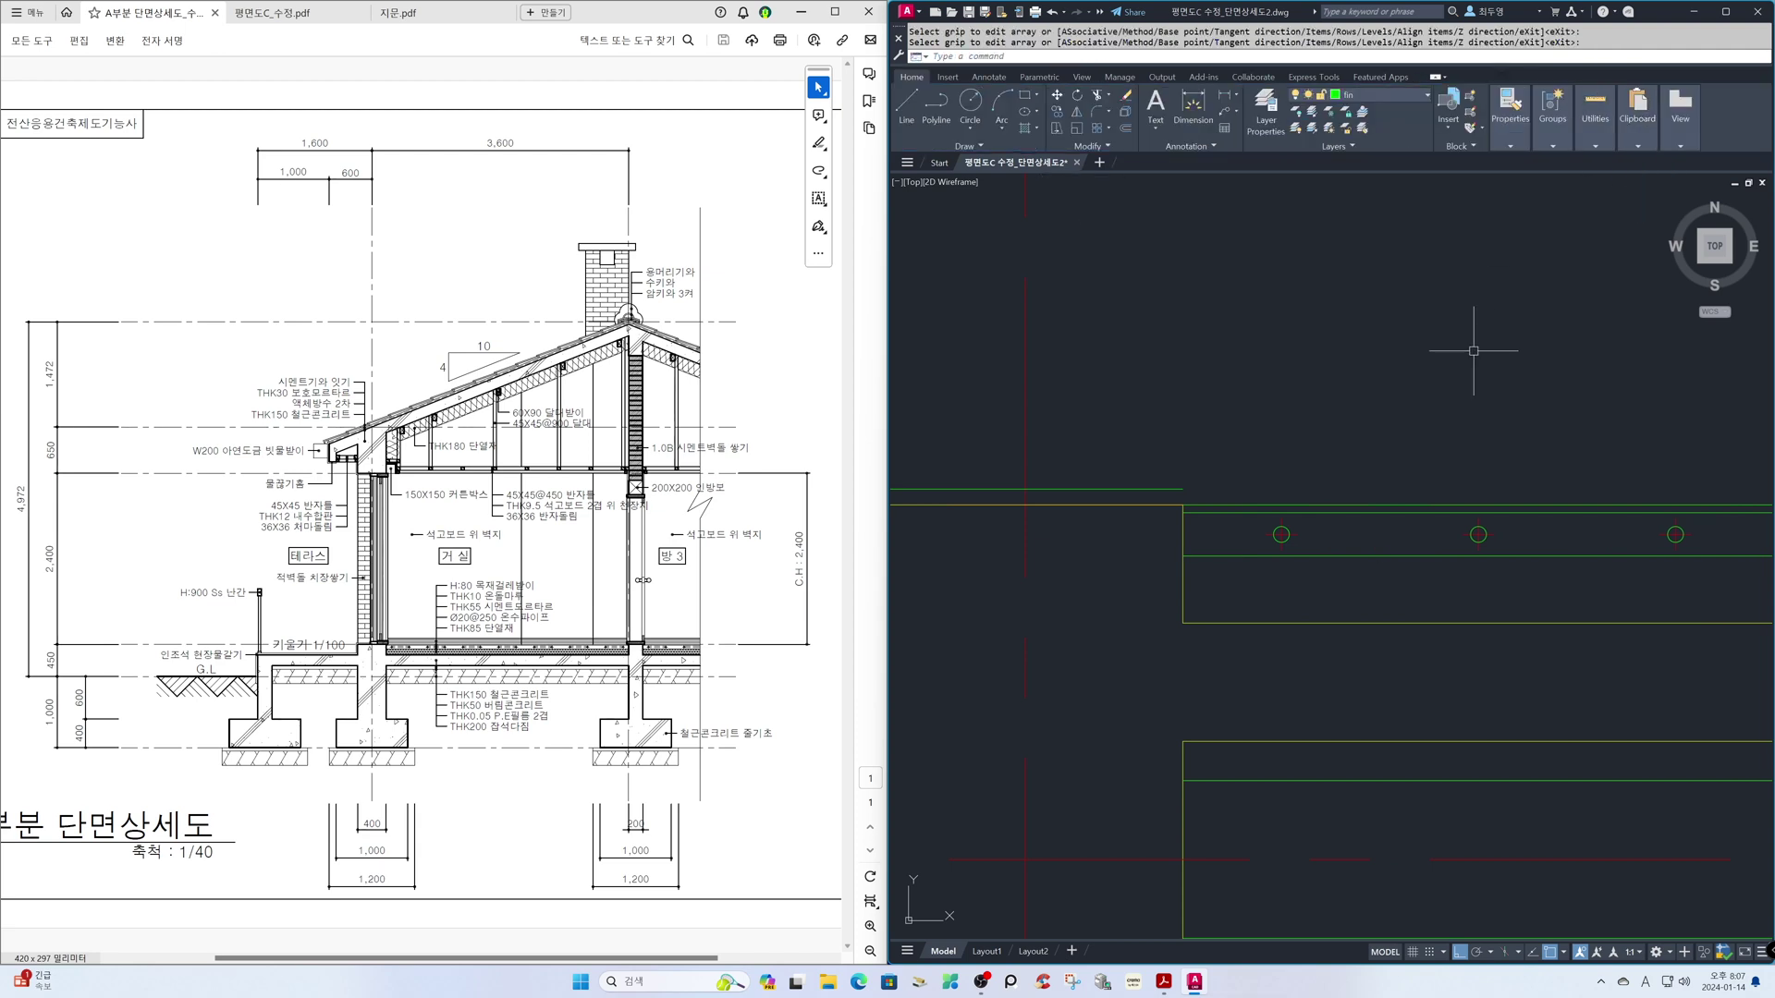
- Move the whole row of heating pipes slightly toward the outer wall to centre it between the two walls
type("z")
key("Return")
type("p")
key("Return")
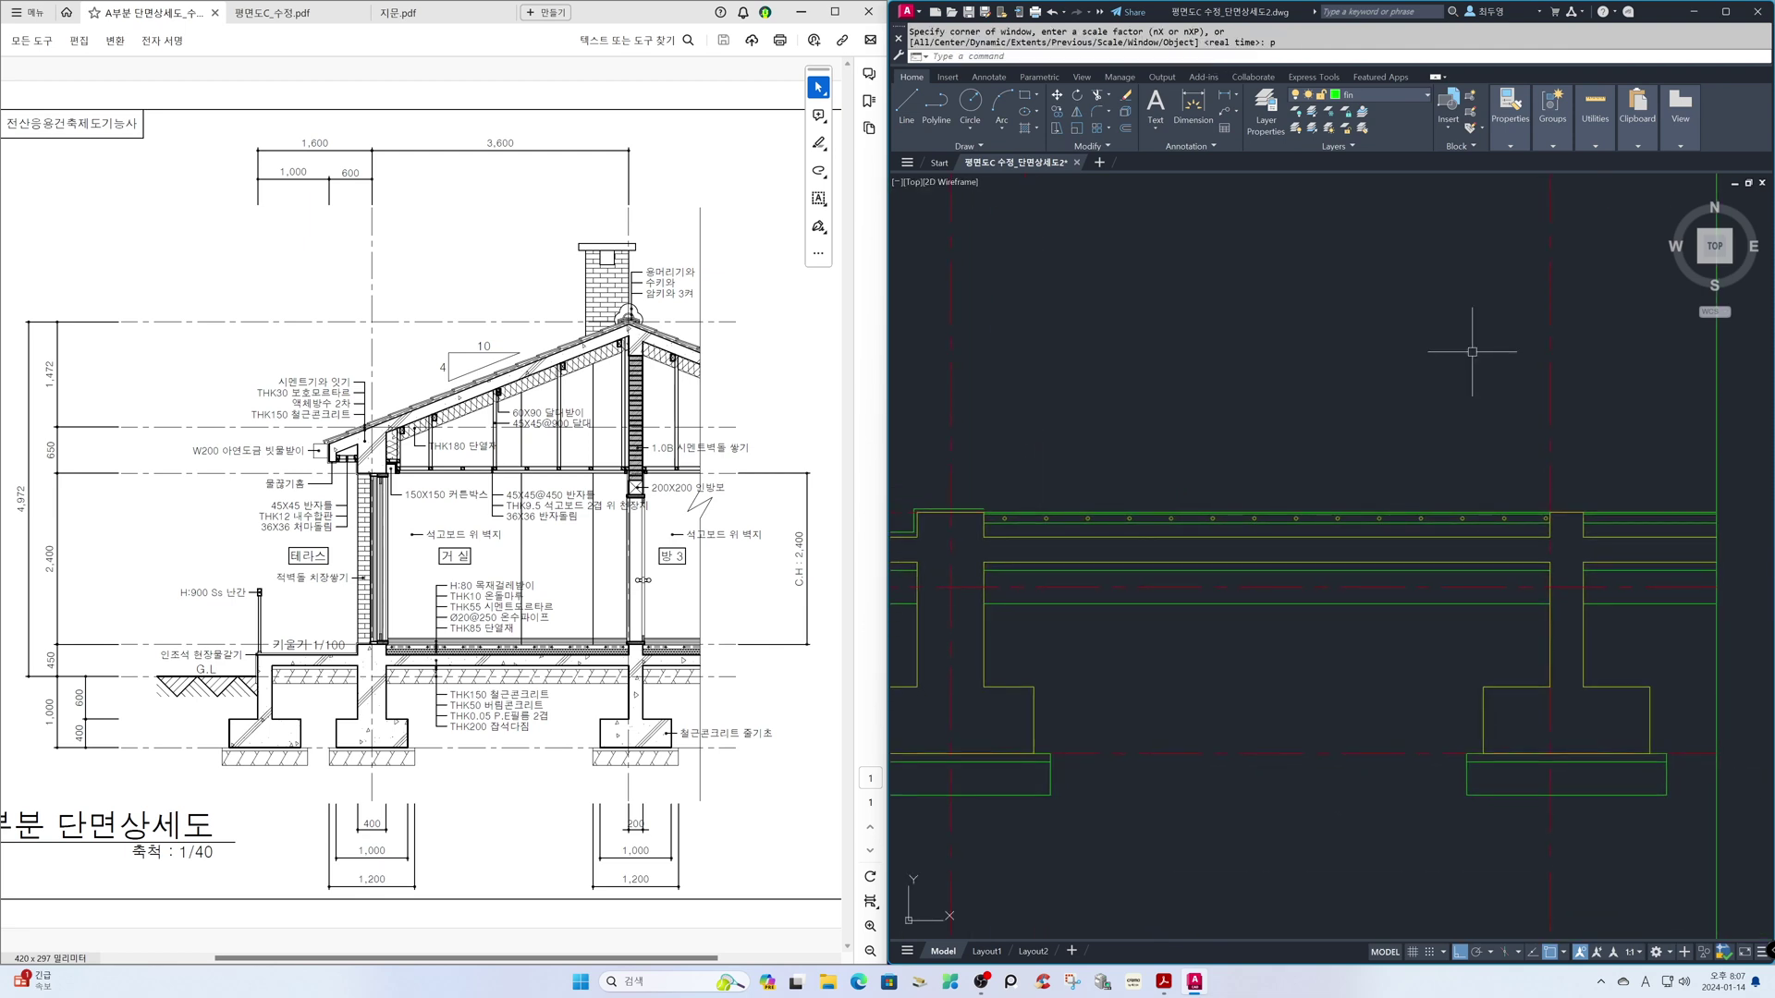
type("m")
key("Return")
left_click(987, 462)
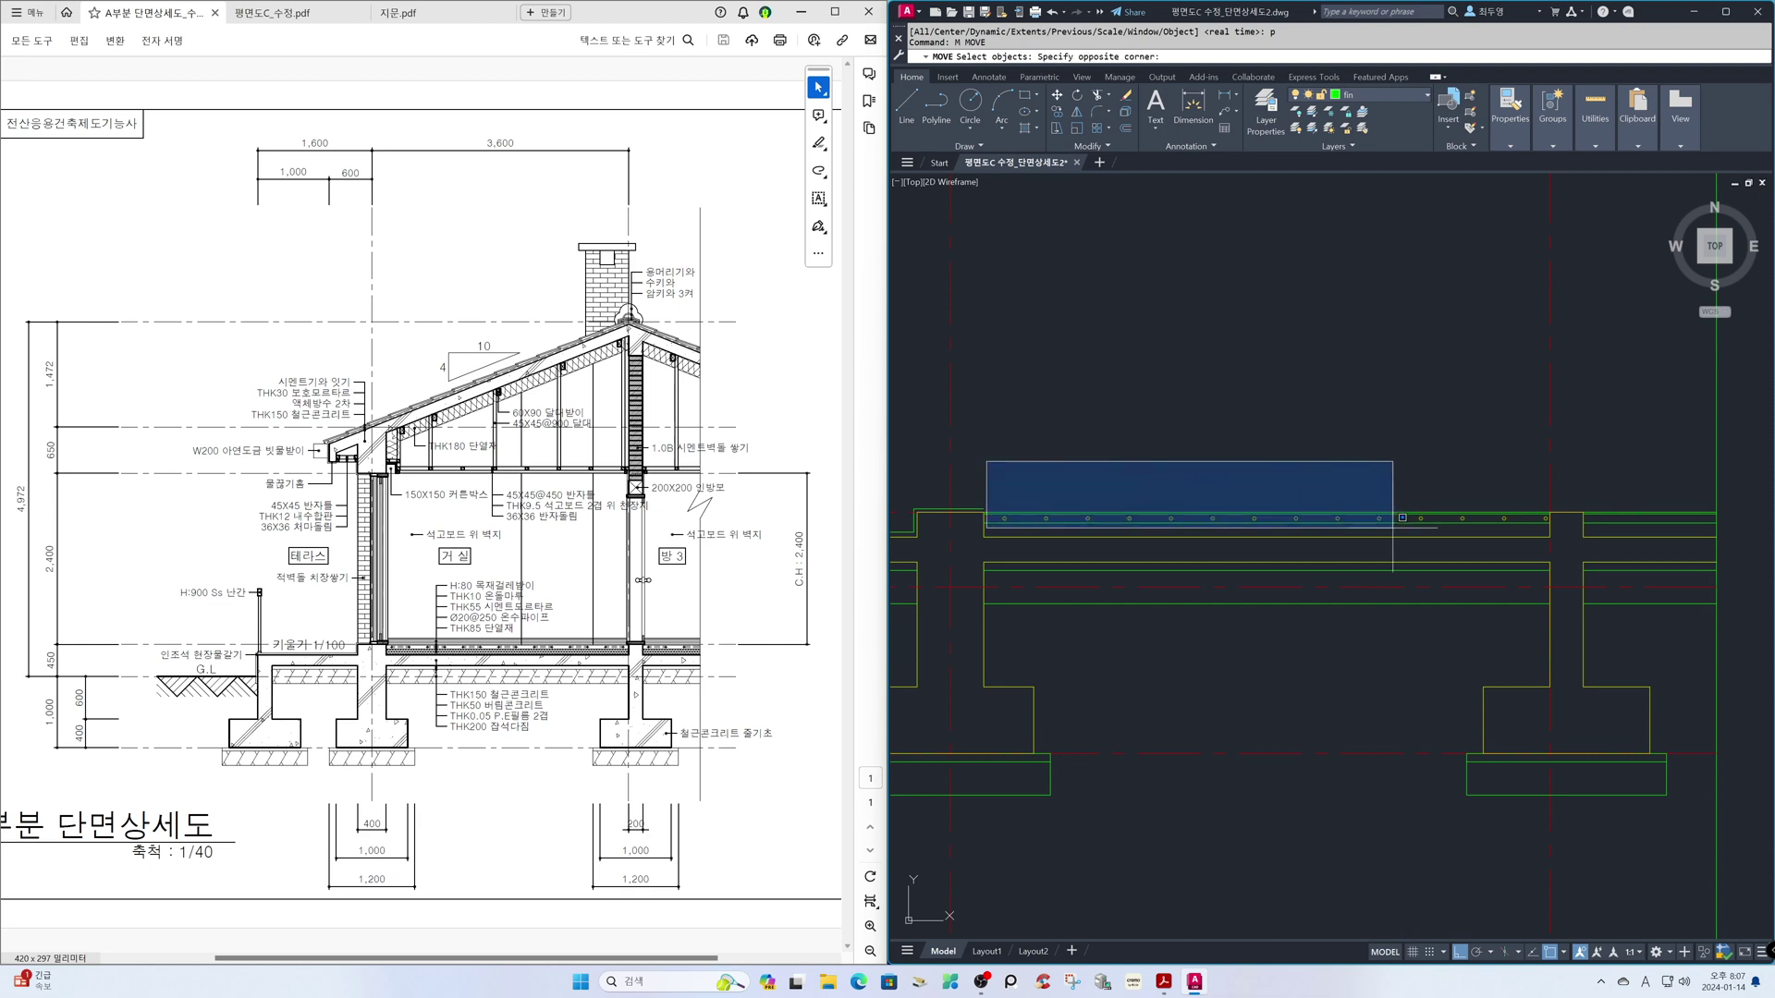
left_click(1571, 516)
key("Return")
left_click(1421, 465)
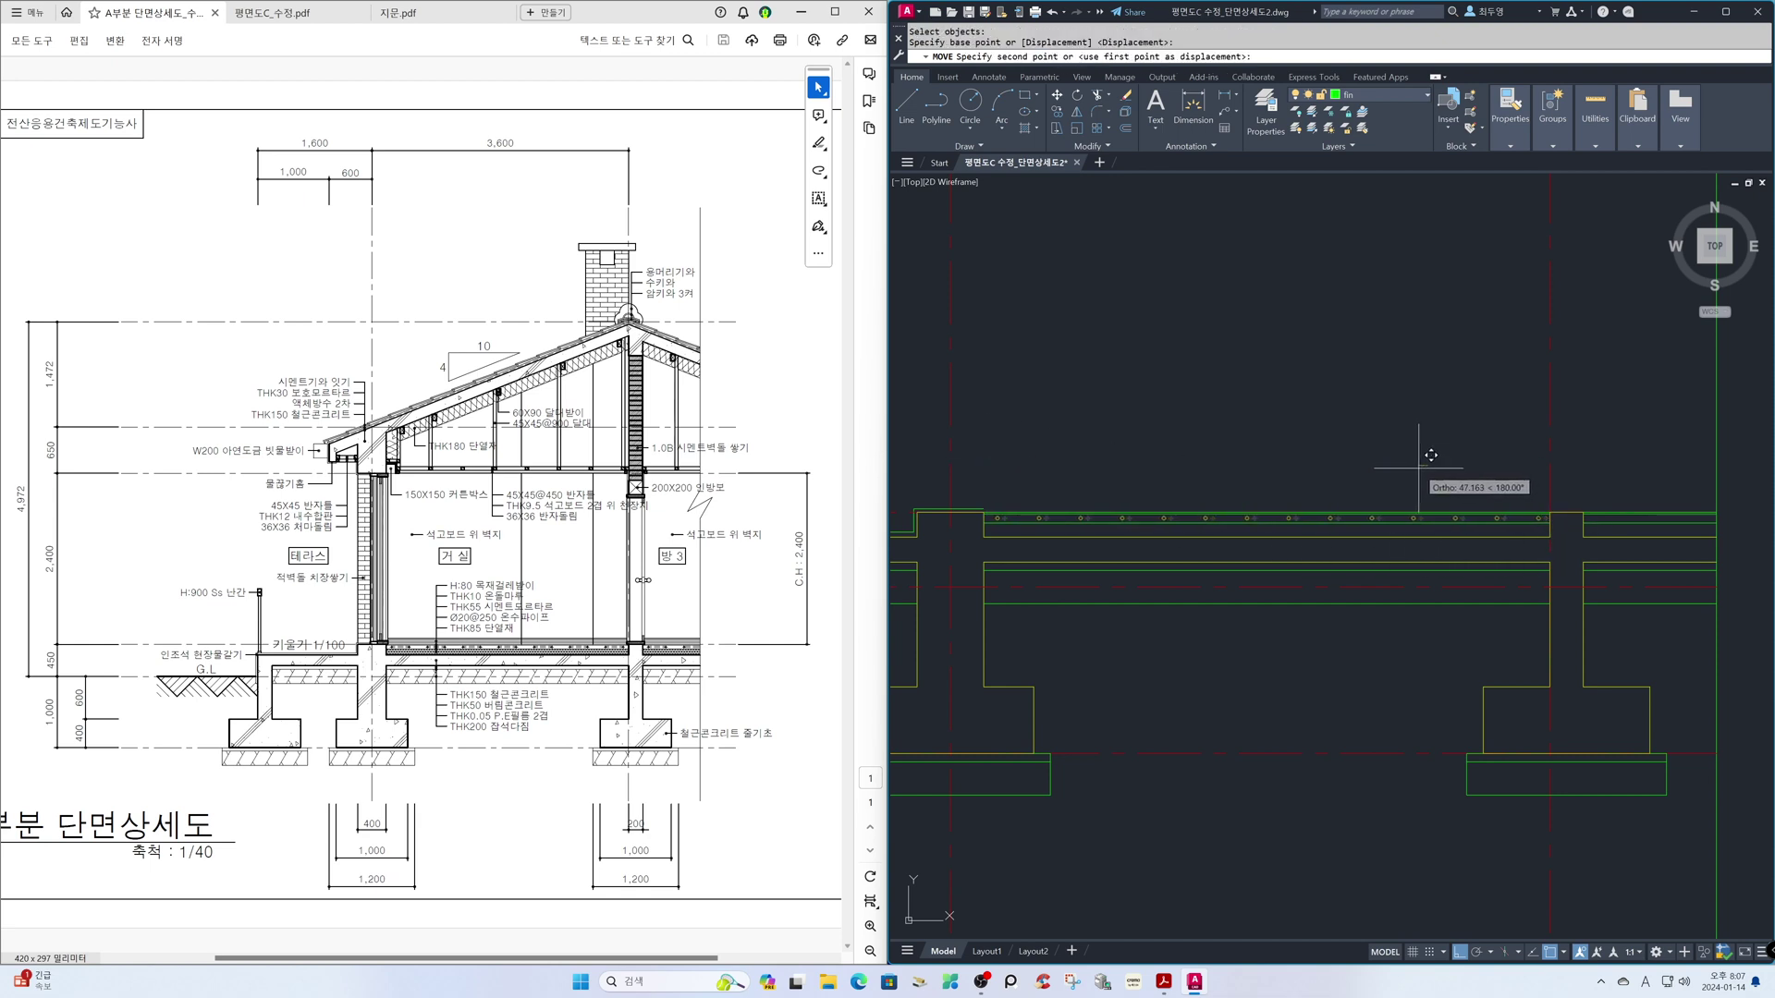
left_click(1412, 465)
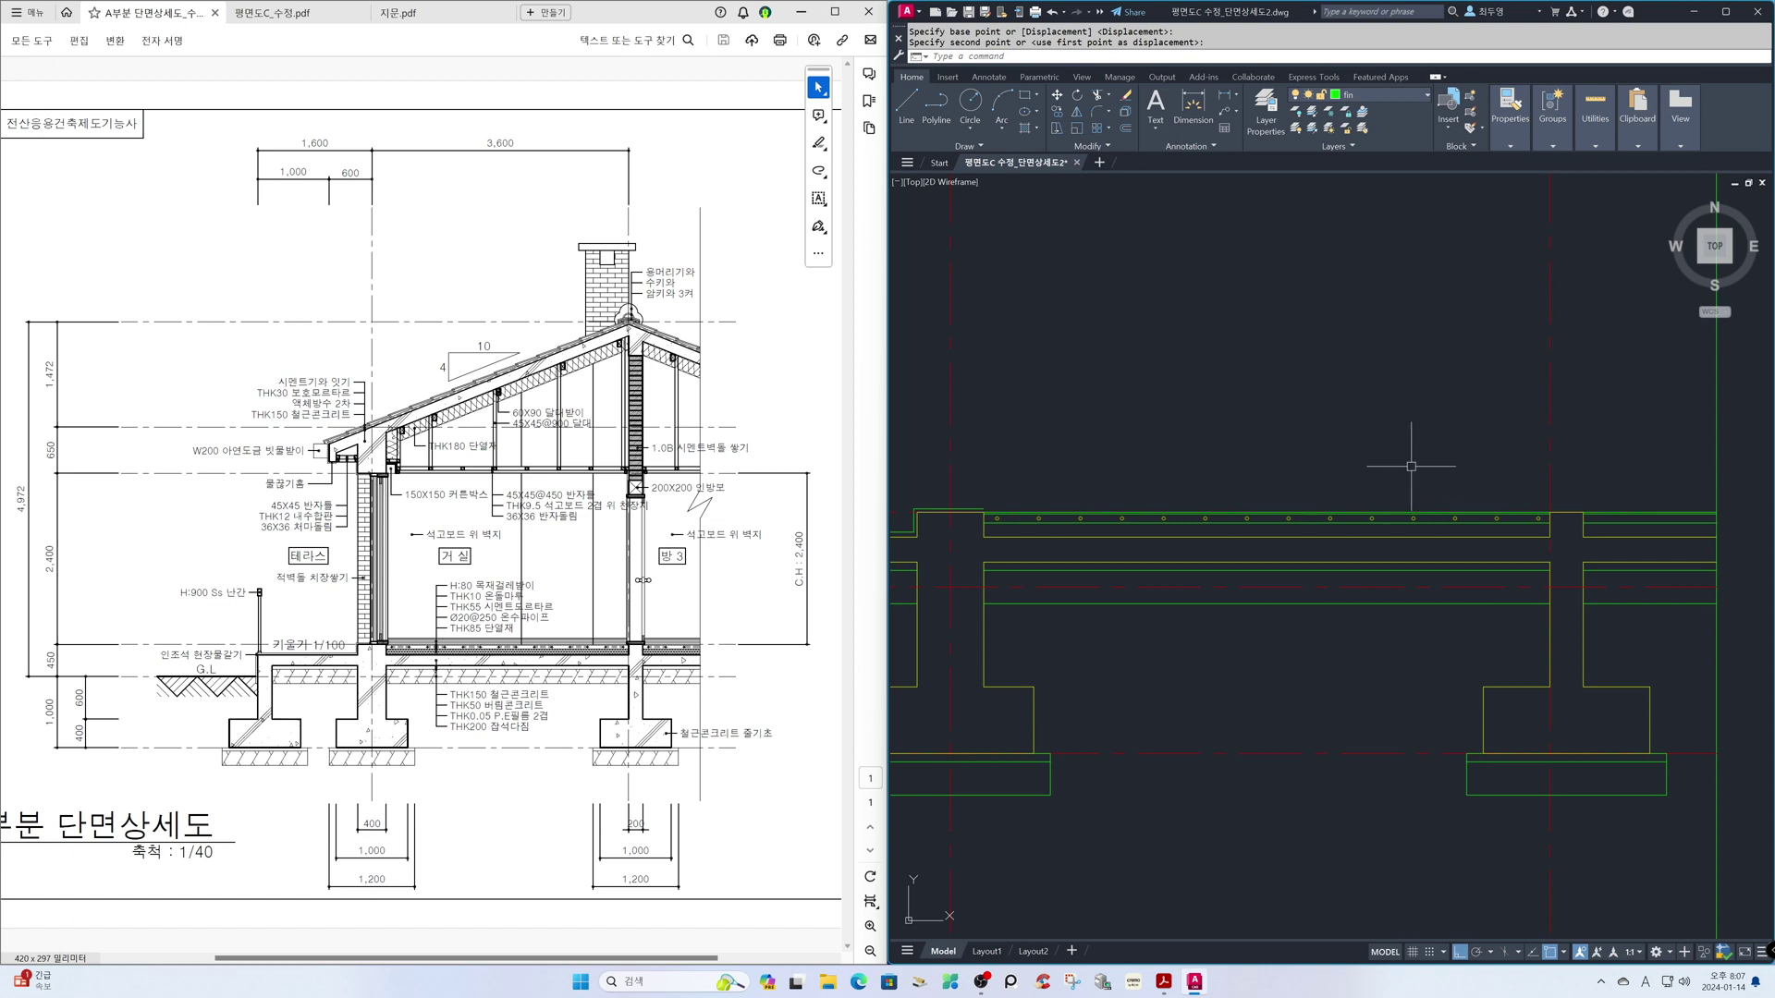
- Make the dashed-line layer current for the heating pipes' connecting lines
type("z")
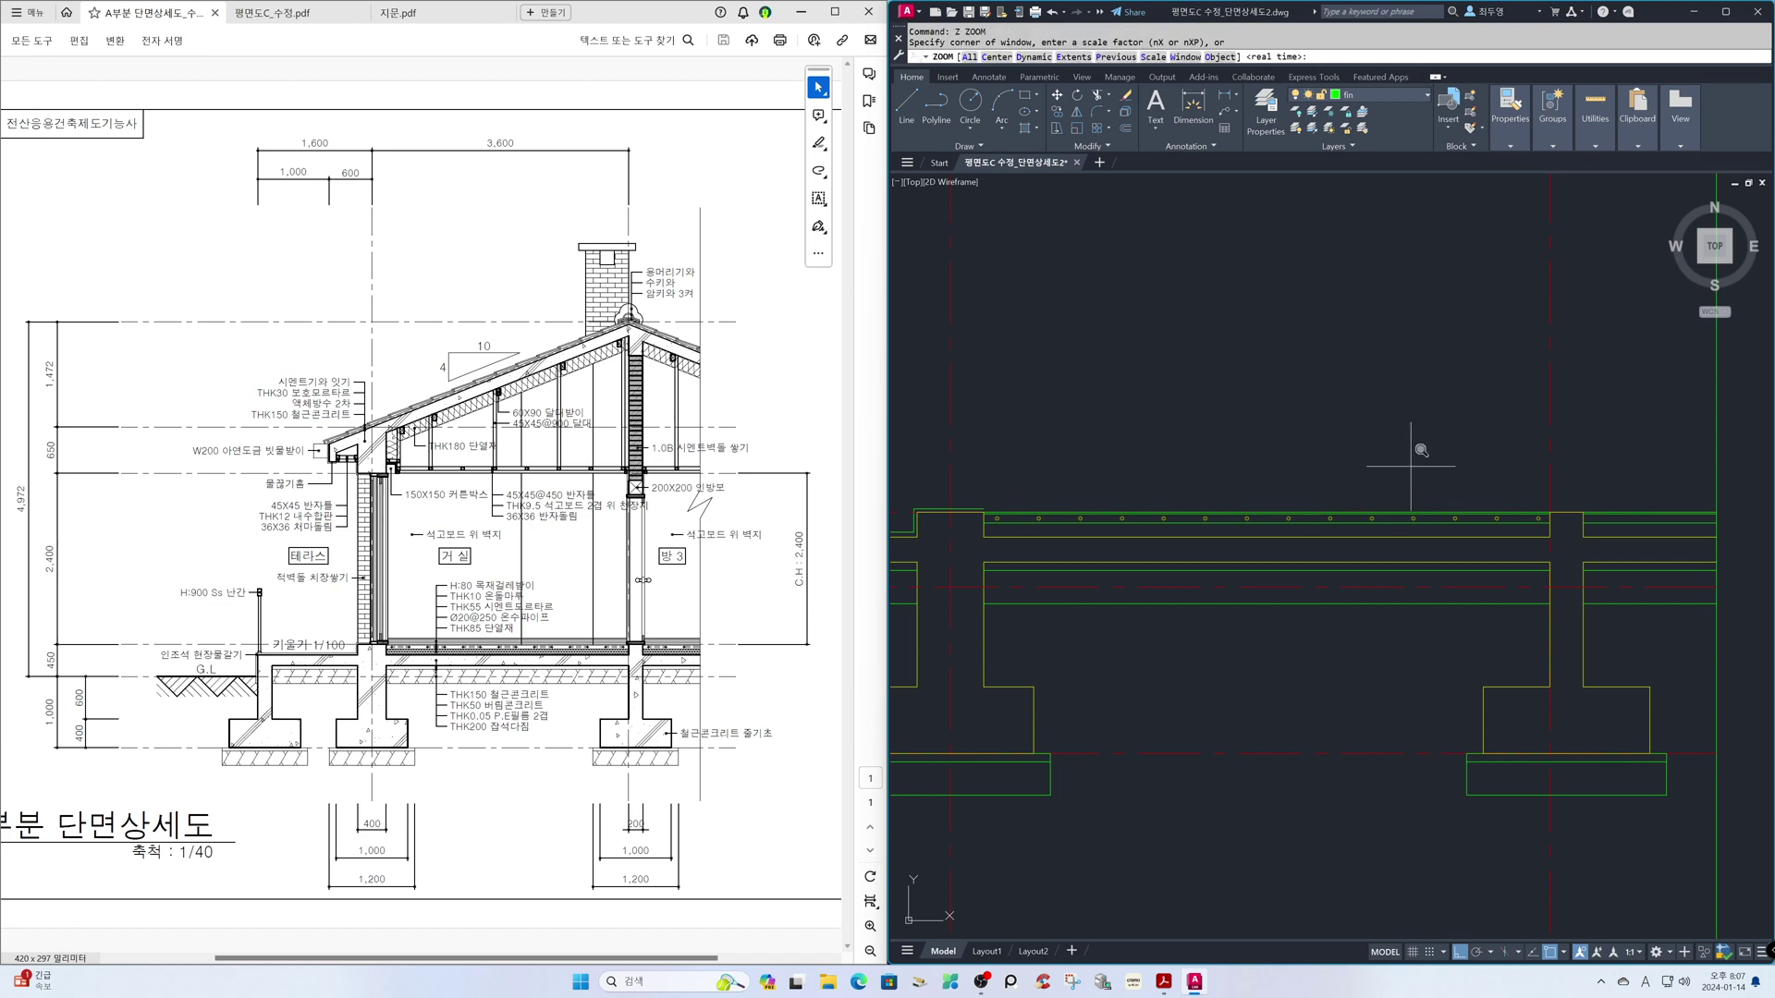
key("Return")
left_click(964, 451)
left_click(1099, 545)
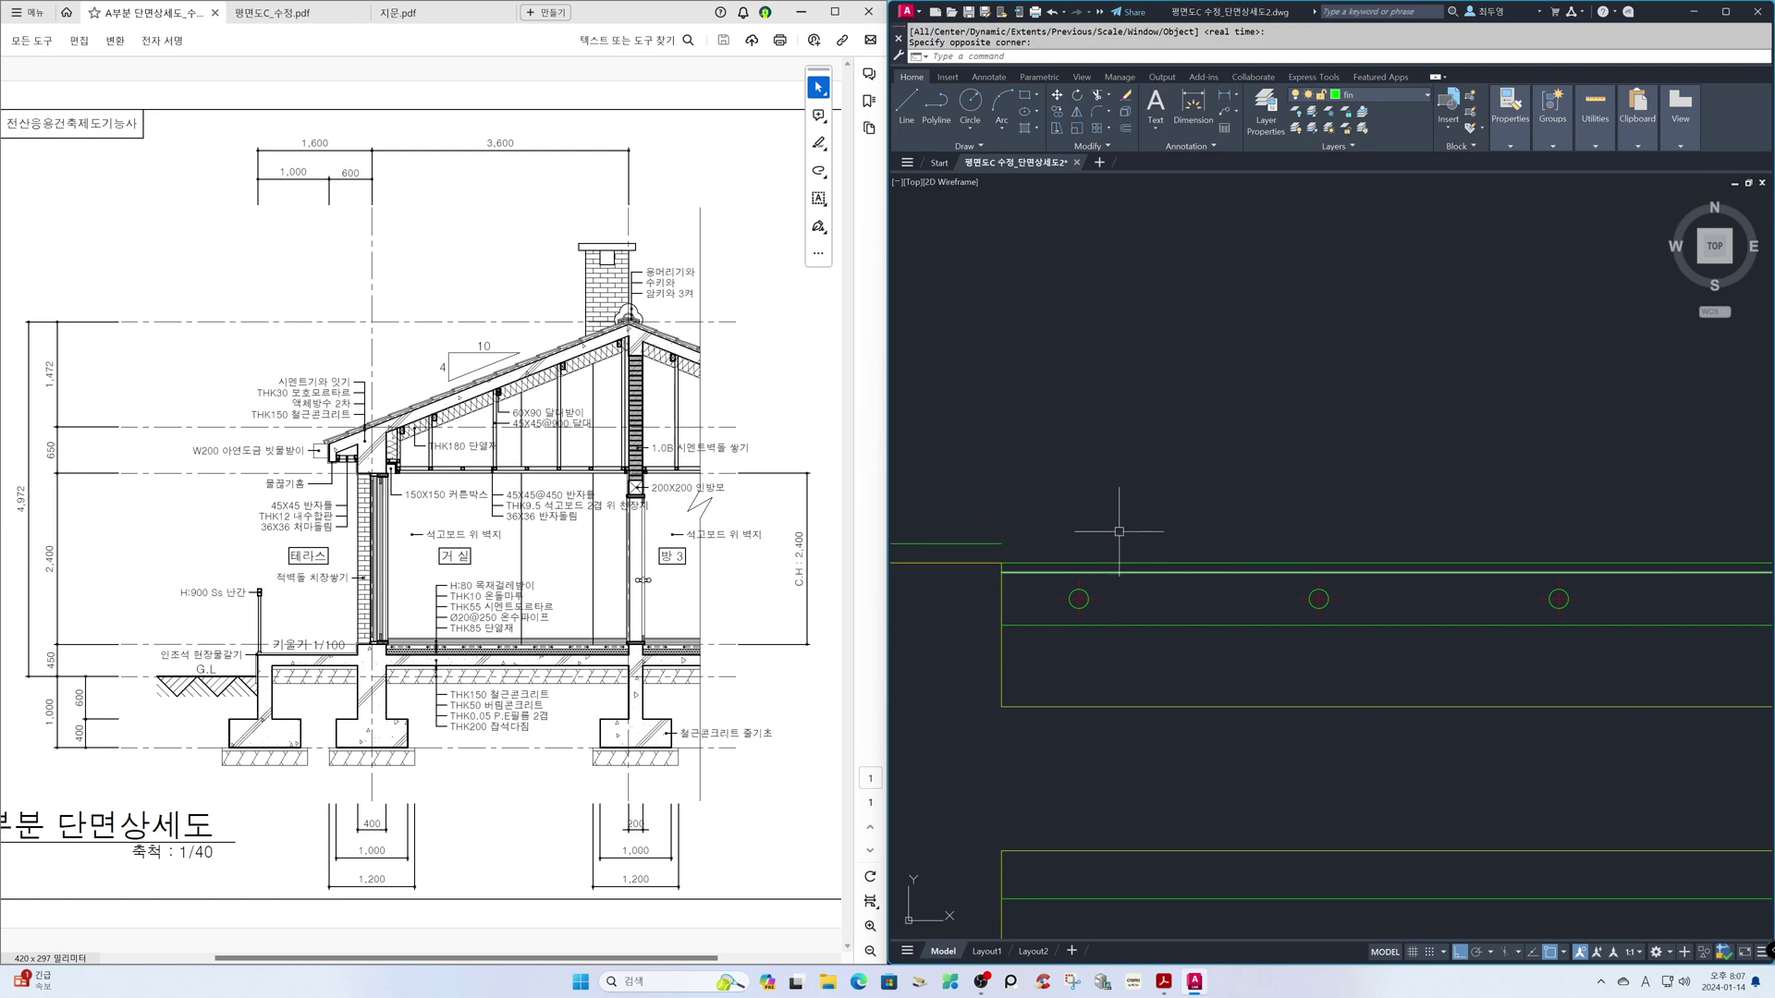
left_click(1395, 96)
left_click(1377, 196)
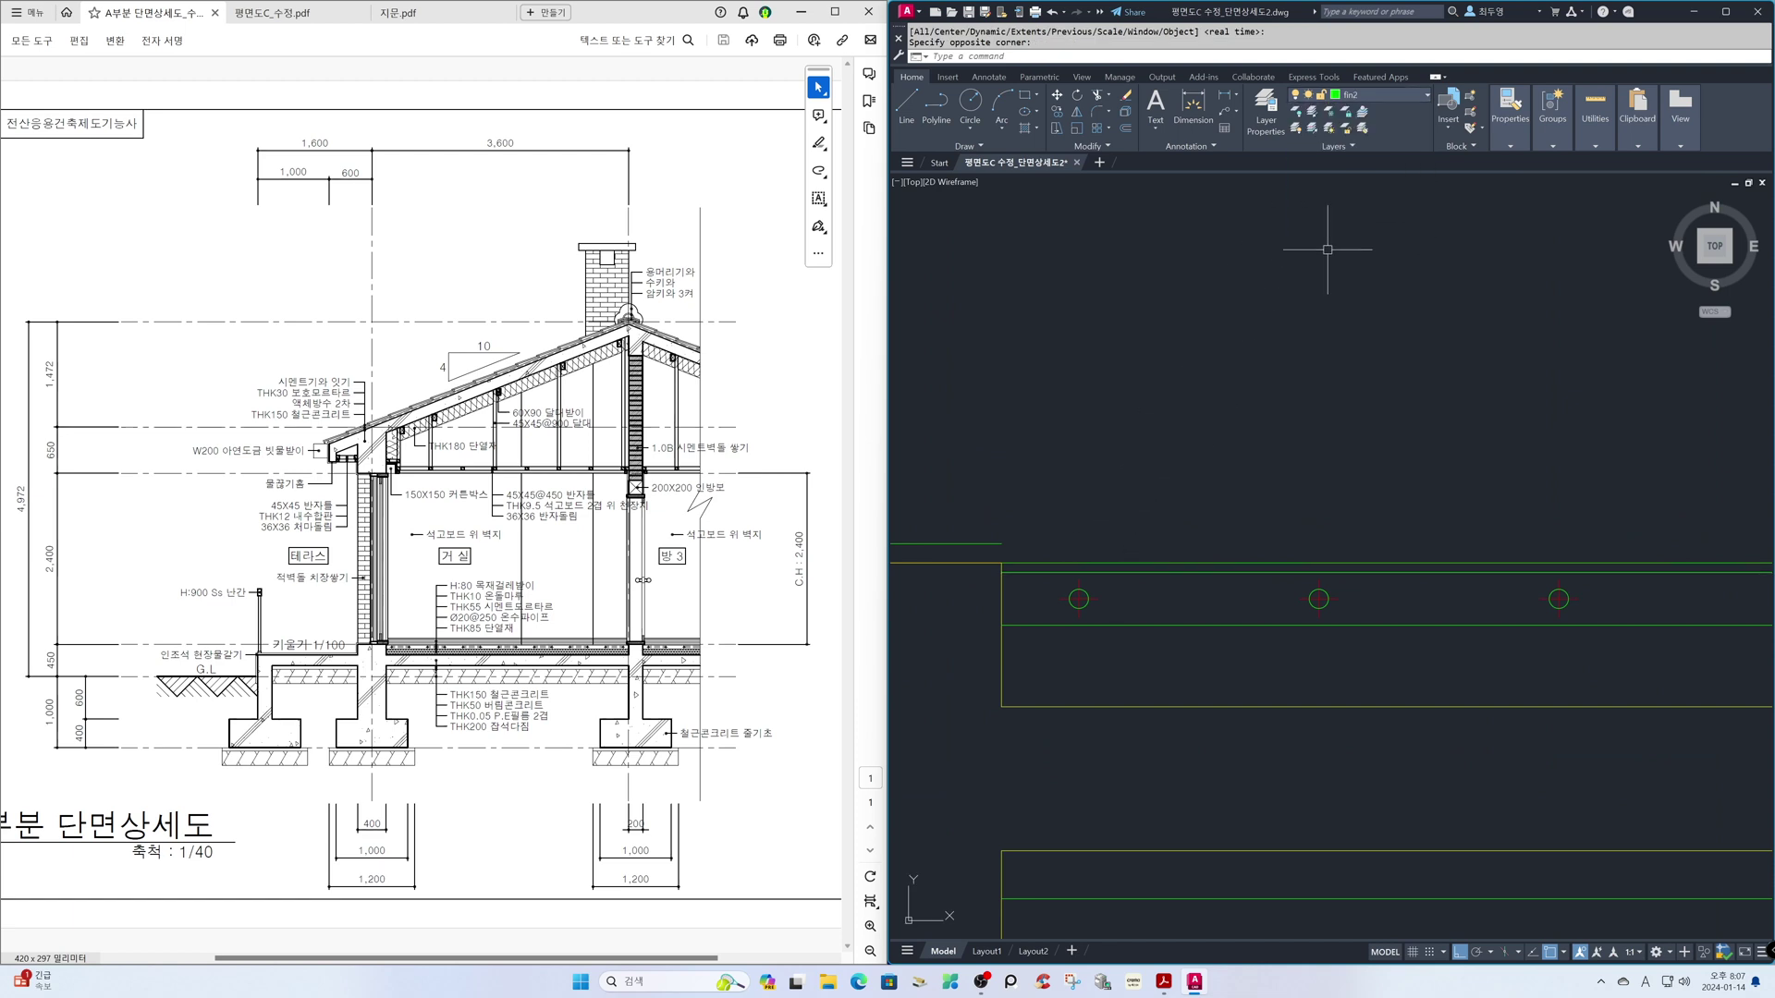
- Draw a horizontal dashed line from the top of the first heating pipe to the top of the last one
type("l")
key("Return")
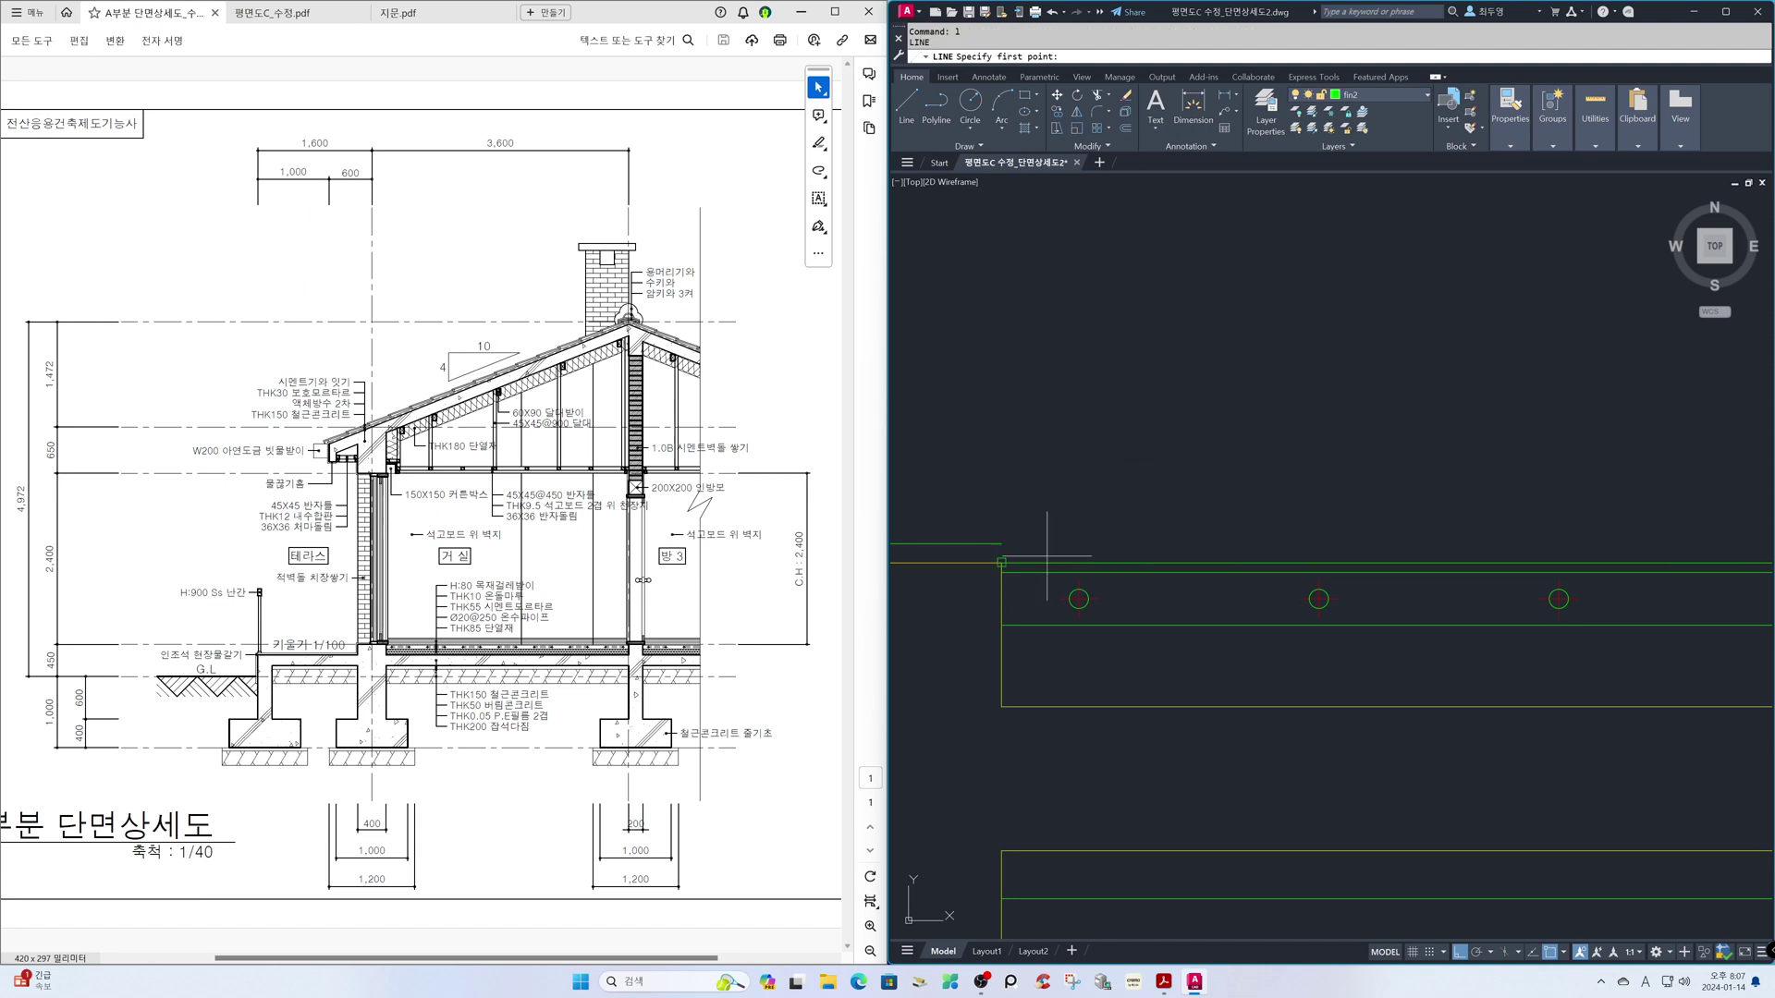
left_click(1086, 594)
type("z")
key("Return")
type("p")
key("Return")
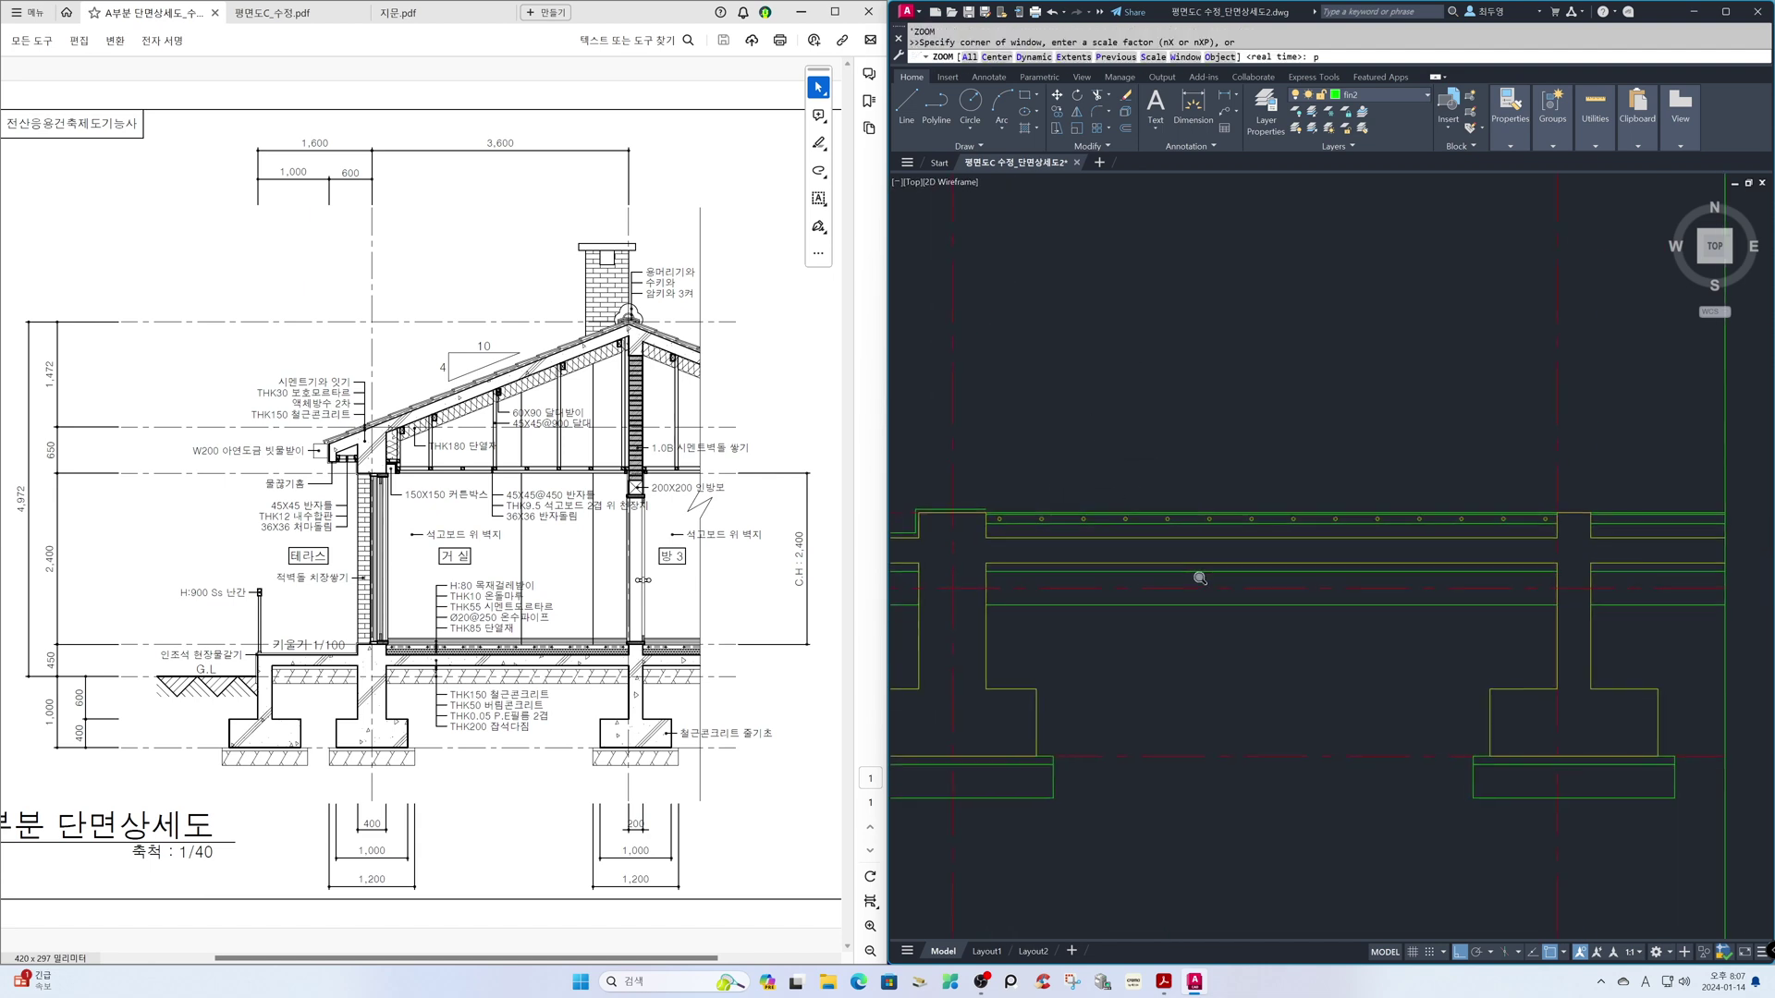
type("'z")
key("Return")
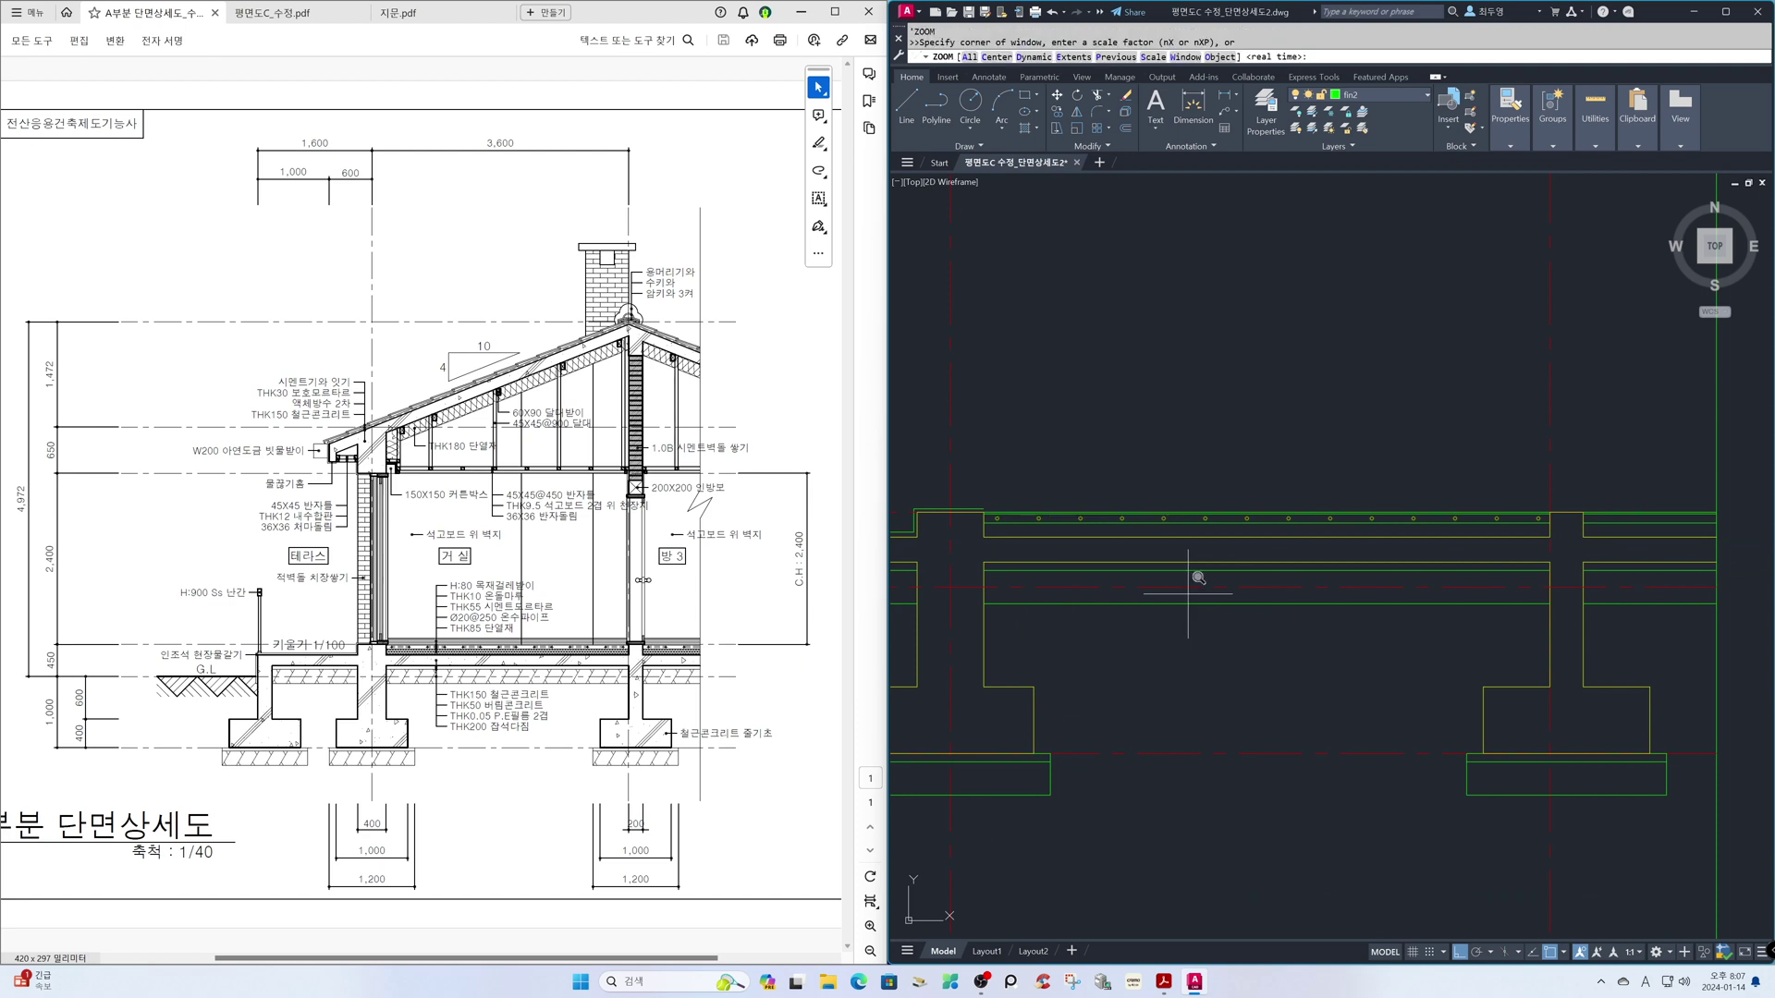
left_click(1459, 474)
left_click(1574, 553)
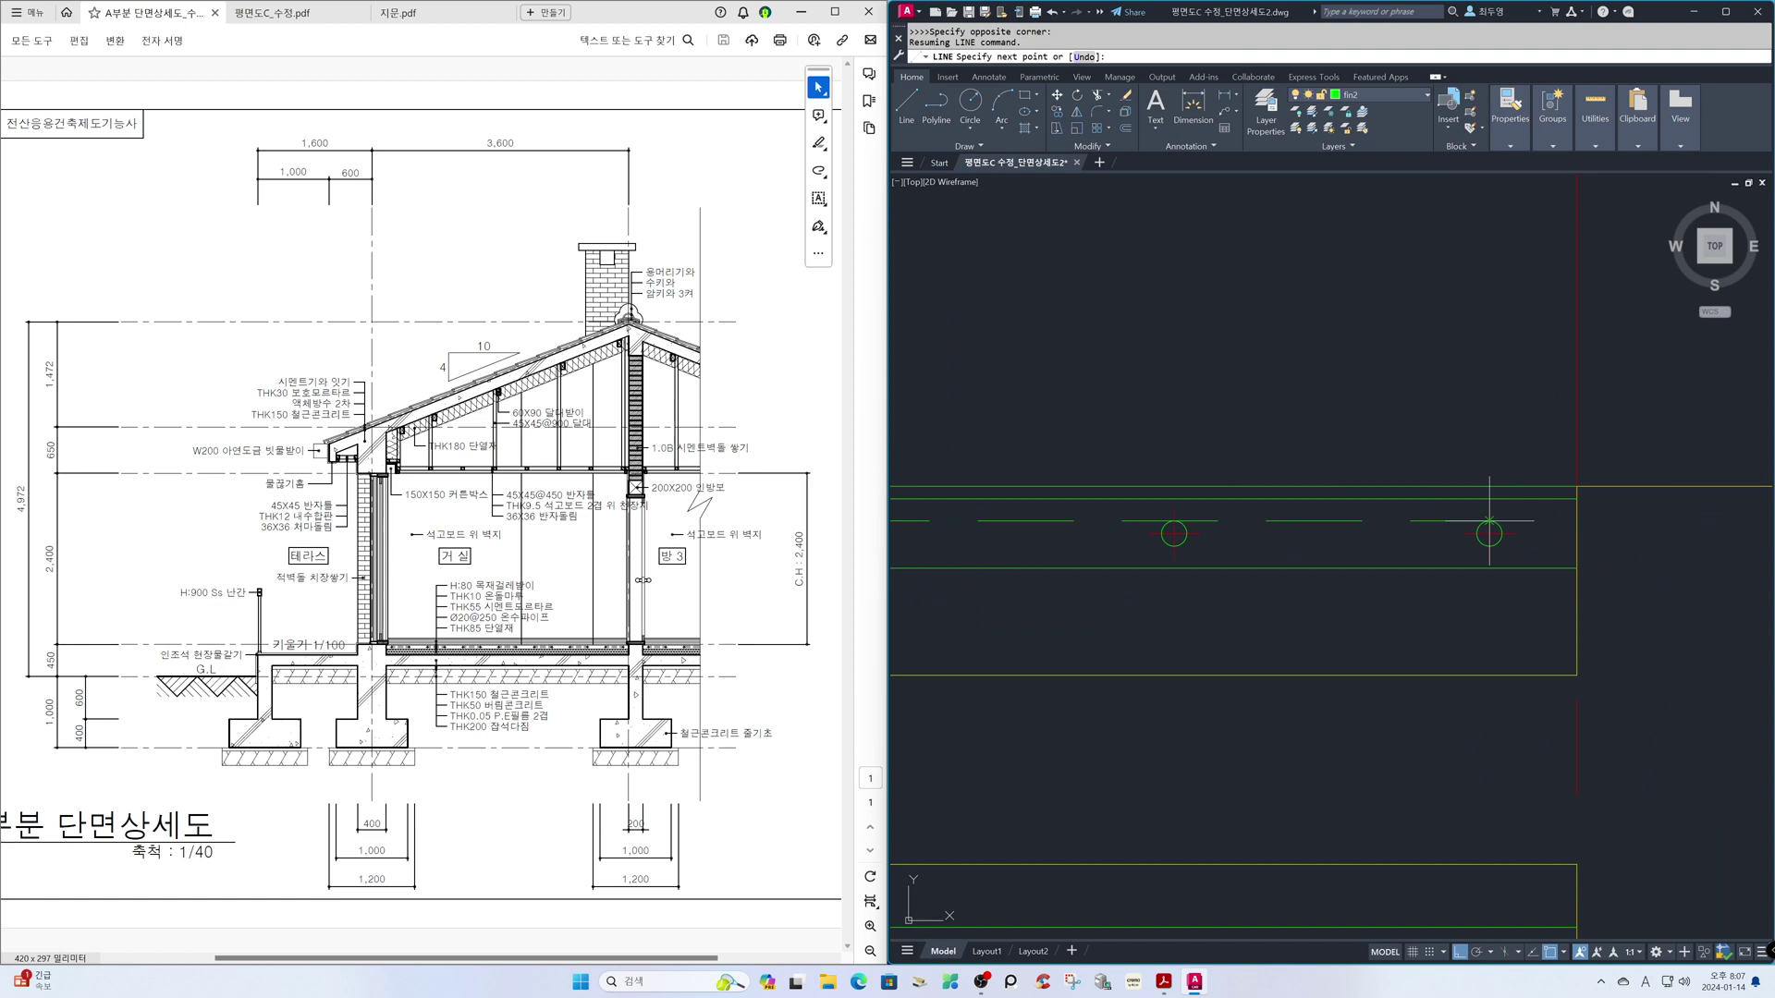
key("Return")
- Copy the dashed line from the top to the bottom of the heating pipes
type("cp")
key("Return")
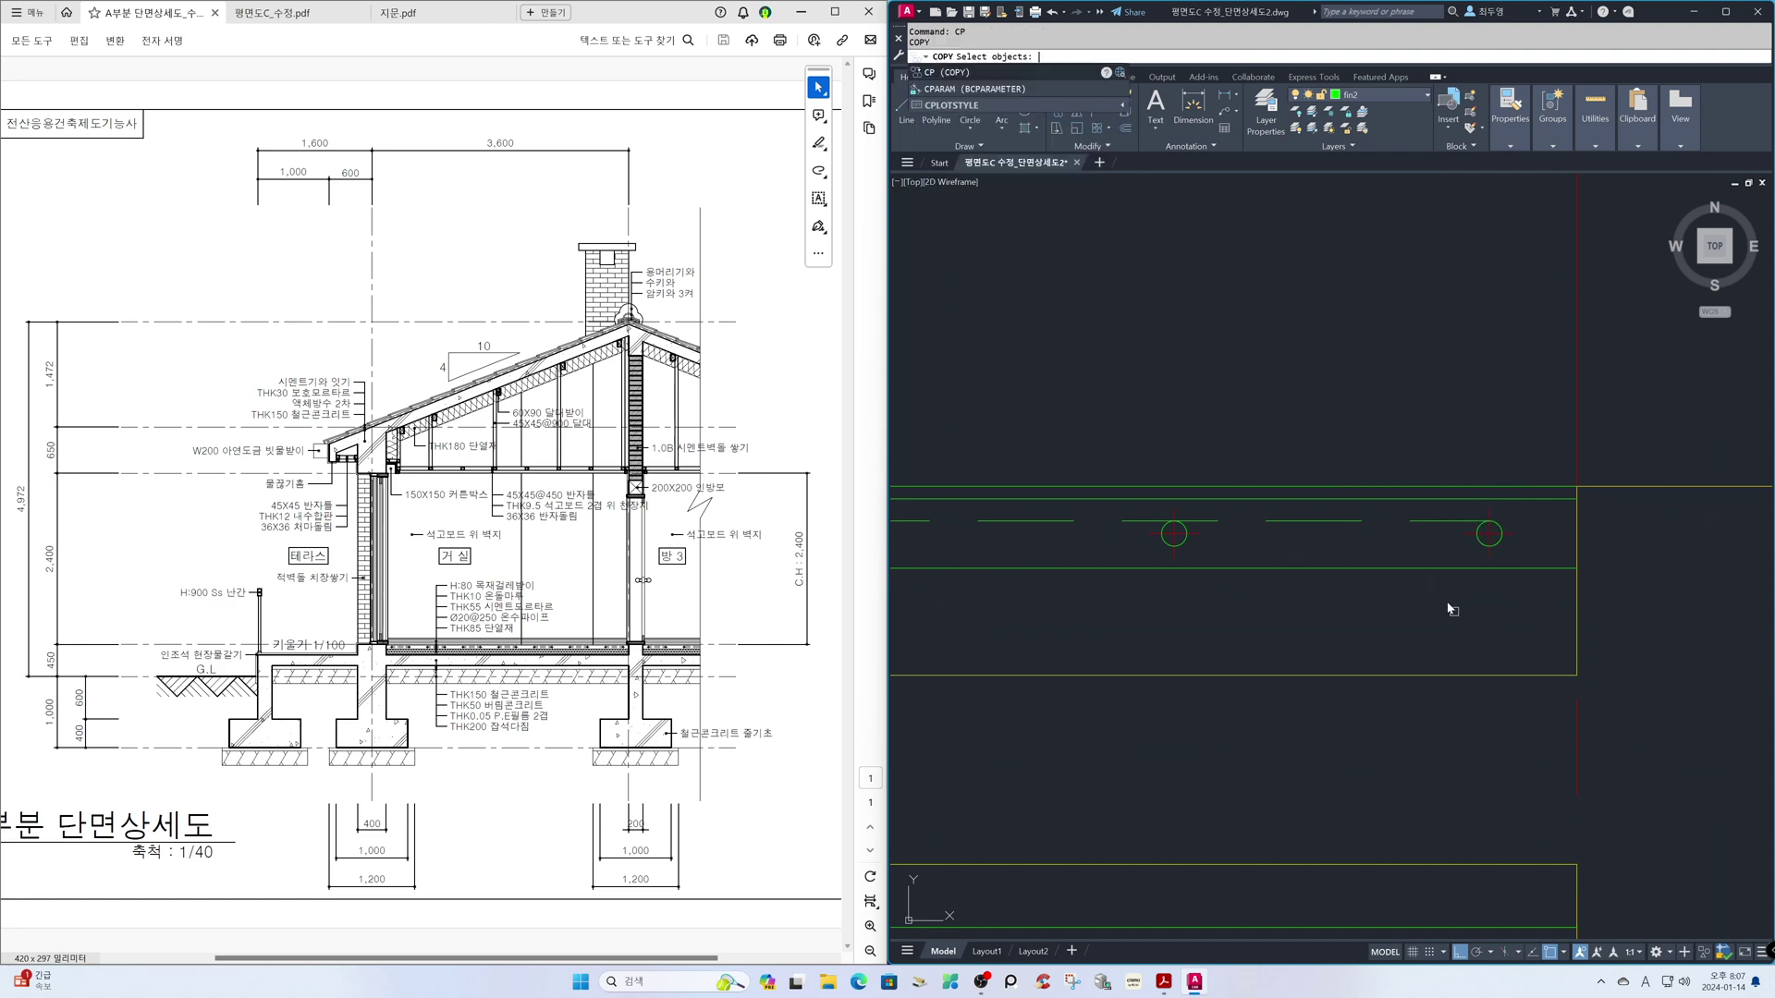
left_click(1448, 524)
key("Return")
left_click(1489, 533)
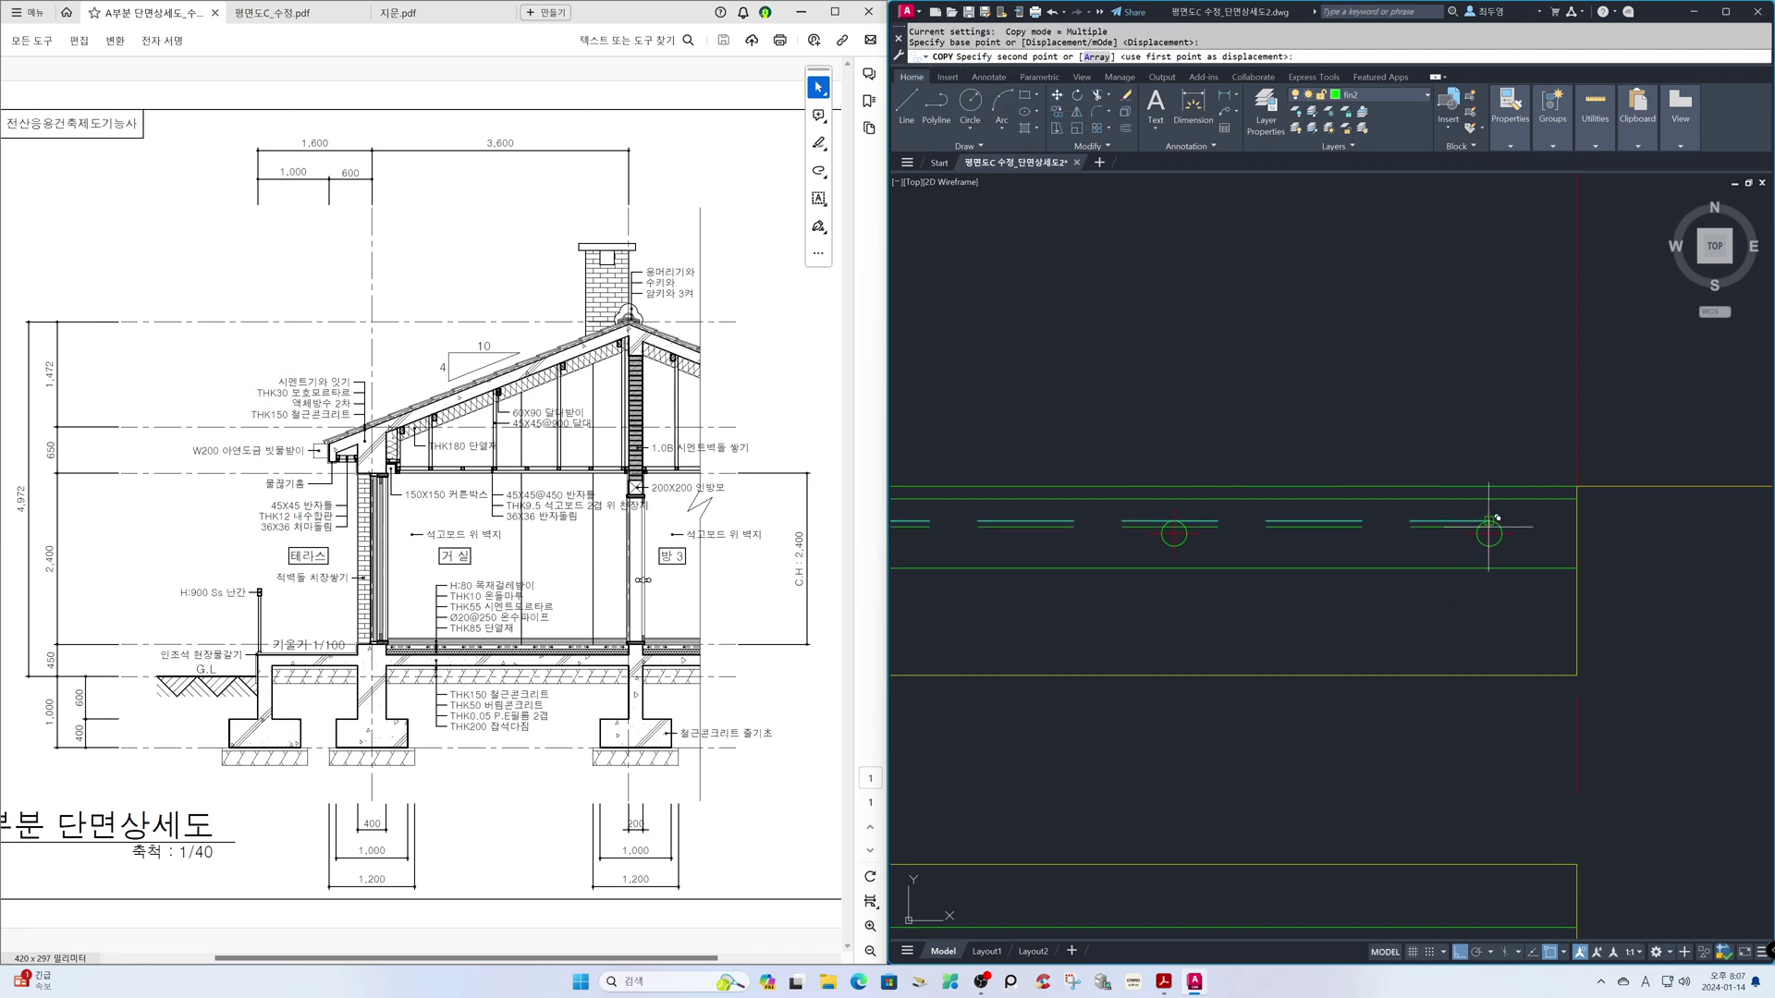
left_click(1489, 560)
key("Return")
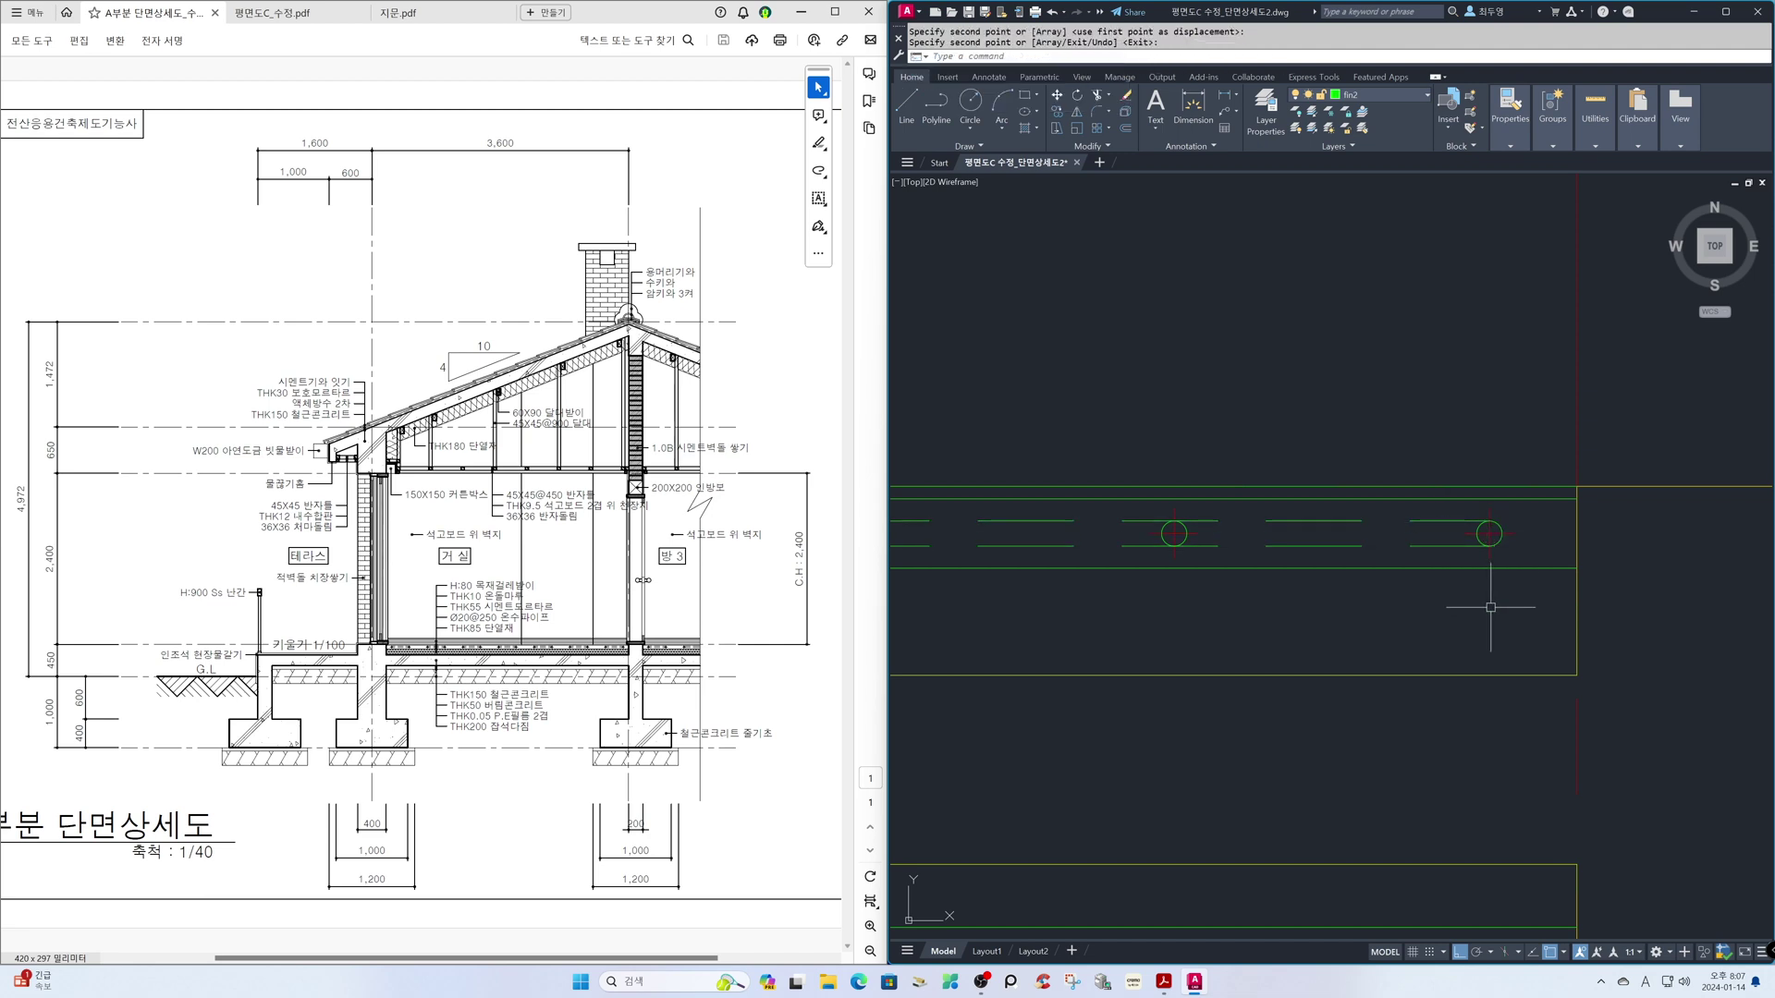
- Trim the dashed lines between alternate heating pipes so that only every second gap stays connected
type("z")
key("Return")
type("p")
key("Return")
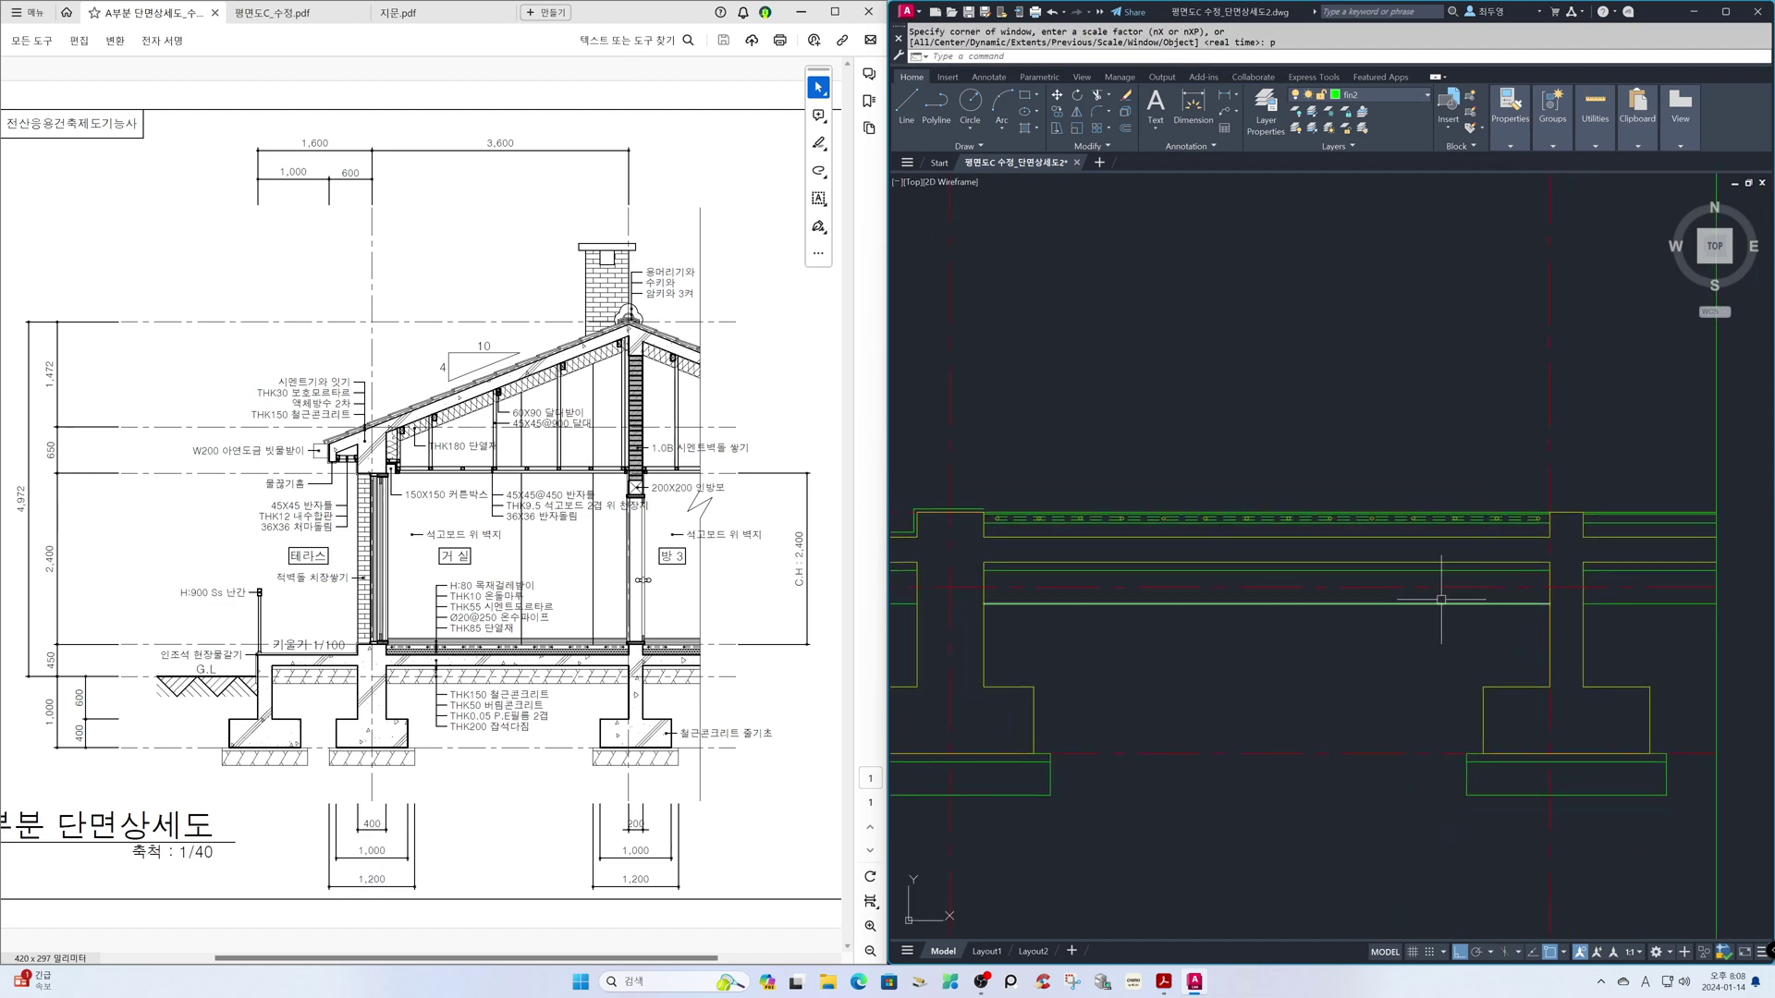
type("z")
key("Return")
left_click(985, 466)
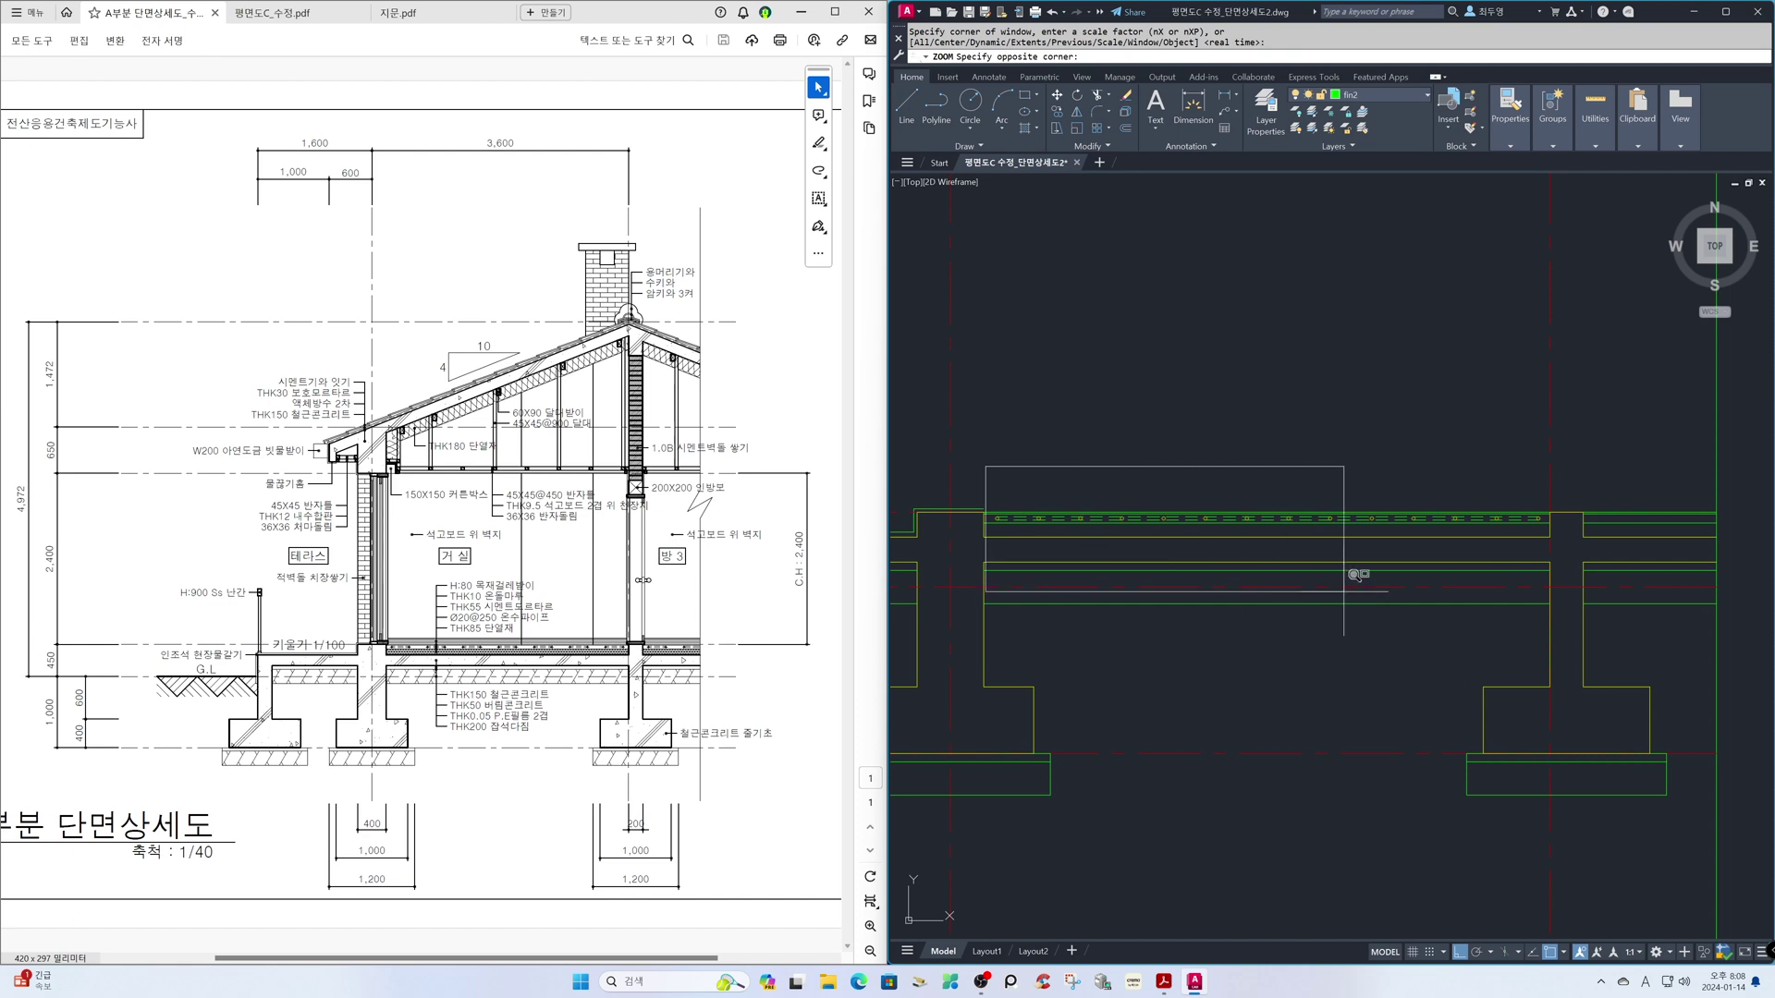
left_click(1590, 637)
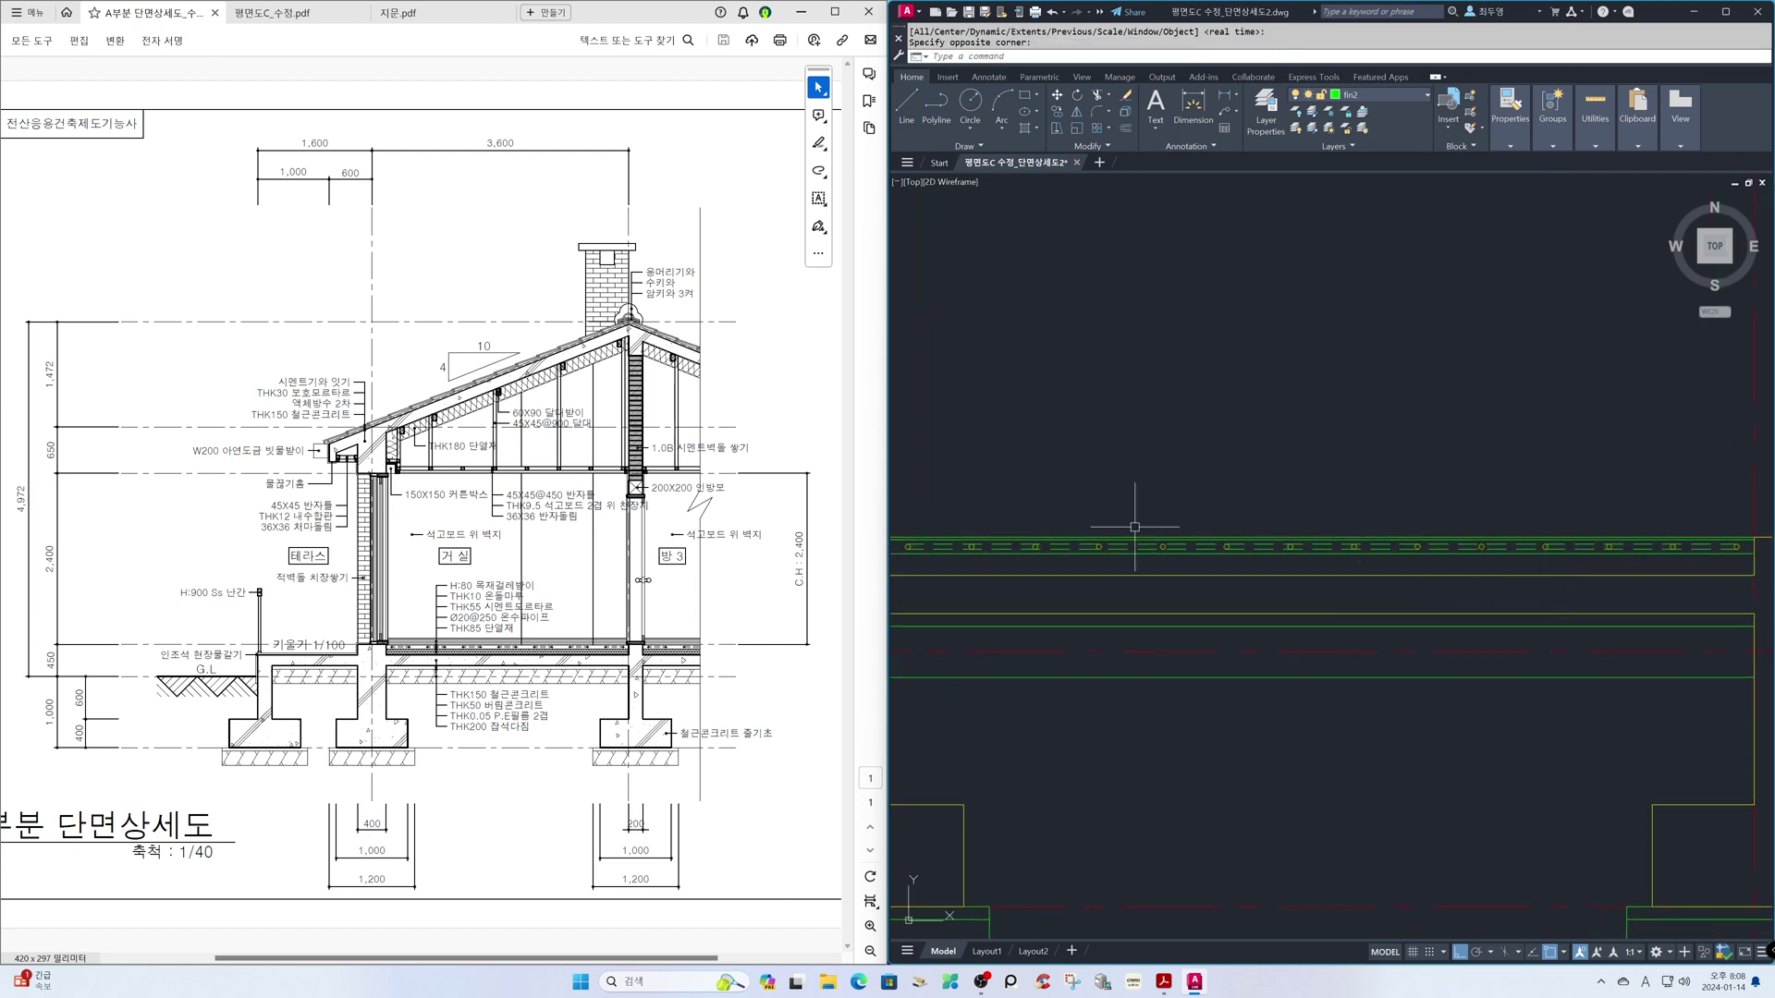
type("tr")
key("Return")
left_click(1014, 547)
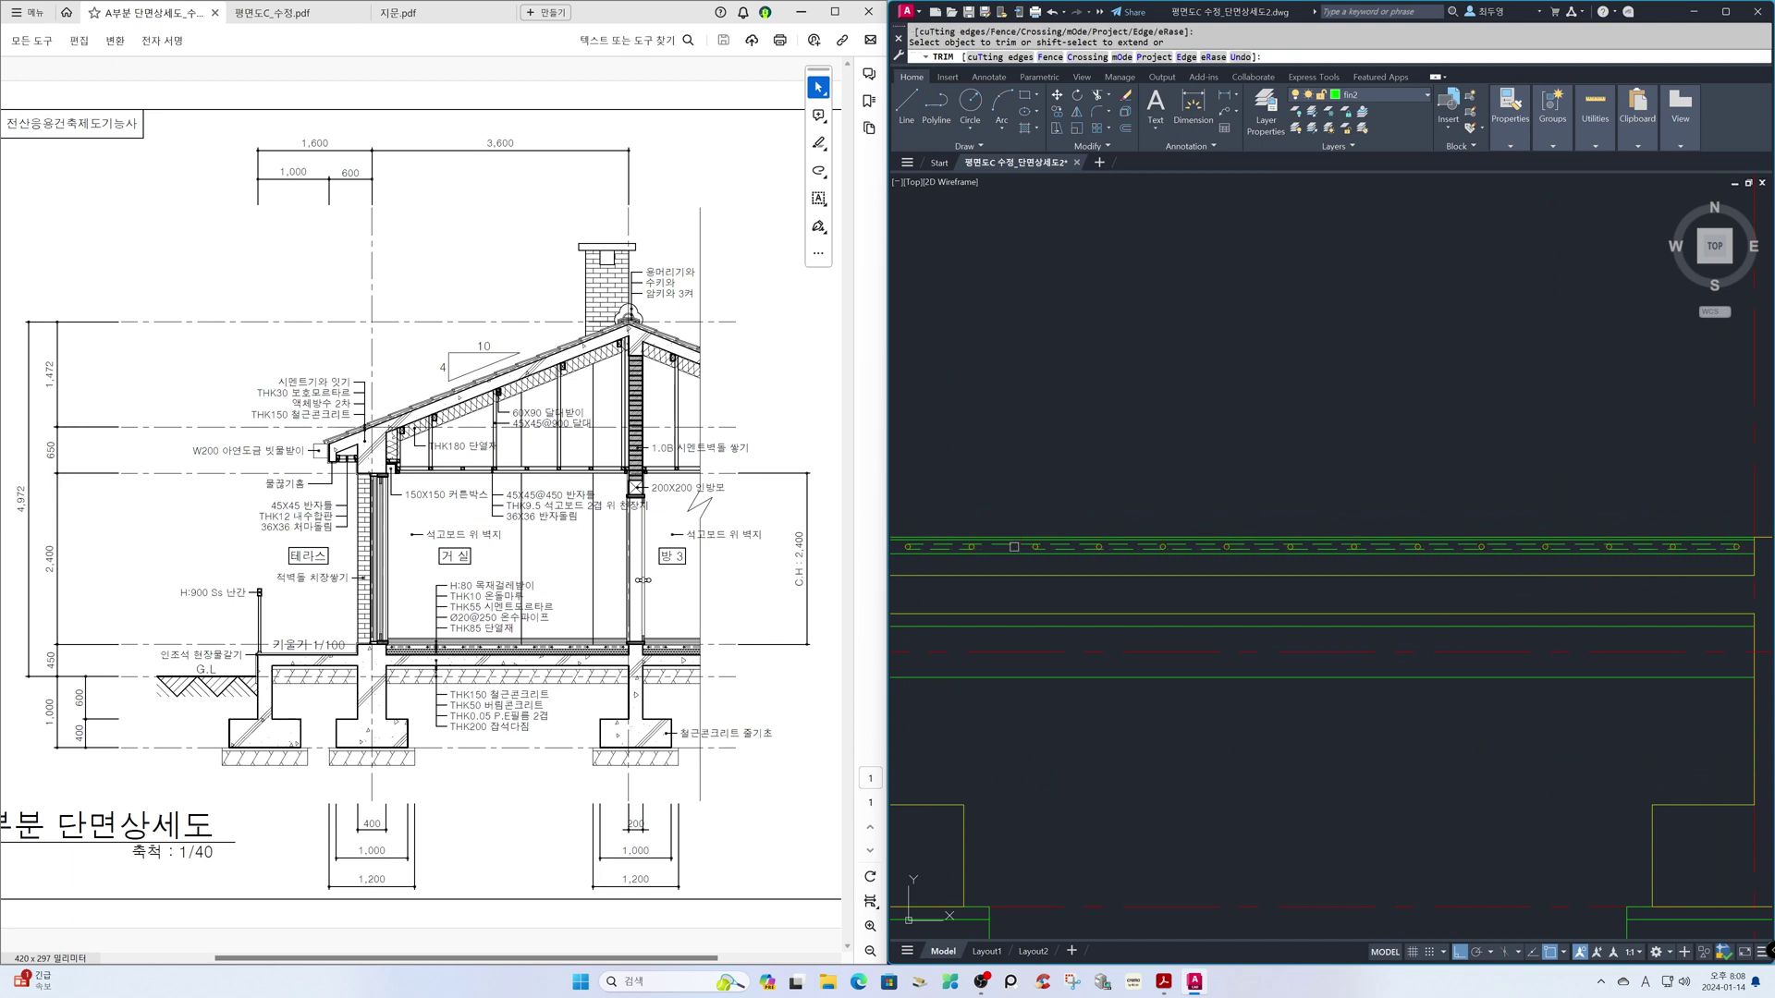
left_click(1142, 549)
key("Return")
- Mirror the heating pipes nearest the interior wall across a vertical axis through the wall top's midpoint, keeping the originals
type("z")
key("Return")
type("p")
key("Return")
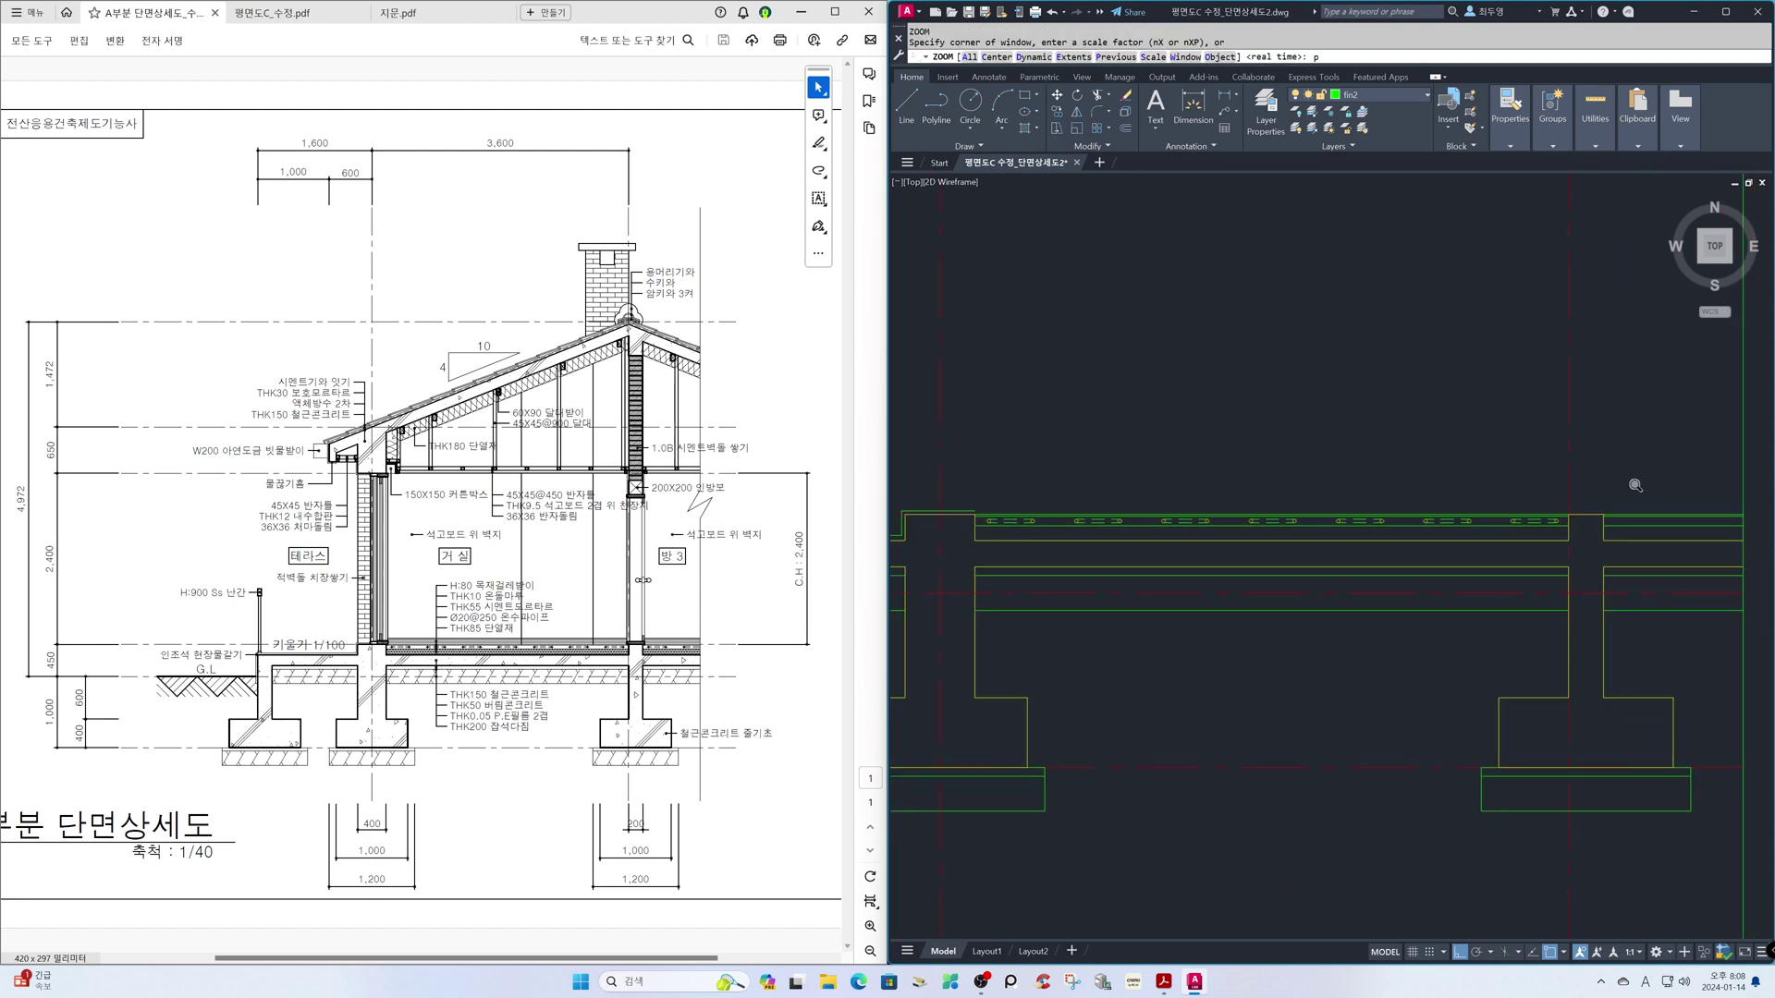
type("mi")
key("Return")
left_click(1398, 480)
left_click(1572, 576)
key("Return")
right_click(1595, 450, "shift")
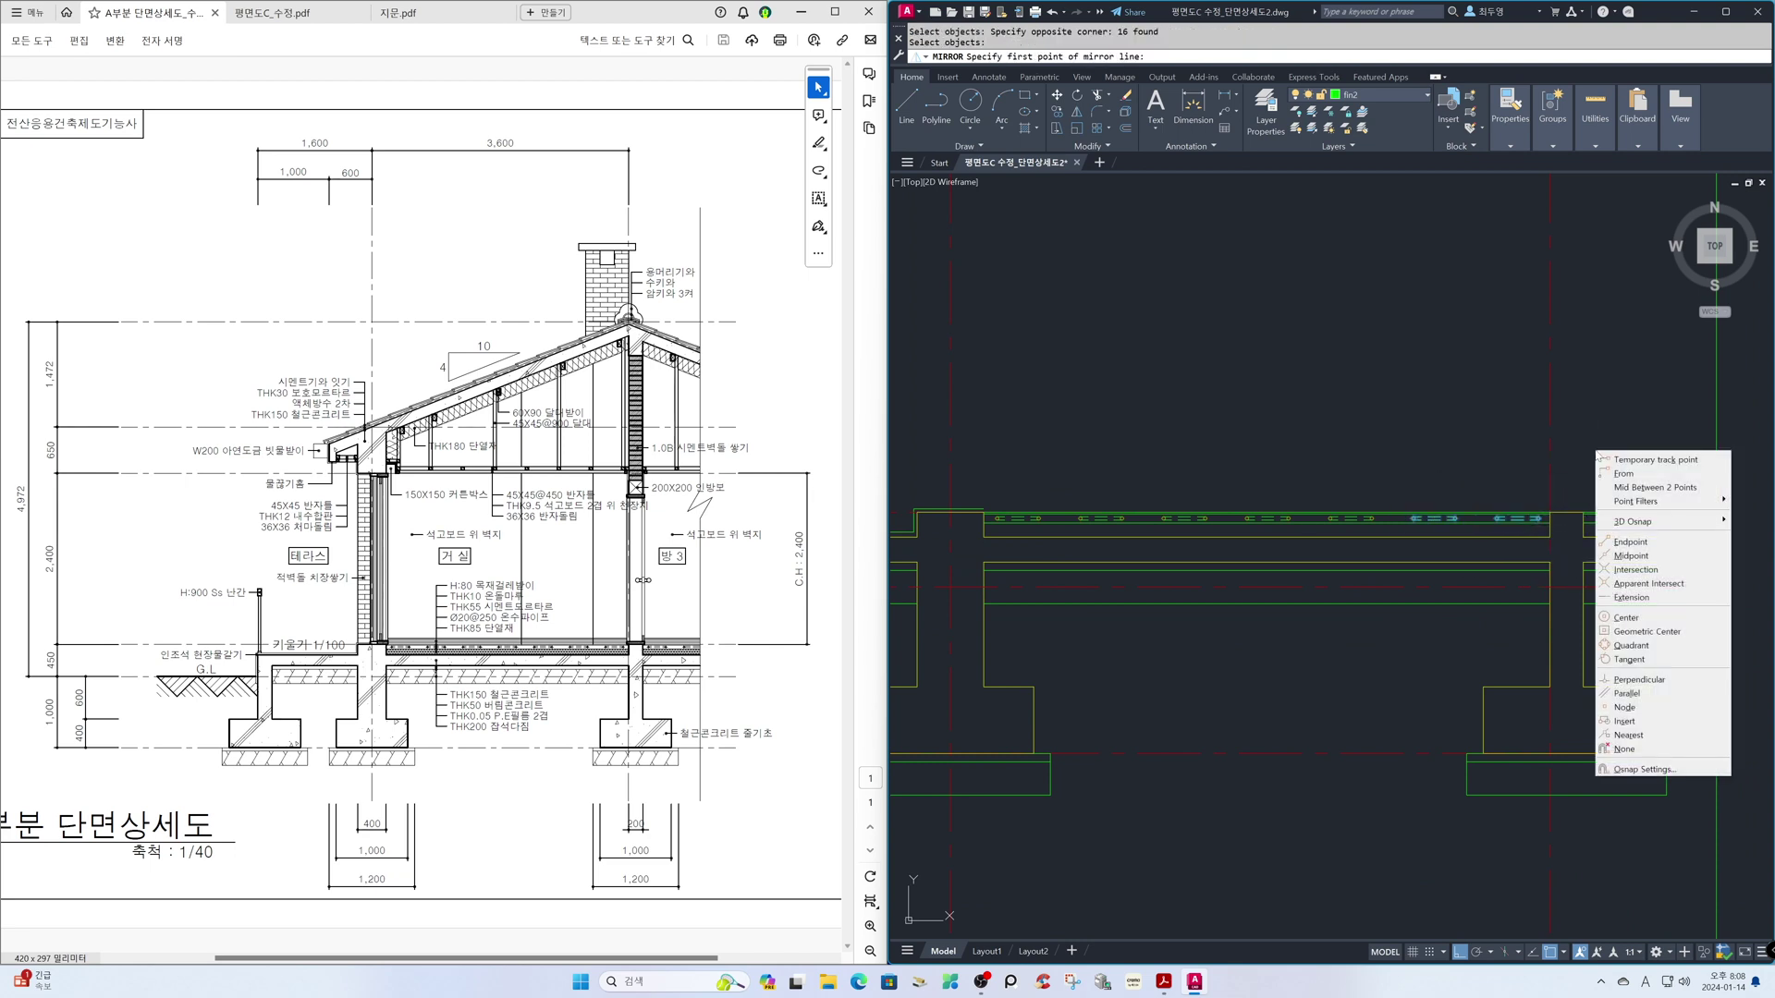
left_click(1637, 550)
left_click(1636, 550)
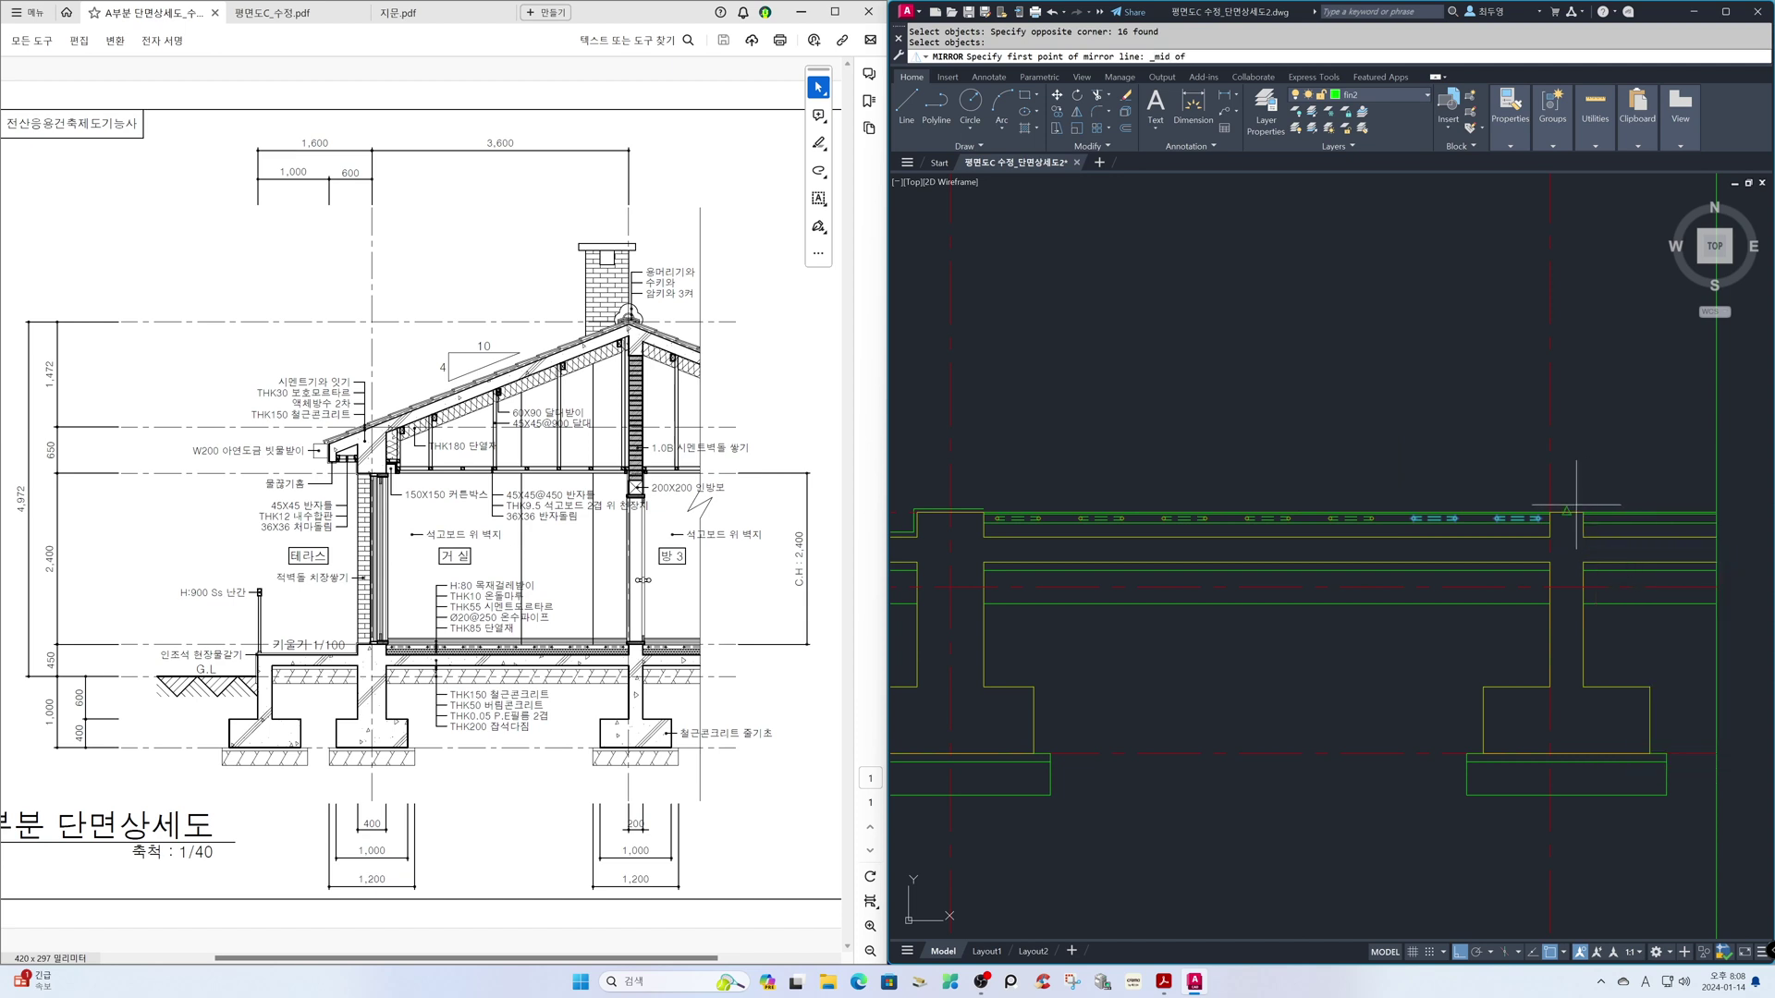
left_click(1580, 412)
key("Return")
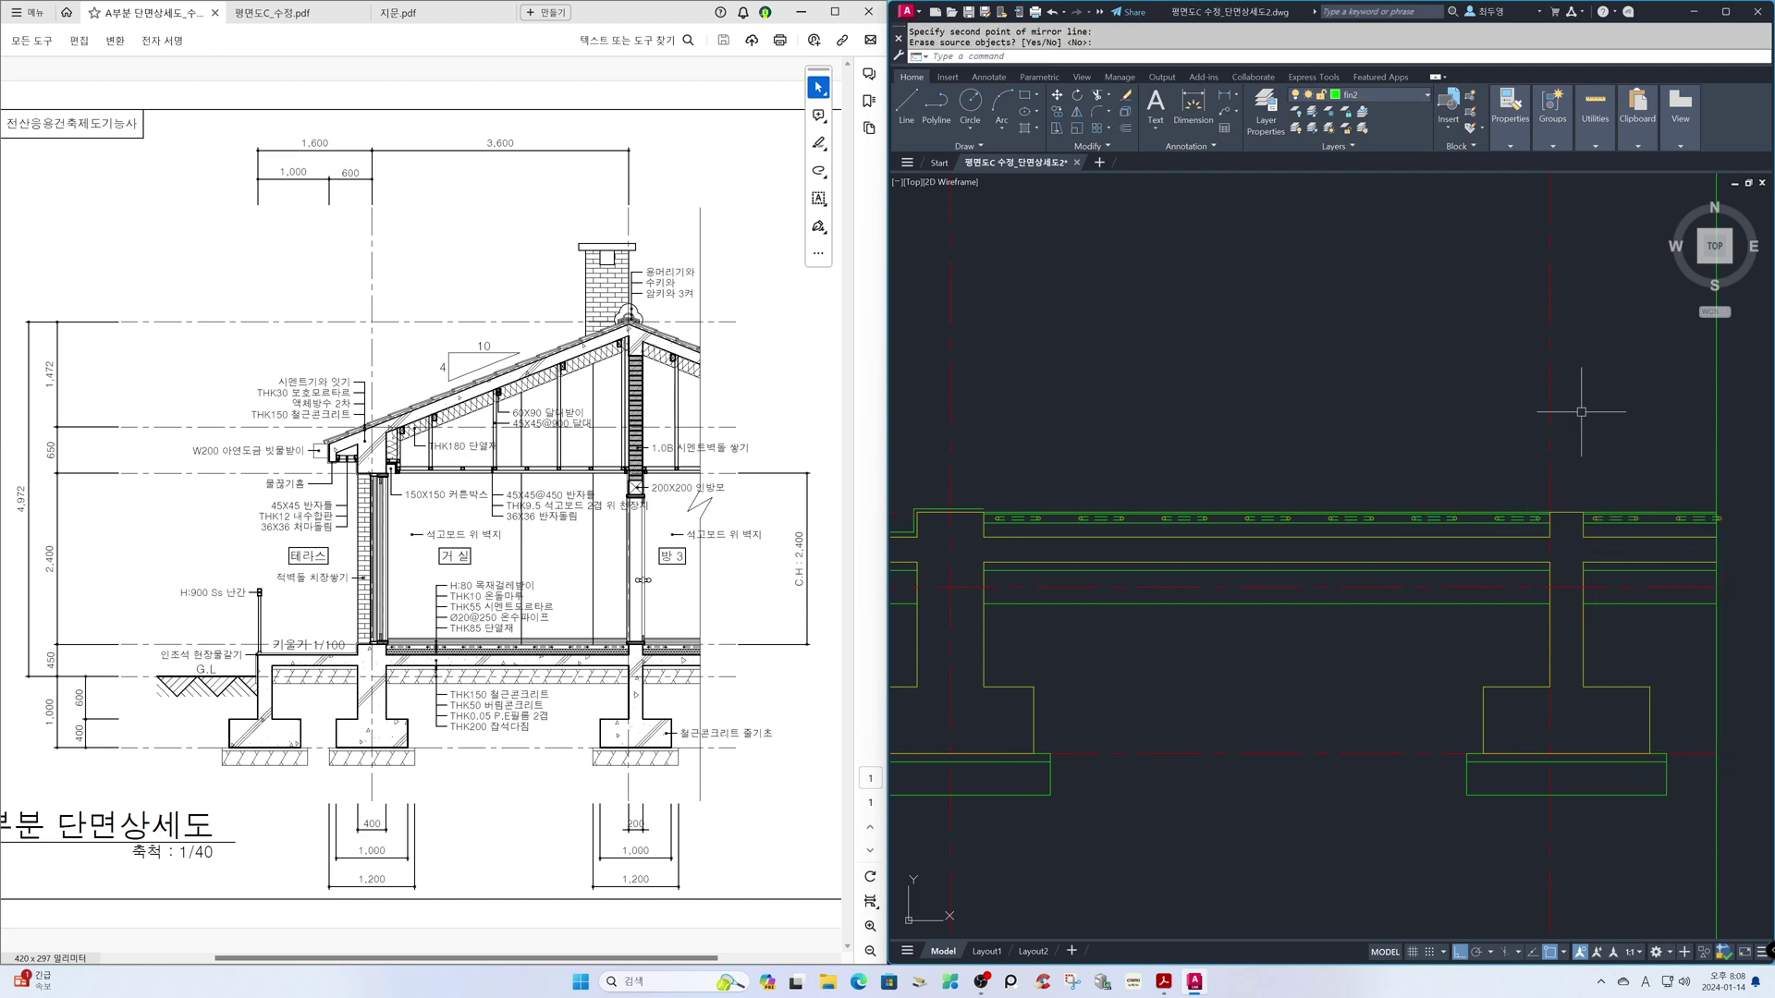
- Erase the heating pipe that straddles the vertical section cut line at the outer end of the second room's floor
type("z")
key("Return")
left_click(1560, 433)
left_click(1753, 574)
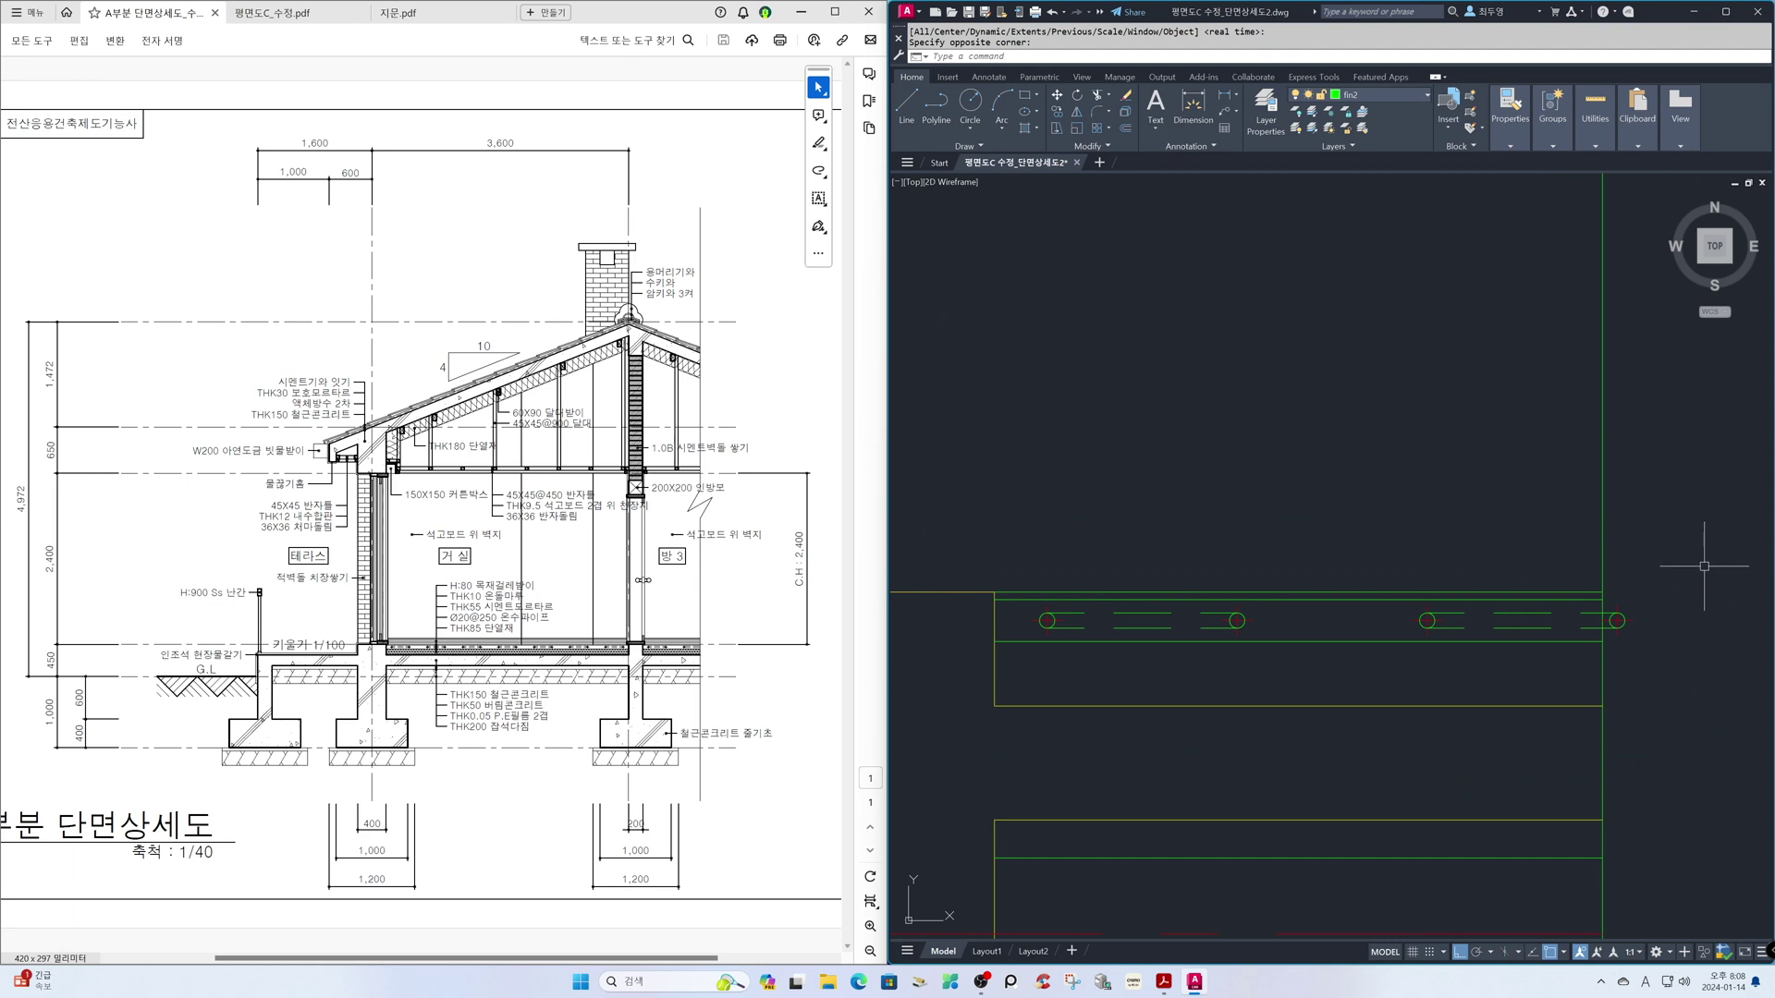
type("e")
key("Return")
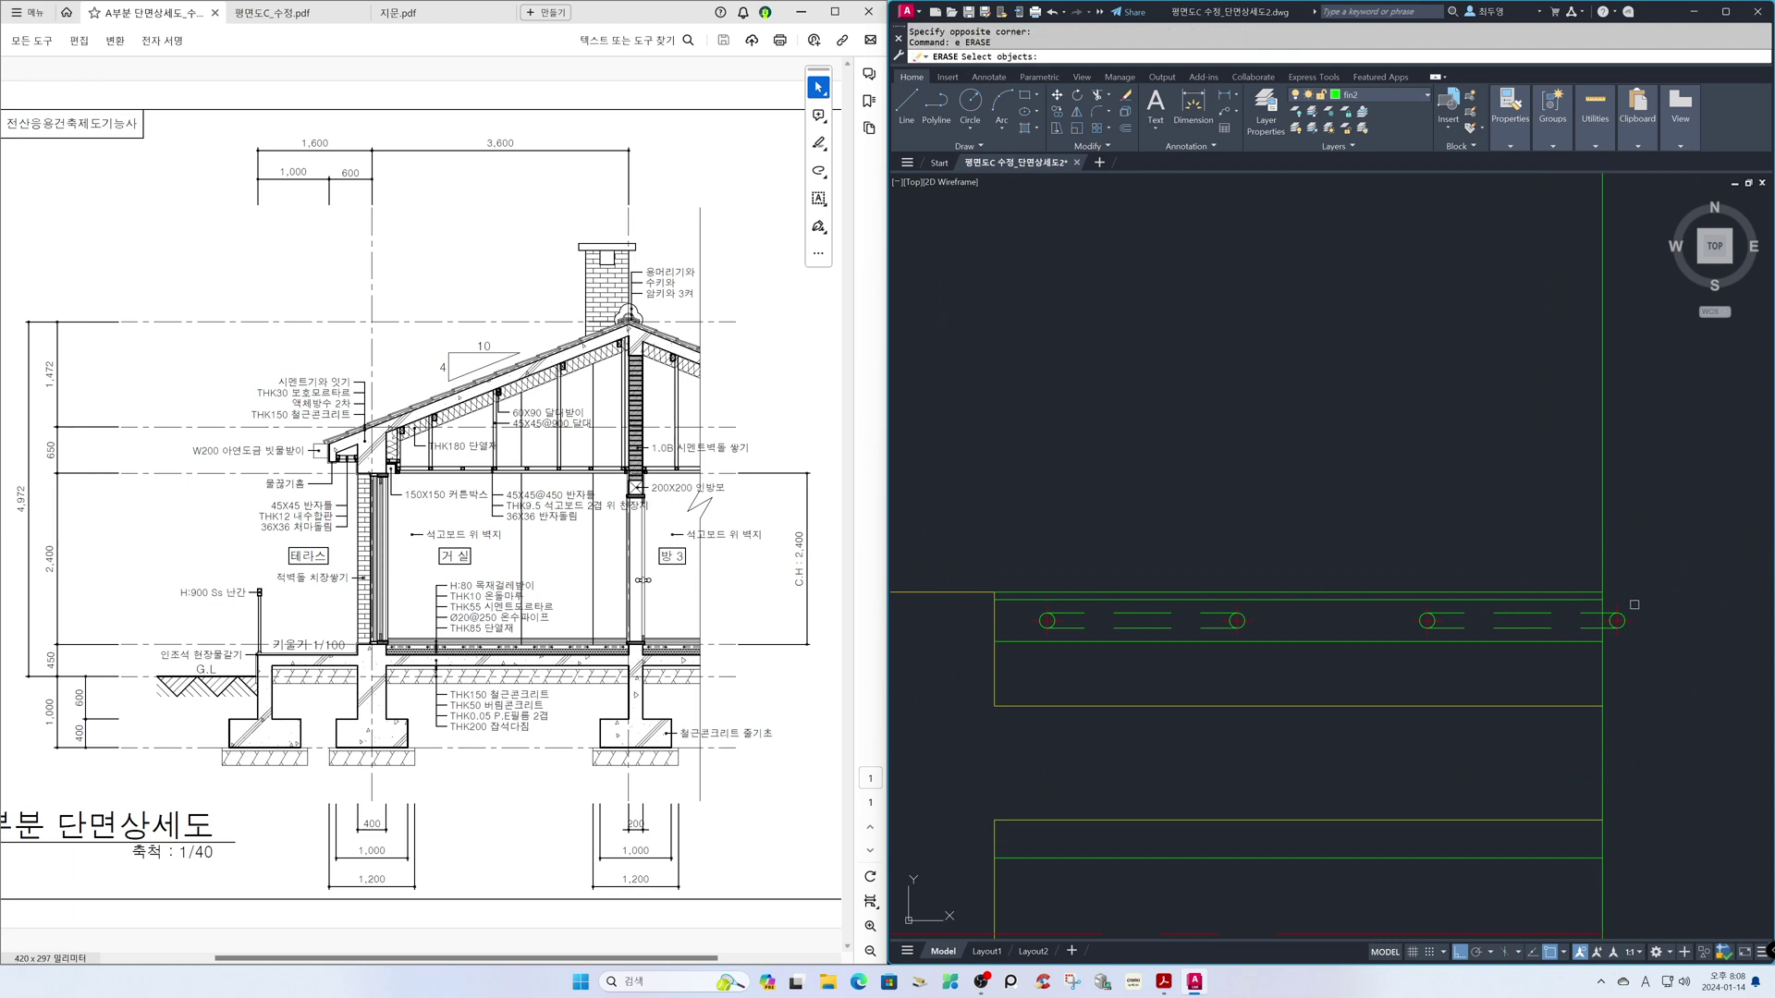
left_click(1643, 645)
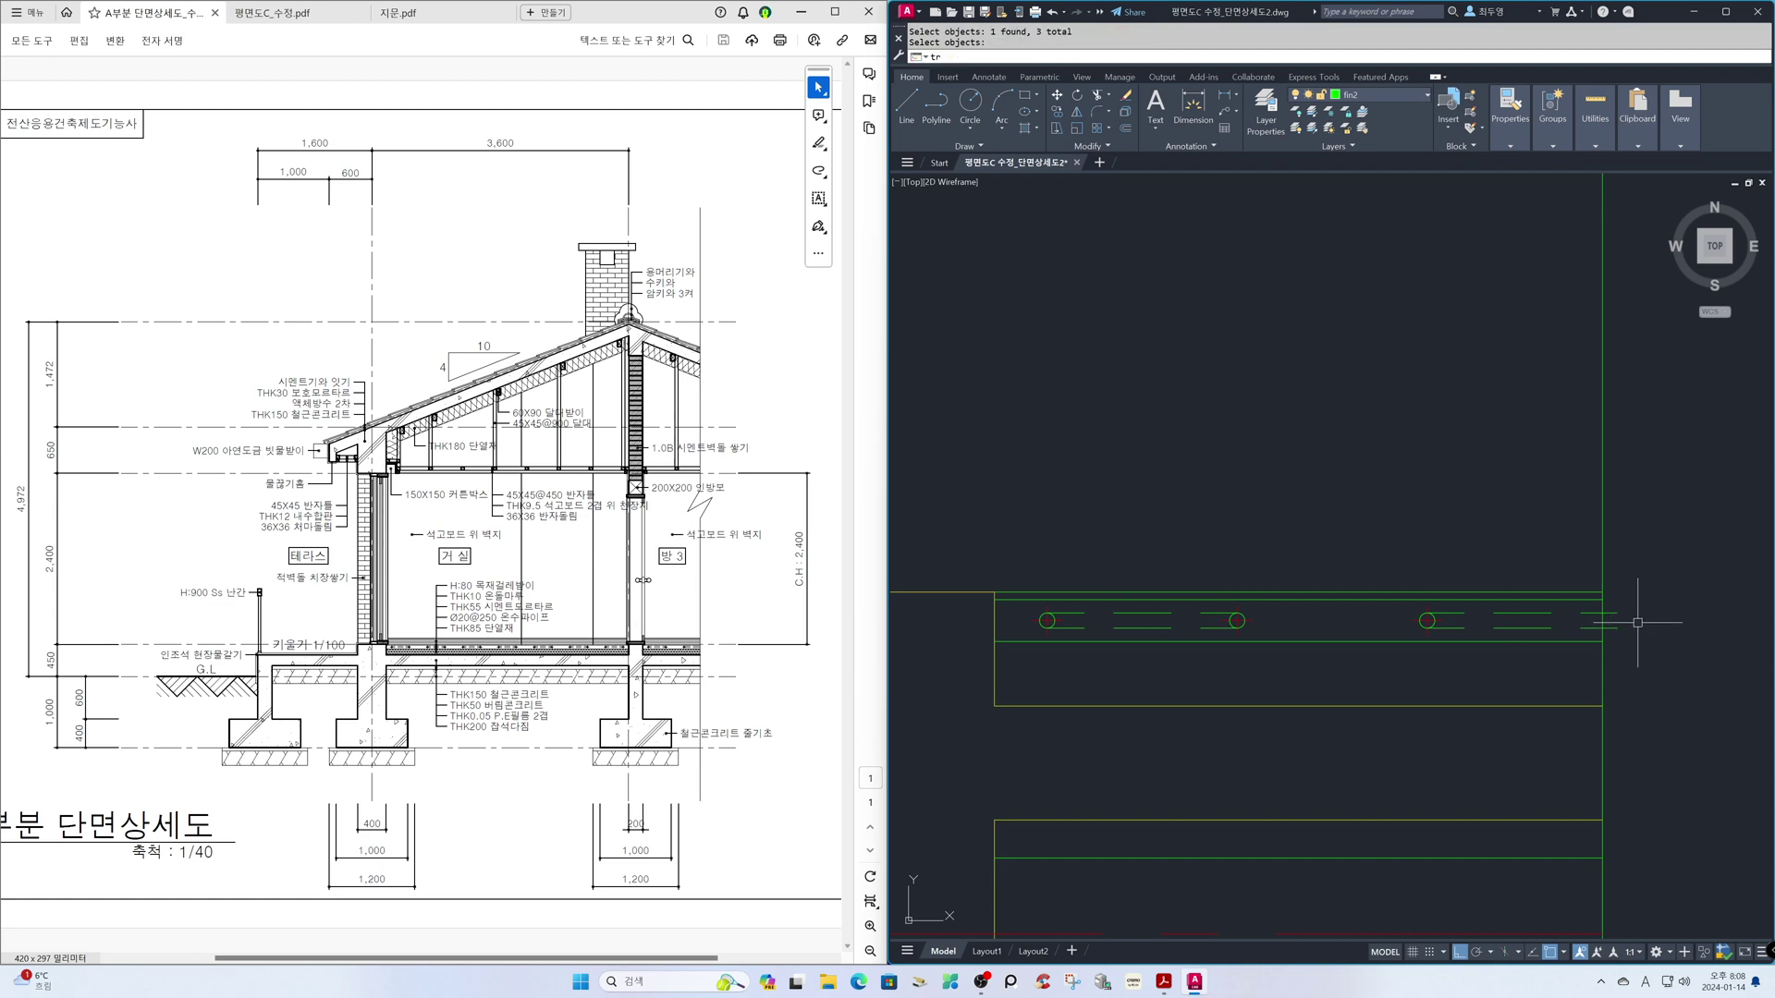
- Trim the ends of both dashed pipe lines that extend past the vertical section cut line
type("tr")
key("Return")
left_click(1636, 646)
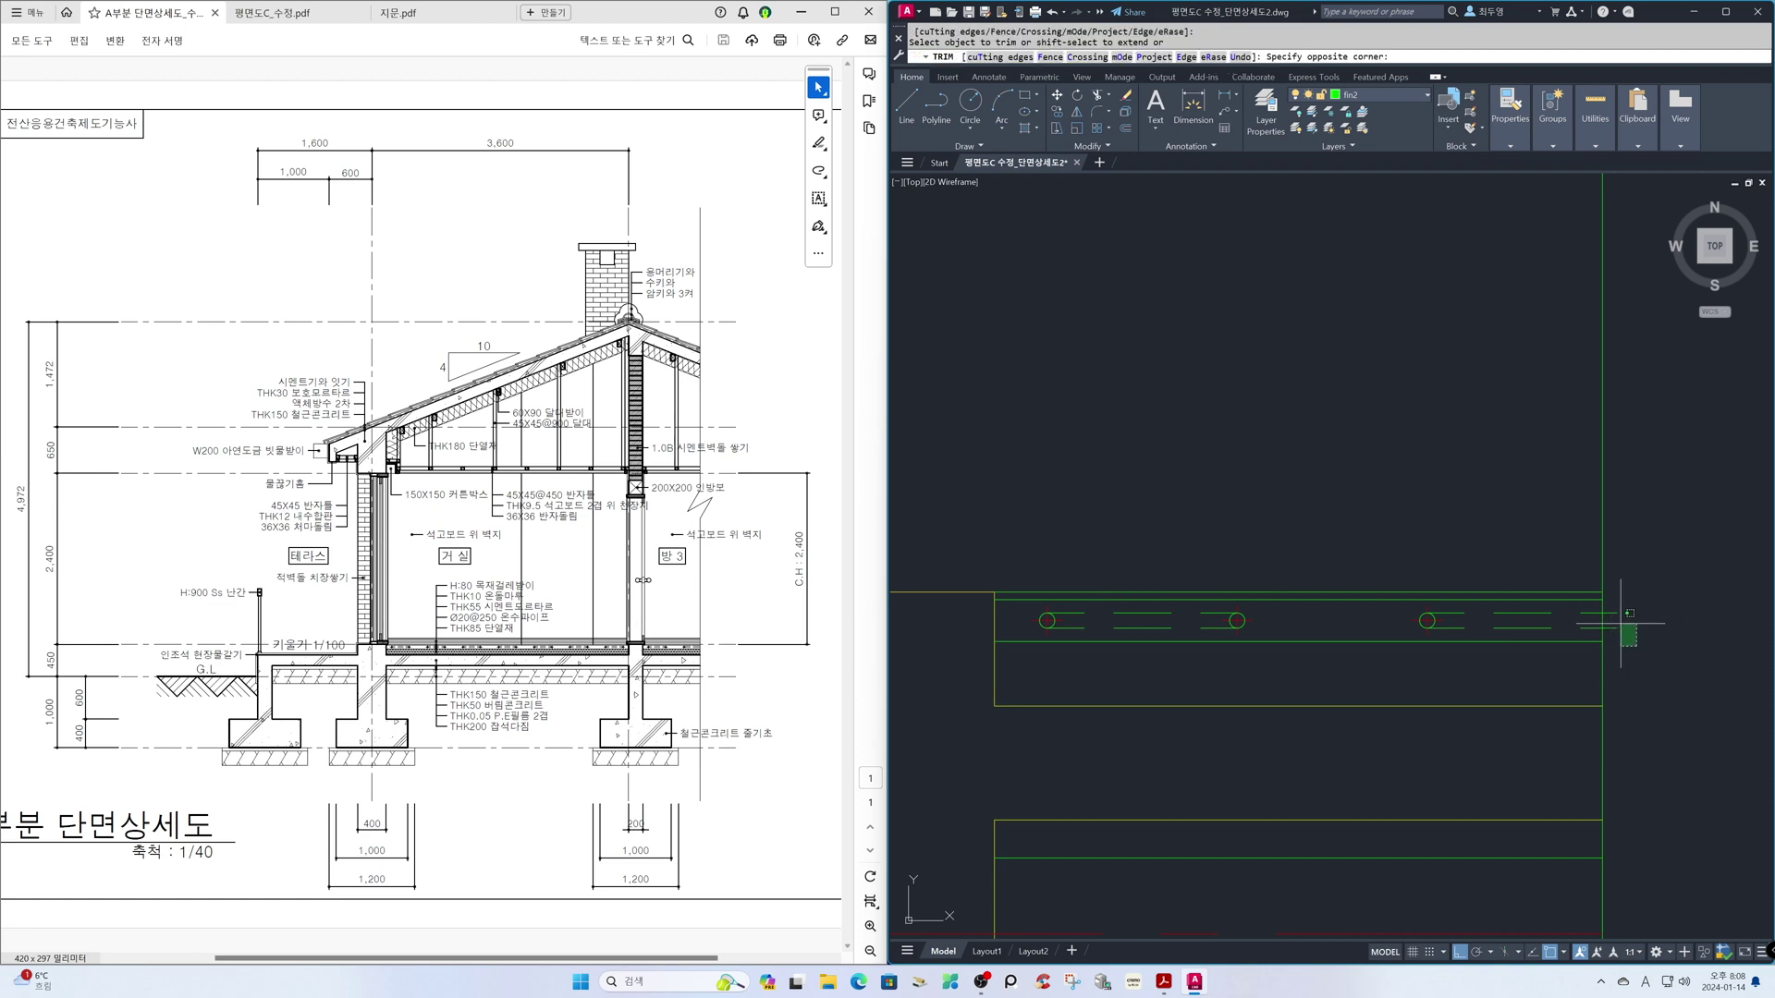
left_click(1613, 610)
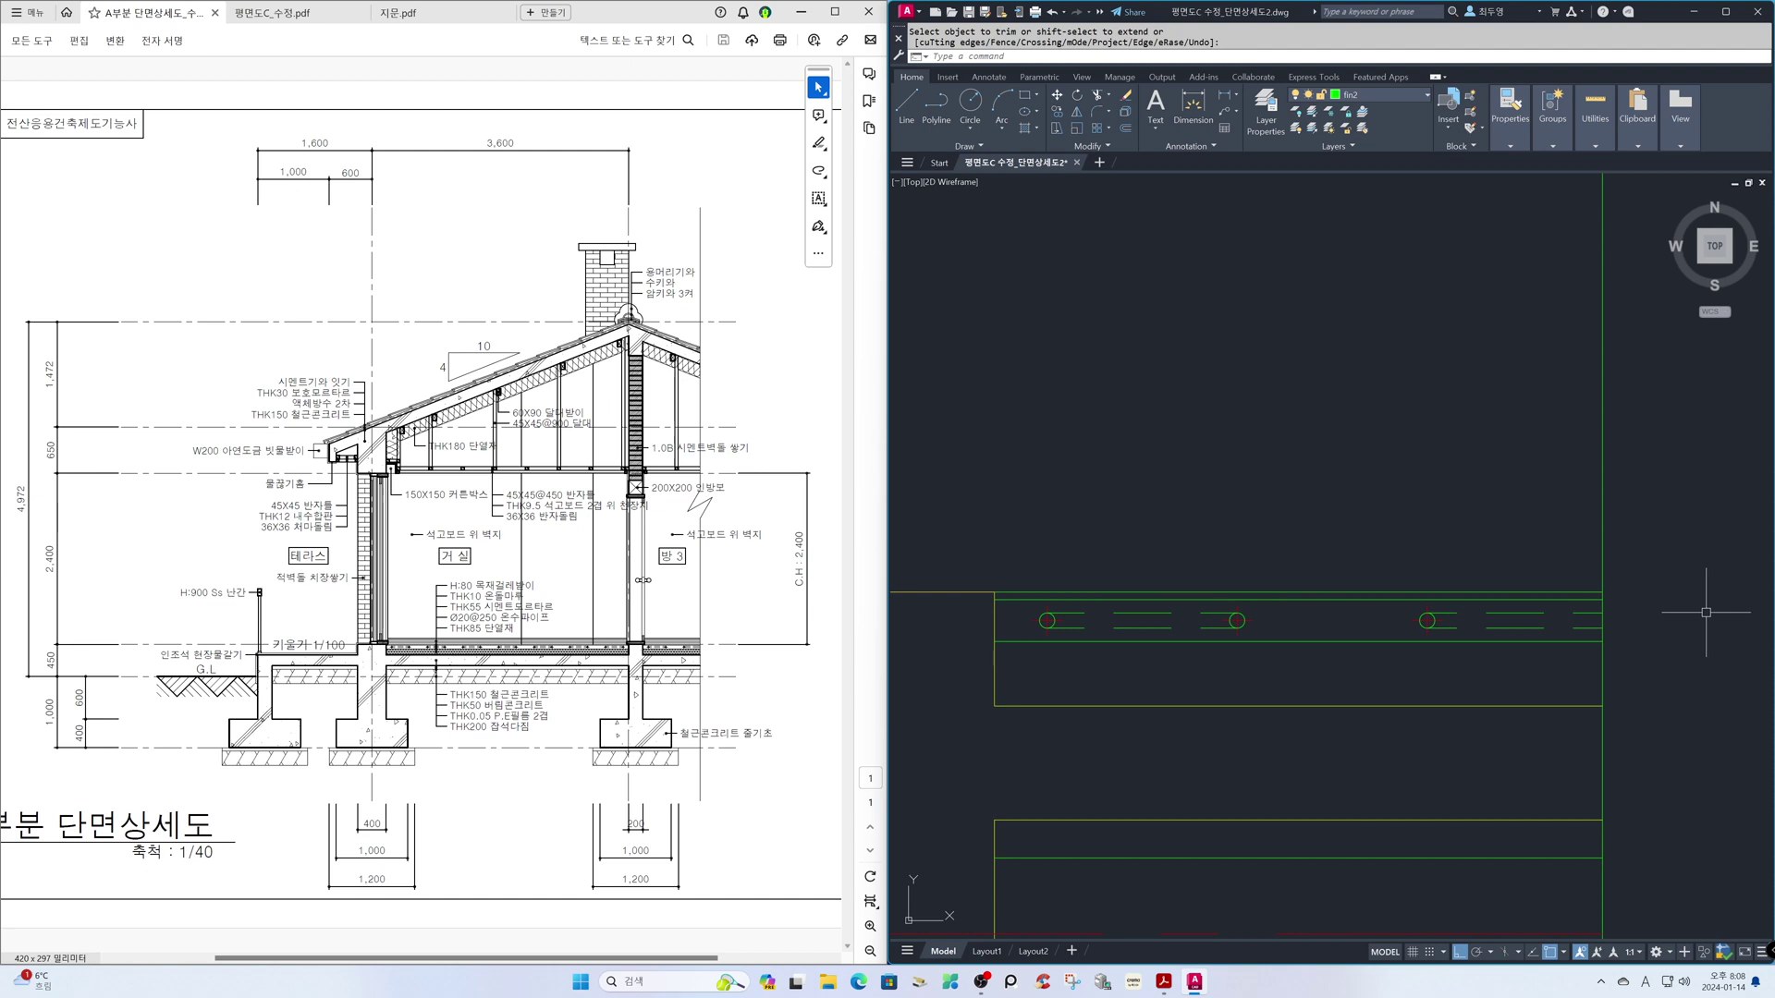
- Make sec the current layer
type("z")
key("Return")
type("p")
key("Return")
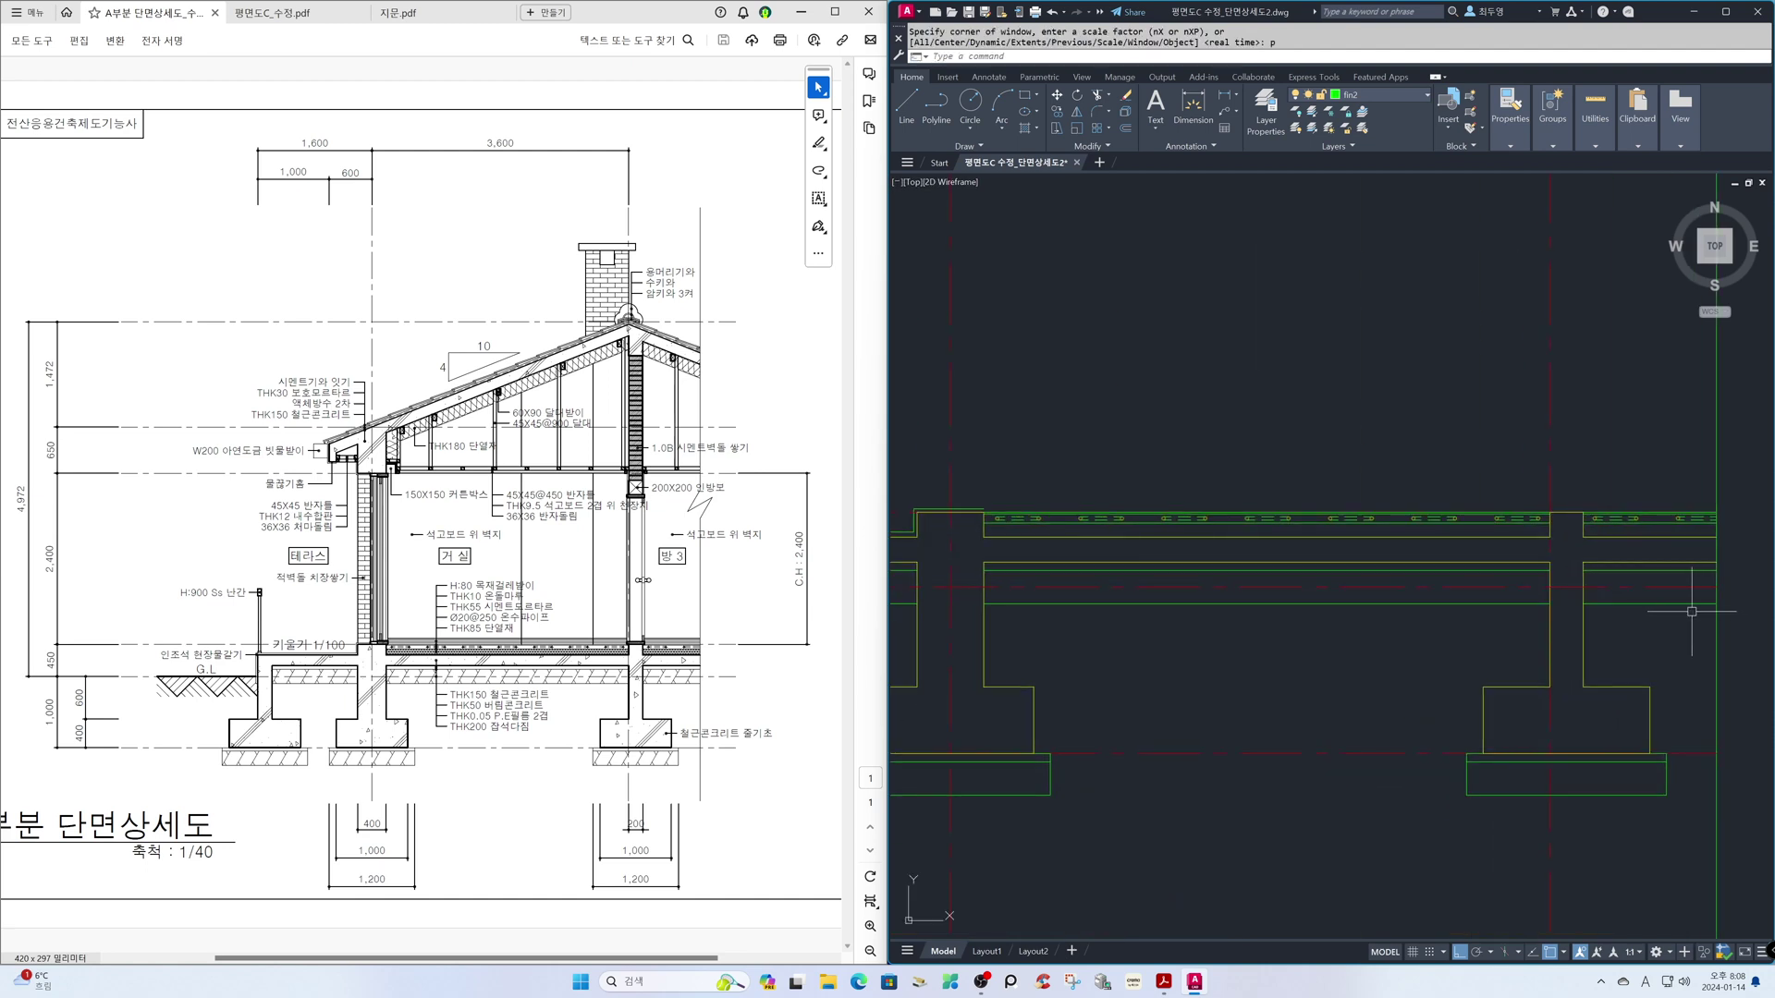
type("z")
key("Return")
type("p")
key("Return")
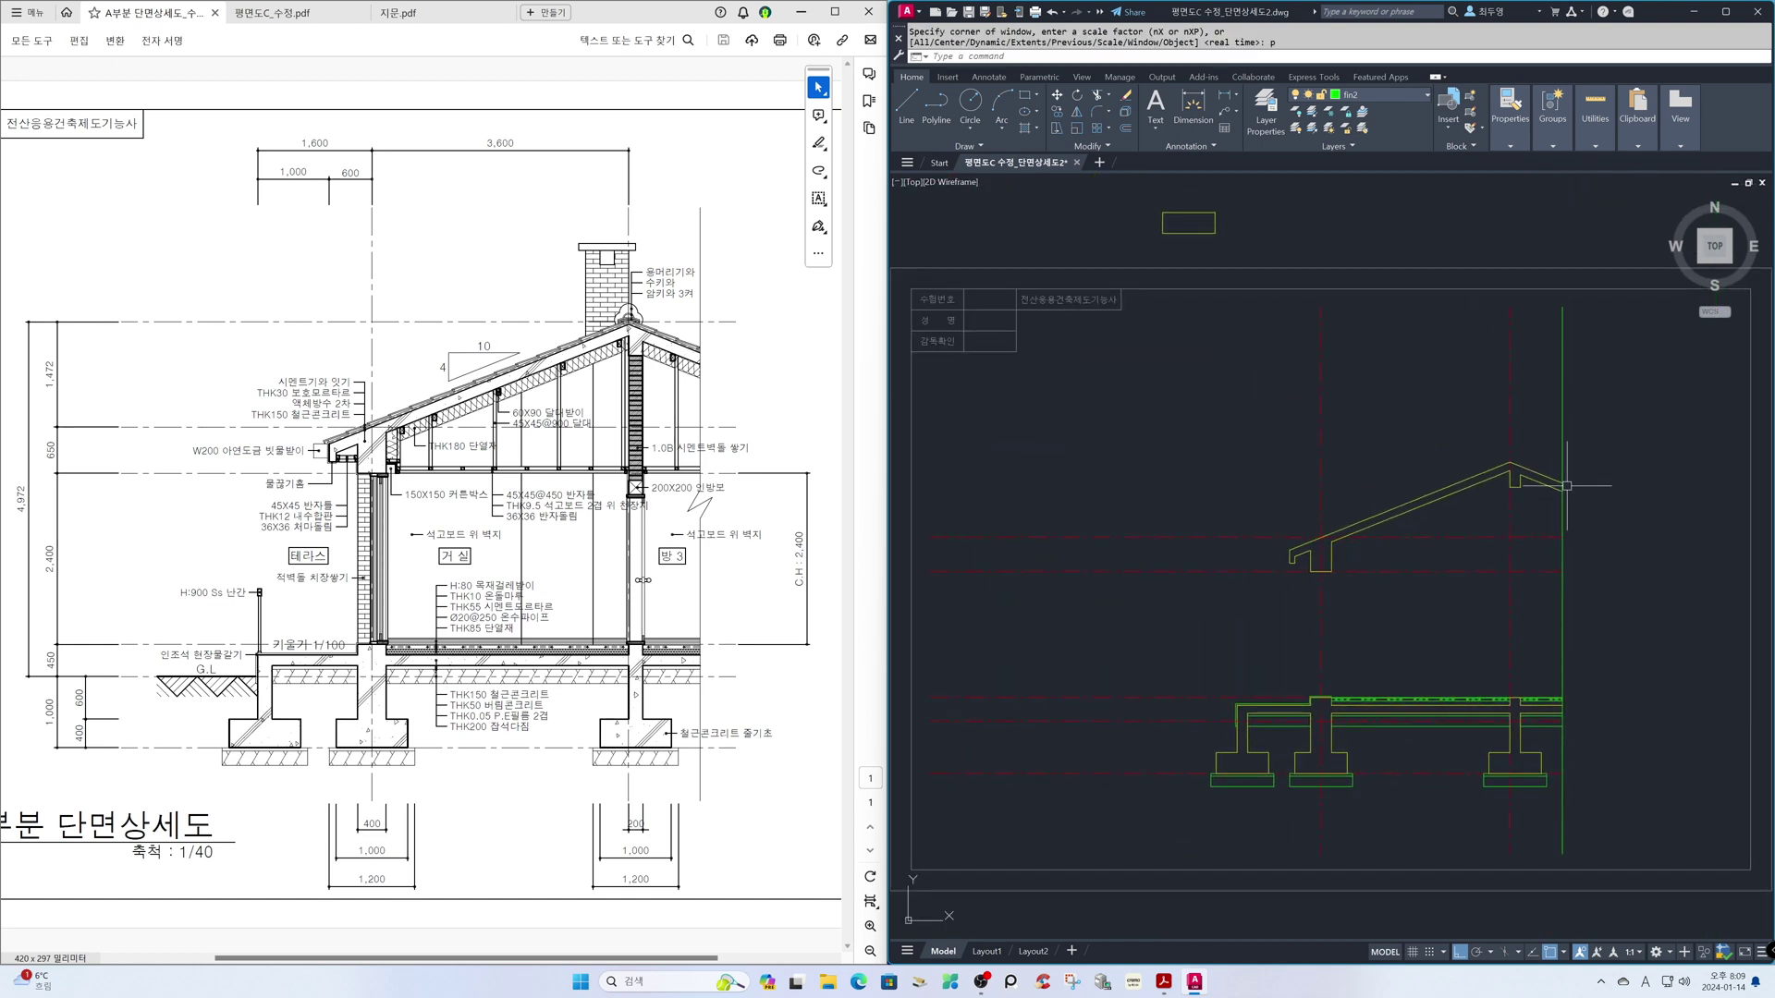
left_click(1405, 96)
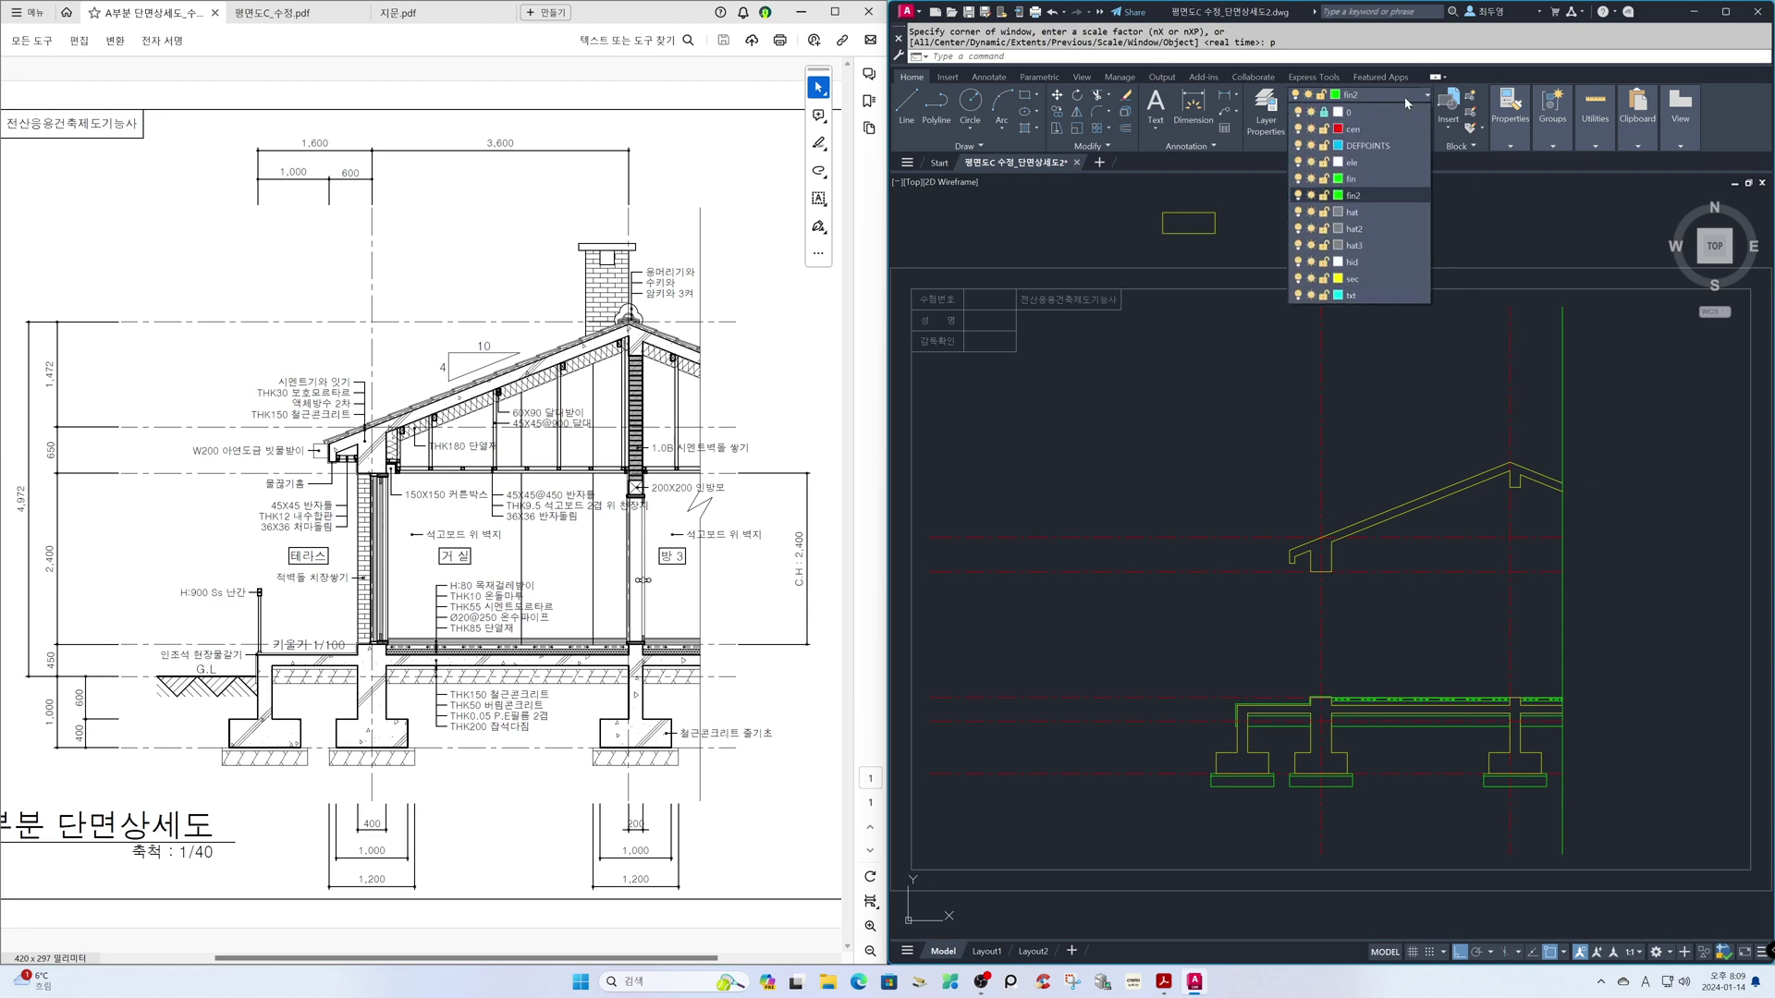
left_click(1394, 278)
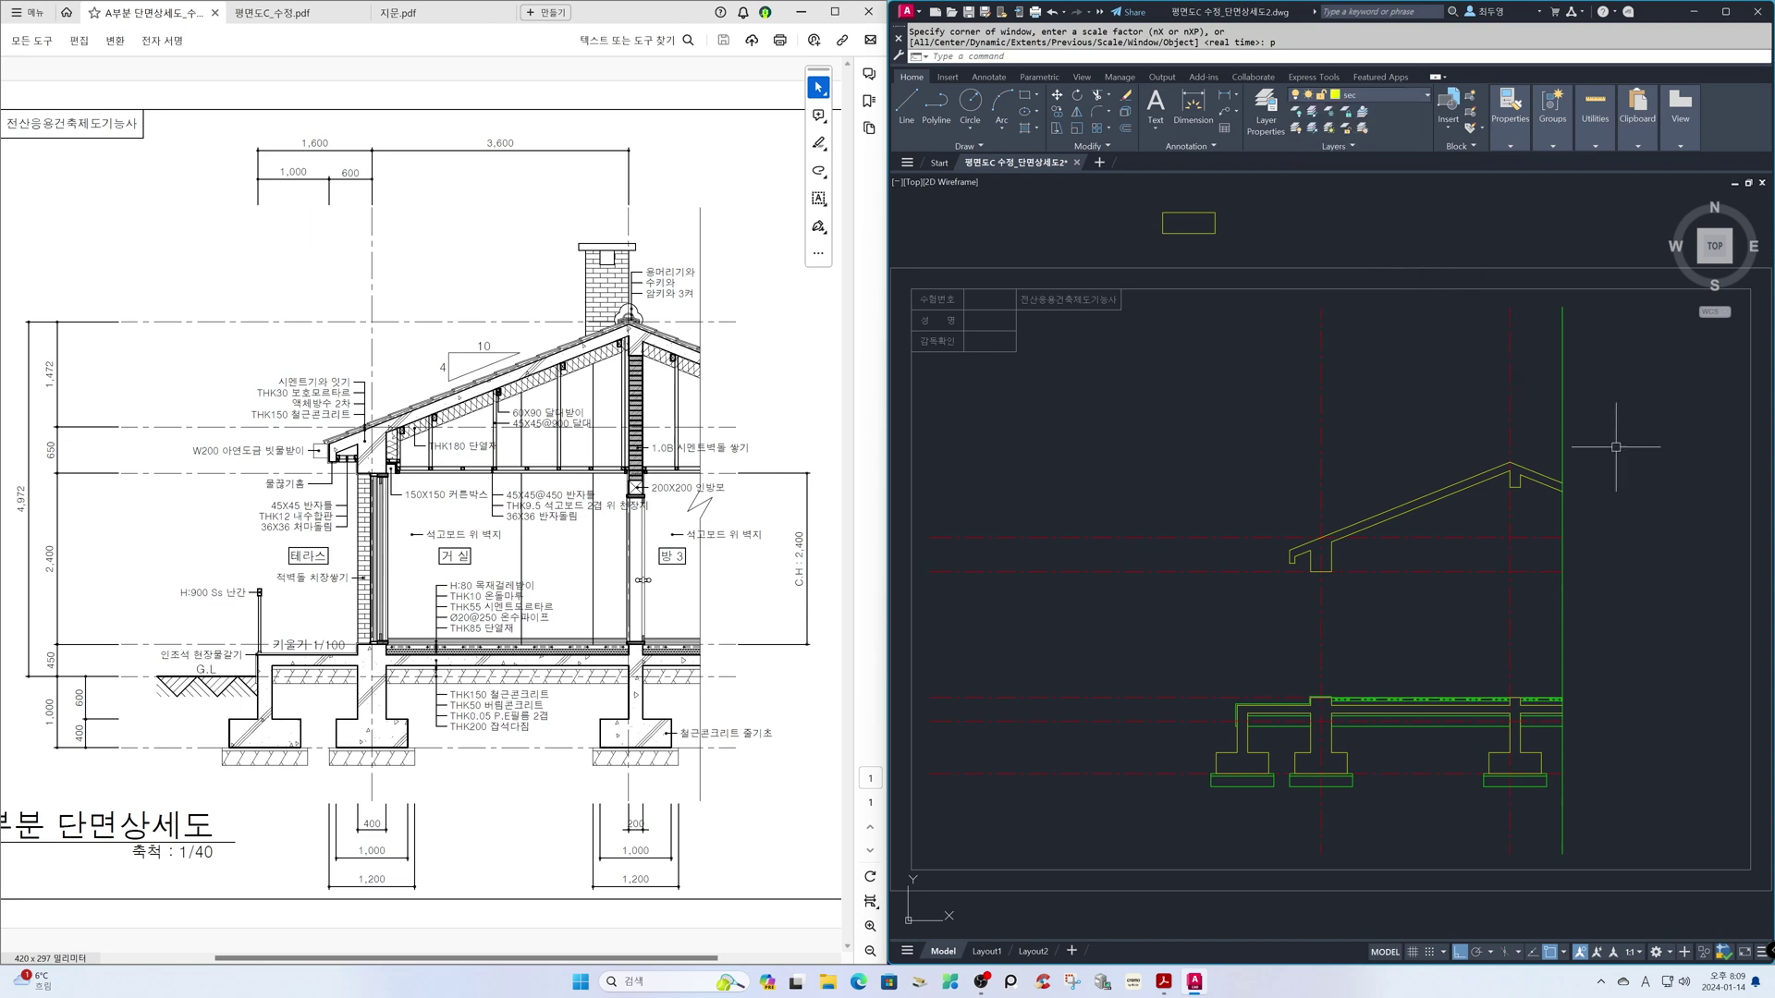
- Enable midpoint snapping and draw a vertical line from the interior wall top's midpoint to the midpoint of the ridge beam's underside
key("Return")
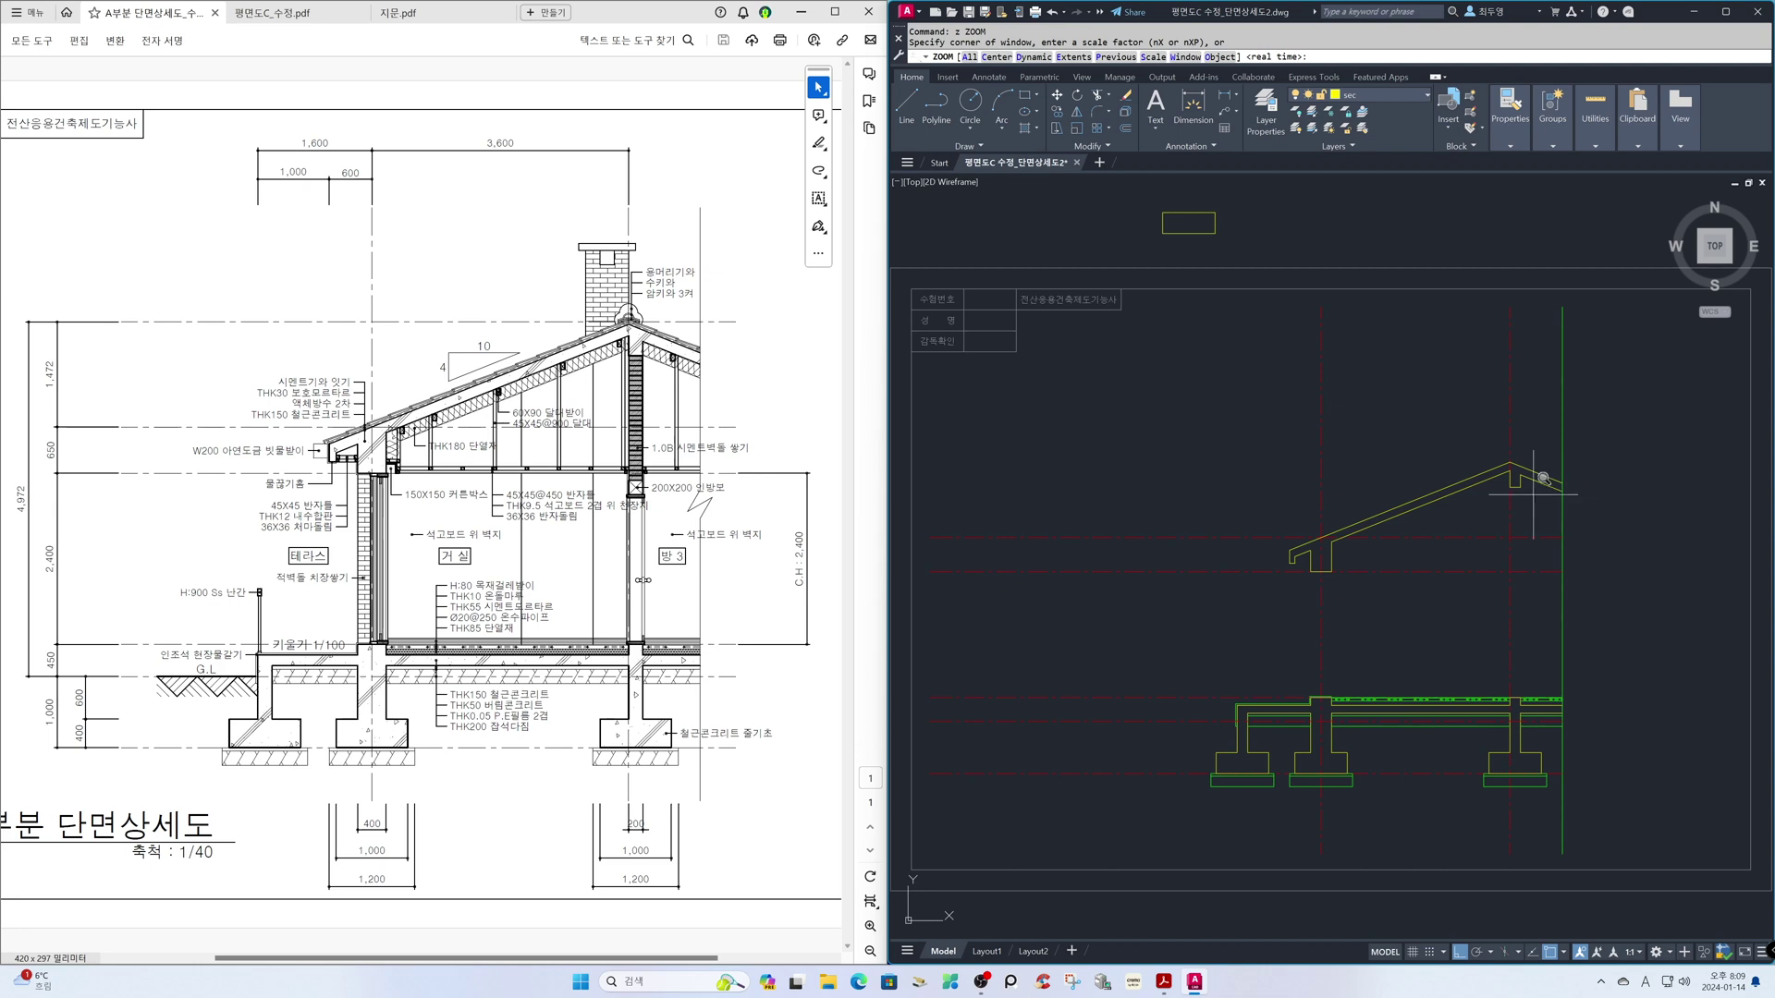
left_click(1403, 444)
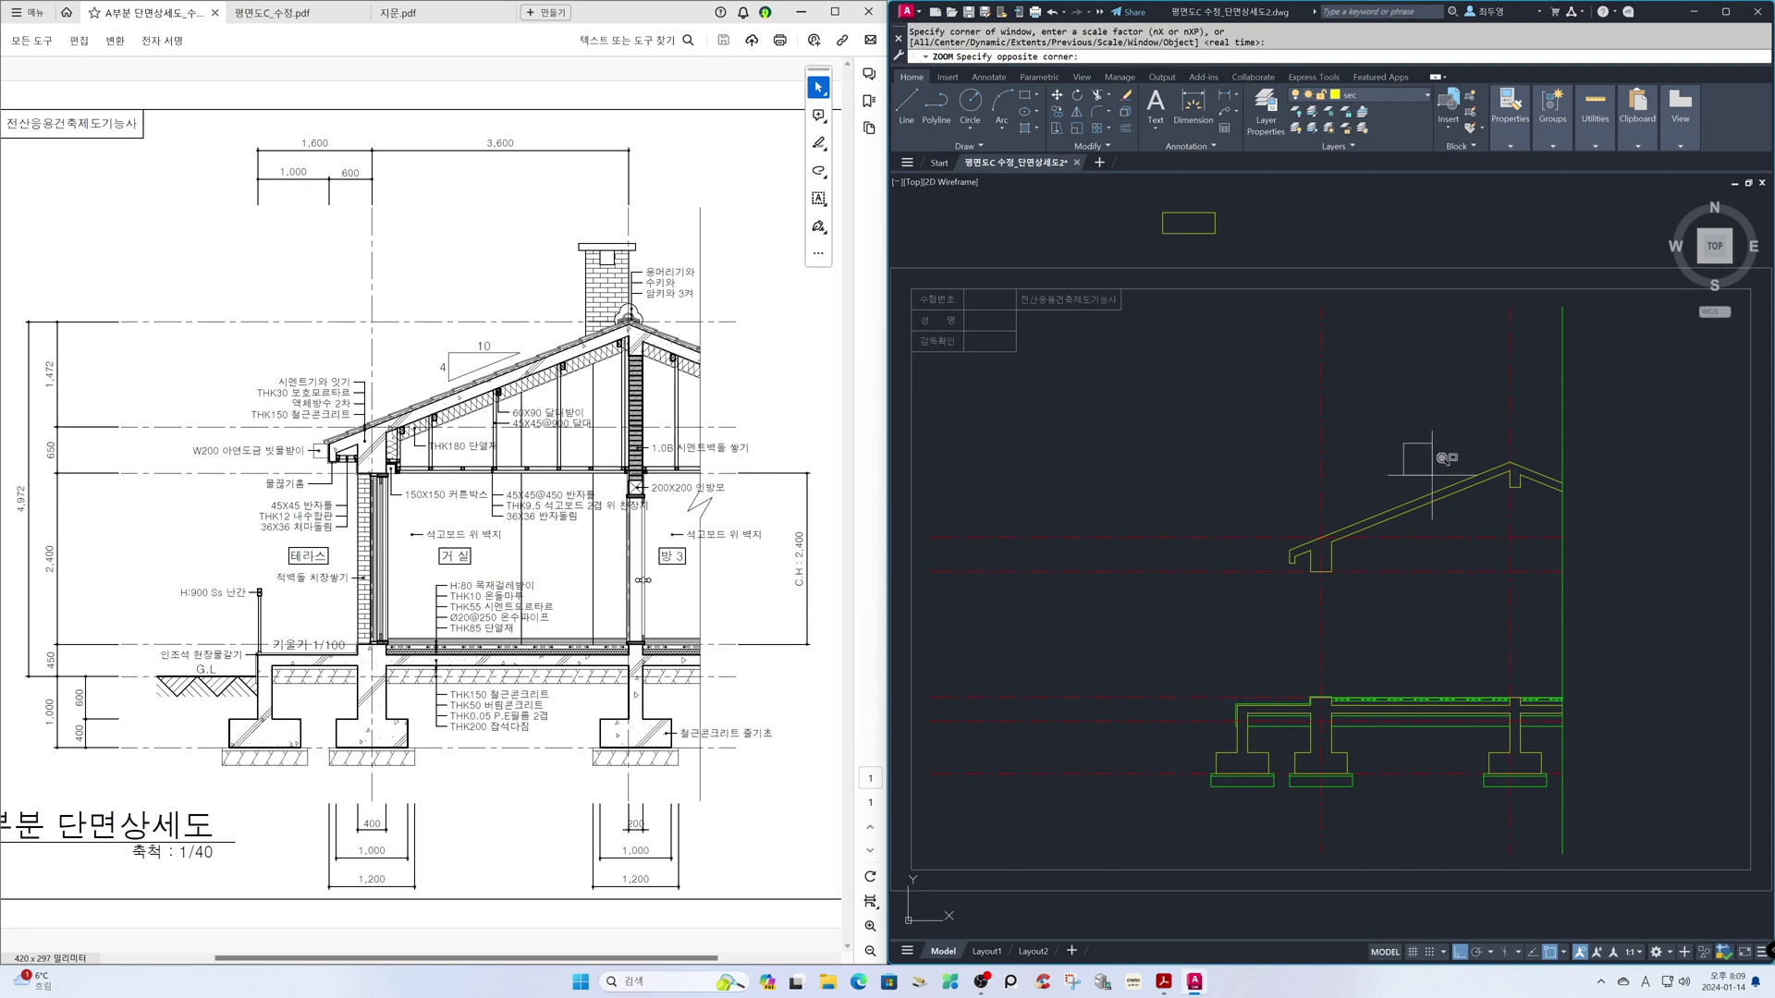
left_click(1646, 707)
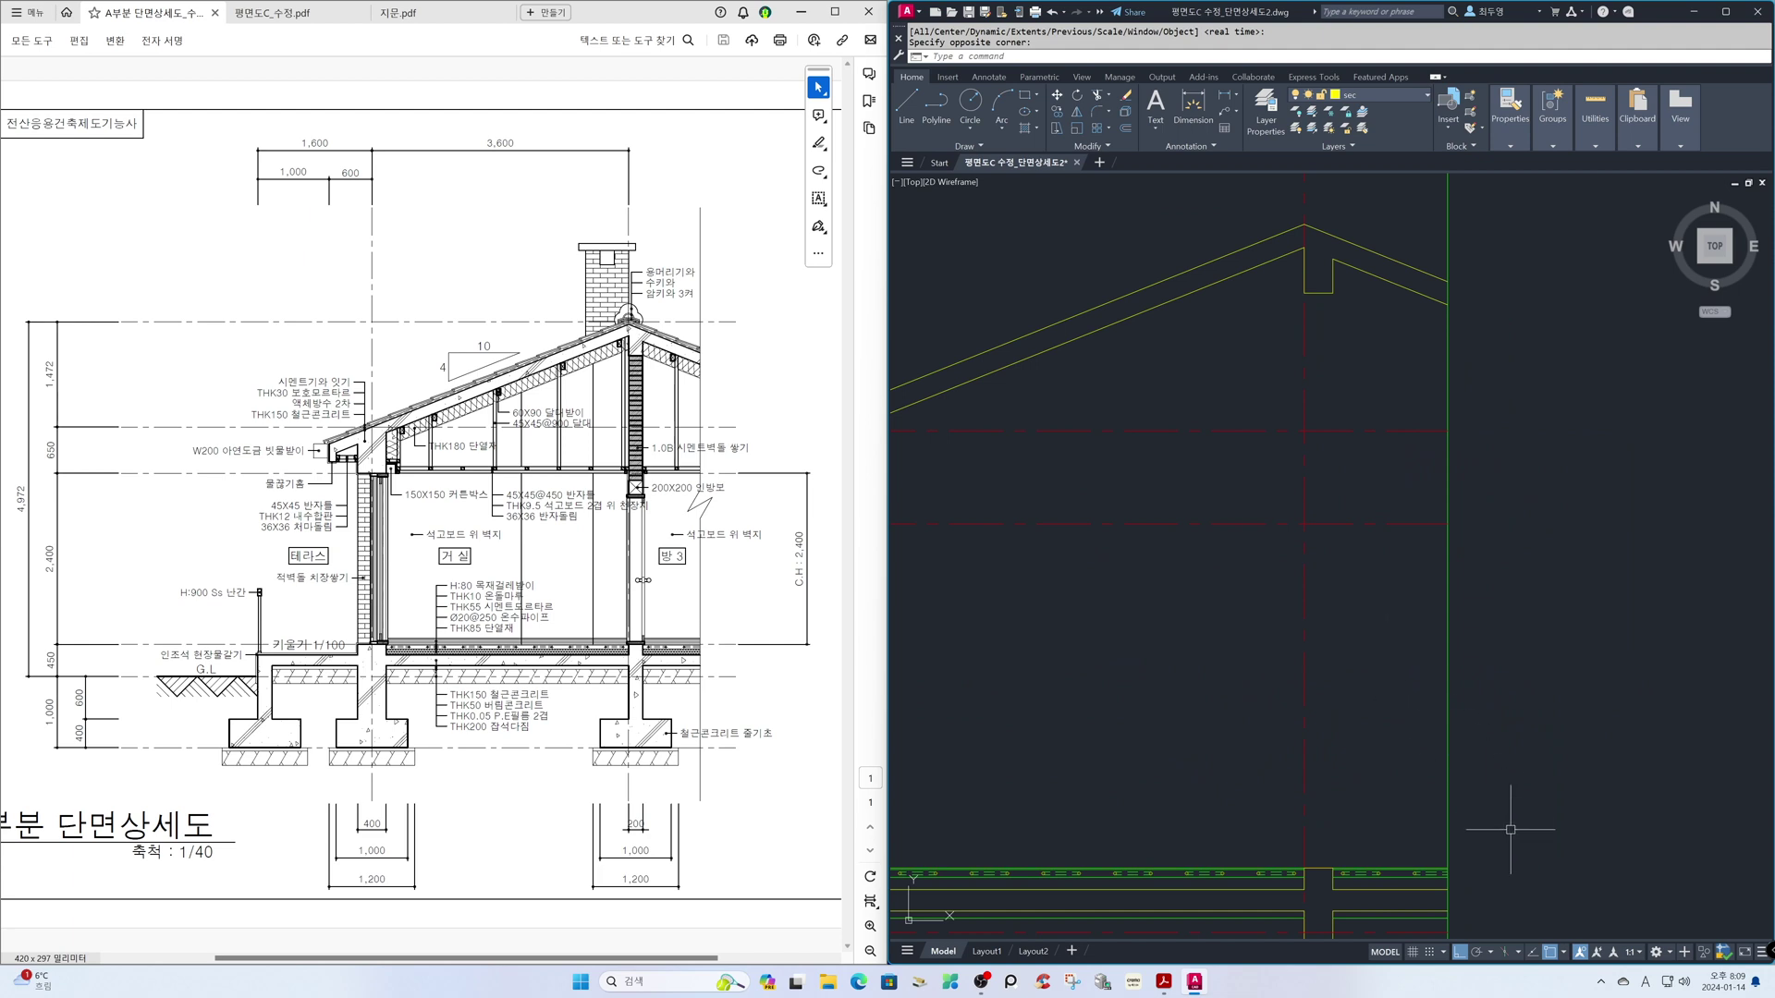
right_click(1549, 955)
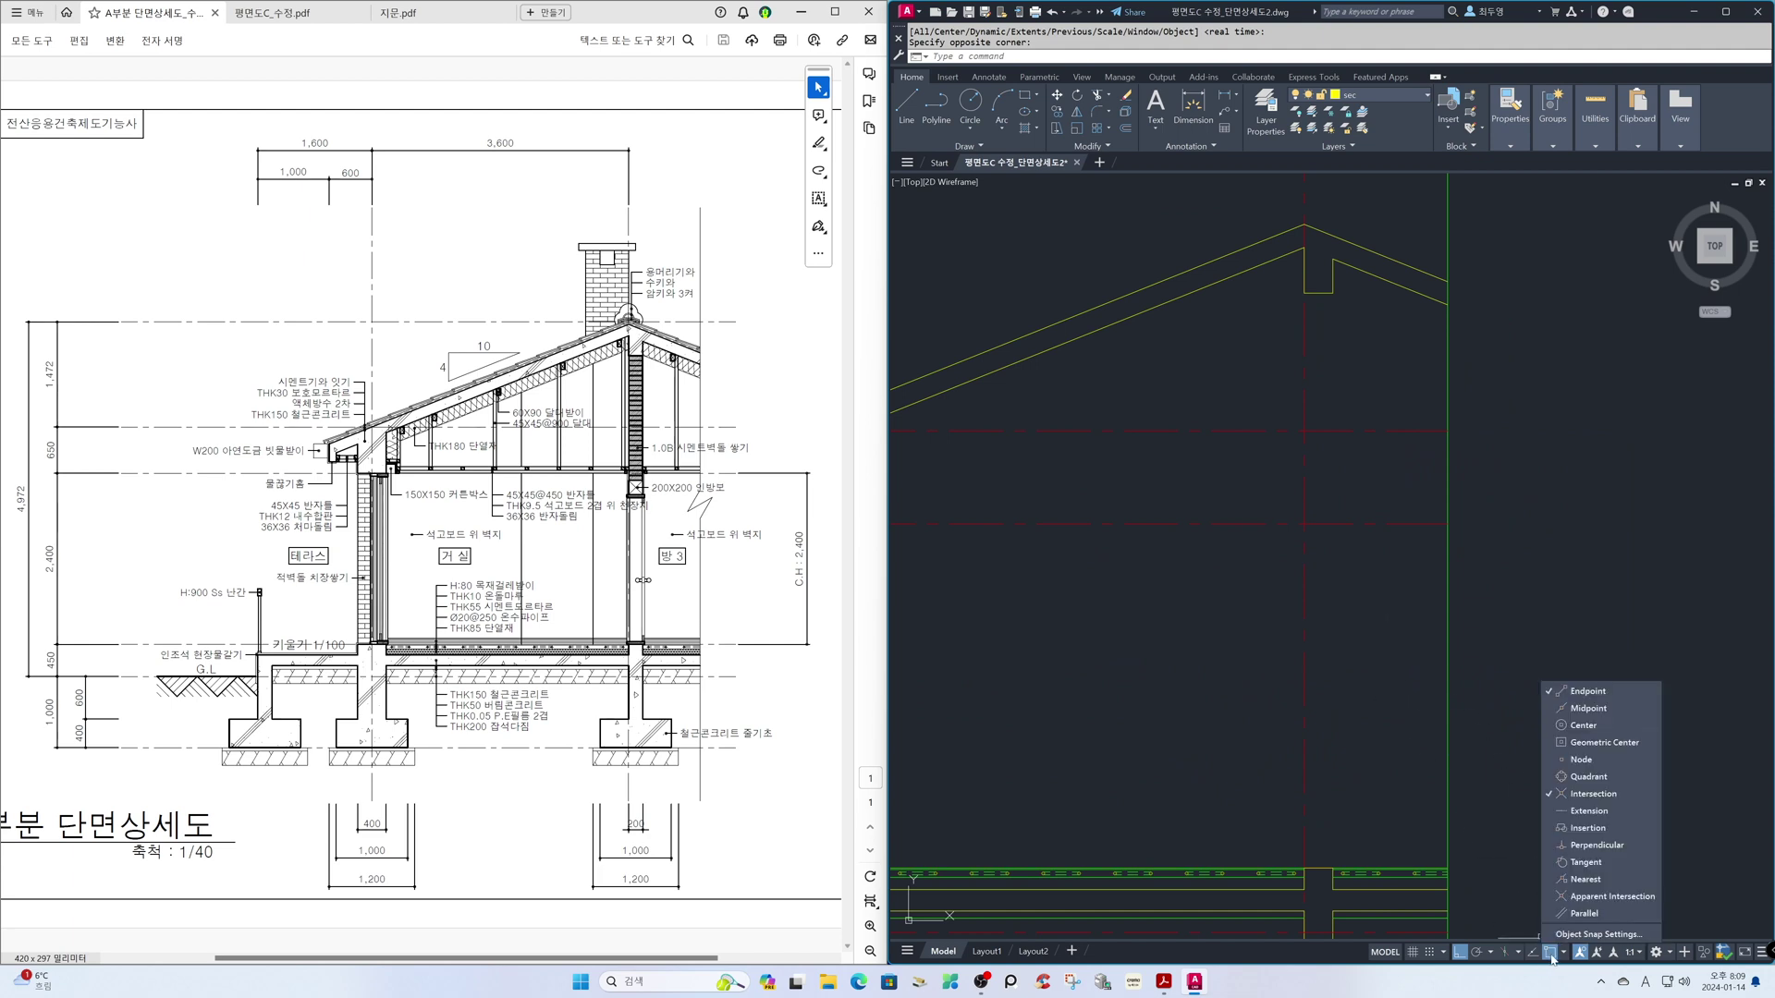
left_click(1579, 713)
left_click(1518, 716)
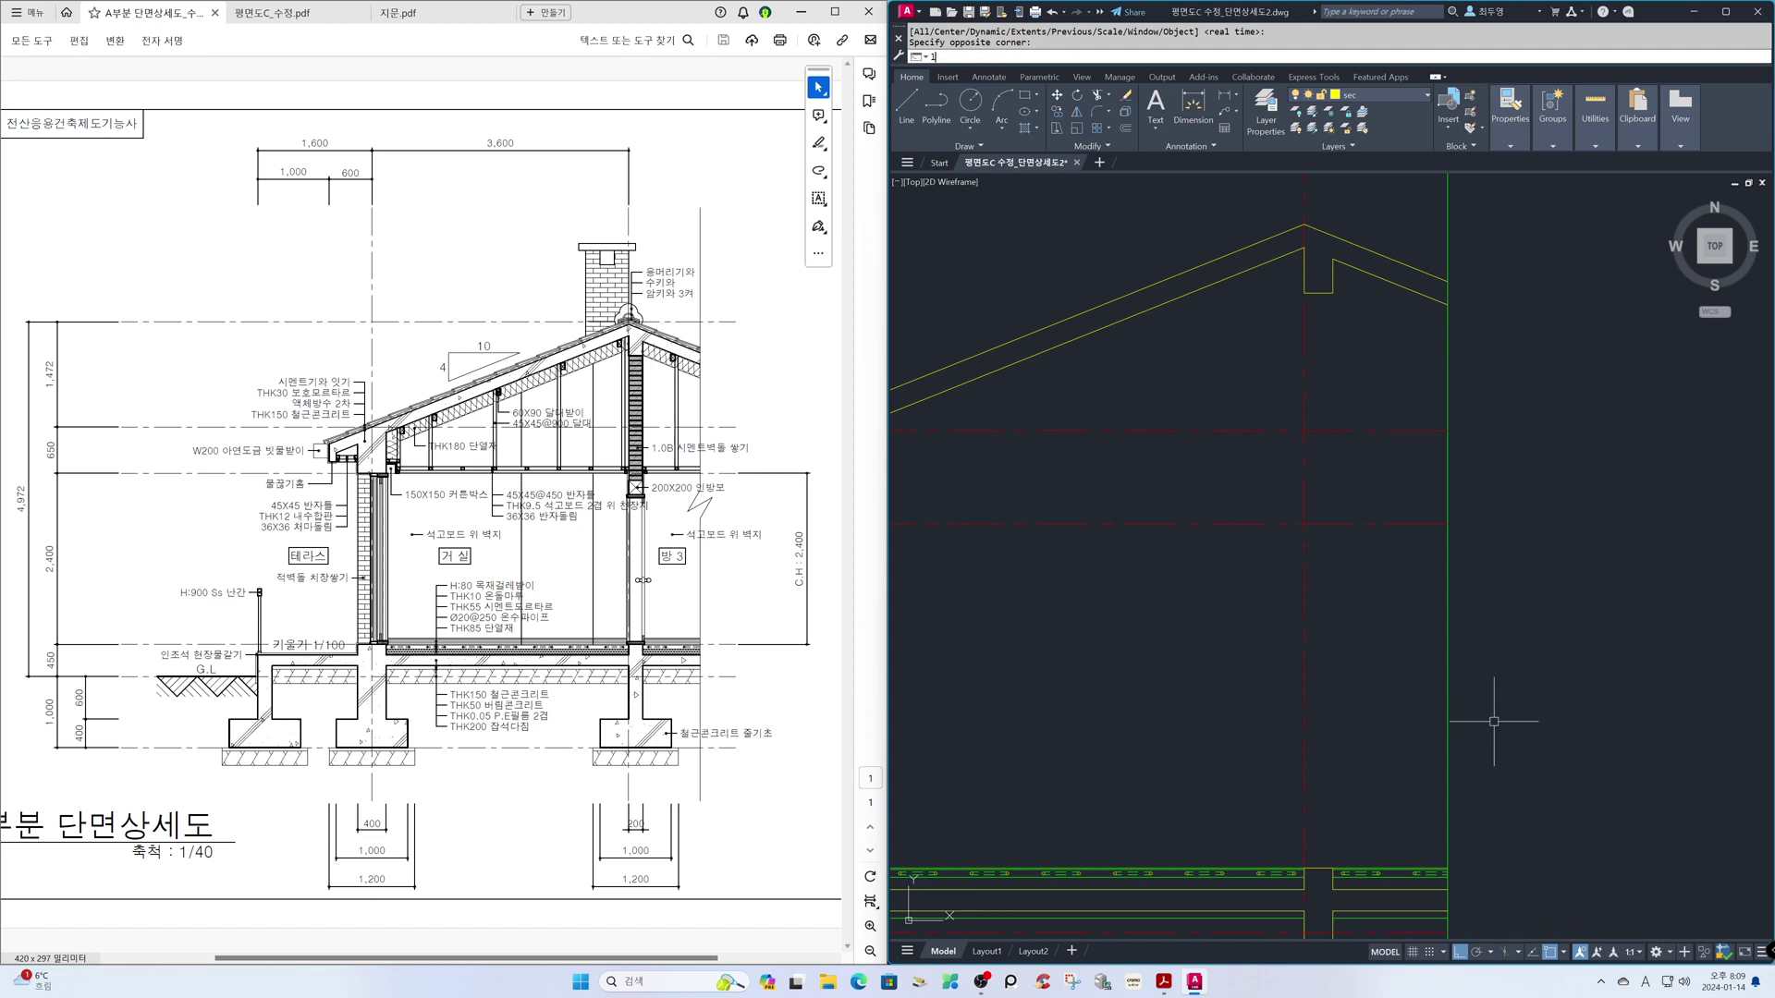
key("Return")
left_click(1318, 869)
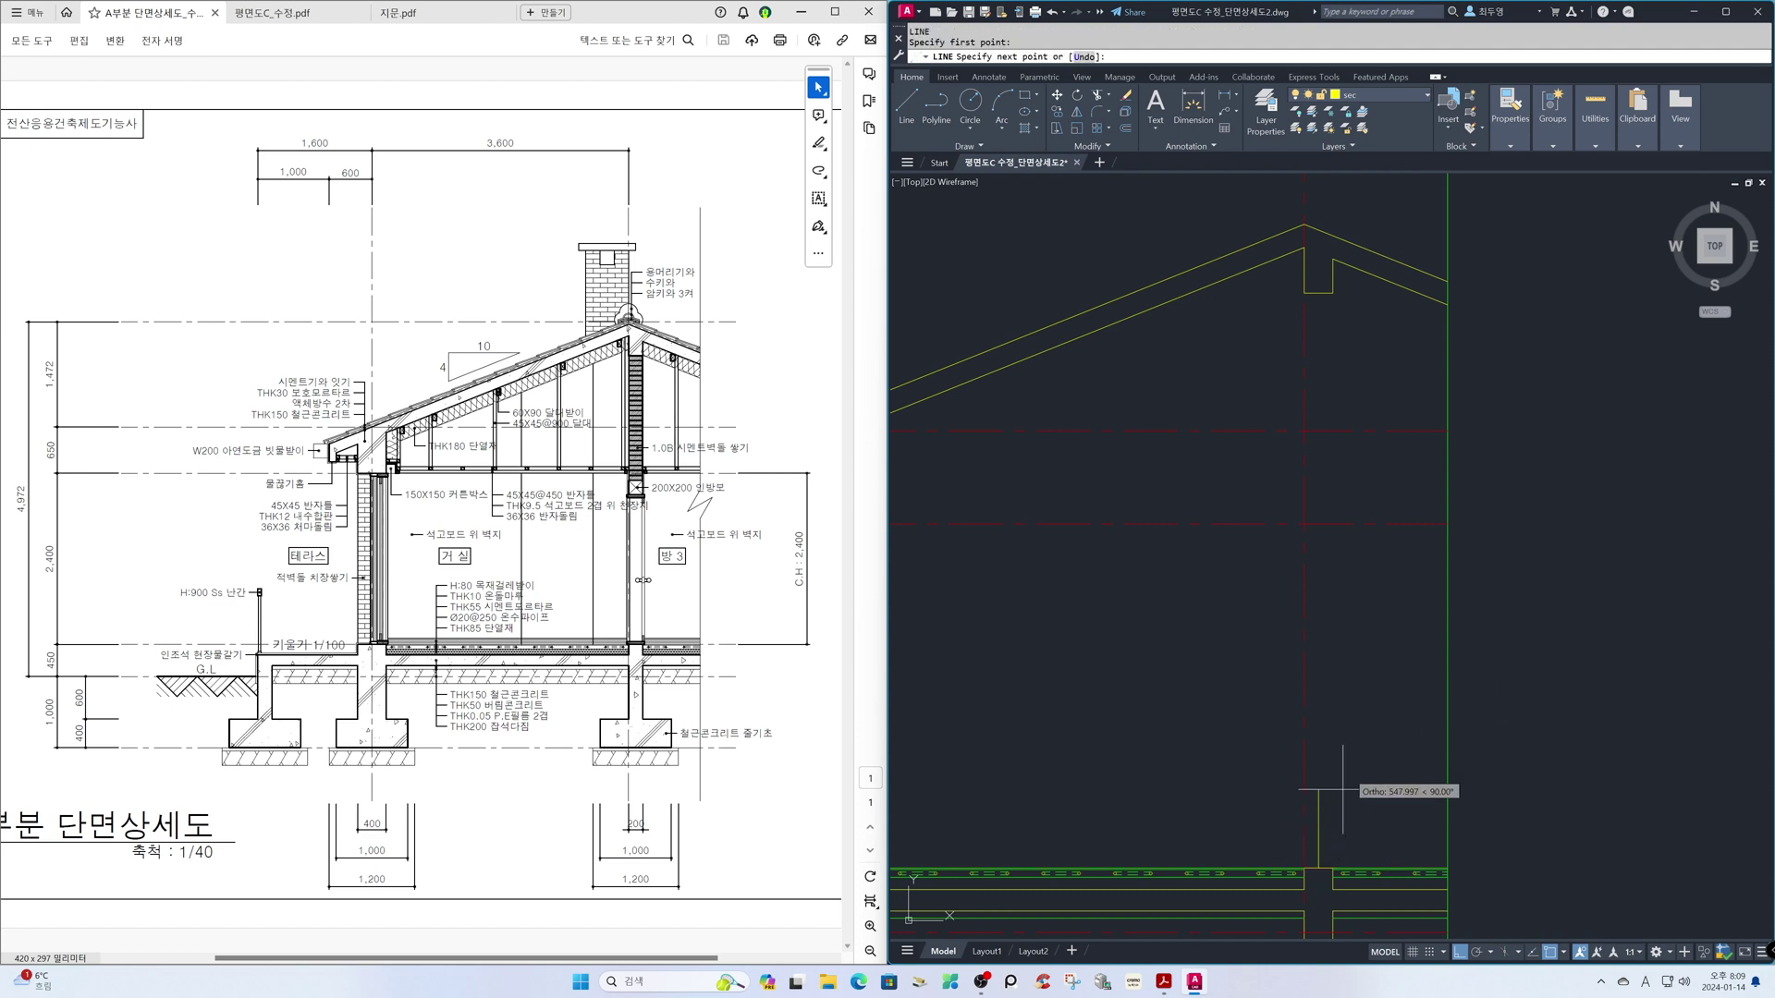
left_click(1320, 294)
key("Return")
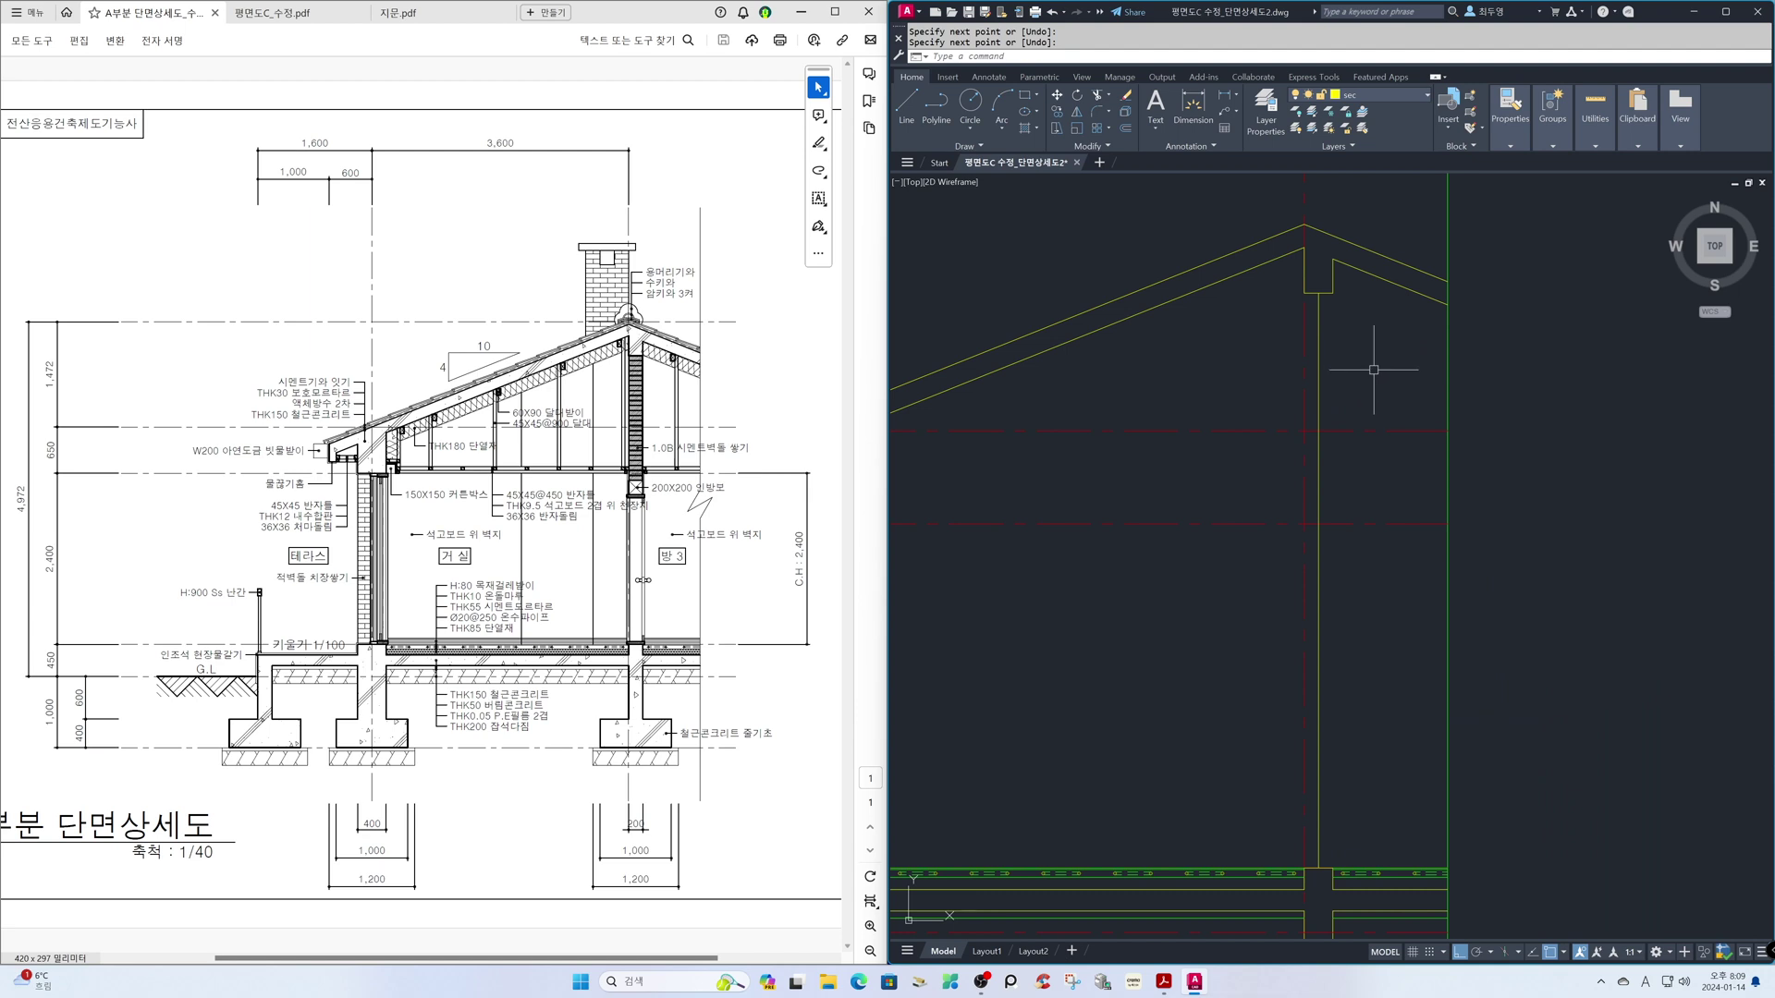
- Offset the wall's vertical centre line 95 to both sides to form the interior wall faces
key("F3")
type("o")
key("Return")
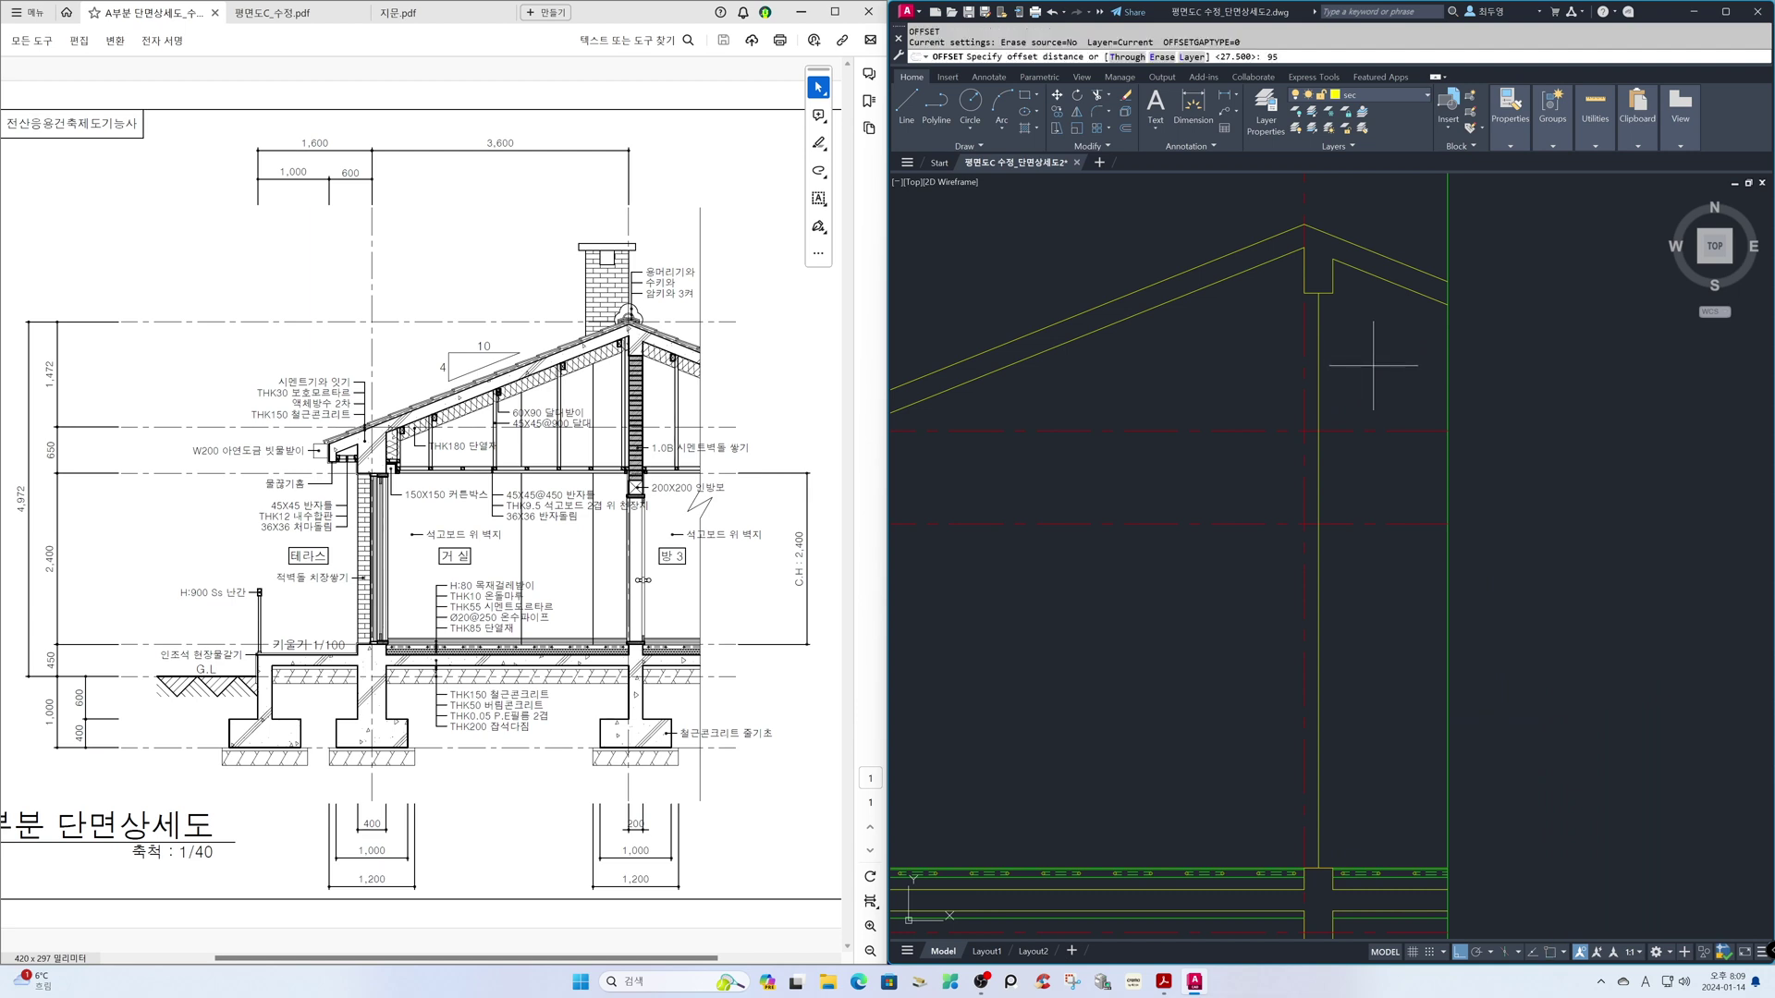
key("Return")
left_click(1320, 366)
left_click(1379, 365)
left_click(1319, 370)
left_click(1257, 371)
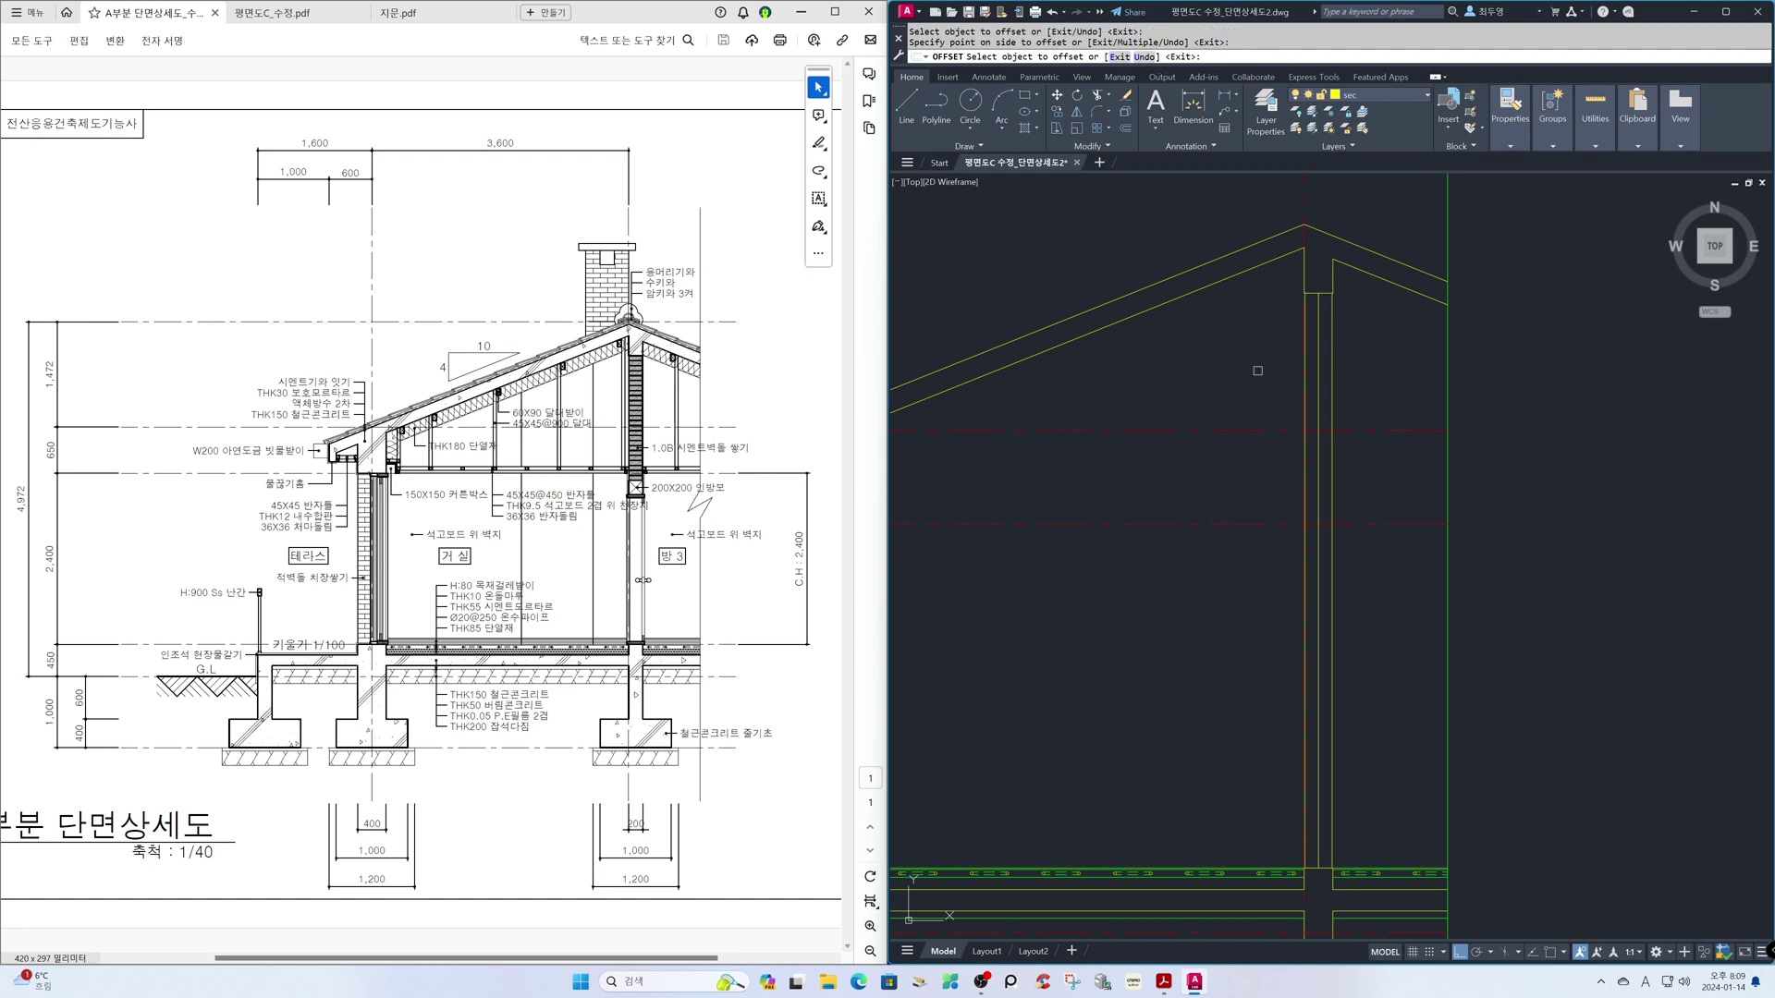
key("Return")
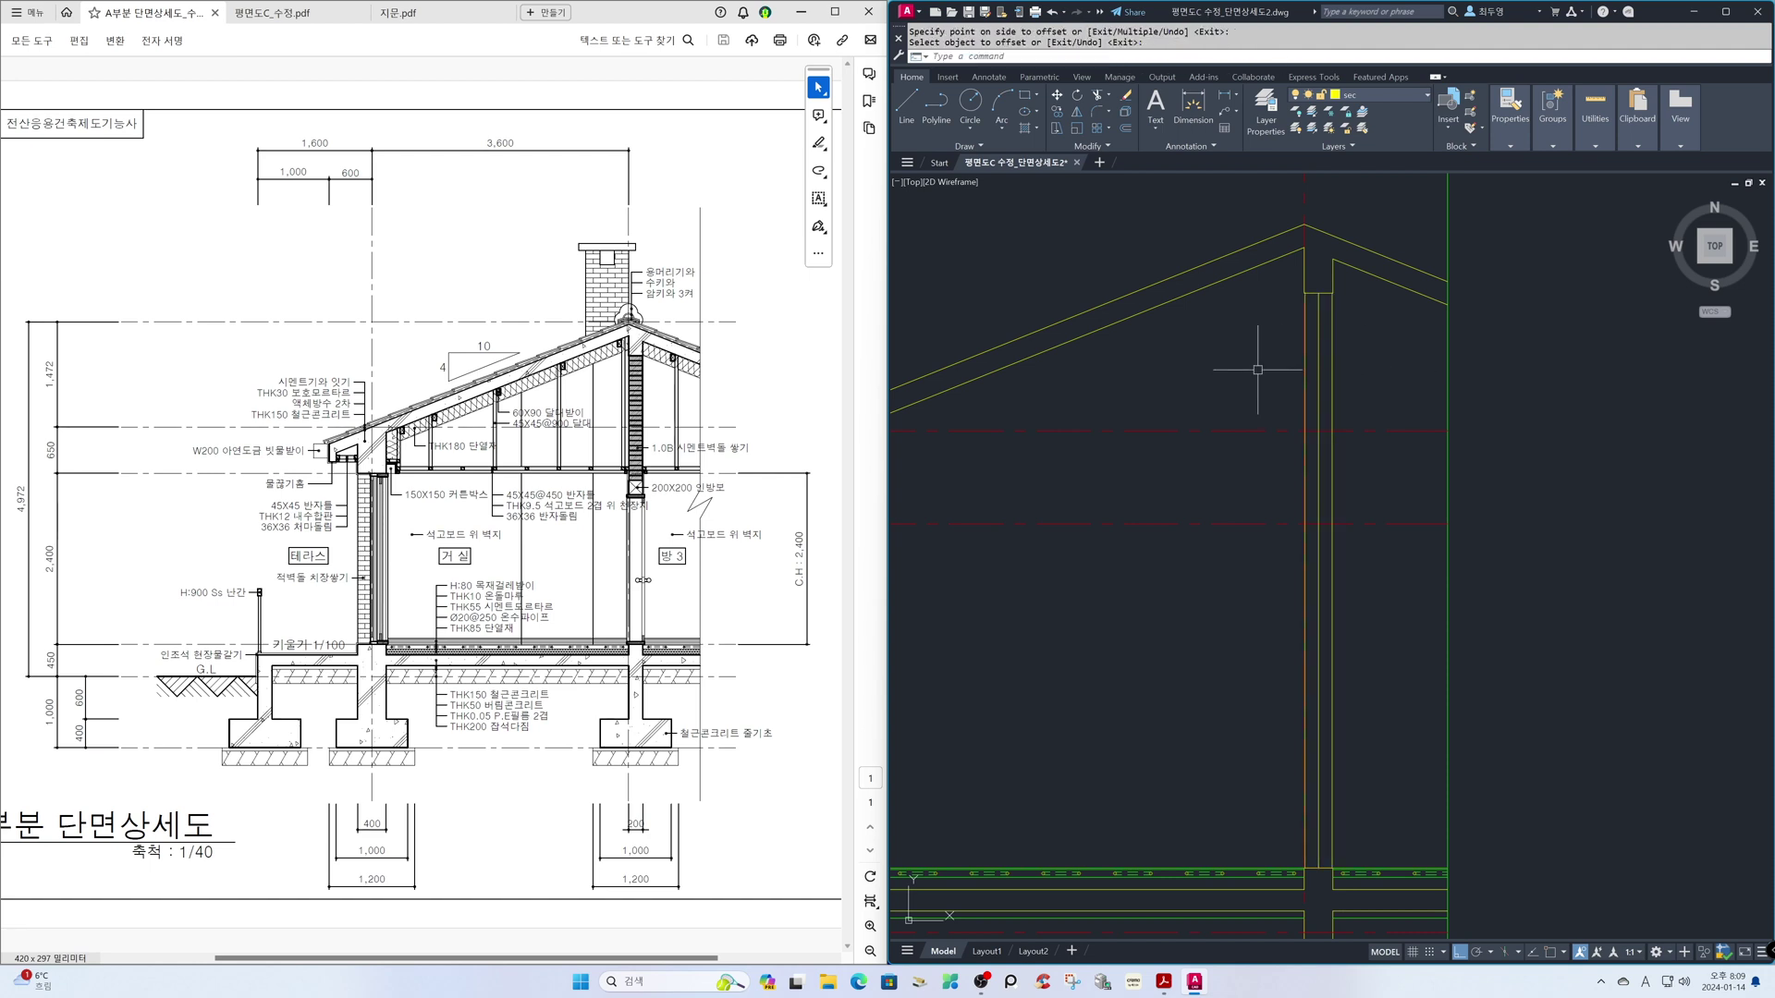
- Erase the vertical construction line midway between the two interior wall faces
type("e")
key("Return")
left_click(1319, 375)
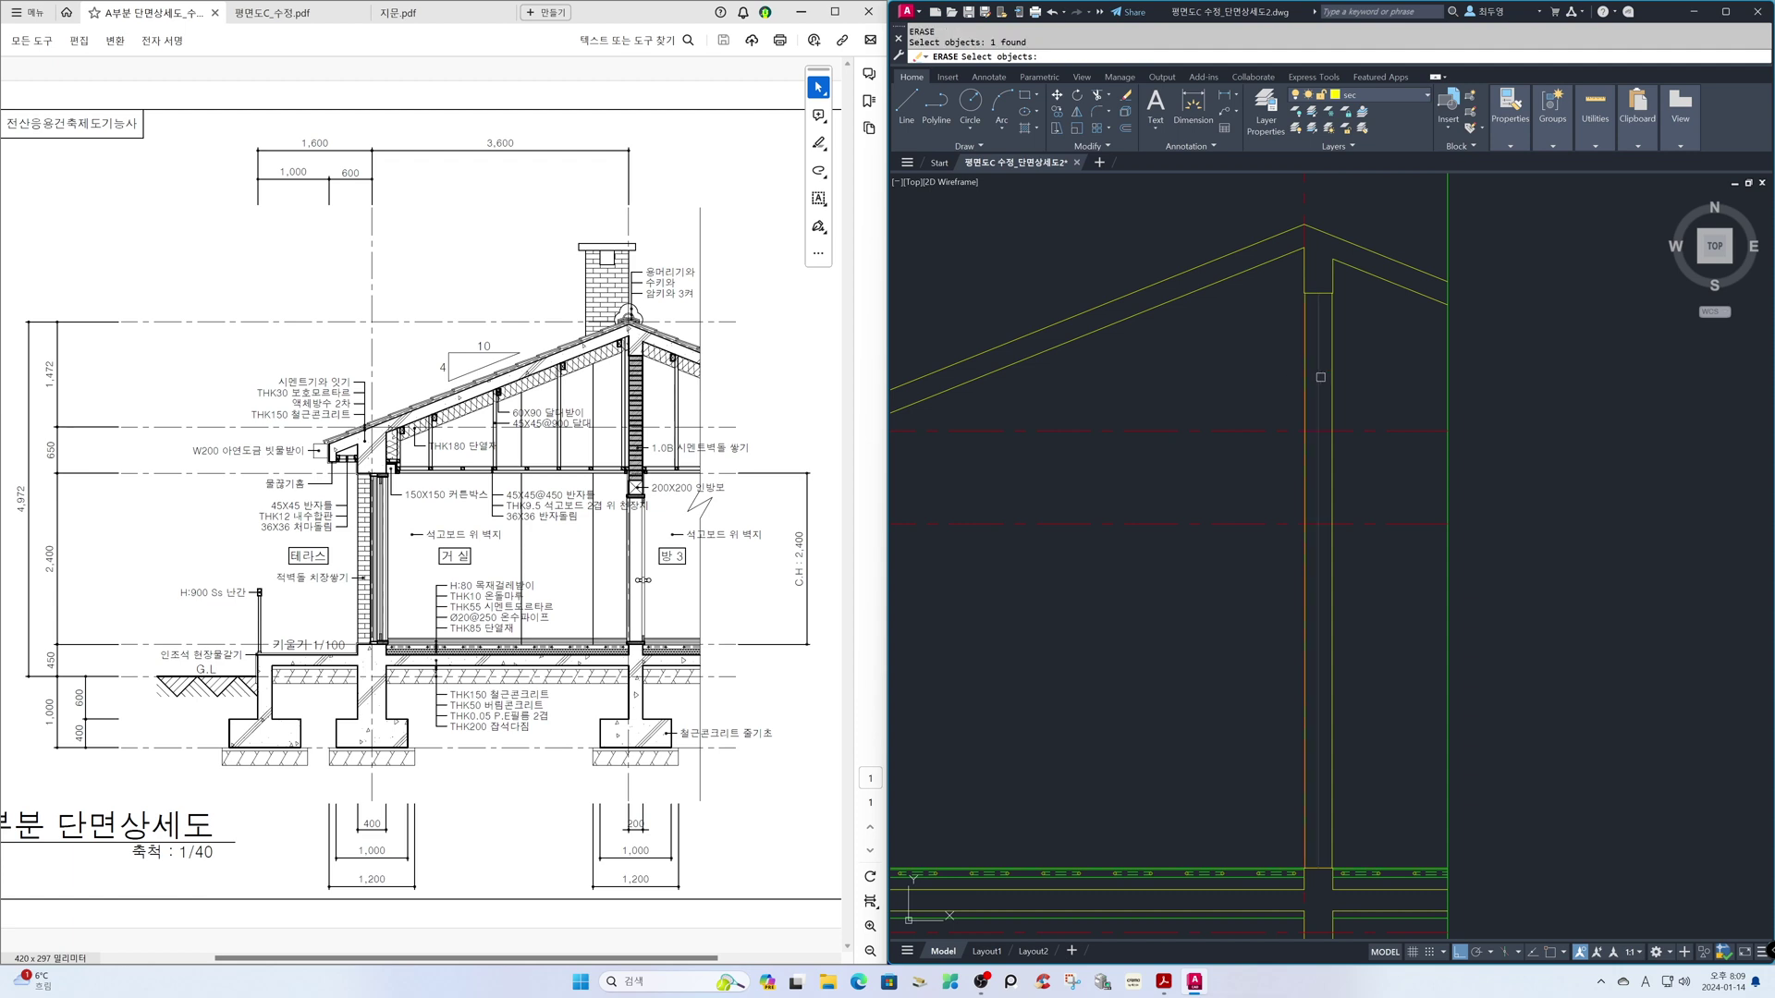
key("Return")
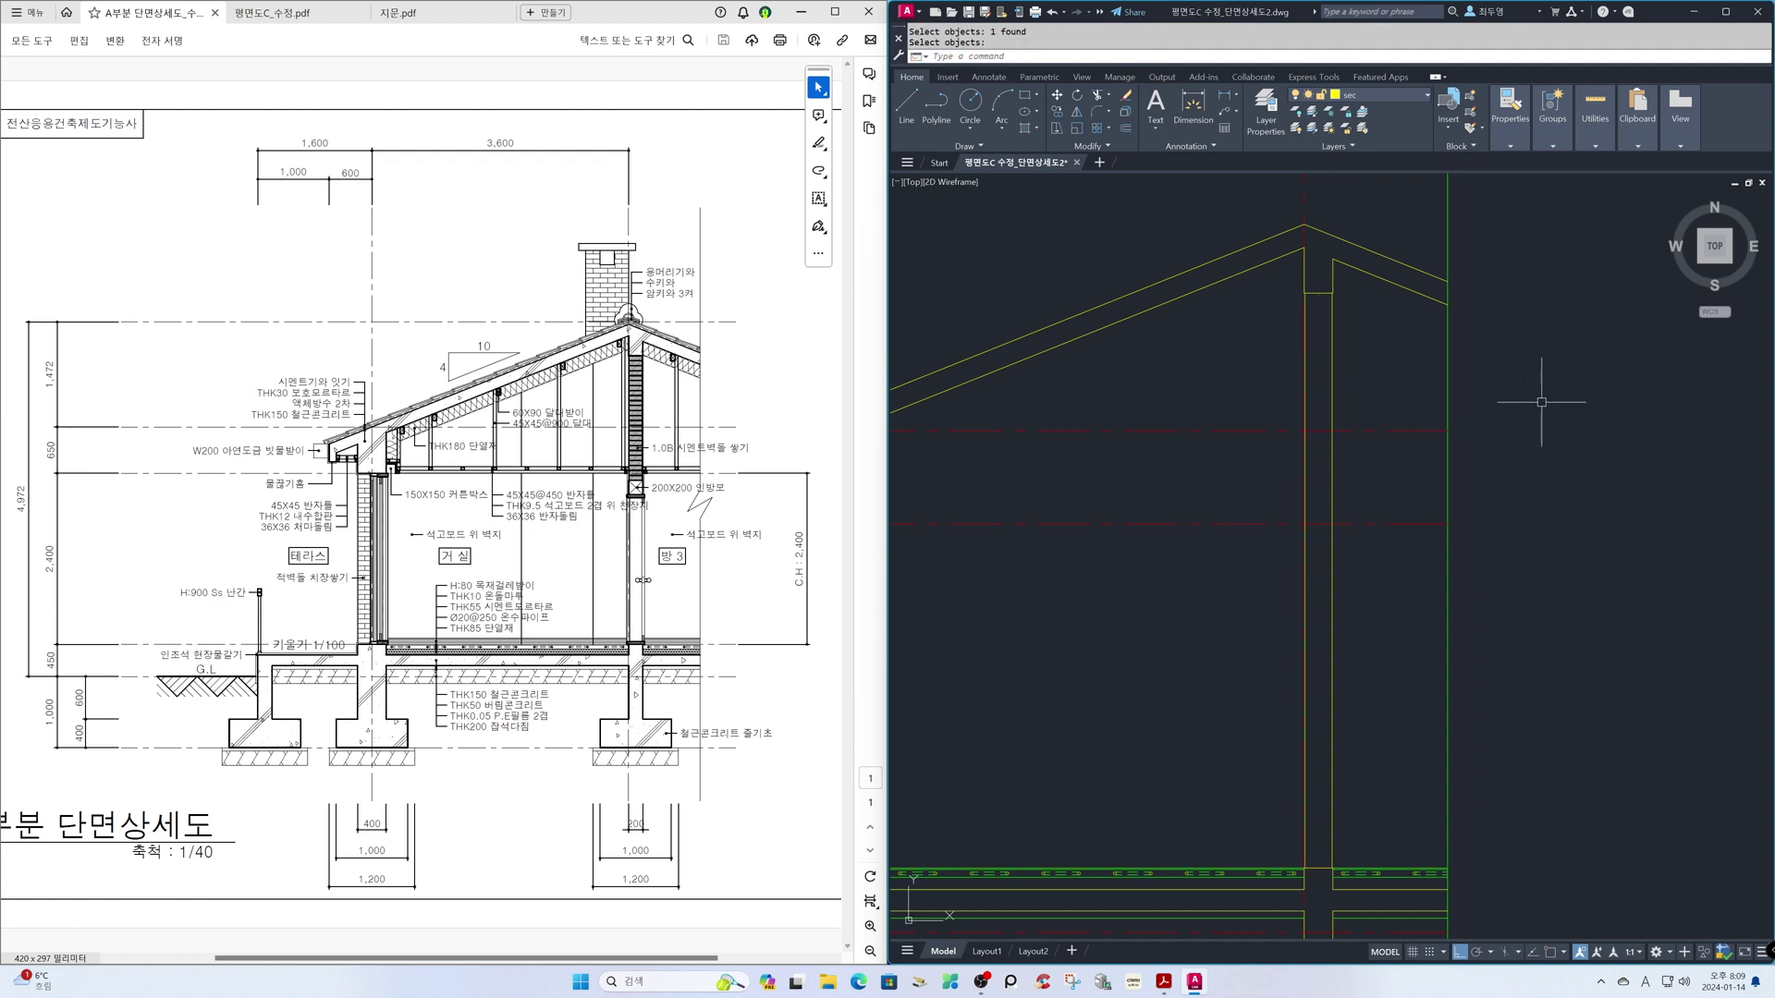
- Lock the cen and hat3 layers
type("z")
key("Return")
type("p")
key("Return")
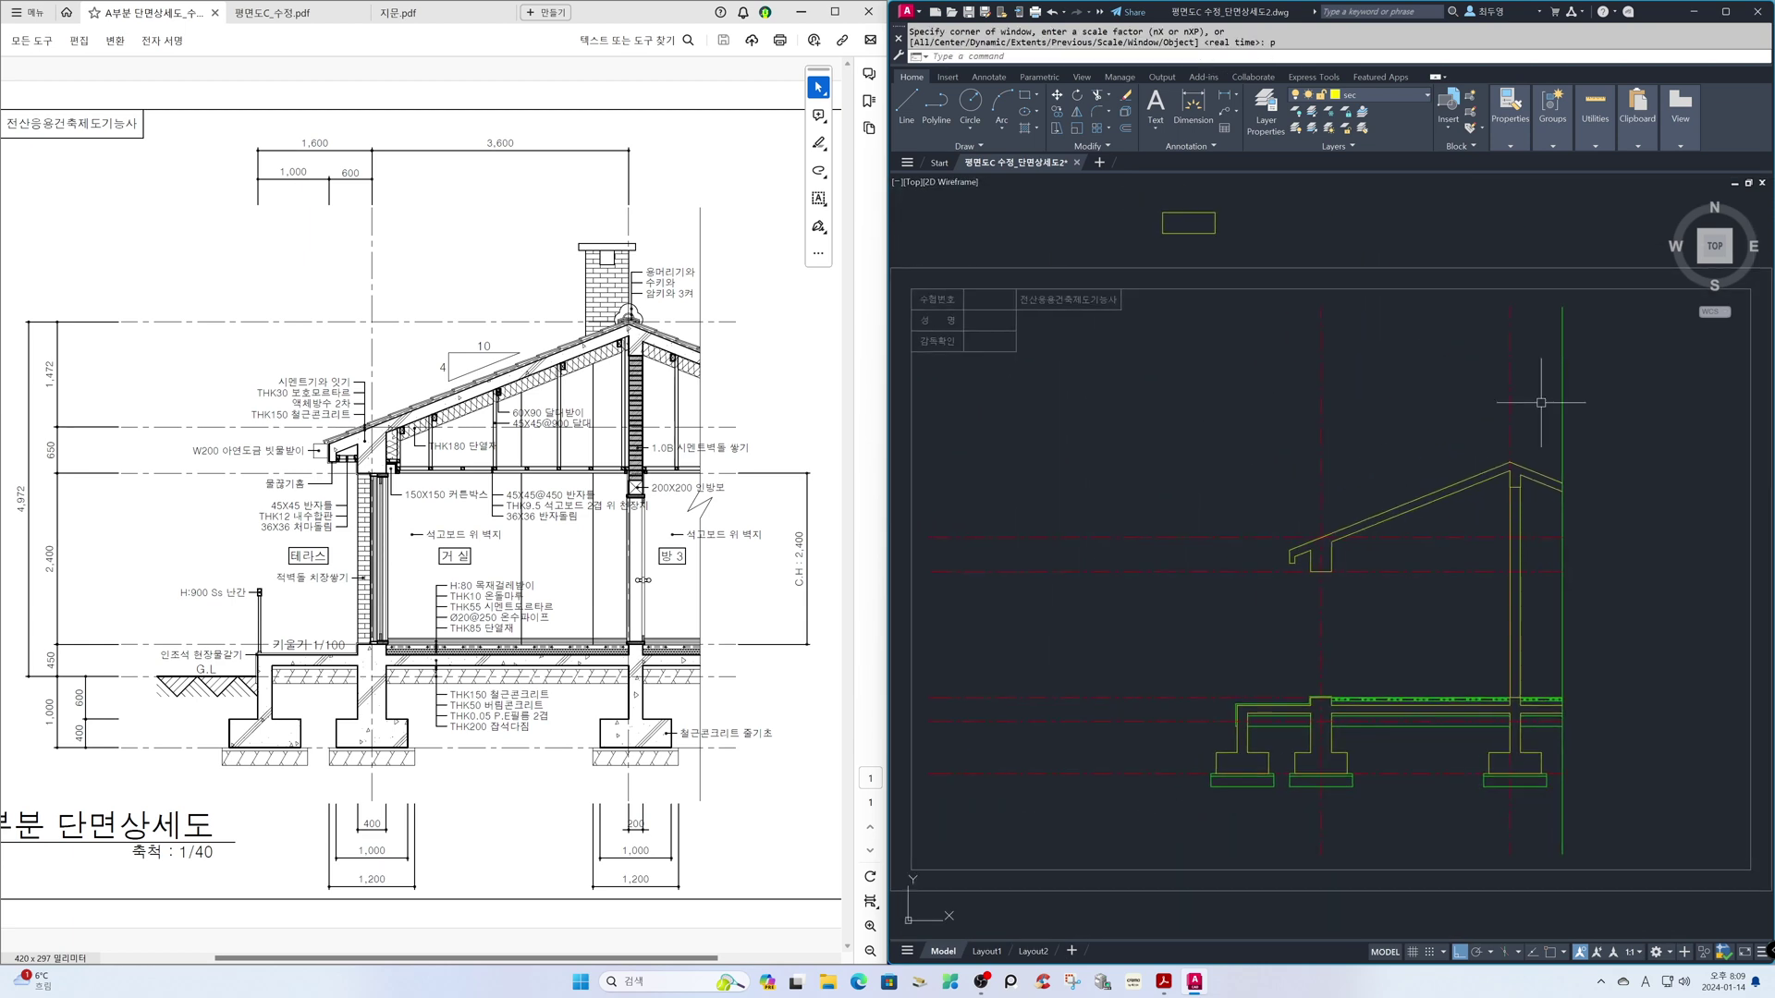
type("z")
key("Return")
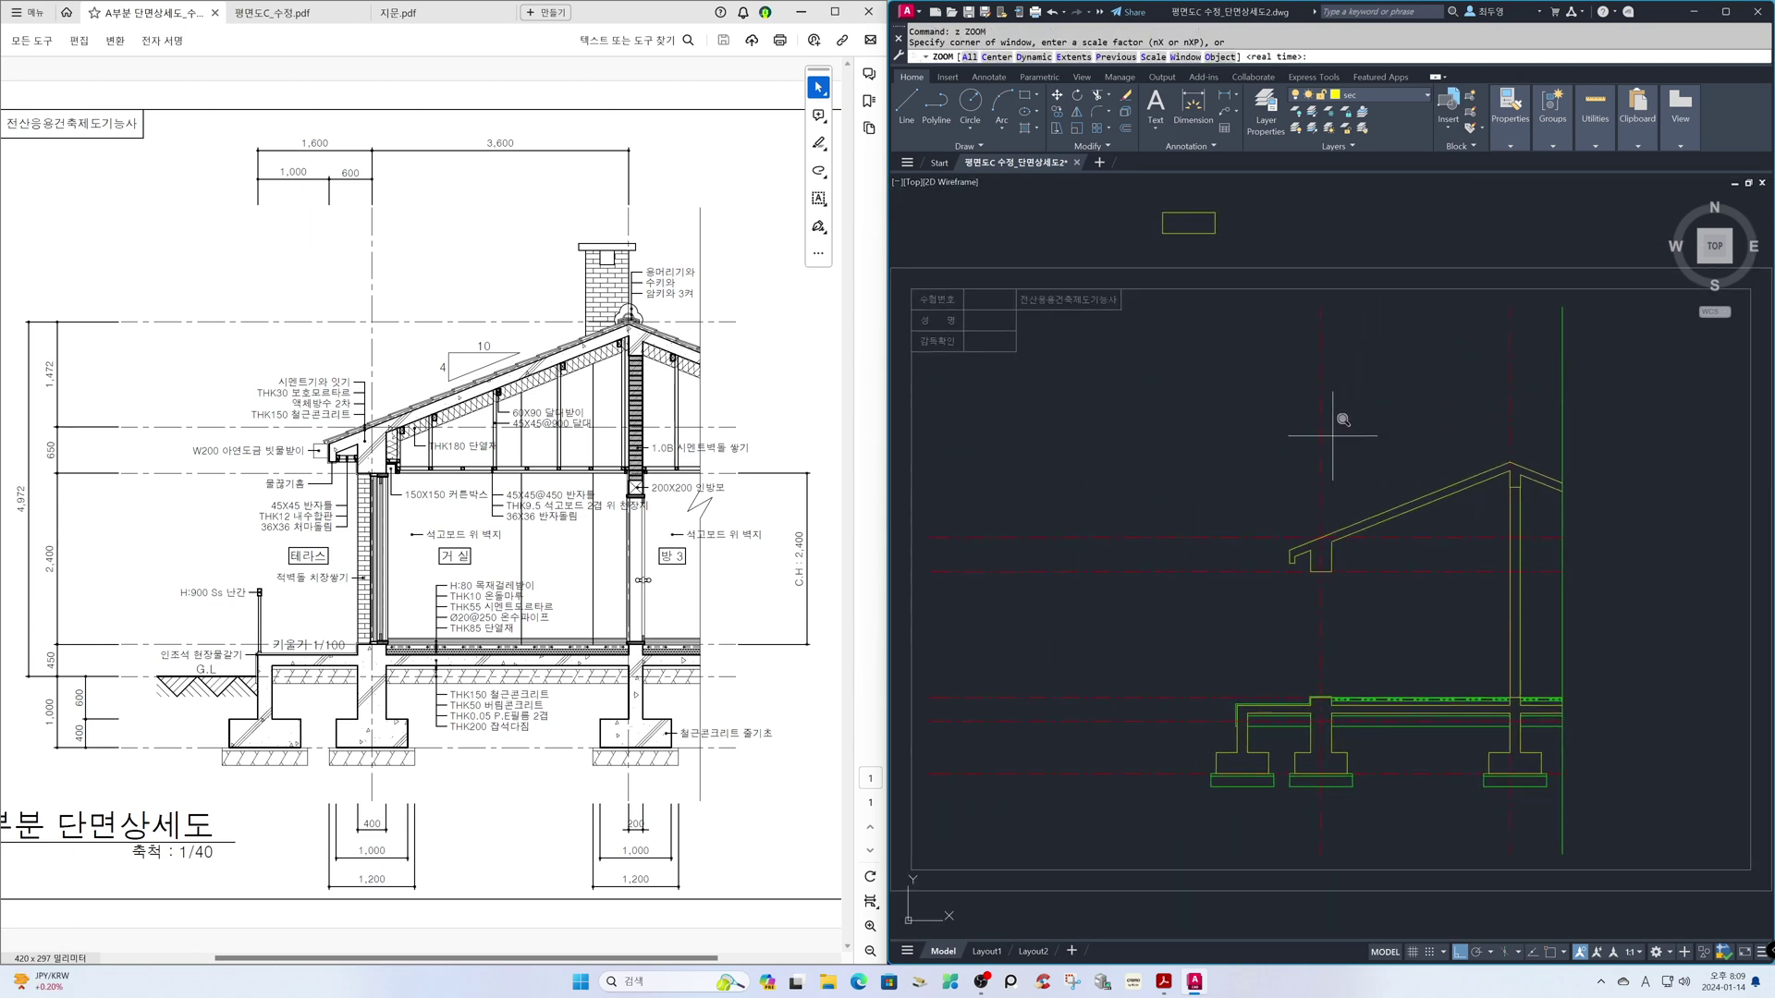
left_click(1294, 432)
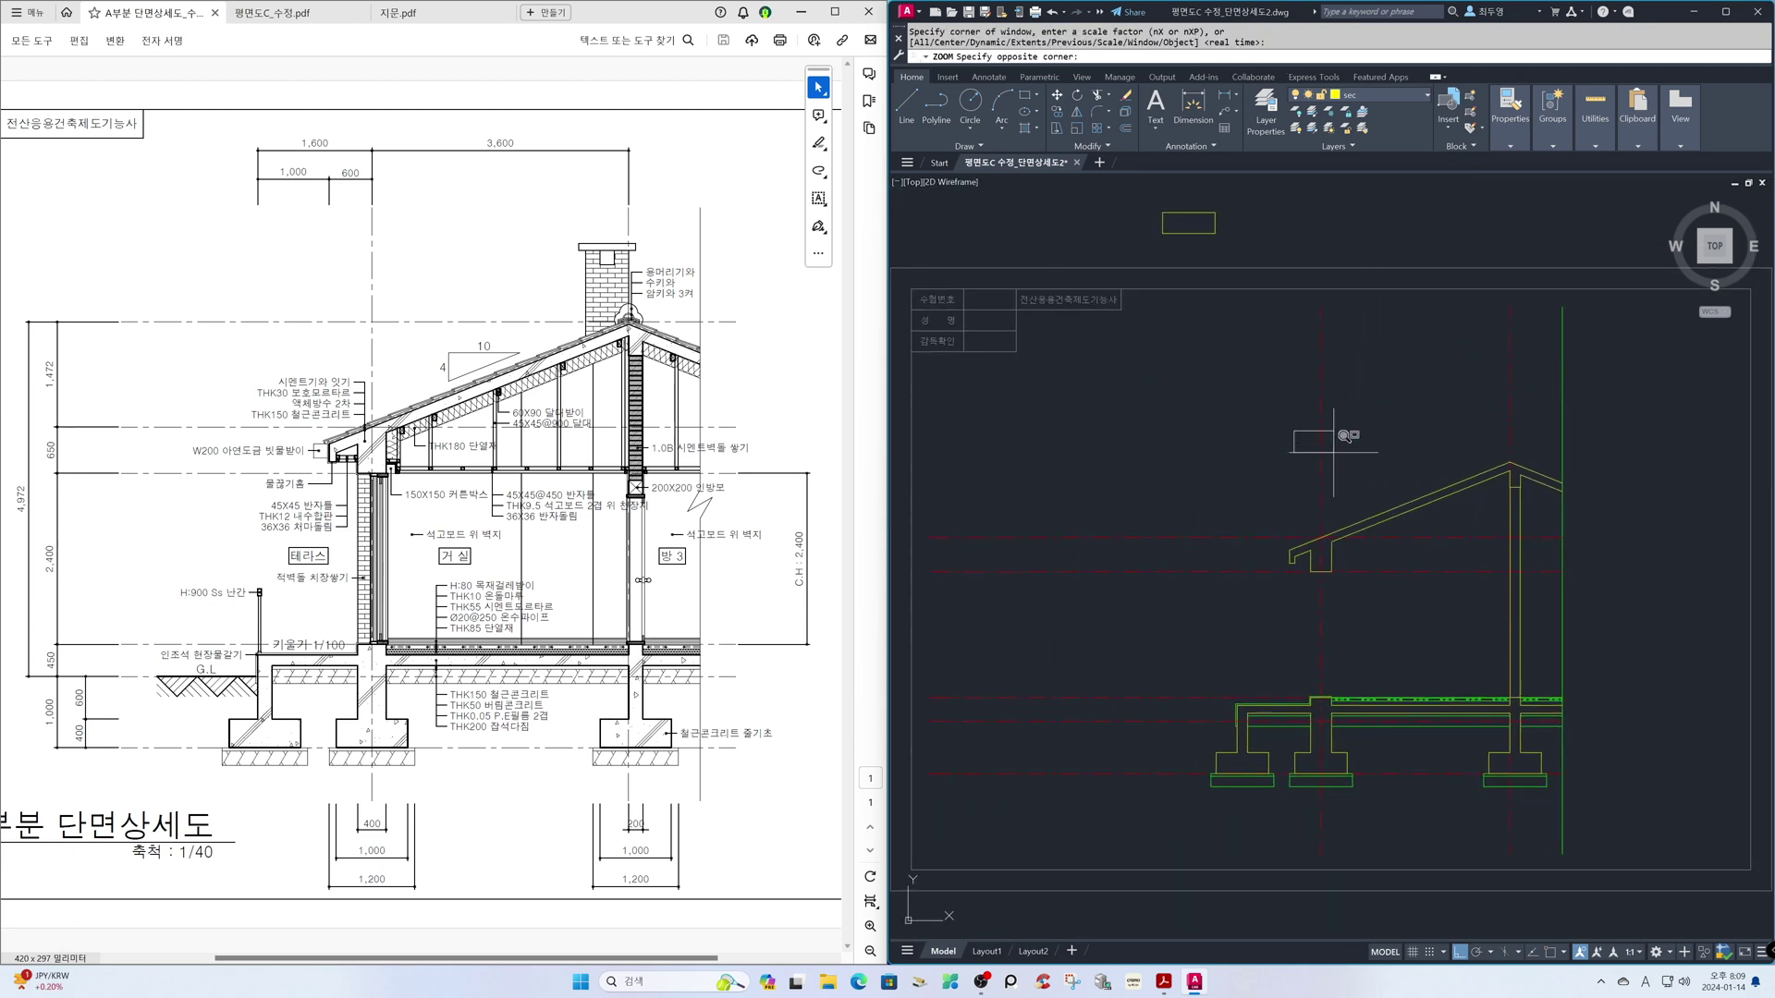
left_click(1598, 592)
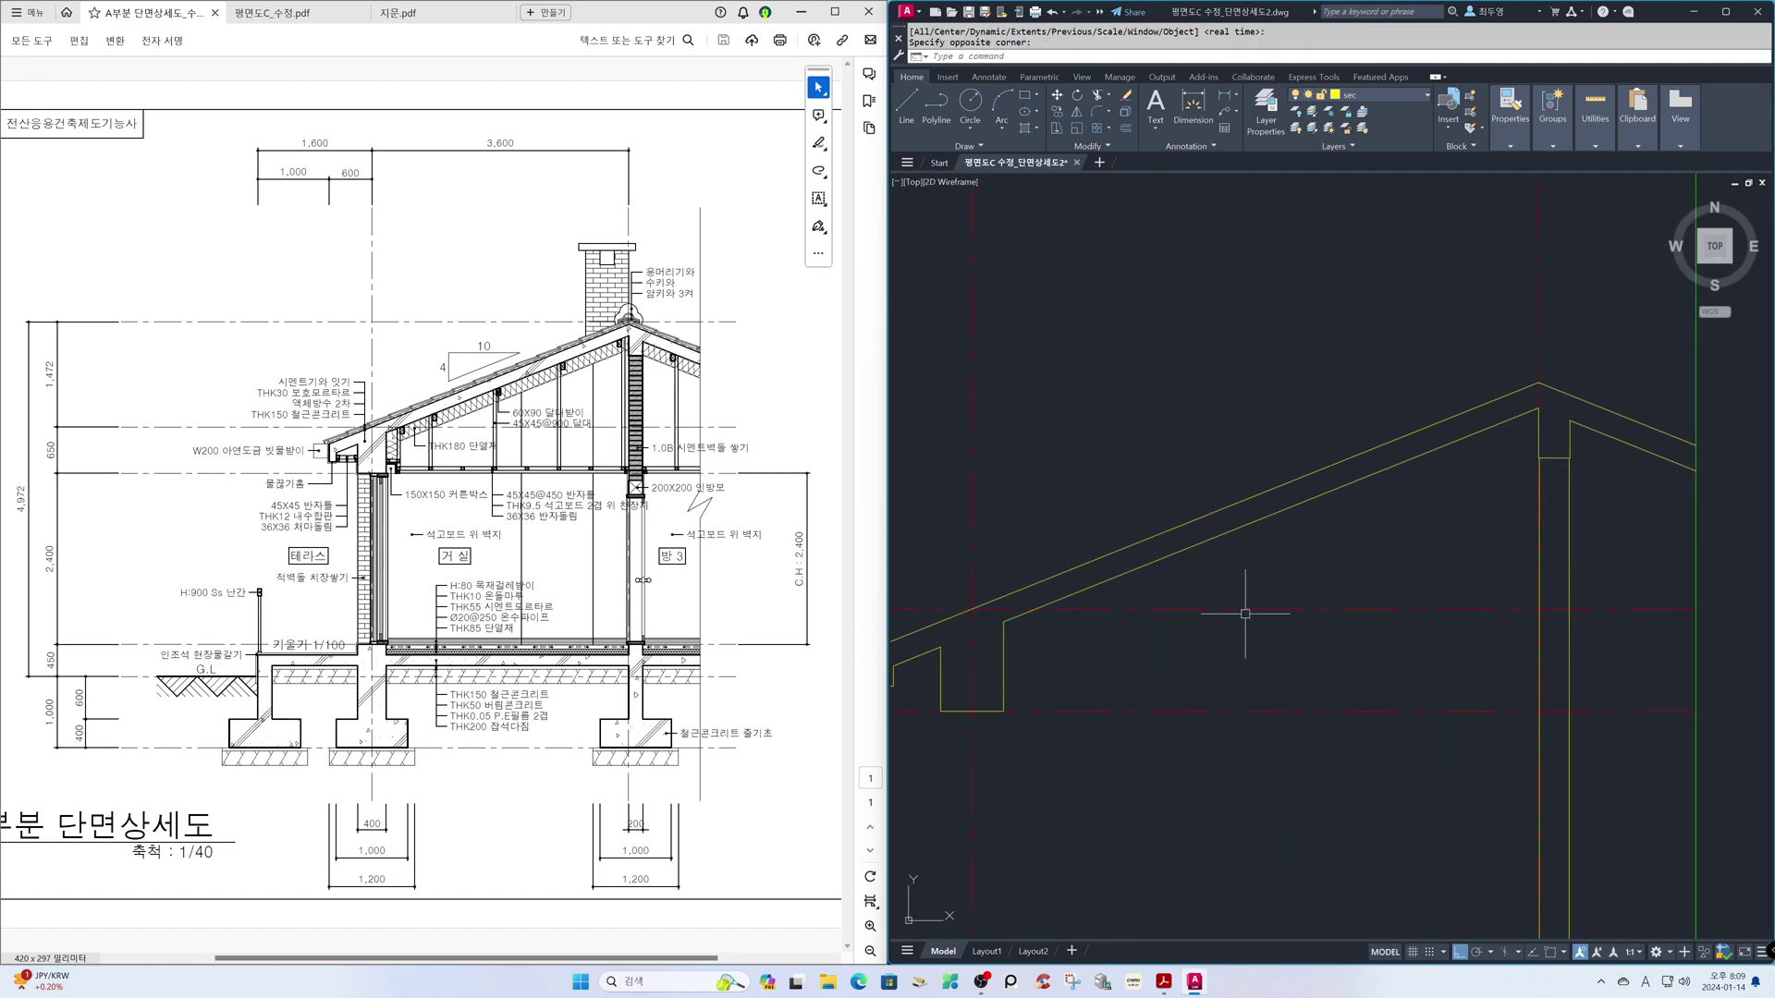
left_click(1399, 97)
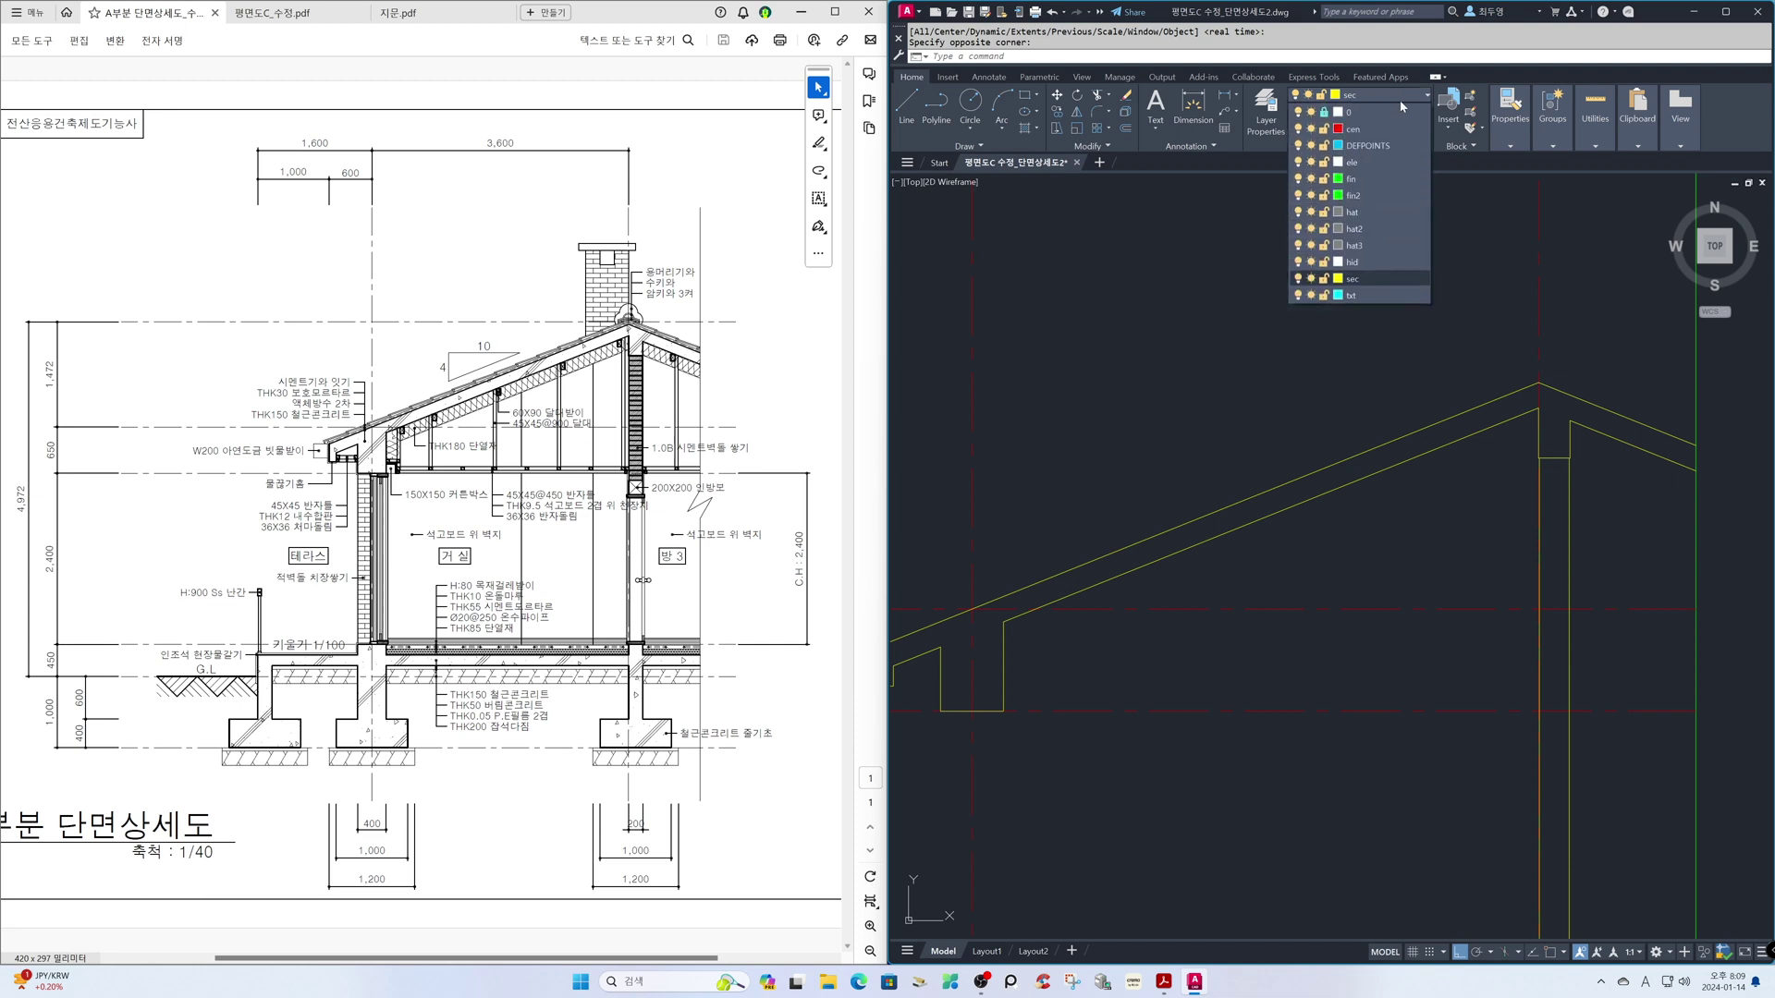
left_click(1324, 129)
left_click(1323, 245)
left_click(1063, 800)
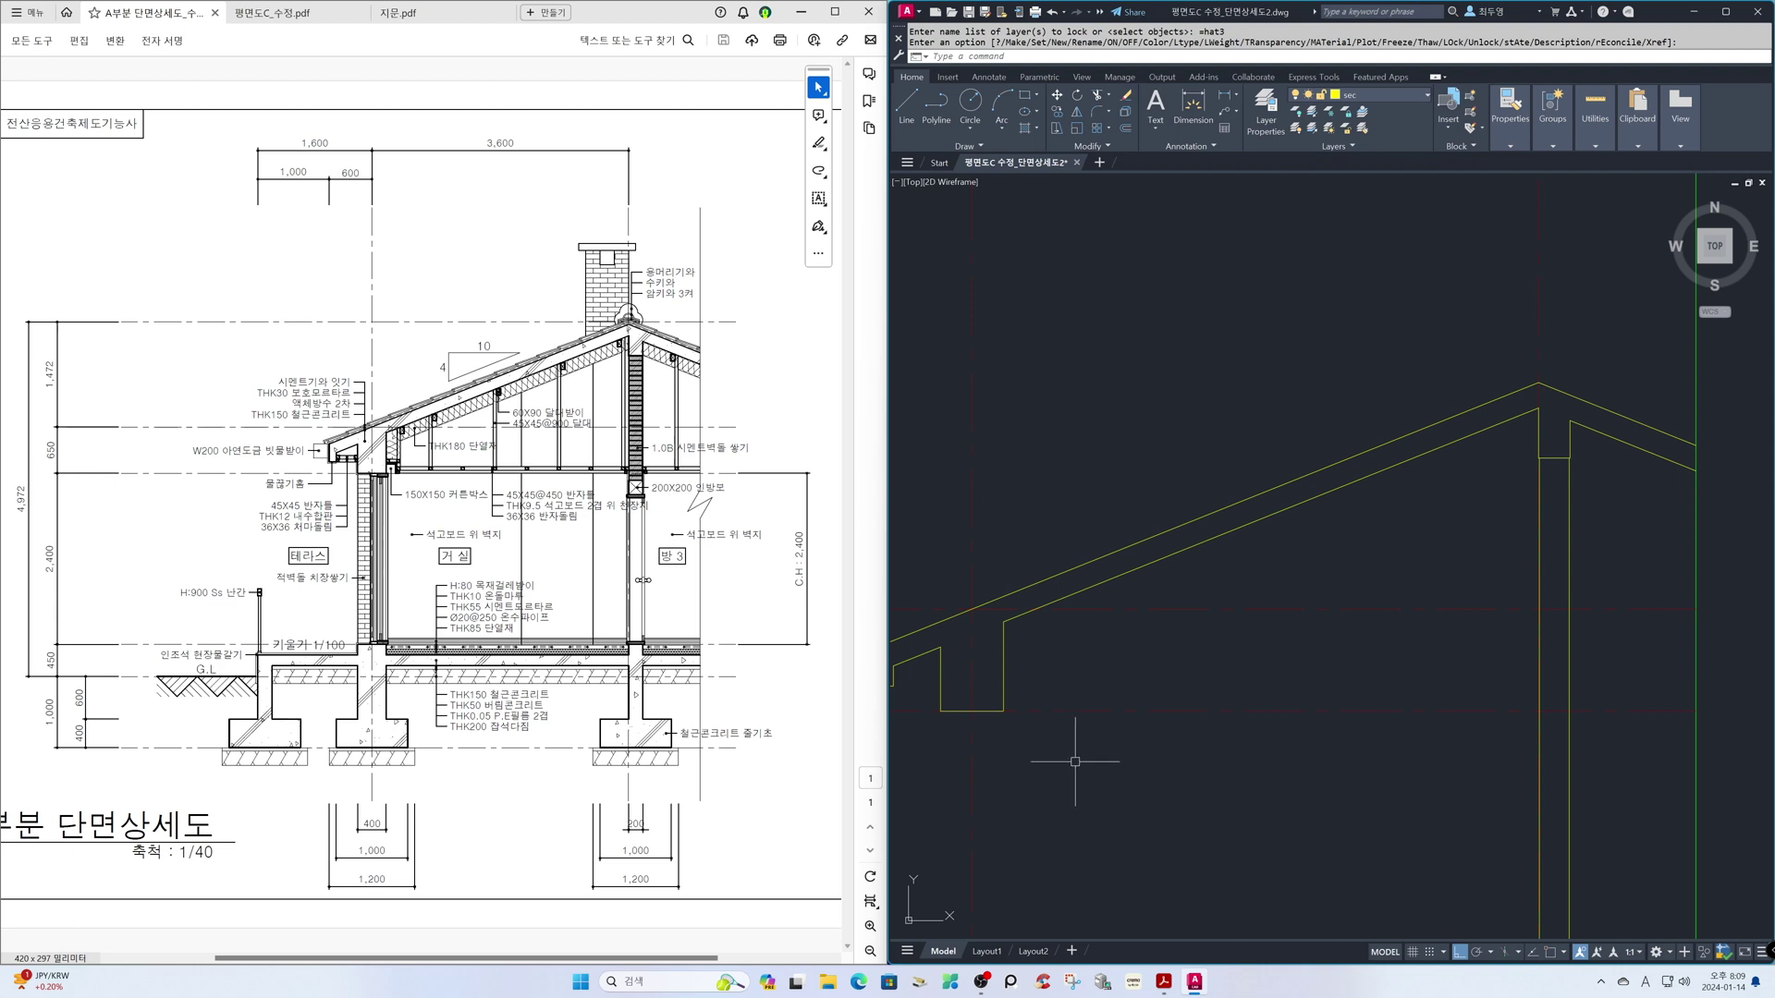
- Offset the room-side face of the beam near the eave 150 toward the room
type("r")
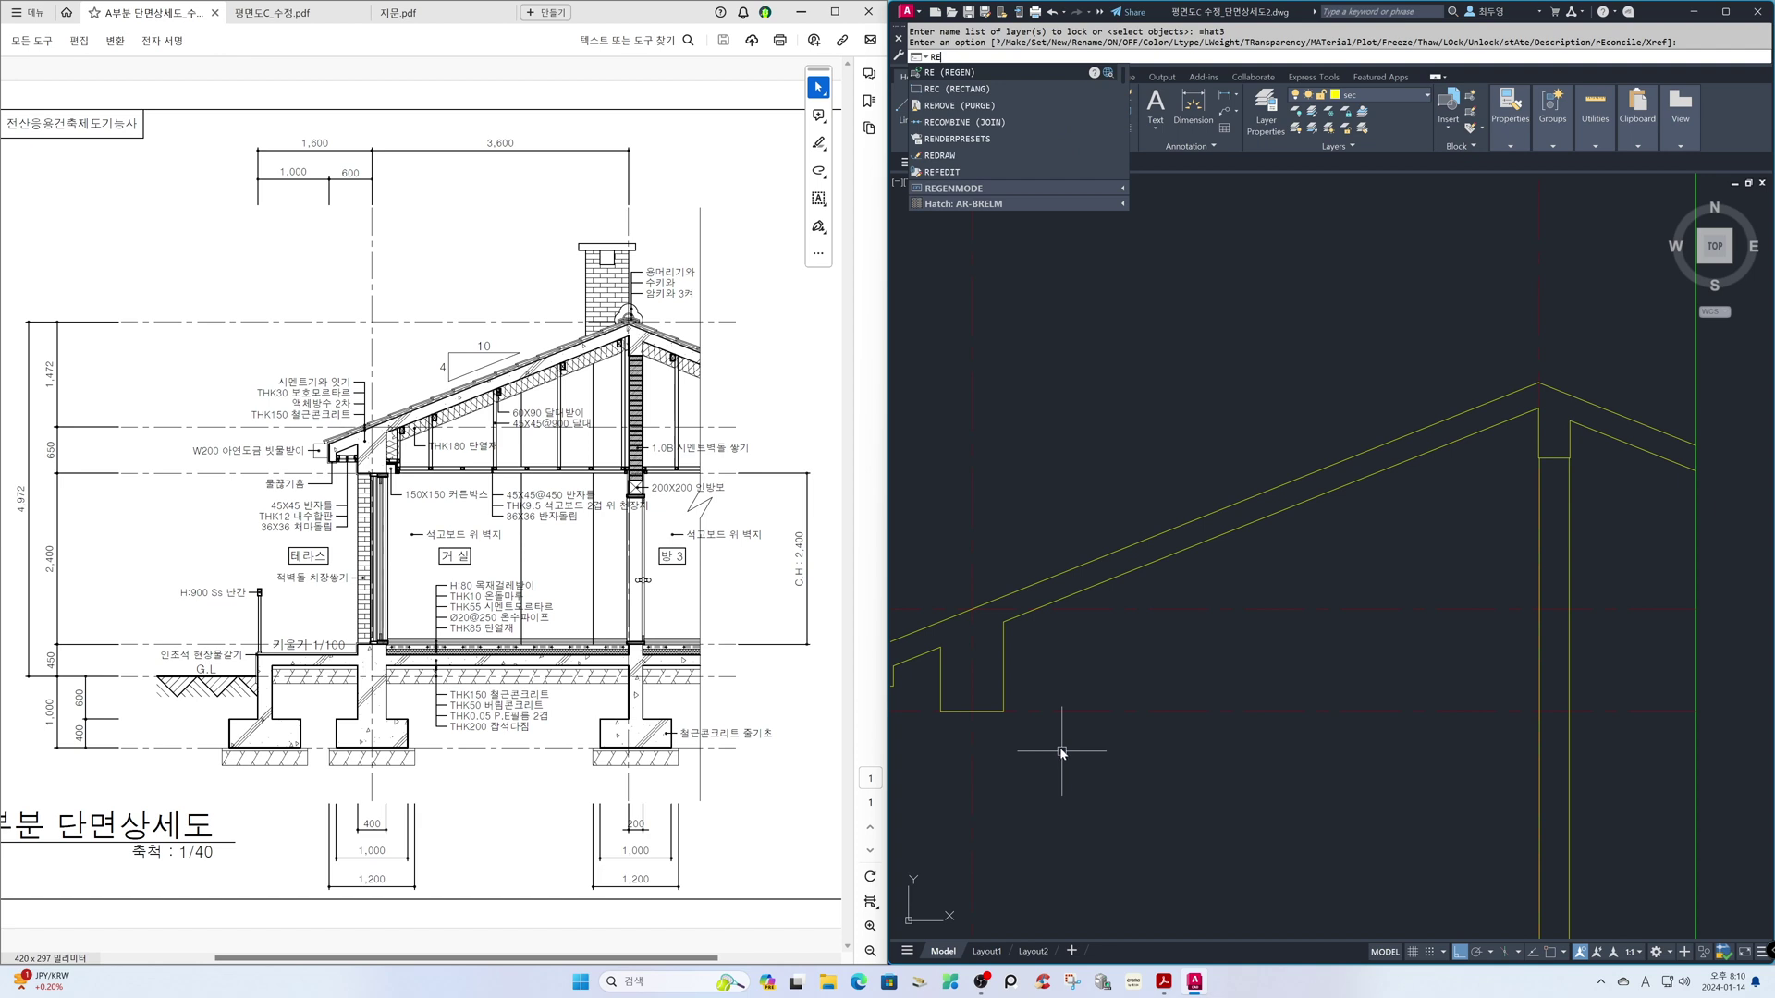
key("Escape")
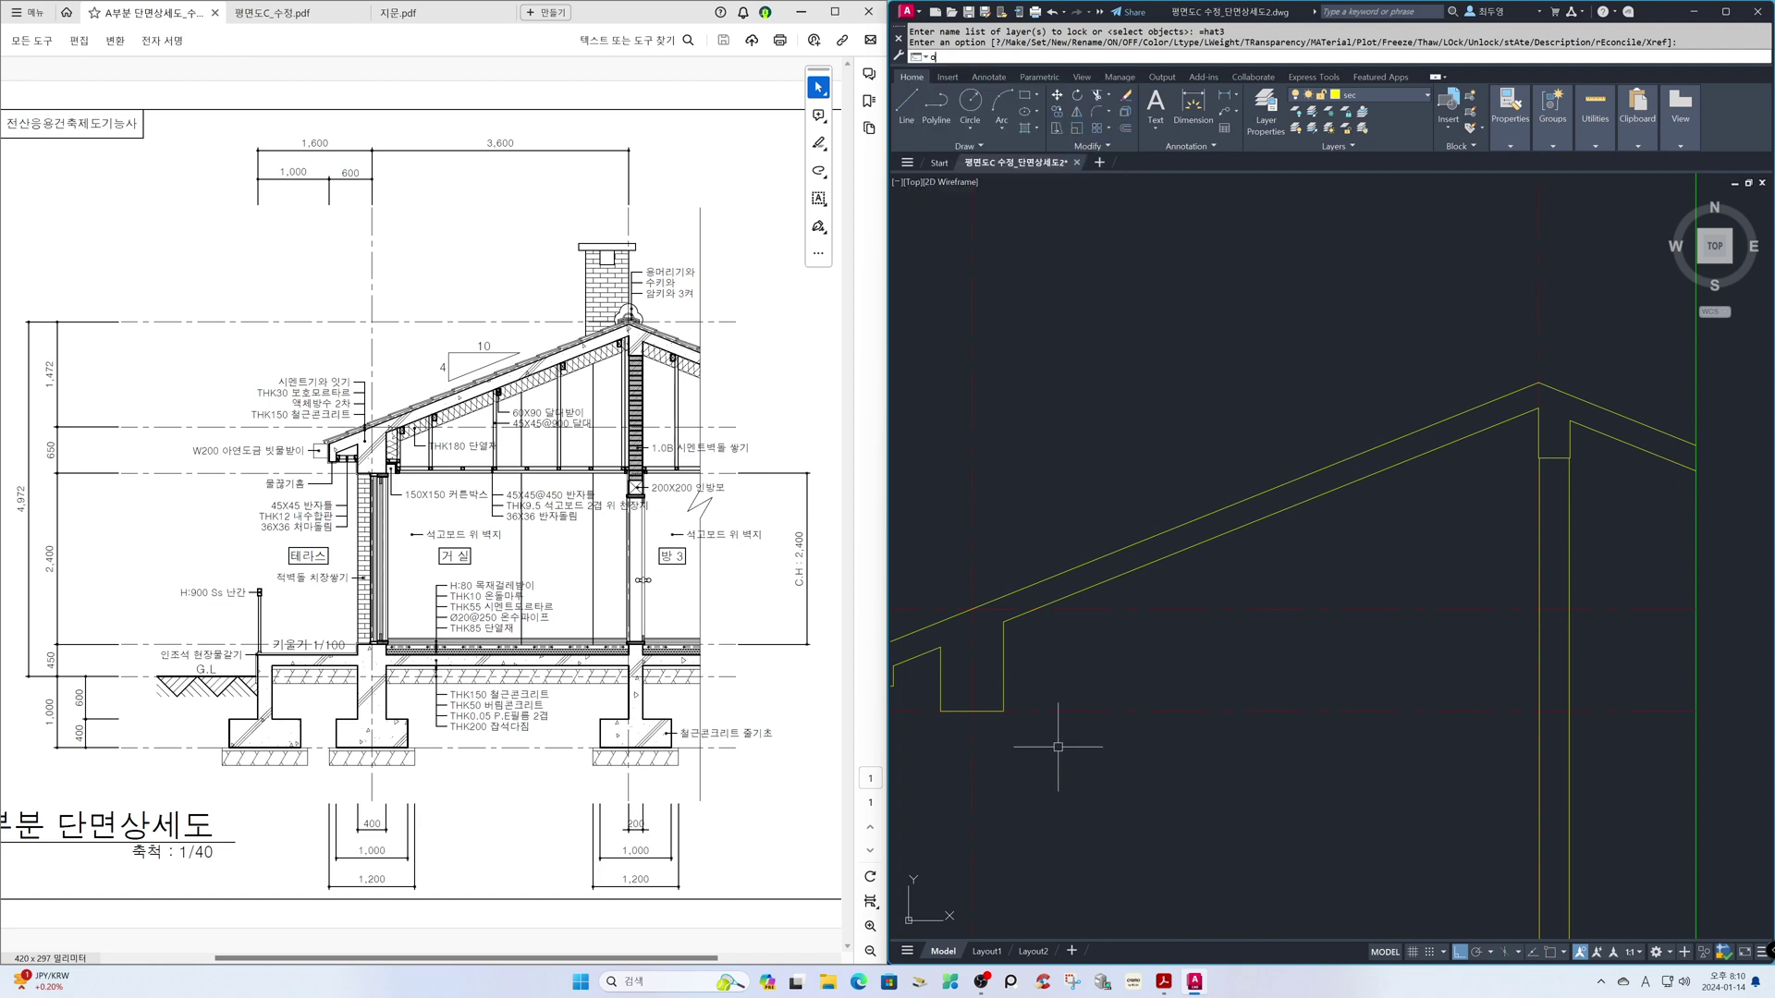
type("o")
key("Return")
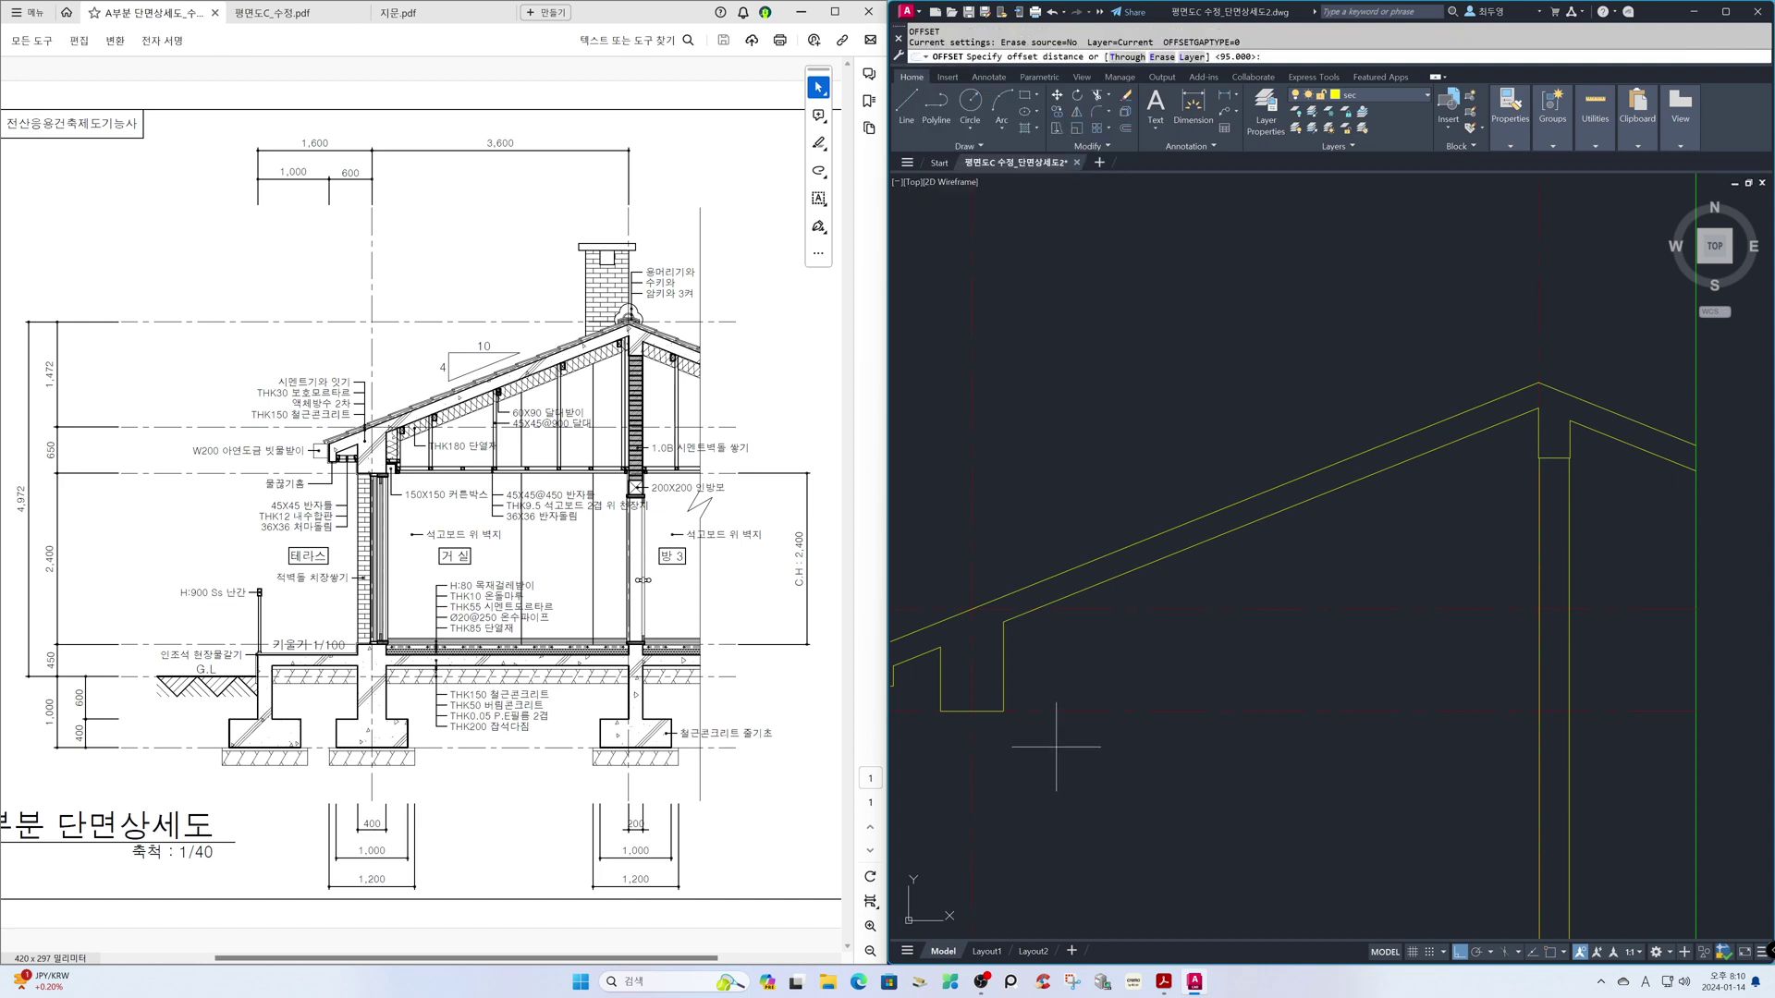
type("150")
key("Return")
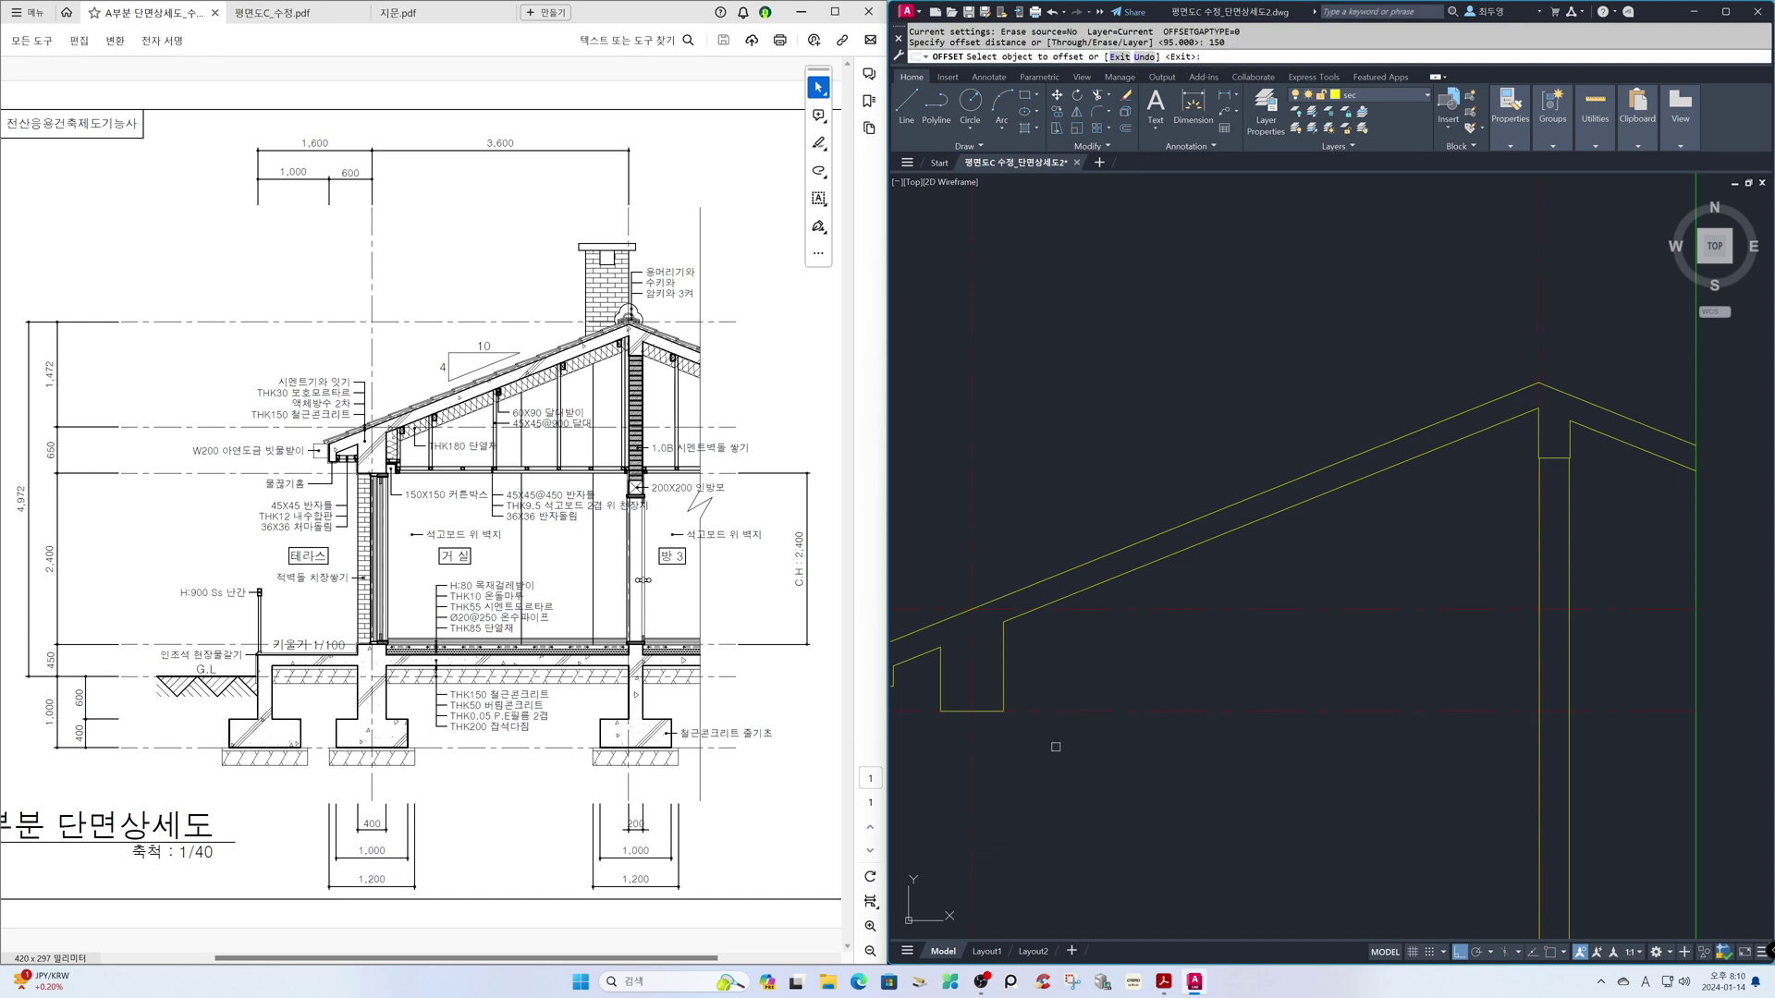
left_click(1005, 693)
left_click(1034, 707)
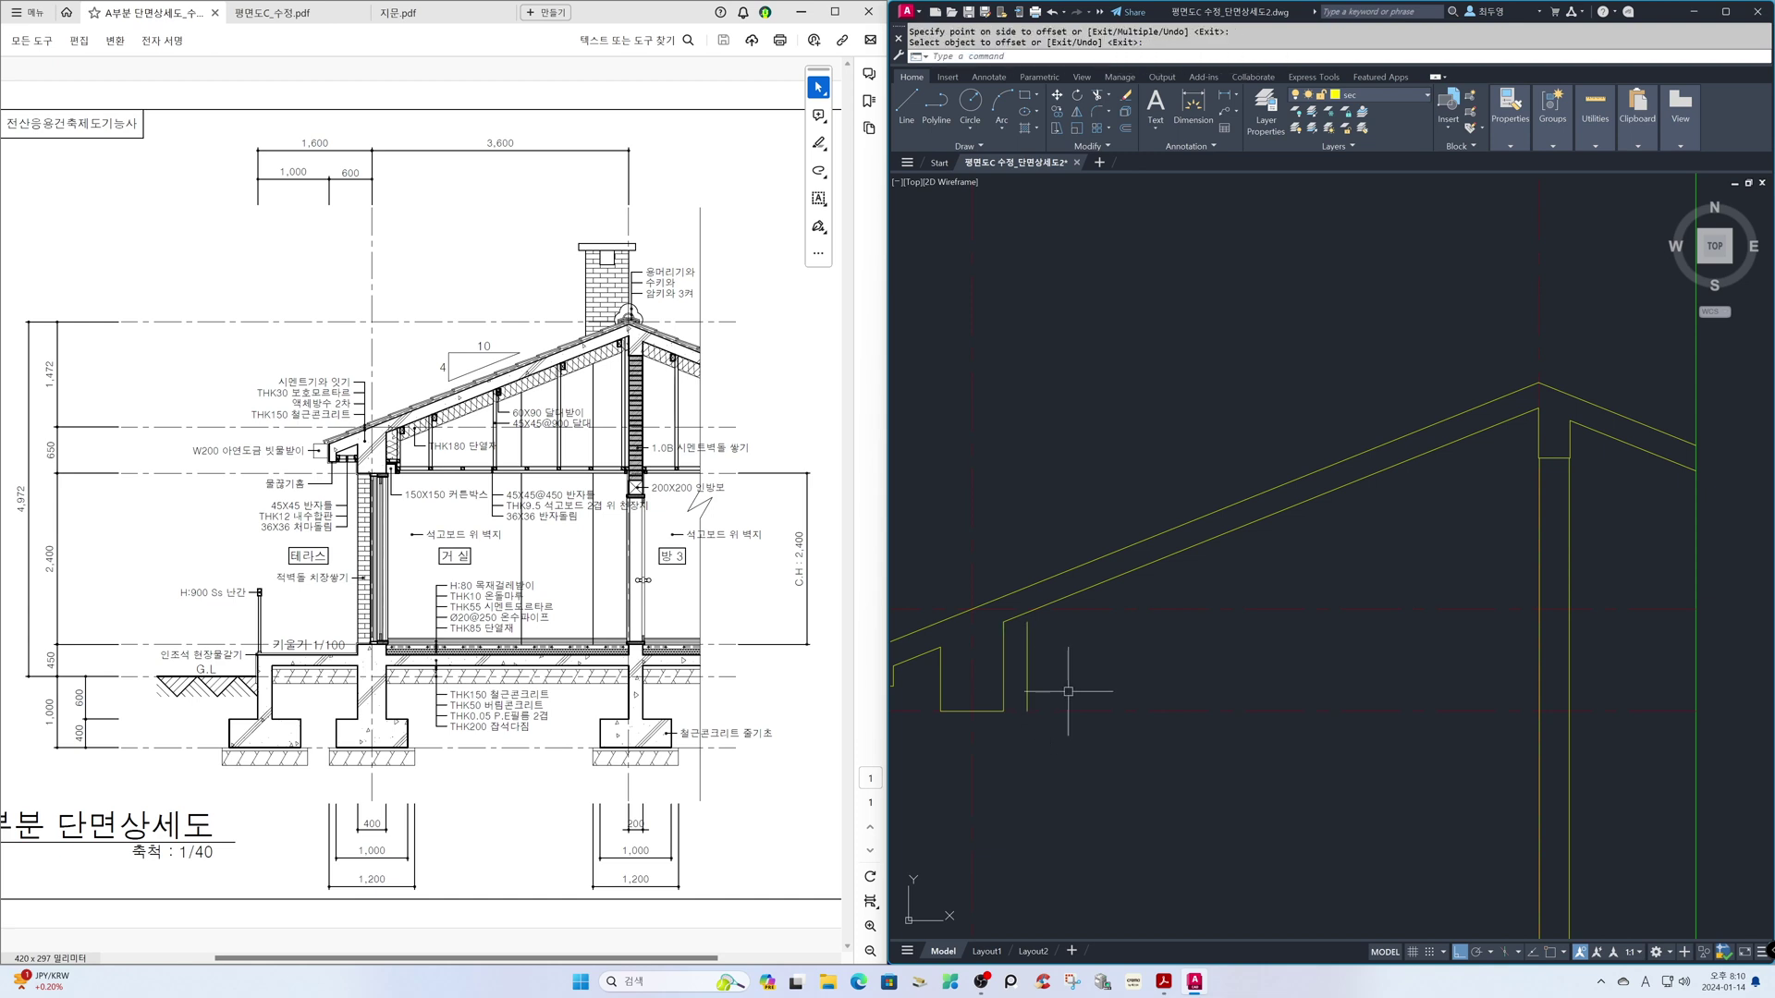
- Draw a horizontal line from the eave beam's lower room-side corner to the lower end of the 150 offset line
key("Return")
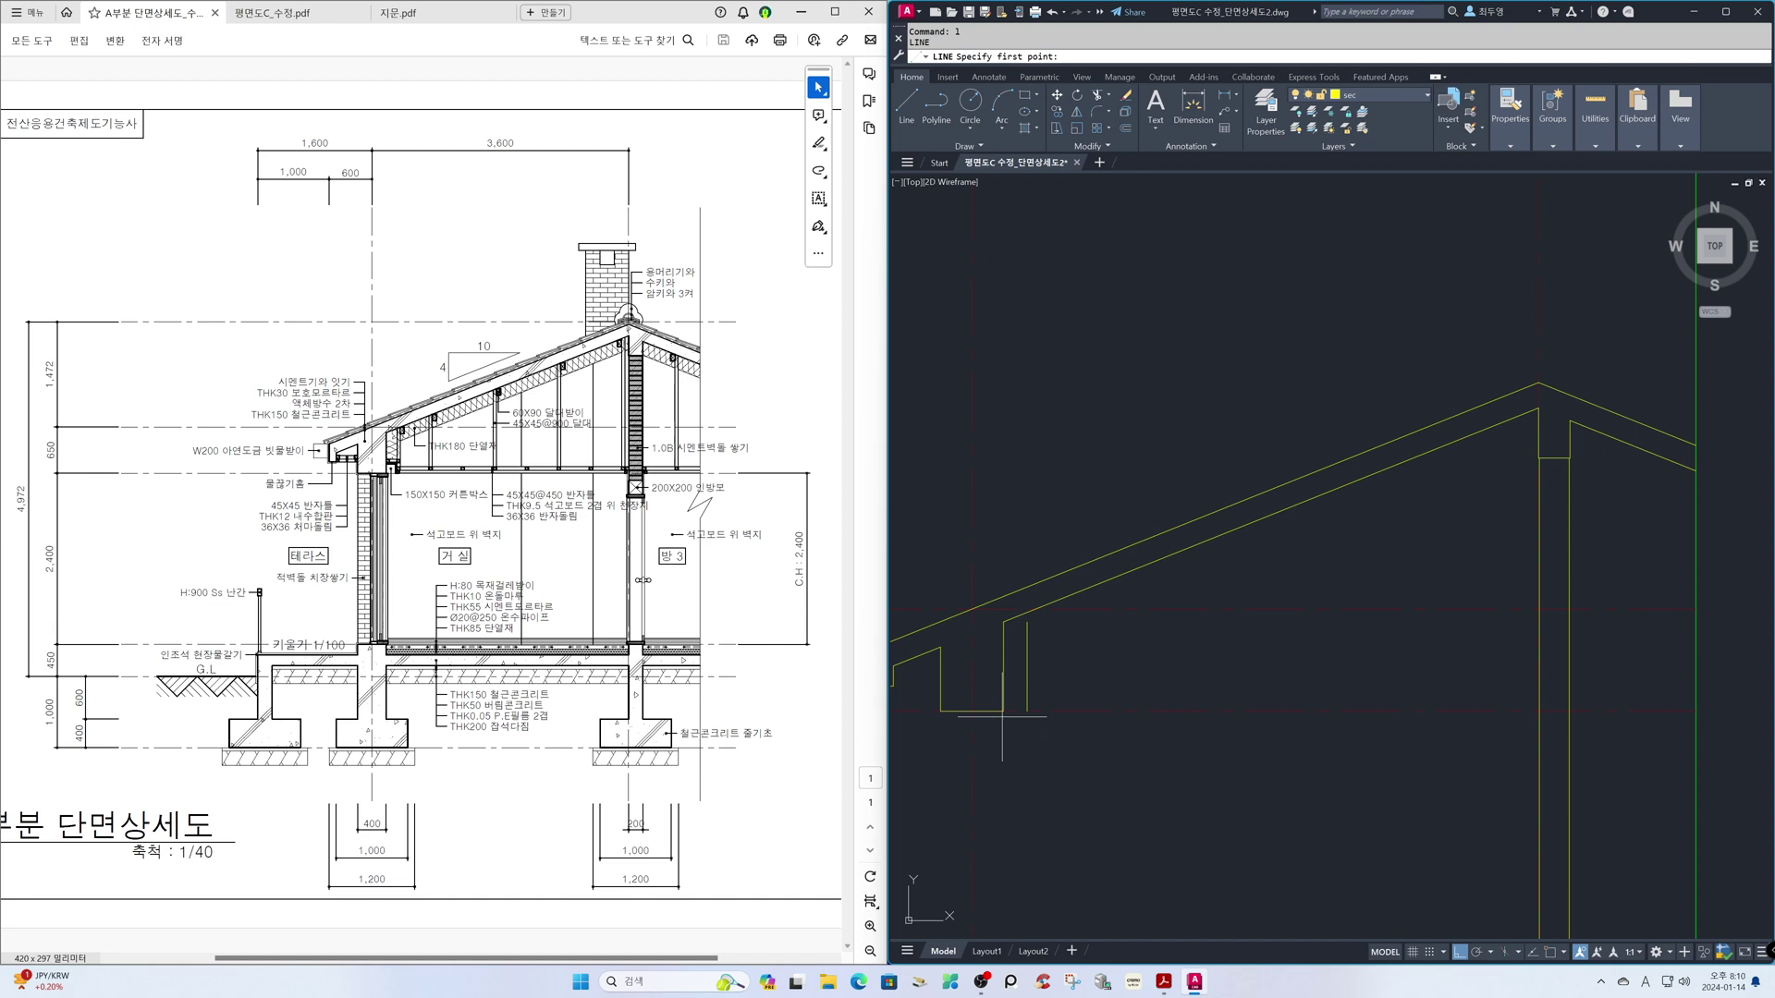
left_click(1004, 712)
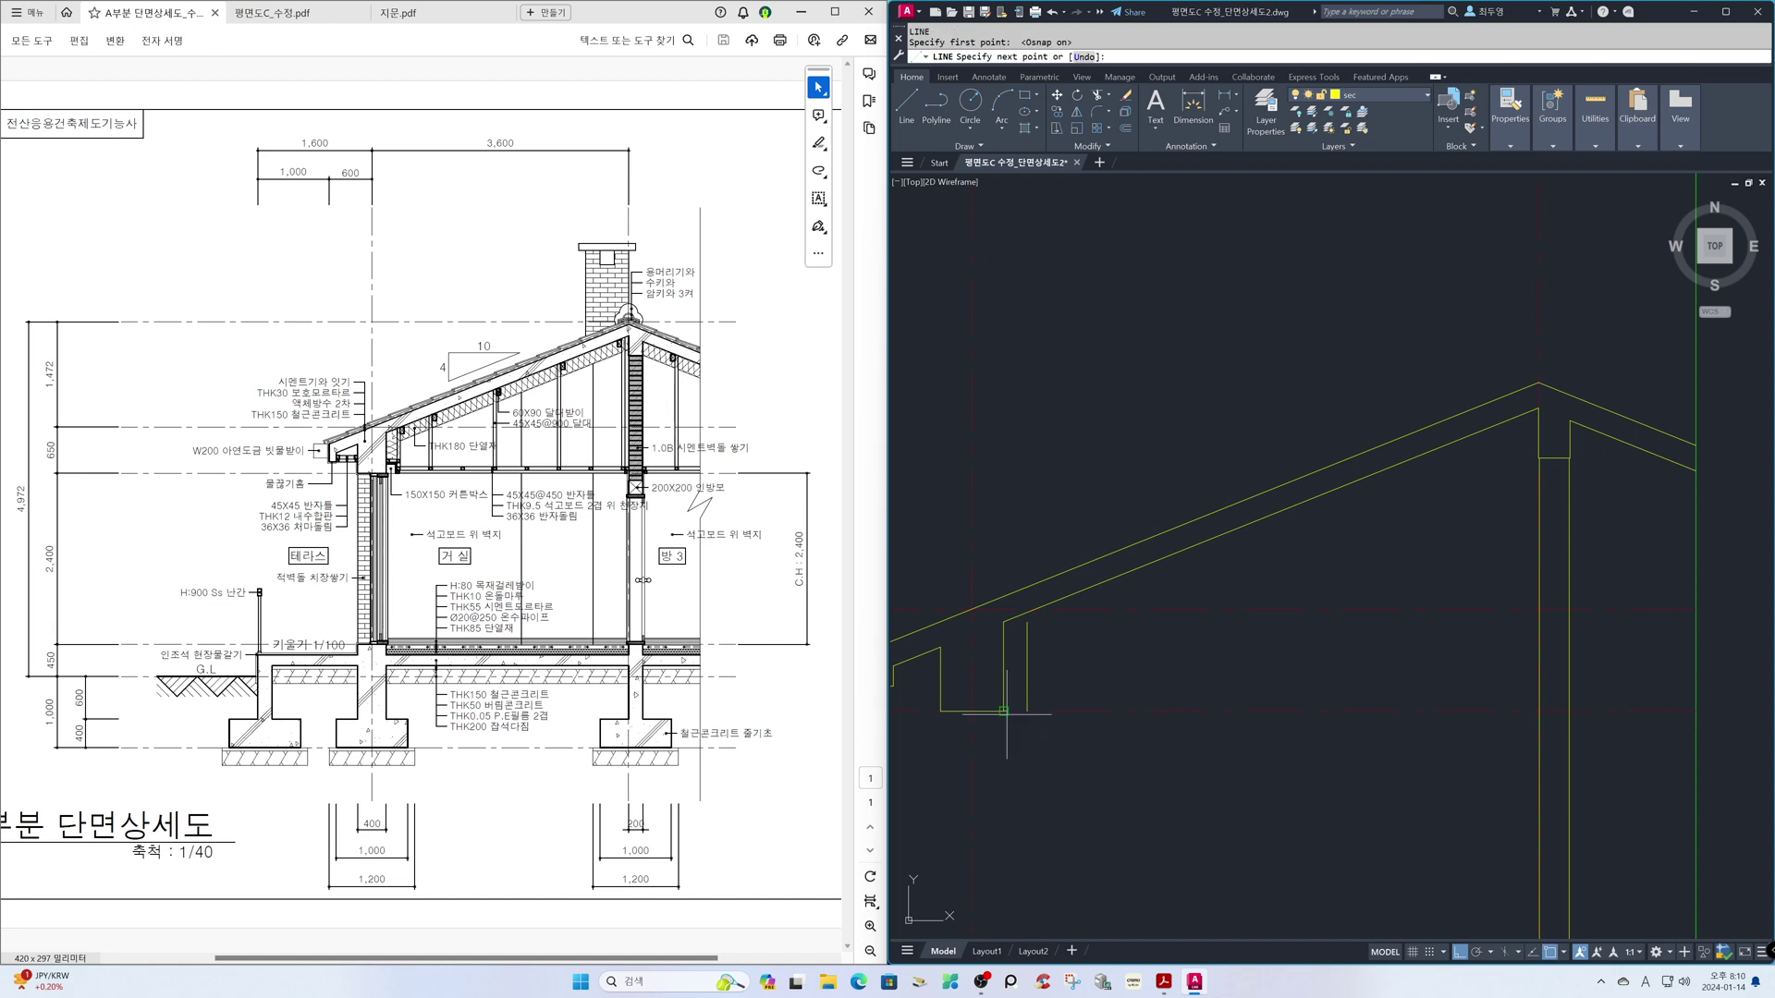
left_click(1032, 713)
key("Return")
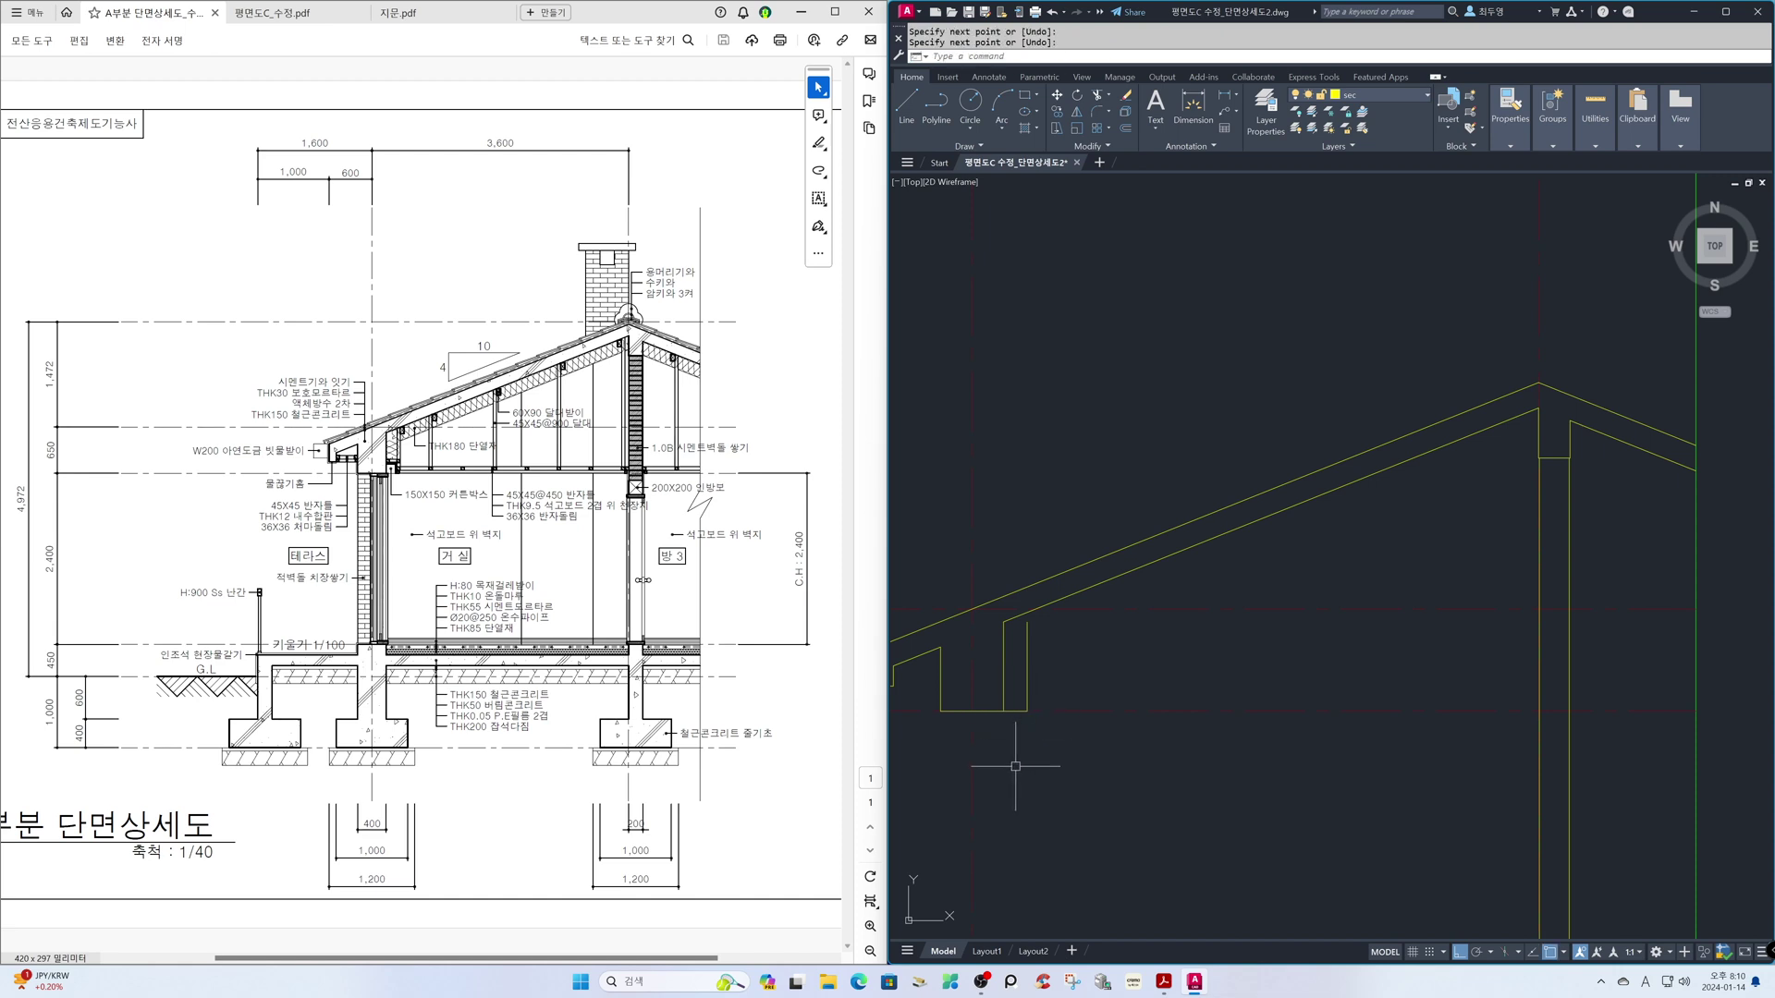
- Move the horizontal line at the foot of the eave beam 150 straight up to form the curtain box top
type("z")
key("Return")
left_click(933, 586)
left_click(1077, 733)
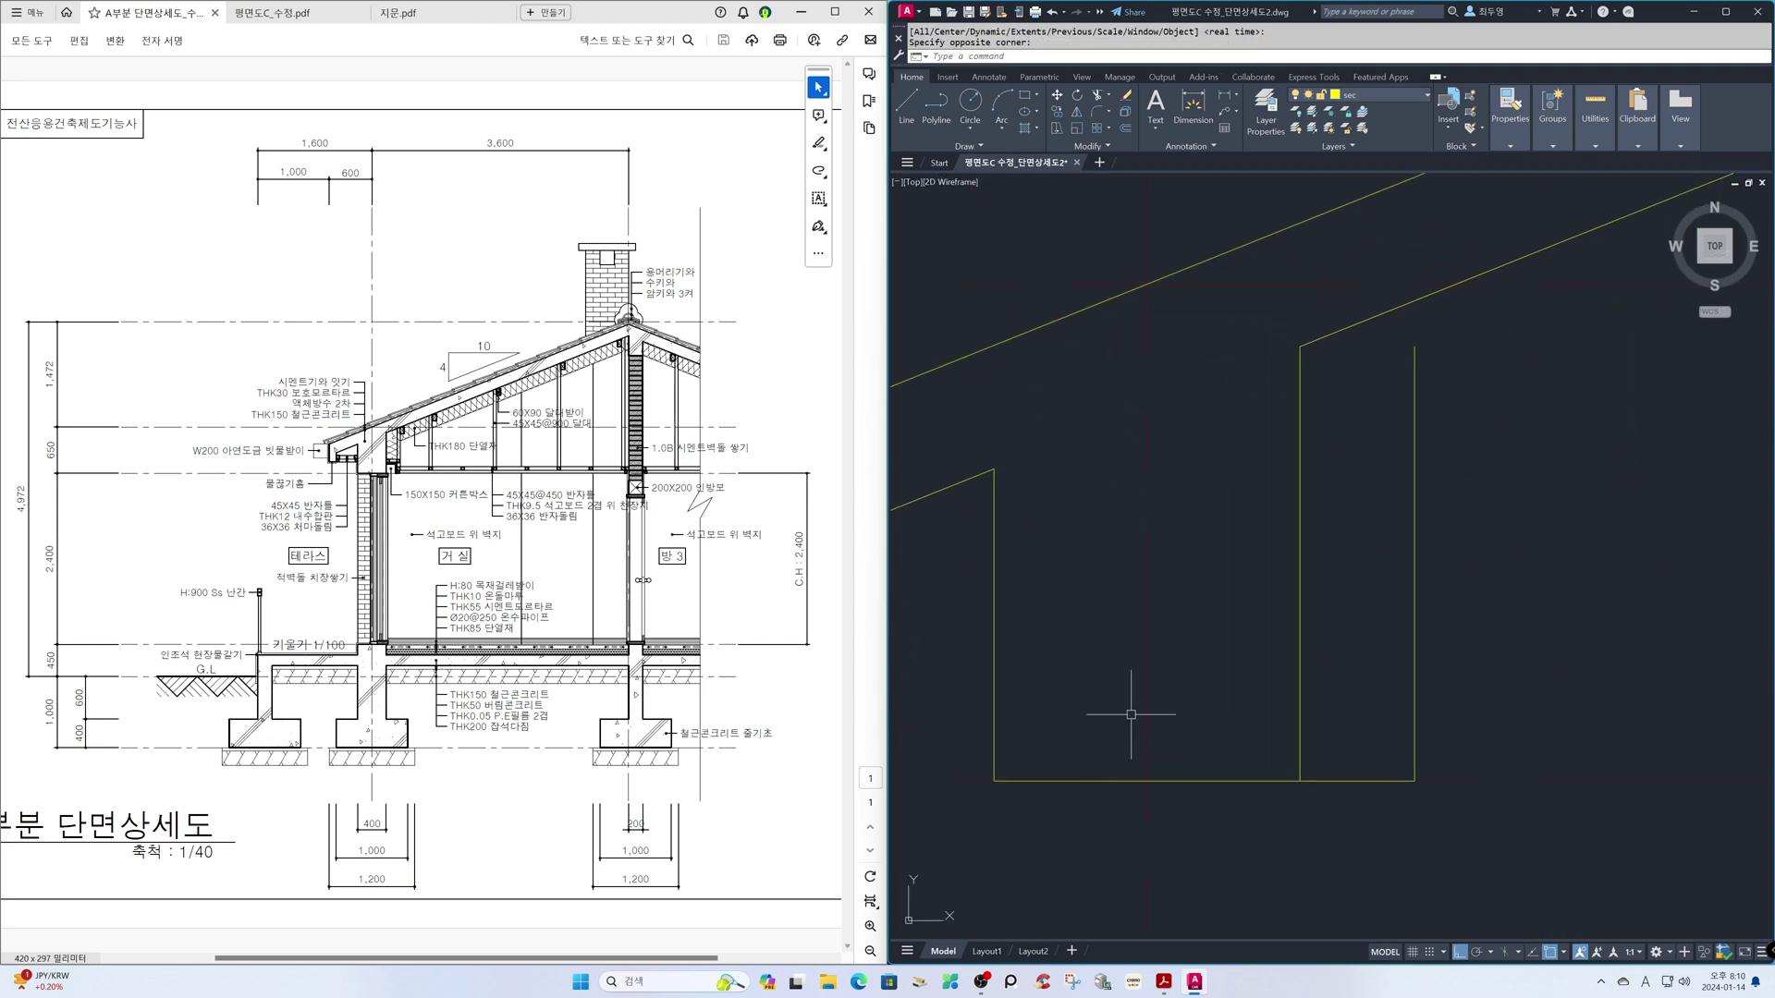
key("Return")
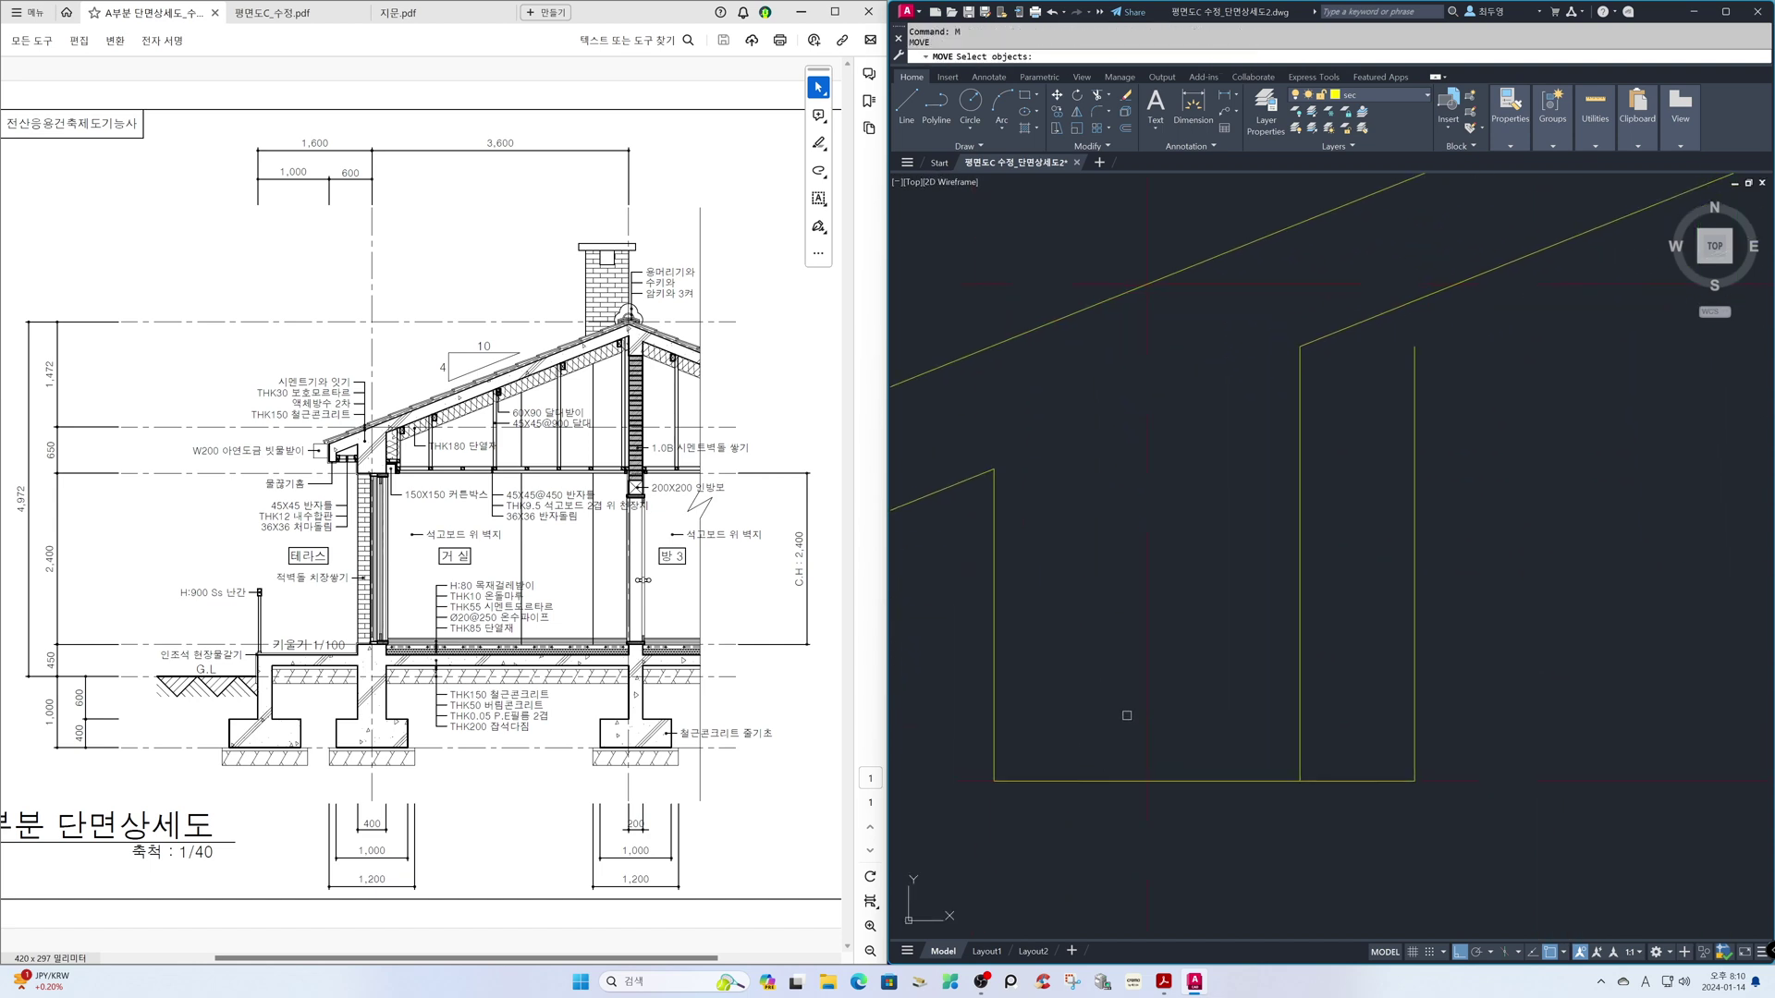
type("l")
key("Return")
key("Return")
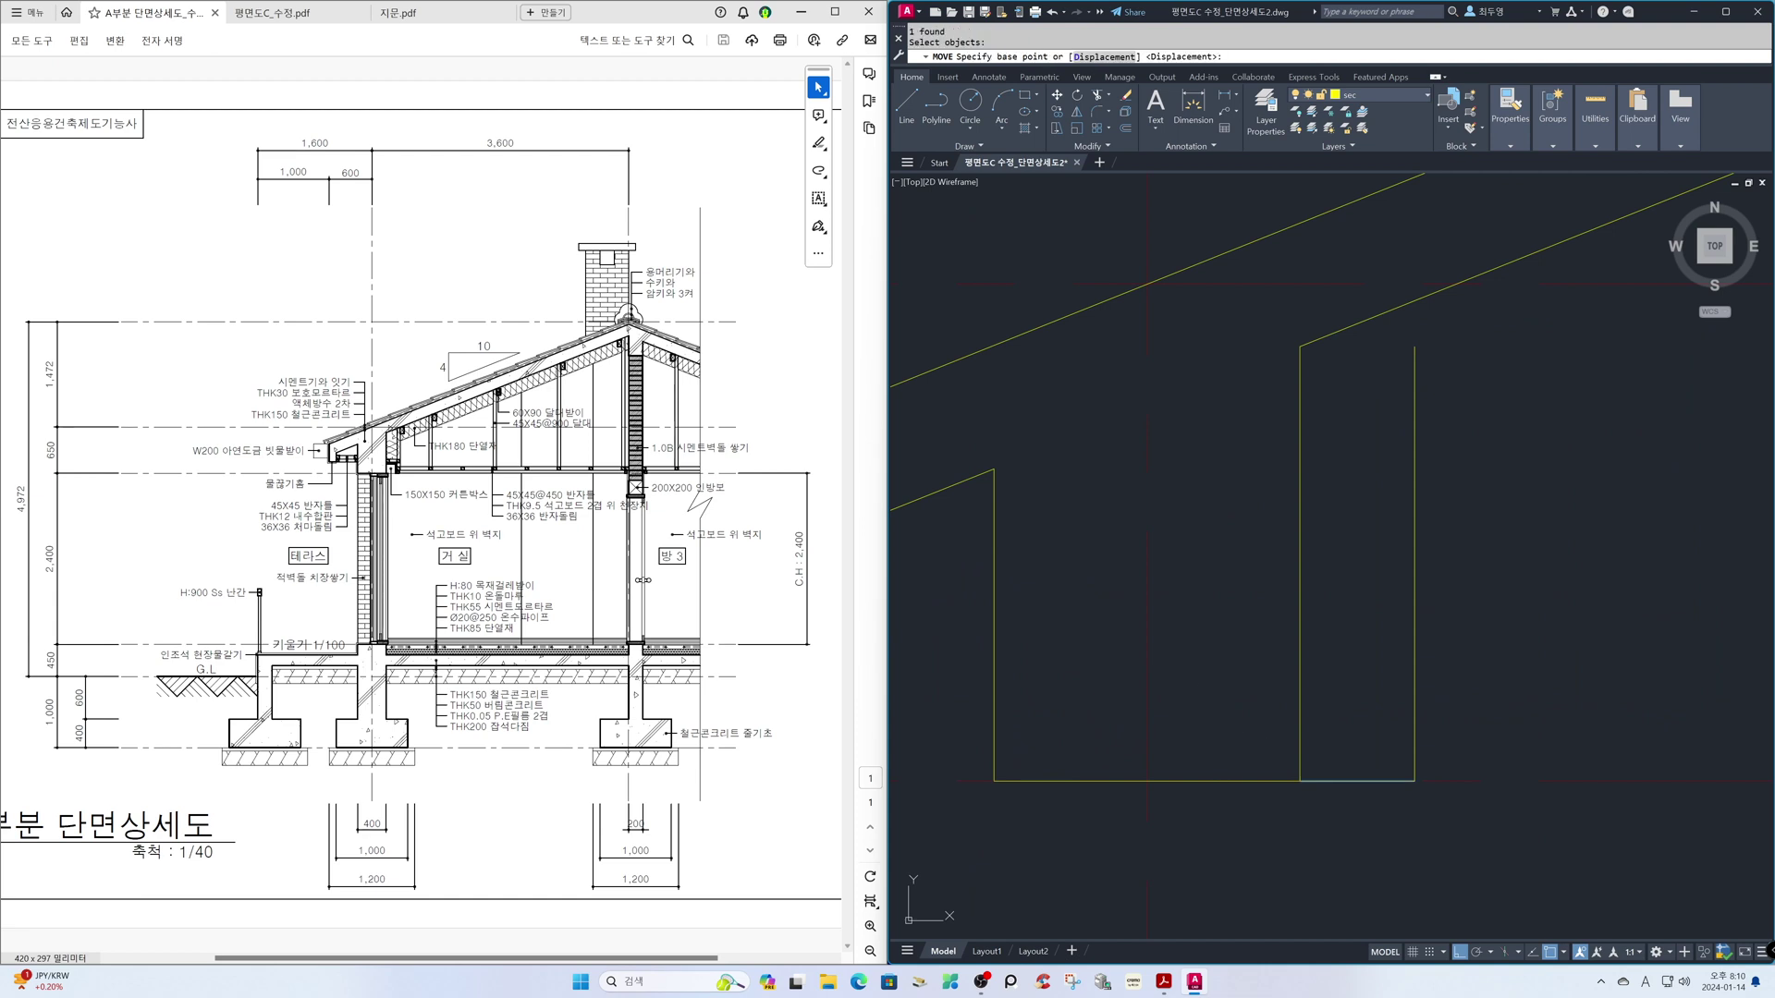
left_click(1220, 740)
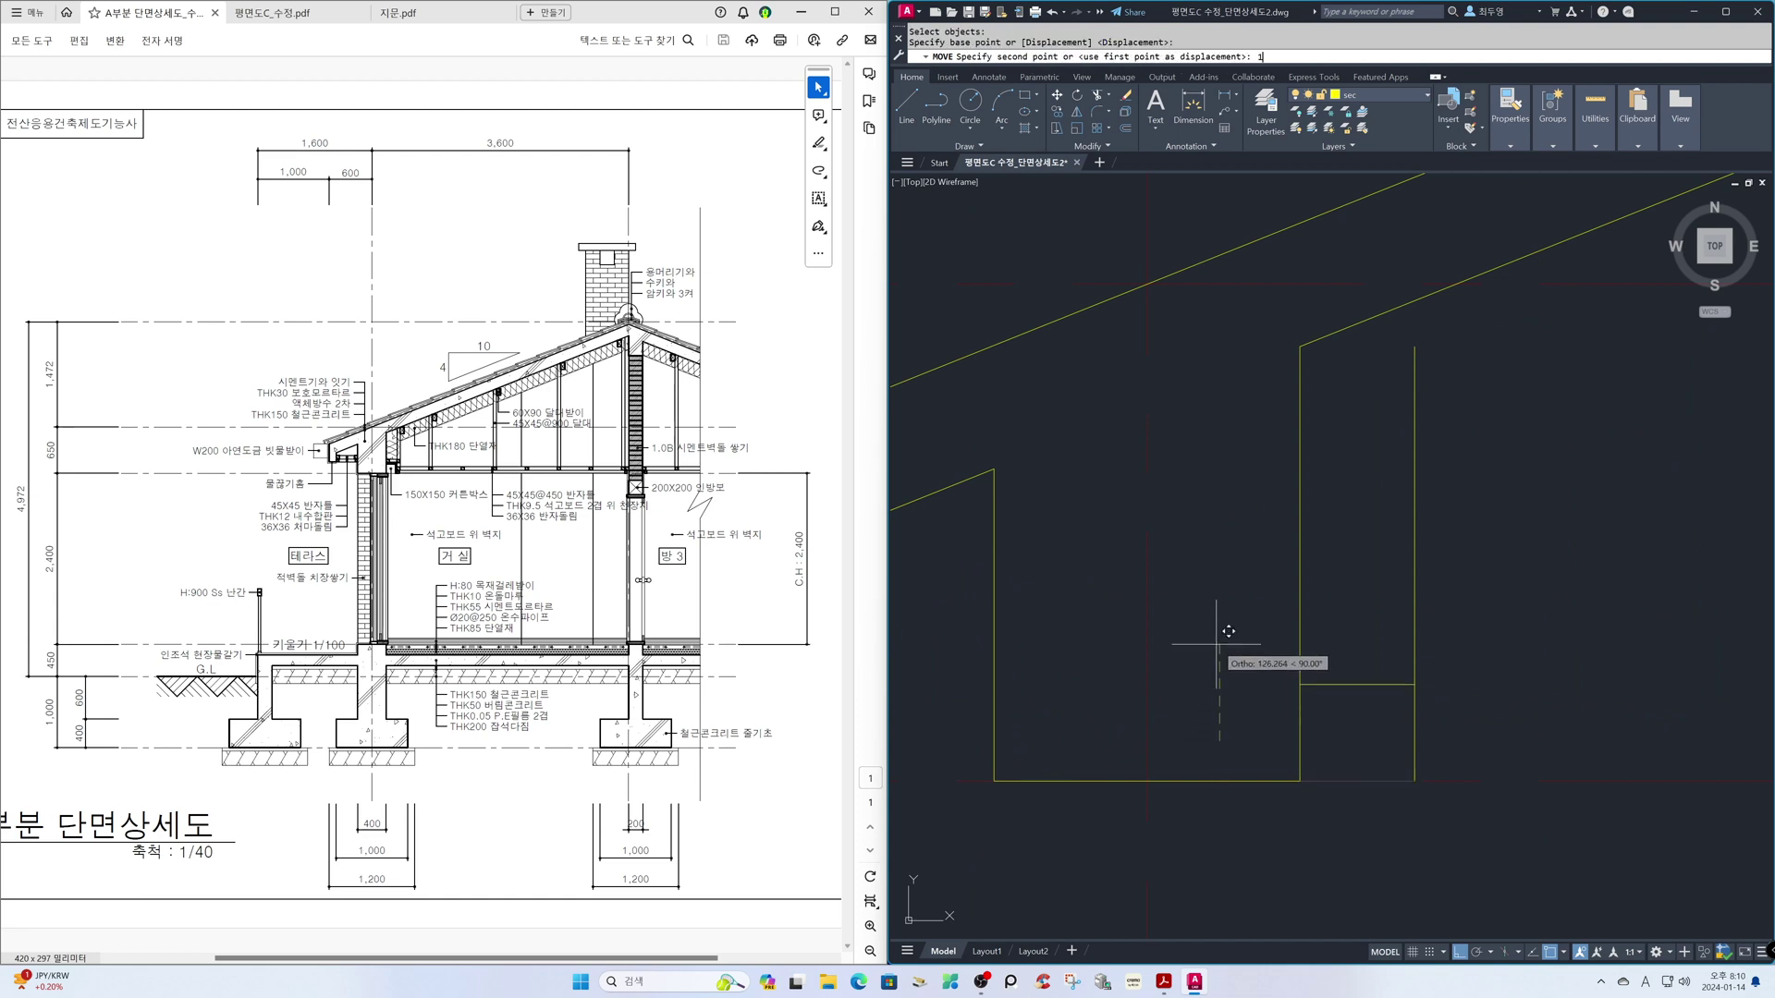
key("Return")
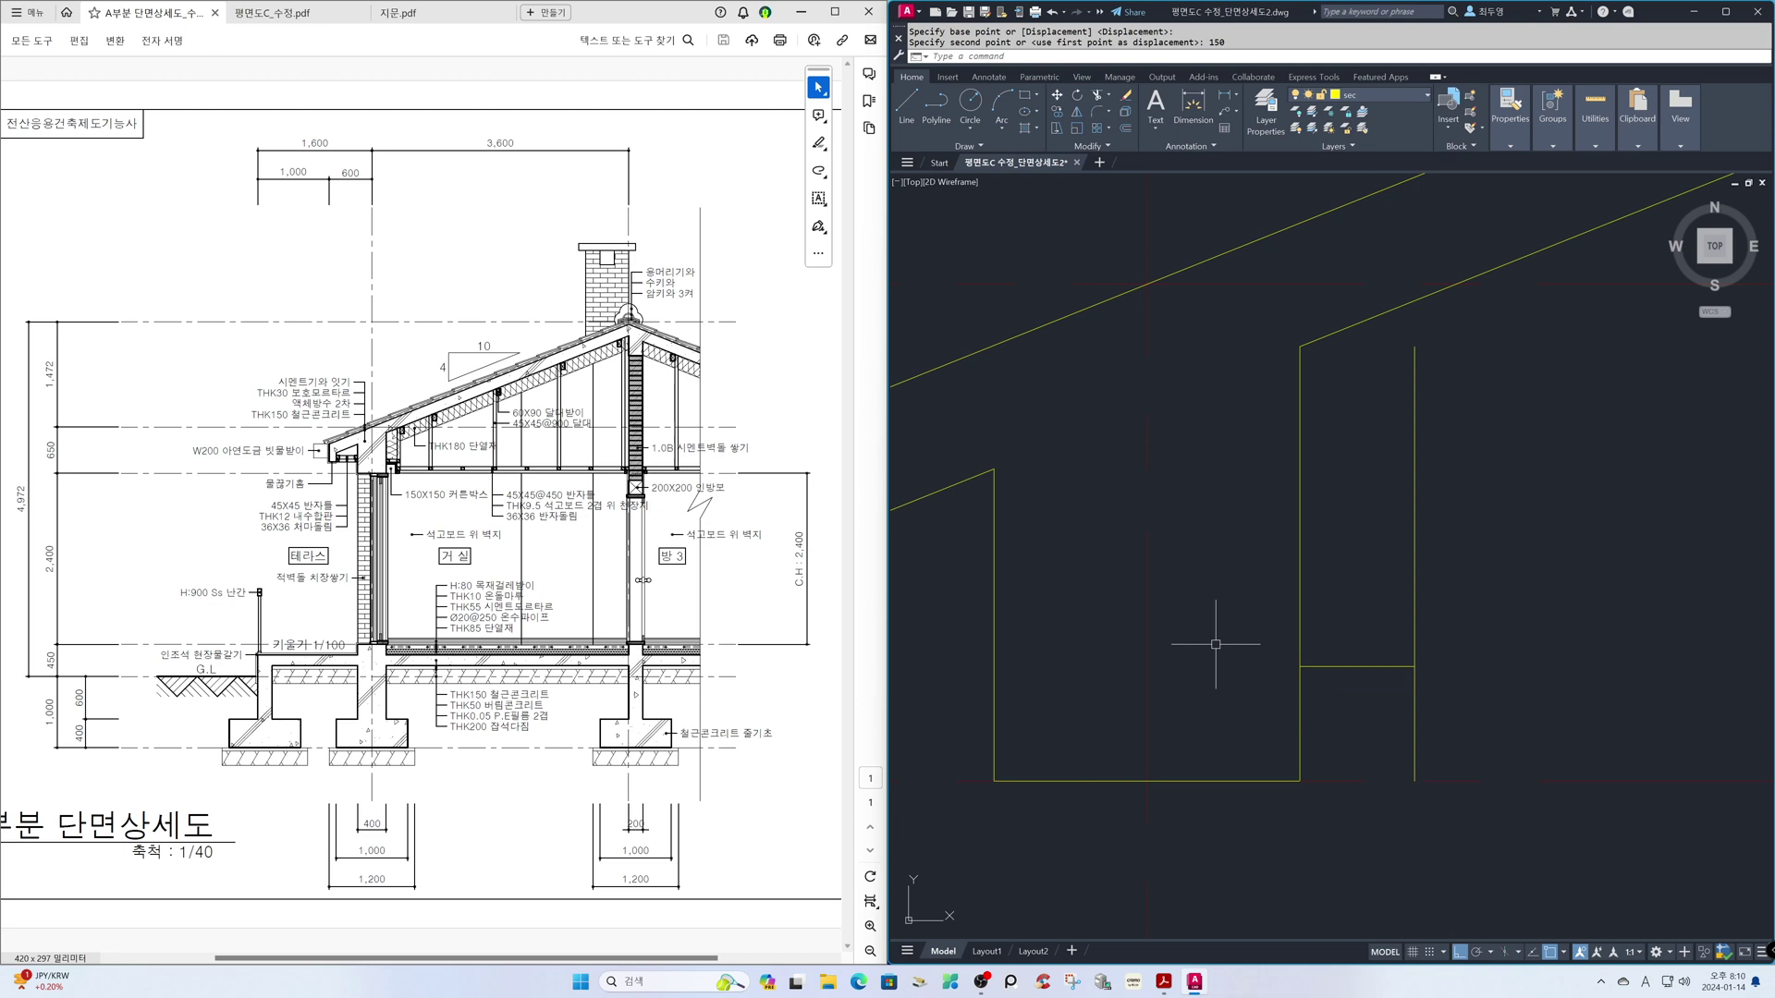
- Join the curtain box's top line and its room-side vertical line in a sharp corner with a zero-radius Fillet
type("f")
key("Return")
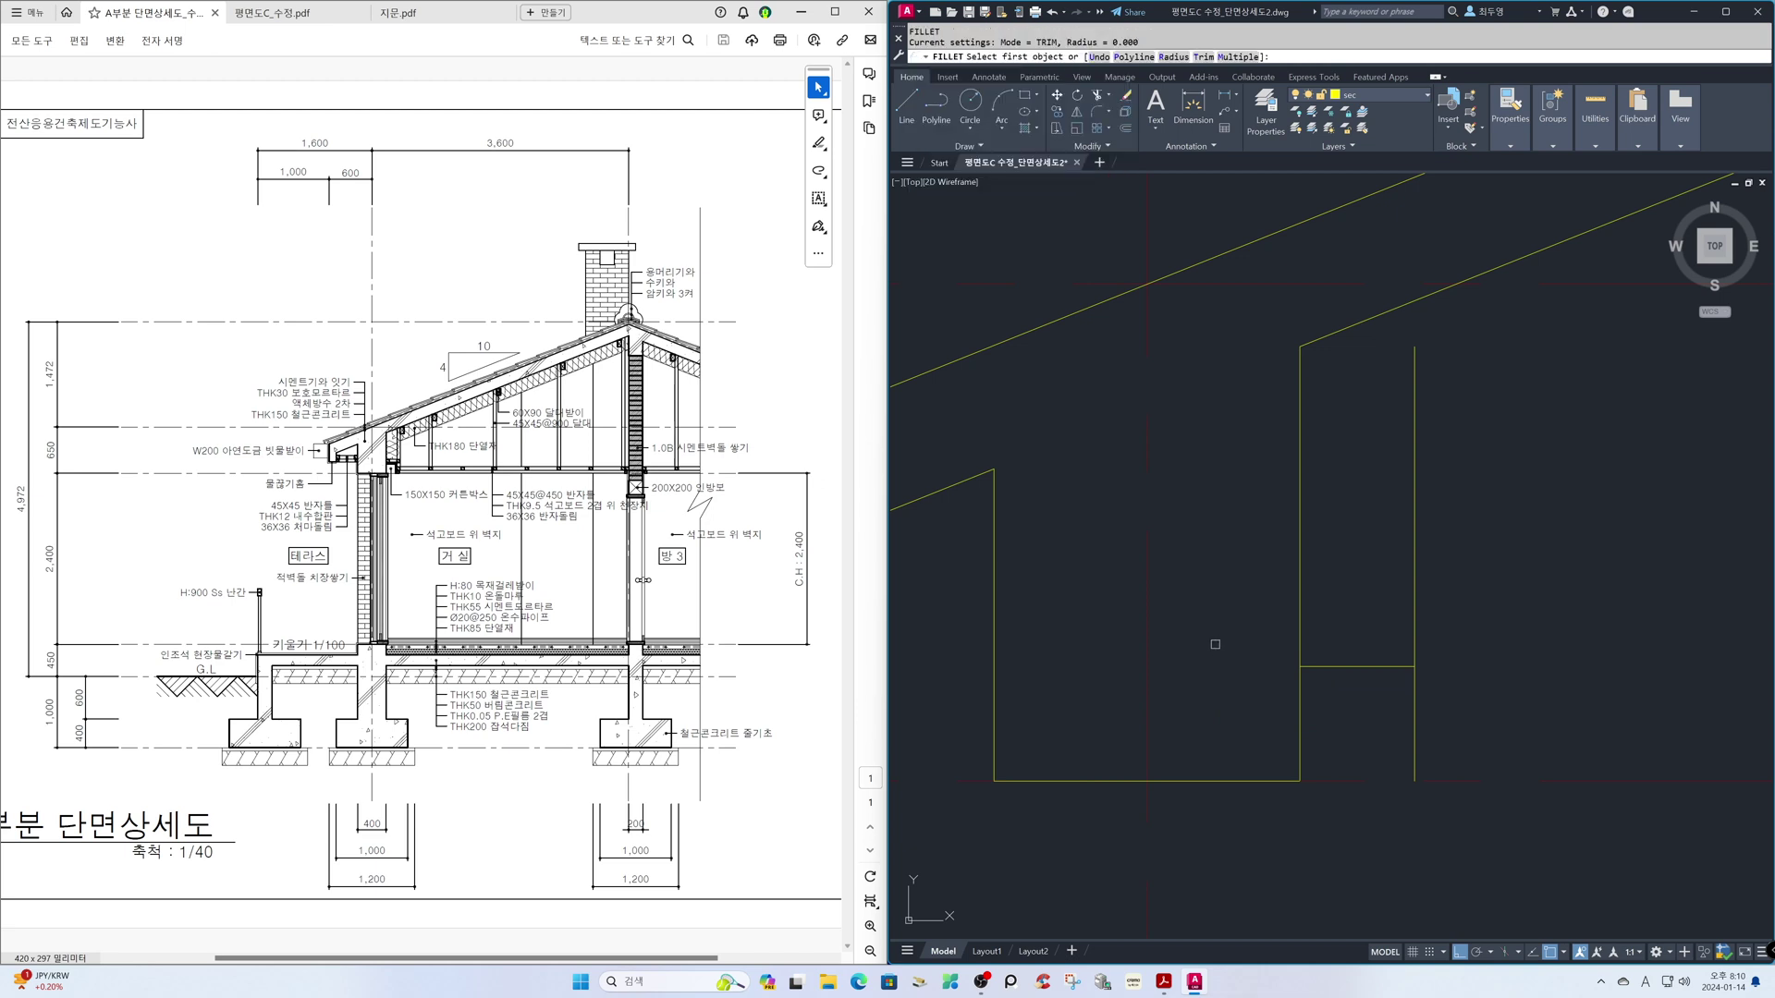
left_click(1369, 668)
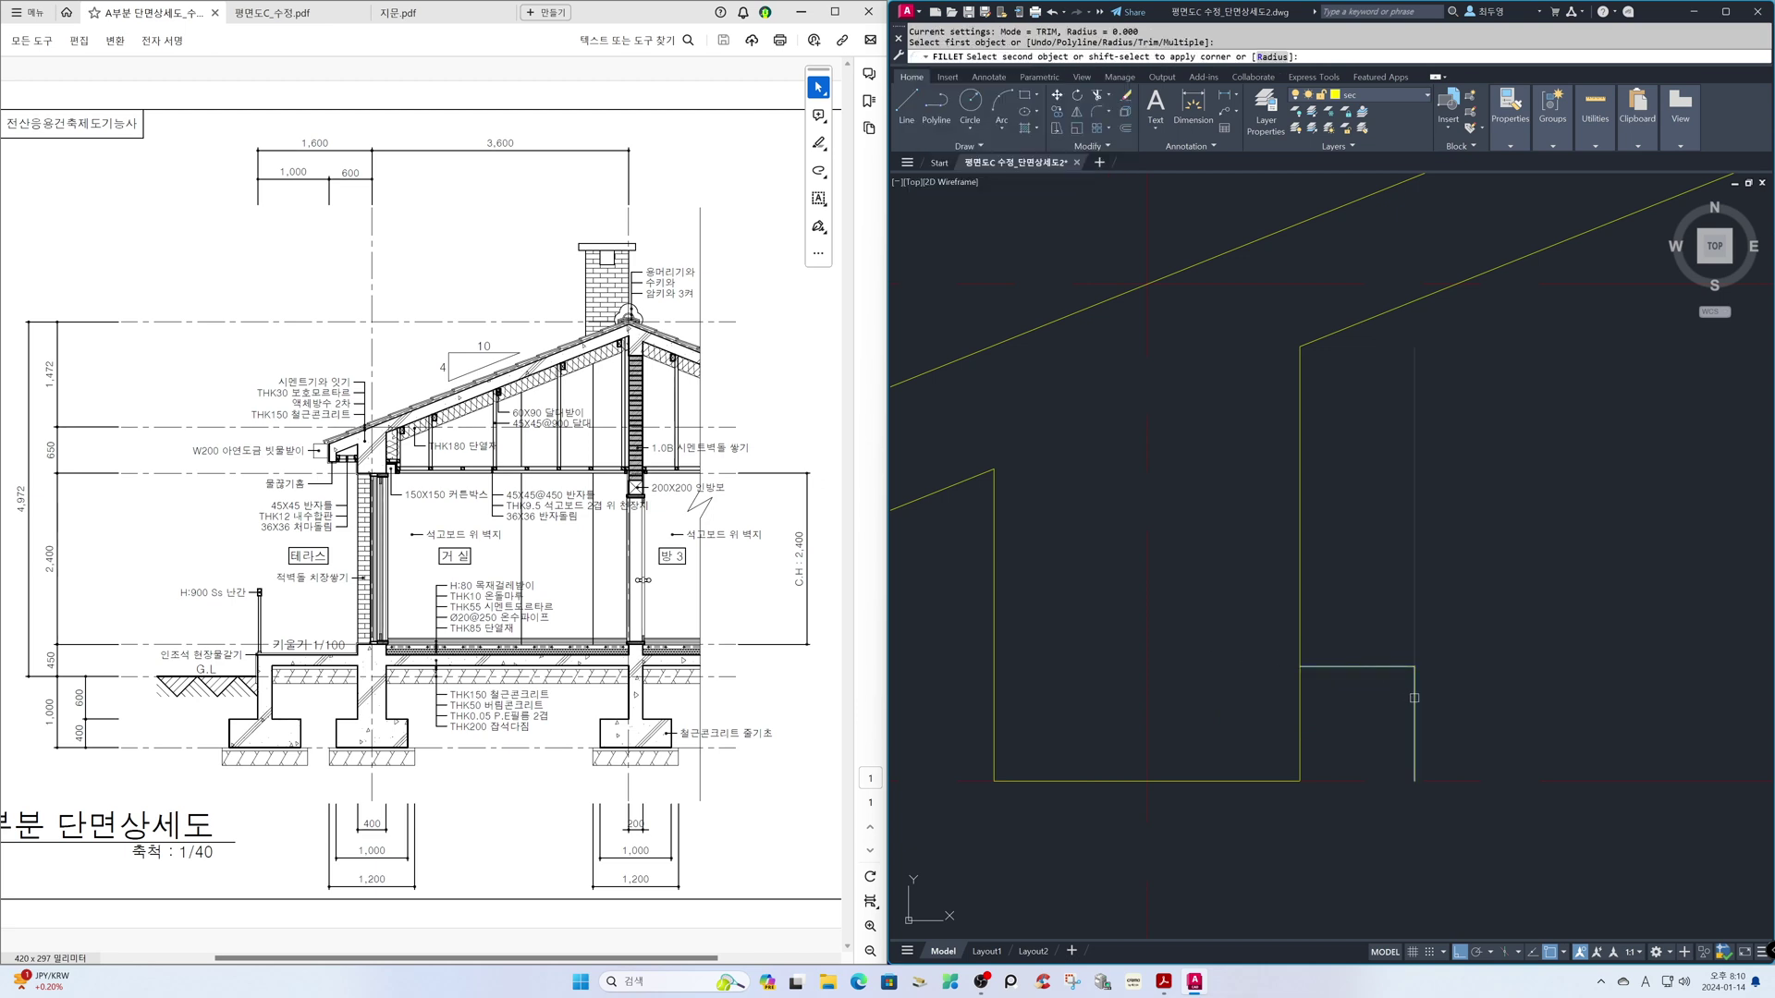
left_click(1411, 690)
- Offset the curtain box's vertical side and top line 20 toward the inside of the box
key("F3")
type("o")
key("Return")
type("20")
key("Return")
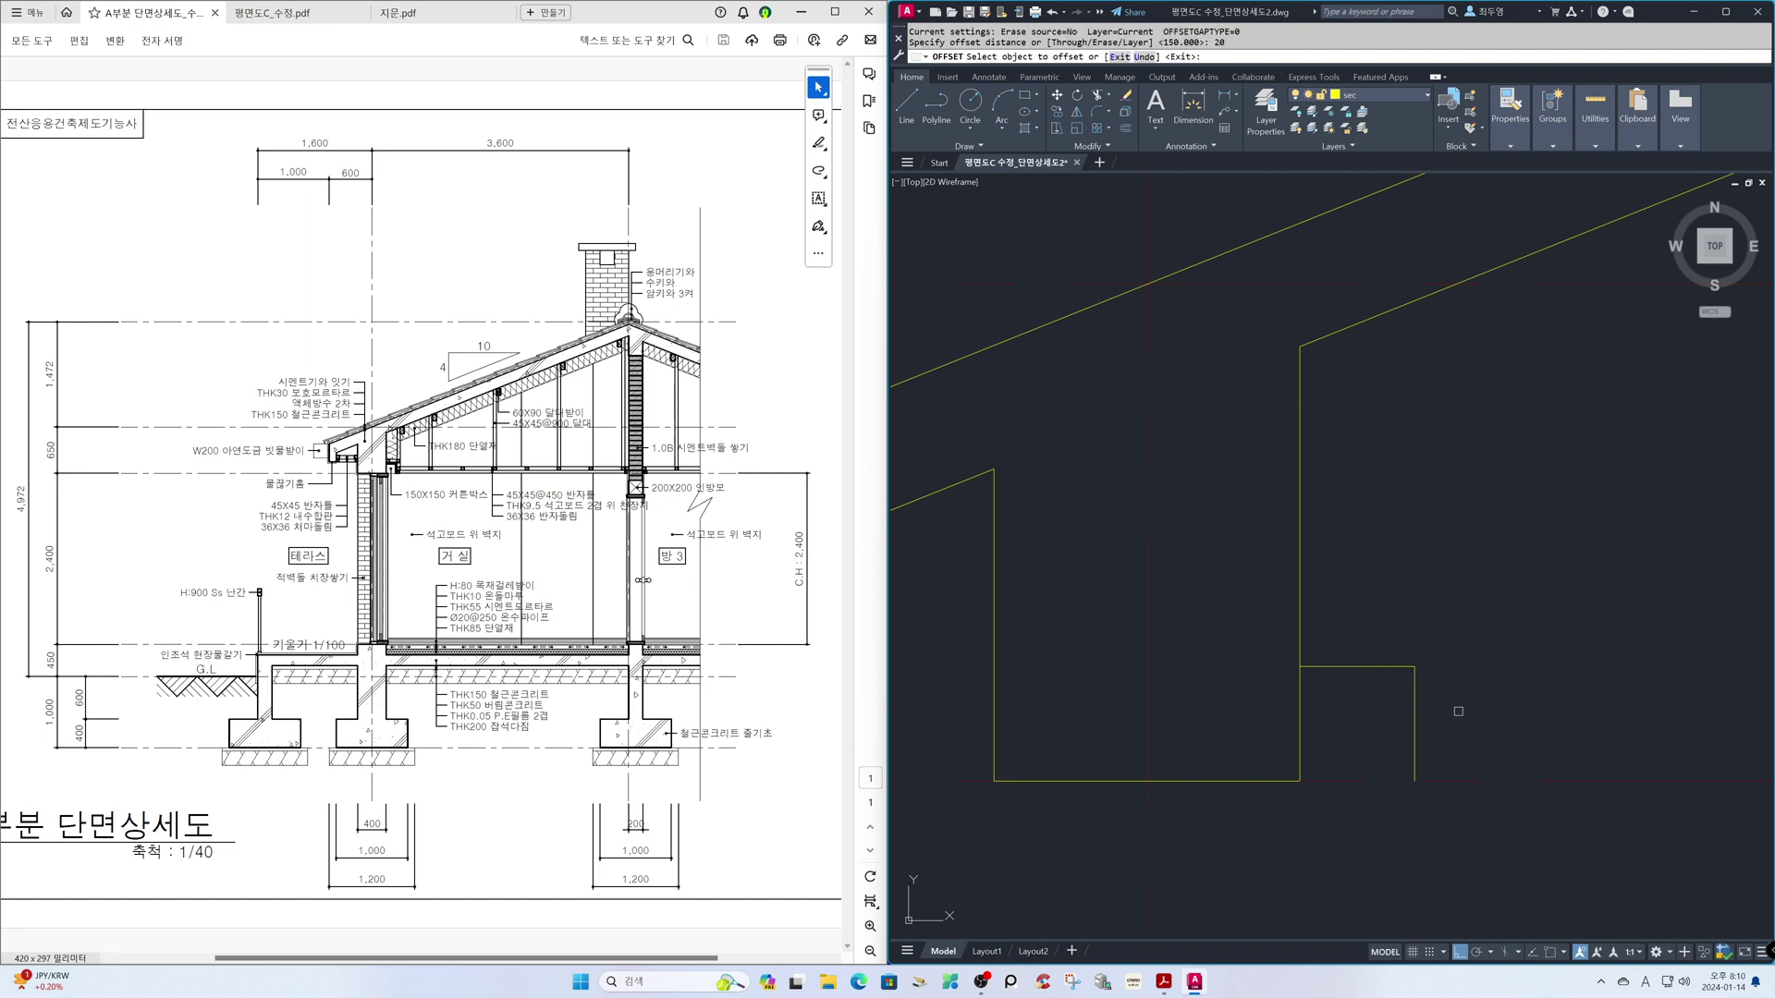
left_click(1414, 716)
left_click(1358, 681)
left_click(1358, 668)
left_click(1360, 717)
key("Return")
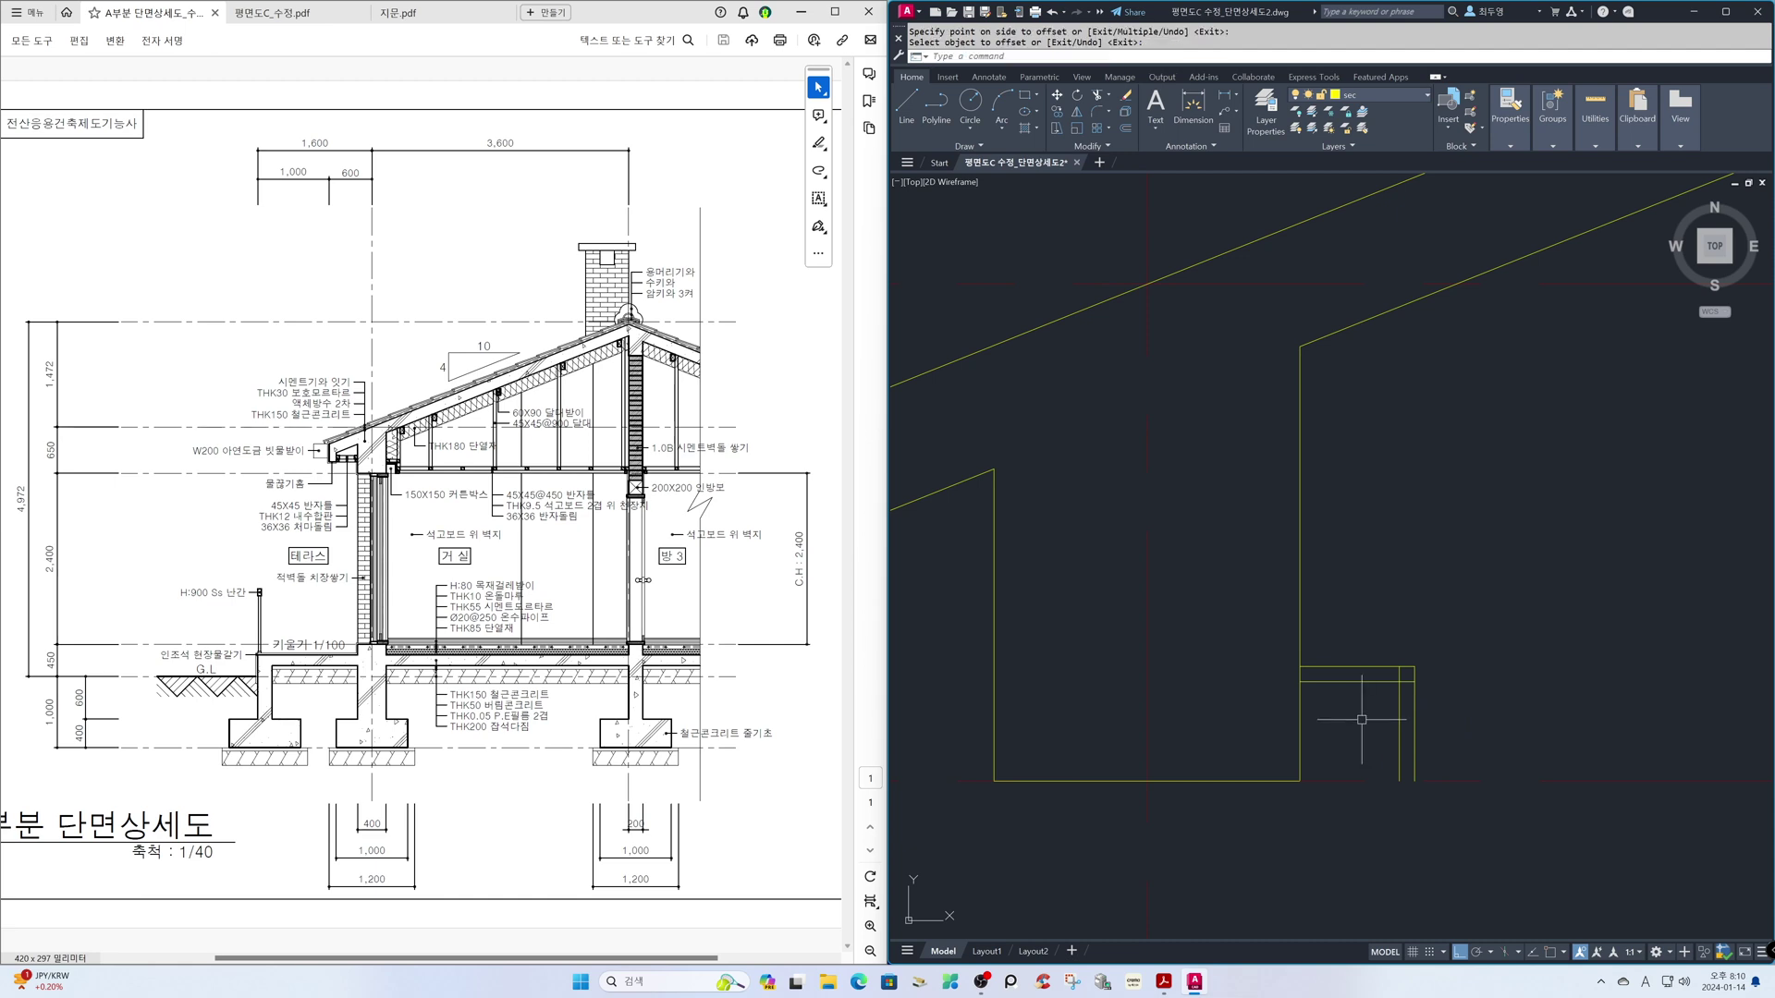
- Join the two inner curtain box lines in a sharp corner with a zero-radius Fillet
type("f")
key("Return")
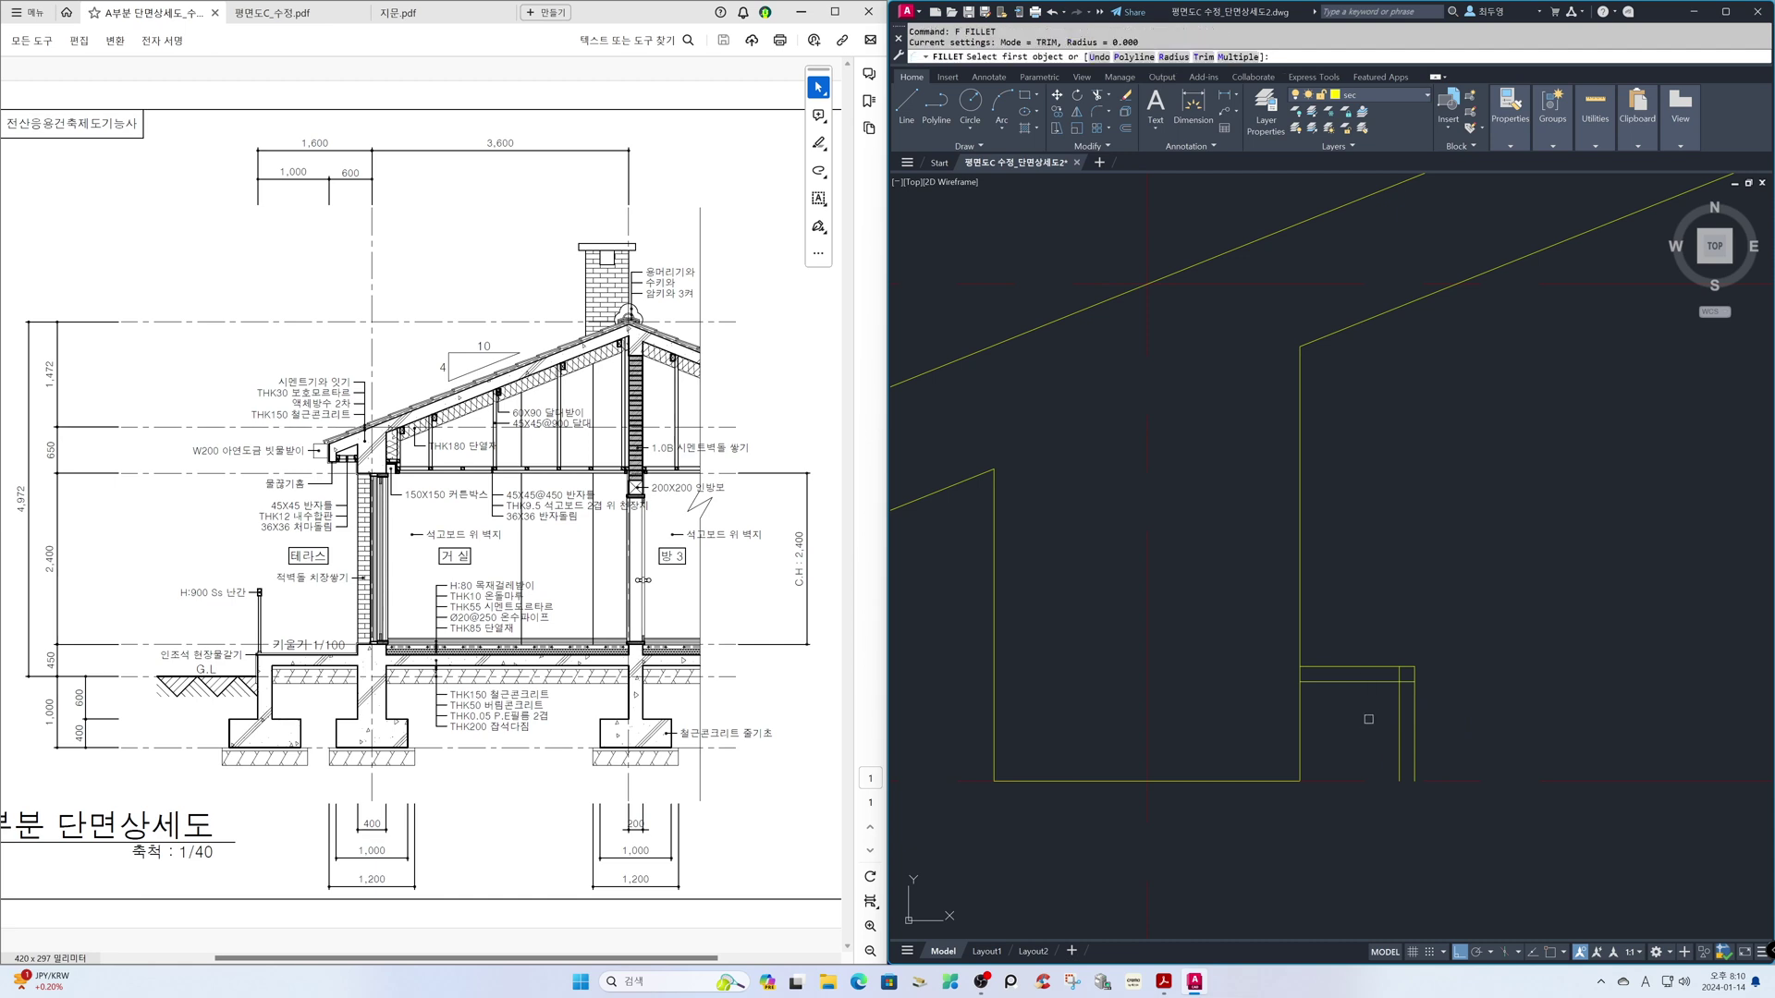
left_click(1382, 683)
left_click(1397, 716)
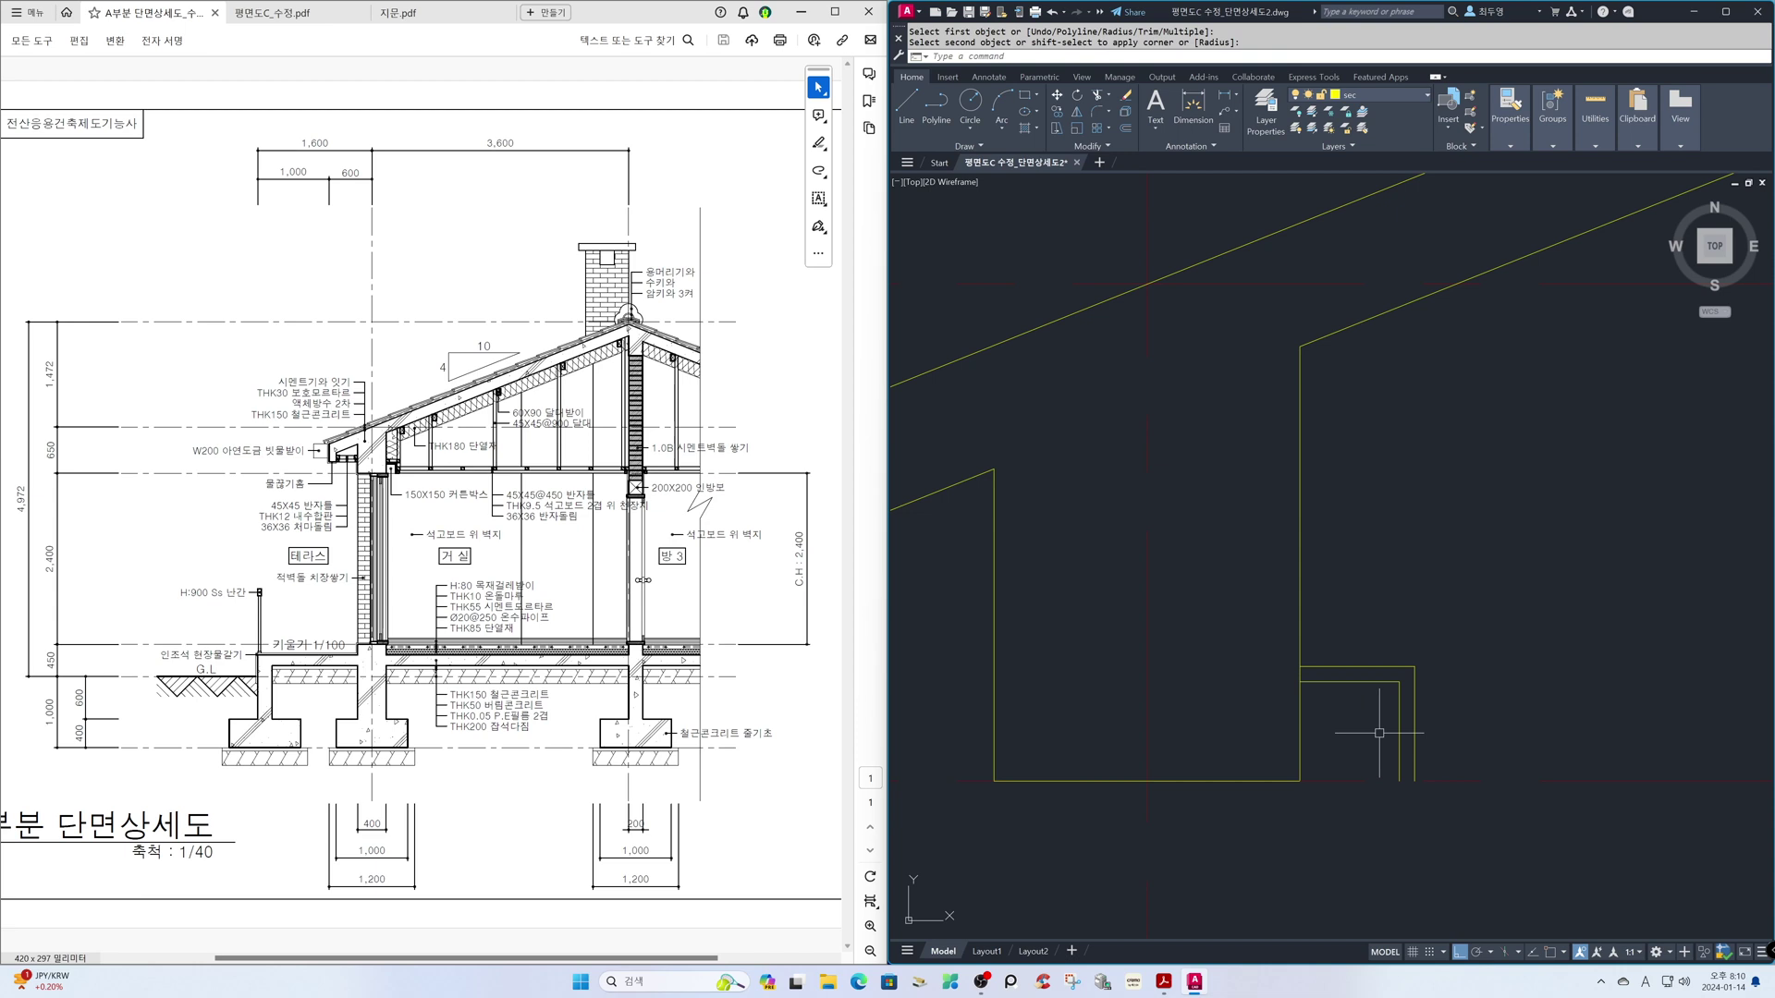
- Close the lower end of the curtain box's vertical board with a line between its inner and outer faces
key("Return")
key("F3")
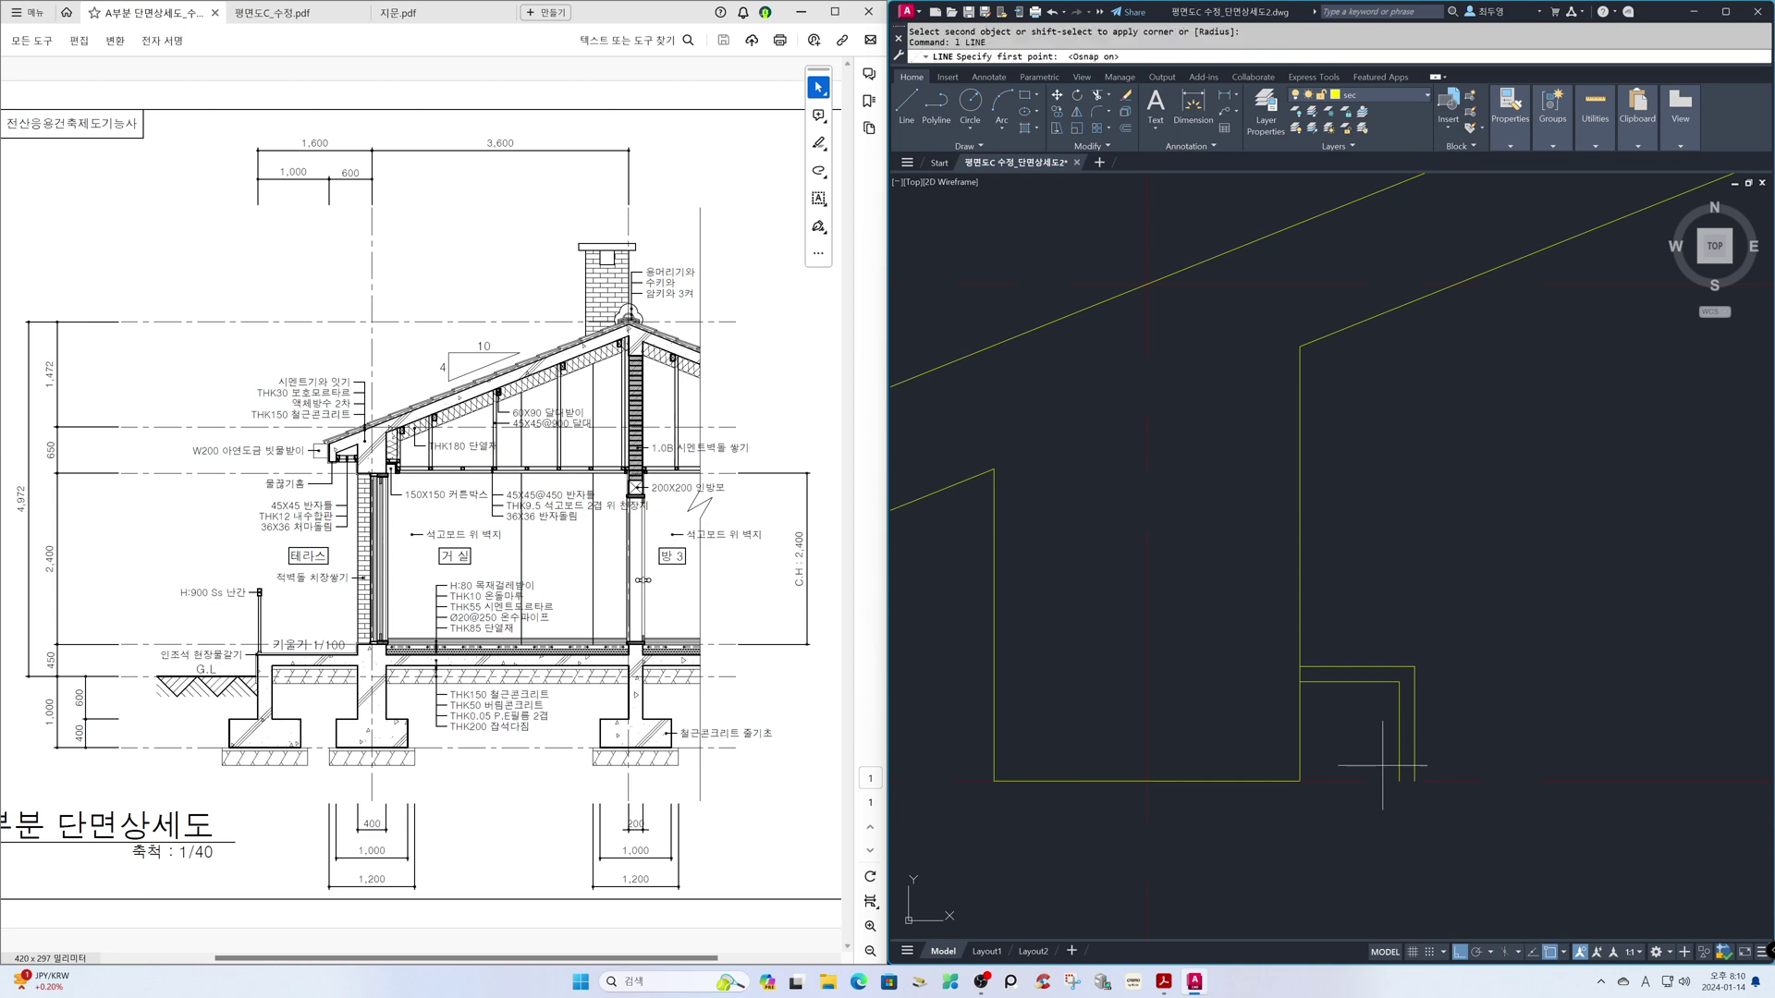
left_click(1399, 781)
left_click(1413, 781)
key("Return")
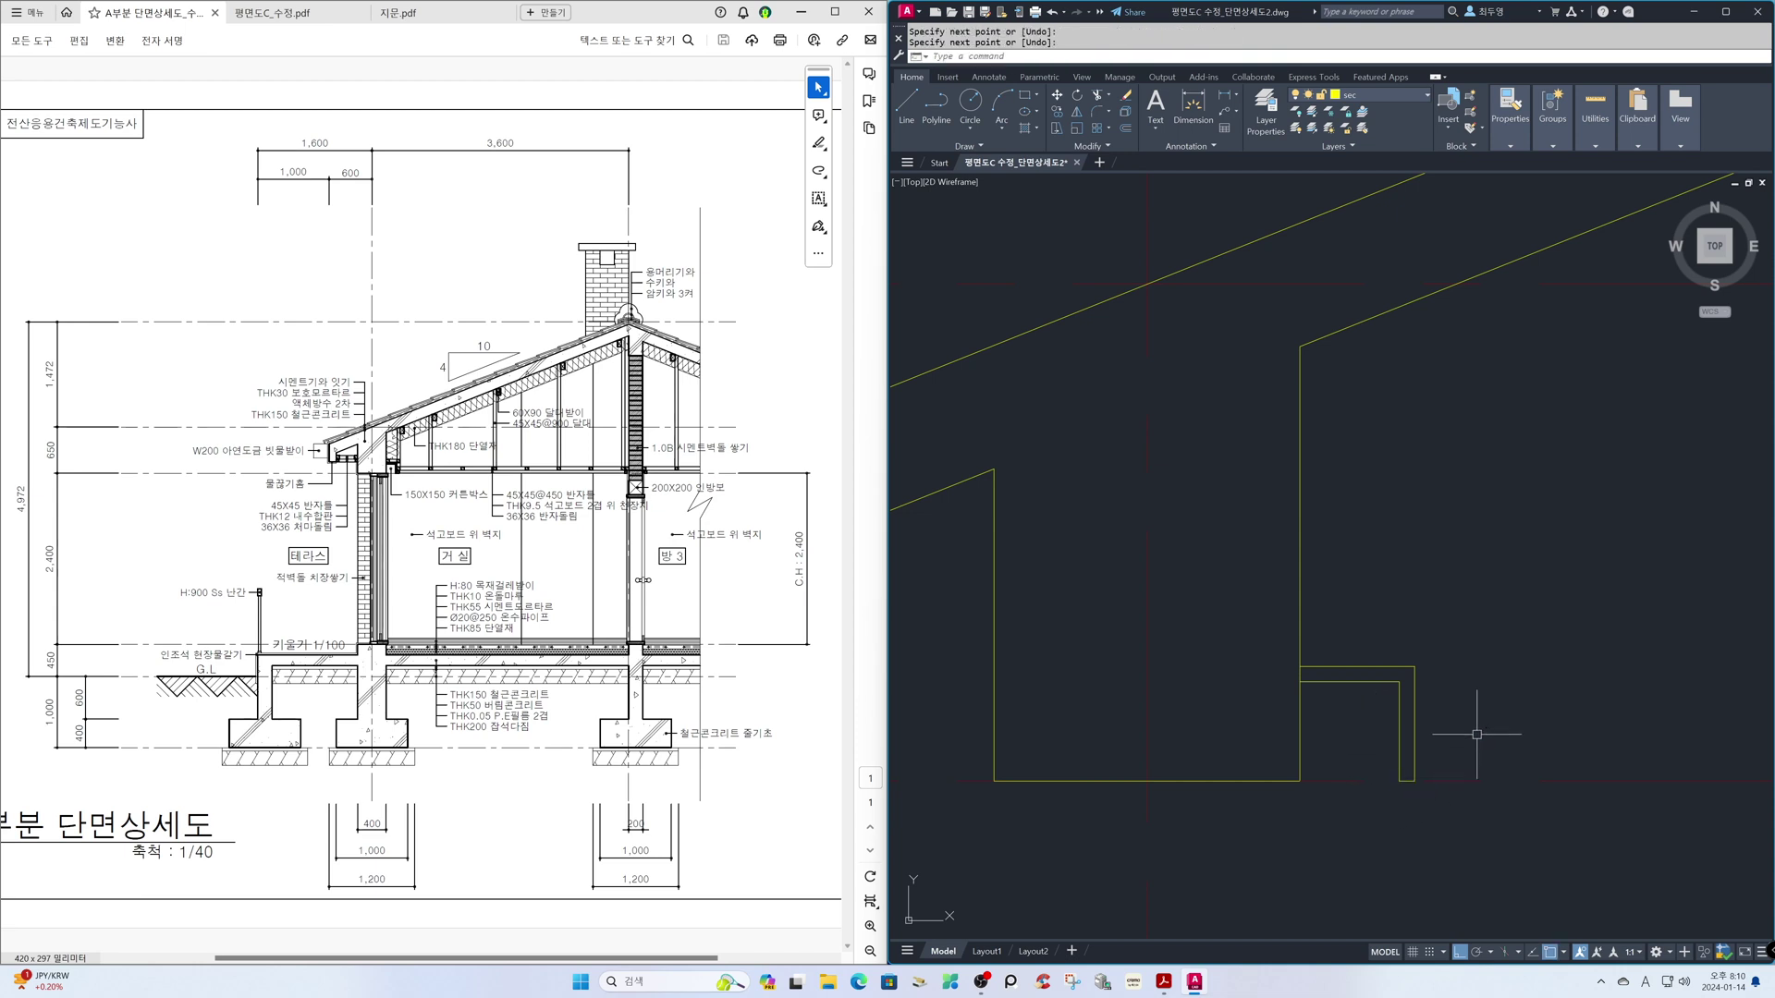
- On the fin layer, draw a horizontal ceiling line from the curtain box's outer lower corner to the green vertical boundary line
type("z")
key("Return")
type("p")
key("Return")
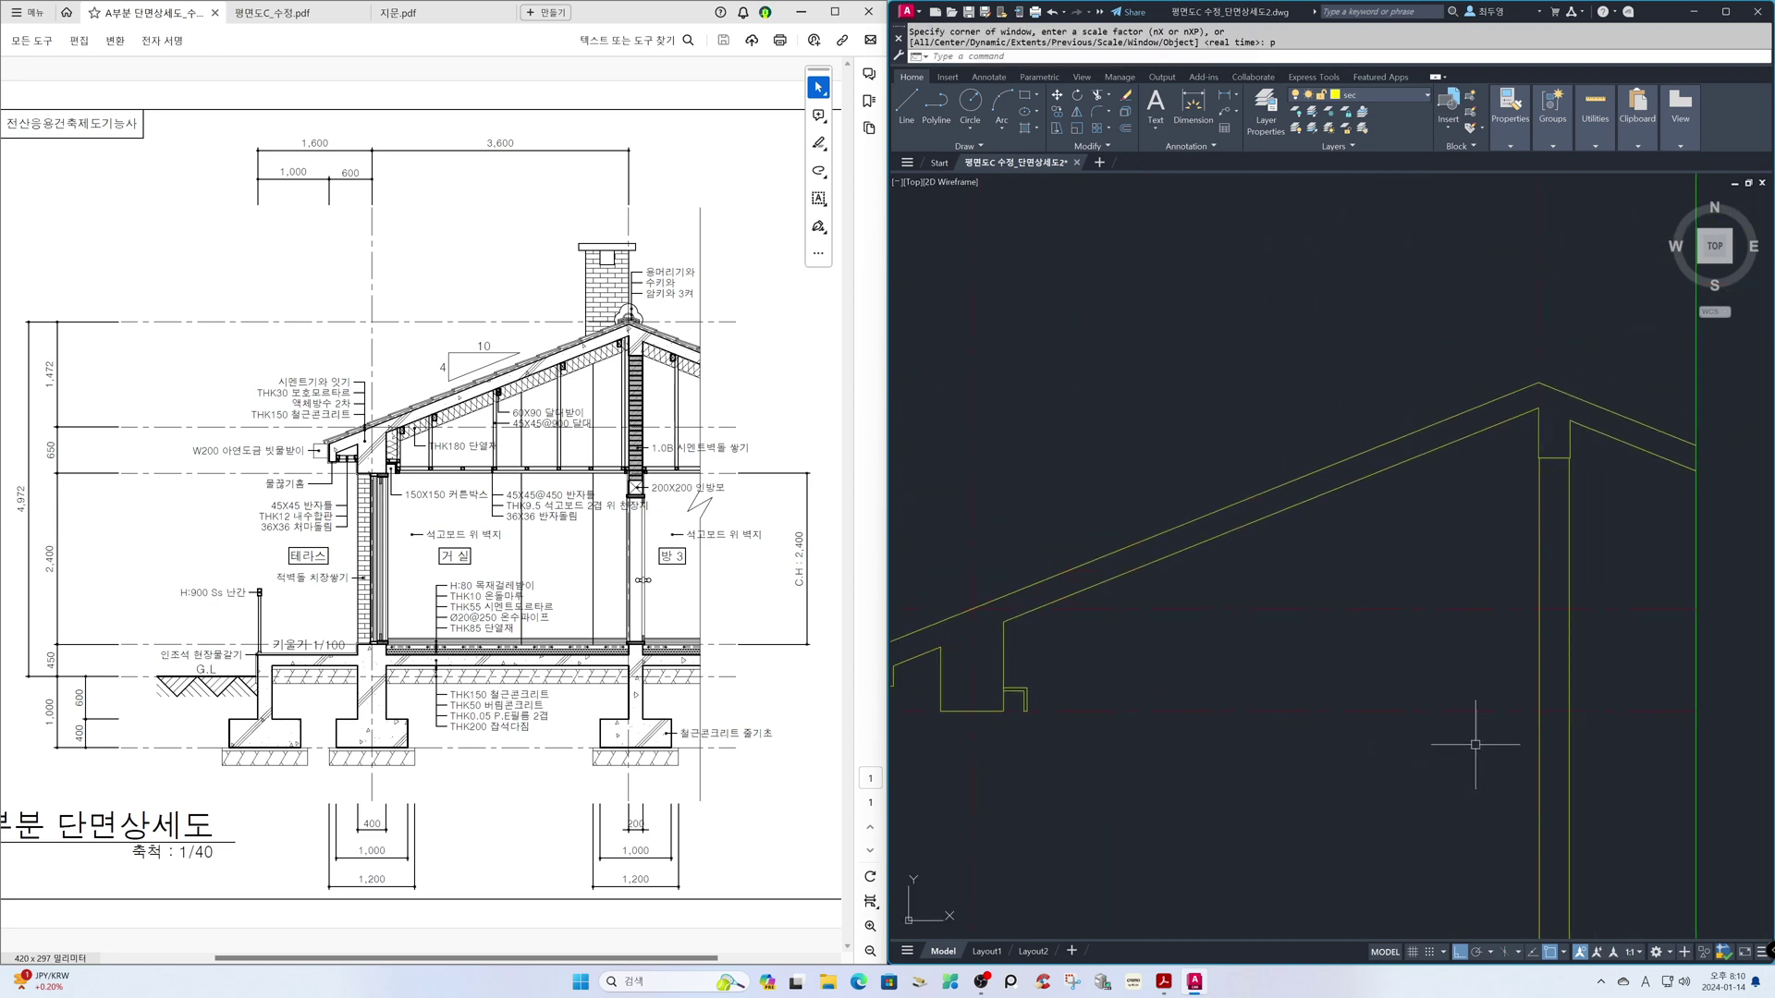
left_click(1416, 95)
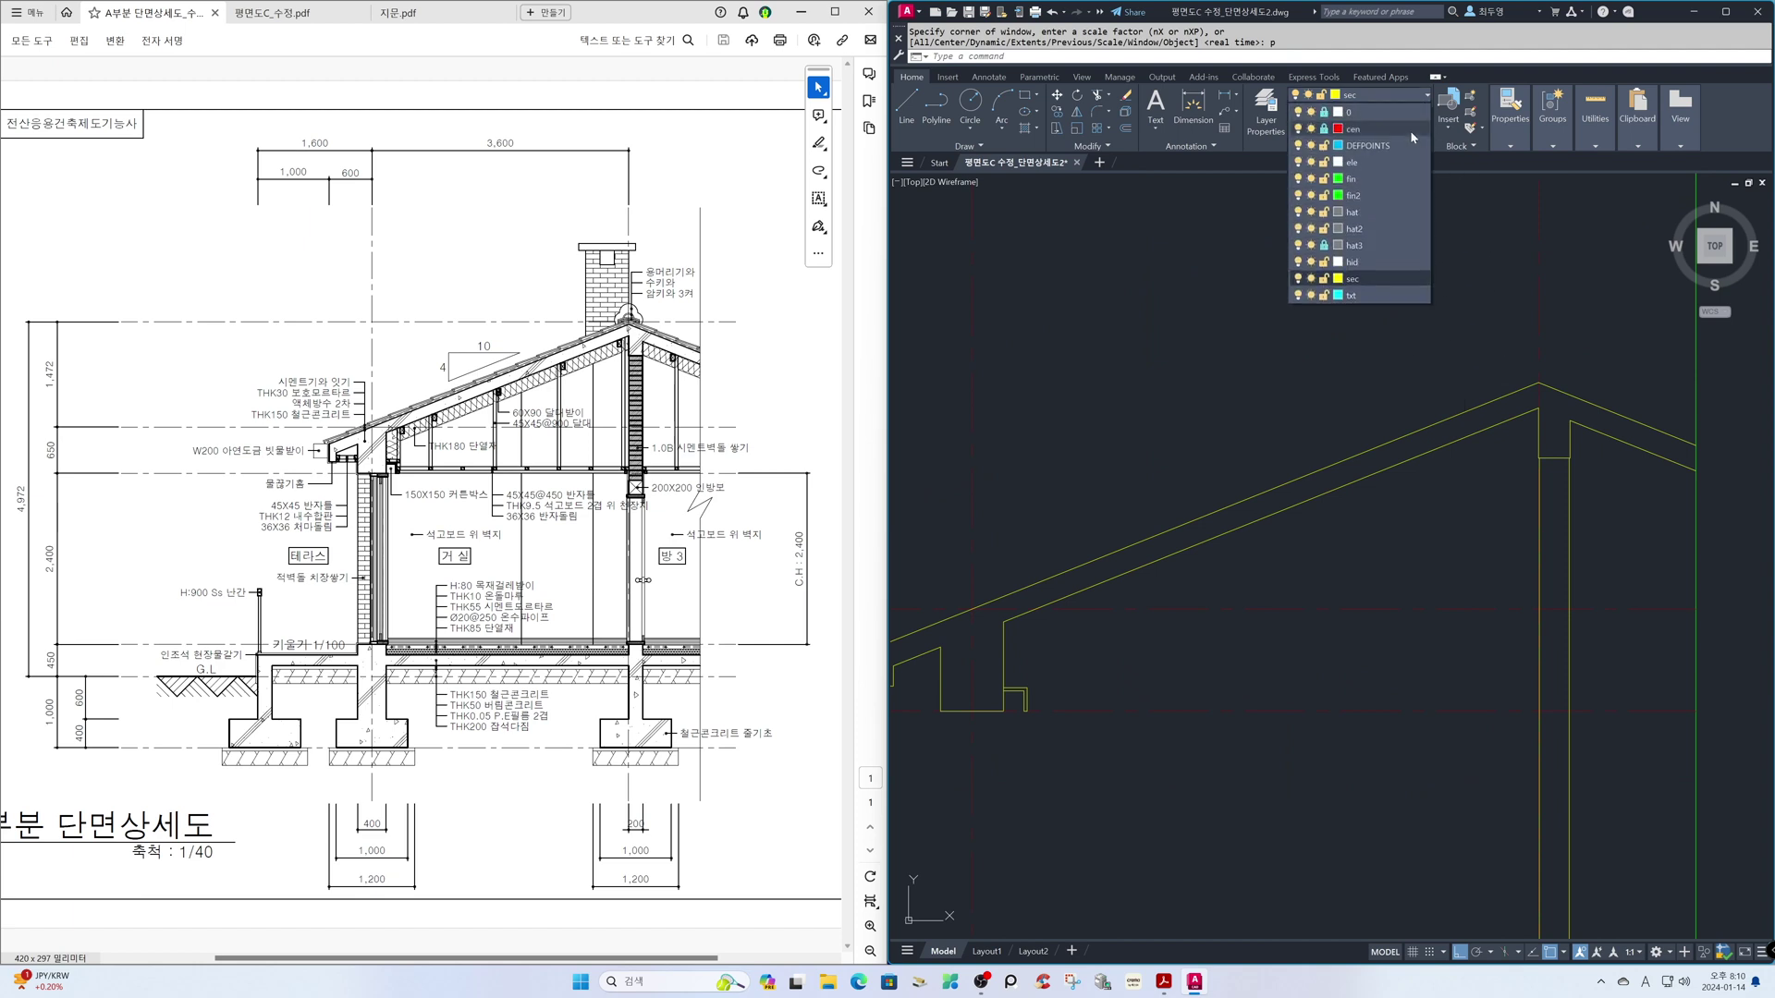
left_click(1399, 175)
type("l")
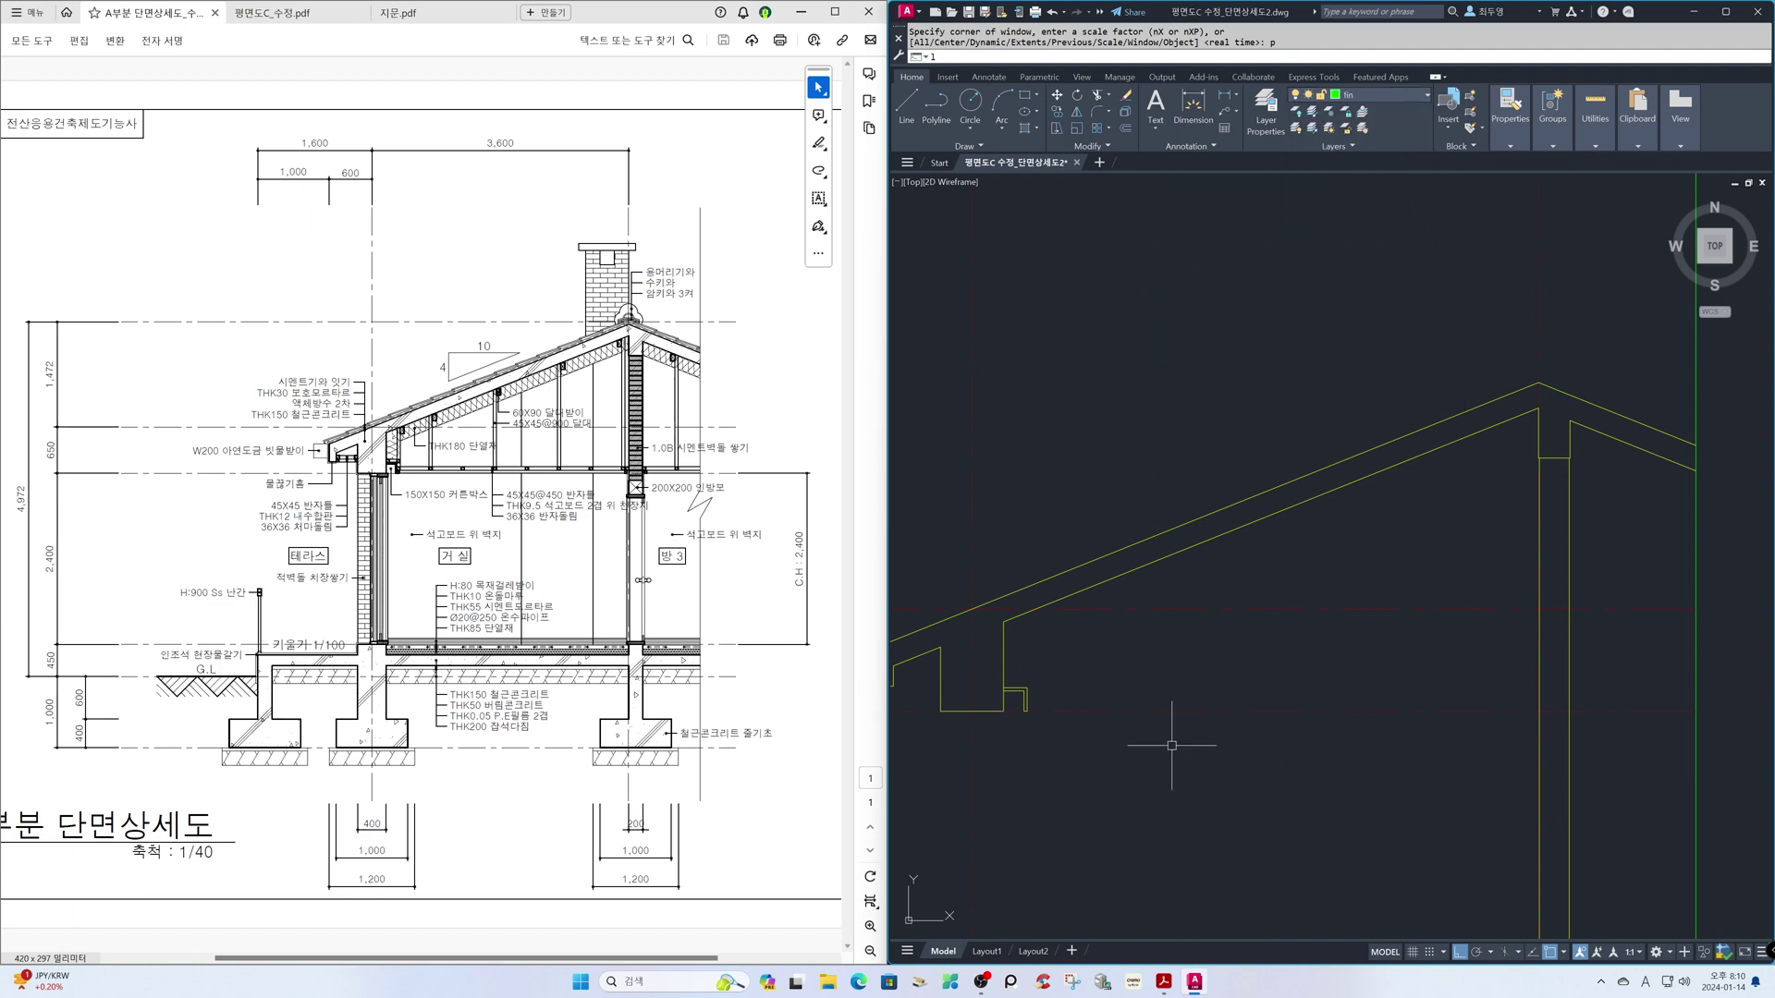
key("Return")
left_click(1026, 711)
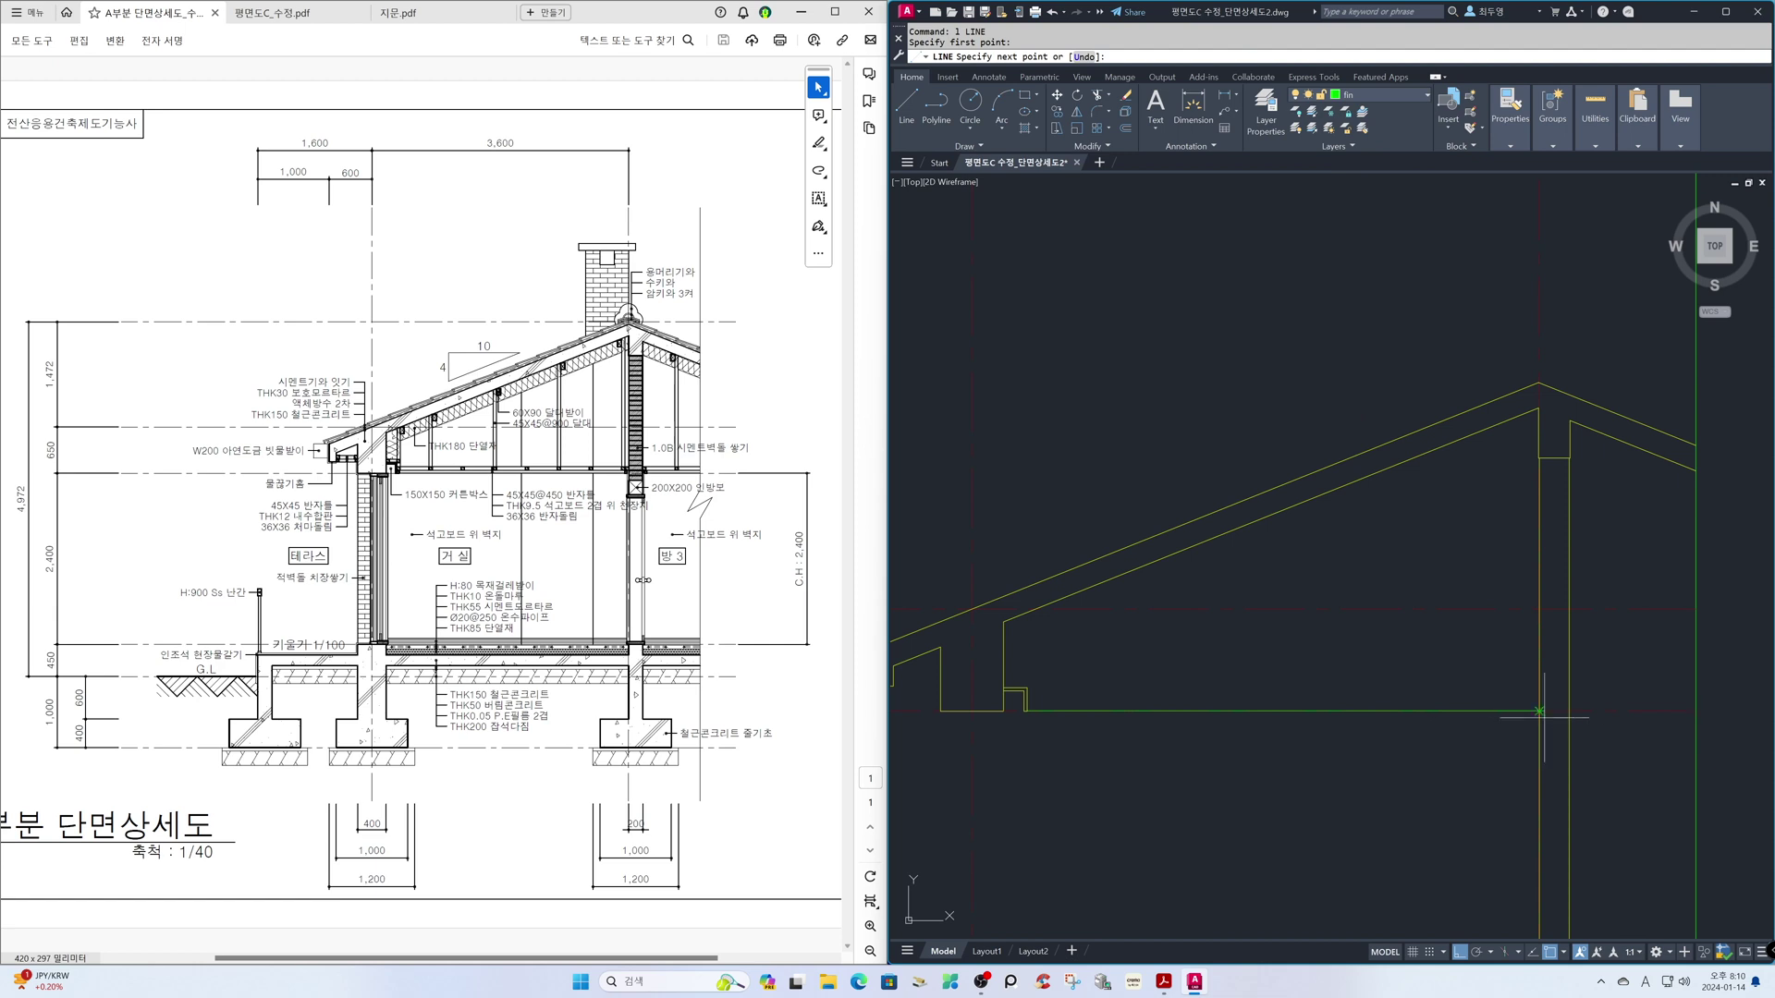
left_click(1696, 711)
key("Return")
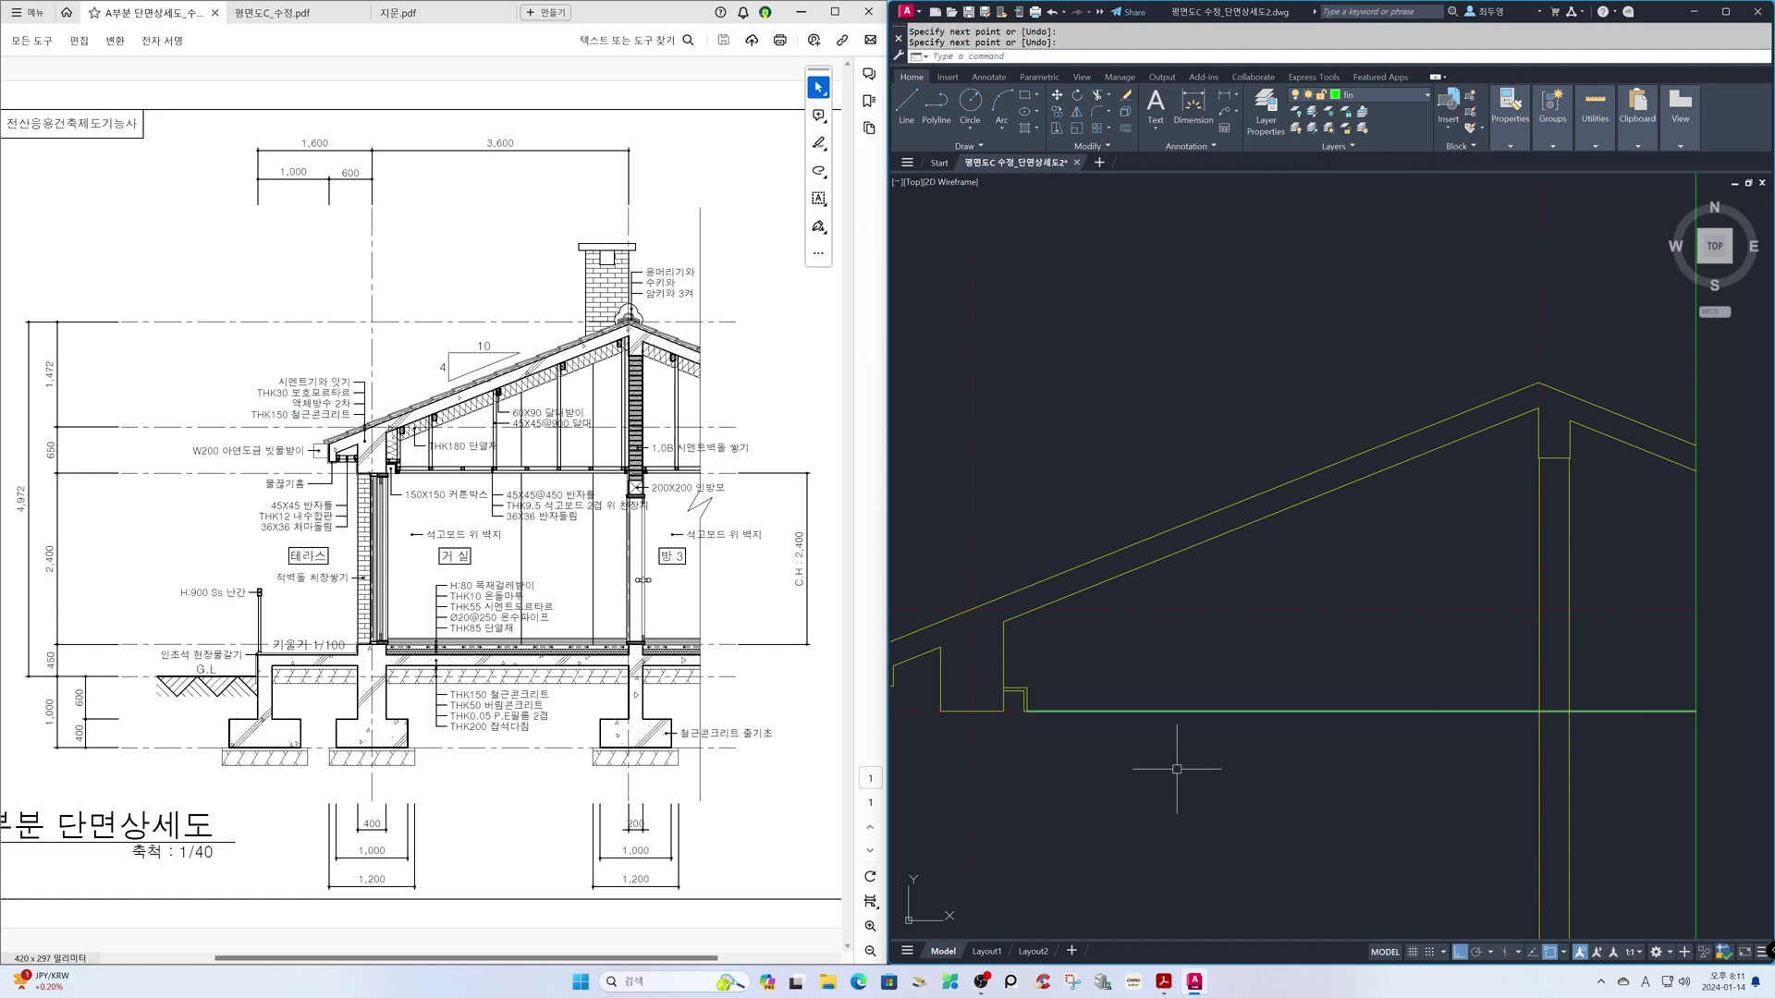
- Offset the ceiling line 36 upward beside the curtain box
type("z")
key("Return")
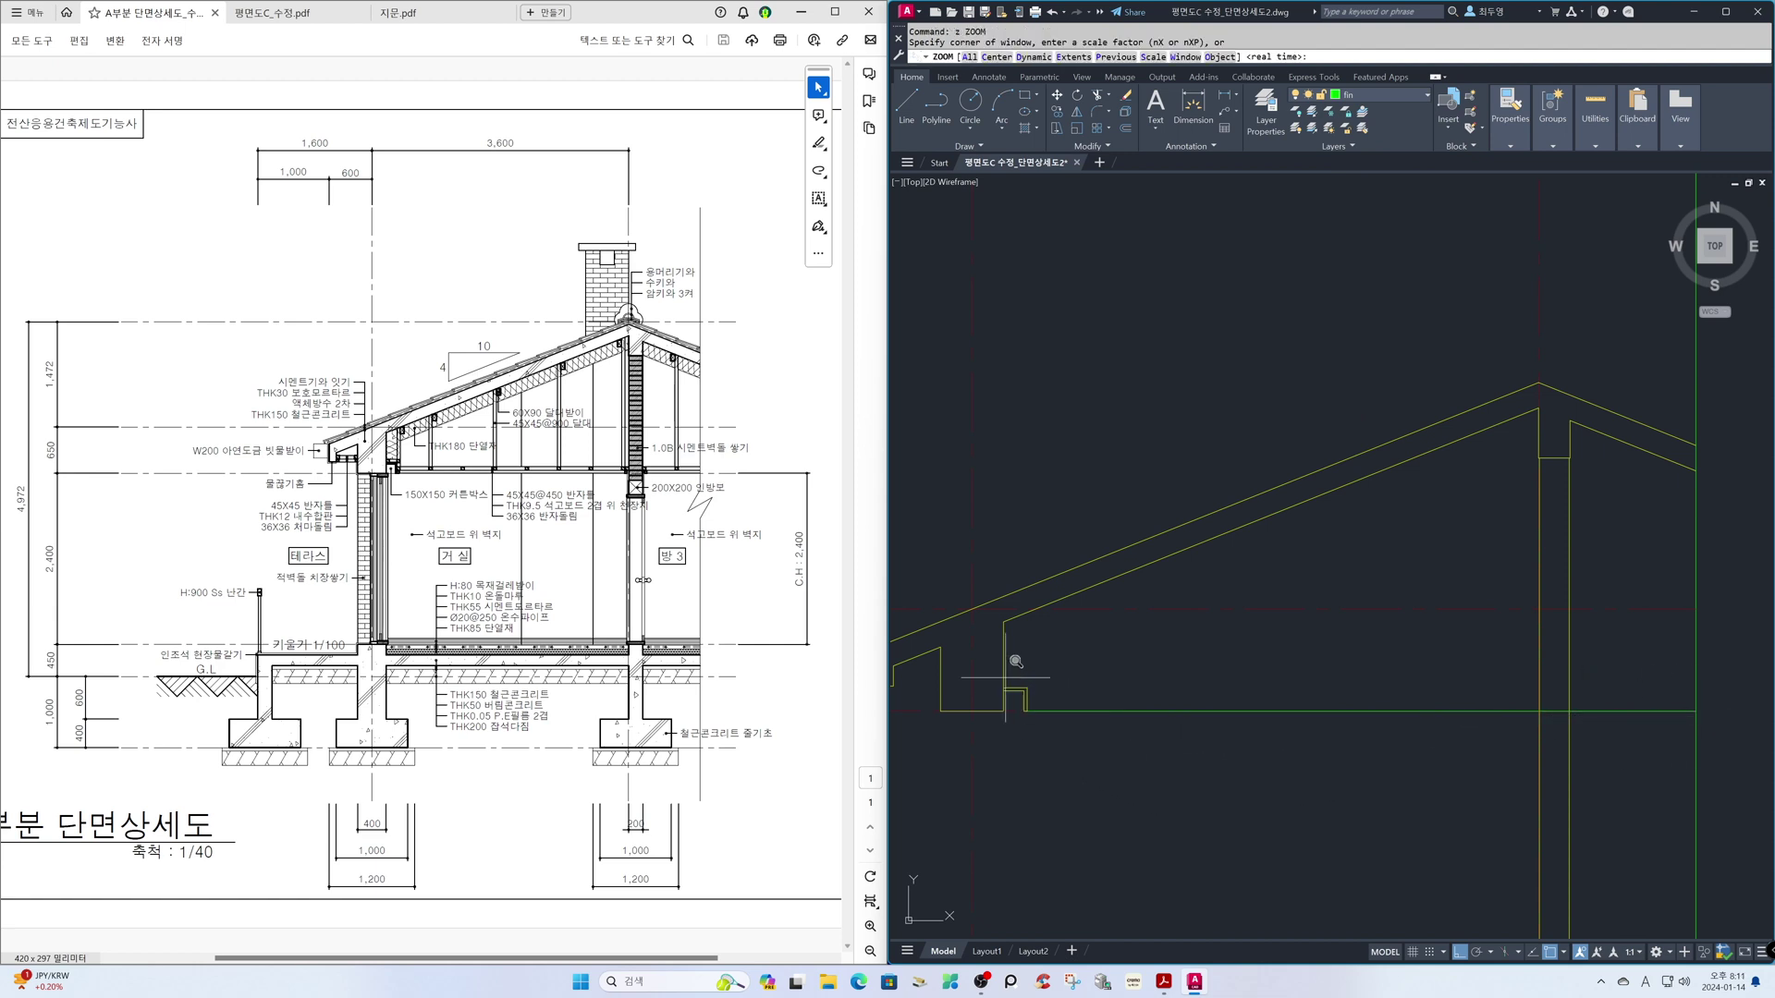
left_click(946, 582)
left_click(1152, 749)
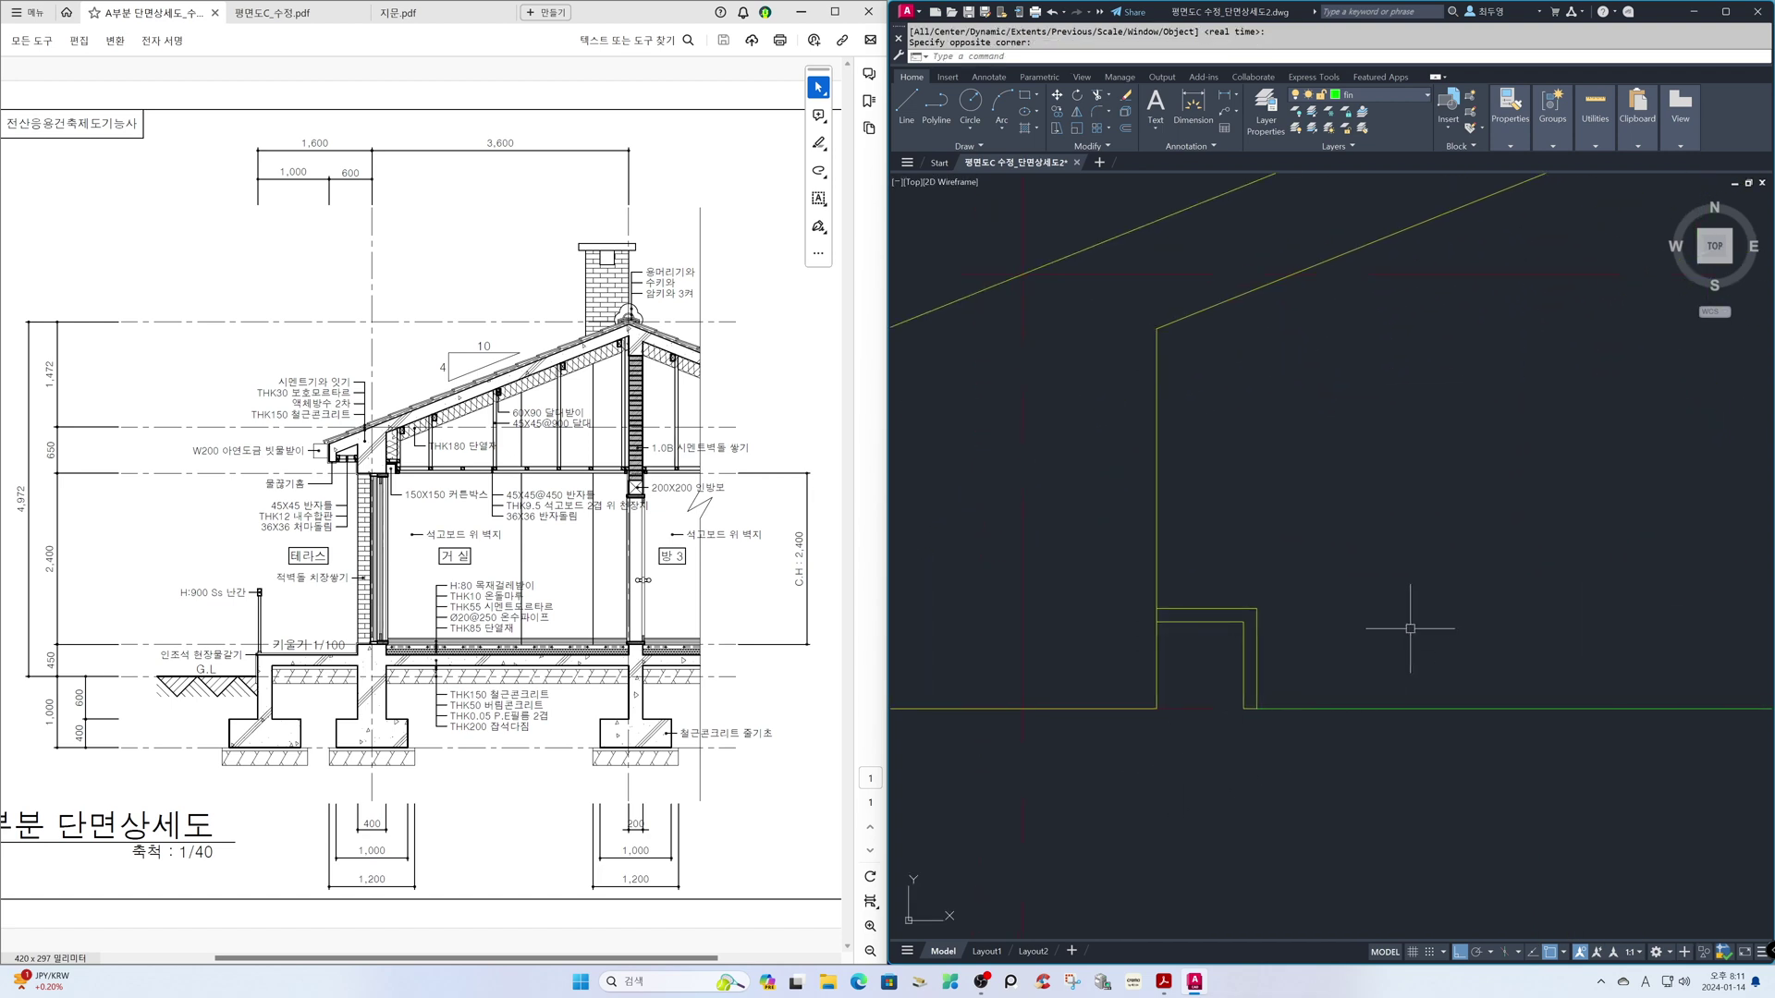
type("o")
key("Return")
key("F3")
type("36")
key("Return")
left_click(1395, 708)
left_click(1395, 700)
key("Return")
- Offset the upper ceiling line 9.5 upward twice for the two gypsum board layers
key("Return")
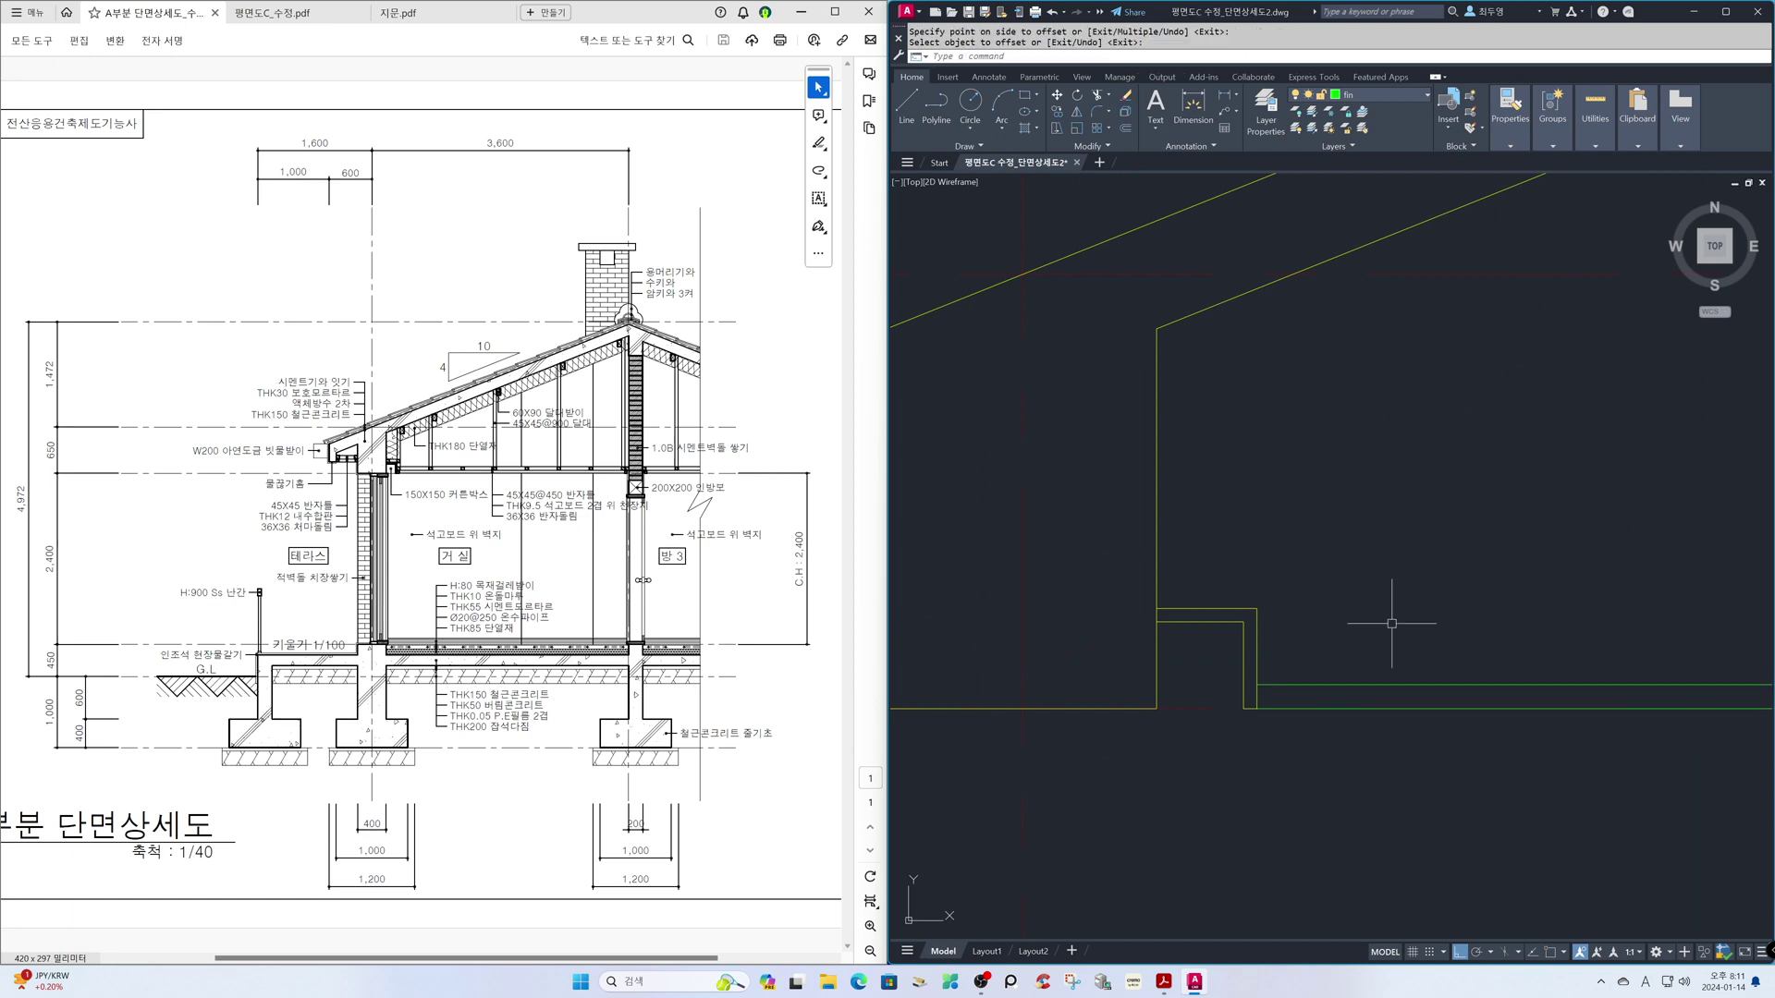
type("9.")
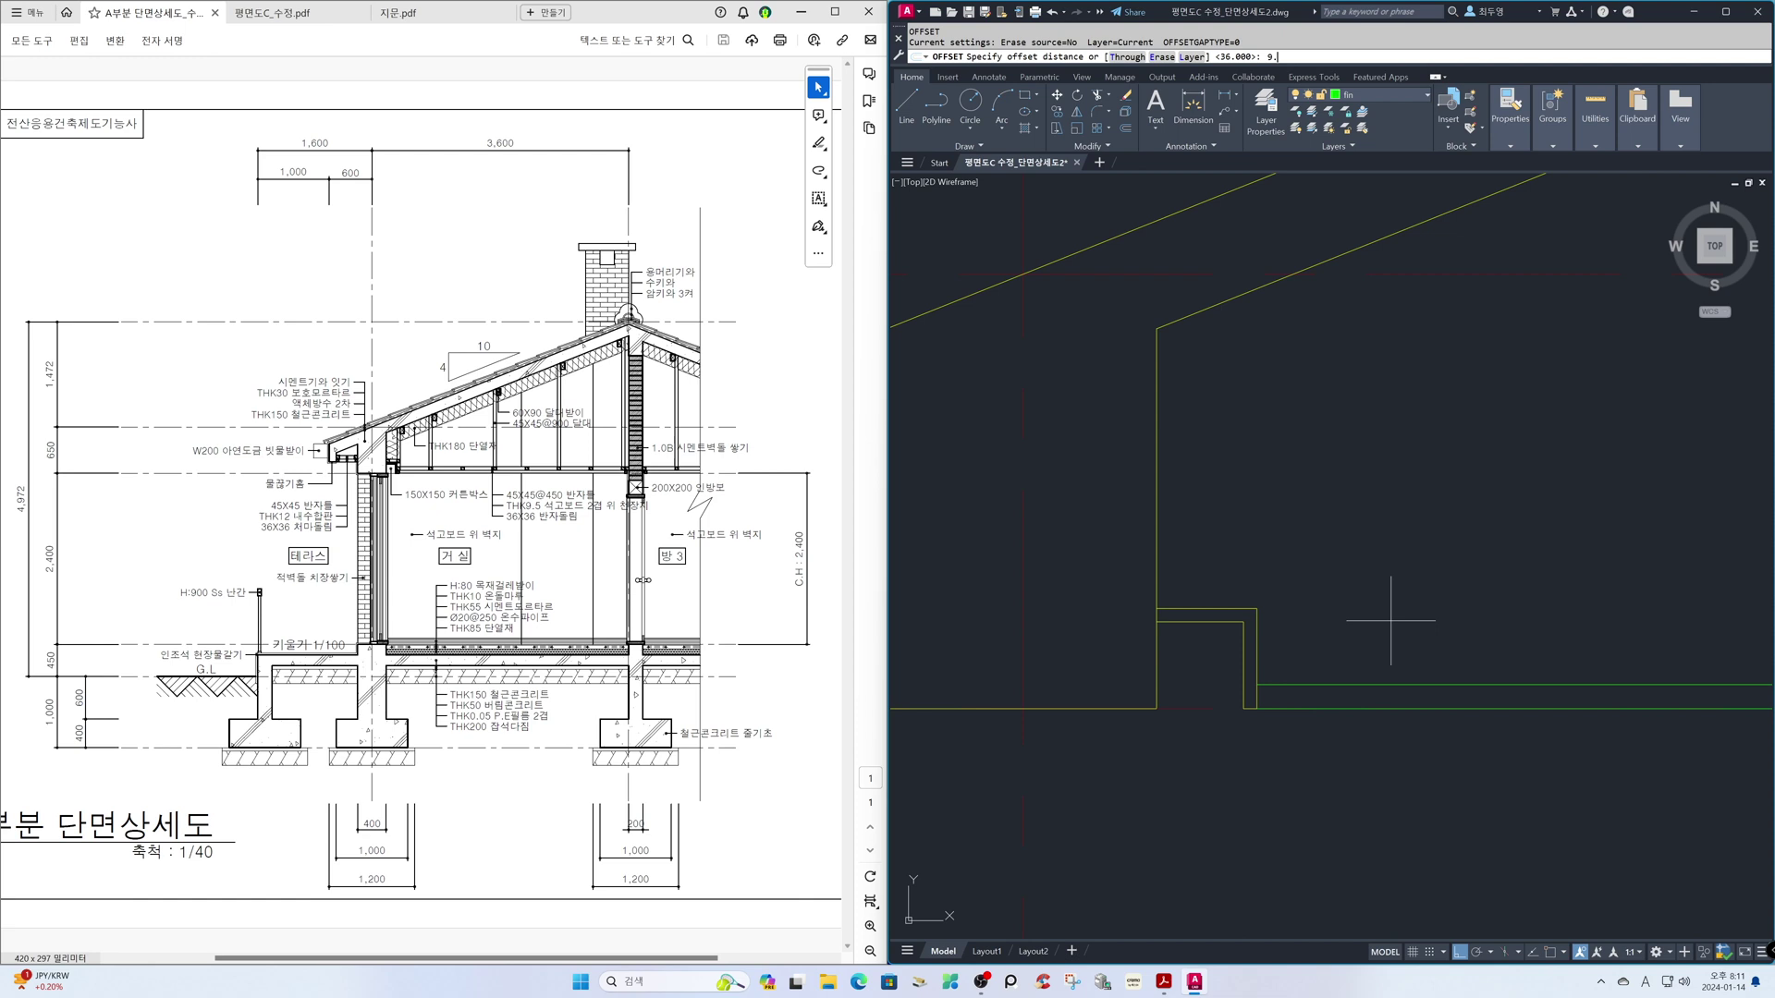
key("Return")
left_click(1384, 684)
left_click(1381, 669)
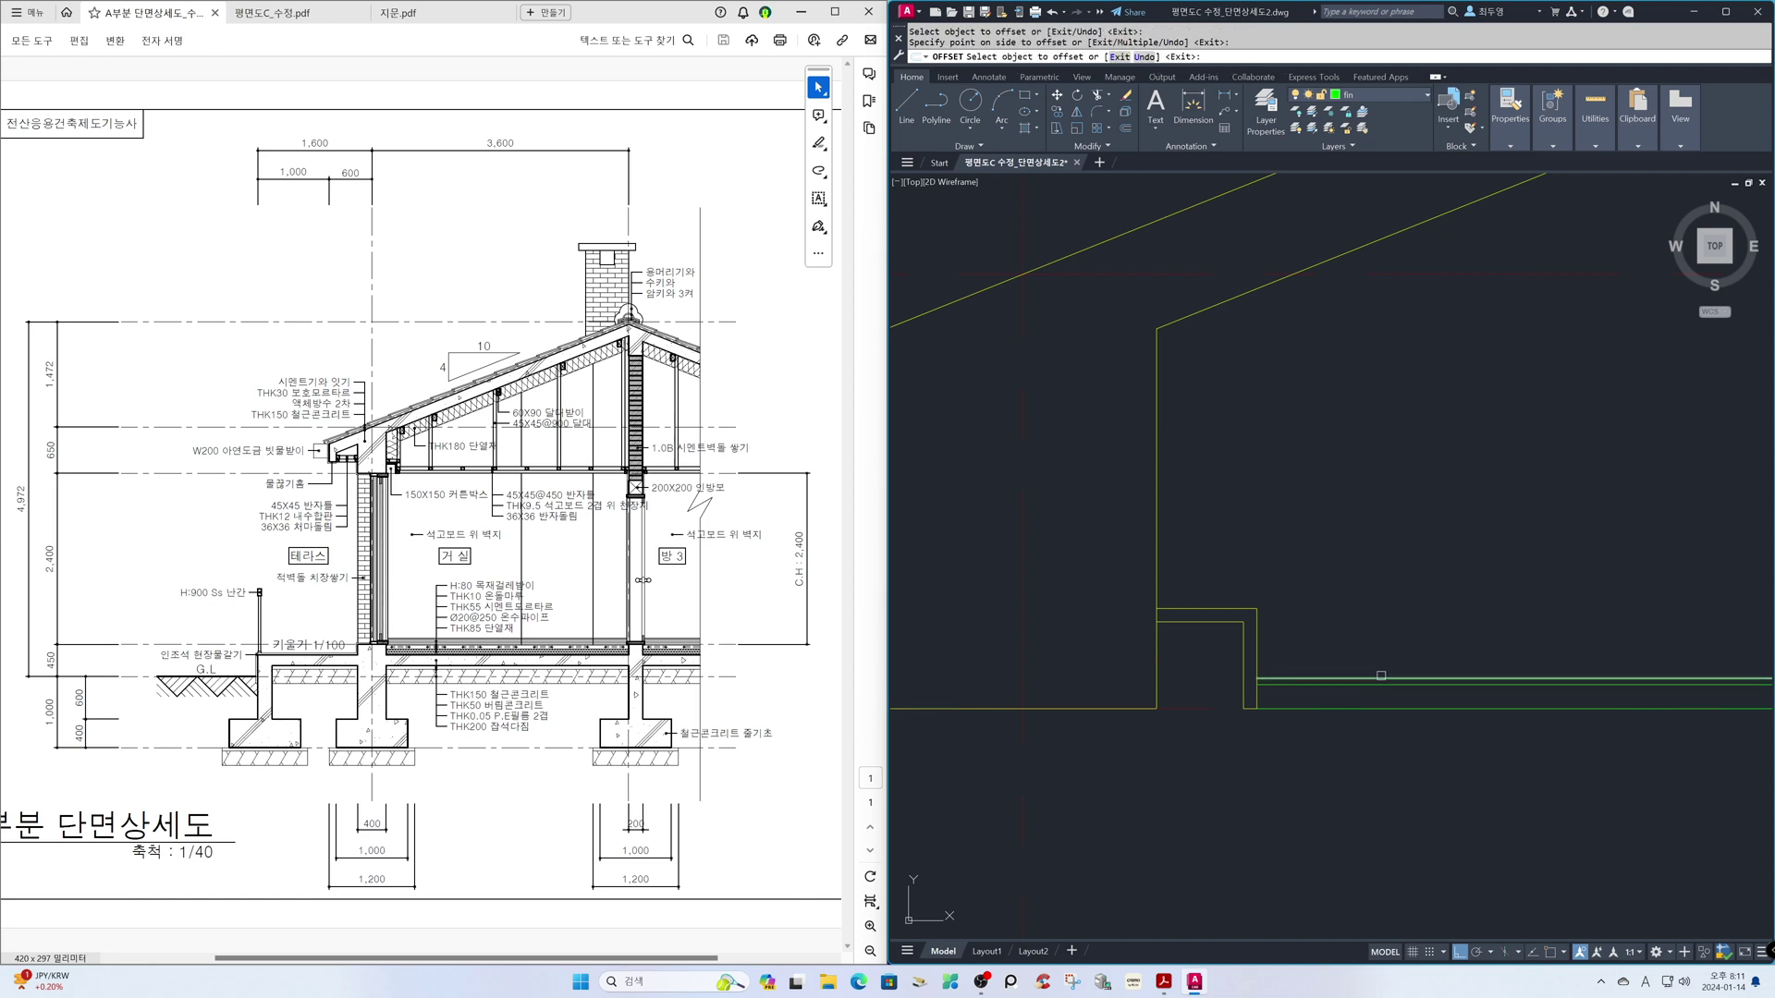
left_click(1381, 678)
left_click(1380, 649)
key("Return")
- Offset the uppermost gypsum board line 45 upward for the ceiling joist
key("Return")
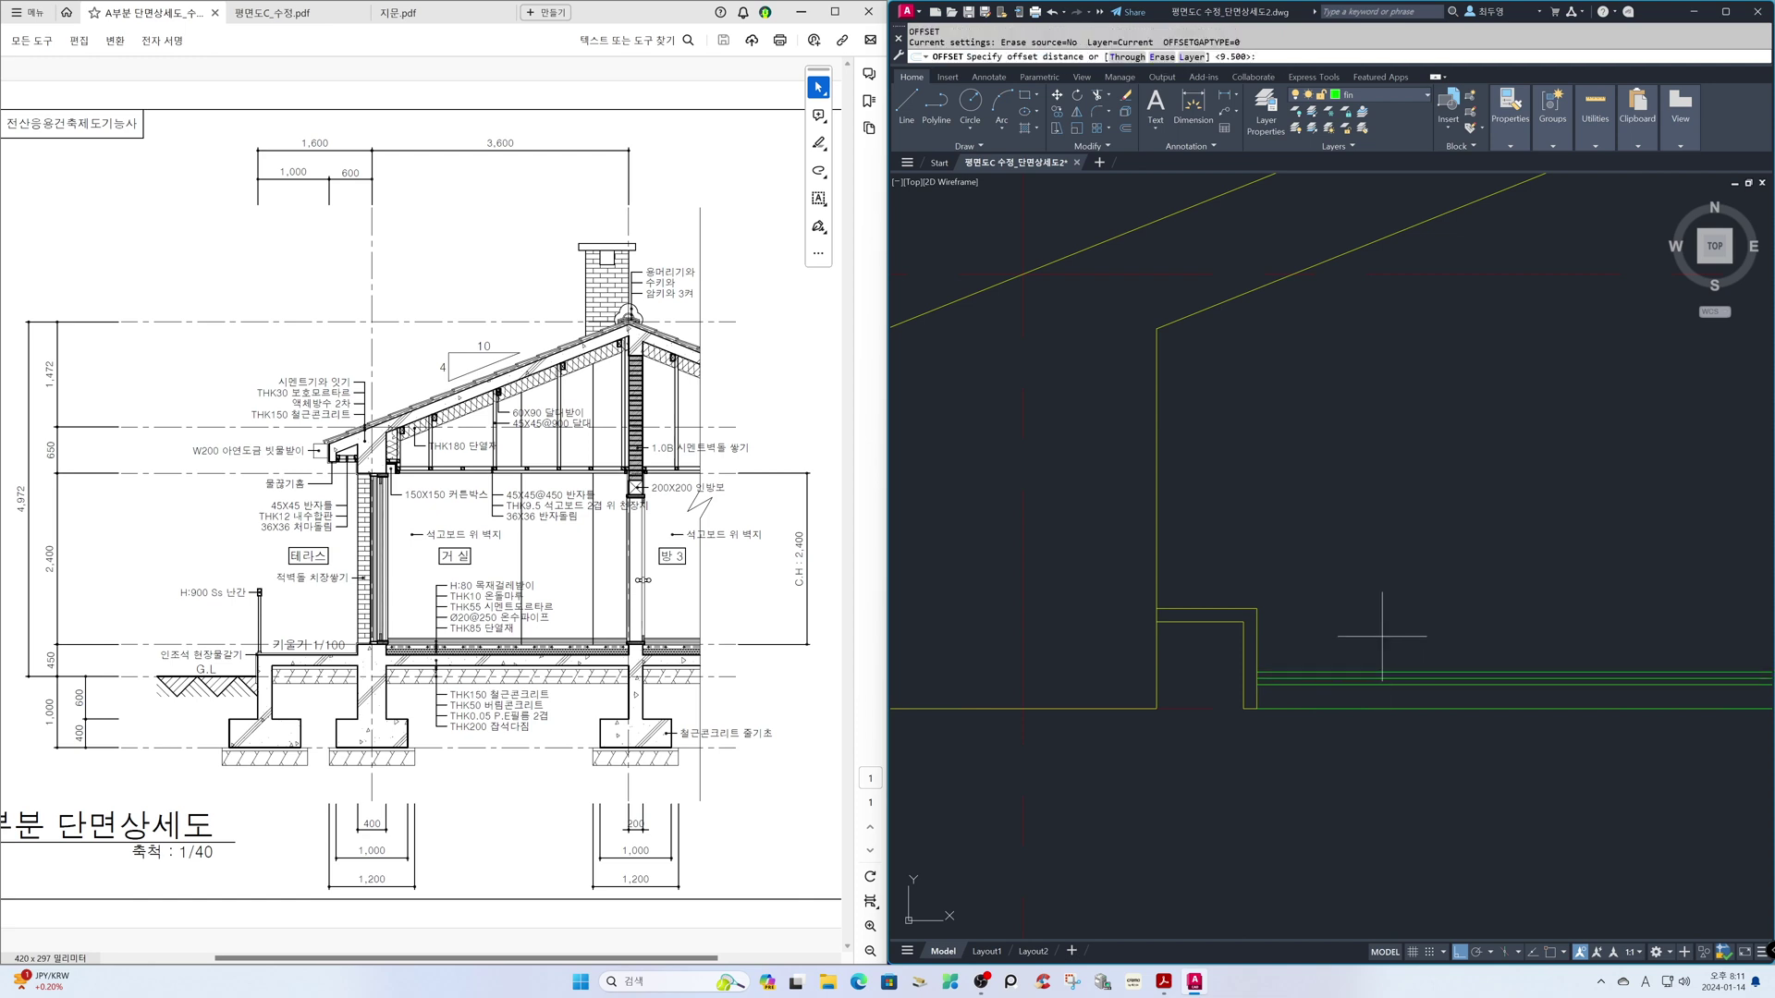
type("45")
key("Return")
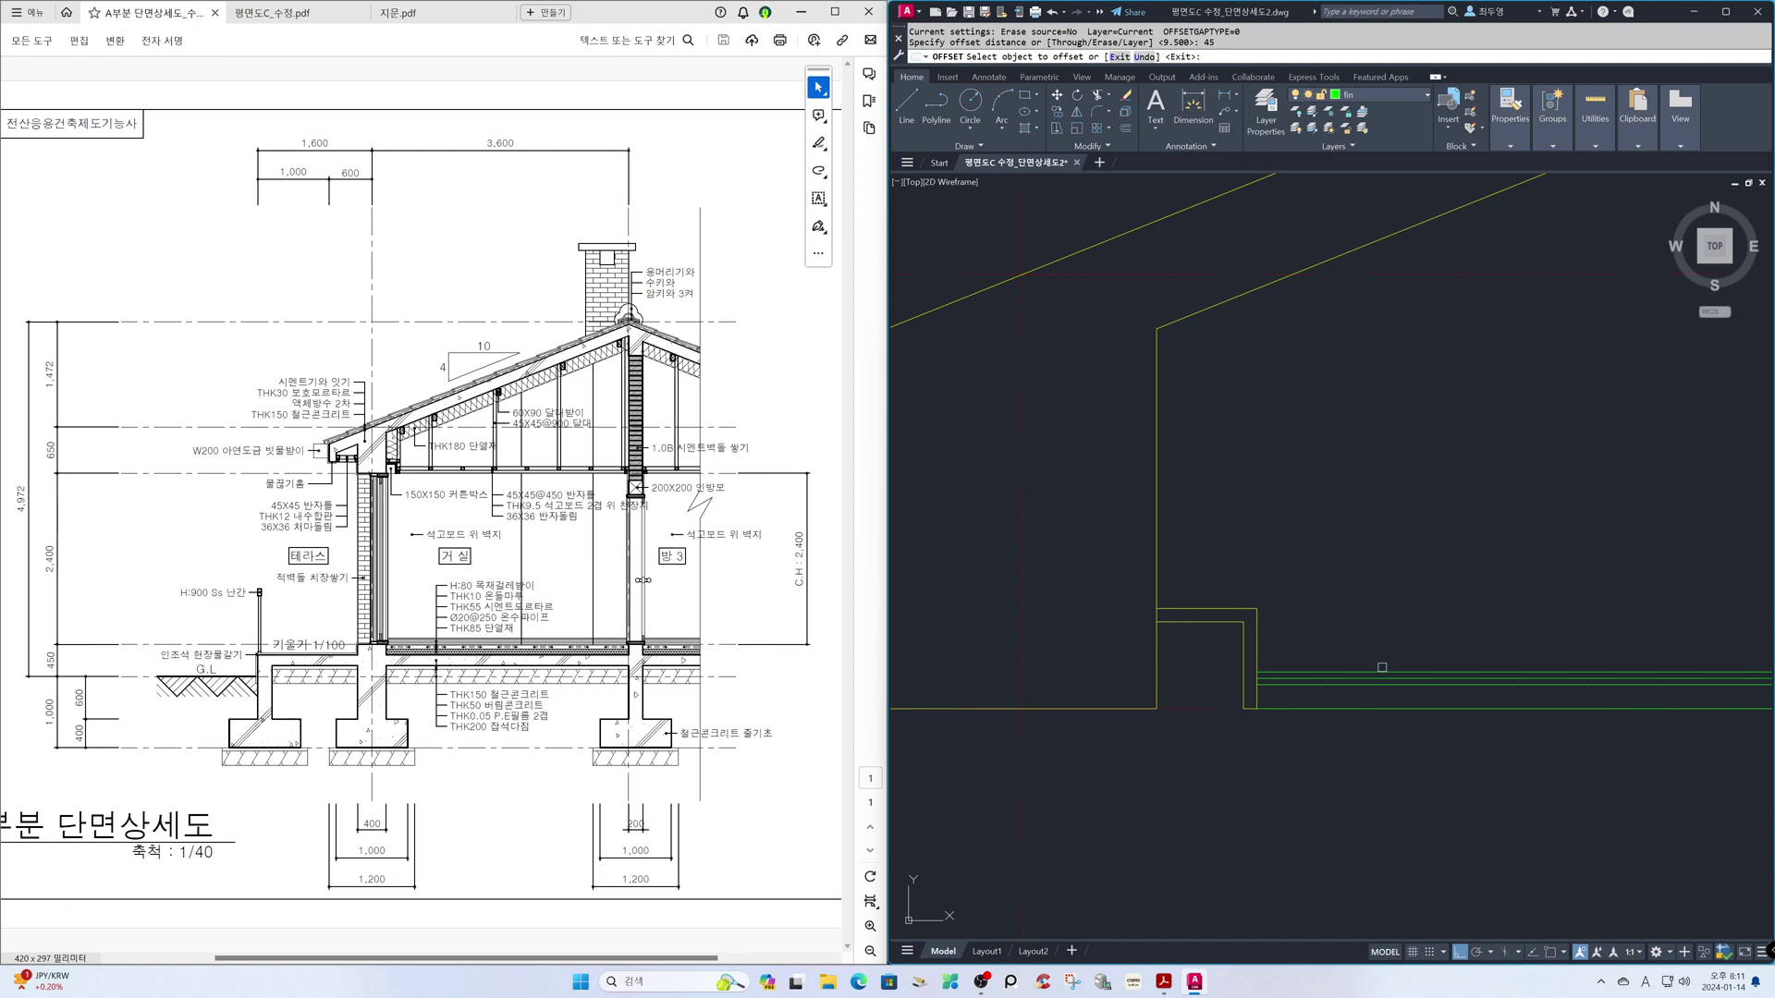
left_click(1381, 671)
left_click(1383, 641)
key("Return")
- Put the topmost and lowest ceiling lines on the ele layer
left_click(1383, 641)
left_click(1382, 709)
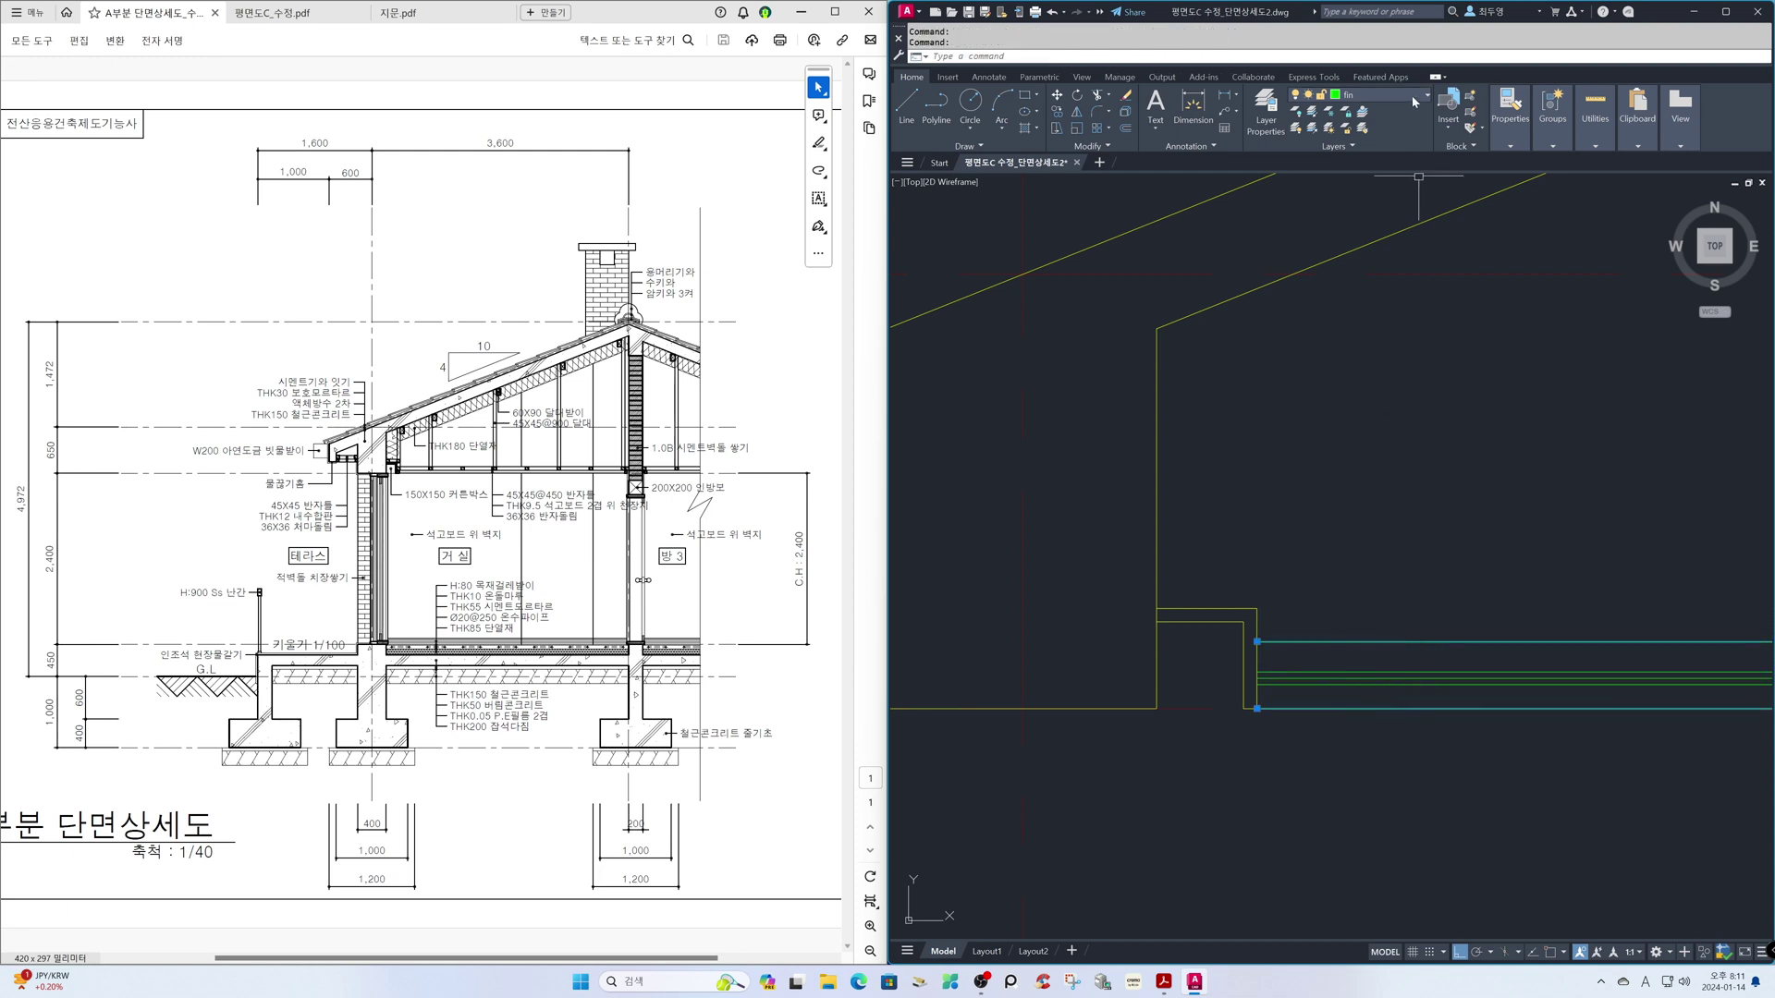
left_click(1413, 101)
left_click(1398, 165)
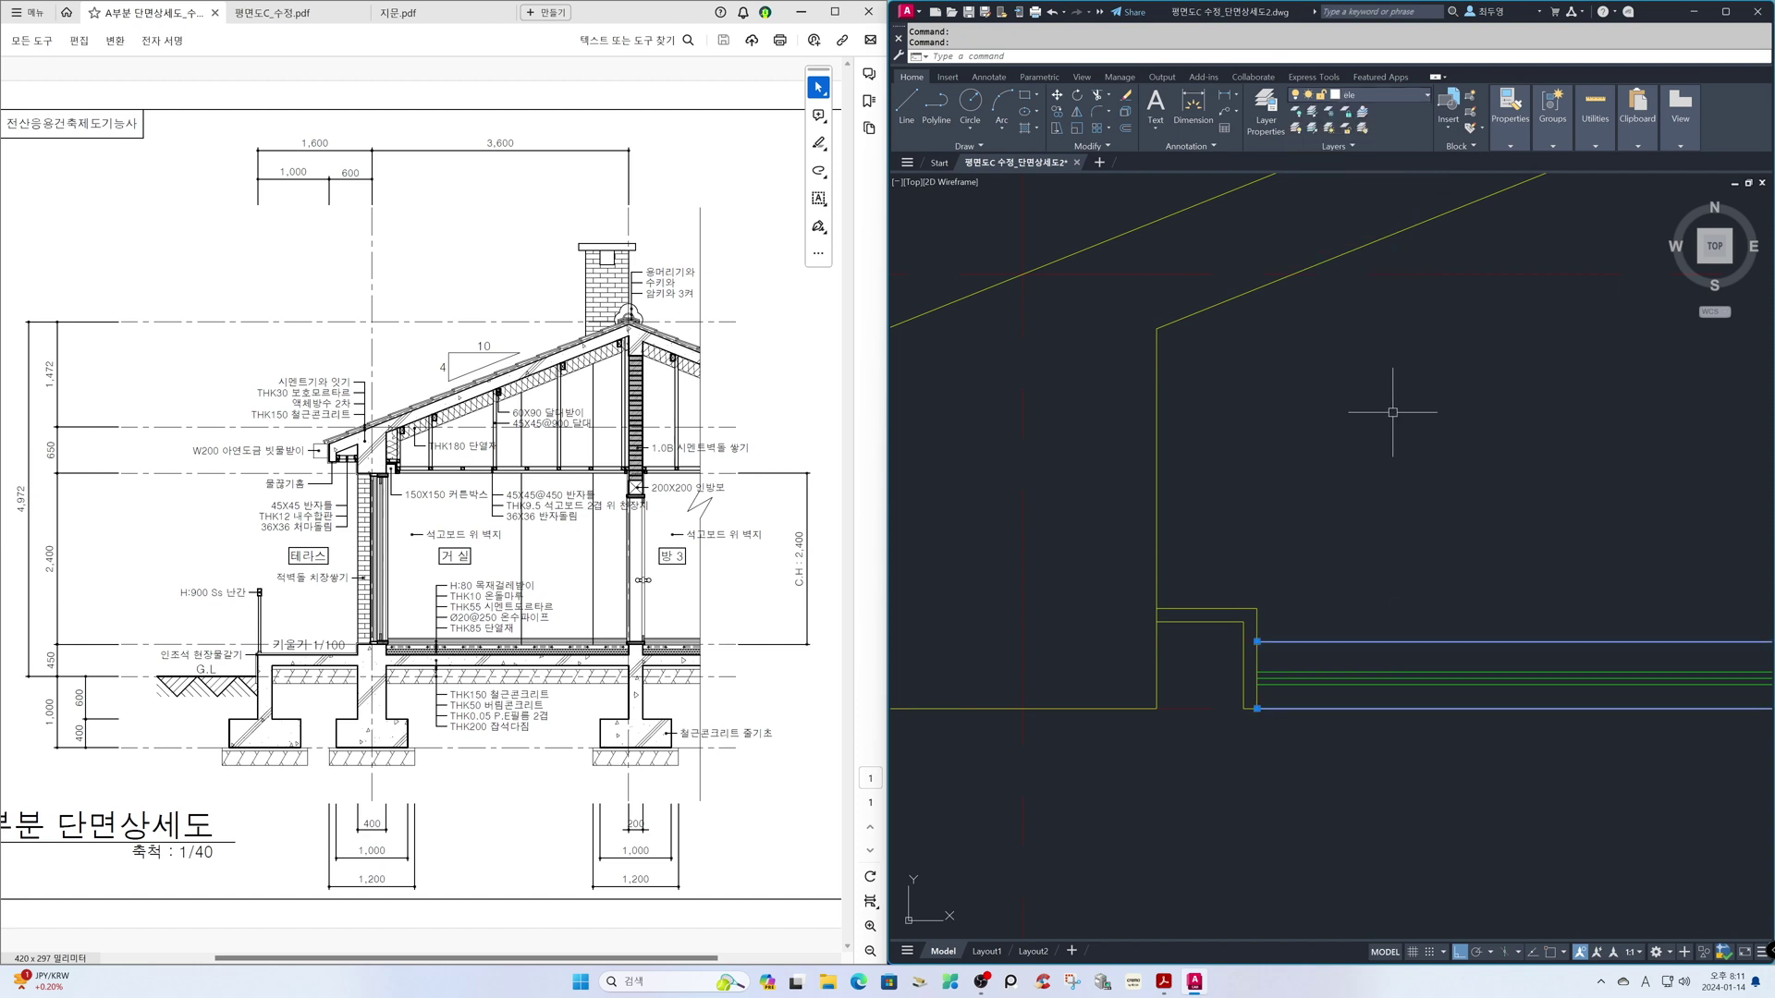
key("Escape")
key("Escape")
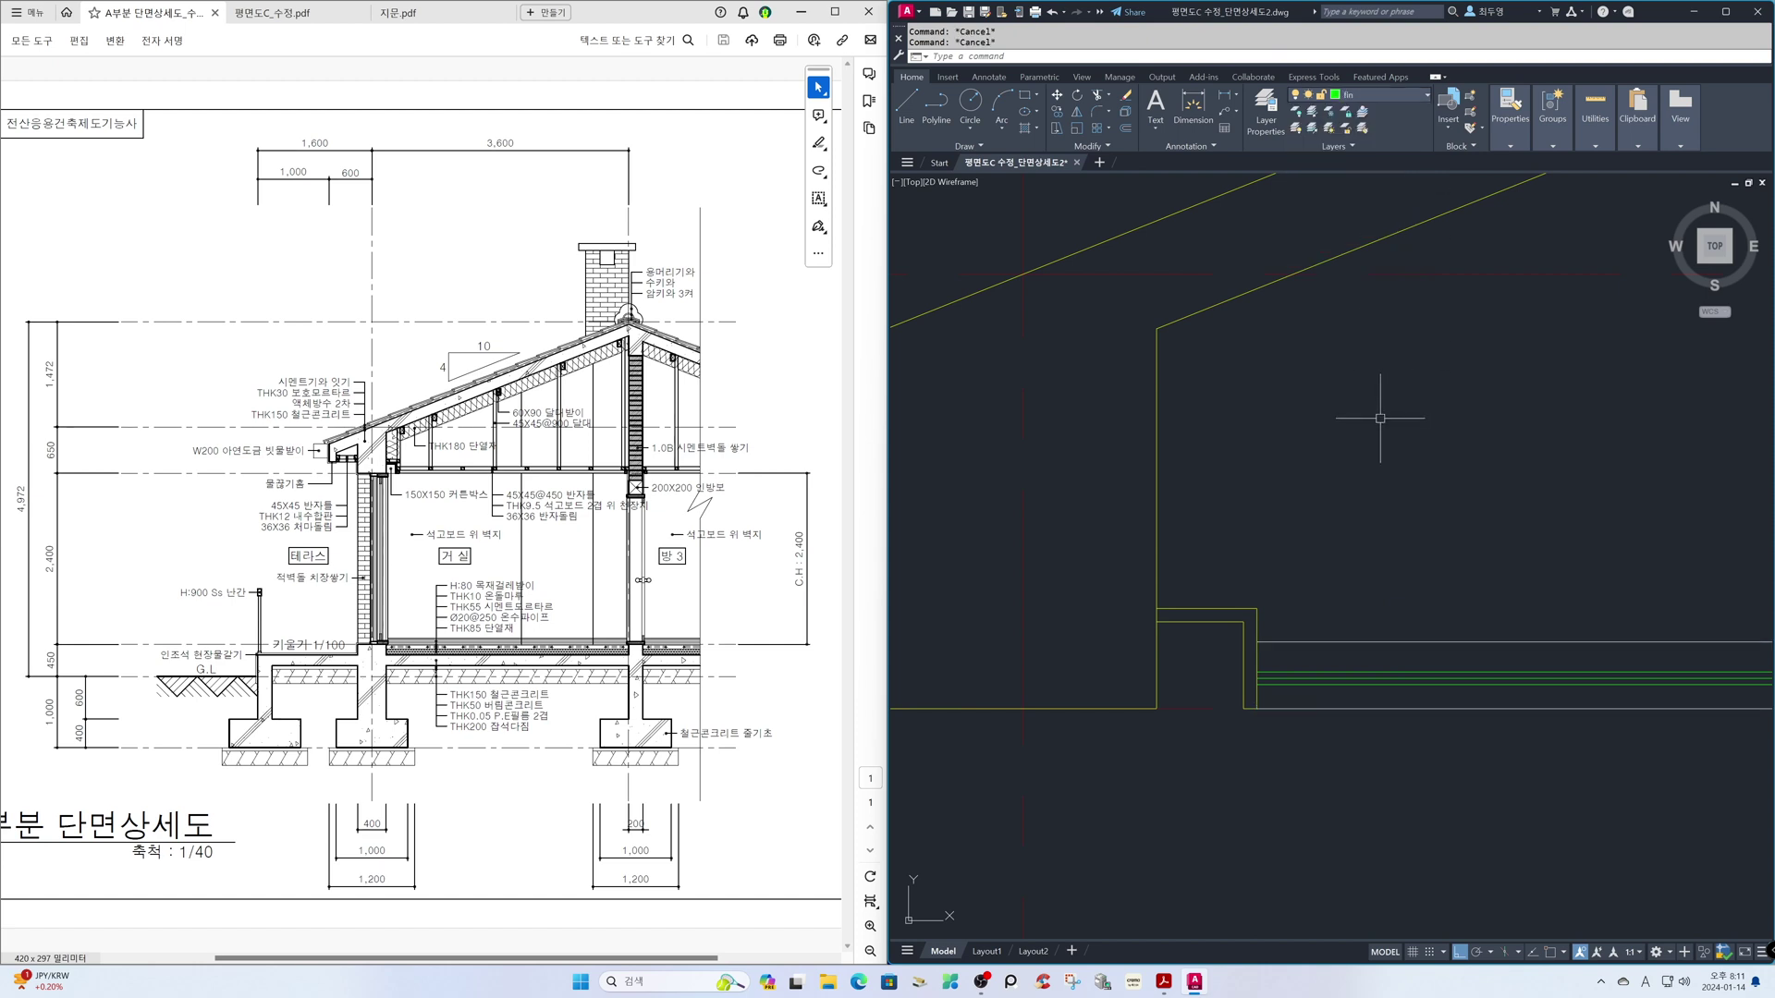
- Draw a 45 by 45 square by dimensions in the empty area above the ceiling lines
key("Return")
left_click(1342, 575)
key("Return")
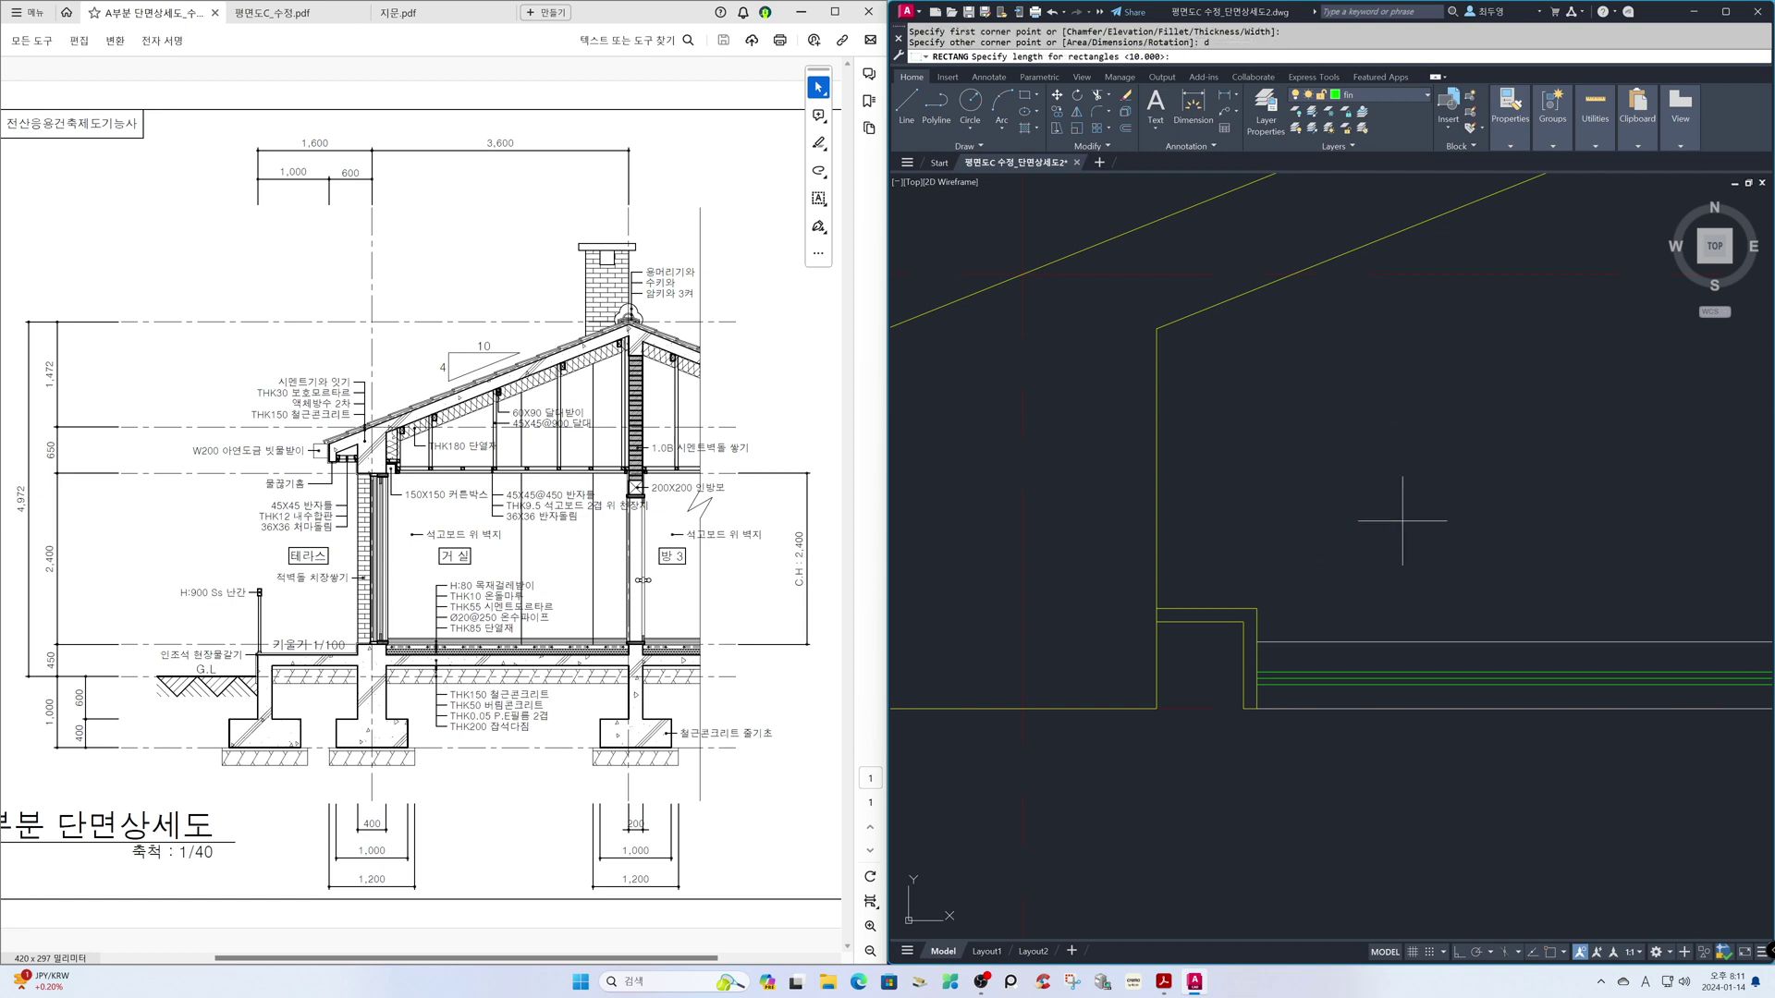
key("Return")
key("Return")
key("F8")
left_click(1419, 526)
- Draw a 36 by 36 square by dimensions beside the larger square
key("Return")
left_click(1432, 588)
key("Return")
type("36")
key("Return")
type("36")
key("Return")
left_click(1474, 554)
- Put both small squares on the sec layer
left_click(1487, 608)
left_click(1319, 515)
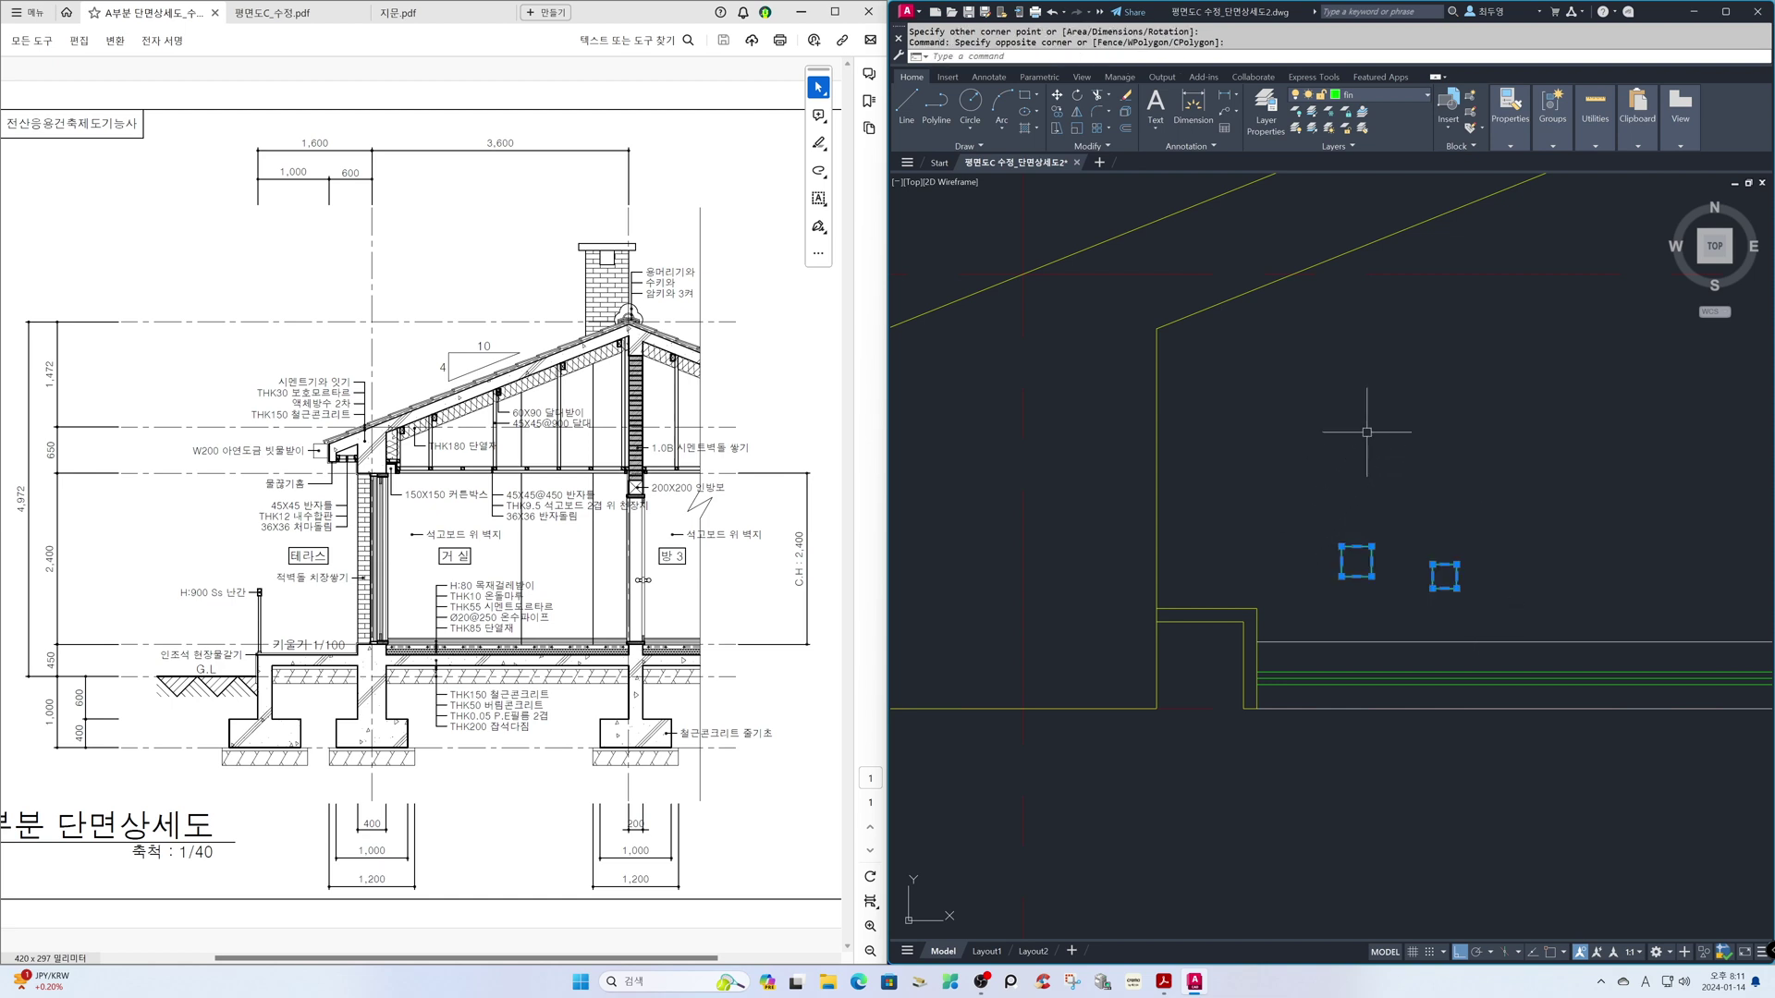
left_click(1425, 95)
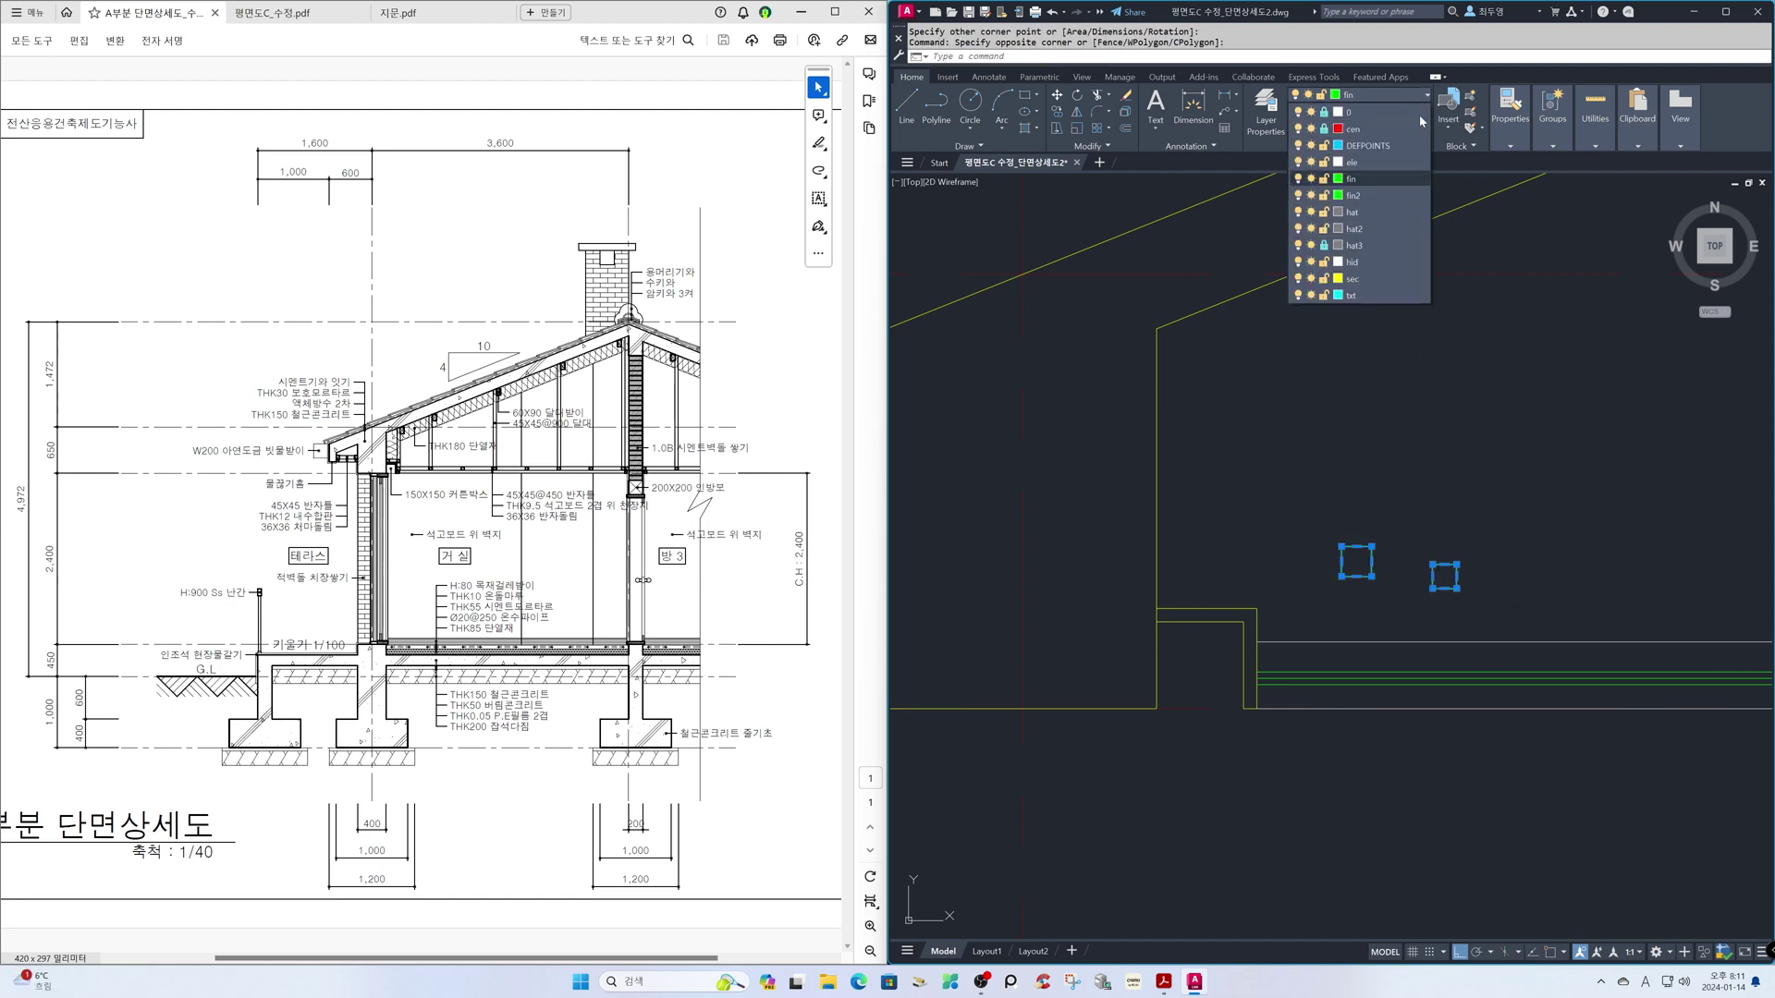
left_click(1401, 277)
key("Escape")
- Draw a diagonal line across the larger square from its upper right corner to its lower left corner
key("F8")
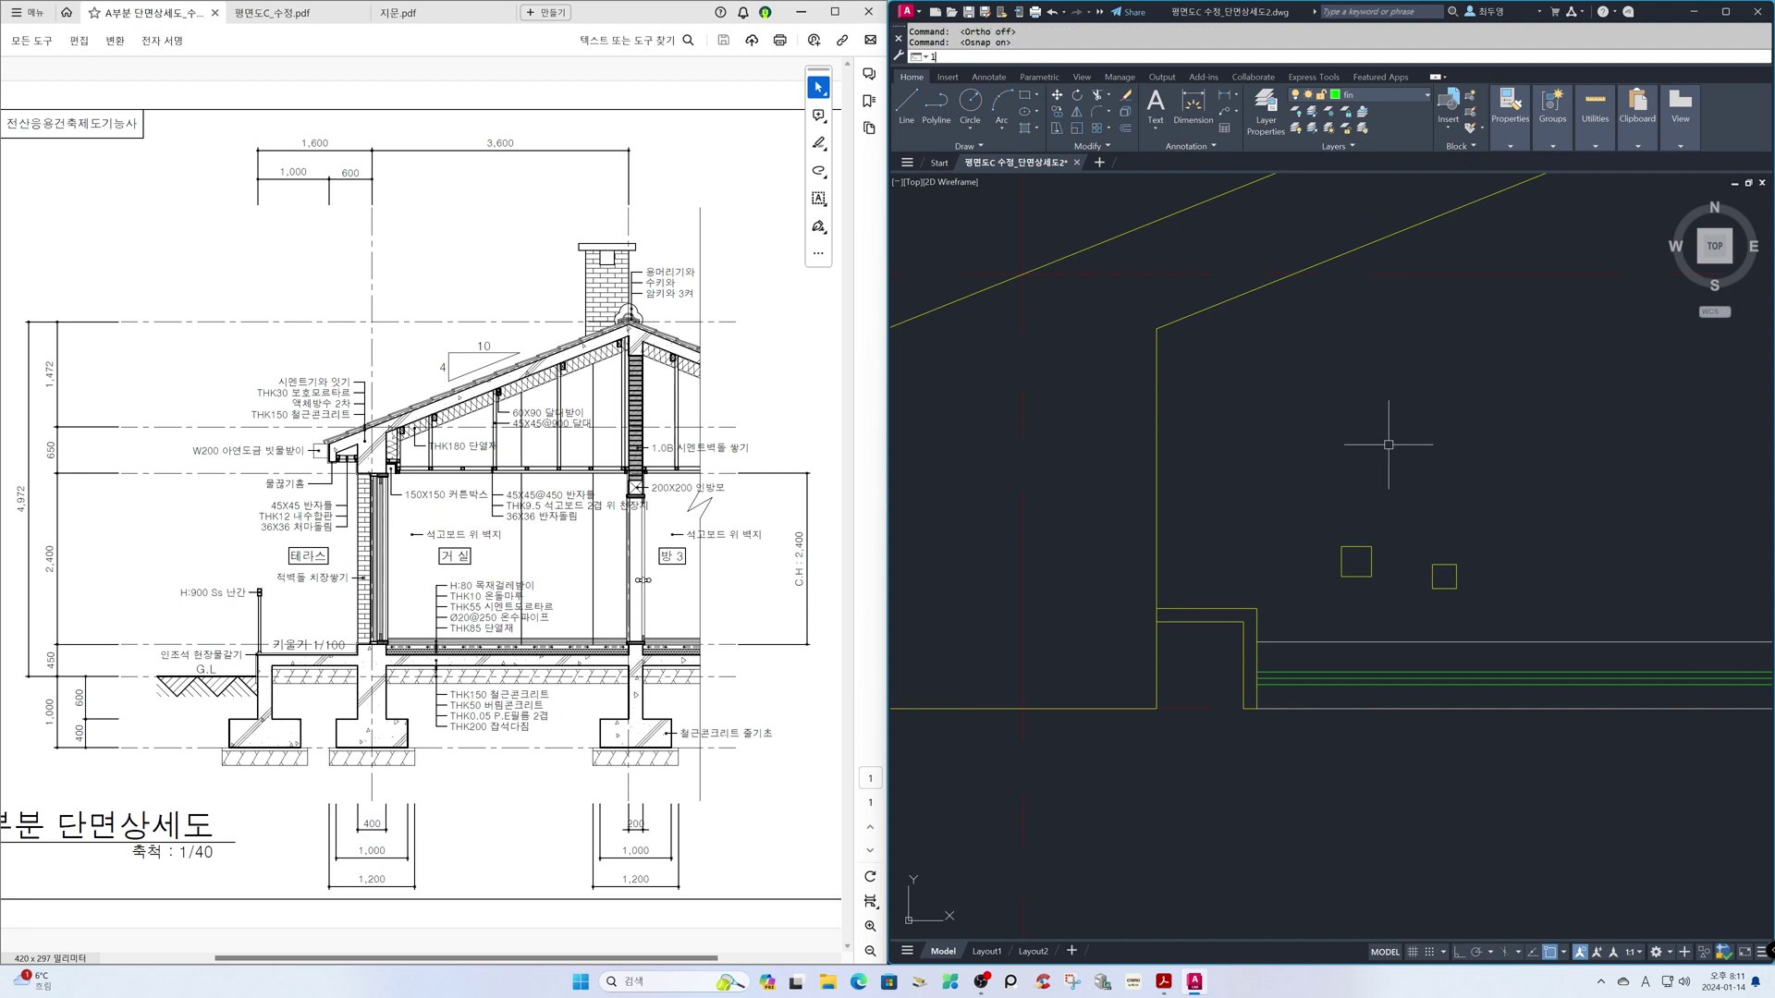
key("Return")
left_click(1371, 547)
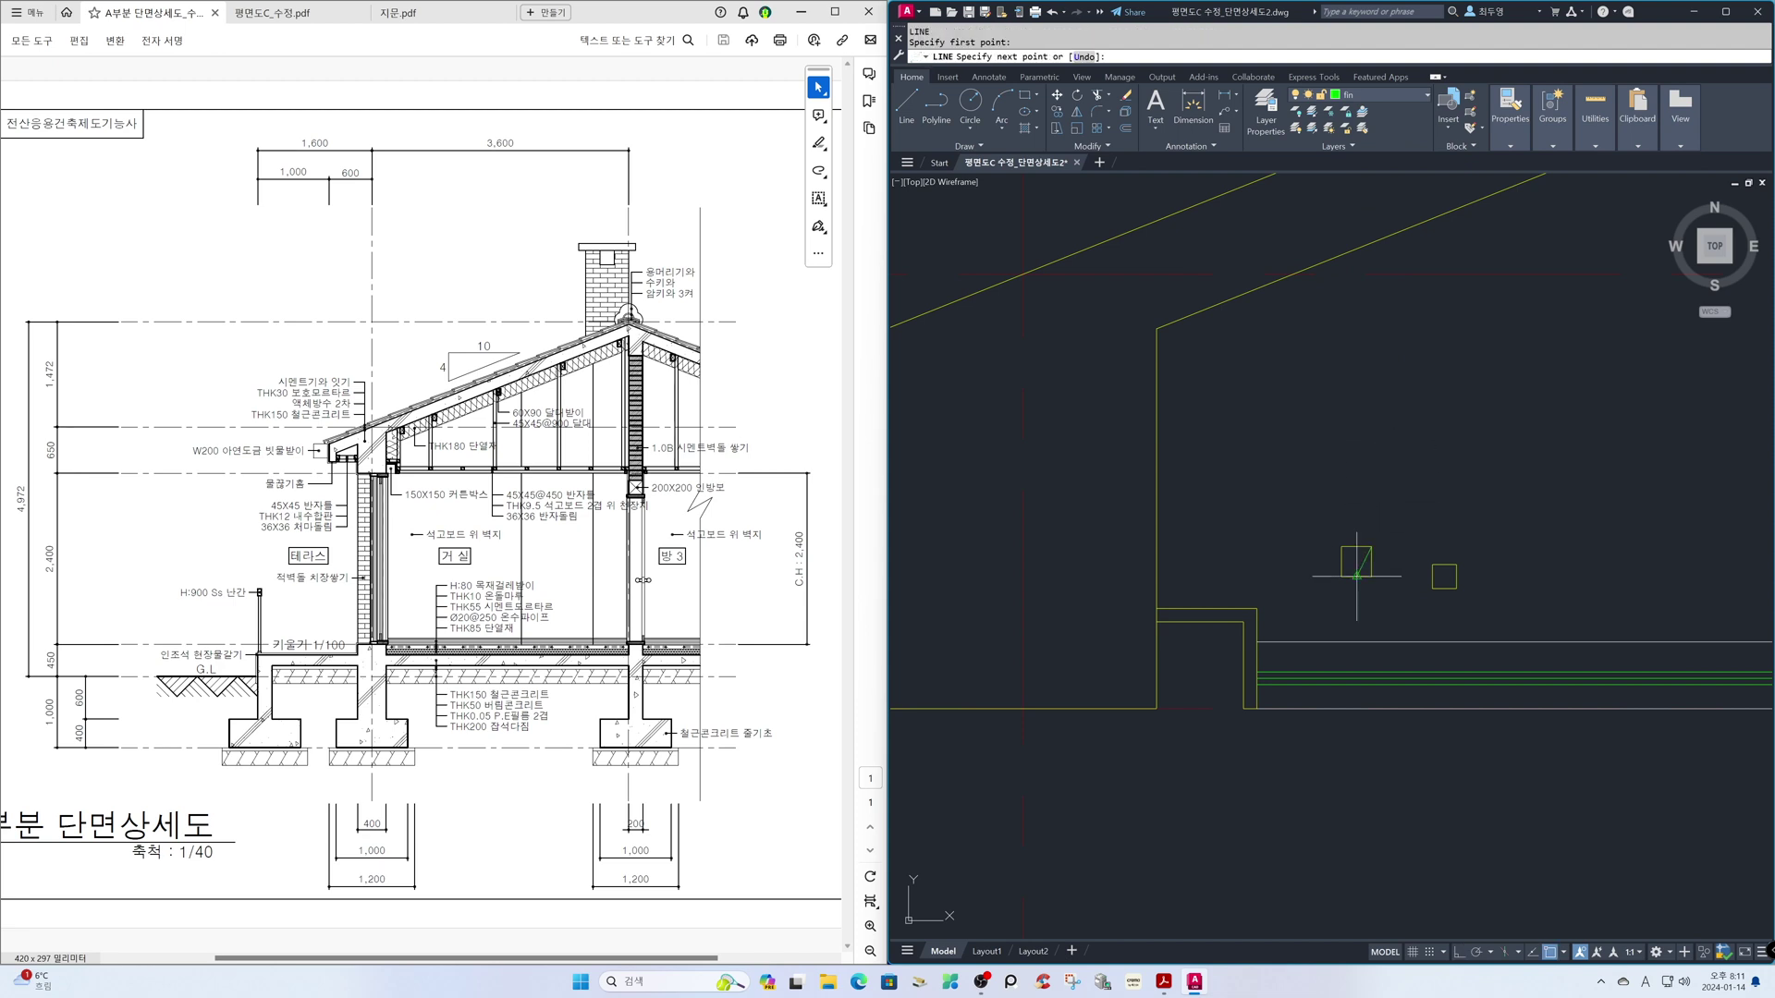
left_click(1341, 576)
key("Return")
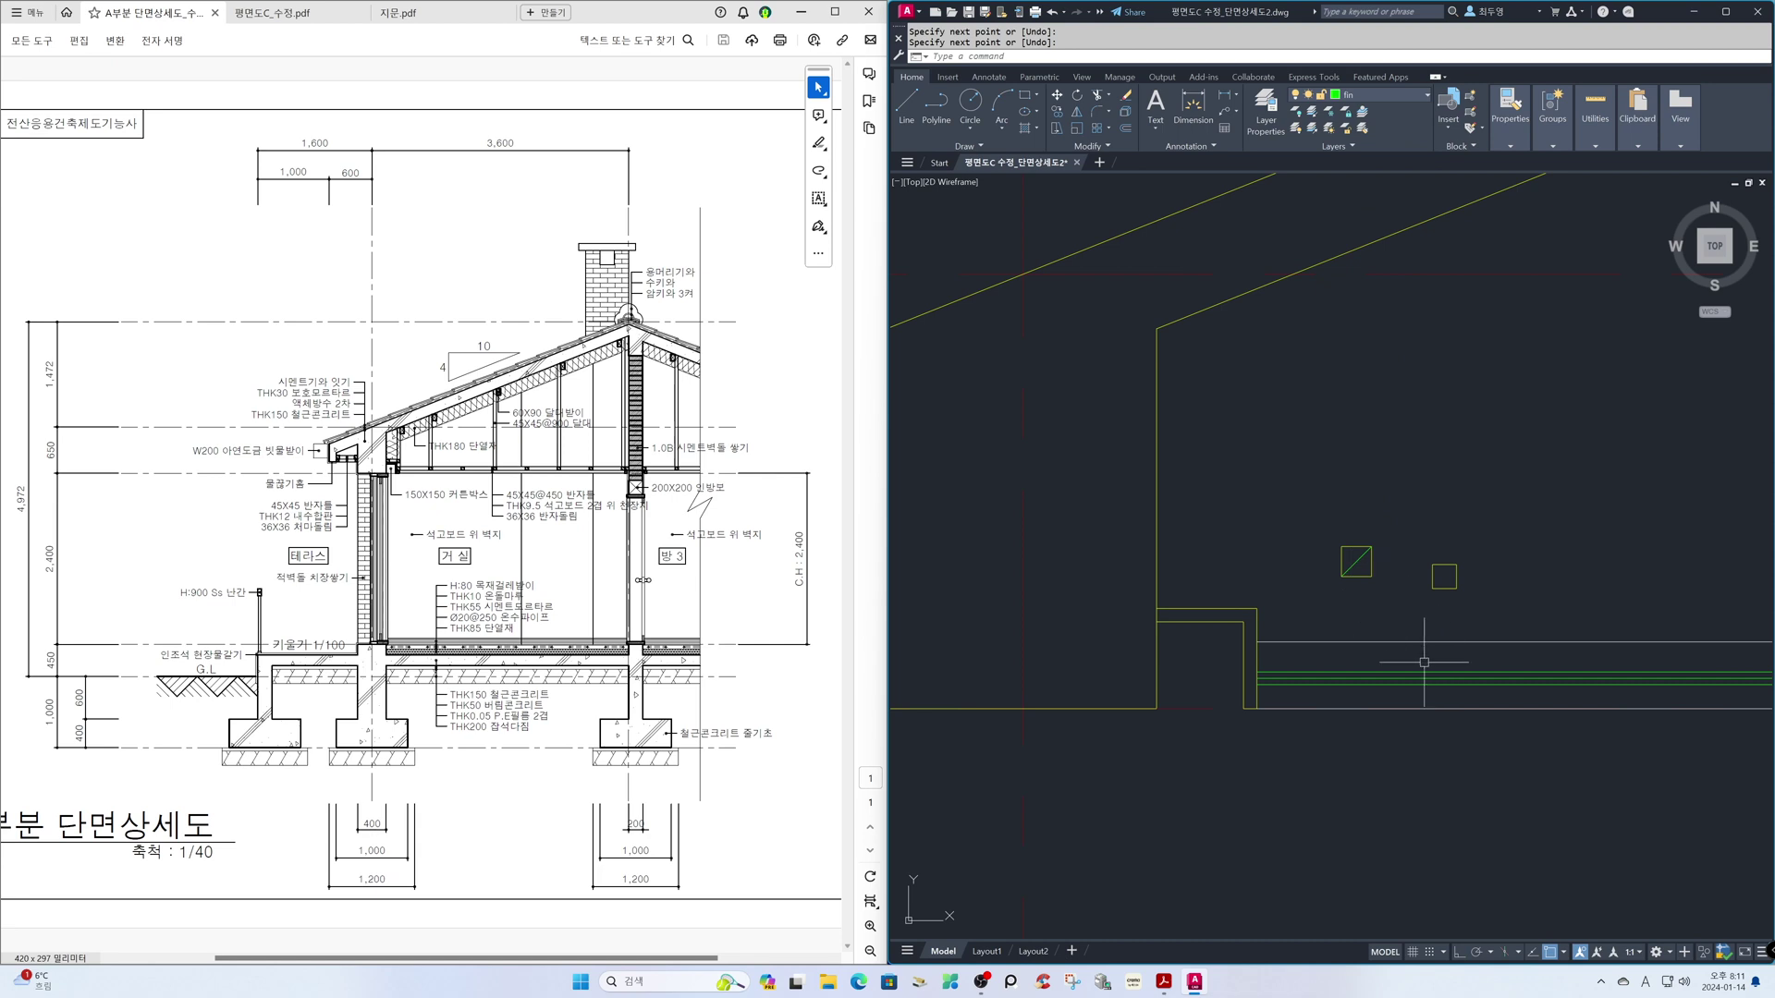
- Move the 36 by 36 square against the curtain box's outer side, aligned with its lower corner on the bottom ceiling line
right_click(1550, 956)
left_click(1548, 711)
left_click(1497, 740)
type("m")
key("Return")
left_click(1497, 599)
left_click(1386, 516)
key("Return")
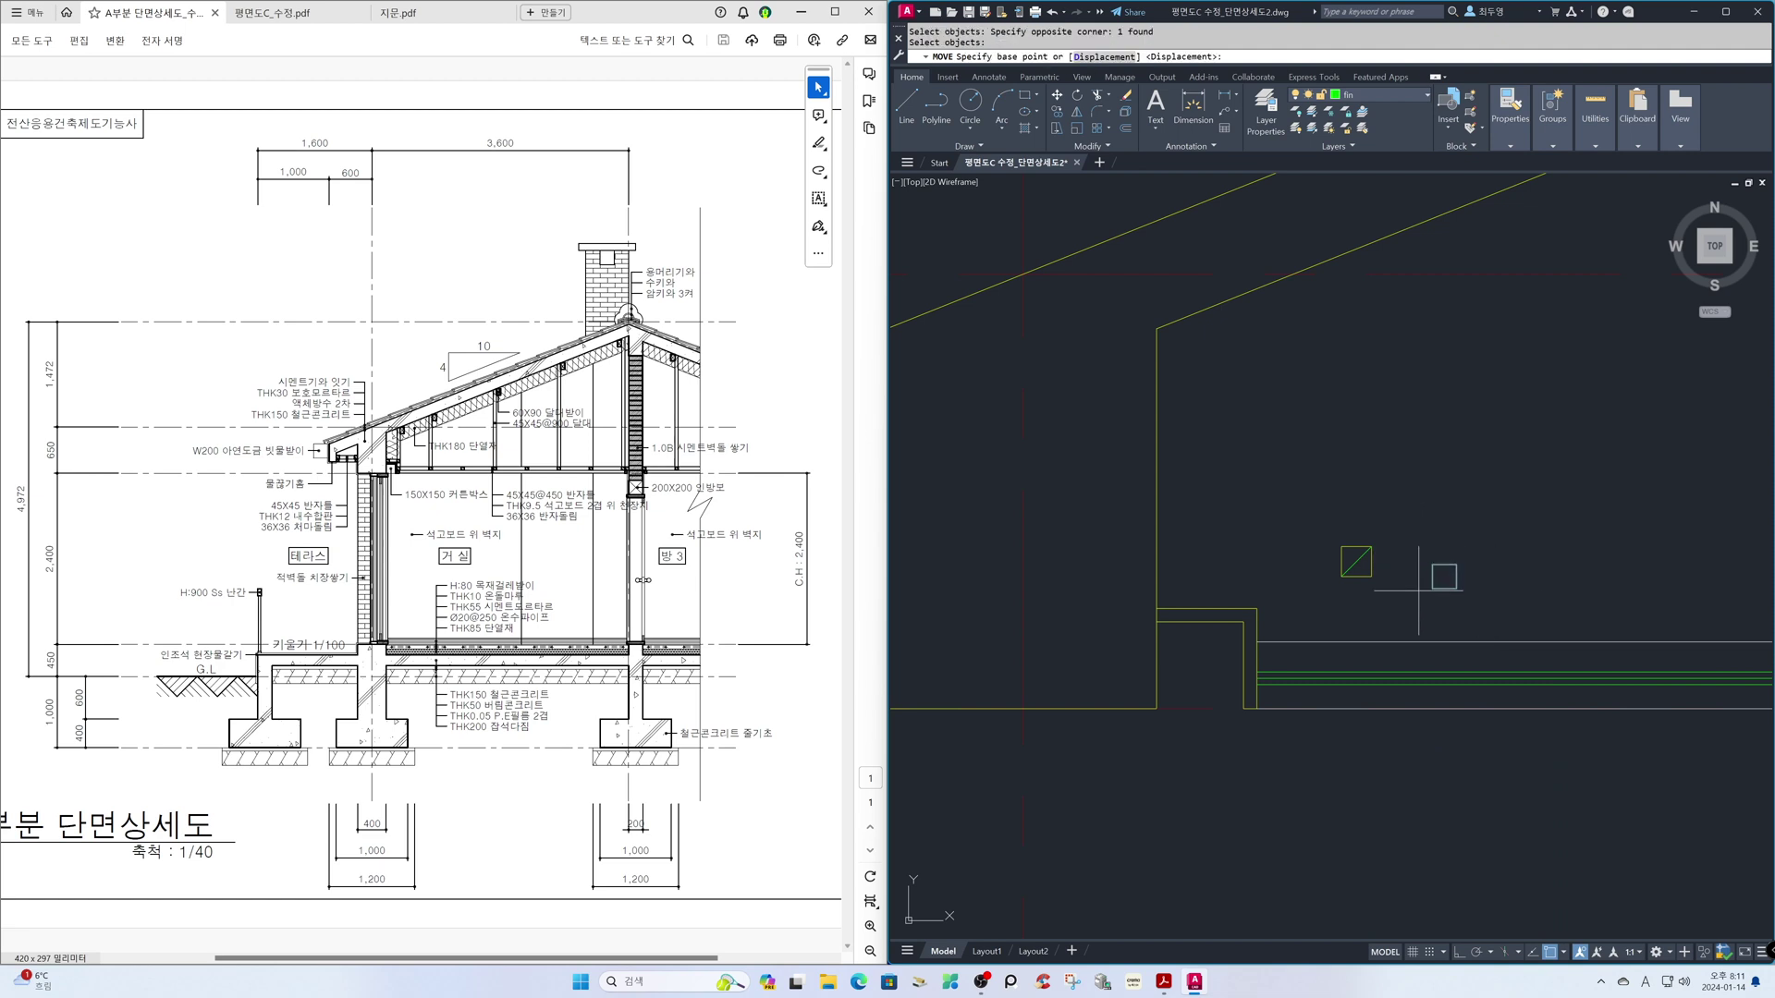
left_click(1268, 697)
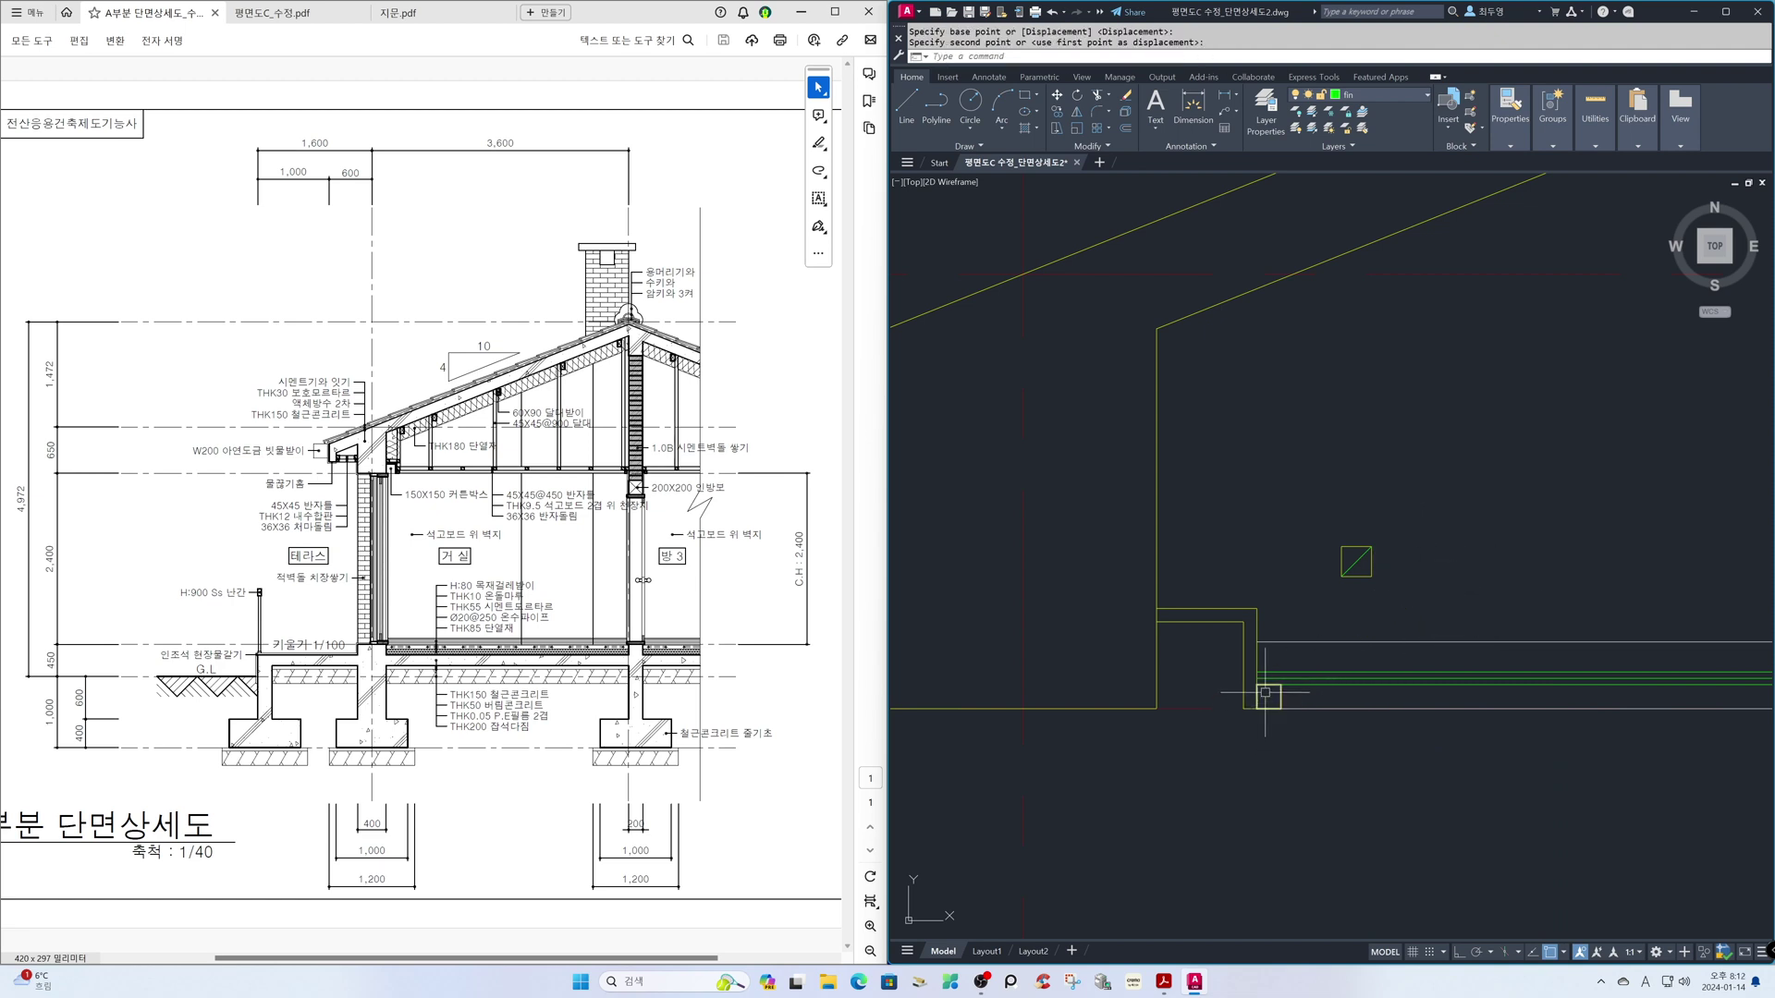
- Move the 45 by 45 square with its diagonal beside the curtain box, resting on the uppermost green board line
key("space")
left_click(1415, 593)
left_click(1340, 526)
key("space")
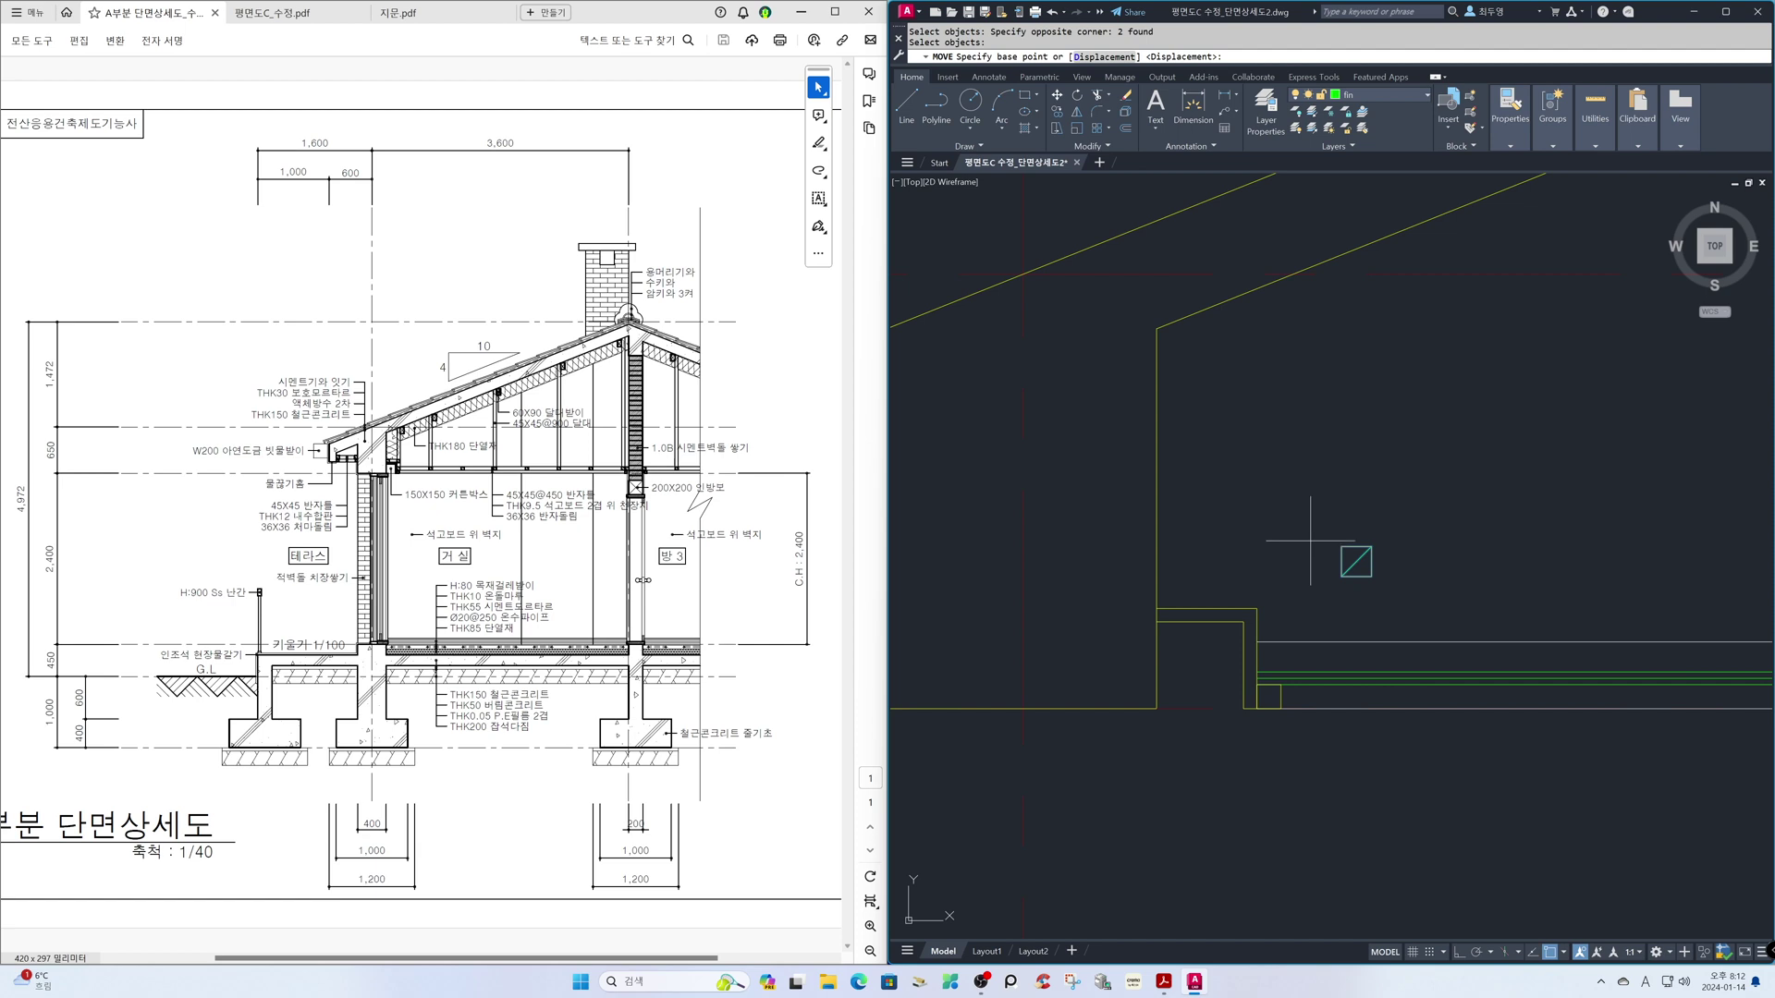
left_click(1342, 576)
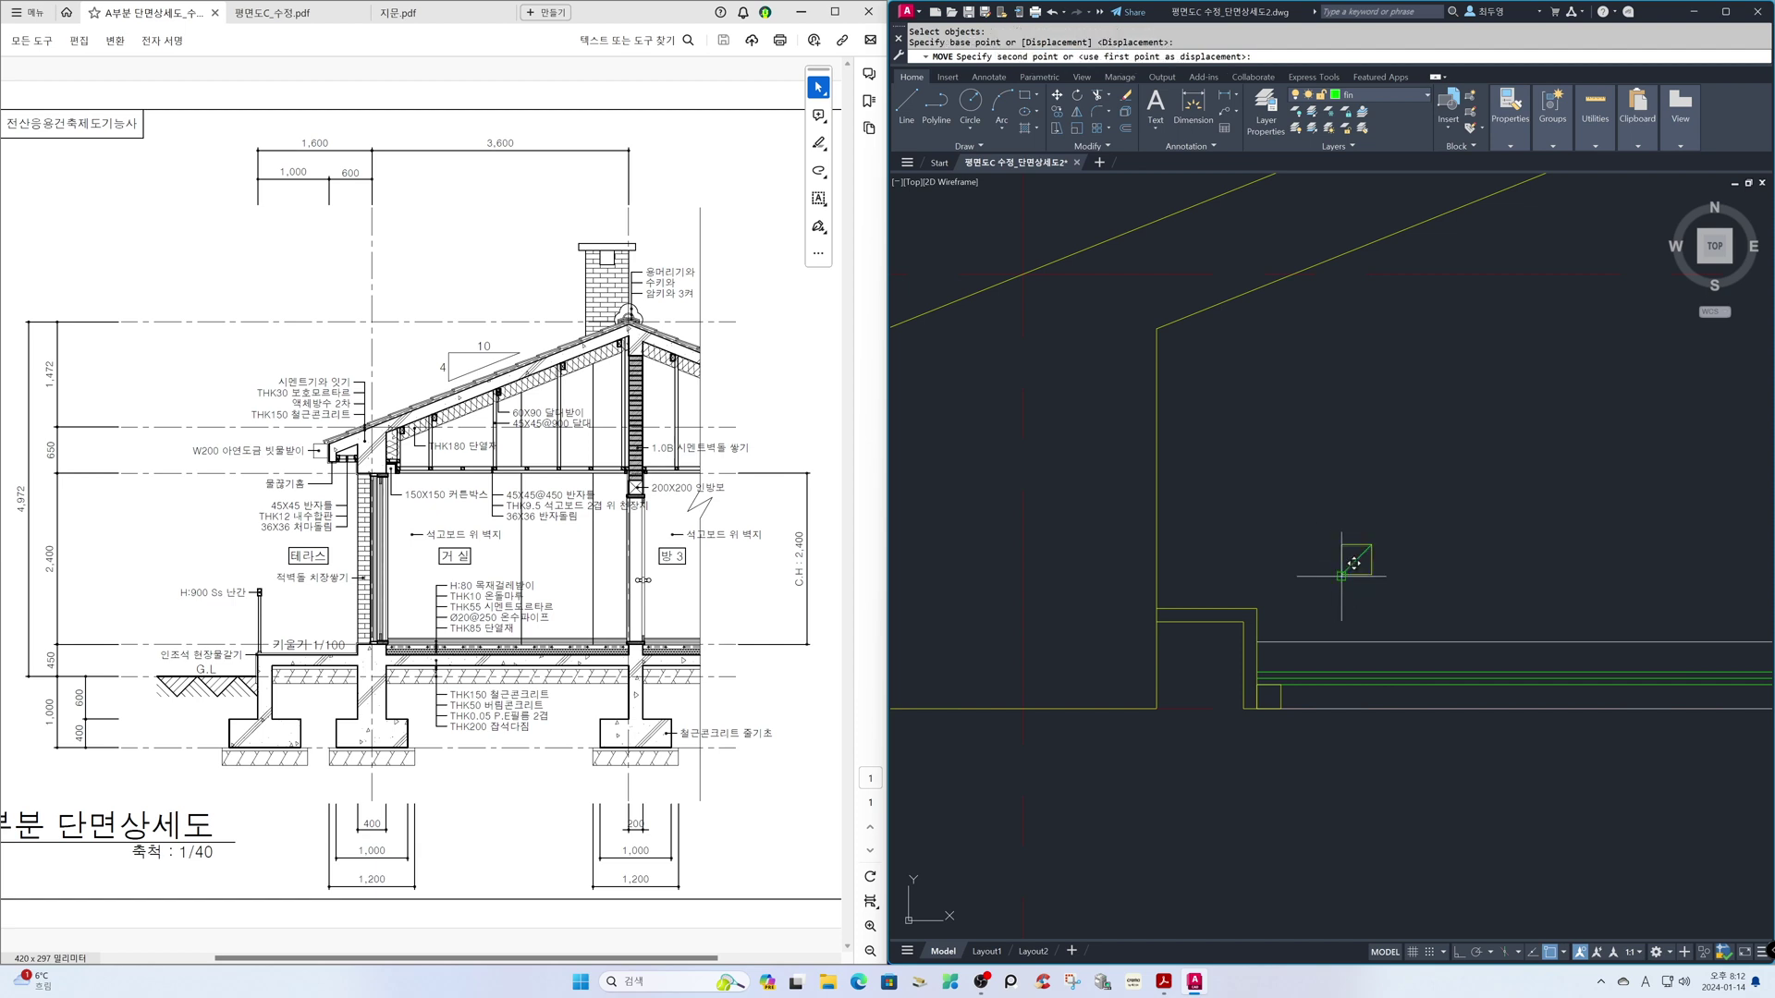
left_click(1259, 640)
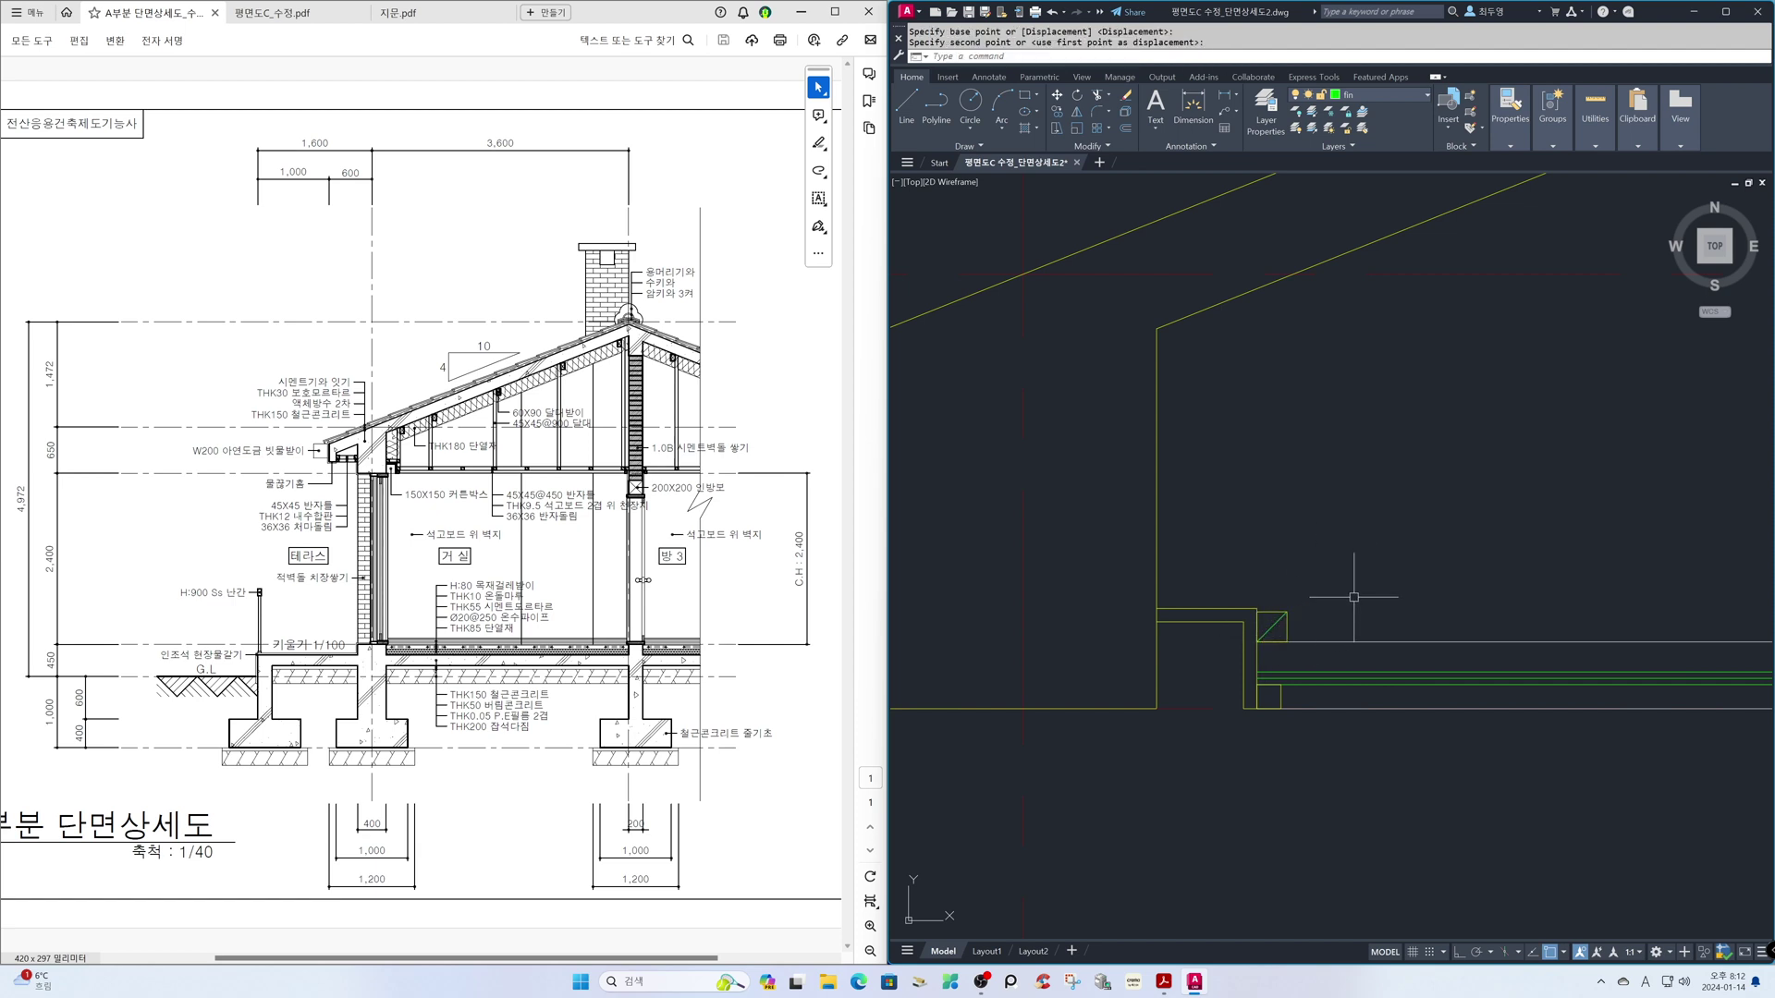
key("space")
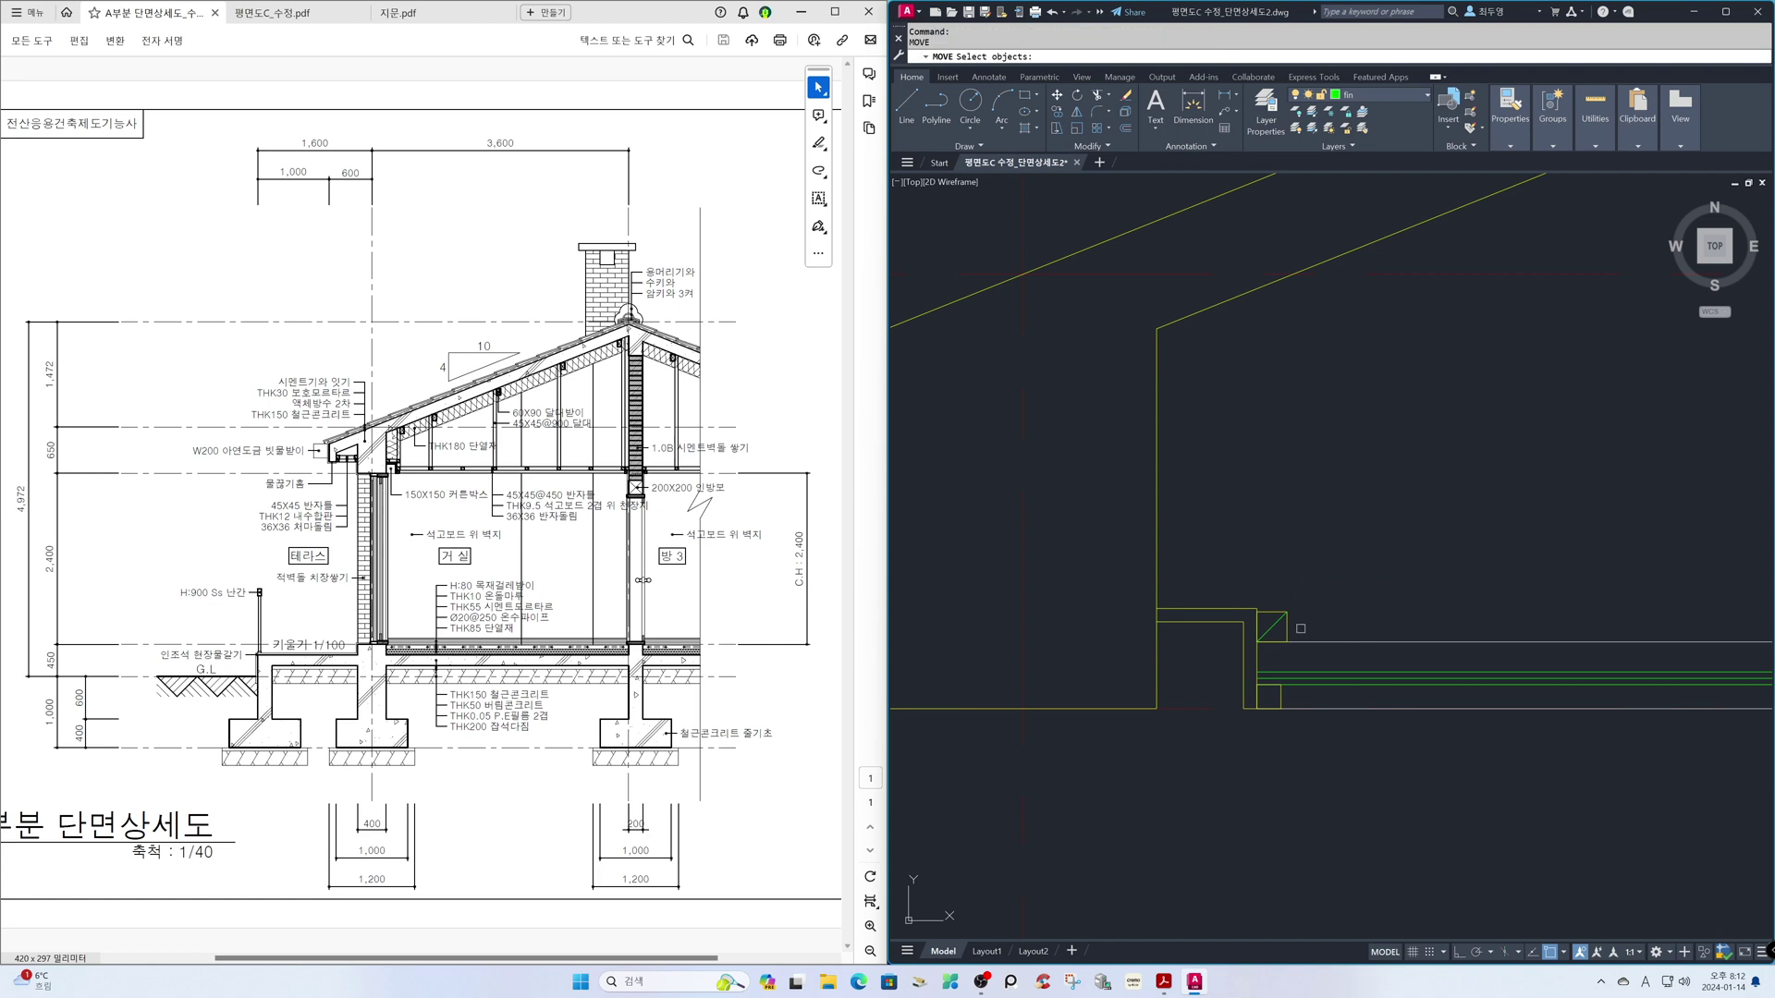
type("p")
key("space")
key("space")
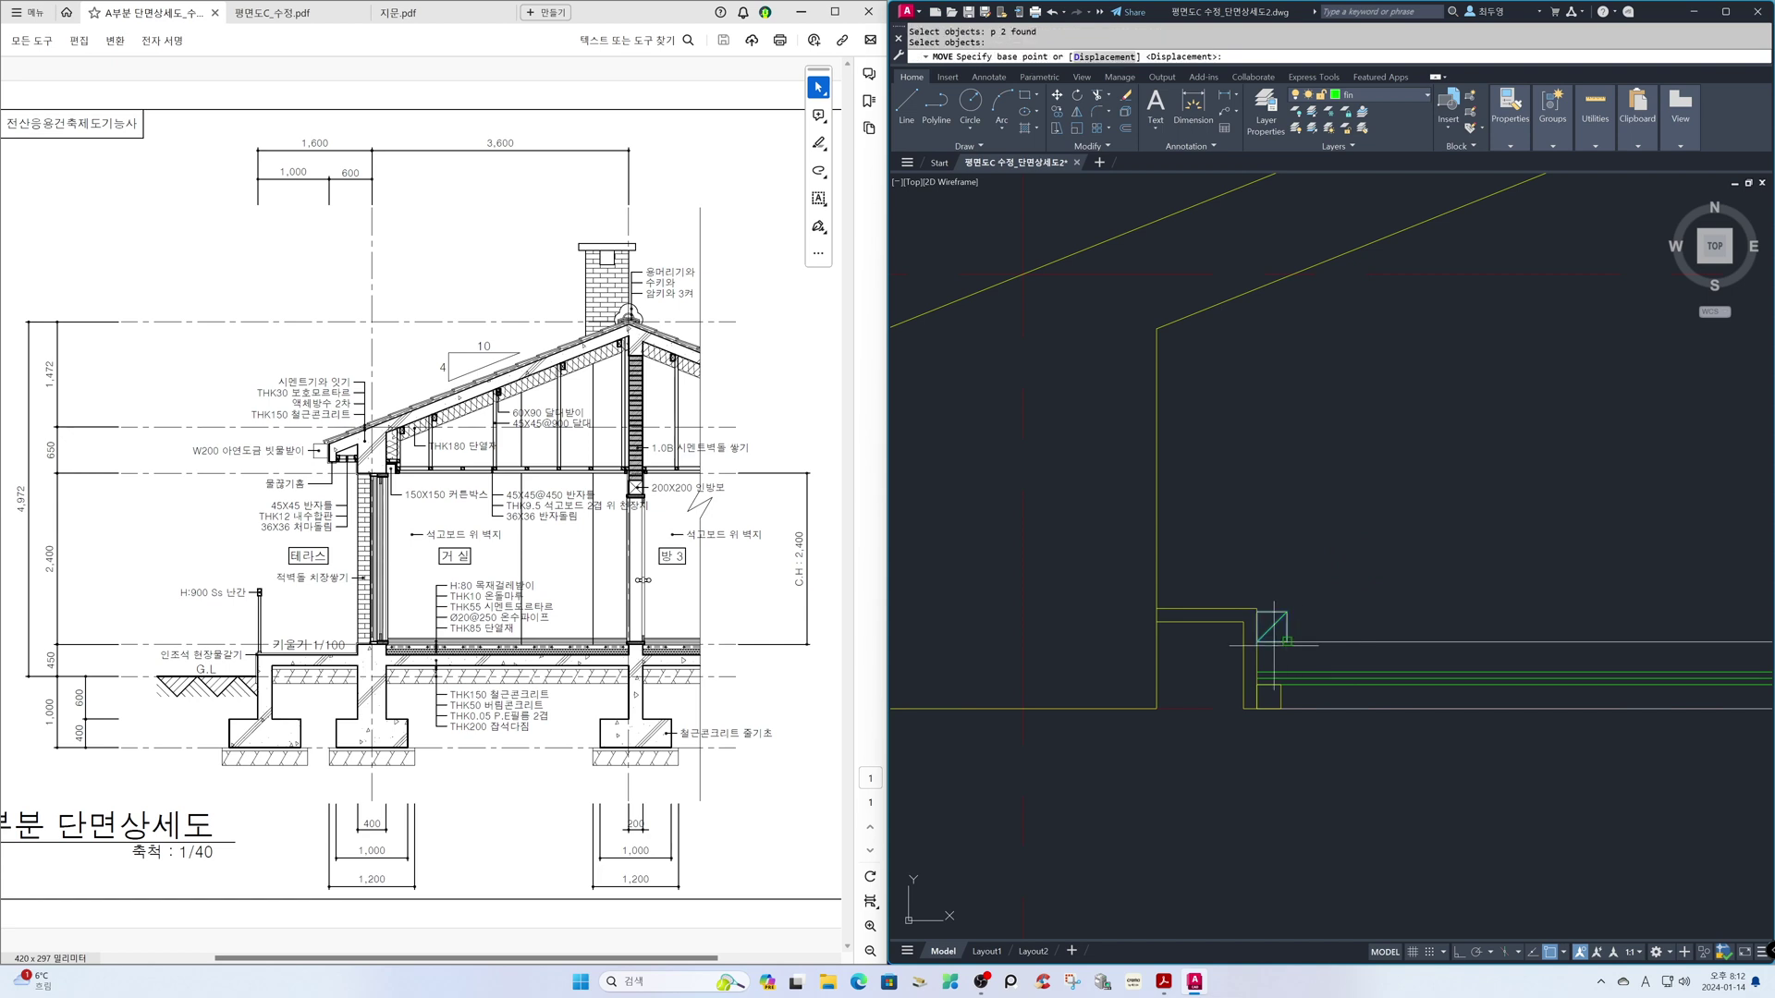
left_click(1257, 640)
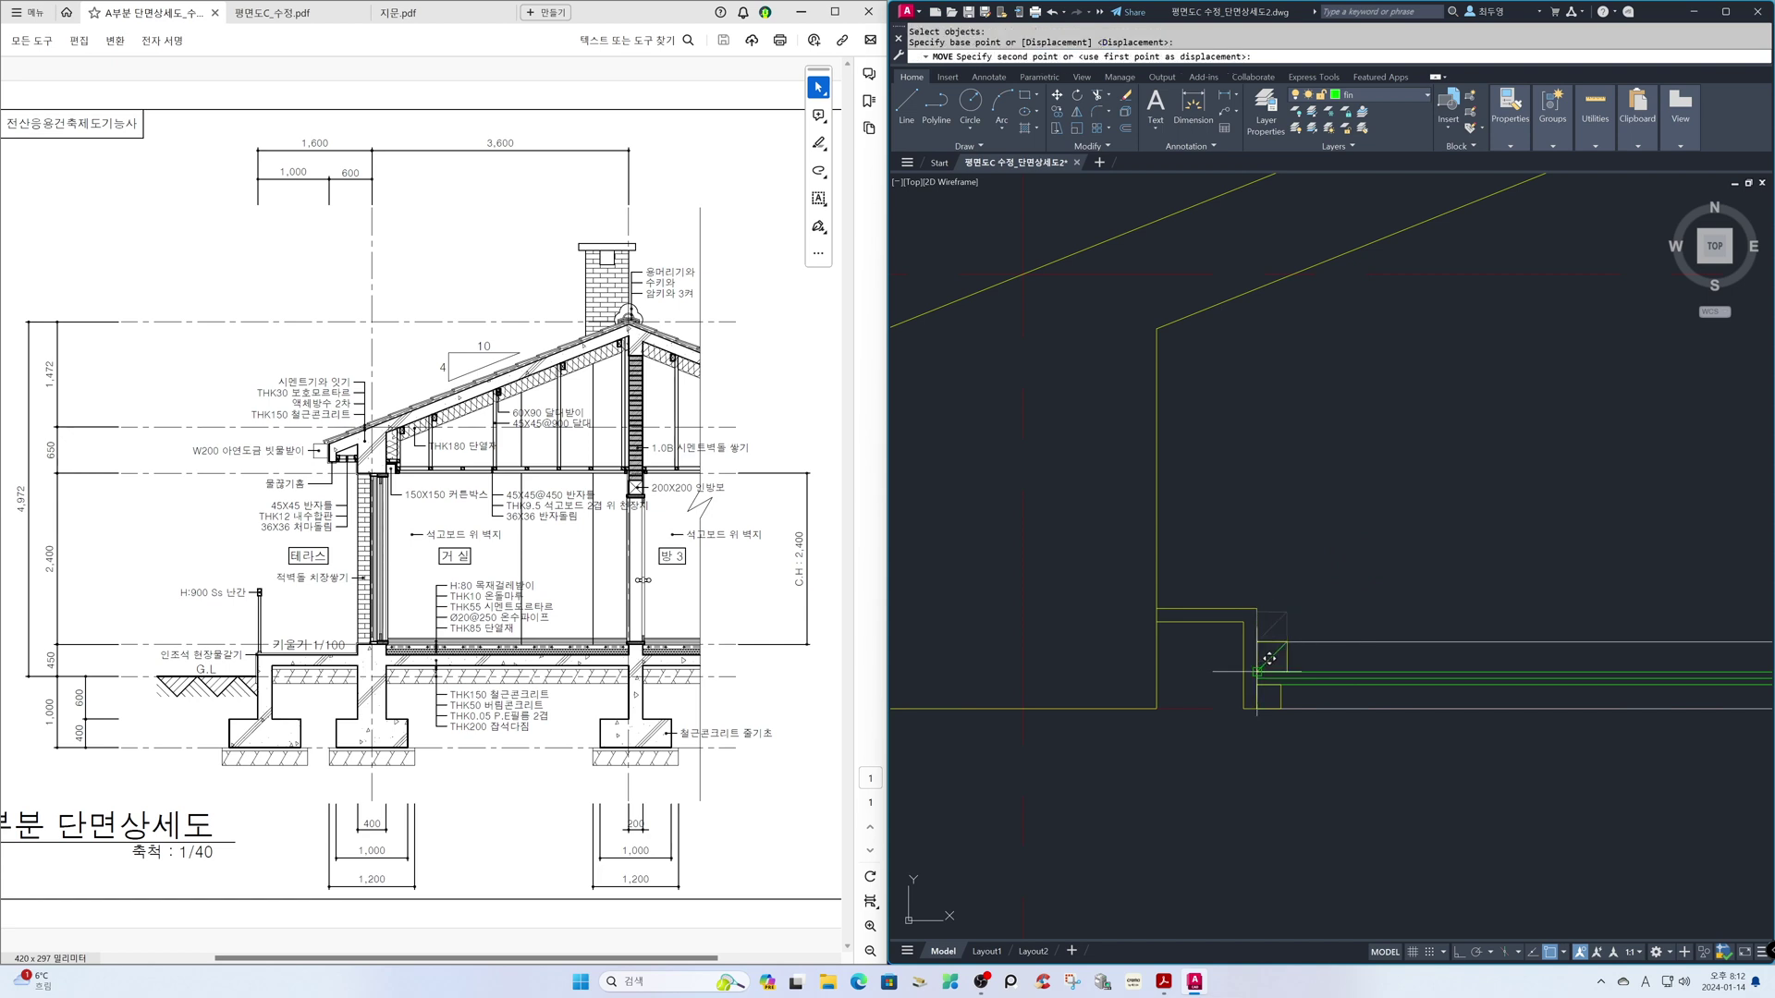
left_click(1258, 672)
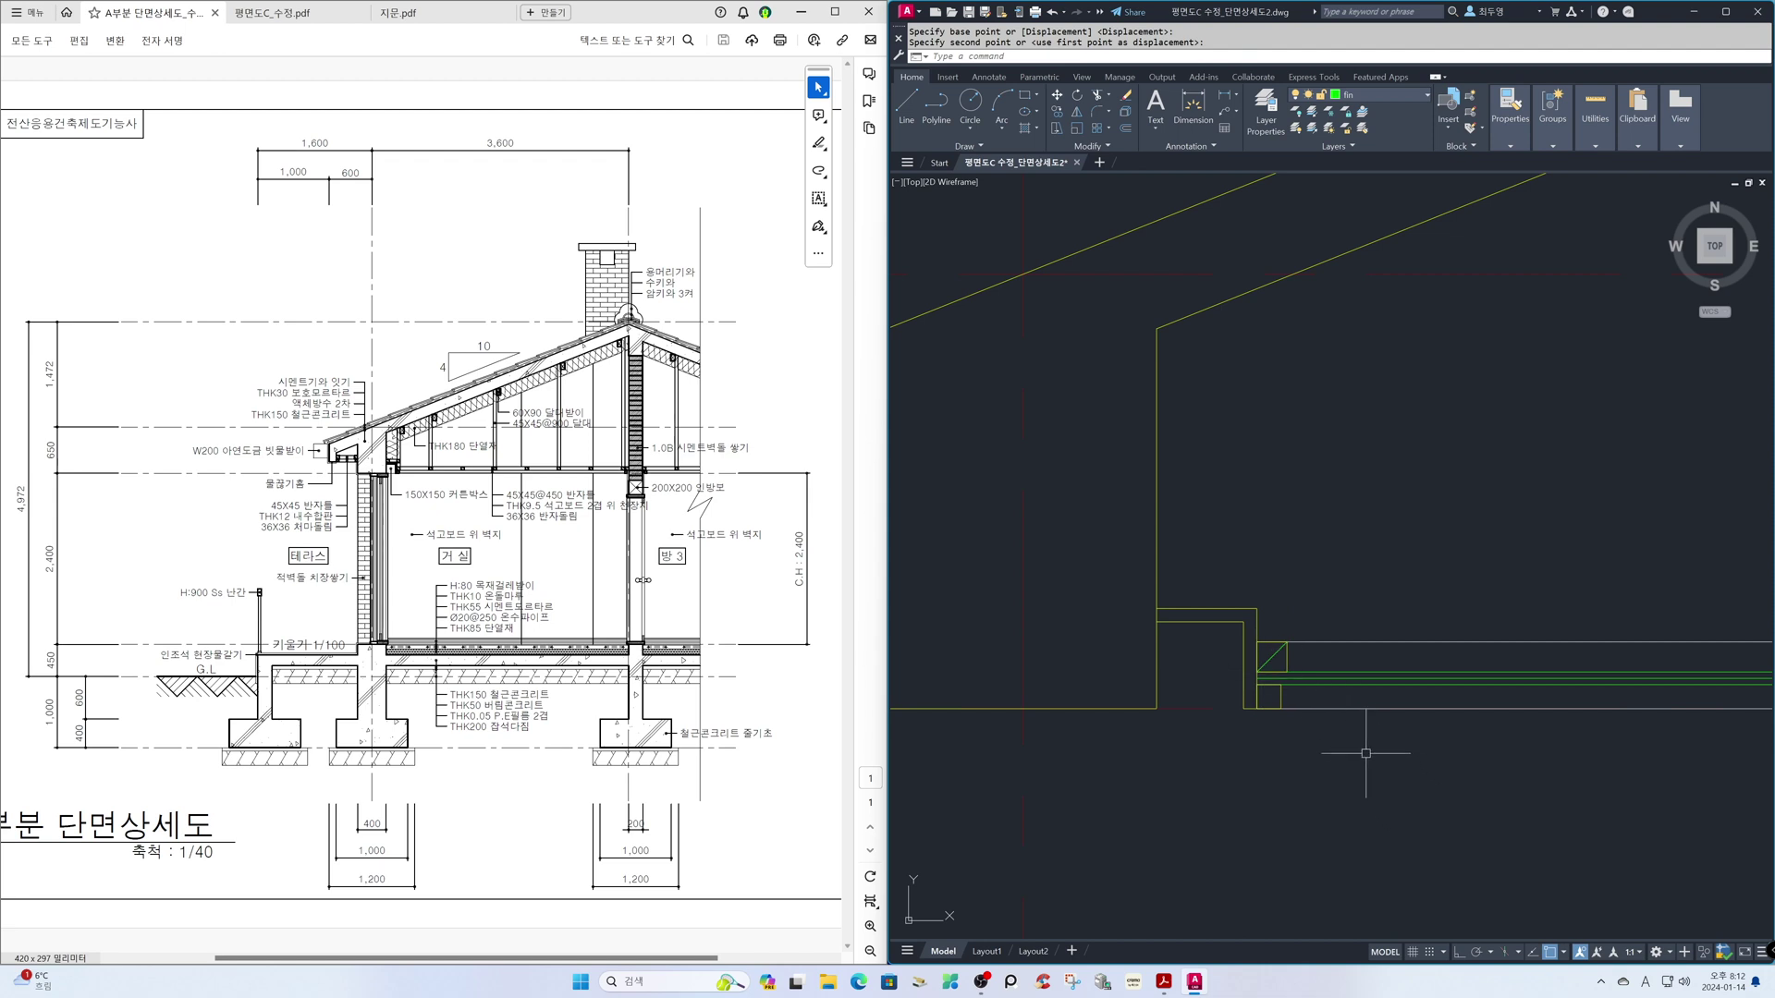
- Copy the ceiling lines with both framing squares from the curtain box's lower corner to the inner lower corner of the eave
type("p")
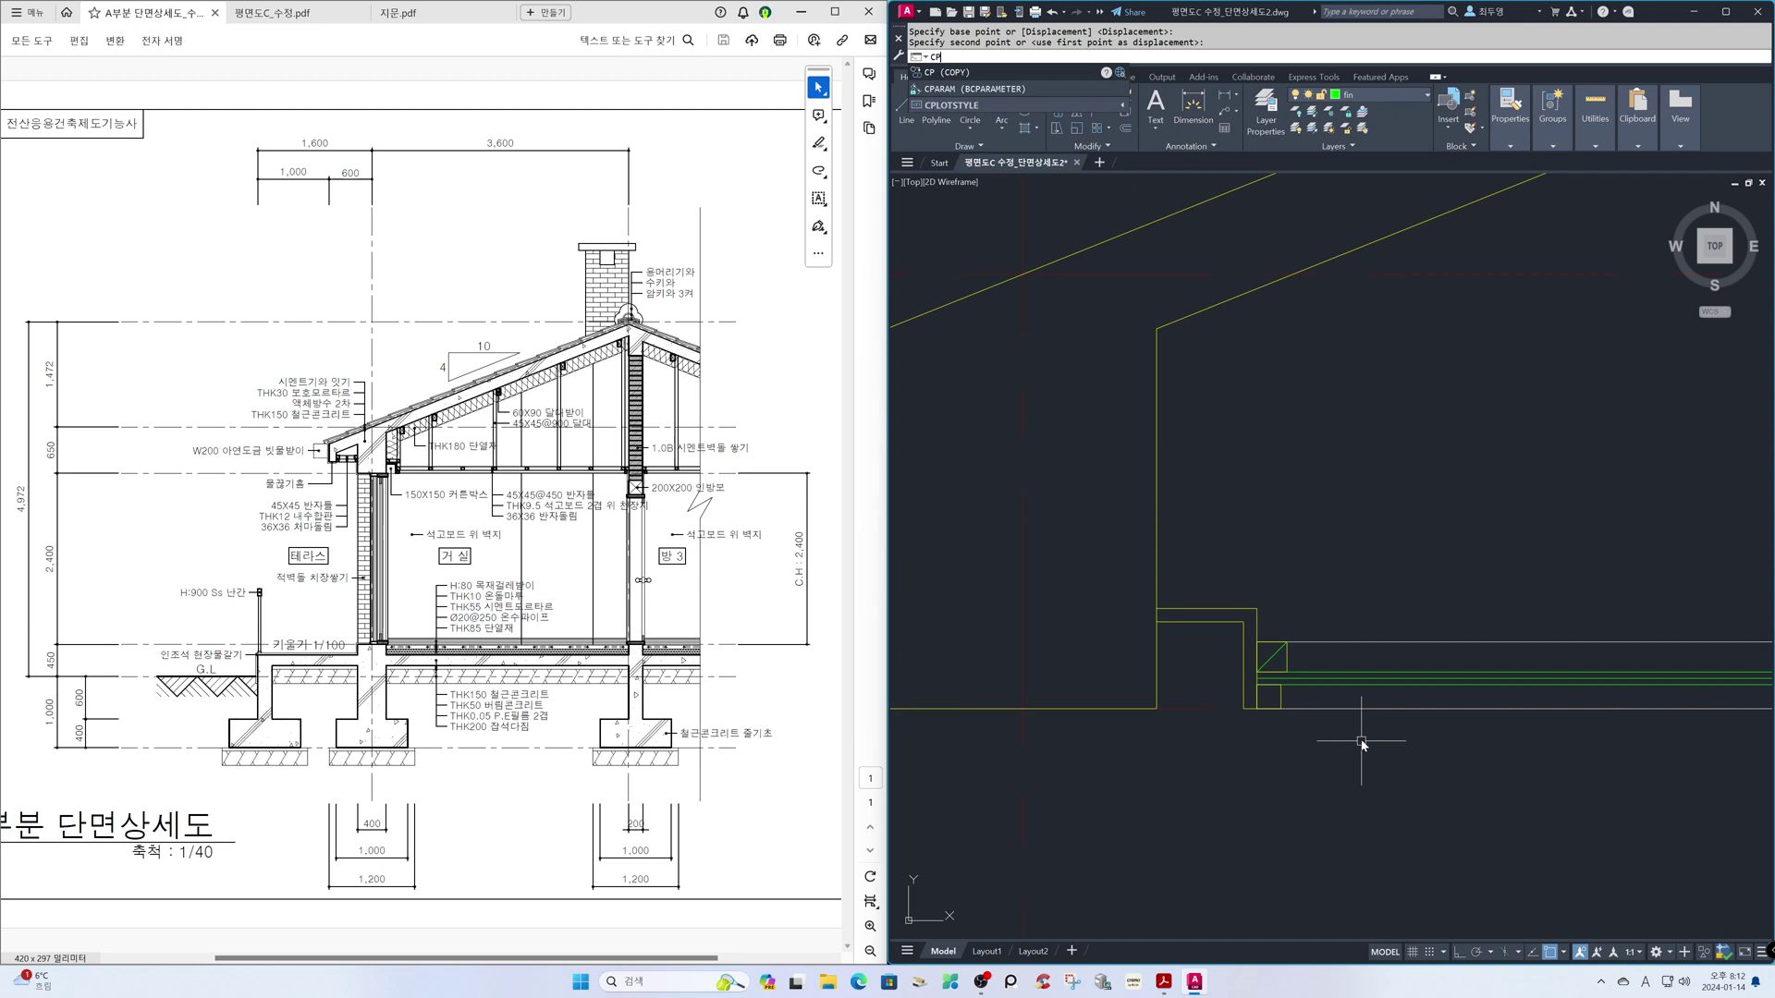
key("Return")
left_click(1357, 750)
left_click(1272, 619)
key("Return")
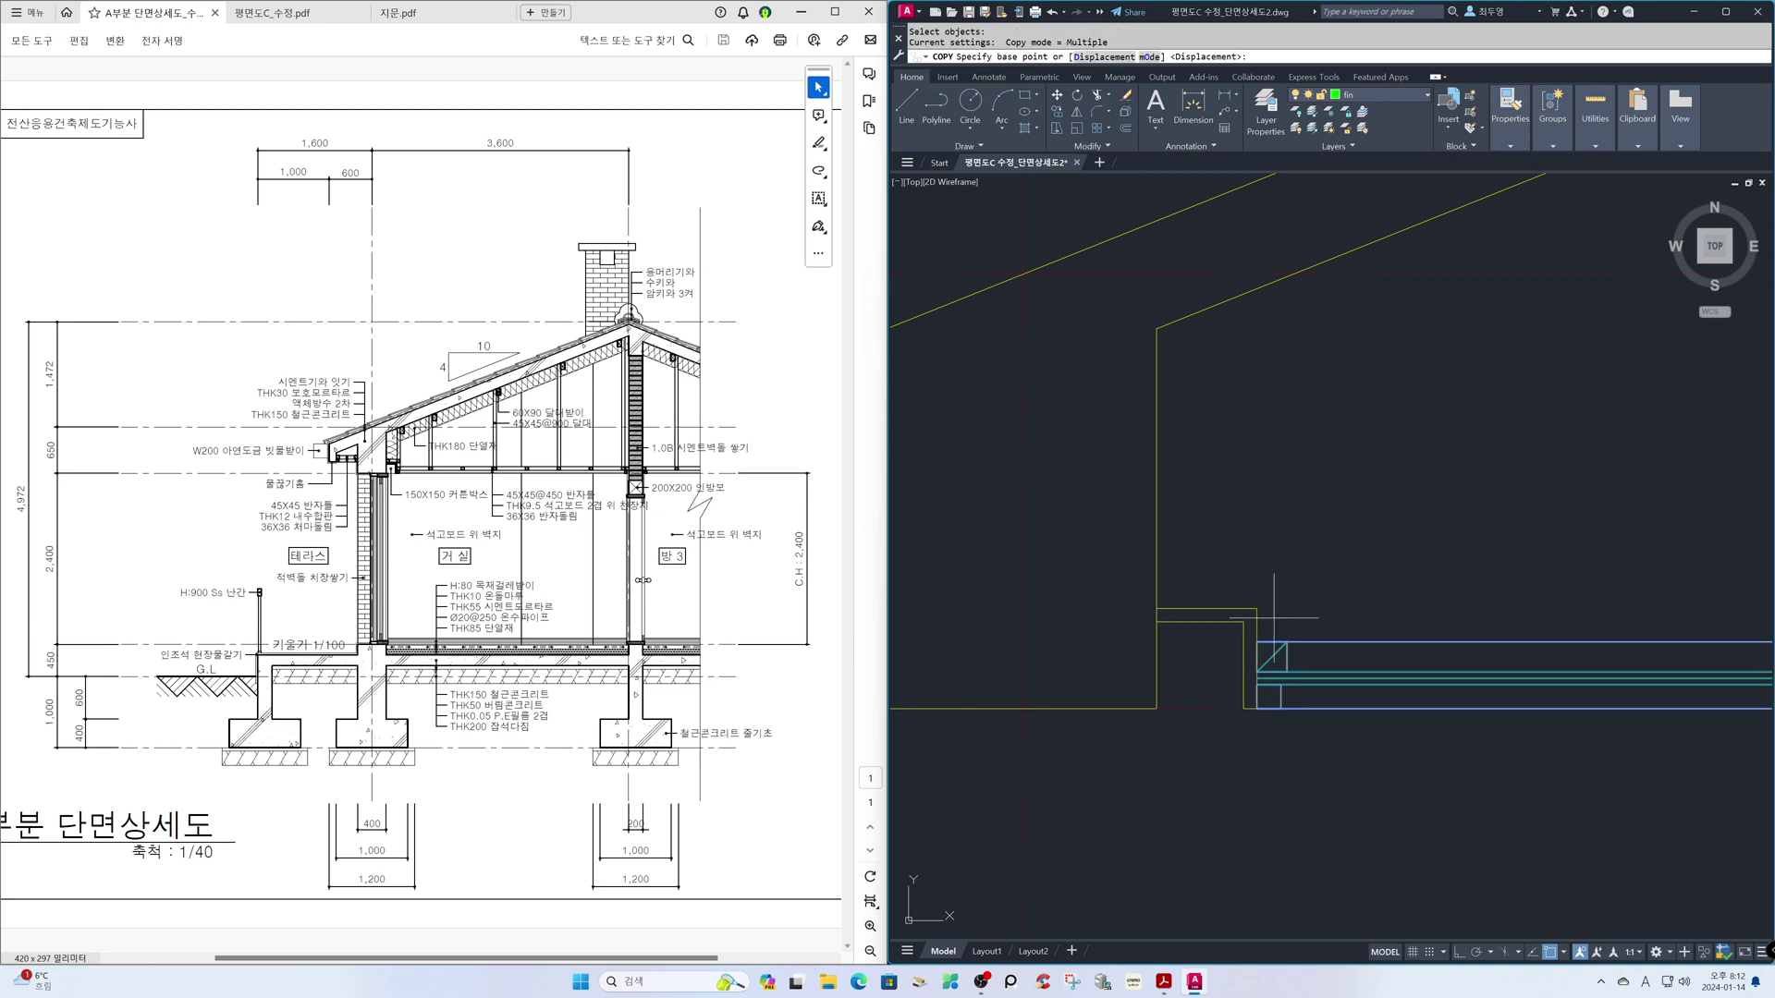
type("'z")
key("Return")
type("p")
key("Return")
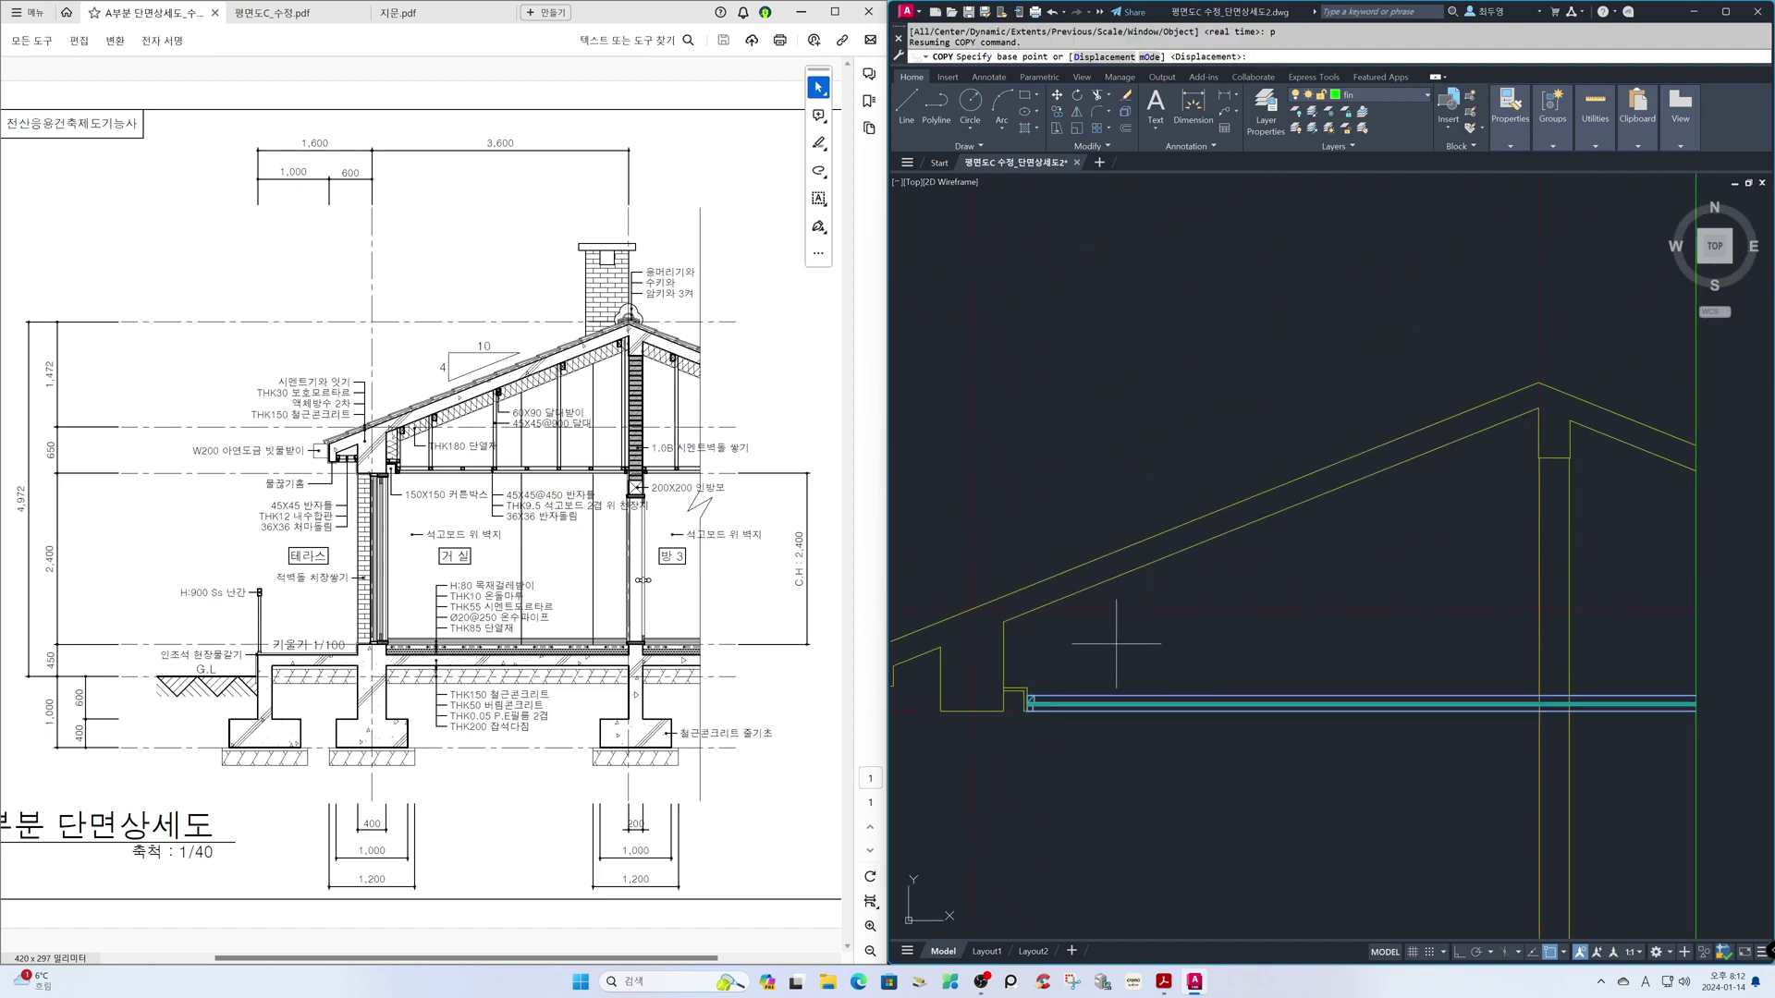
type("'z")
key("Return")
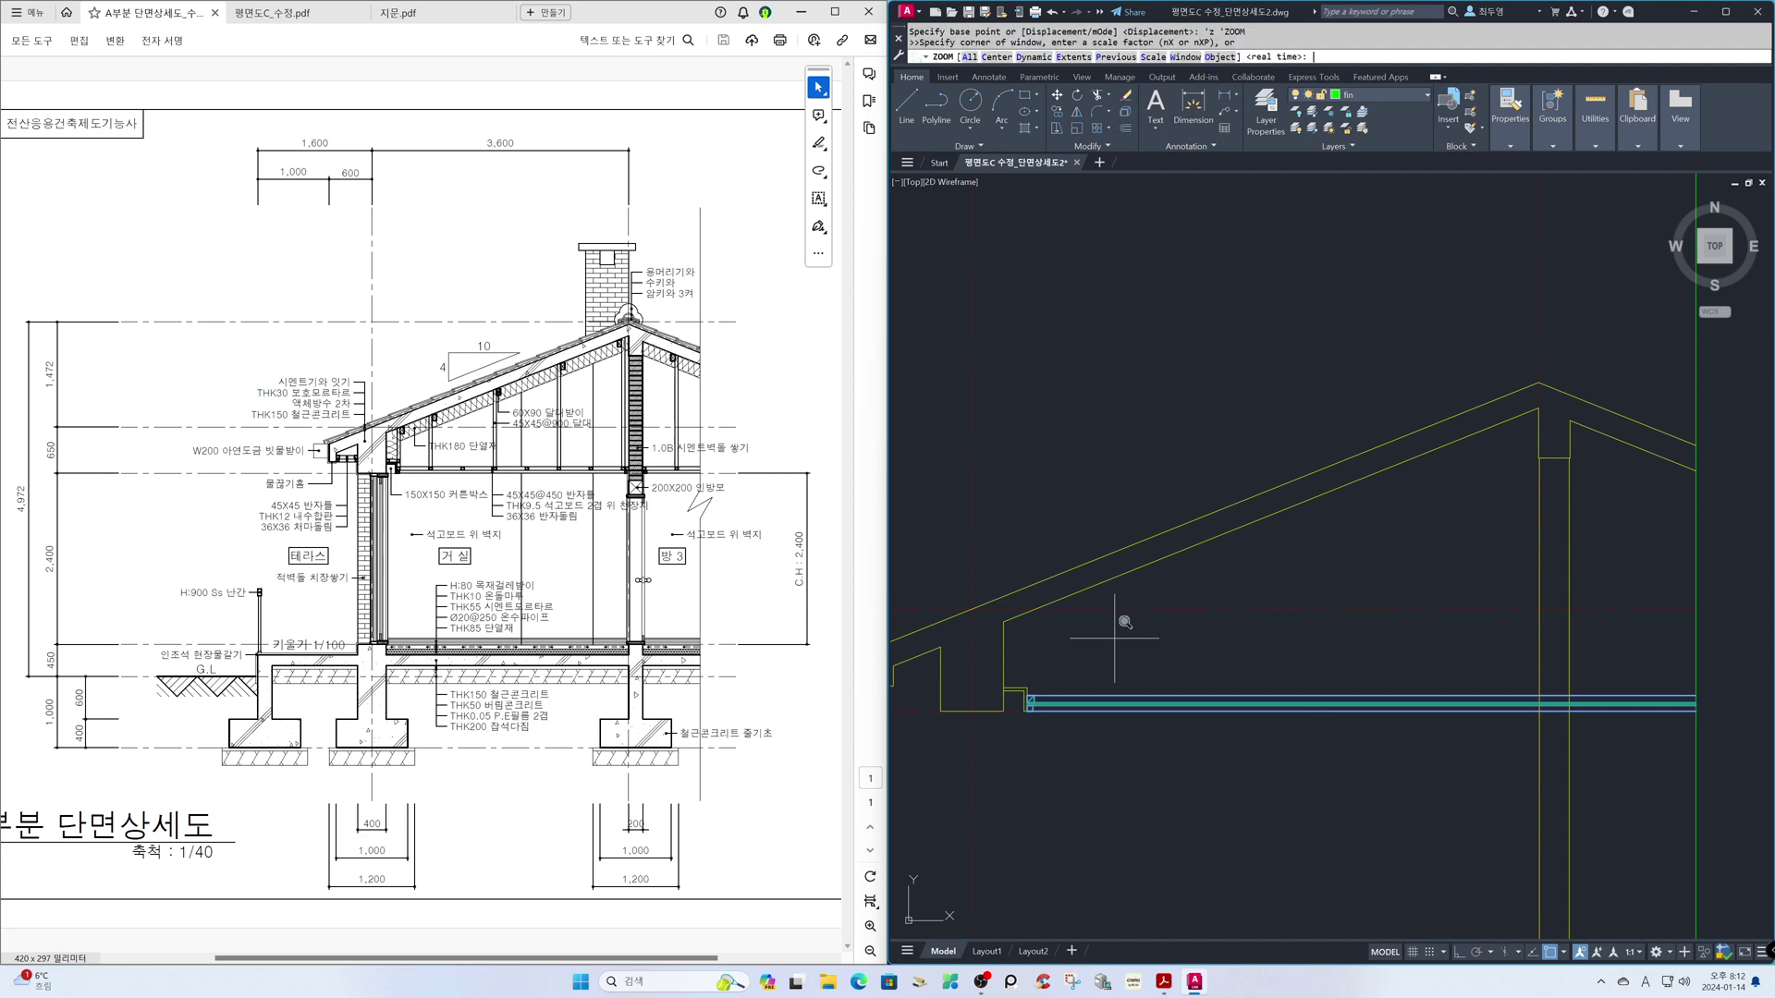
type("p")
key("Return")
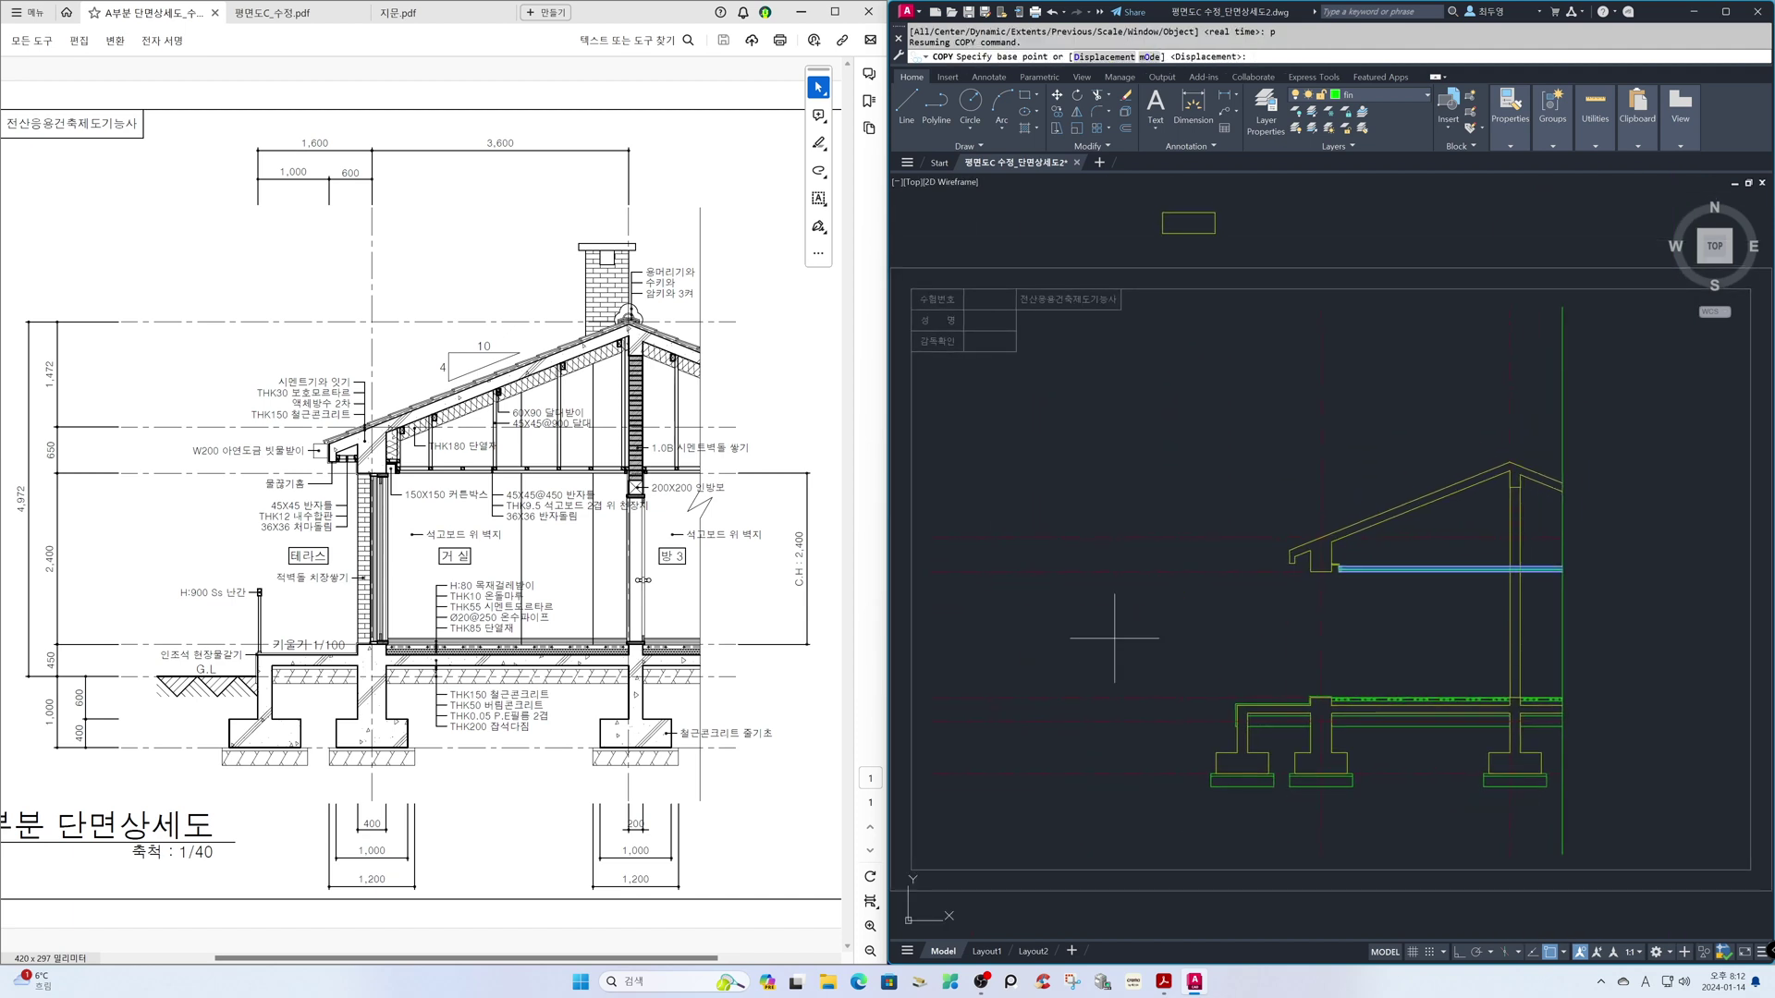
type("'z")
key("Return")
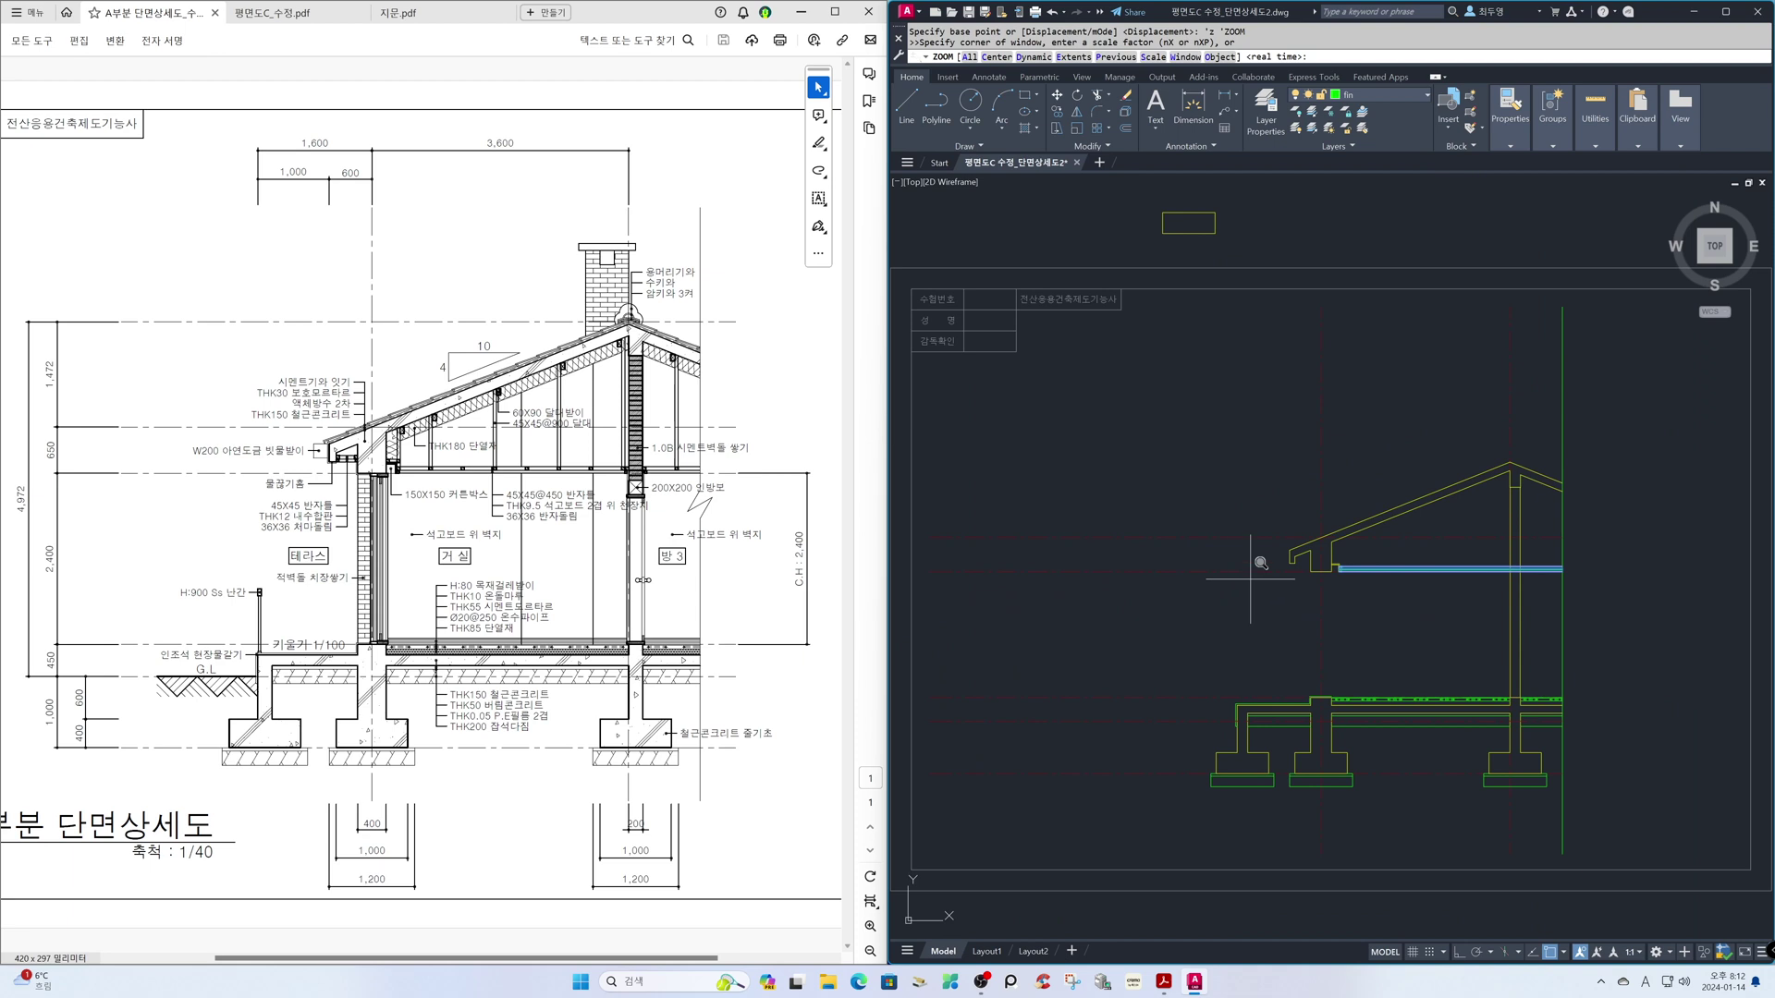
left_click(1271, 520)
left_click(1356, 588)
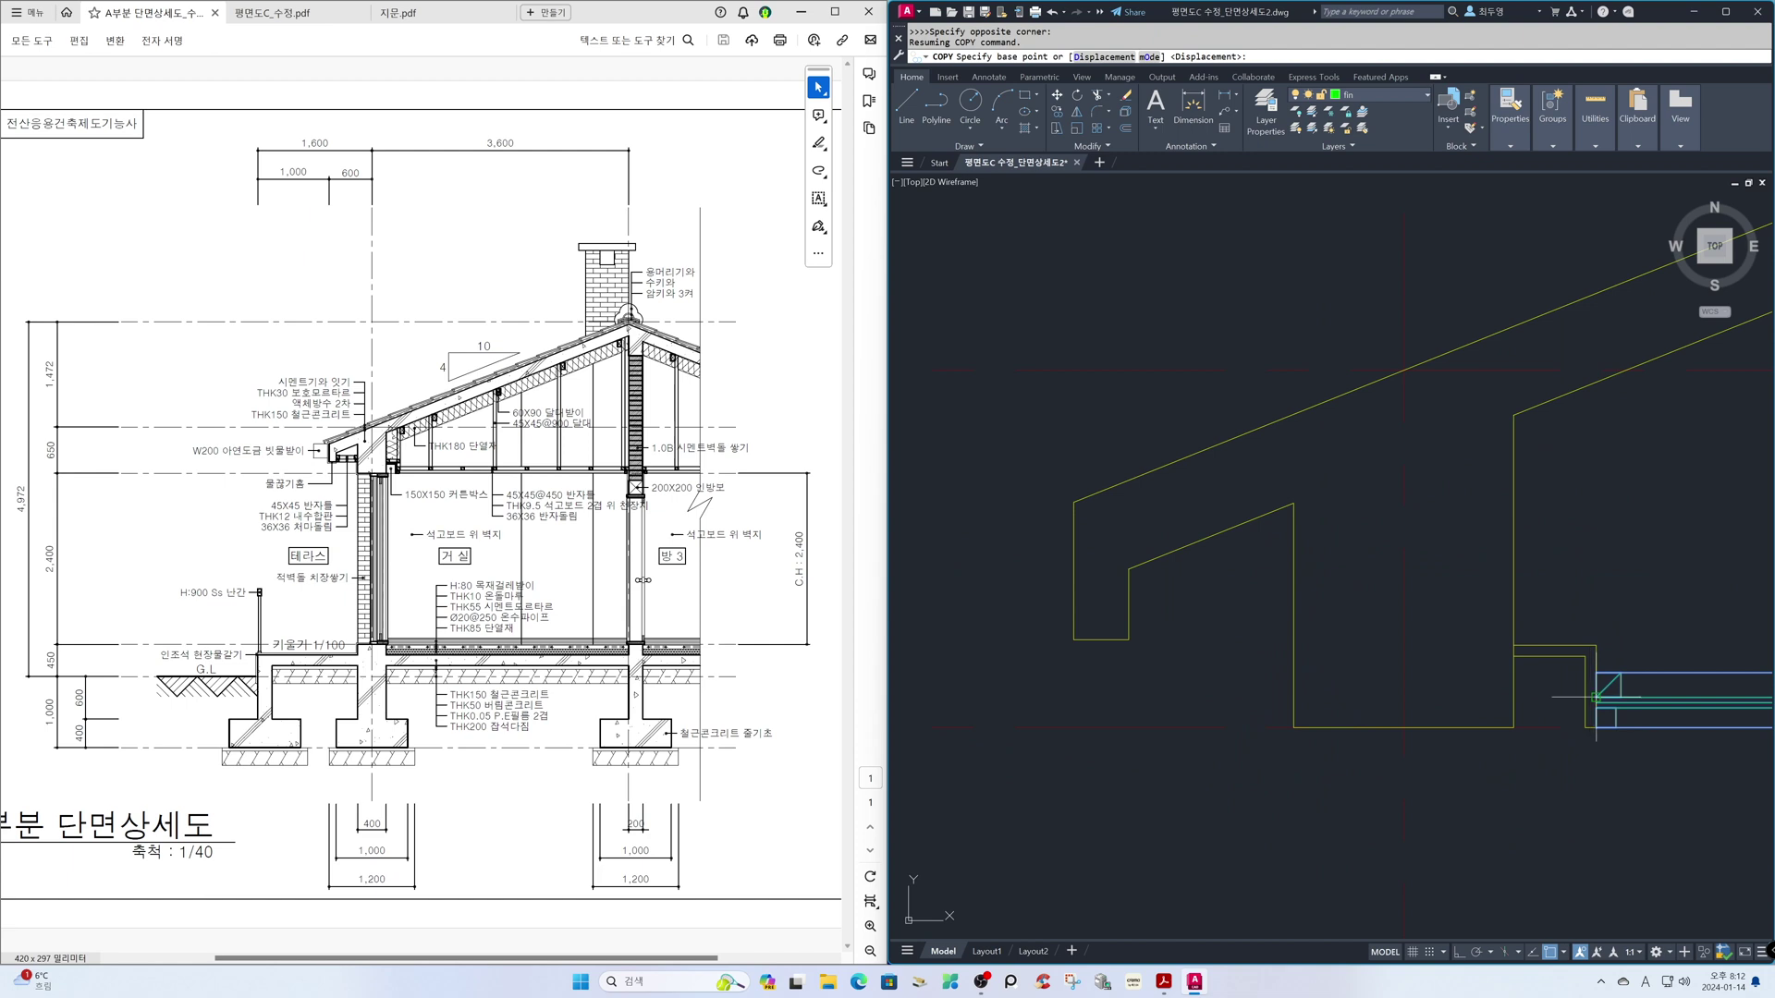
left_click(1595, 727)
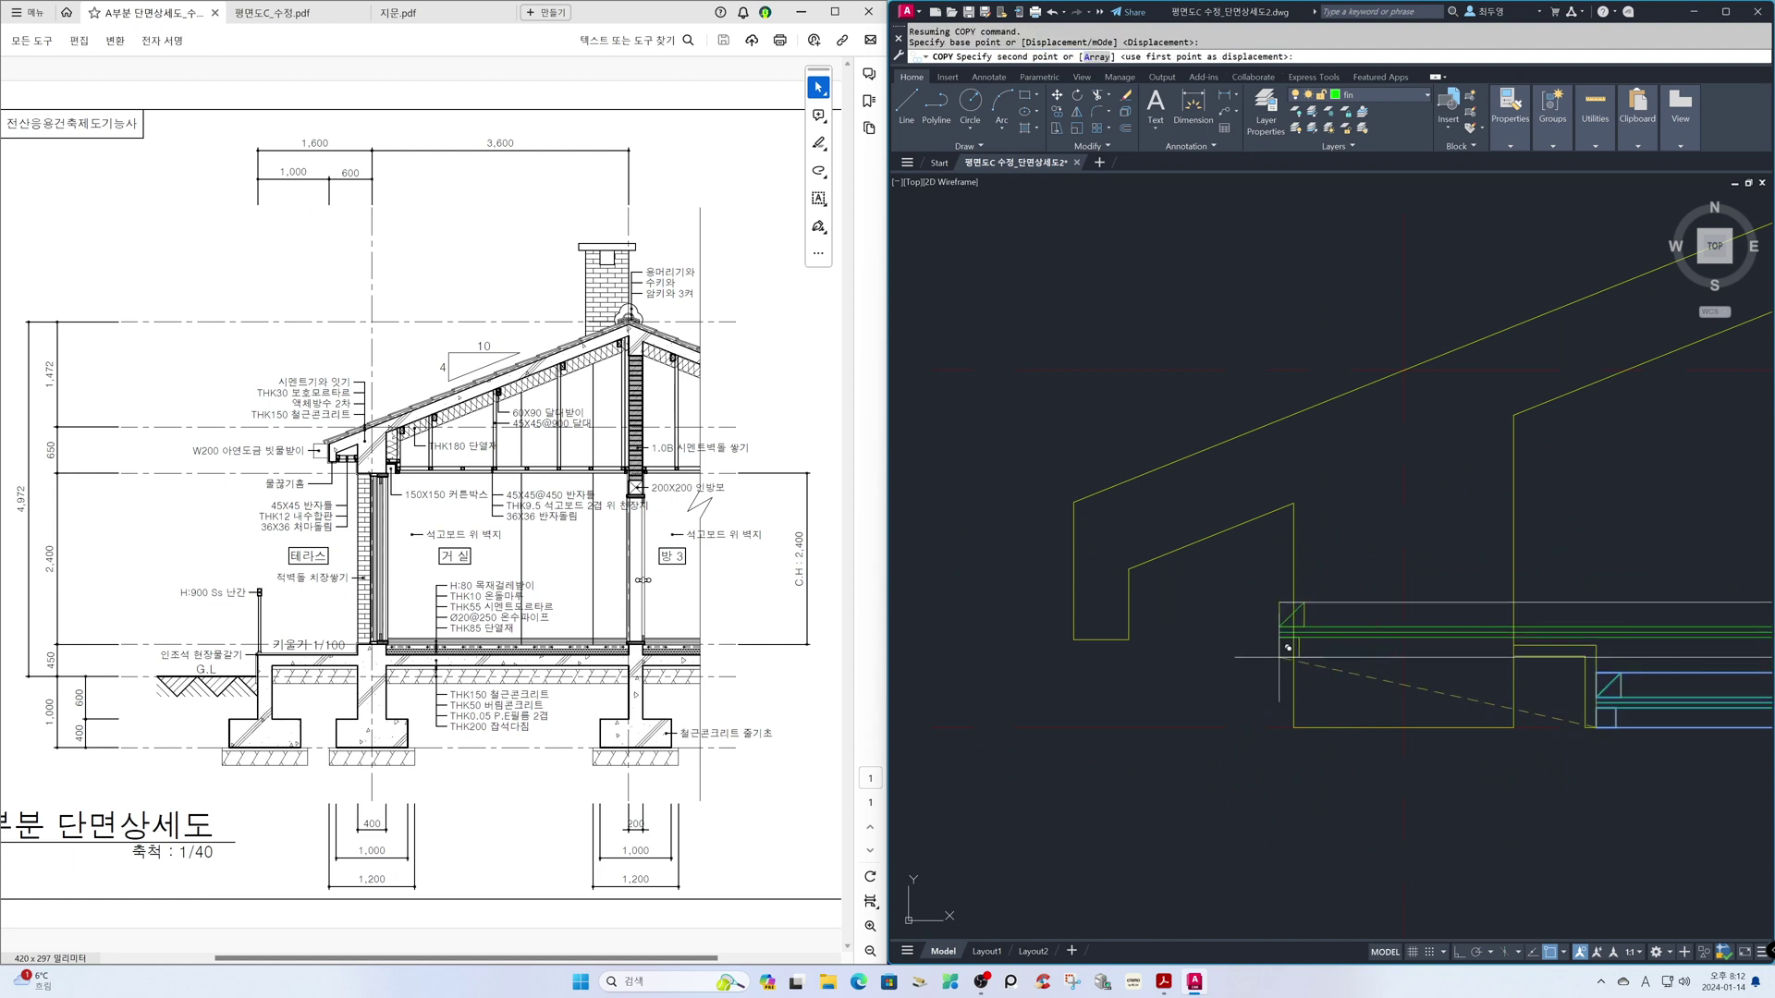
left_click(1138, 643)
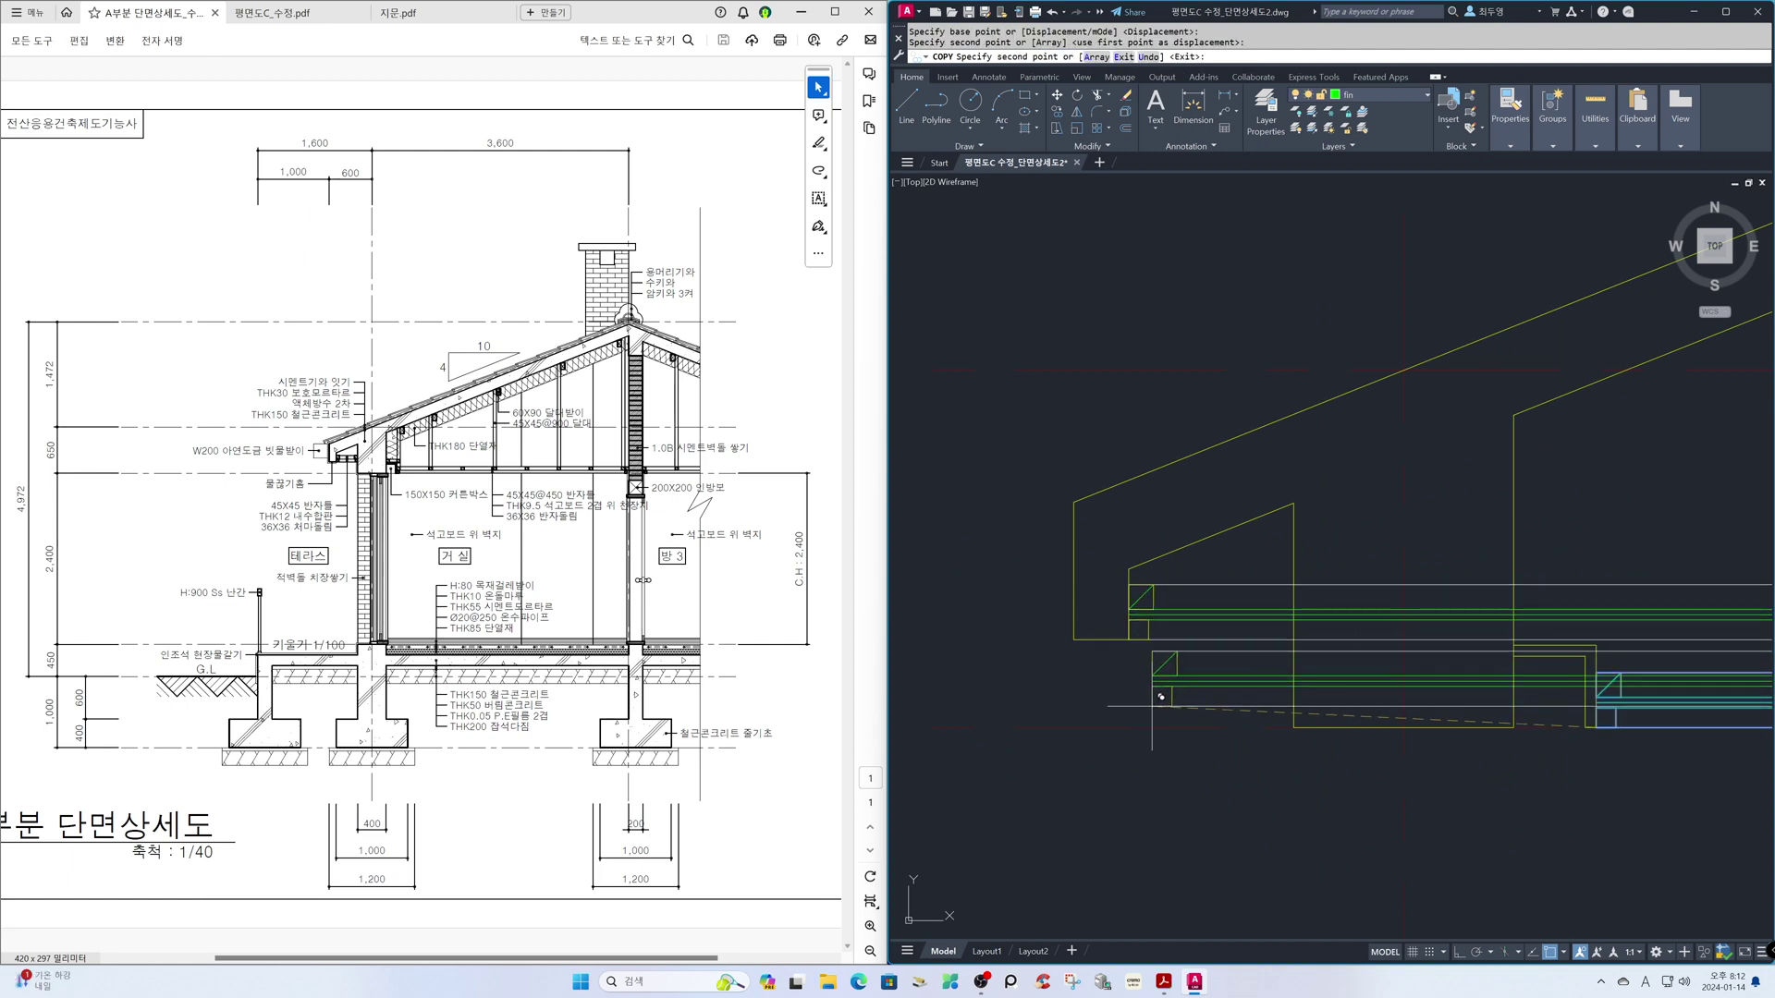
key("Return")
- Trim the copied eave ceiling lines at the outer wall face, removing everything past the wall
type("ts or")
key("Return")
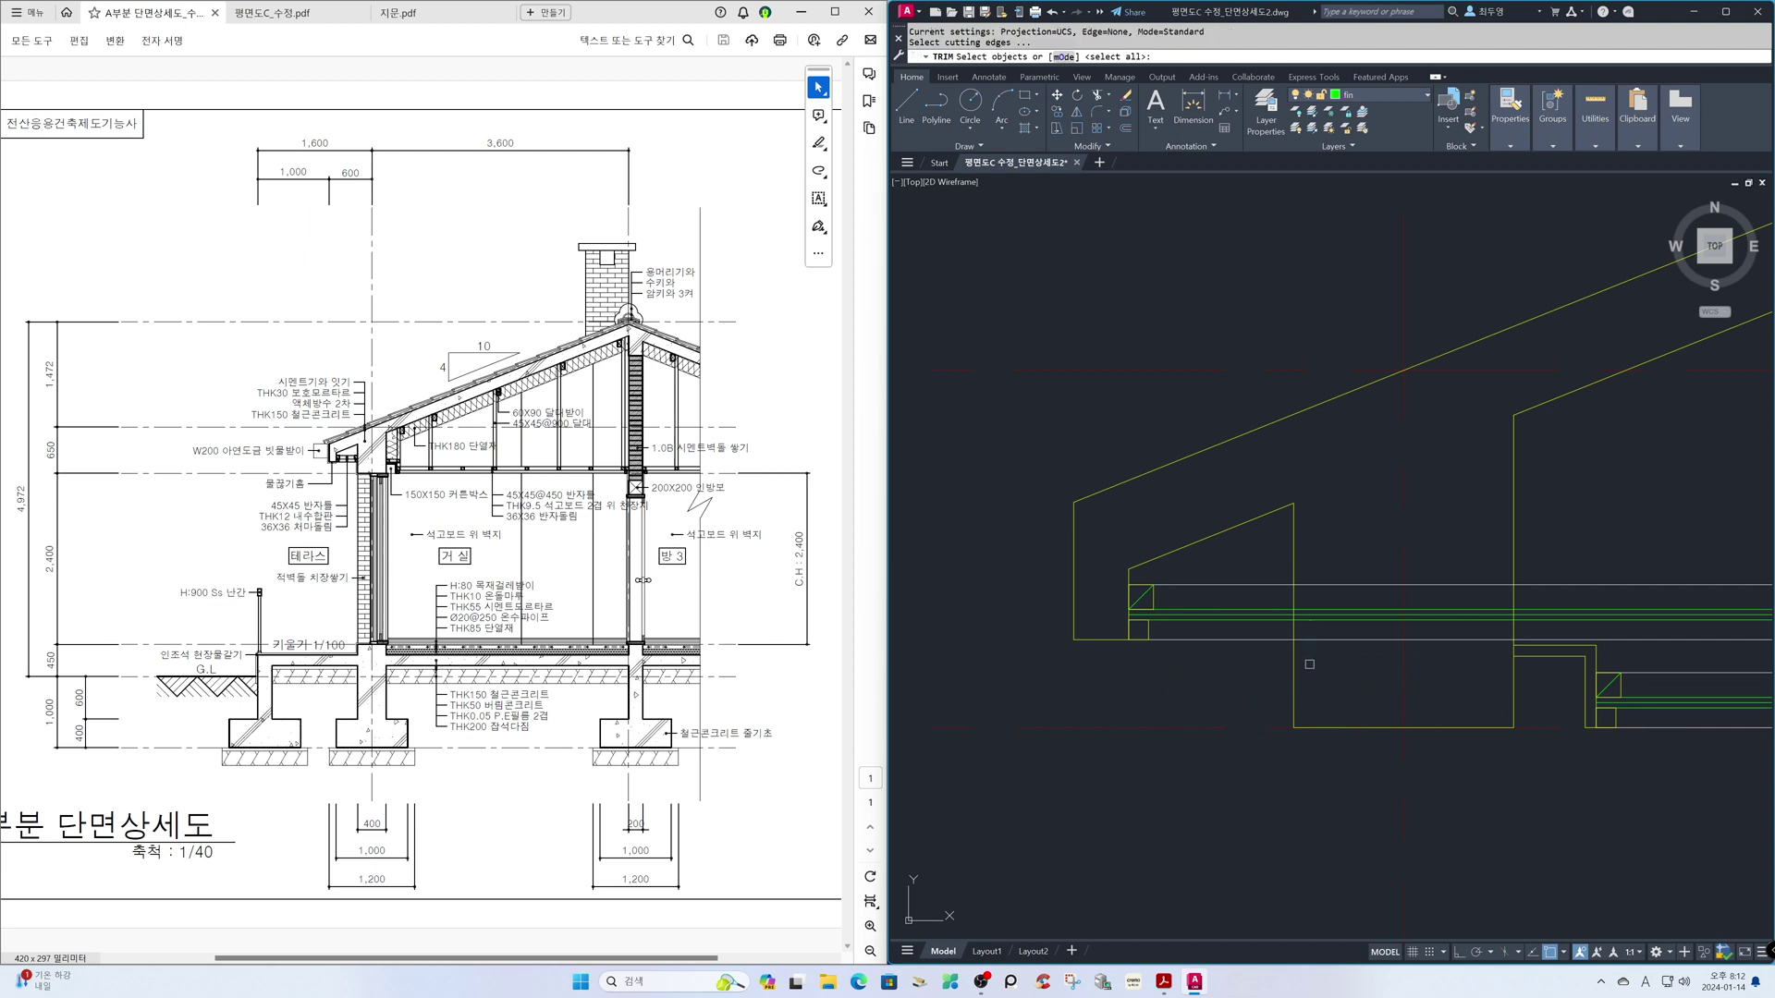
left_click(1294, 663)
key("Return")
left_click(1336, 662)
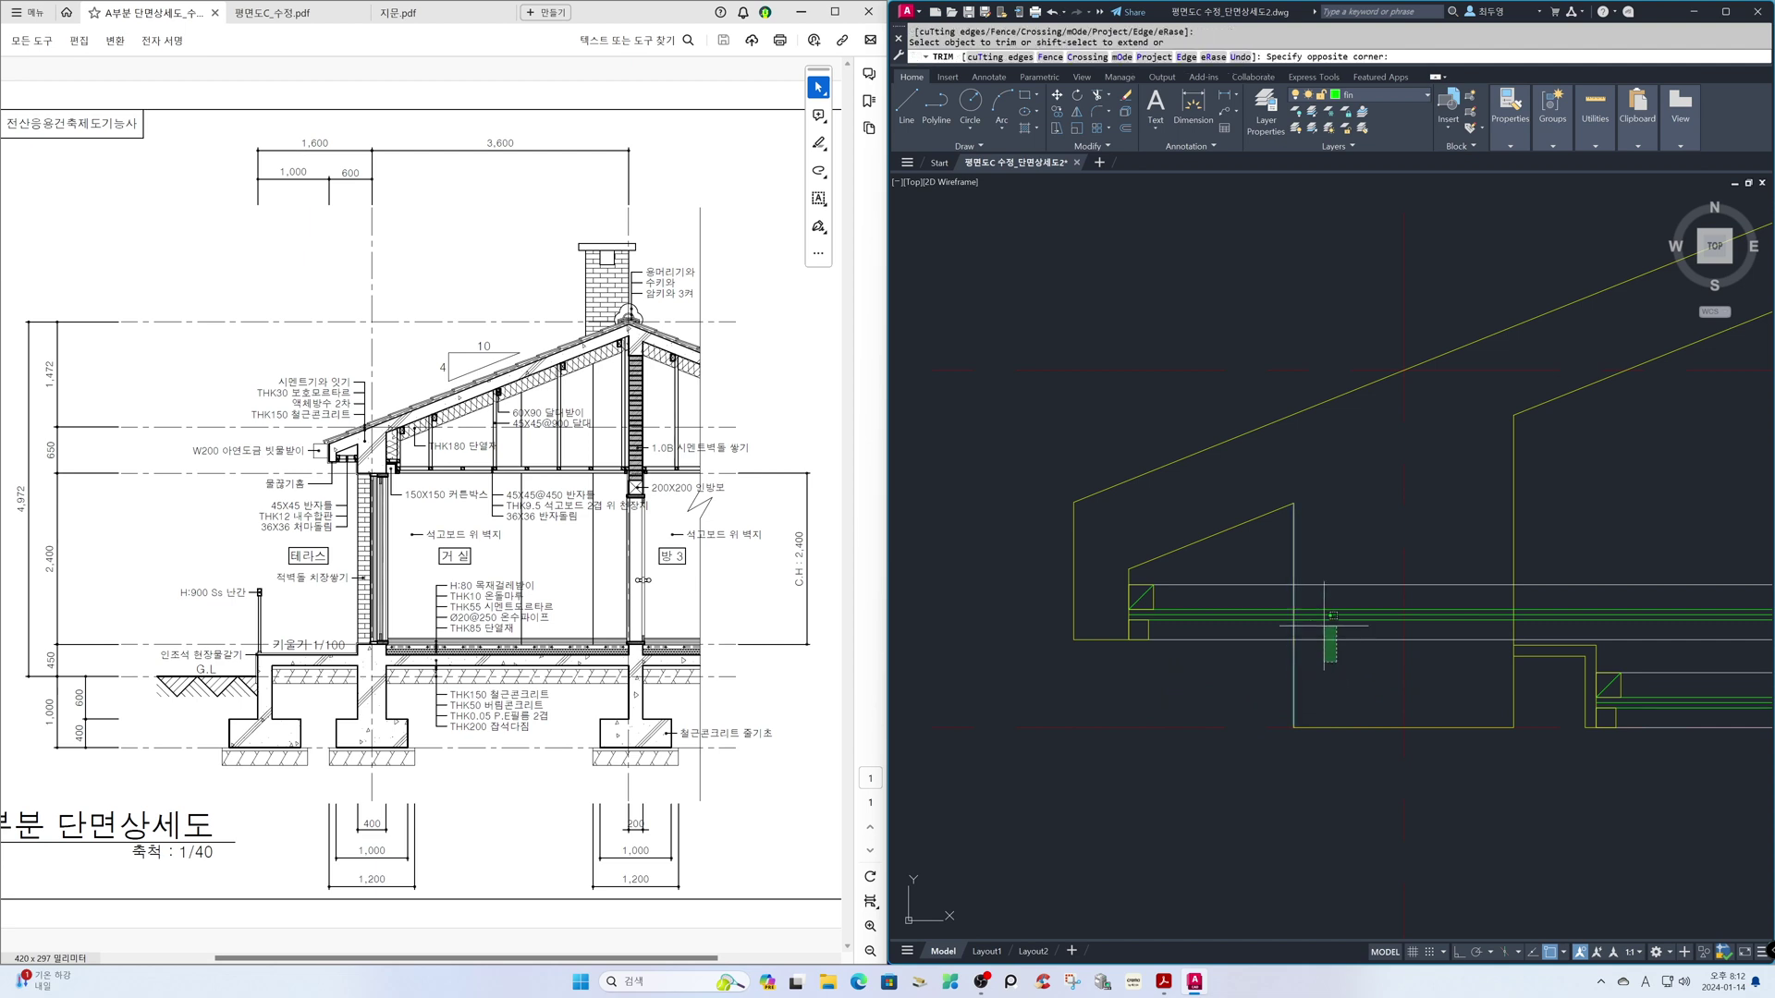
left_click(1309, 569)
key("Return")
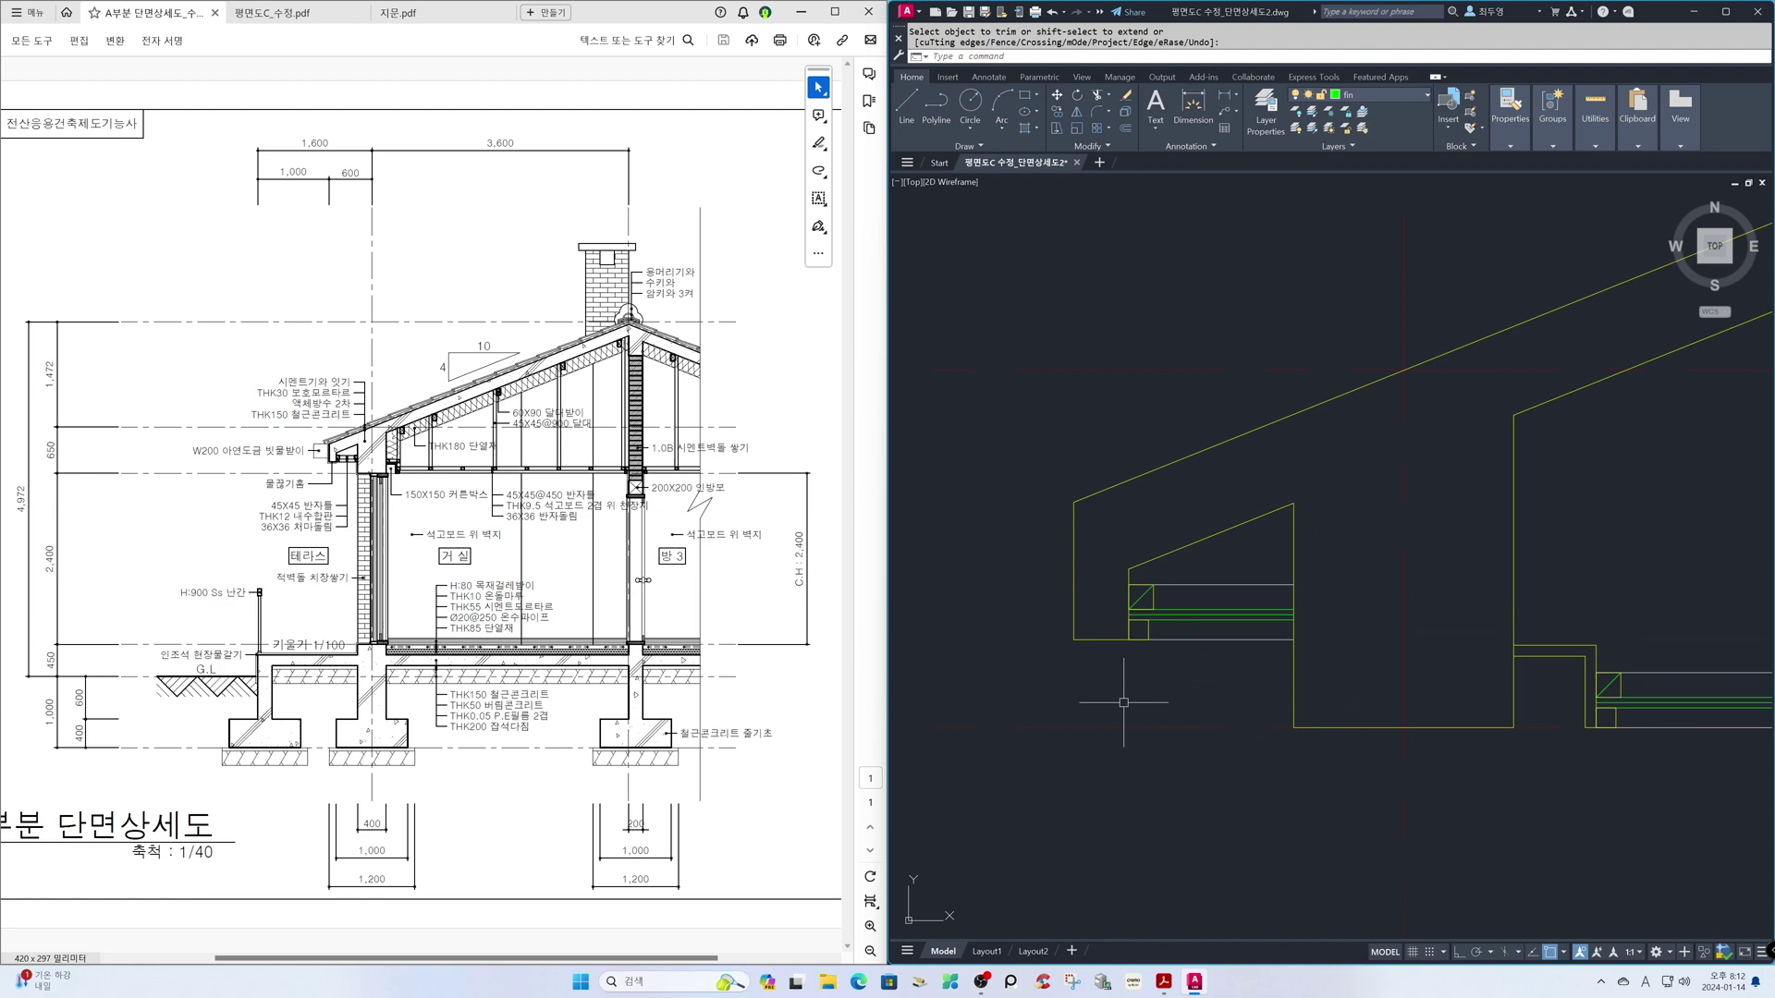
- Erase the middle green board line from the eave ceiling
type("z")
key("Return")
left_click(1067, 526)
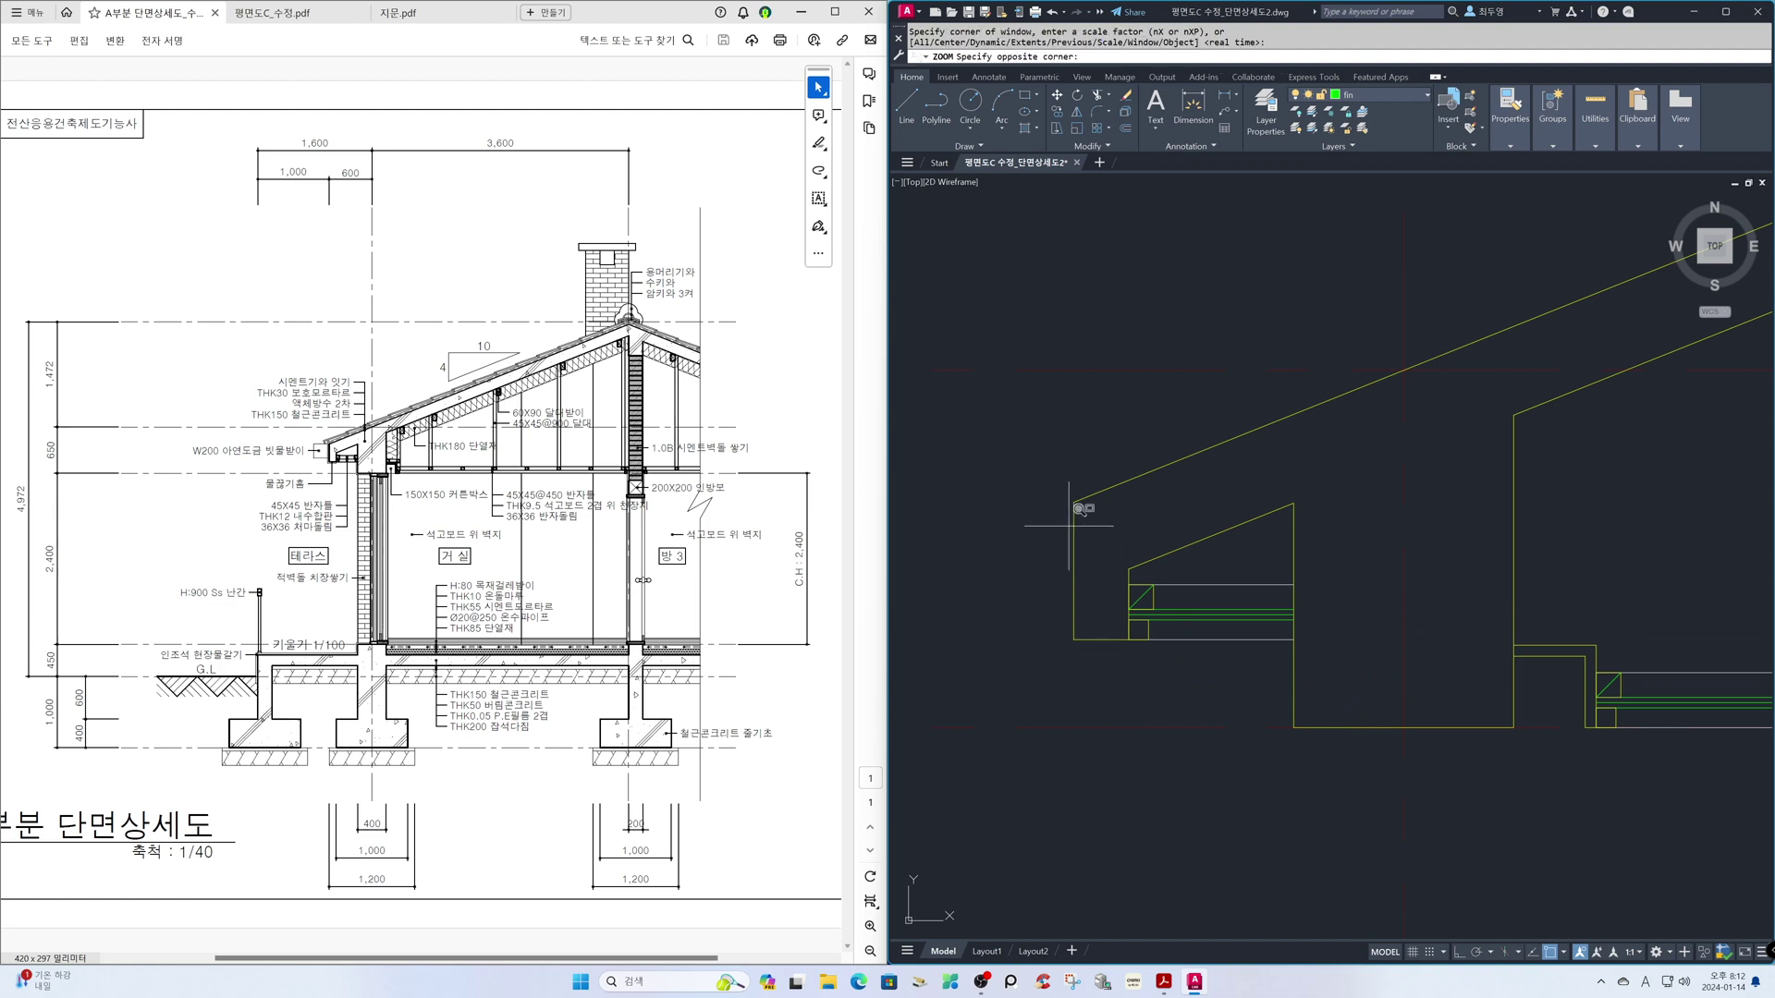
left_click(1329, 700)
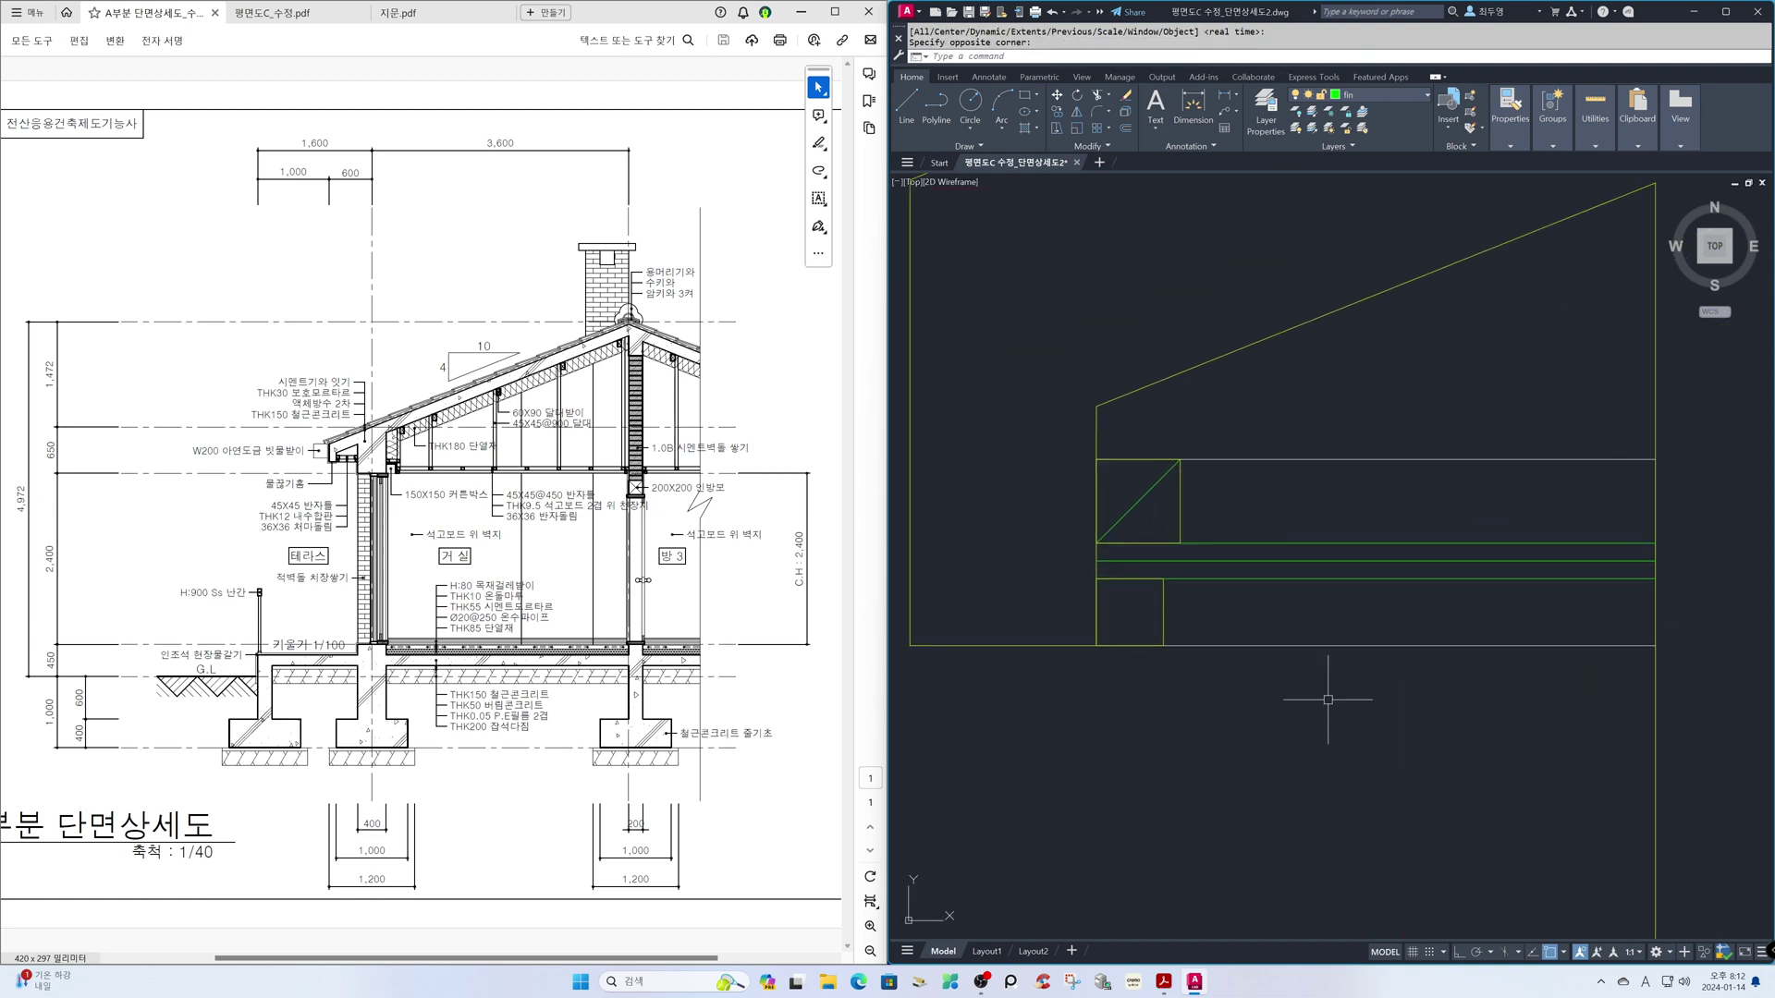
type("e")
key("Return")
left_click(1306, 561)
key("Return")
- Move the eave ceiling's top line, upper board line and diagonal square straight down by 7
type("m")
key("Return")
left_click(1306, 561)
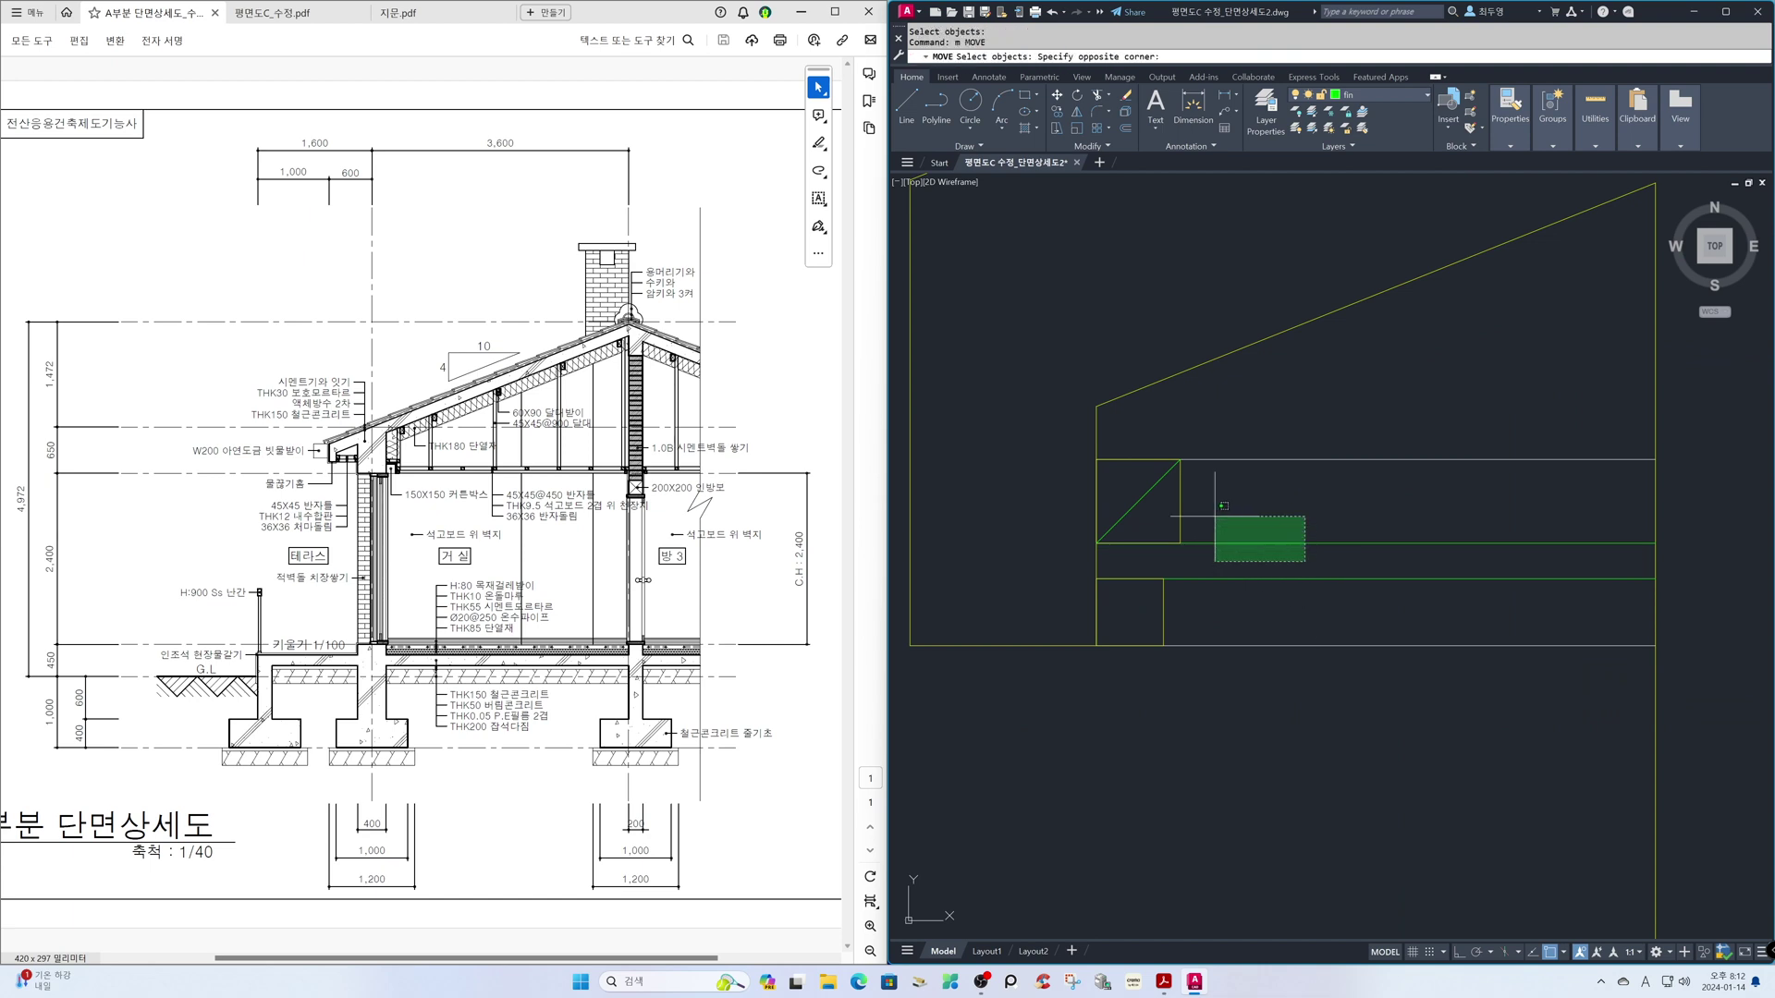
left_click(1146, 443)
key("Return")
left_click(1284, 389)
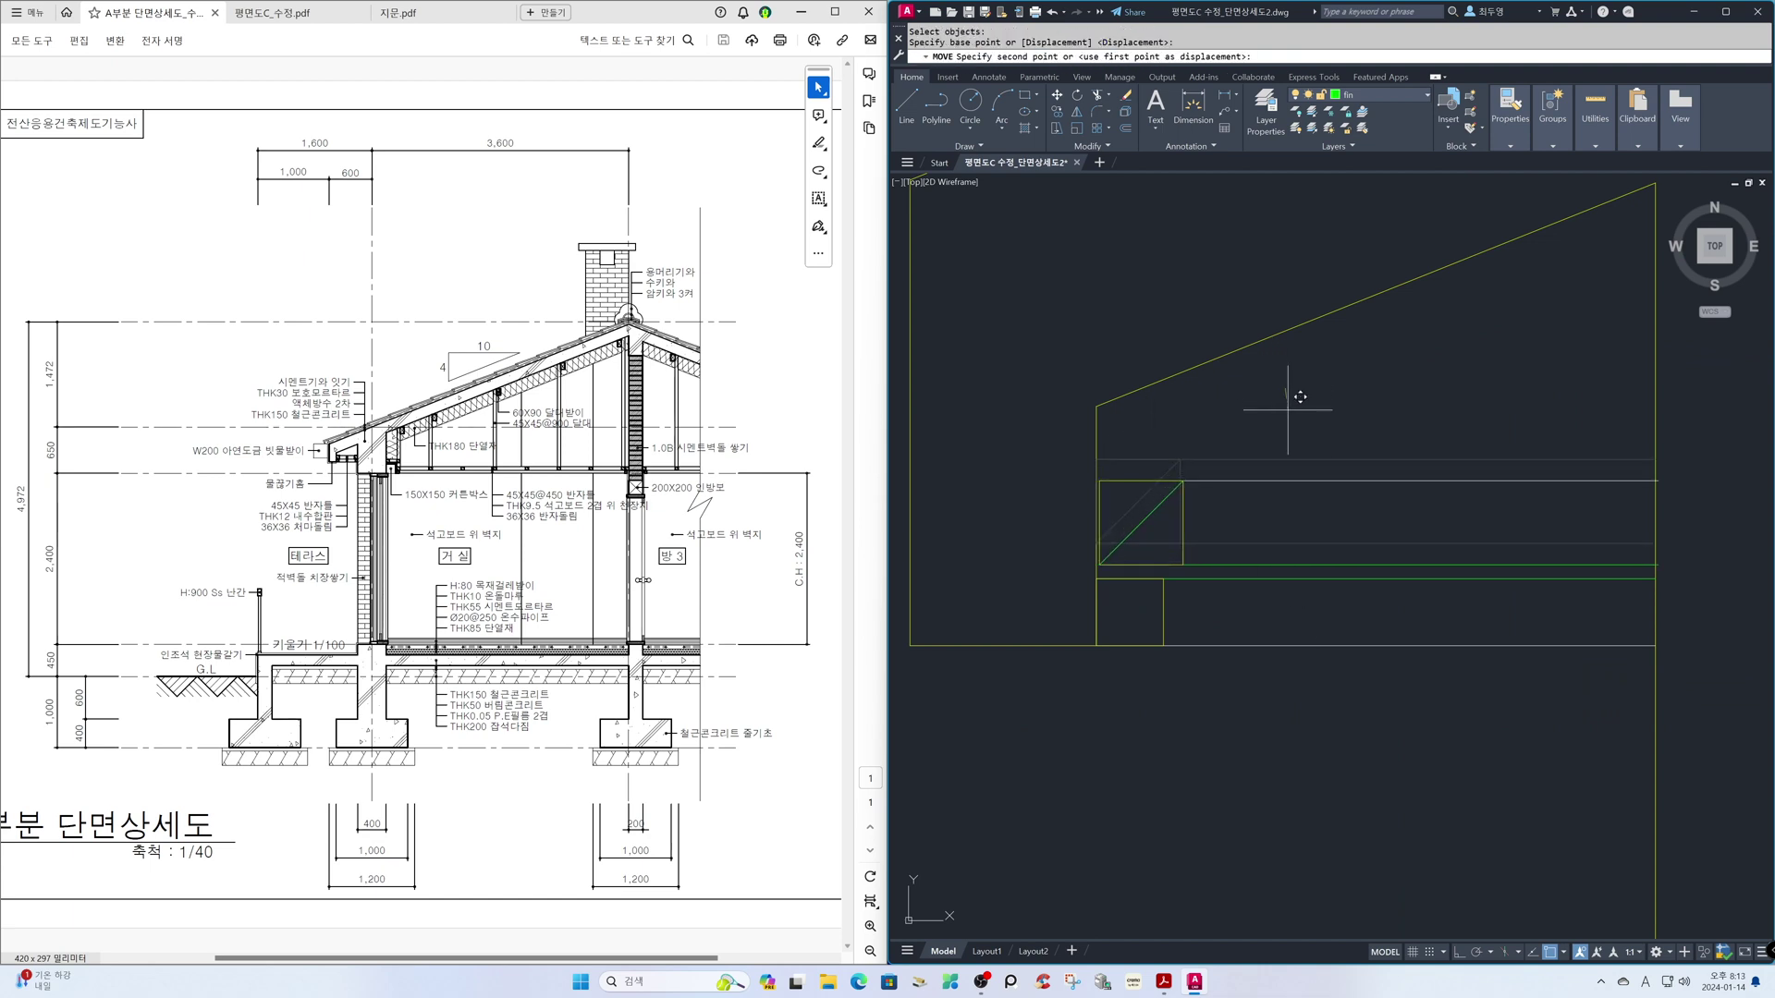
key("F8")
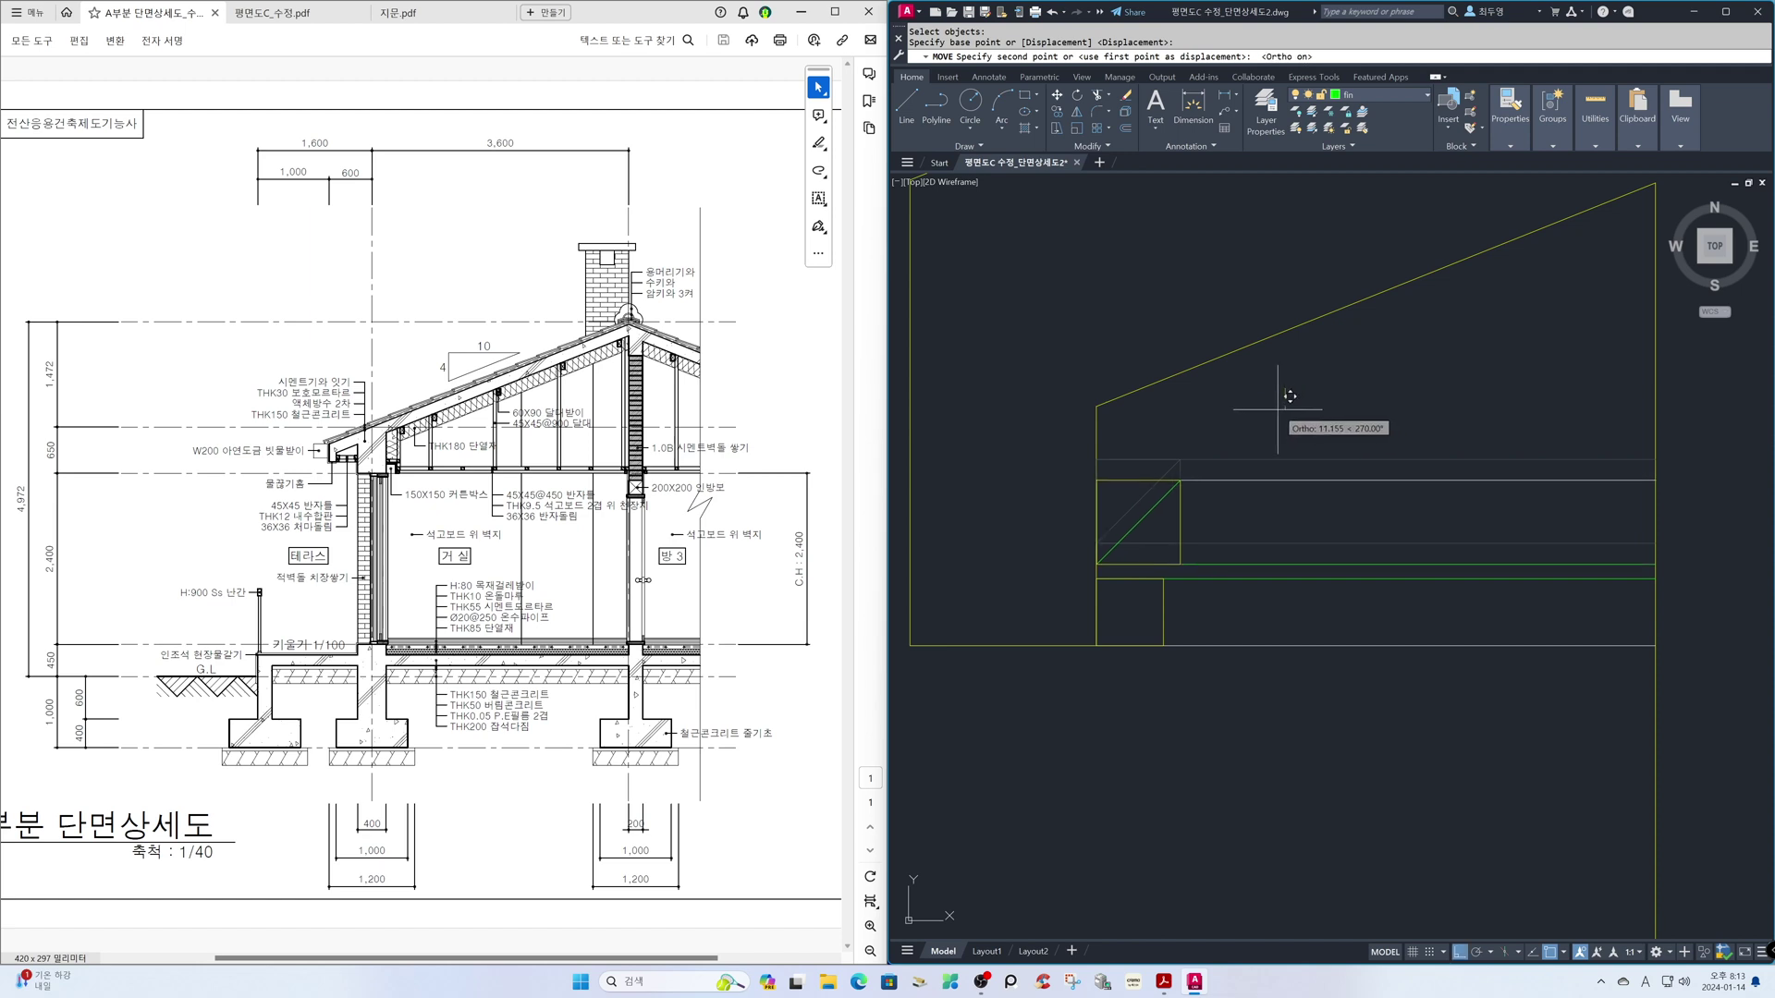
type("7")
key("Return")
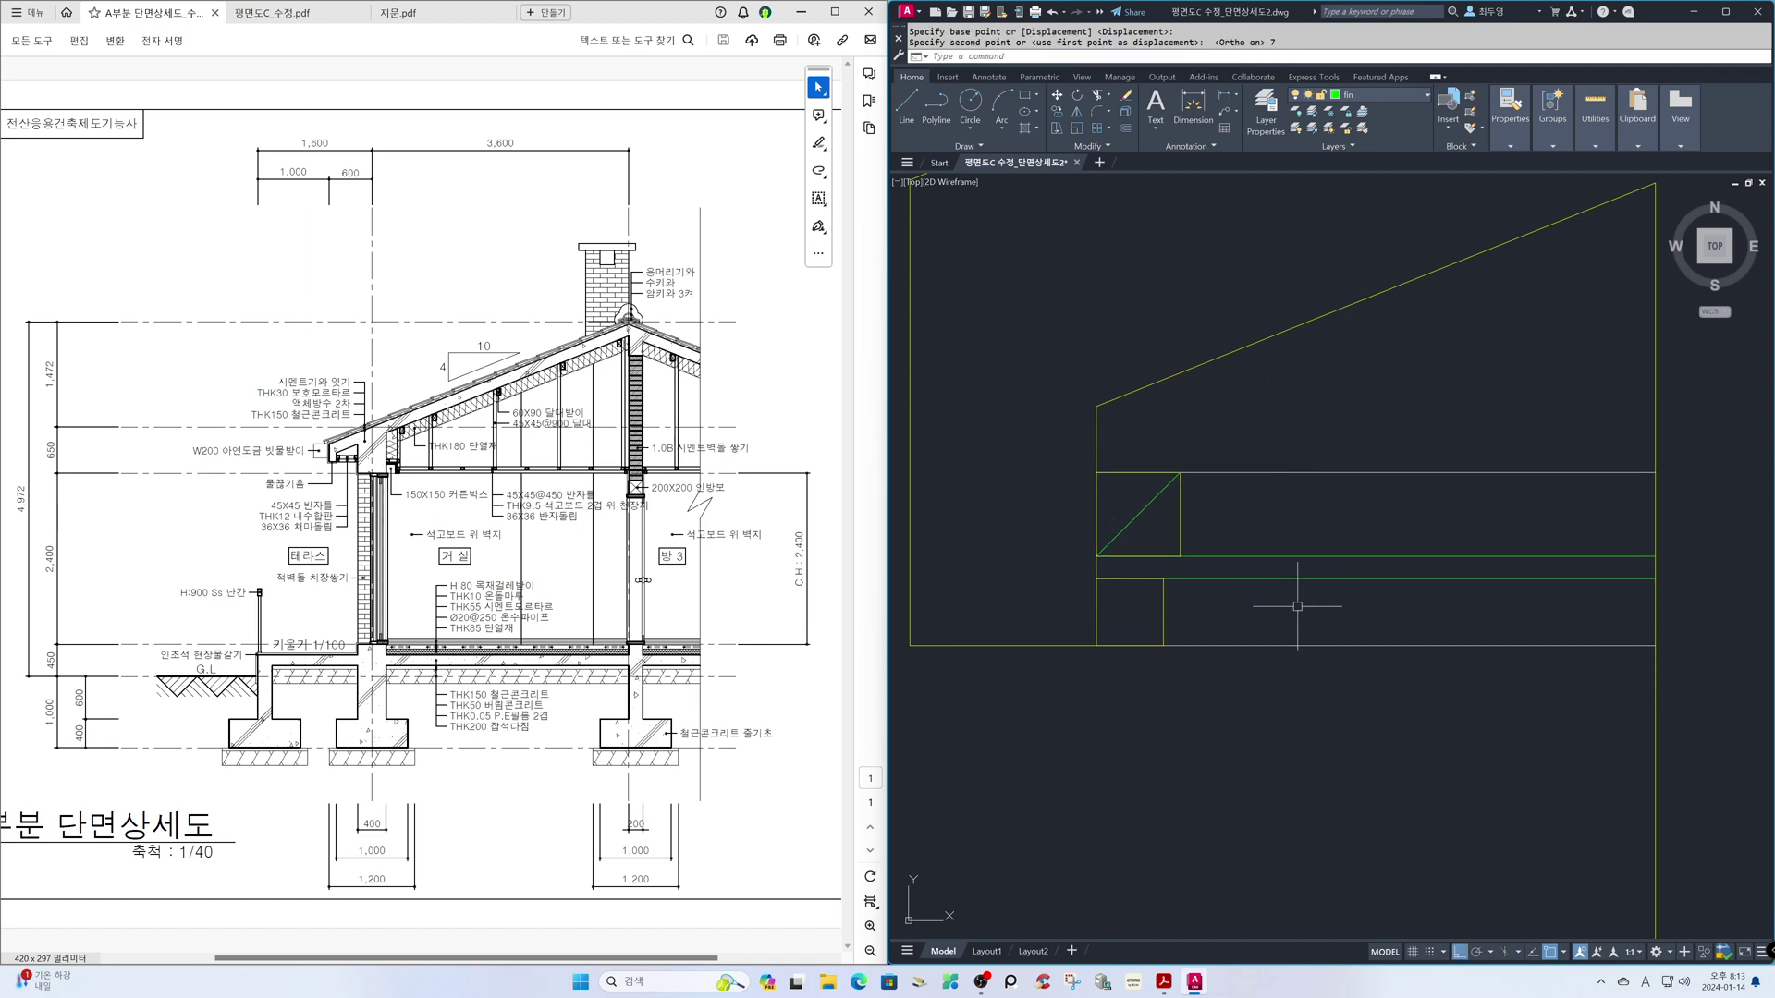
- Copy the diagonal 45 by 45 square to the wall end of the eave ceiling
type("co")
key("Return")
left_click(1239, 528)
left_click(1154, 486)
key("Return")
left_click(1179, 472)
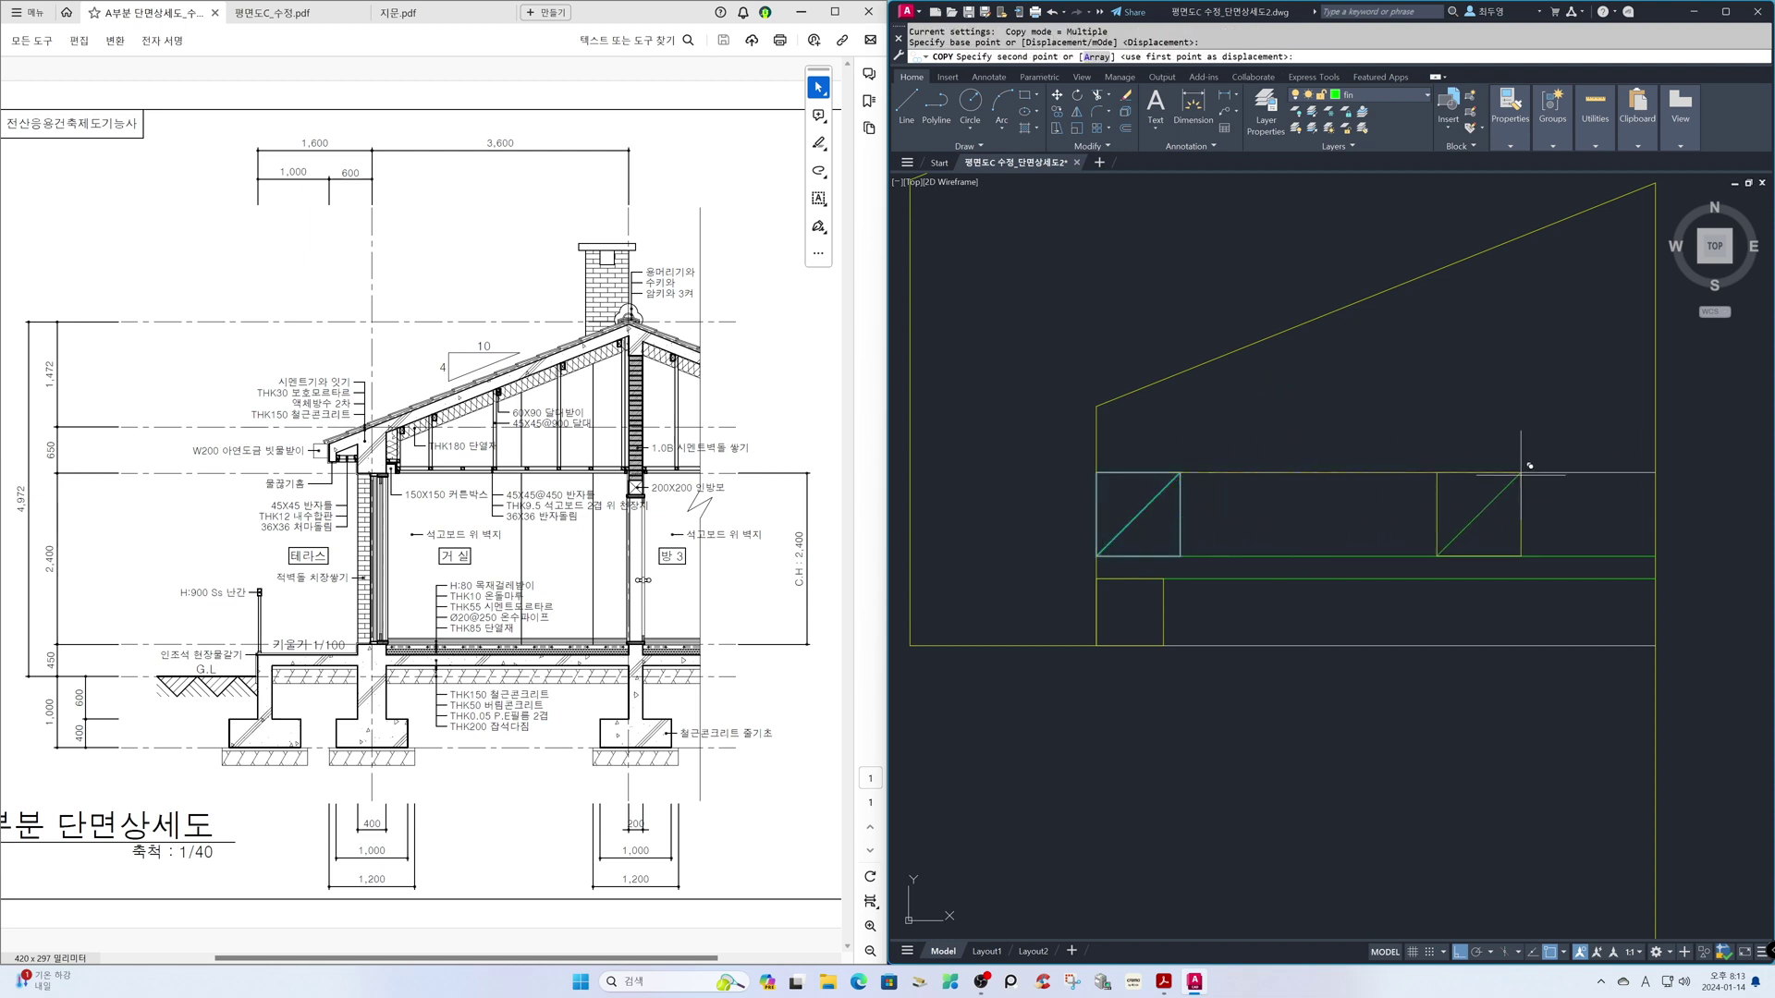
left_click(1654, 472)
key("Return")
- Copy the 36 by 36 square to the wall end of the eave ceiling's bottom line
key("Return")
left_click(1218, 615)
left_click(1153, 614)
key("Return")
left_click(1164, 645)
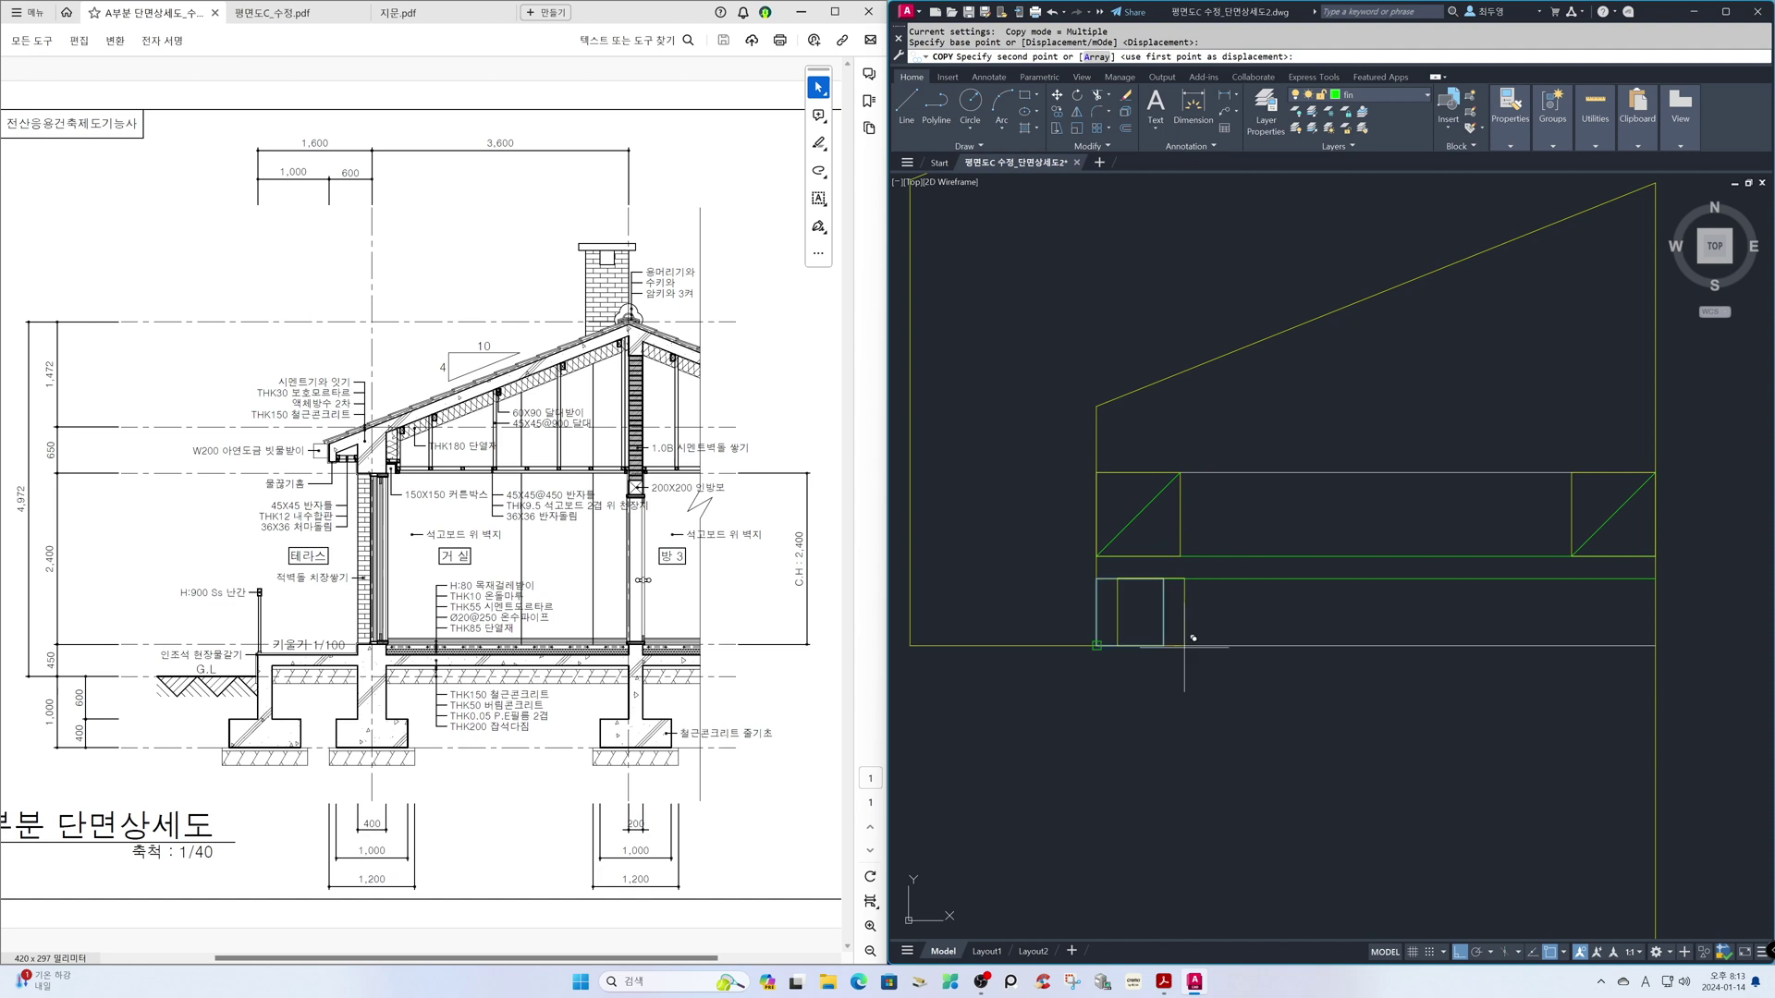
left_click(1654, 645)
key("Return")
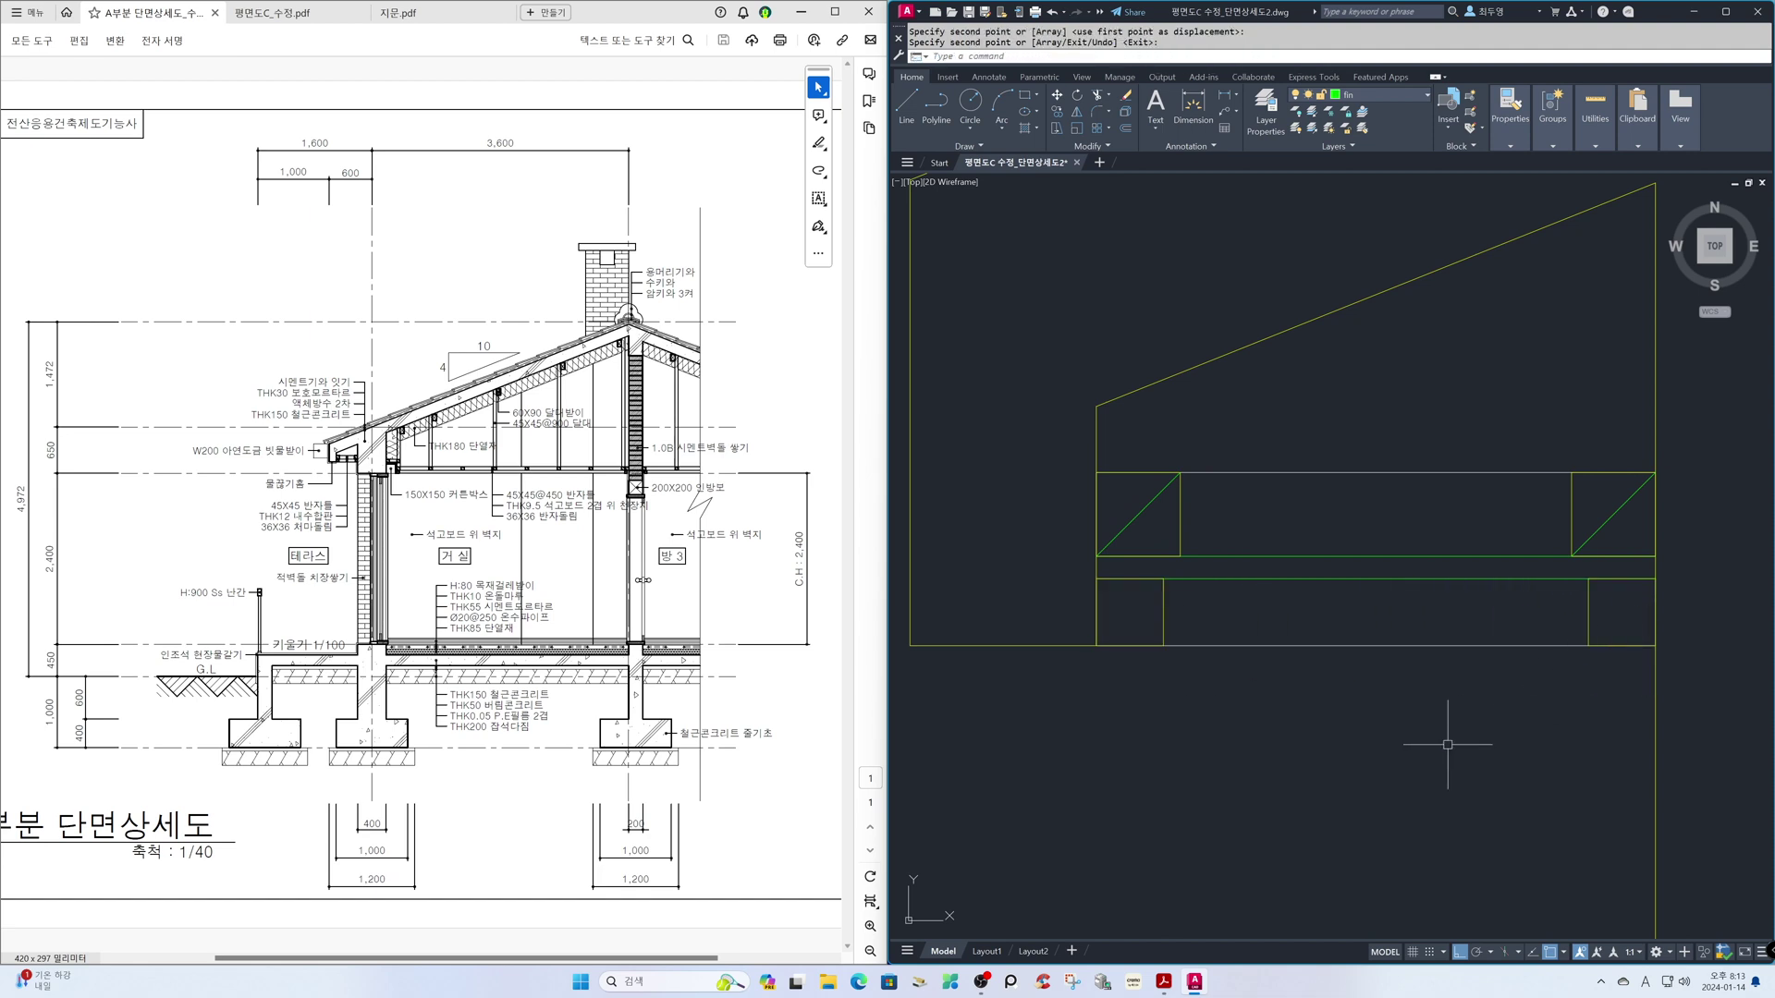
- Trim away the room ceiling lines where they cross the interior wall under the roof ridge
type("z")
key("Return")
type("p")
key("Return")
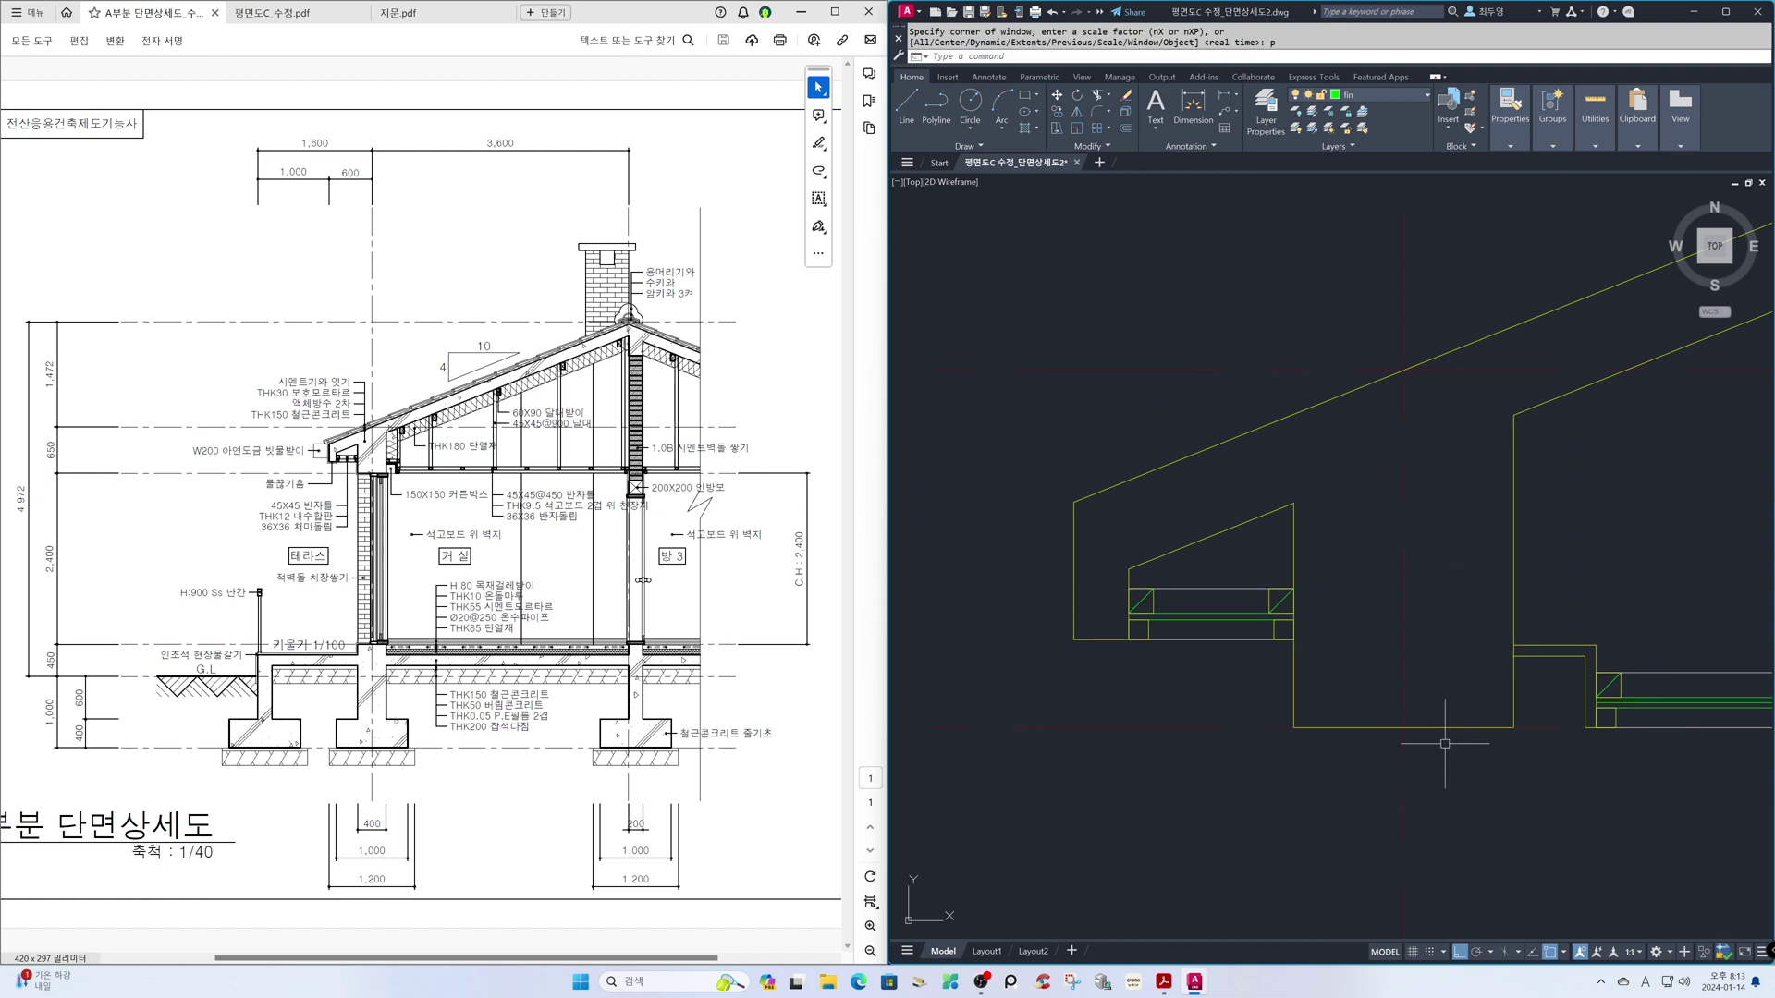
type("z")
key("Return")
type("p")
key("Return")
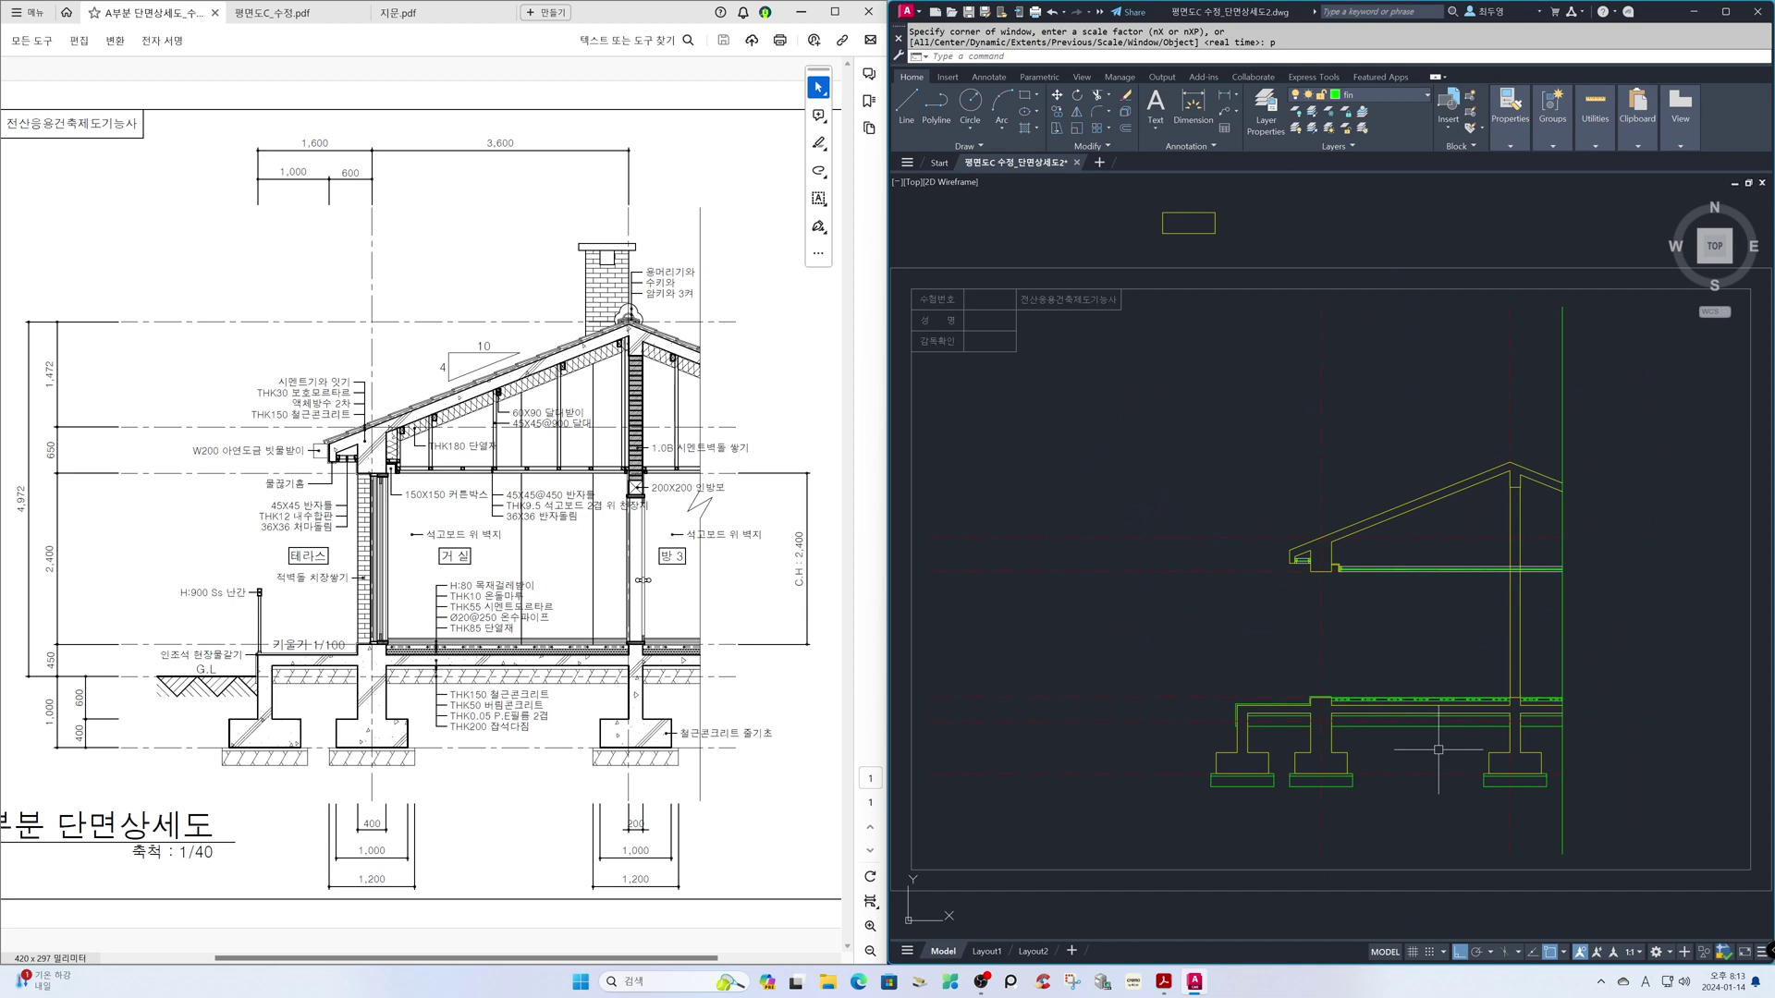
key("Return")
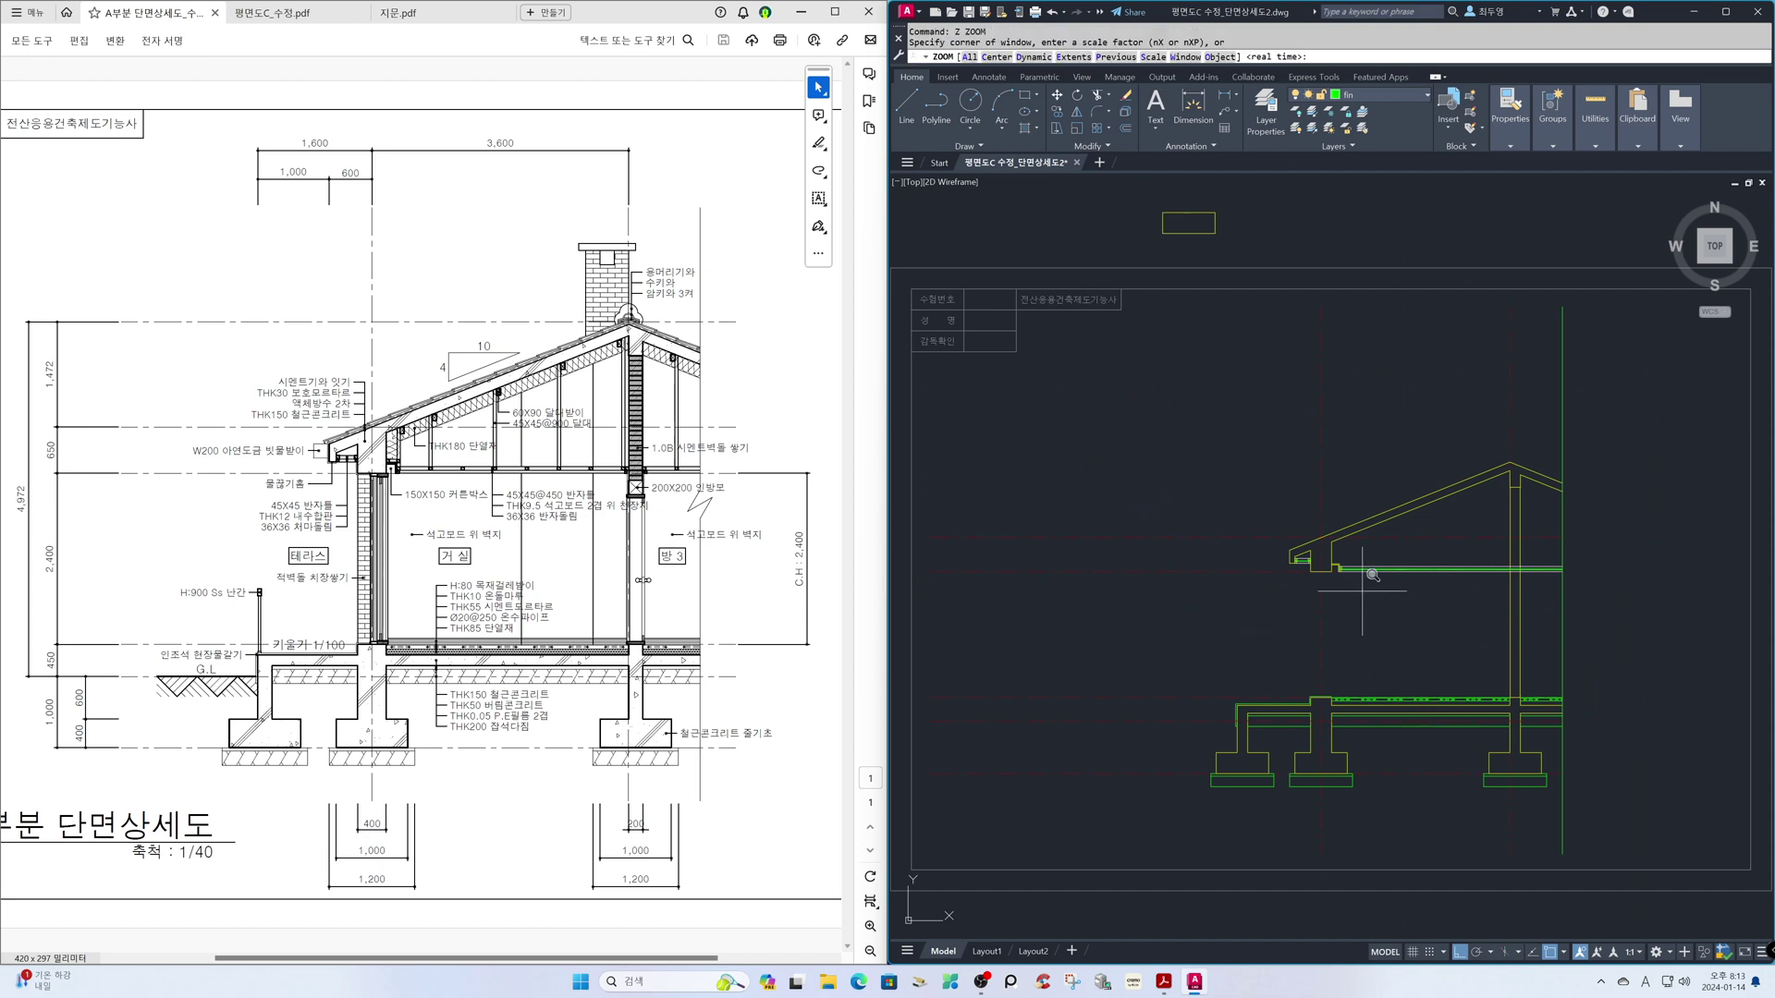
left_click(1336, 473)
left_click(1565, 629)
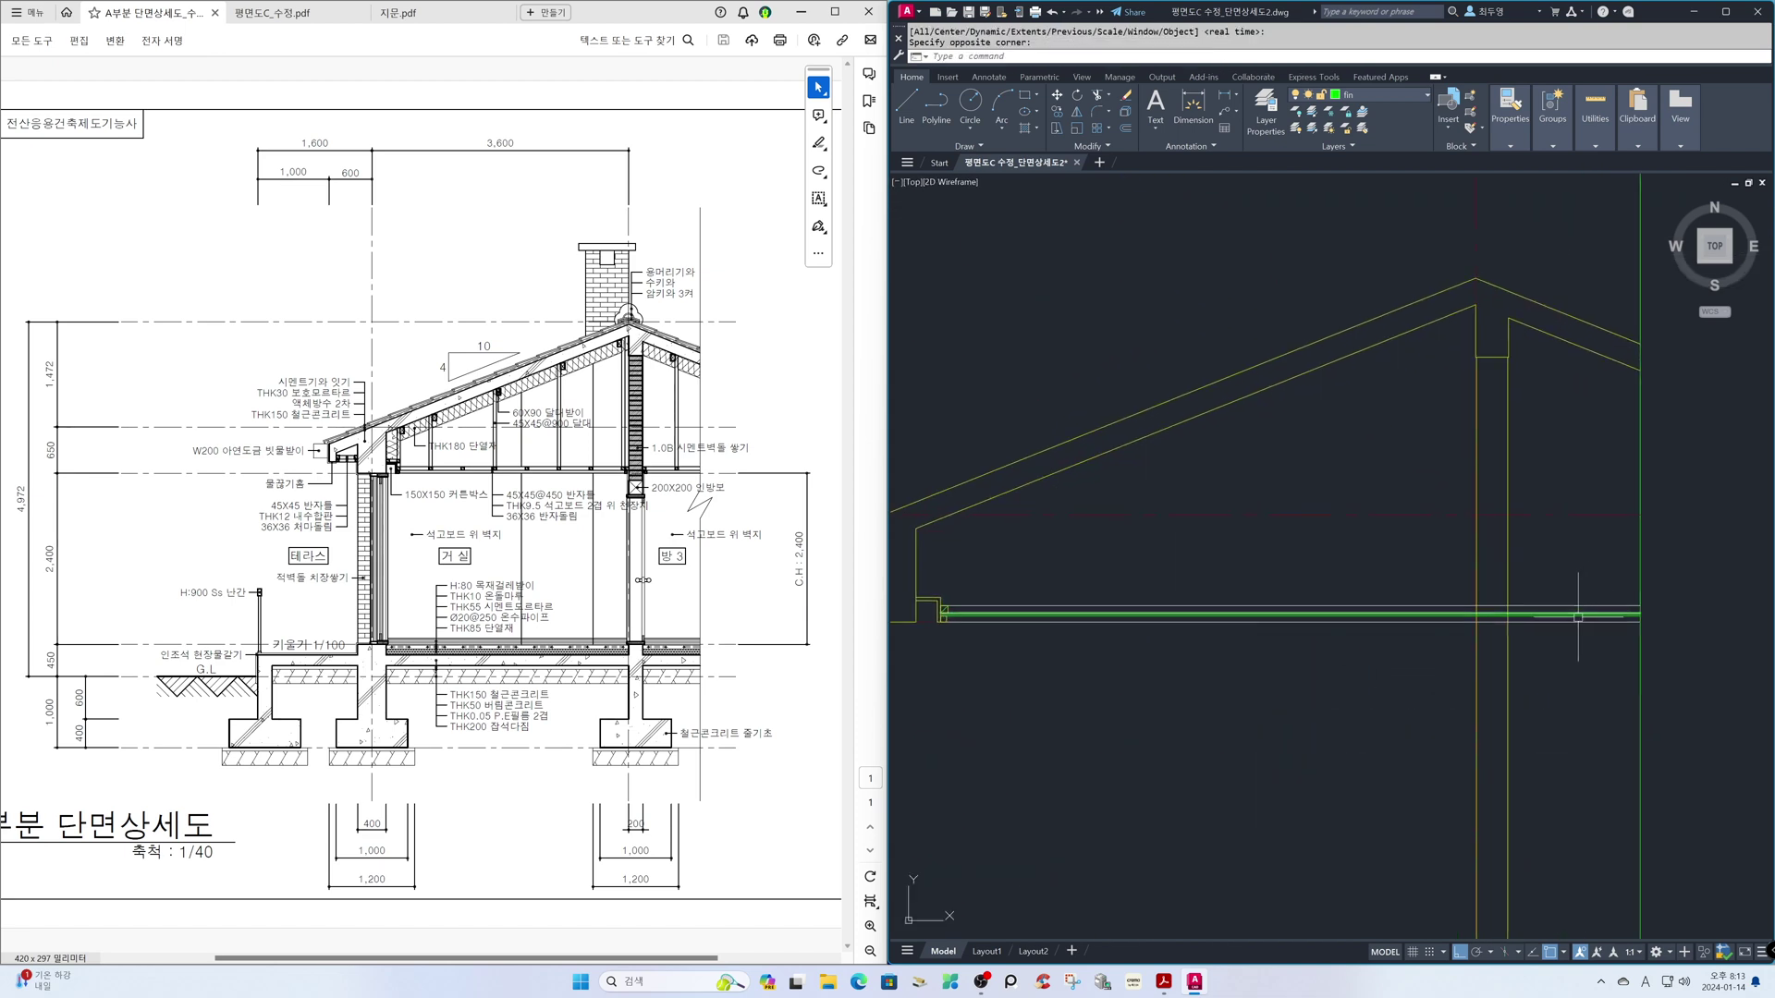
type("tr")
key("Return")
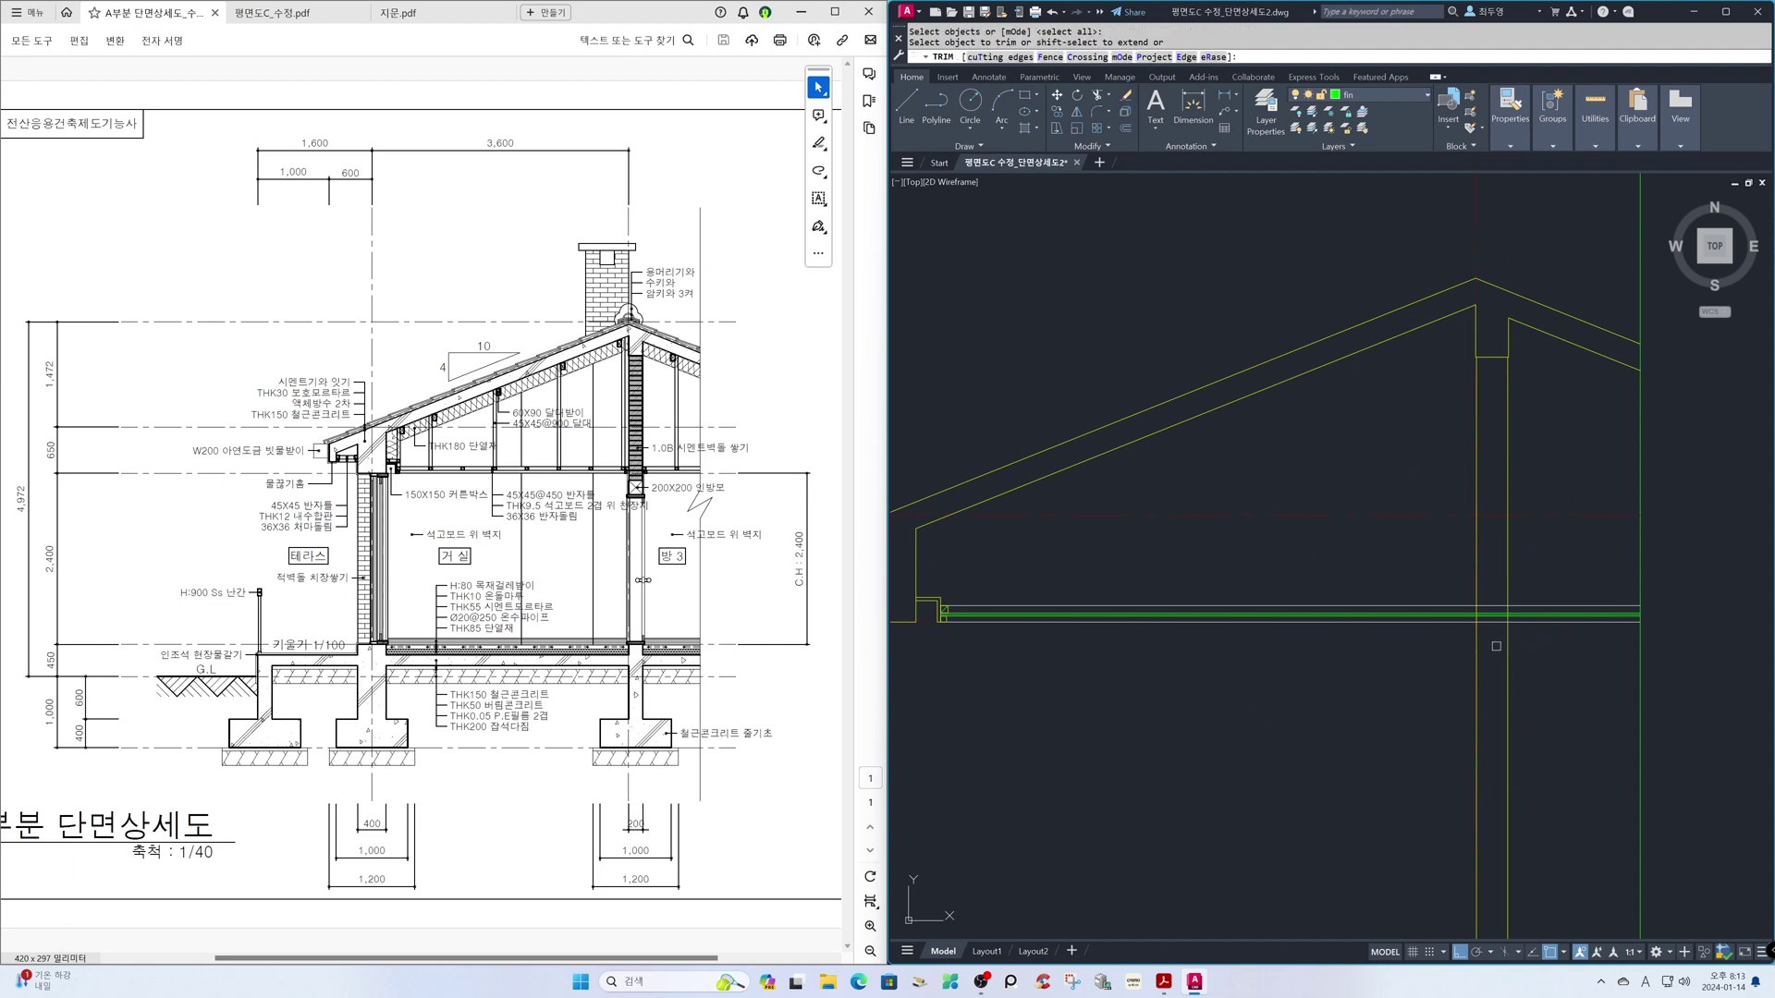
left_click(1487, 610)
key("Return")
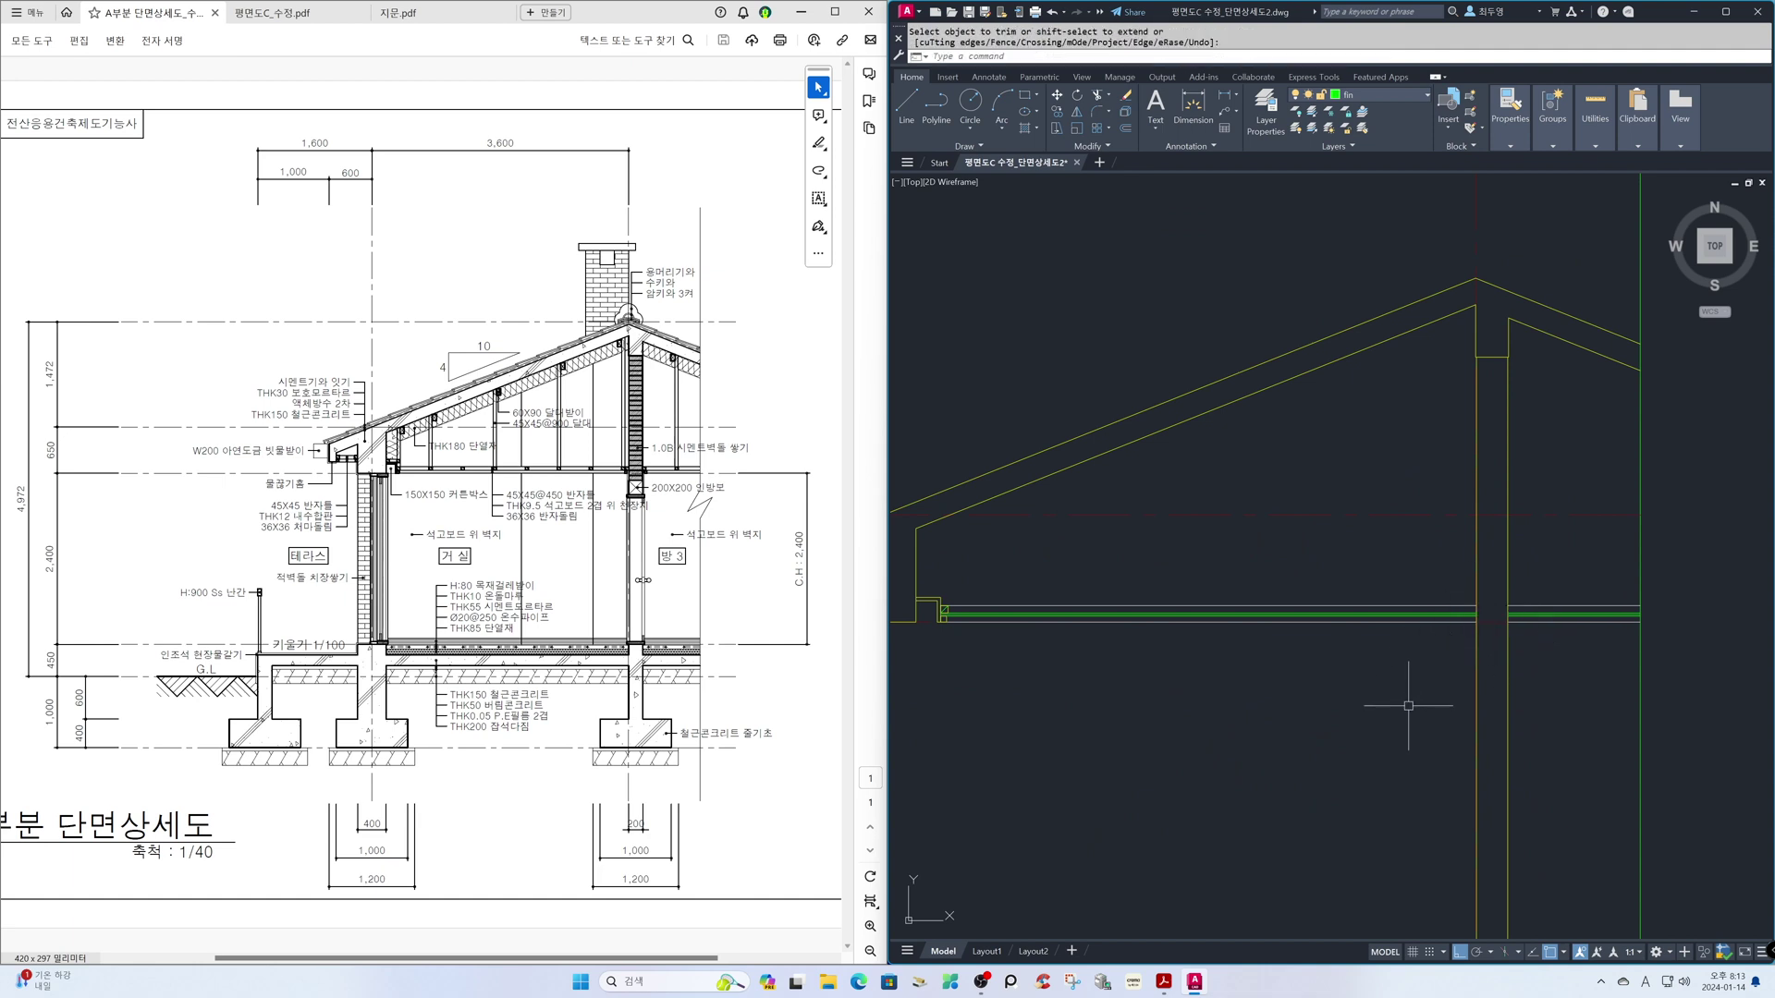
- Array the diagonal 45 by 45 square along the living-room ceiling's top line as a path array with 450 spacing
type("z")
key("Return")
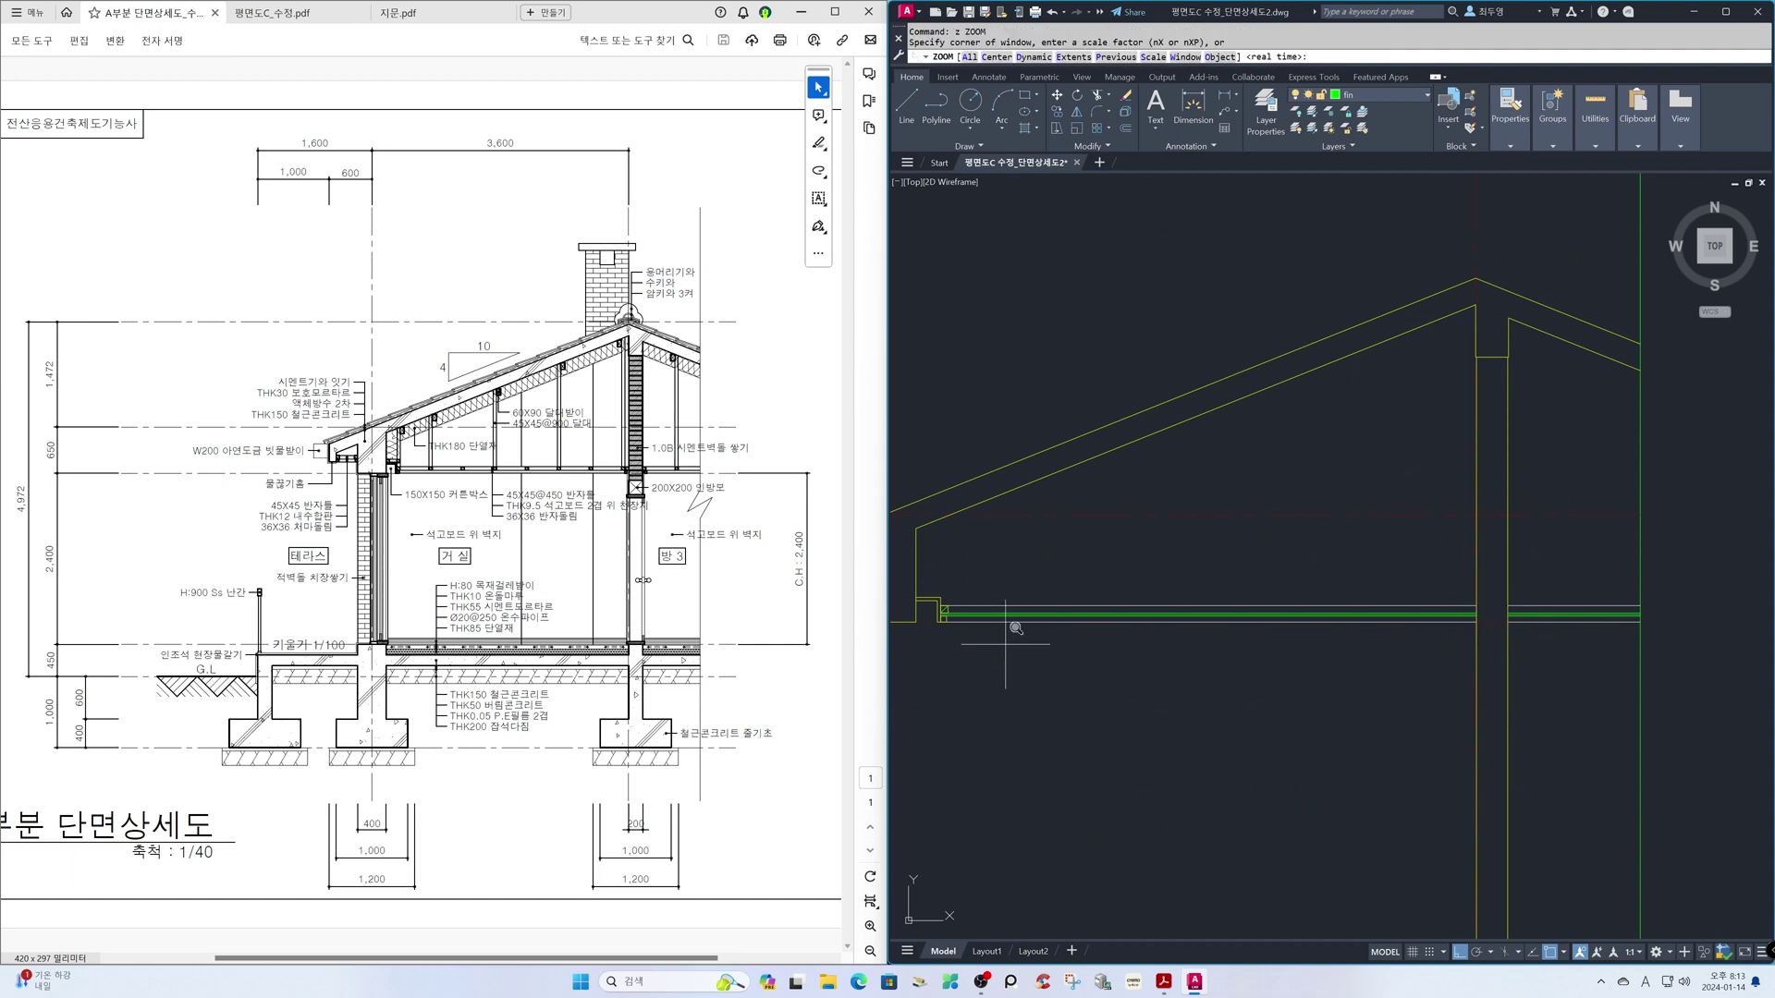
left_click(920, 593)
left_click(1049, 655)
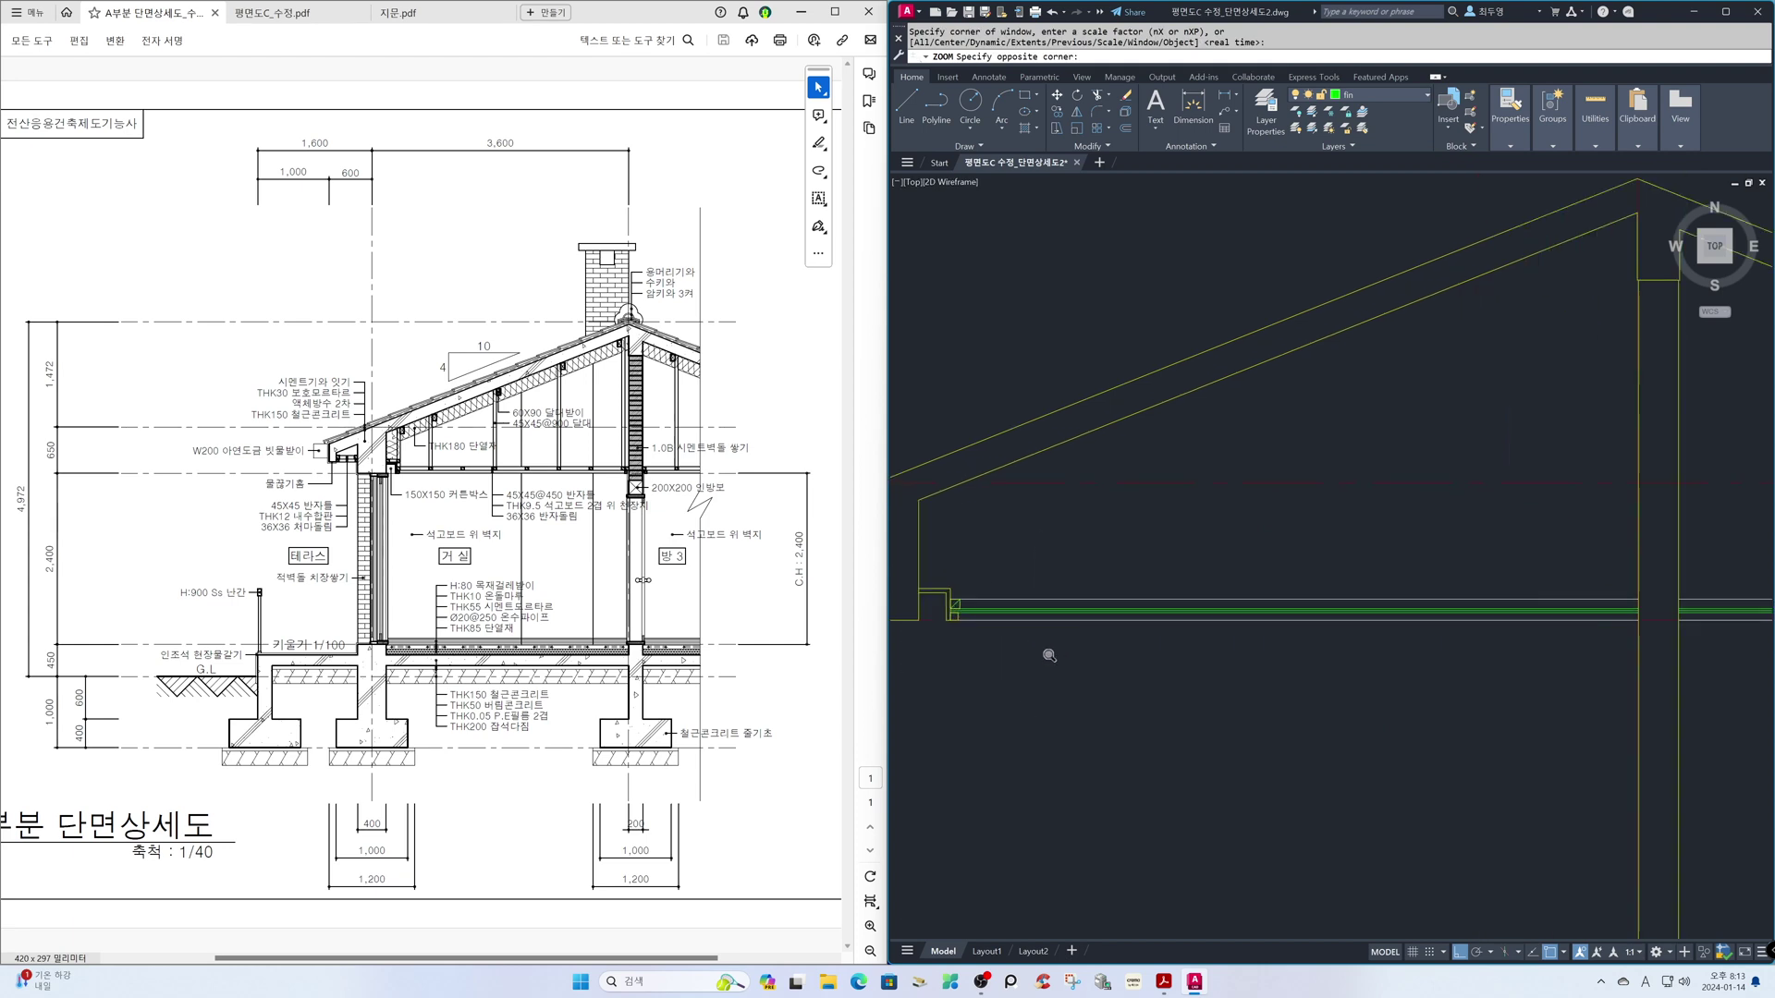
key("Return")
left_click(1204, 513)
left_click(1153, 493)
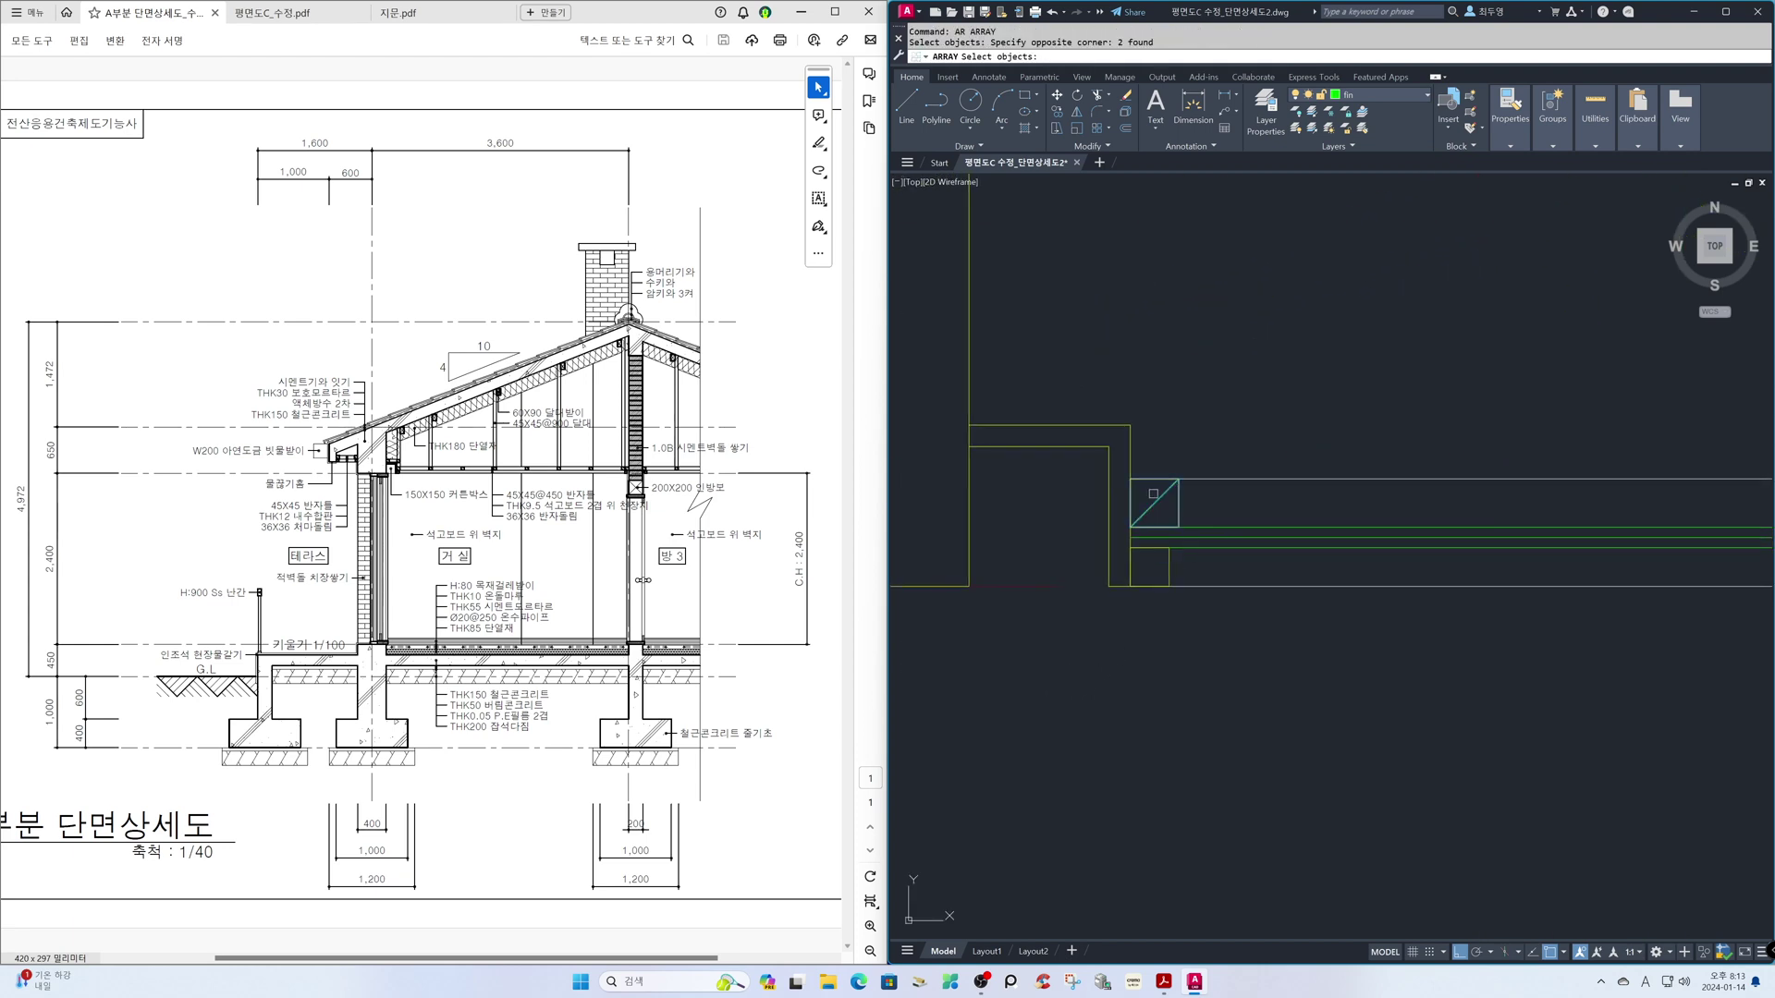
key("Return")
key("Return")
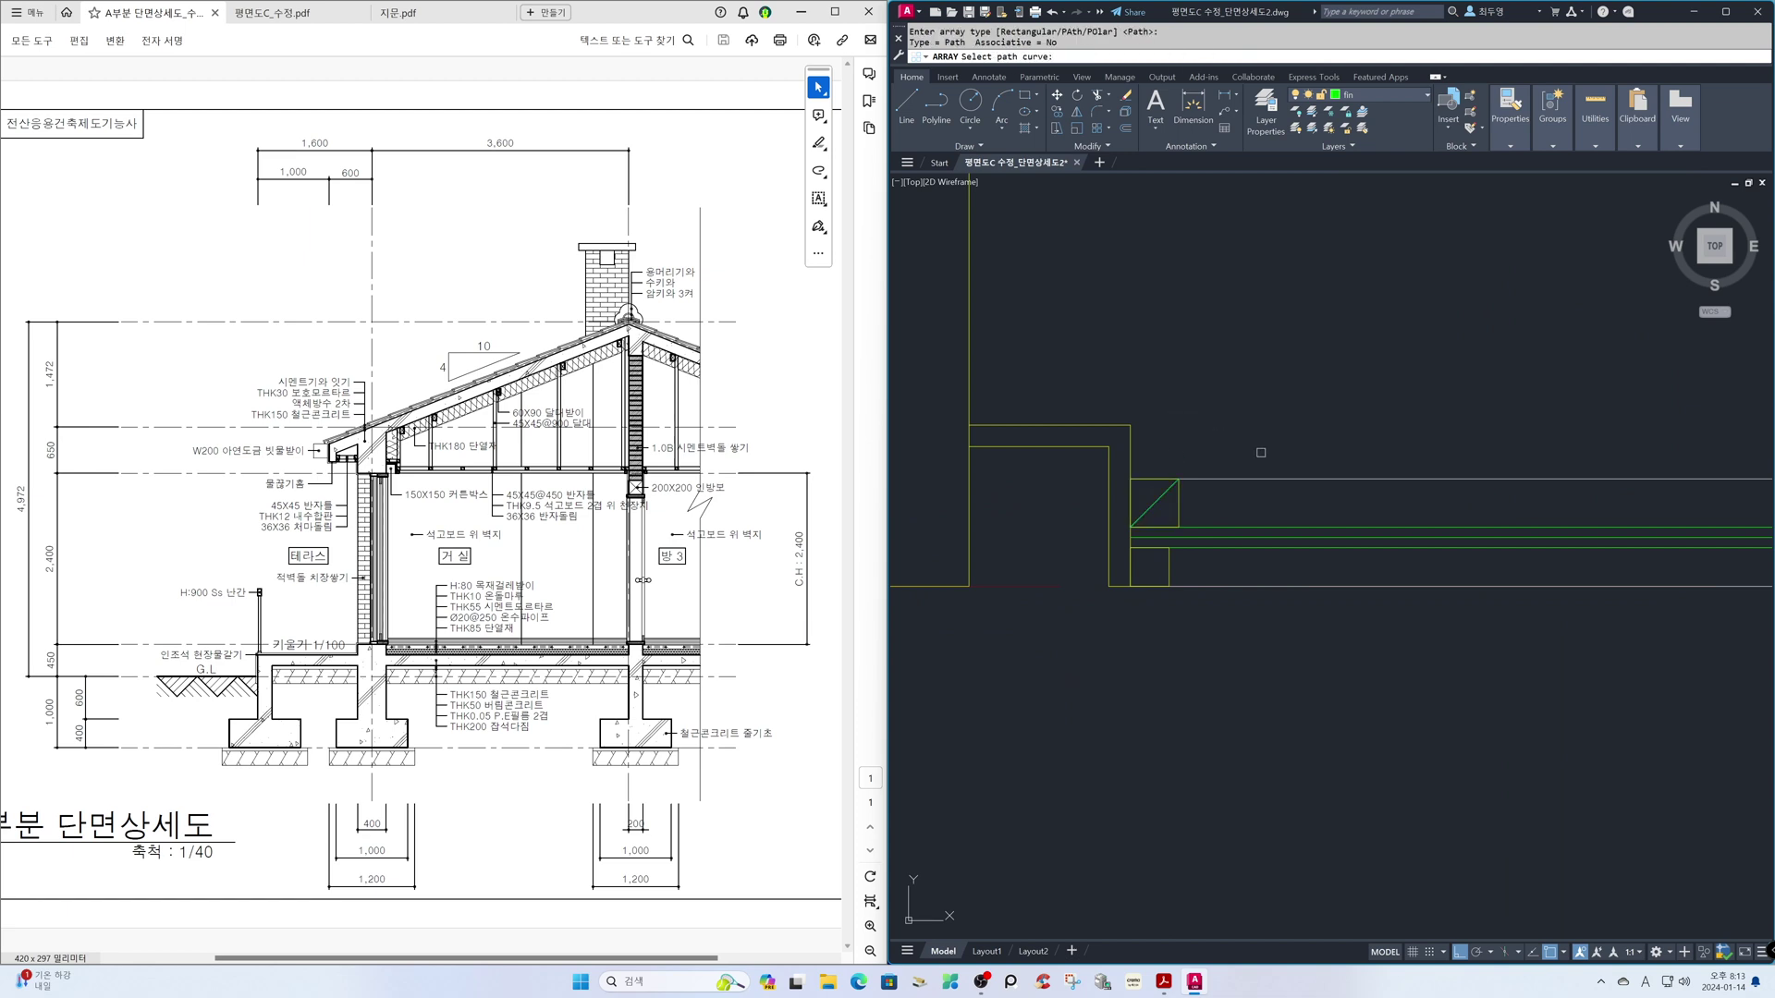
left_click(1282, 478)
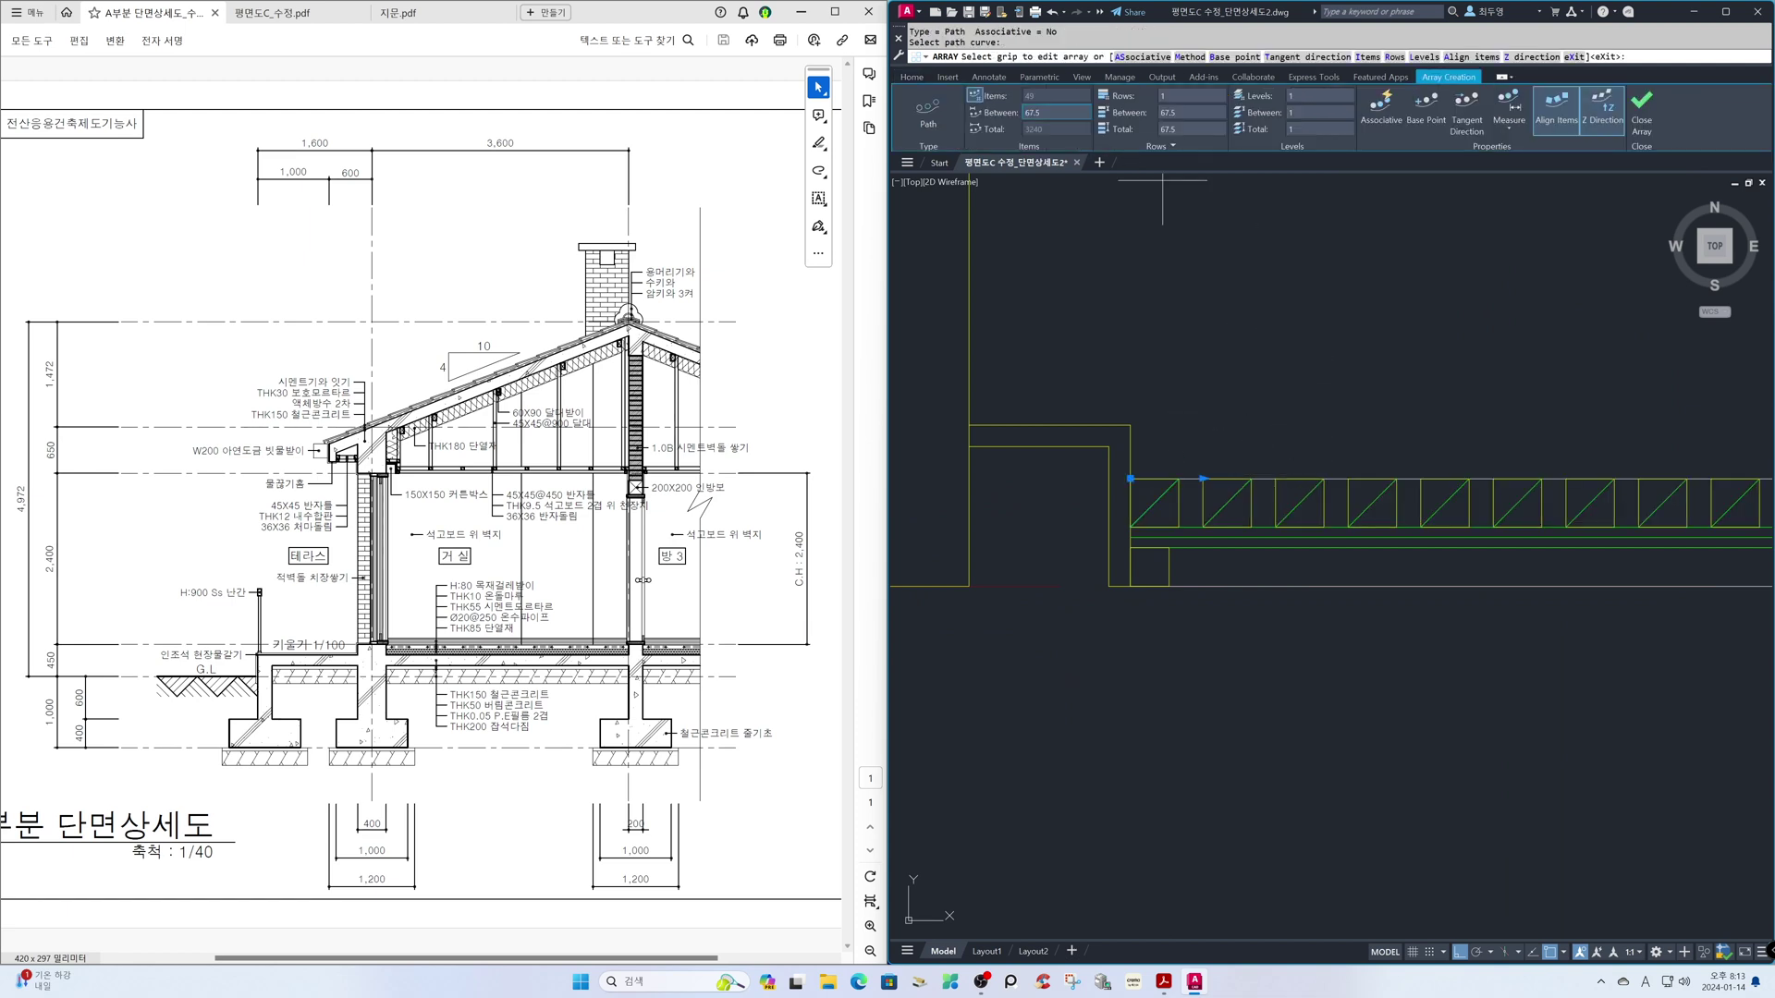
key("Return")
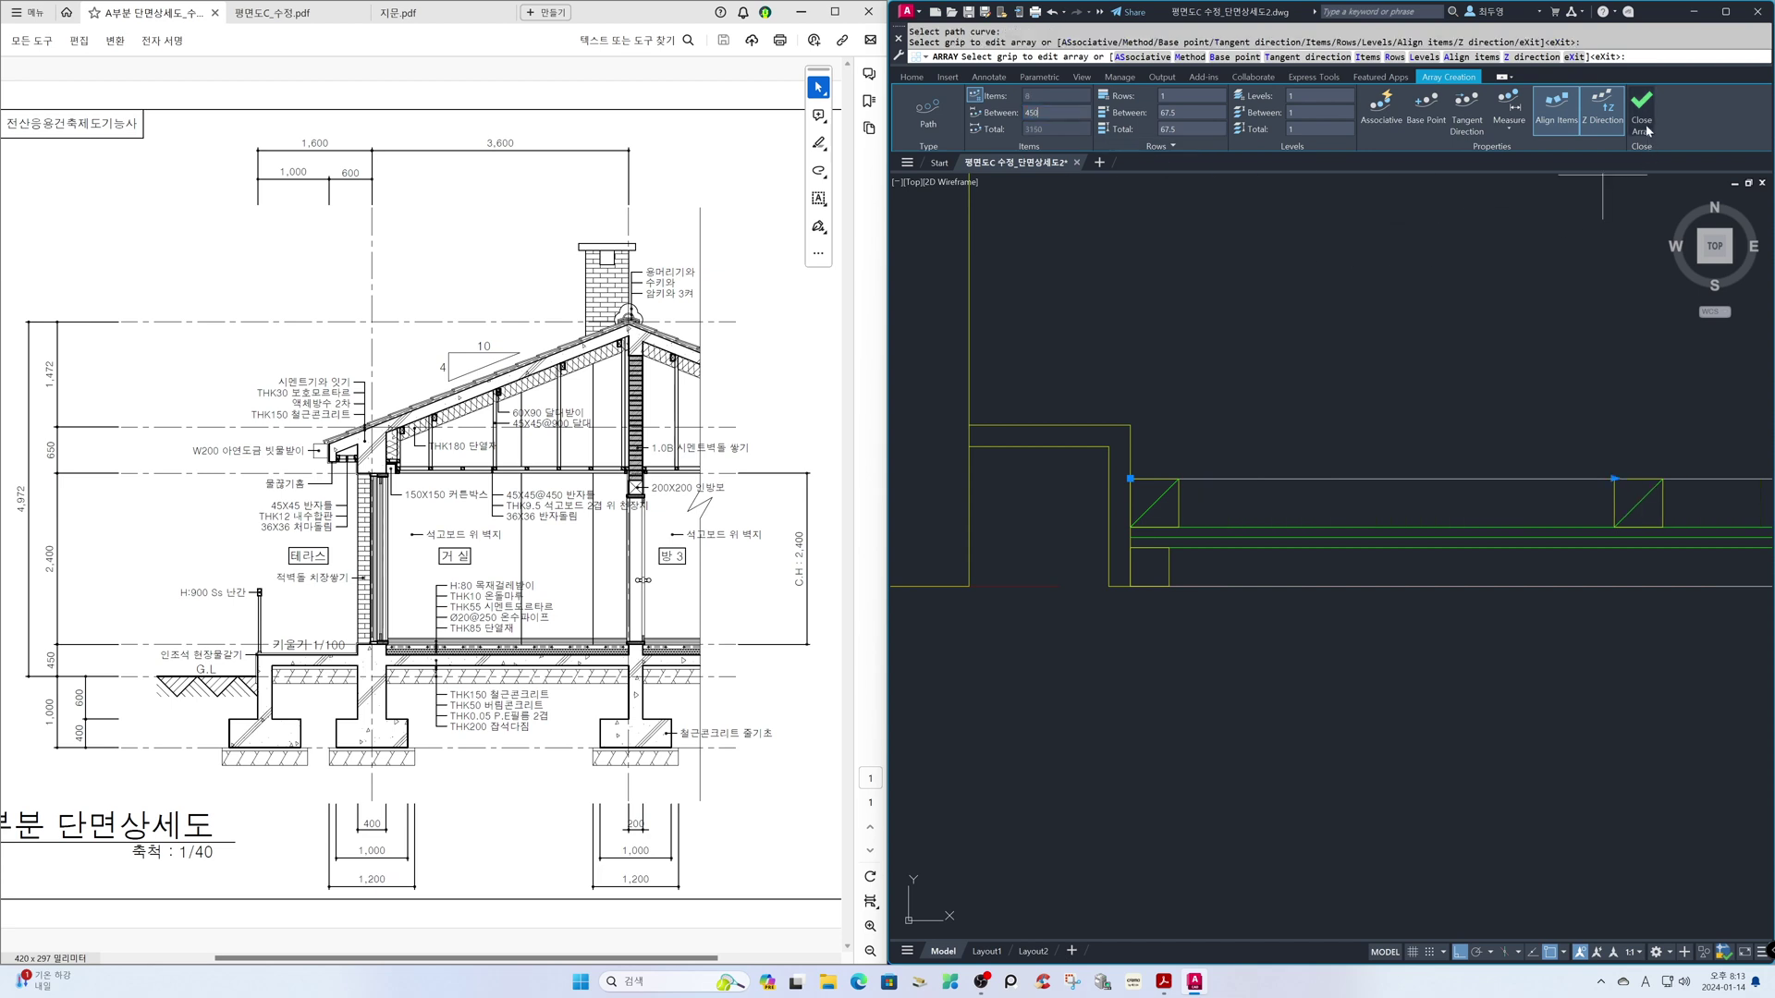
left_click(1645, 128)
- Copy the last arrayed diagonal square flush against the living-room face of the interior wall
type("z")
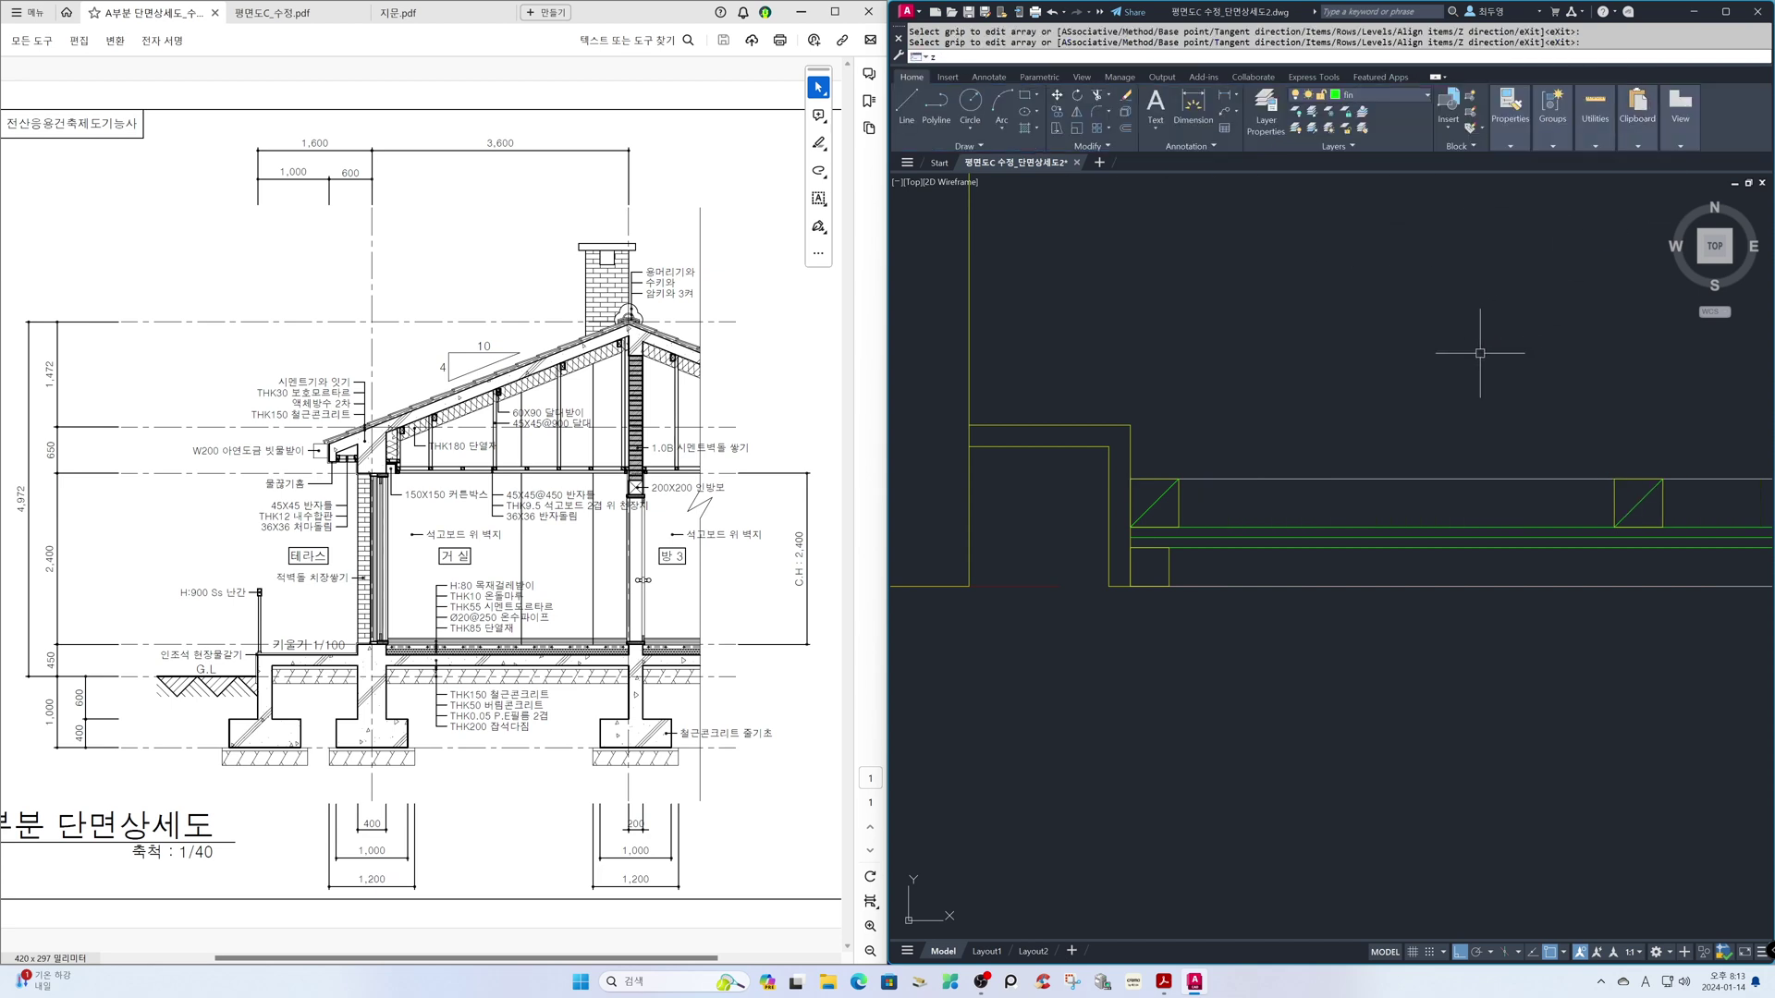
key("Return")
key("Return")
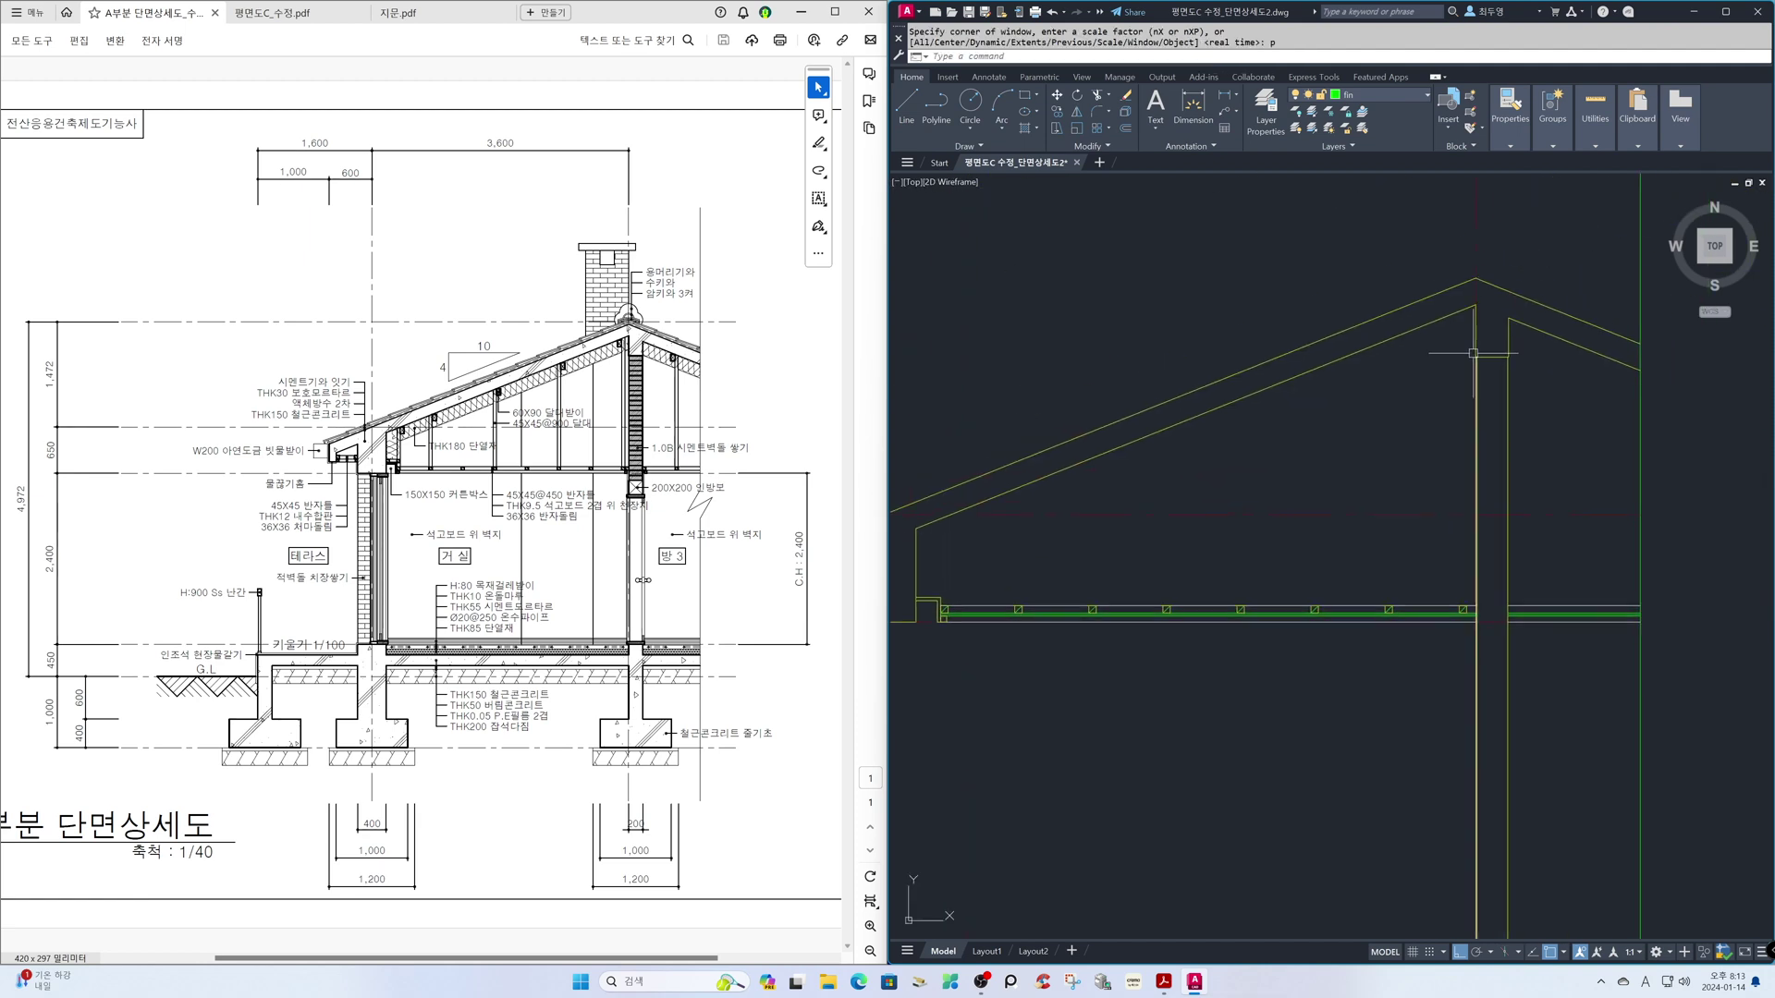
key("Return")
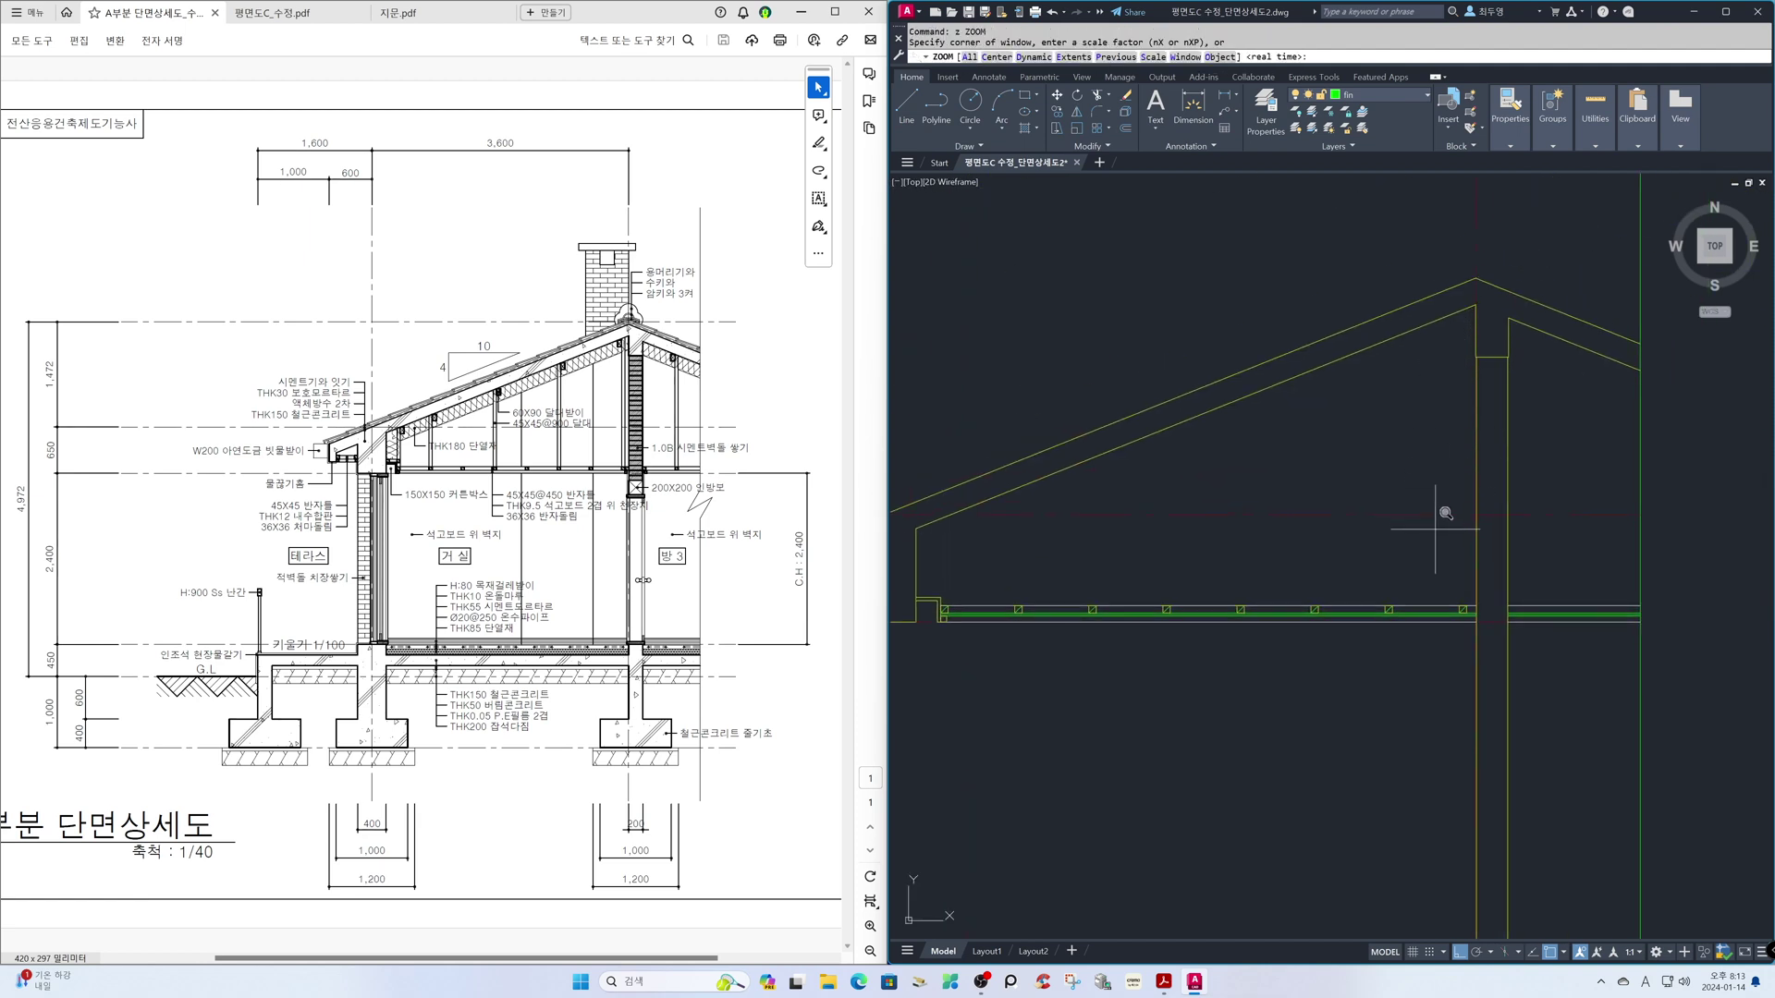
left_click(1431, 531)
left_click(1664, 700)
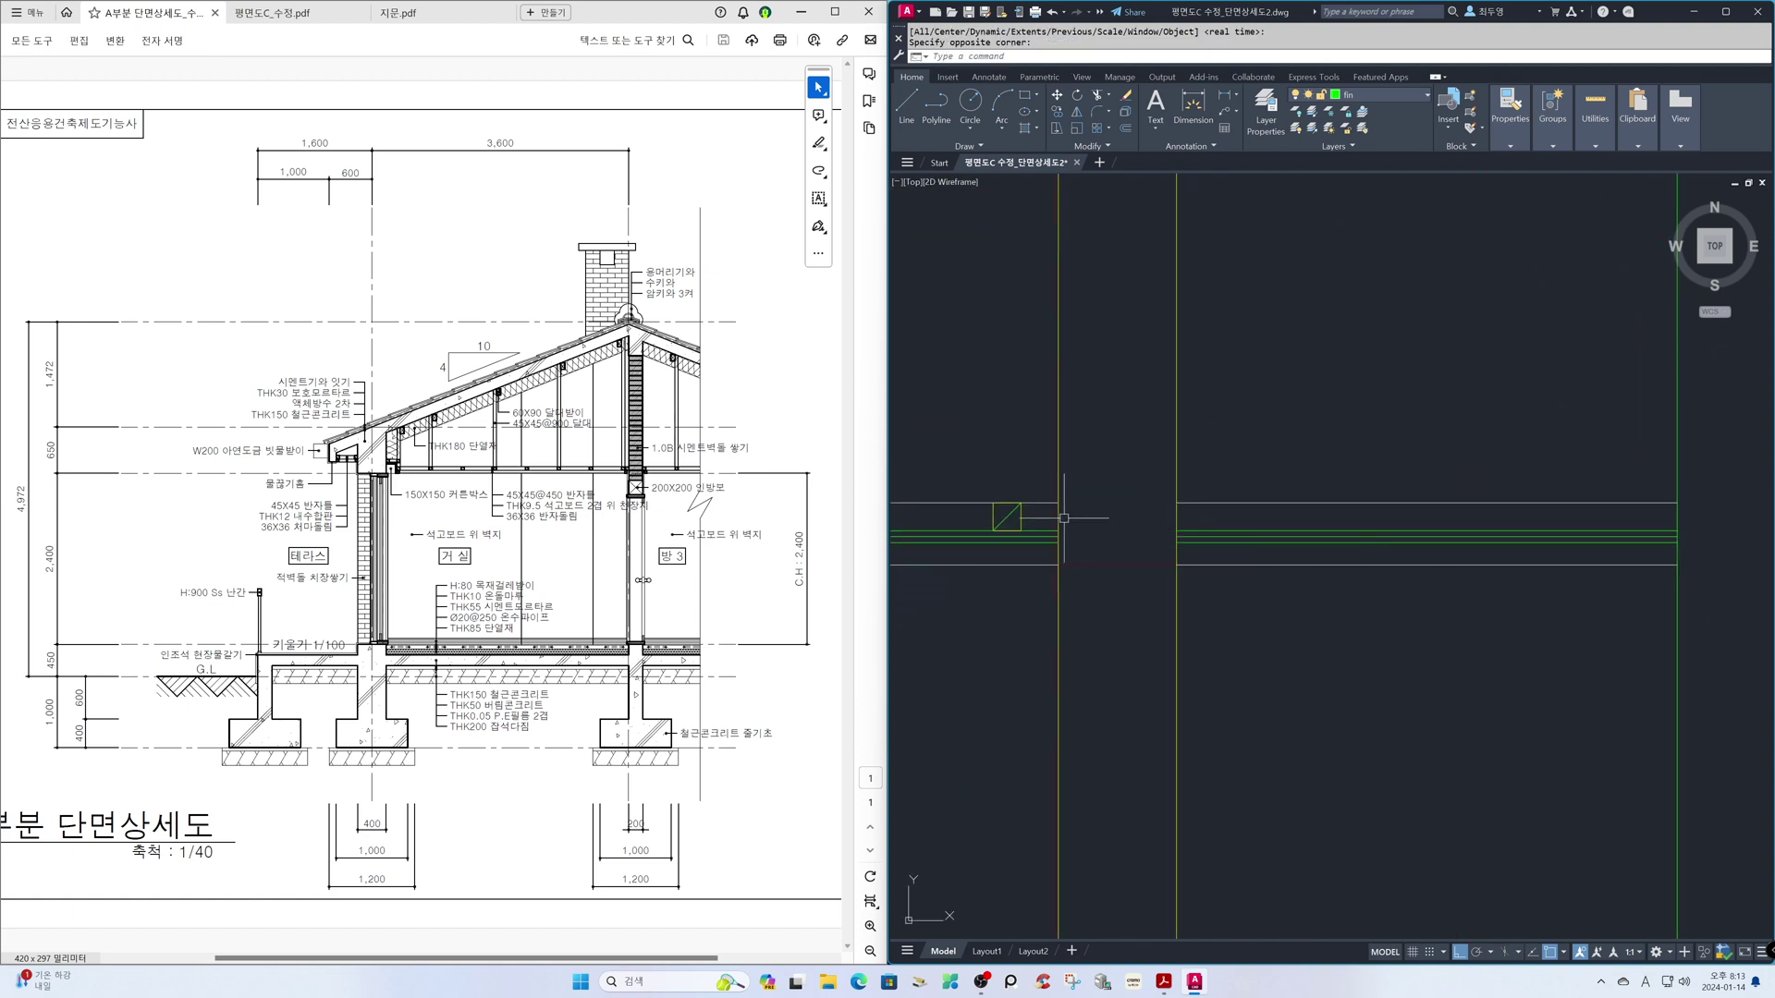
key("Return")
left_click(1007, 517)
key("Return")
left_click(1020, 502)
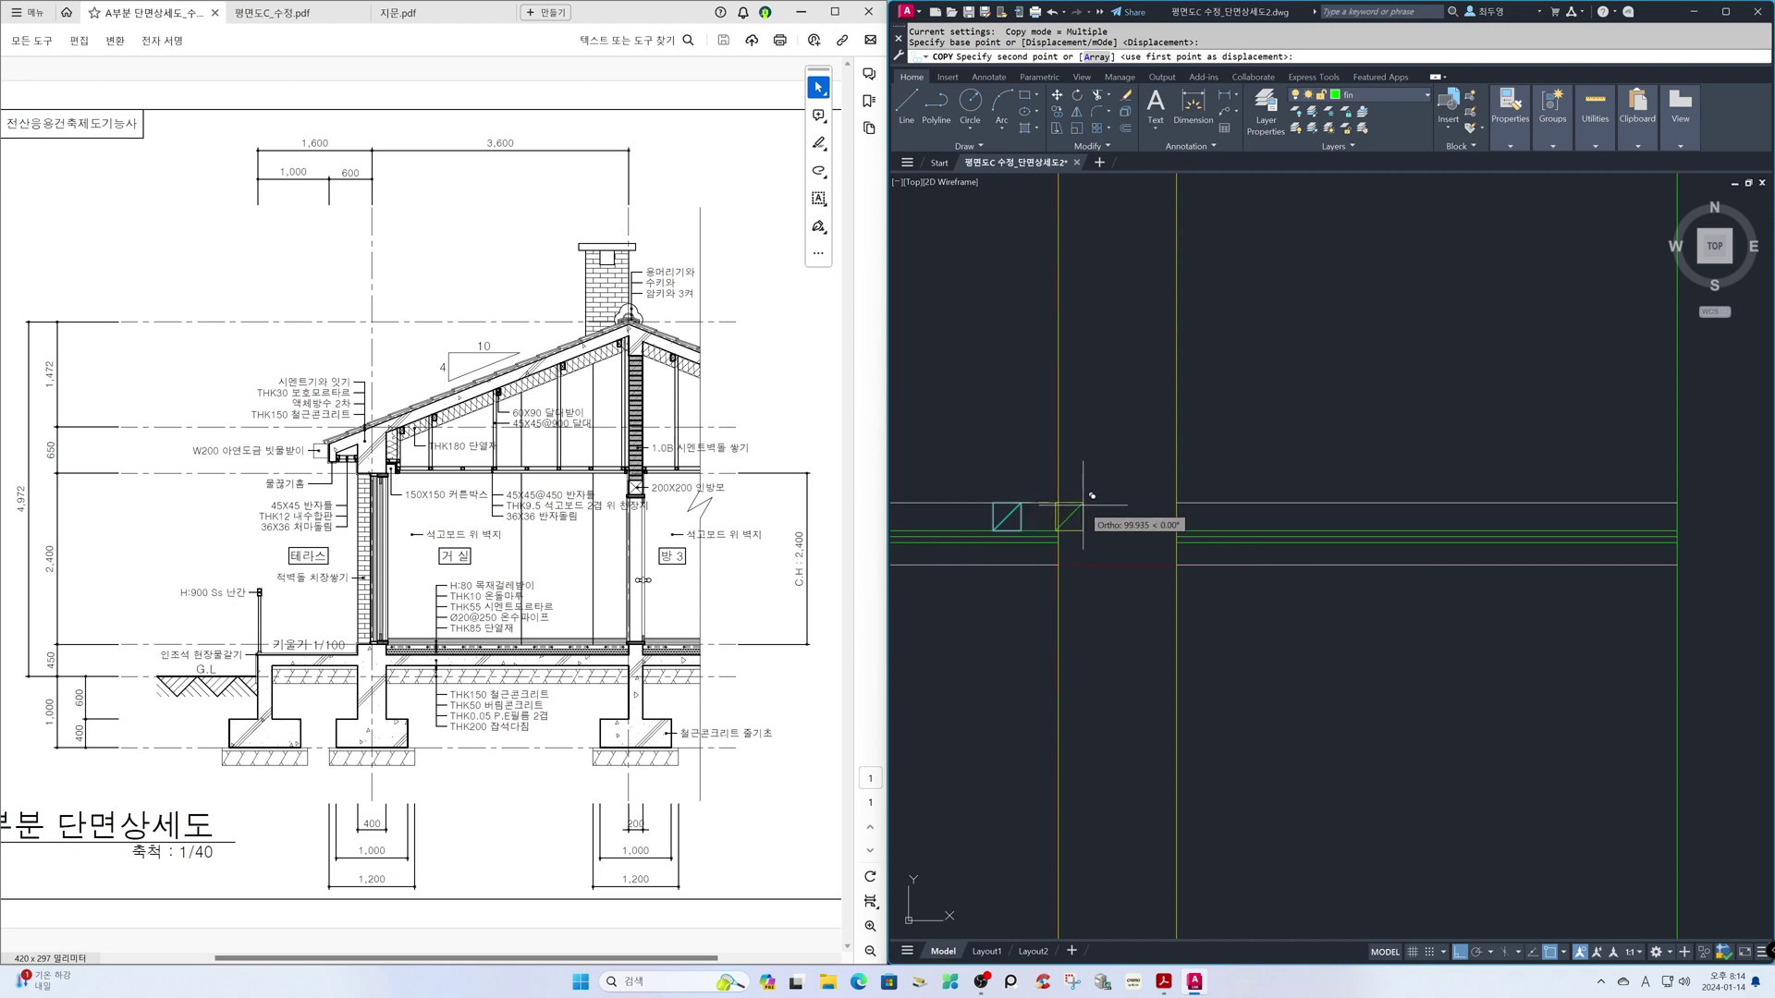
left_click(1059, 502)
key("Return")
- Copy the diagonal square at the interior wall across to the wall's opposite face, on the ceiling's top line
key("Return")
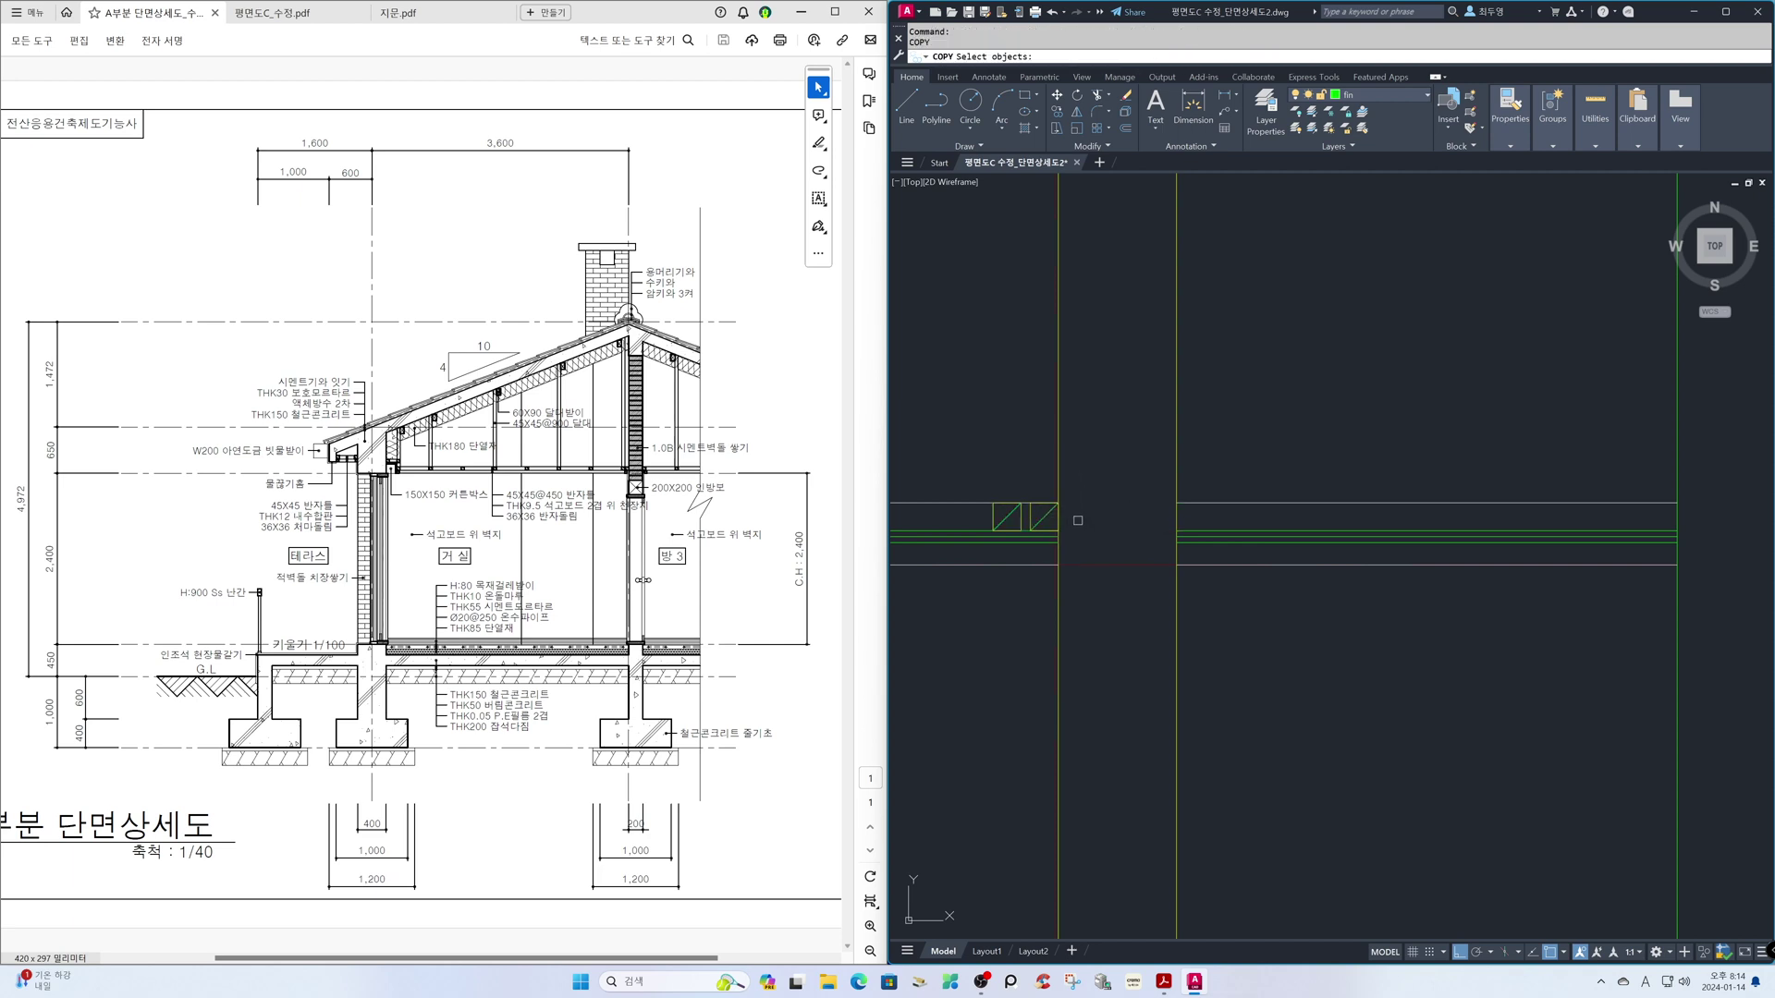
left_click(1045, 518)
key("Return")
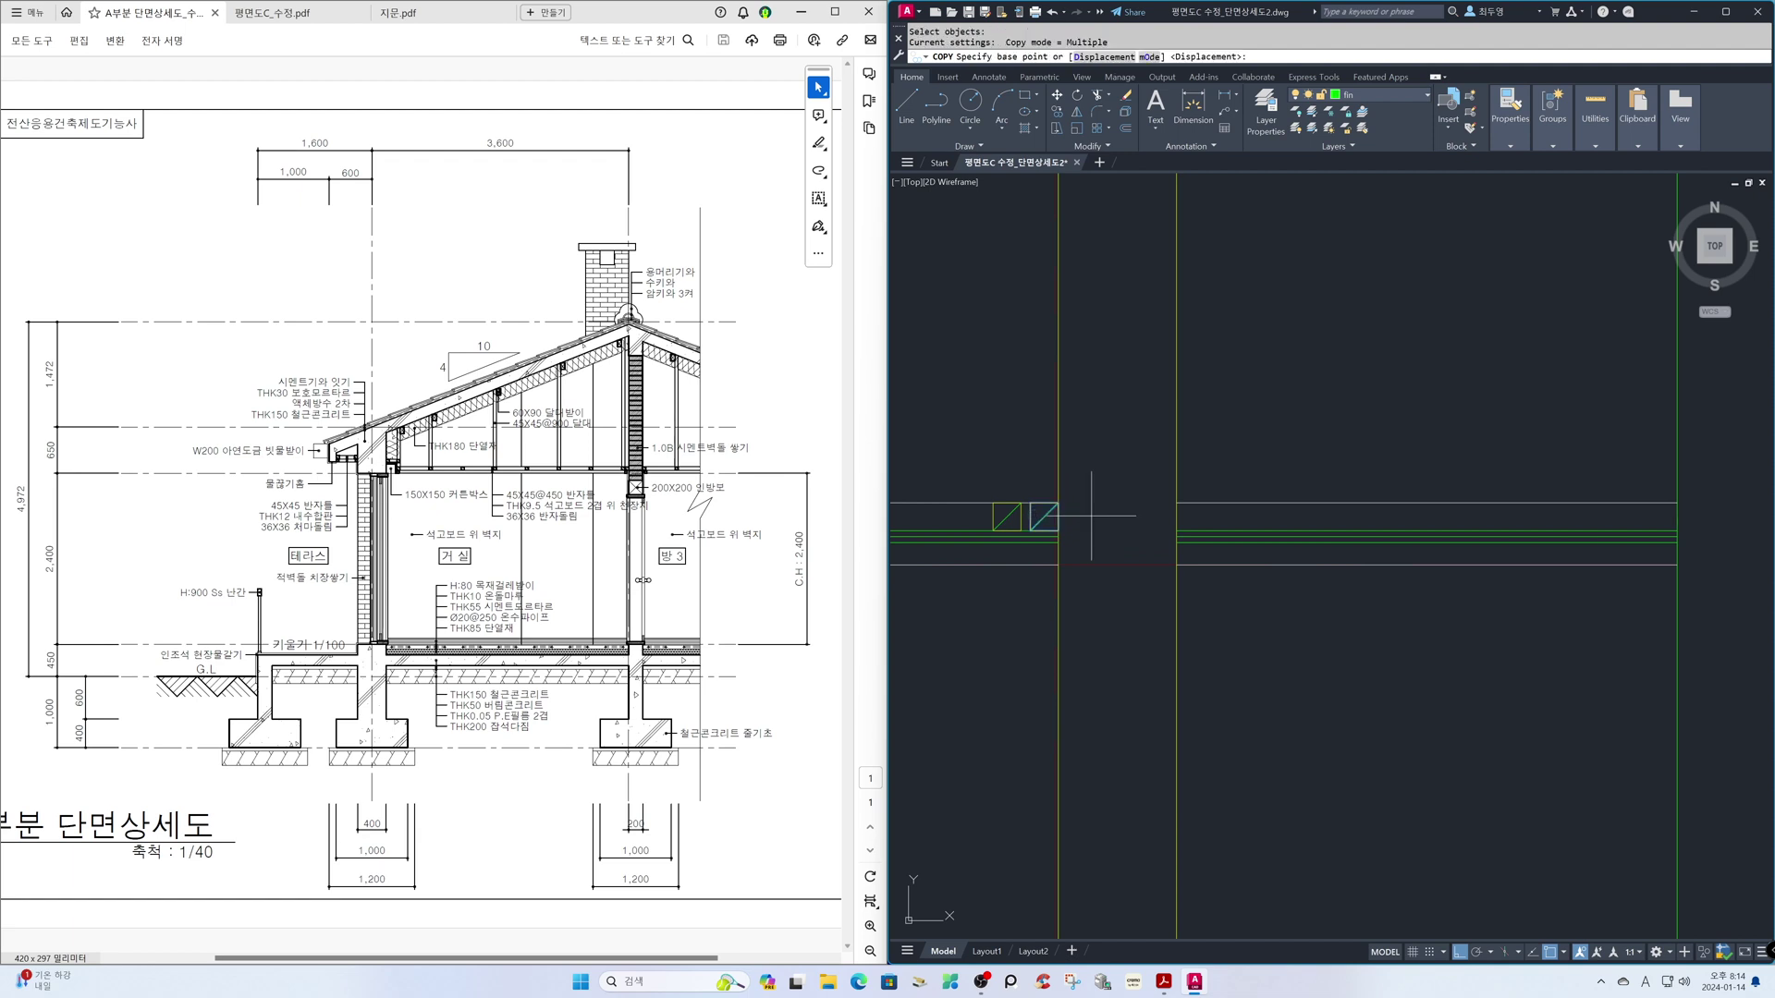
left_click(1029, 502)
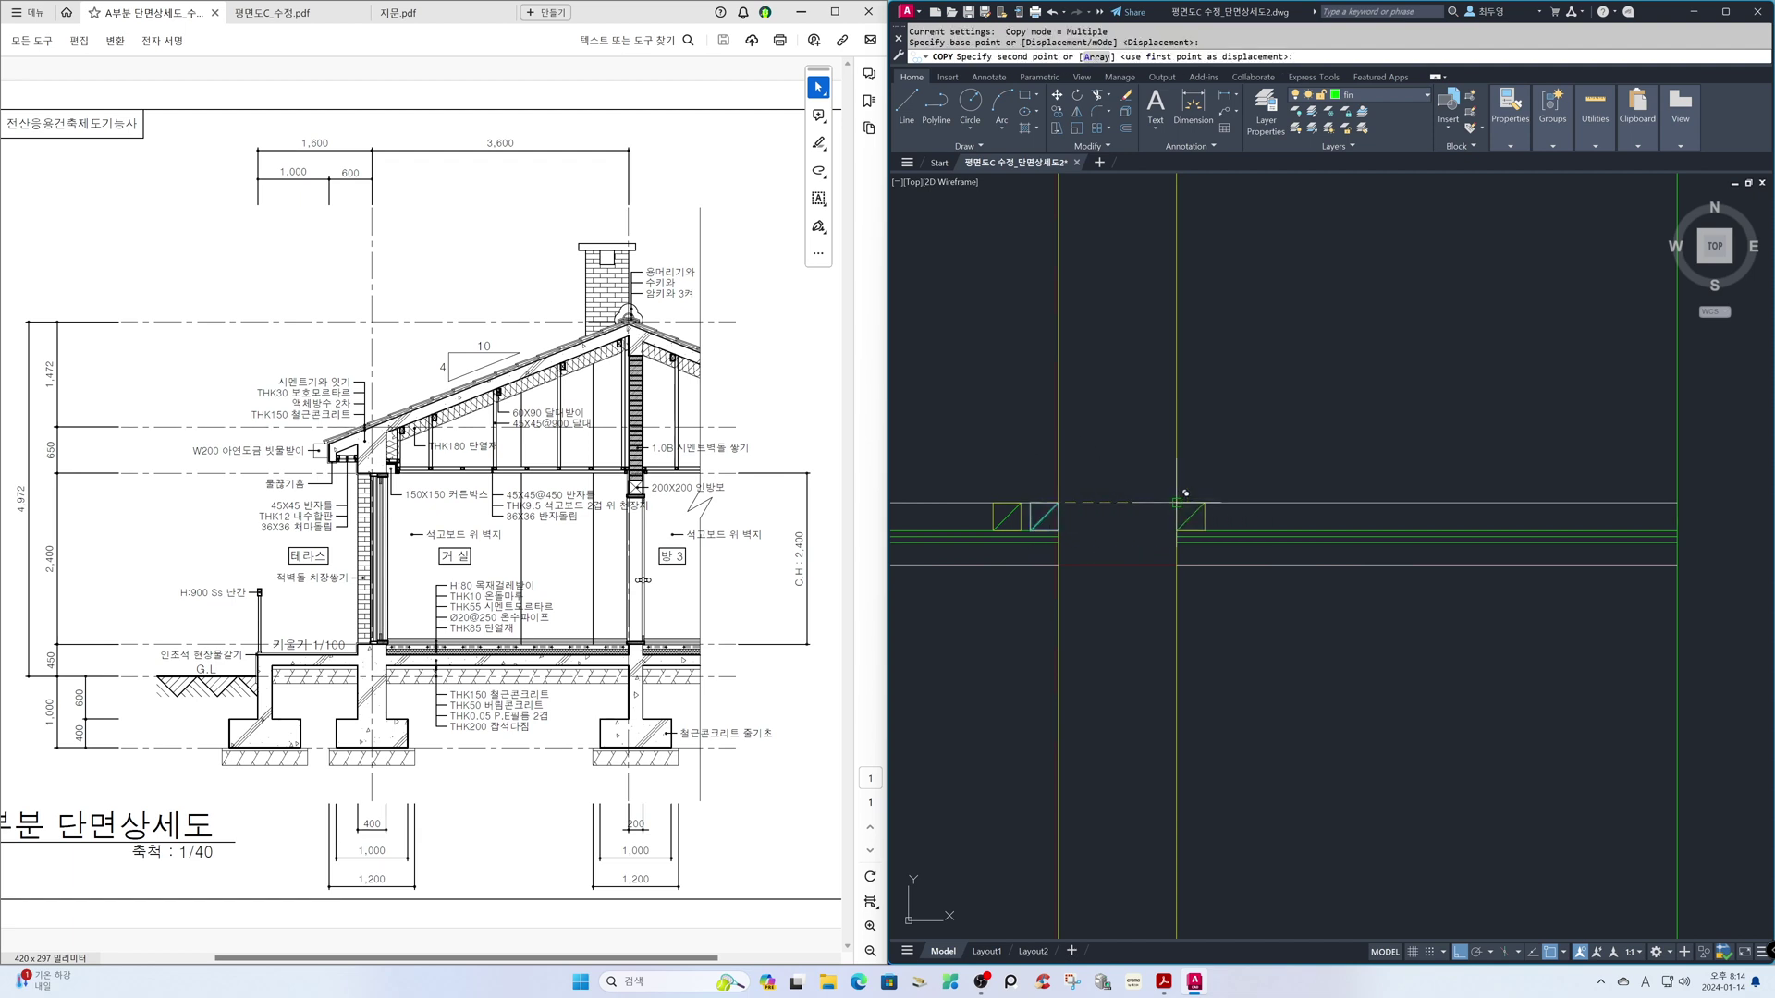
left_click(1177, 503)
key("Return")
- Copy the diagonal square on the Room 3 side of the wall 450 horizontally, away from the wall
key("Return")
left_click(1191, 516)
key("Return")
left_click(1178, 503)
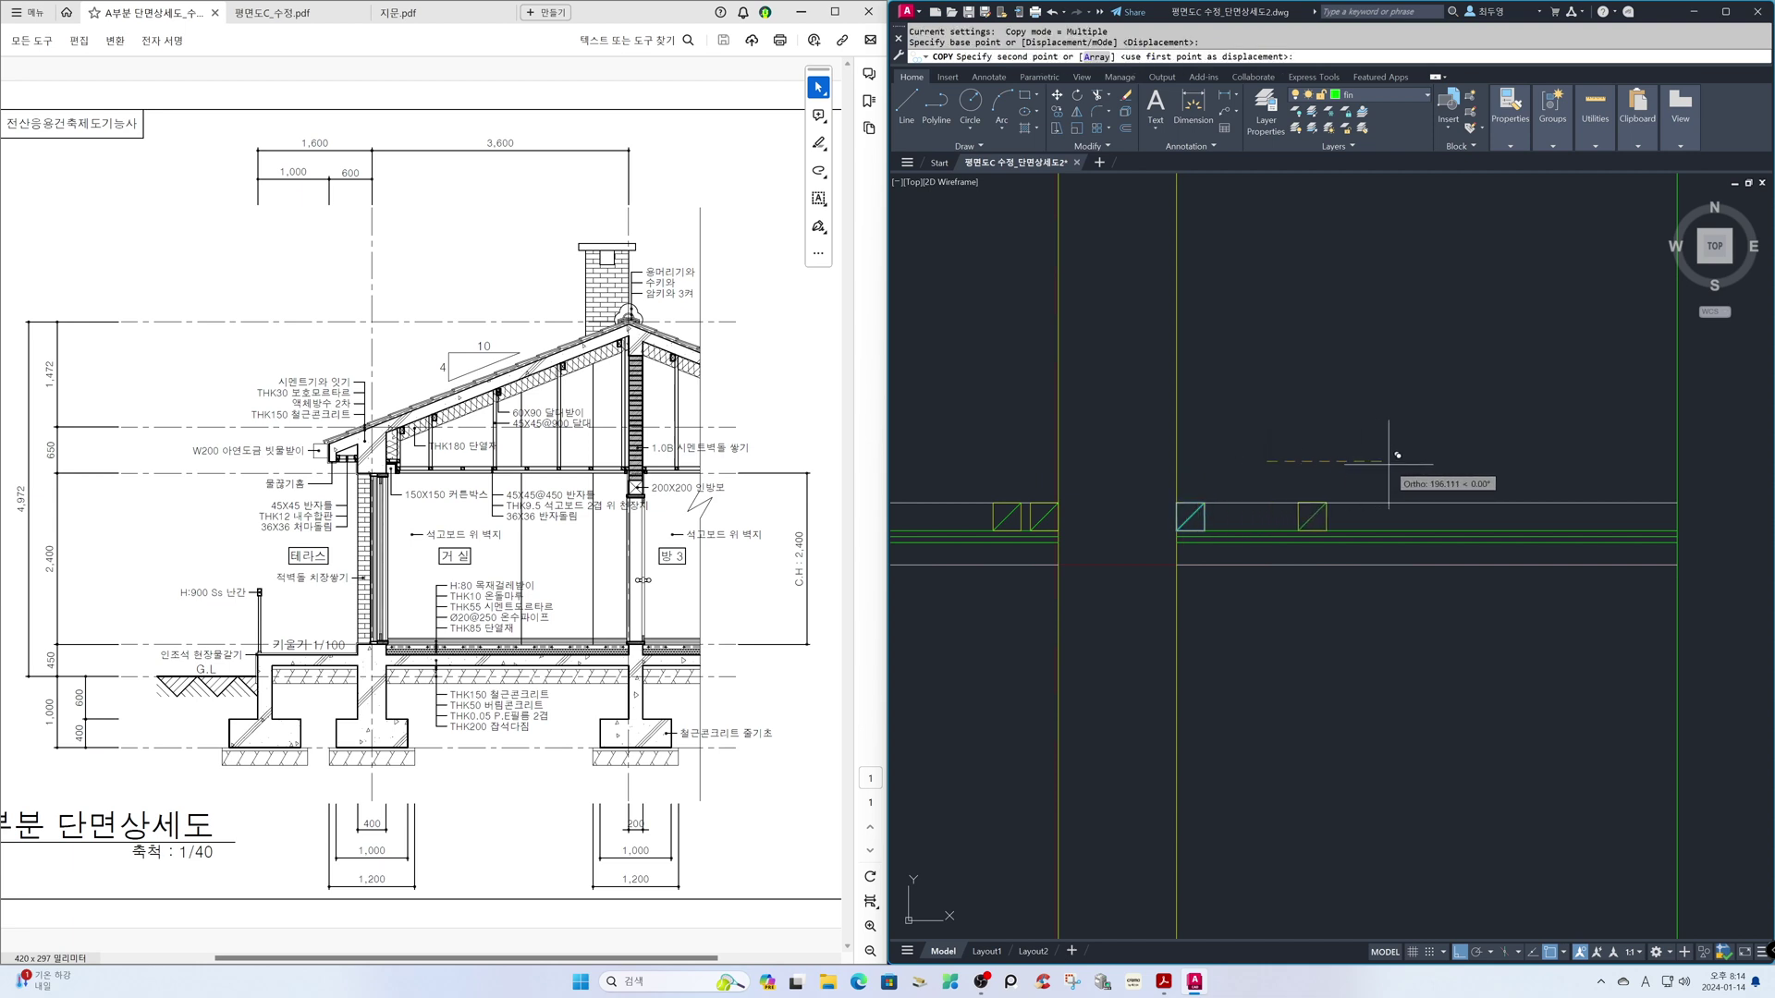
type("450")
key("Return")
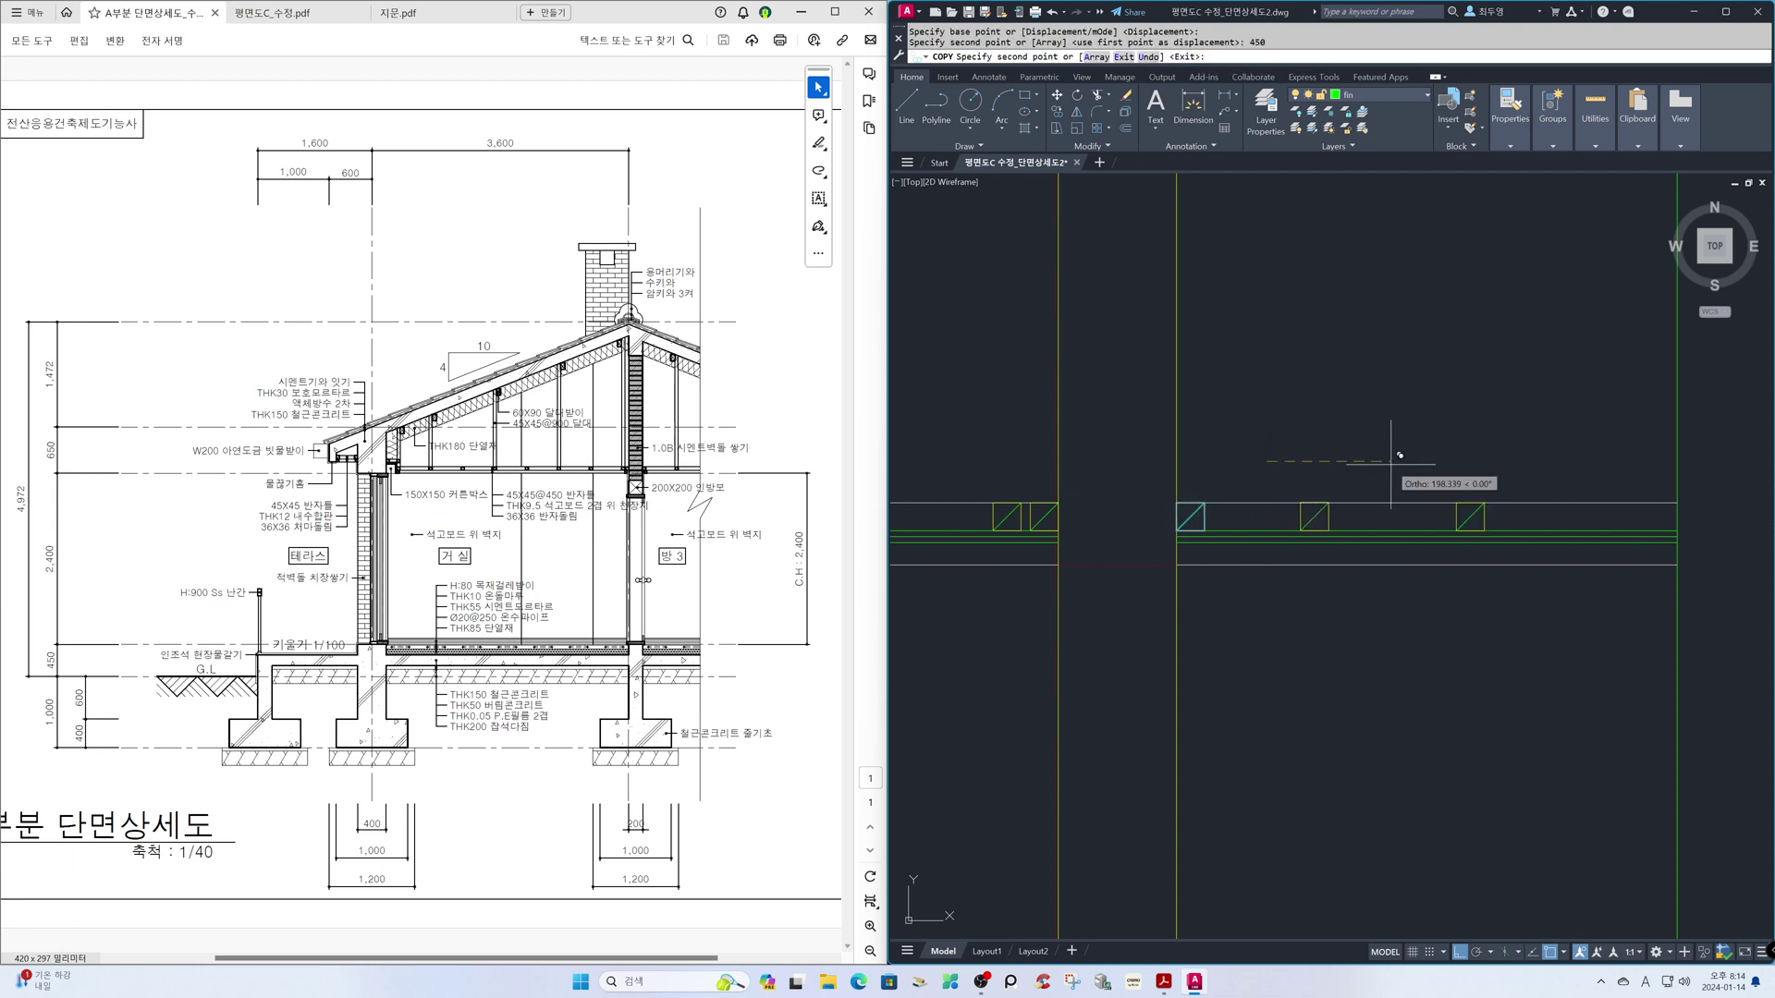
key("Return")
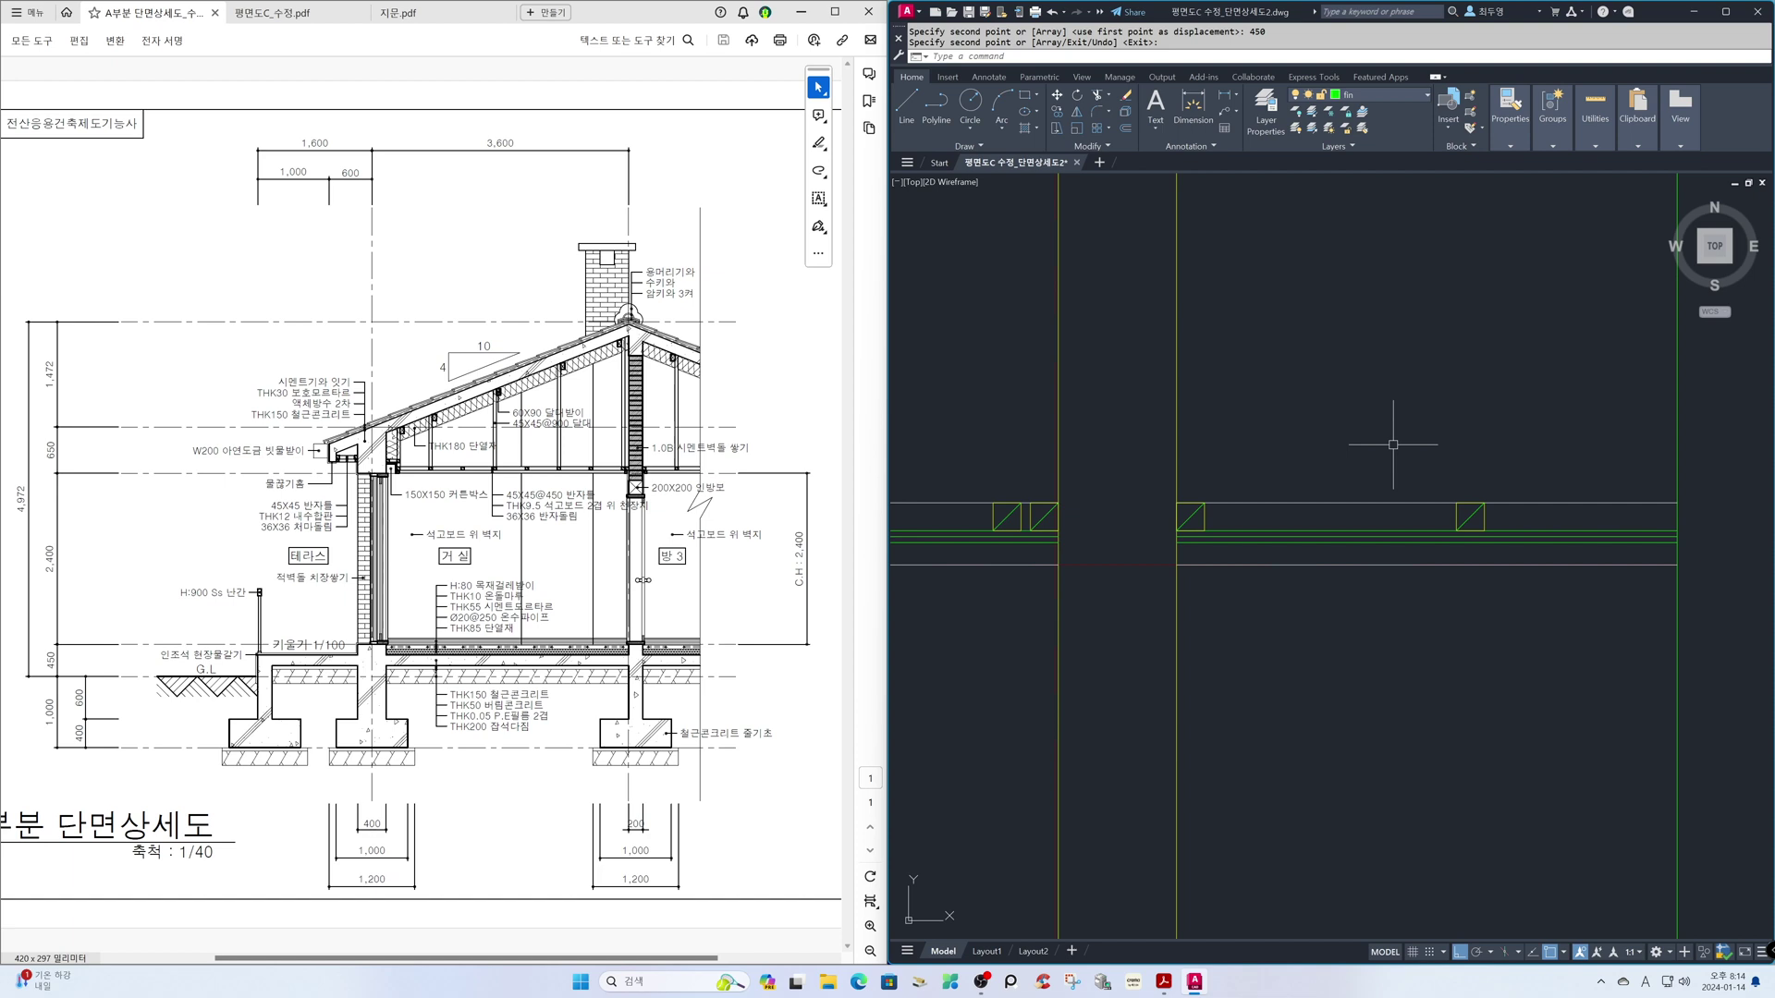
- Copy the 36 by 36 square from the curtain box end of the ceiling's bottom line to the interior wall's living-room face
type("z")
key("Return")
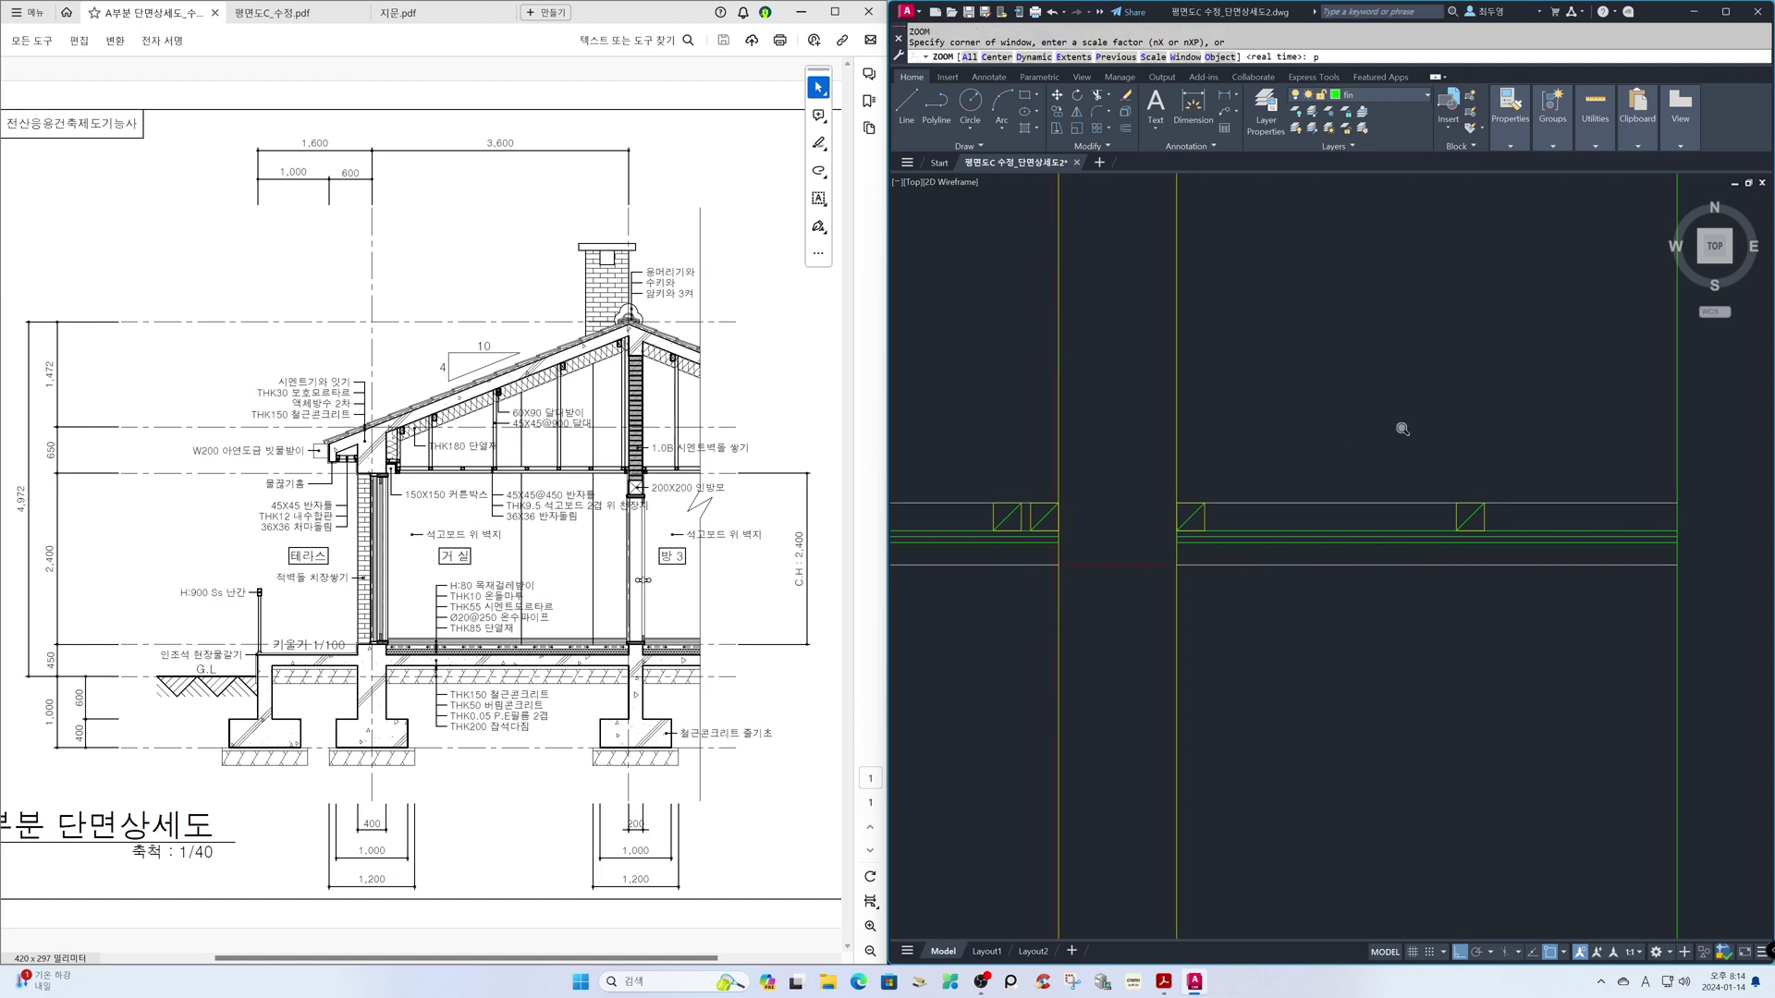
type("p")
key("Return")
type("z")
key("Return")
left_click(901, 566)
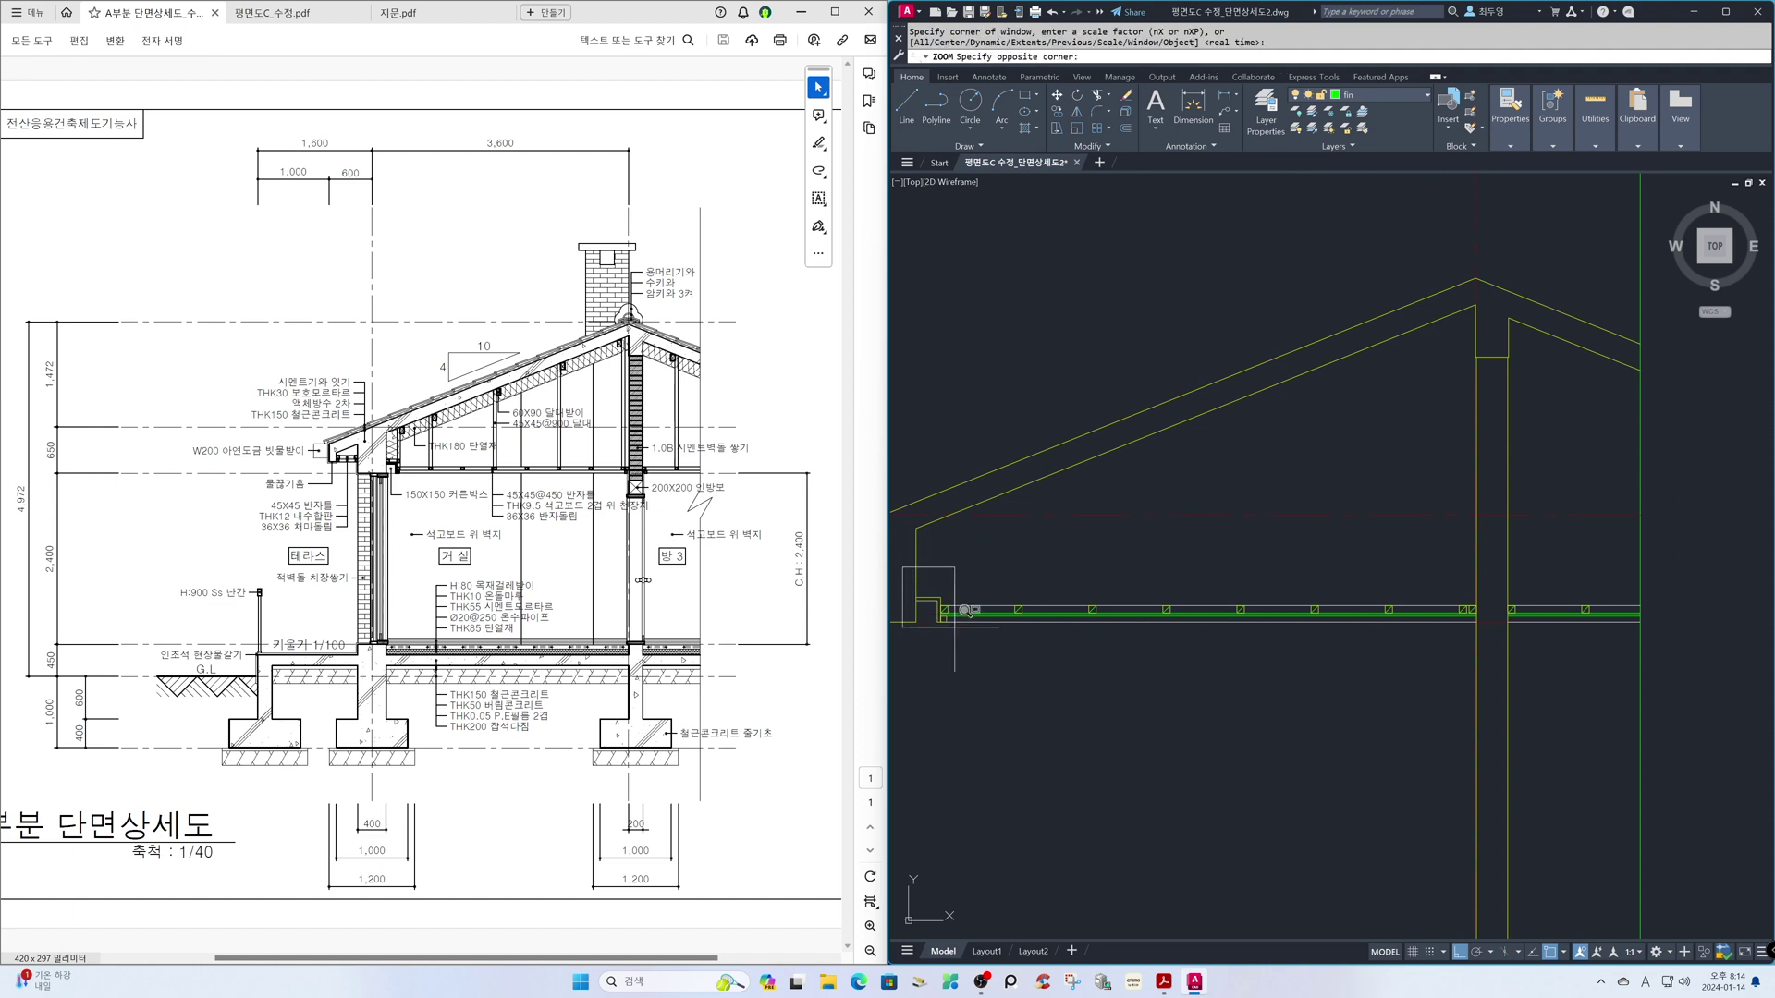
left_click(973, 651)
type("cp")
key("Return")
left_click(1435, 653)
left_click(1392, 641)
key("Return")
left_click(1410, 674)
left_click(1411, 674)
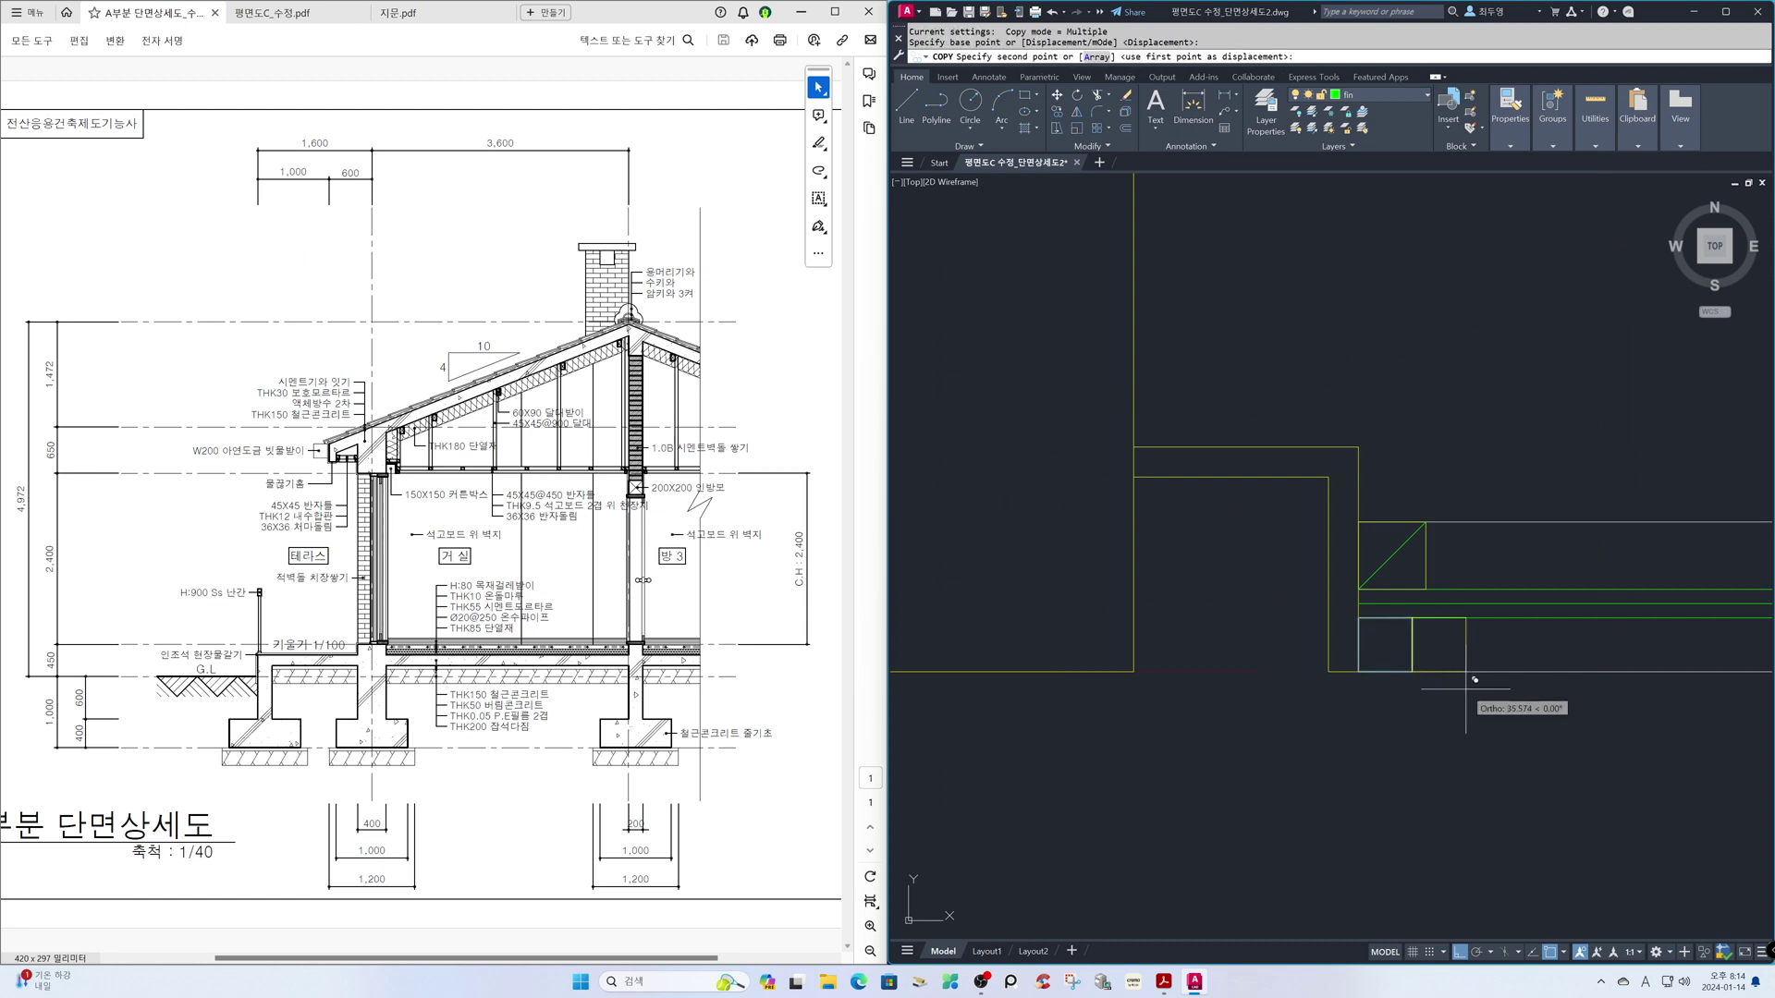
type("'z")
key("Return")
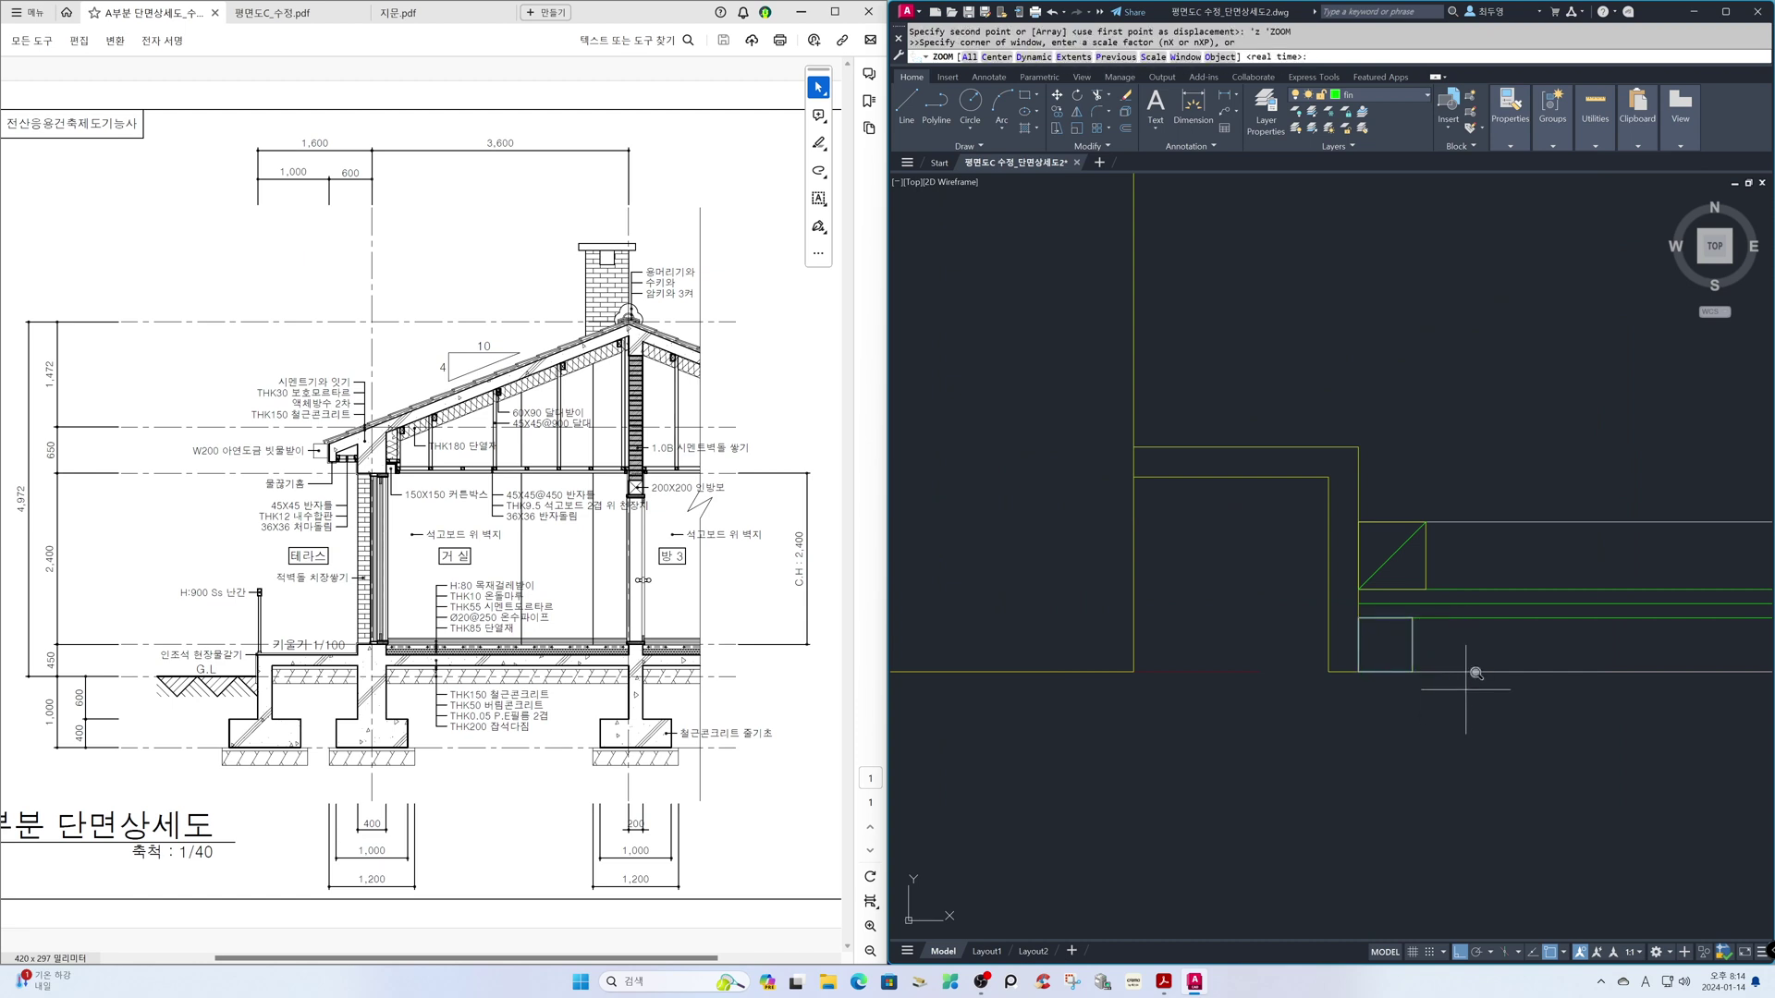
type("p")
key("Return")
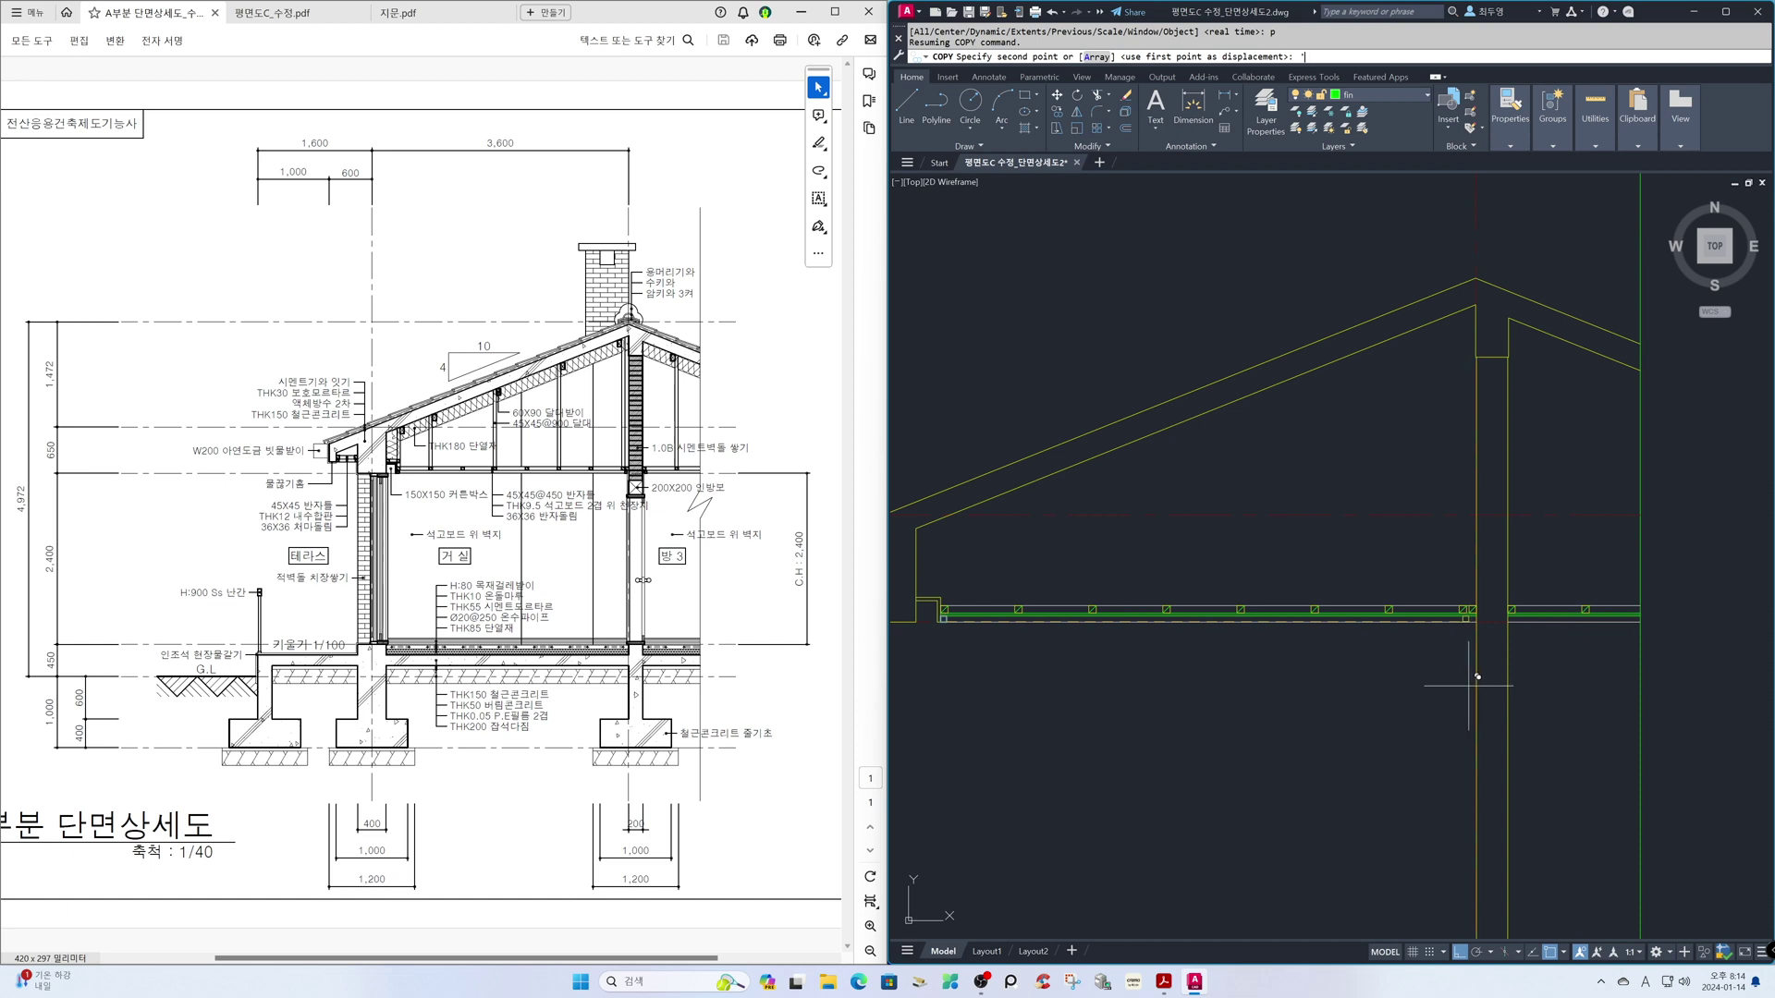
type("'z 'ZOOM")
key("Return")
left_click(1424, 549)
left_click(1551, 678)
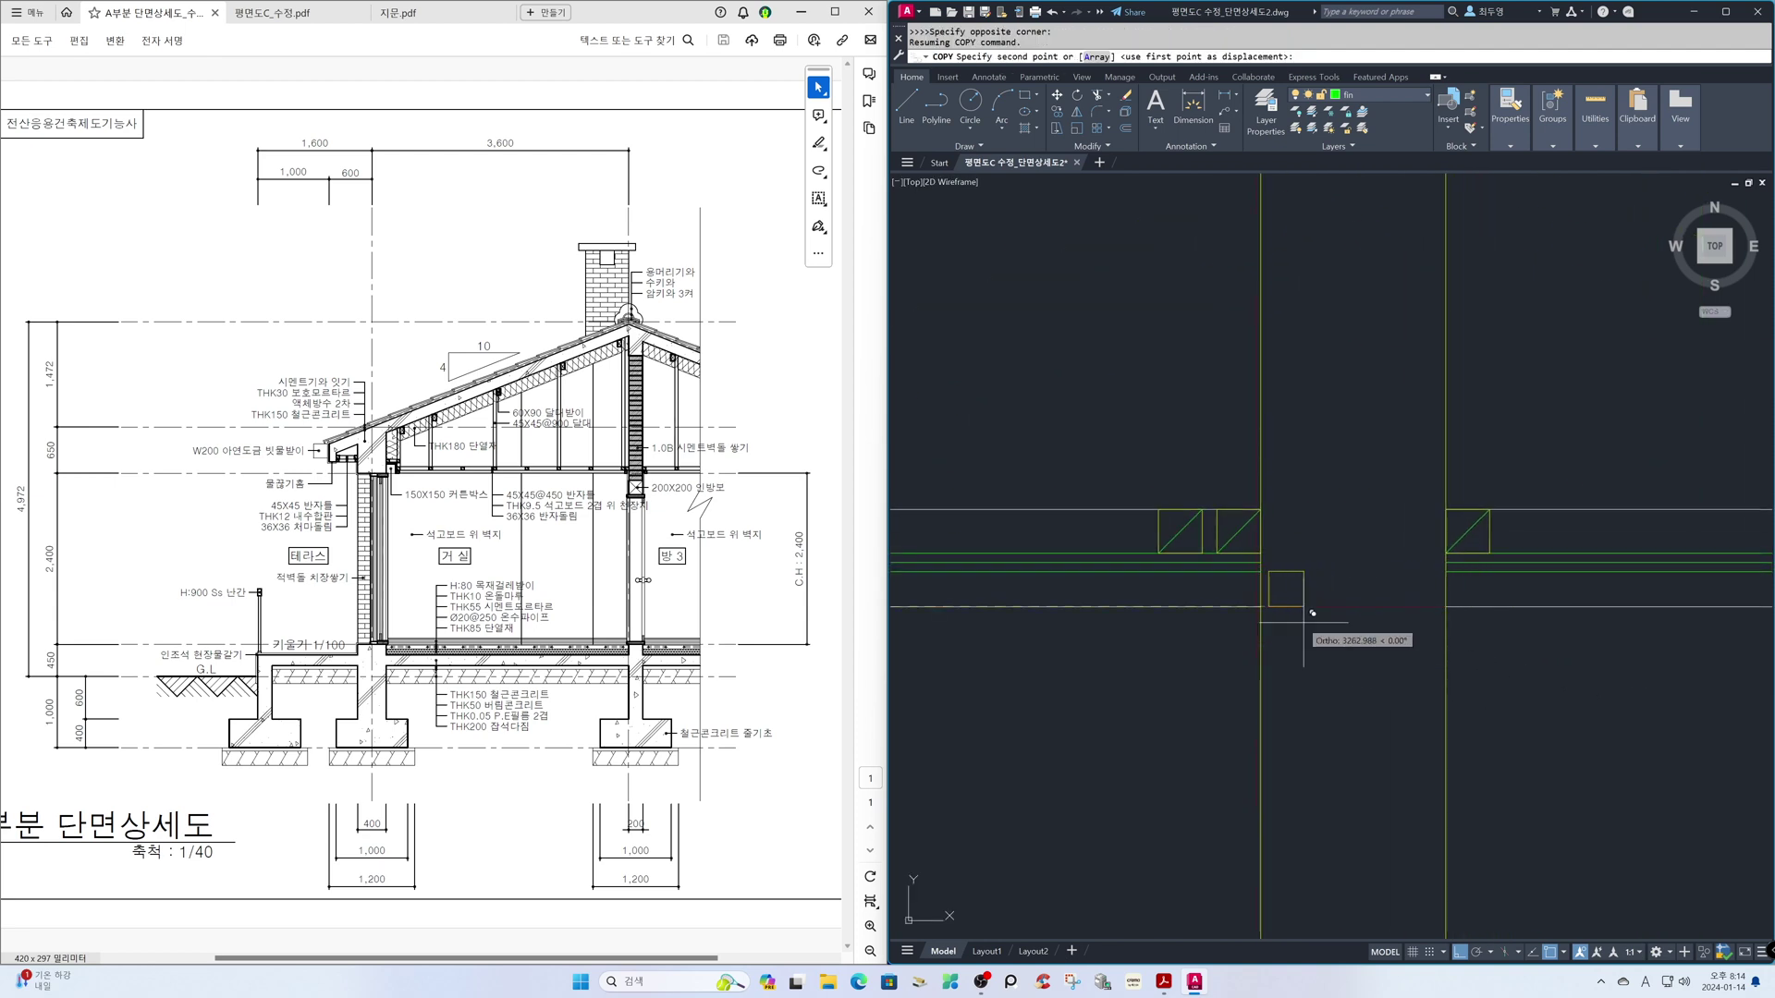
left_click(1260, 607)
key("space")
- Copy the 36 by 36 square across the interior wall to its Room 3 face, on the ceiling's bottom line
key("space")
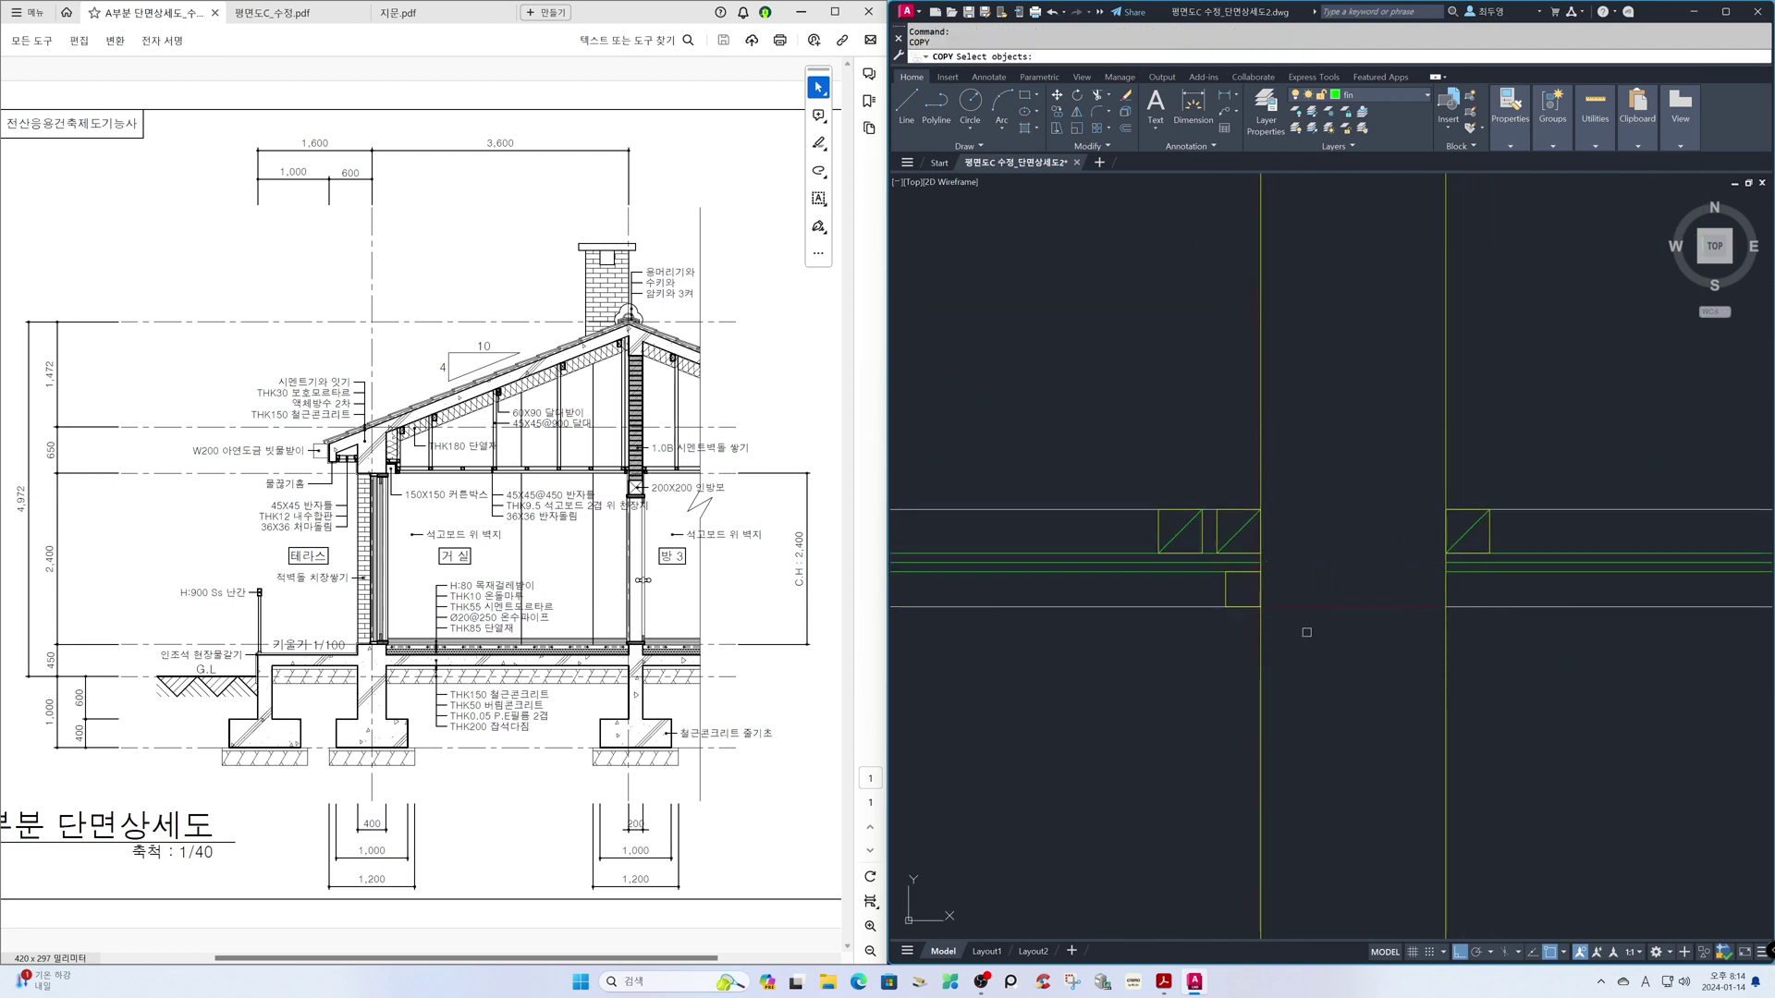
left_click(1239, 601)
key("space")
left_click(1225, 606)
left_click(1446, 606)
key("space")
key("space")
key("space")
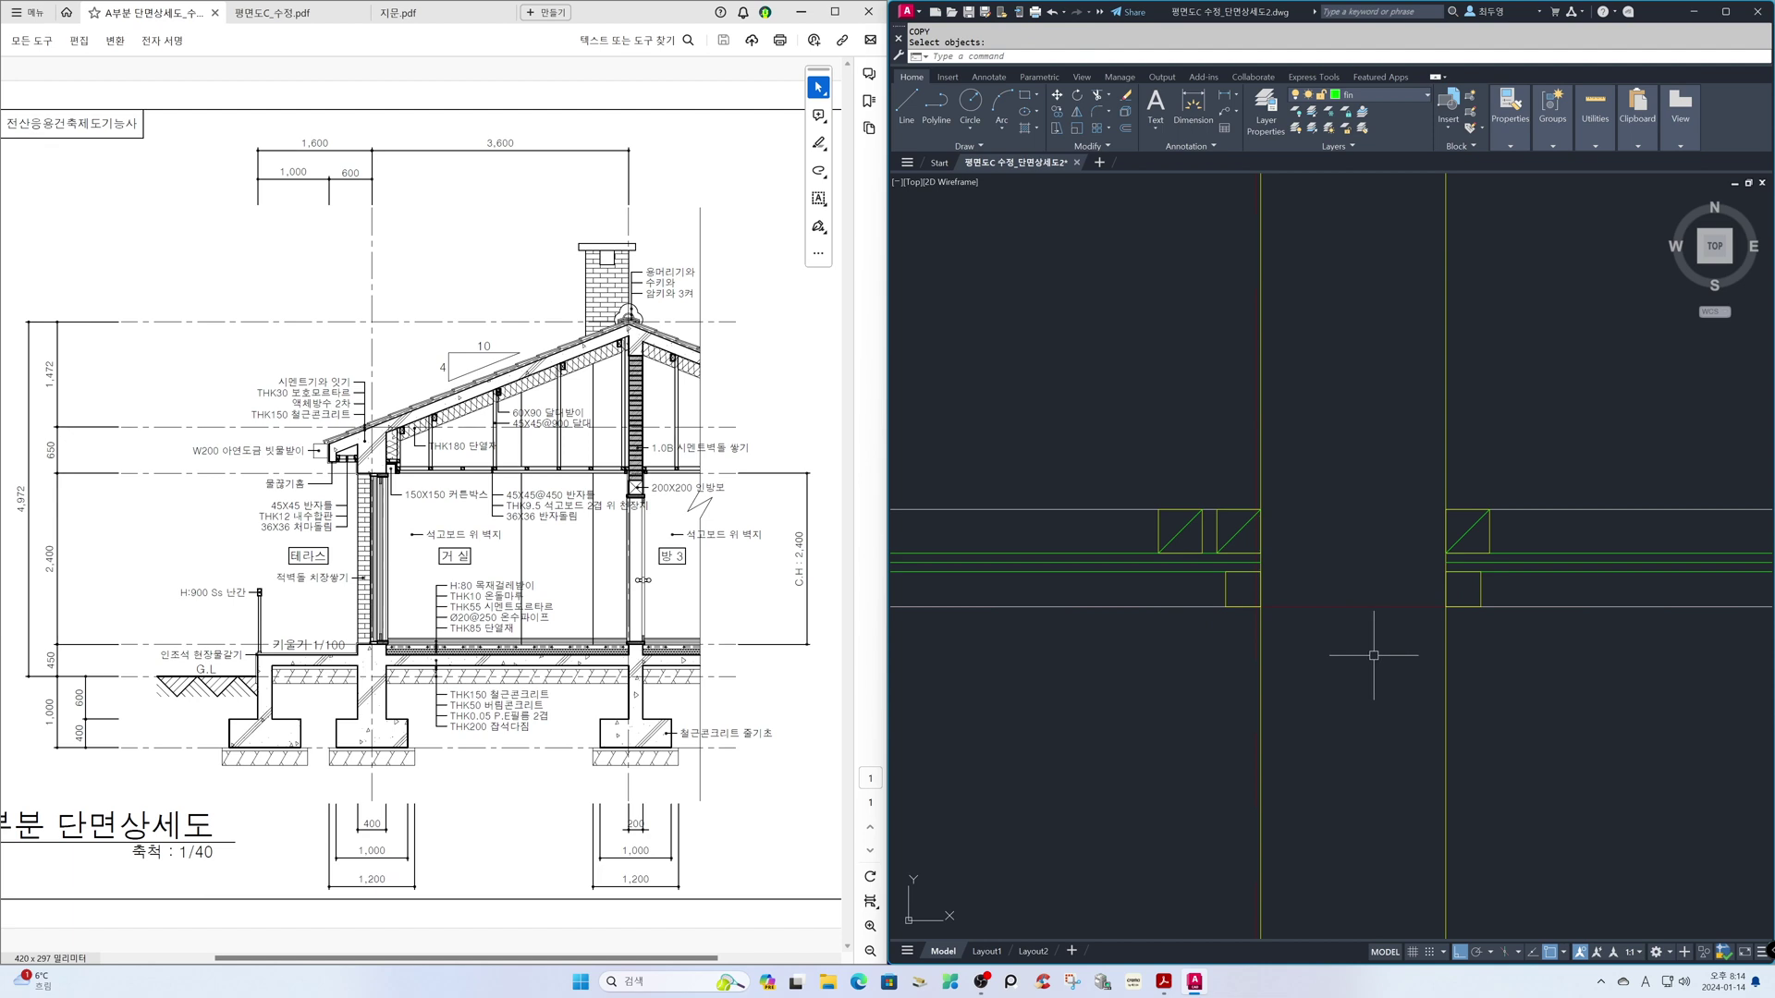
- Copy the diagonal square at the living-room ceiling's start onto both upper corners of the curtain box
type("z")
key("space")
key("Return")
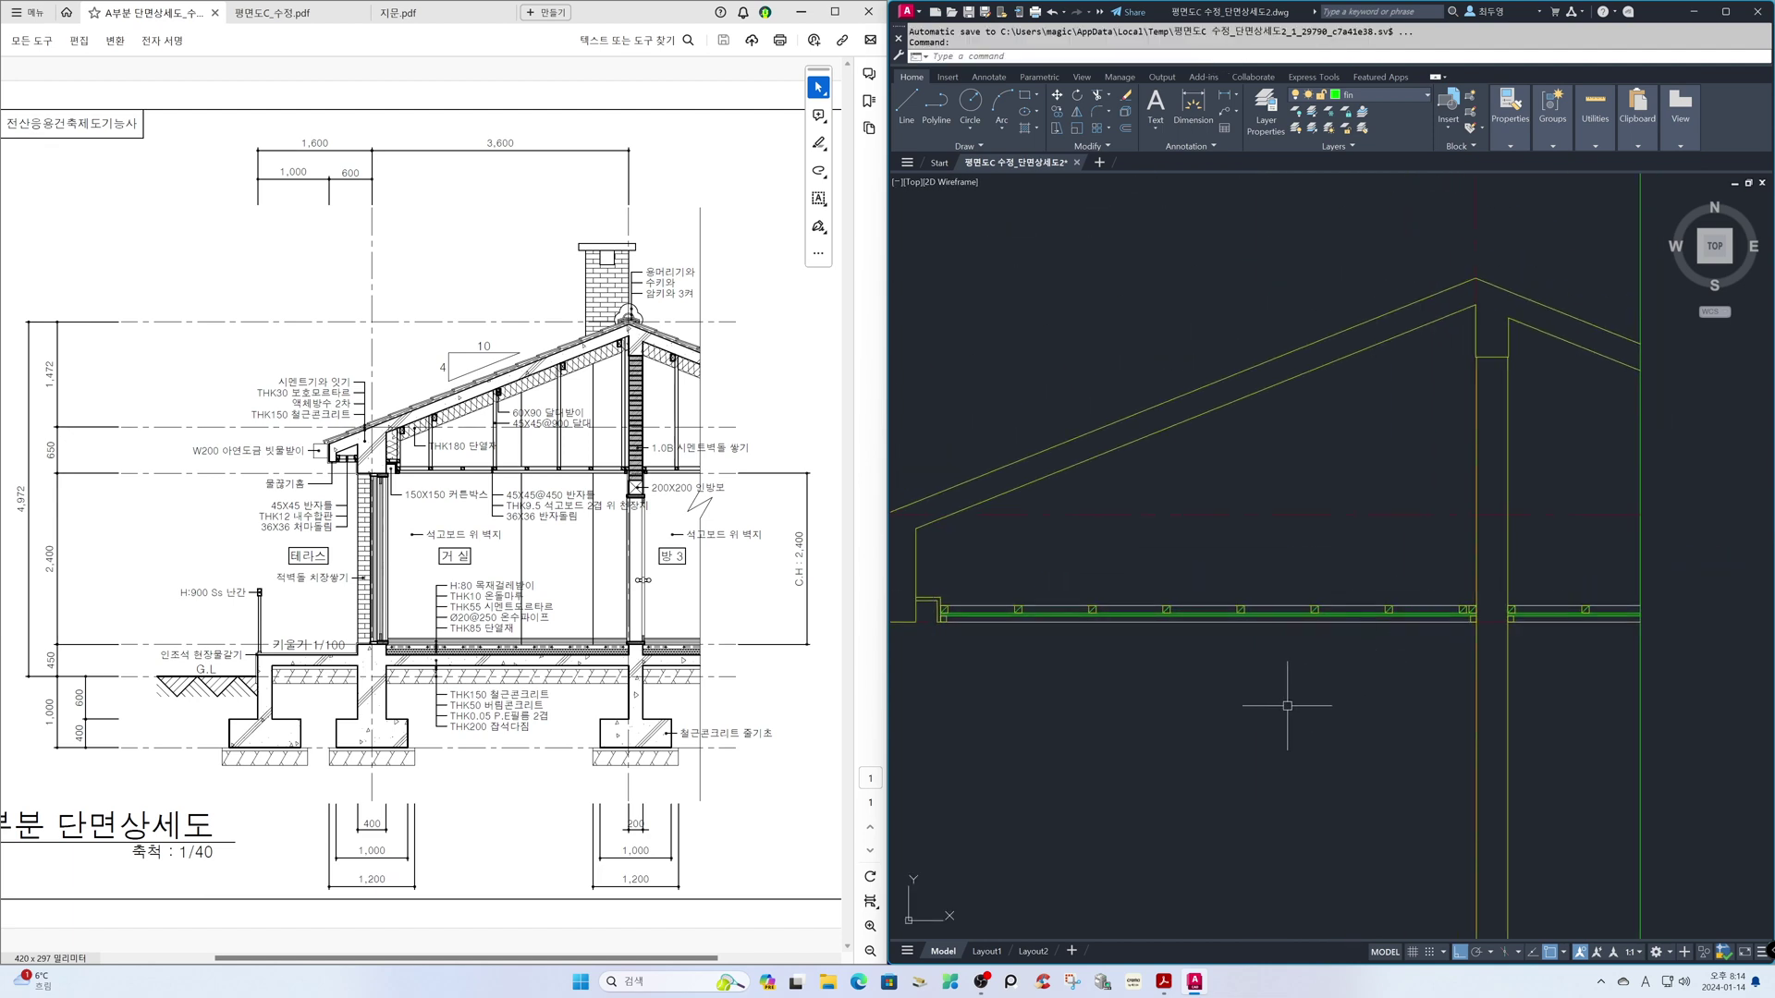
type("z")
key("Return")
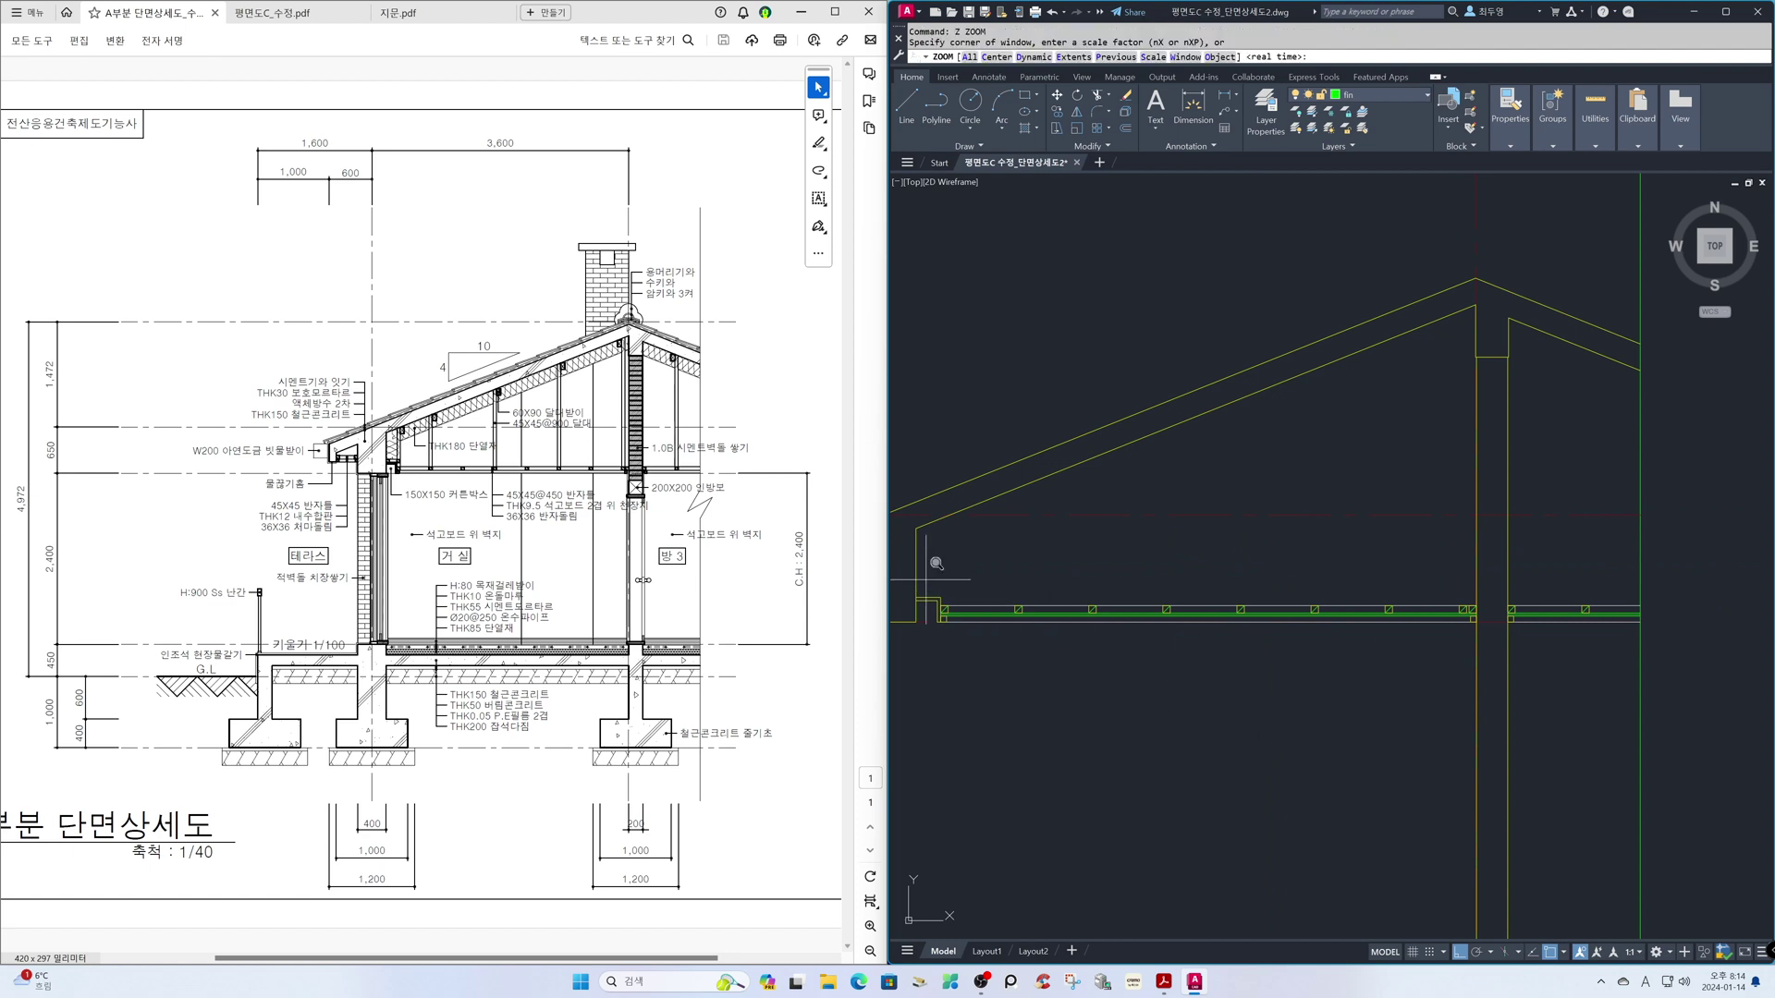
left_click(894, 558)
left_click(1000, 646)
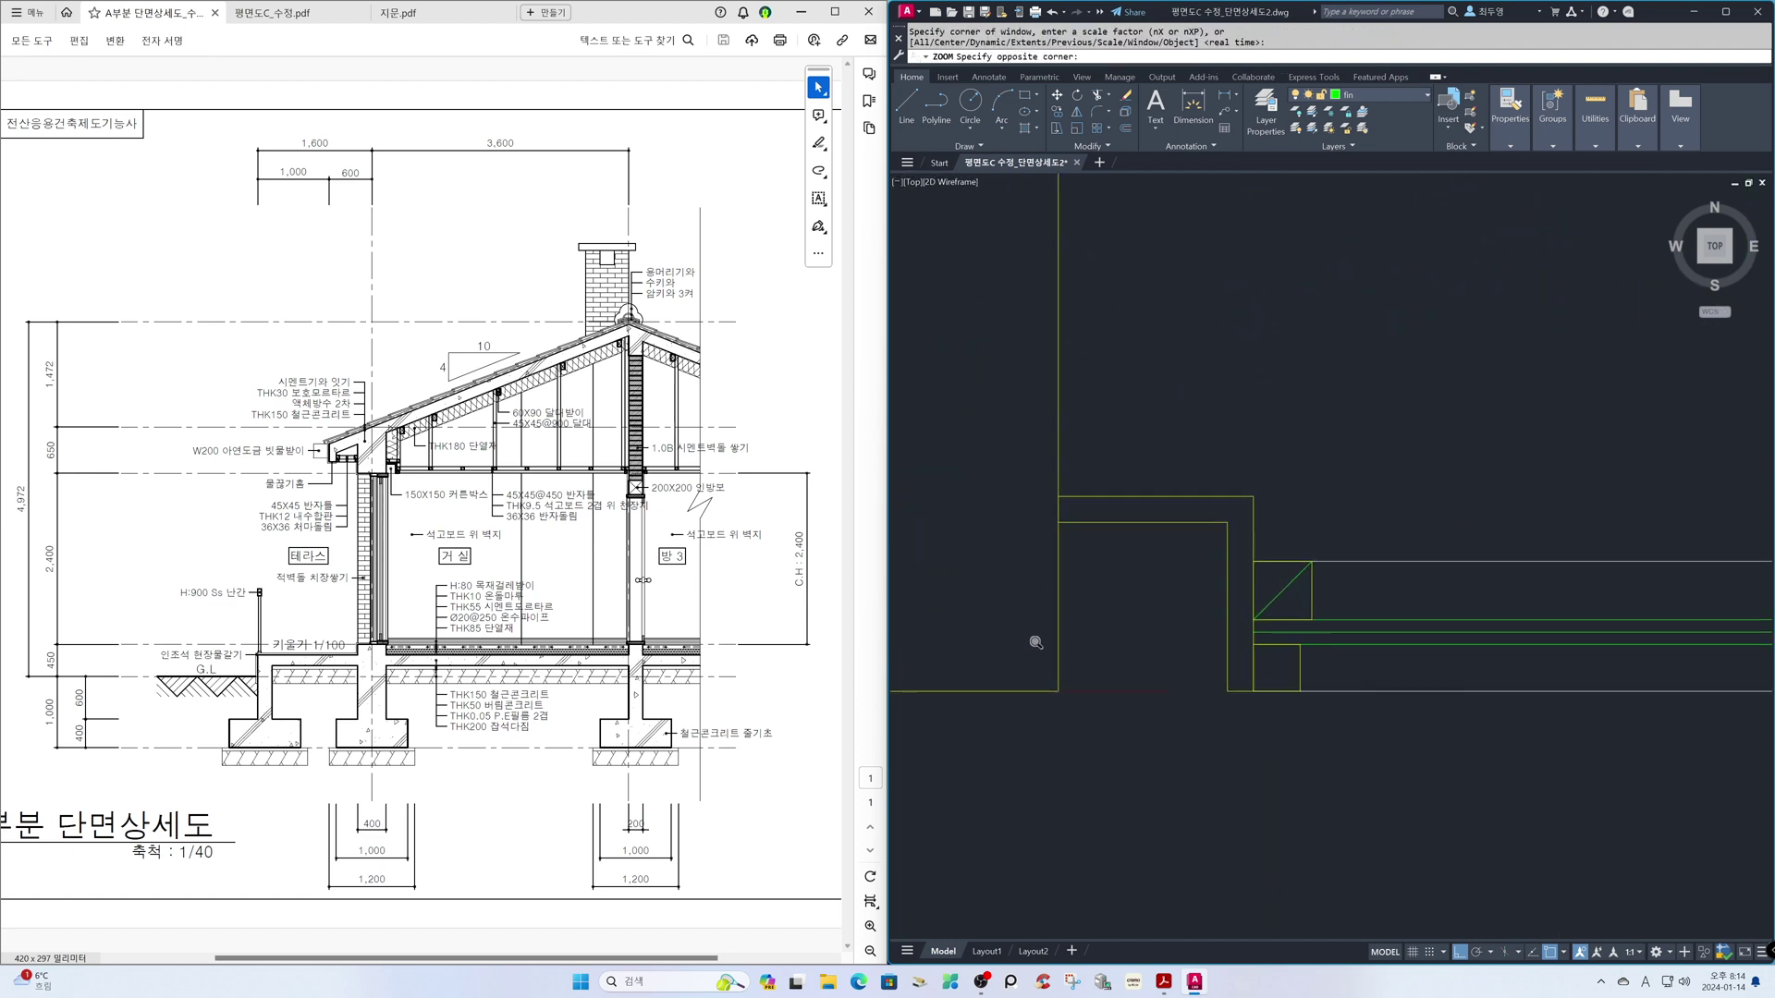
type("c")
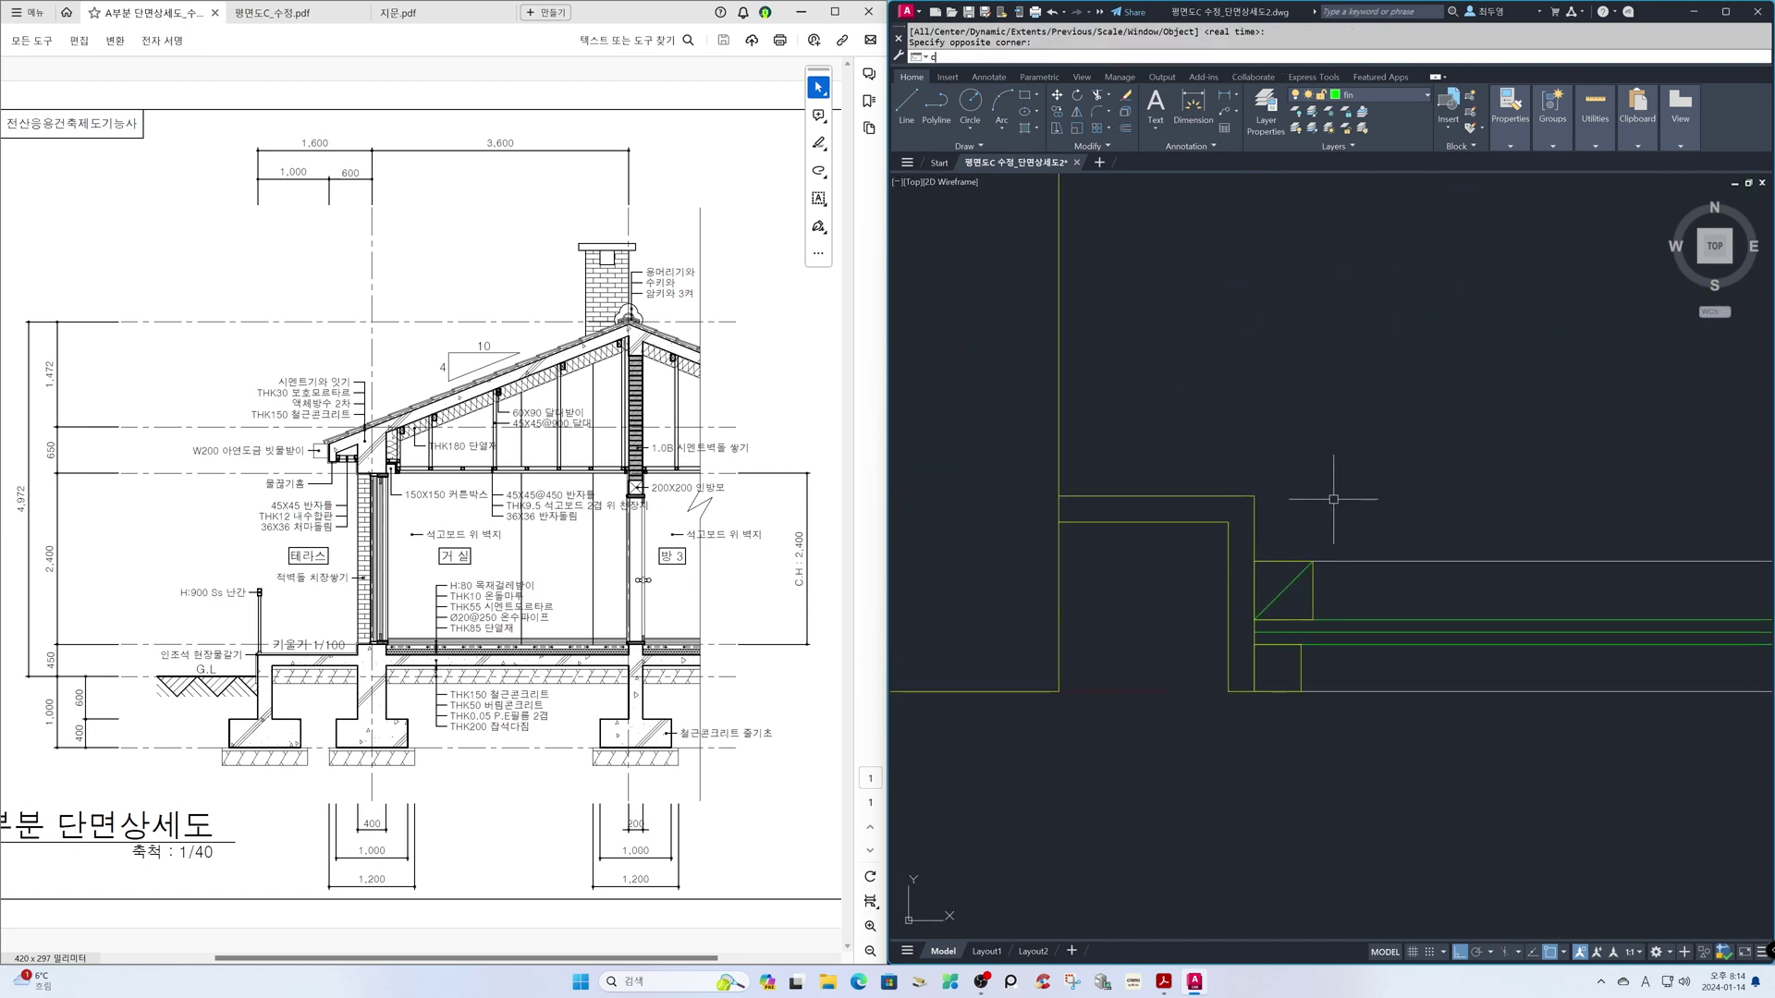
type("o")
key("Return")
left_click(1275, 582)
key("Return")
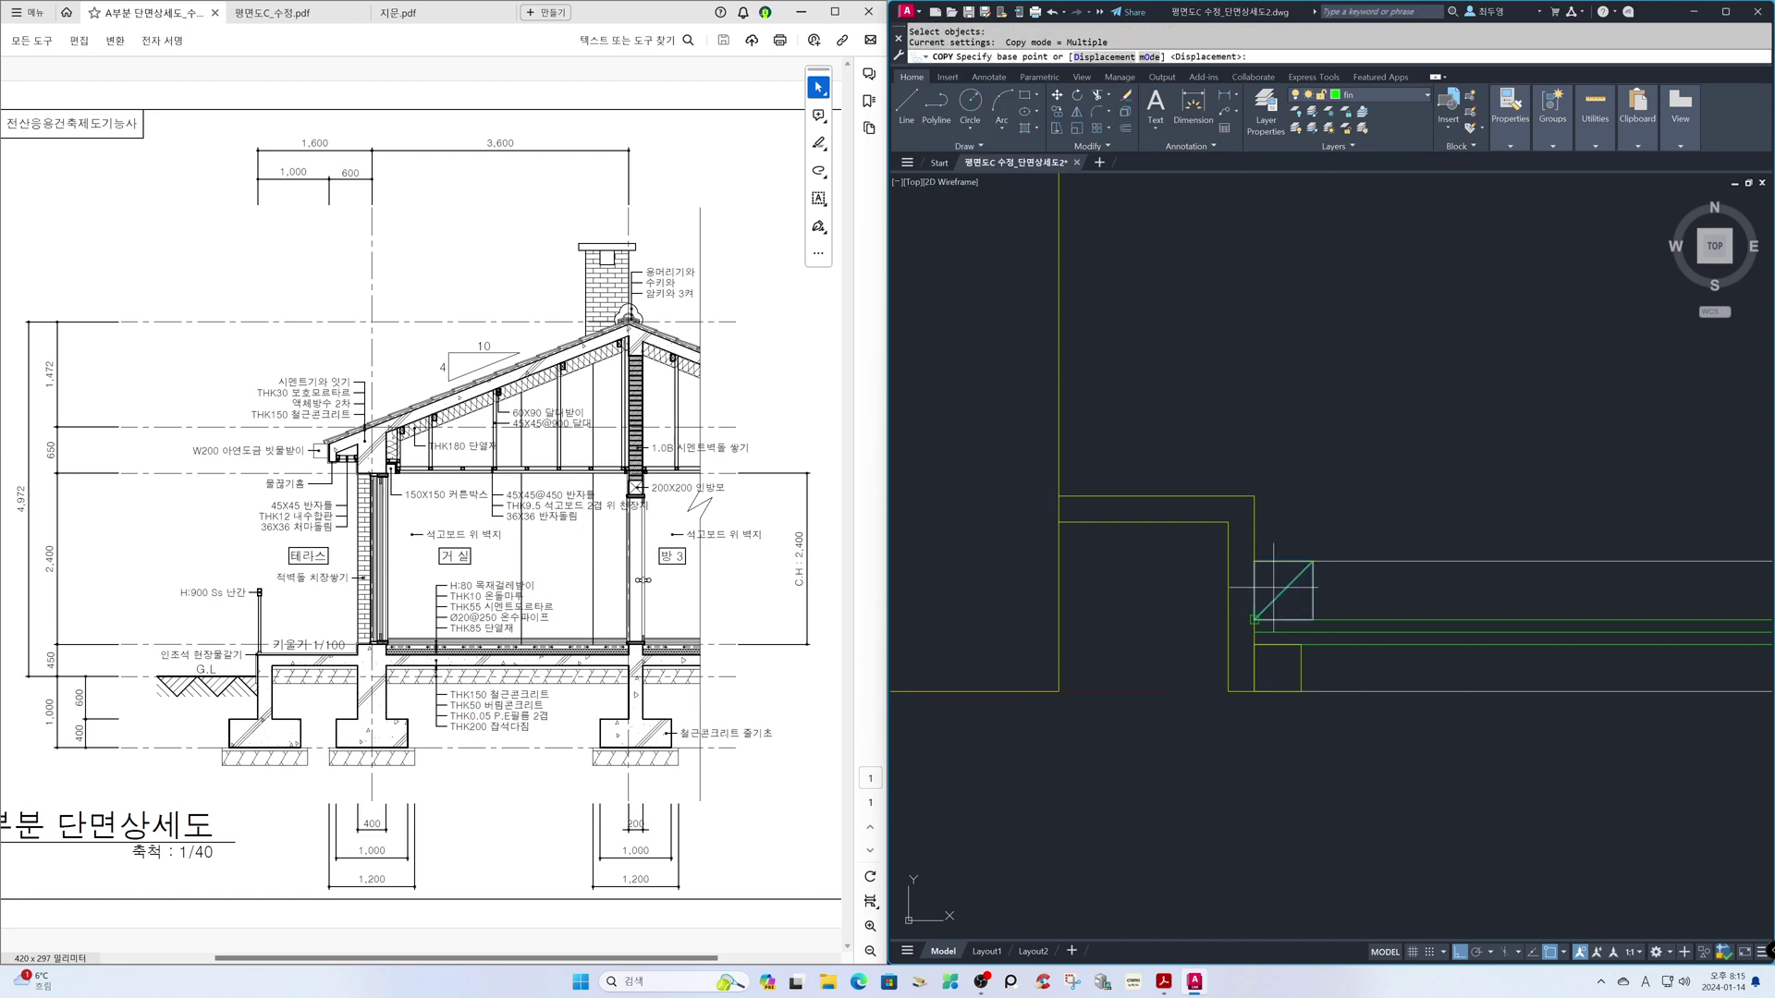
left_click(1254, 620)
left_click(1255, 496)
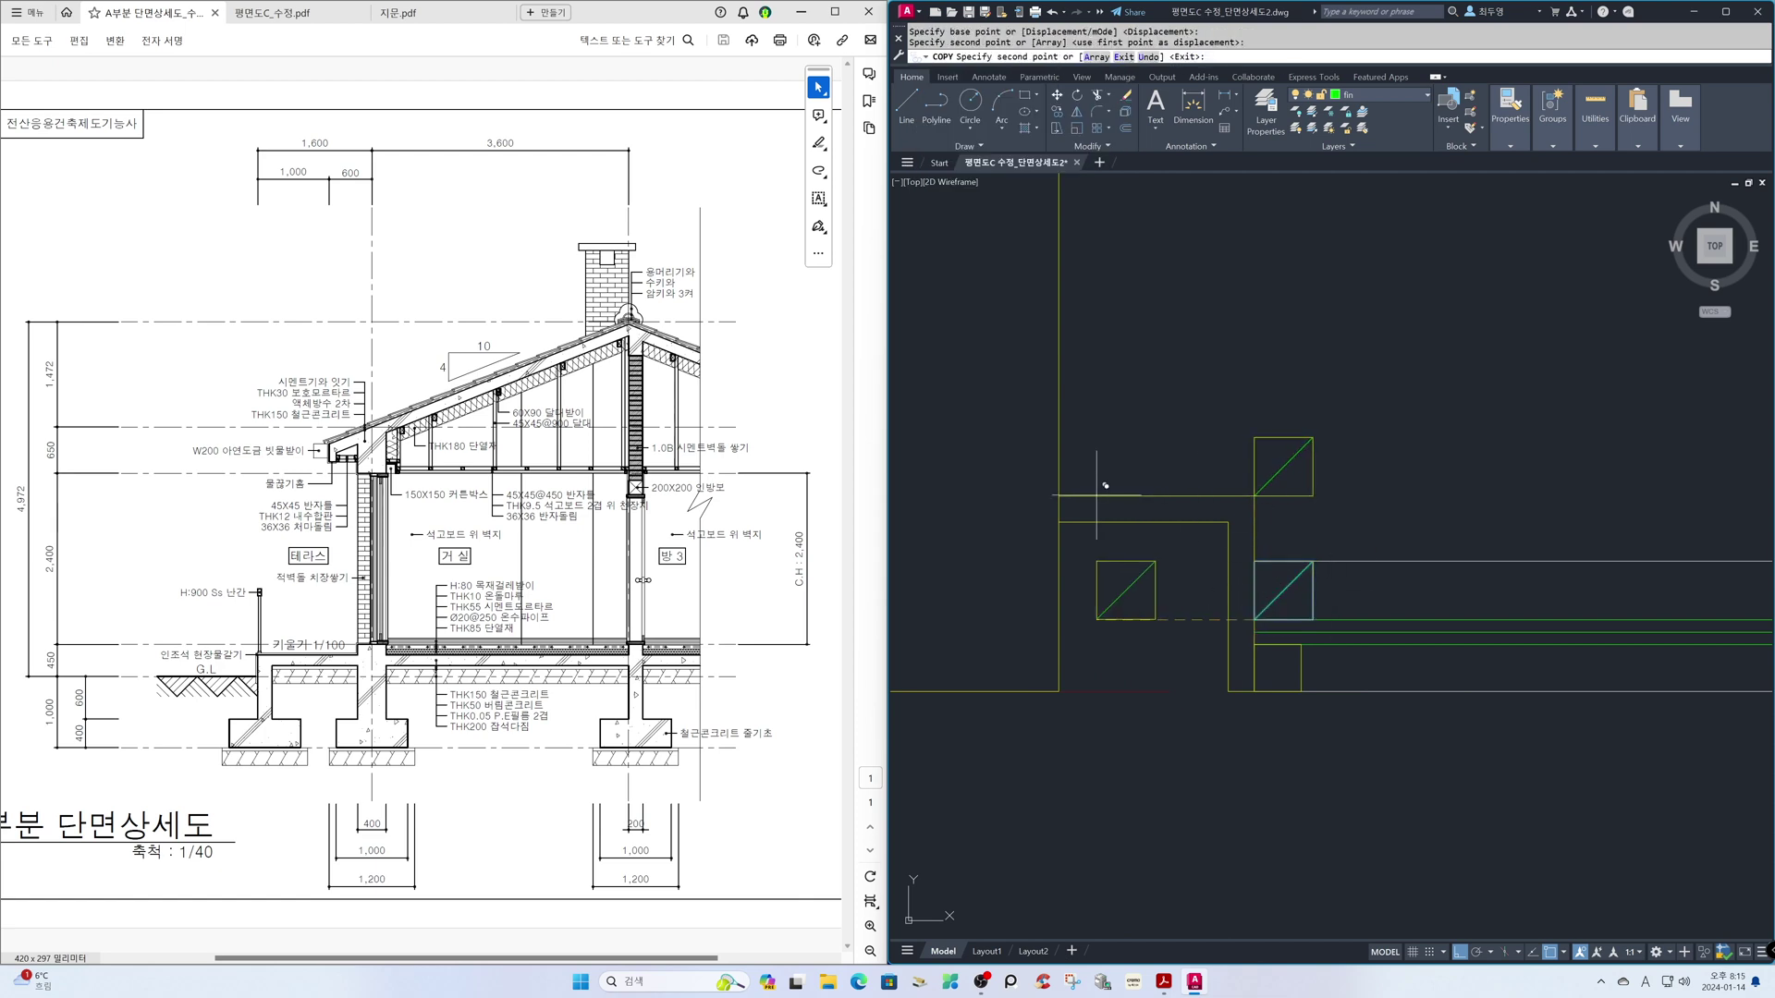
left_click(1059, 495)
key("Return")
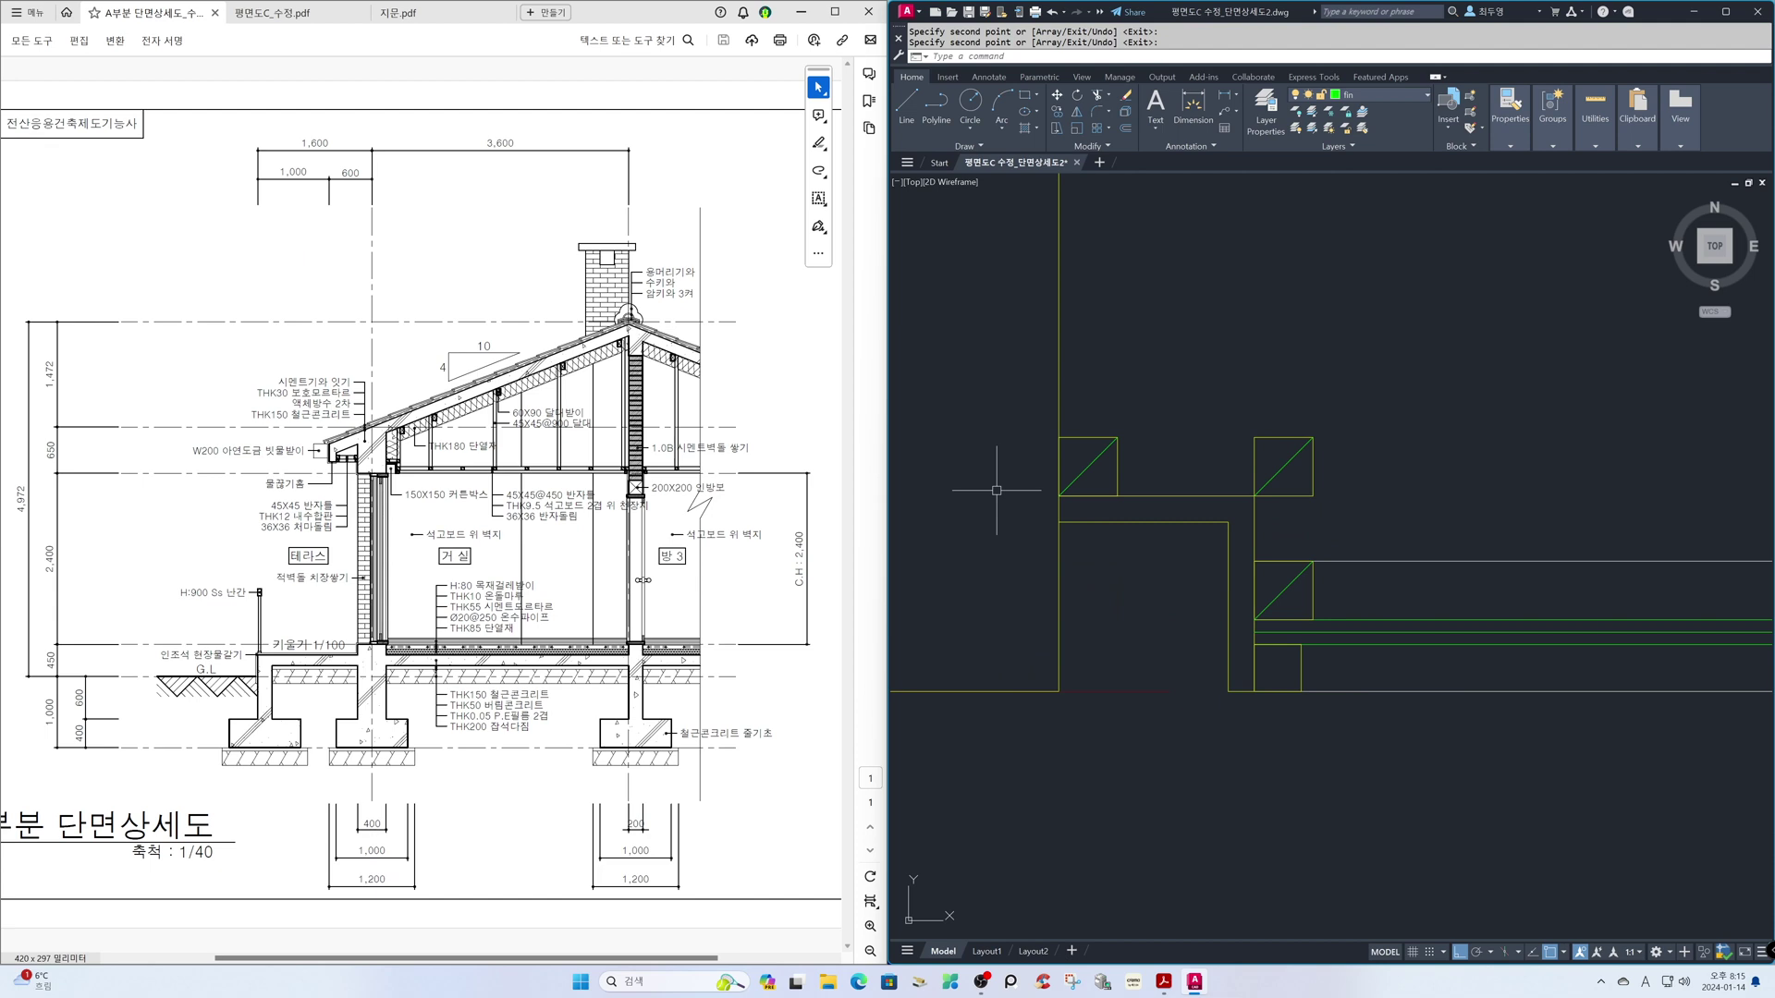
- On layer ele, draw a horizontal line joining the top edges of the two diagonal squares above the curtain box
left_click(1382, 94)
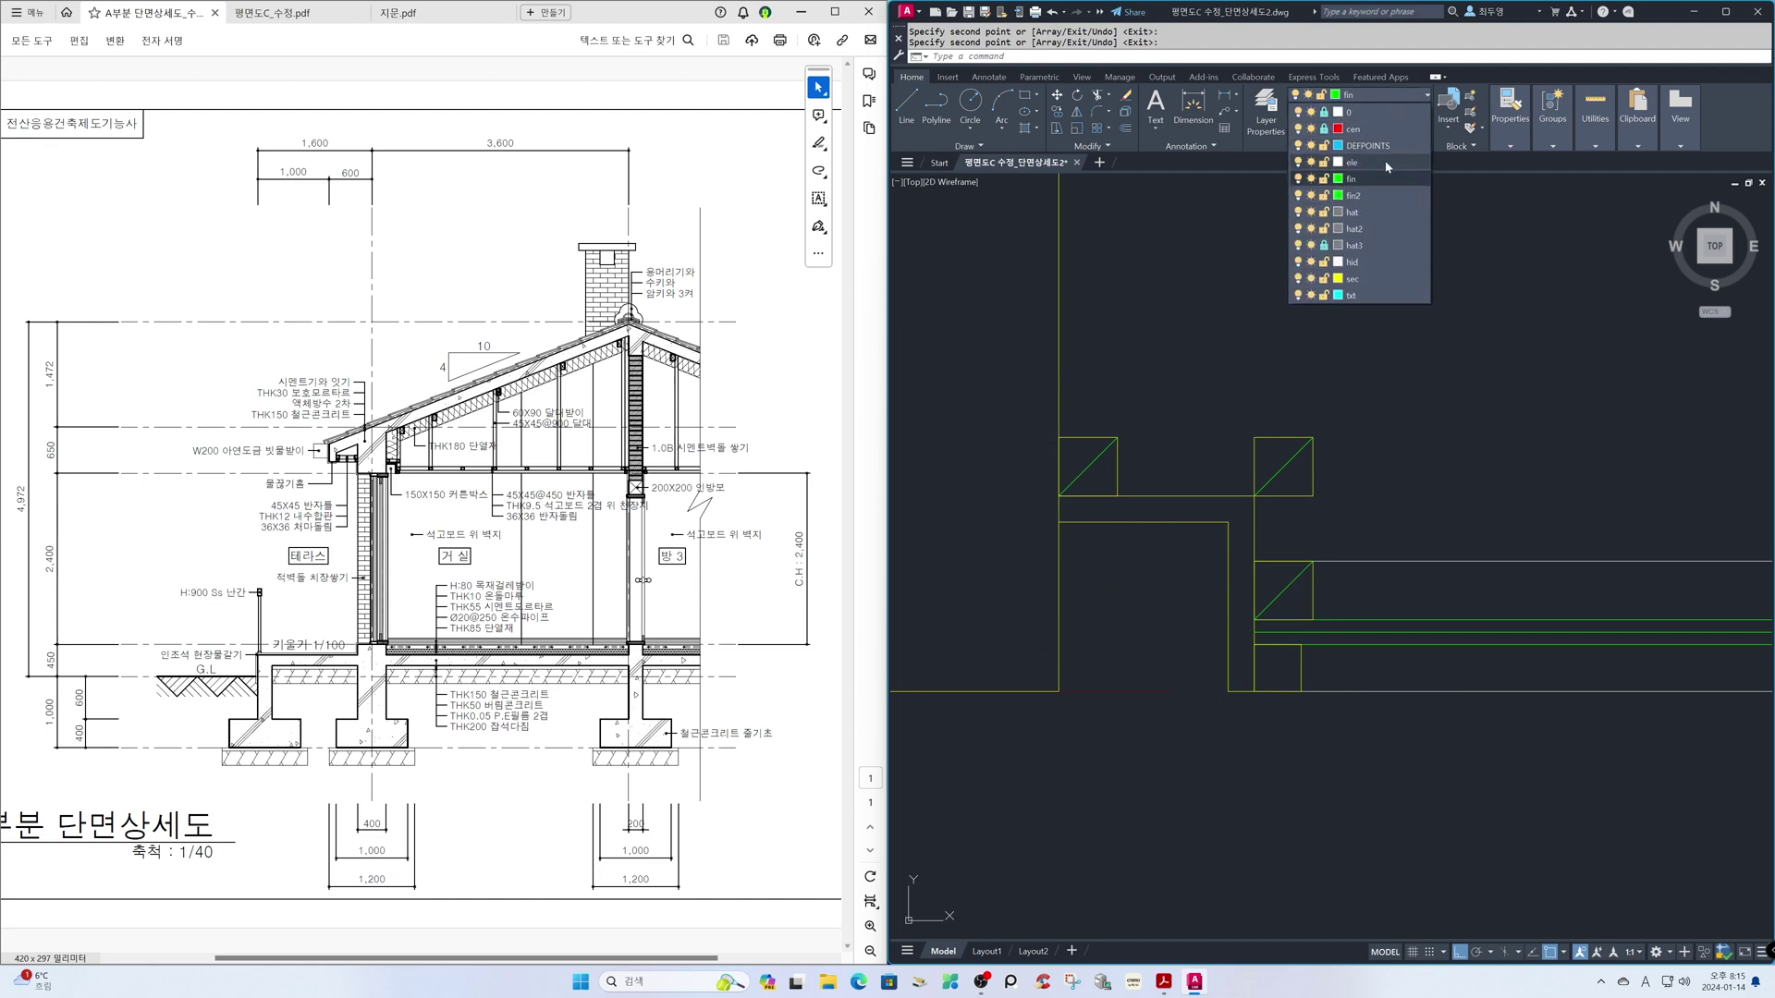
left_click(1386, 163)
type("l")
key("Return")
left_click(1117, 437)
left_click(1253, 438)
key("Return")
- Draw a vertical line connecting the right edges of the upper and lower diagonal squares beside the curtain box
key("Return")
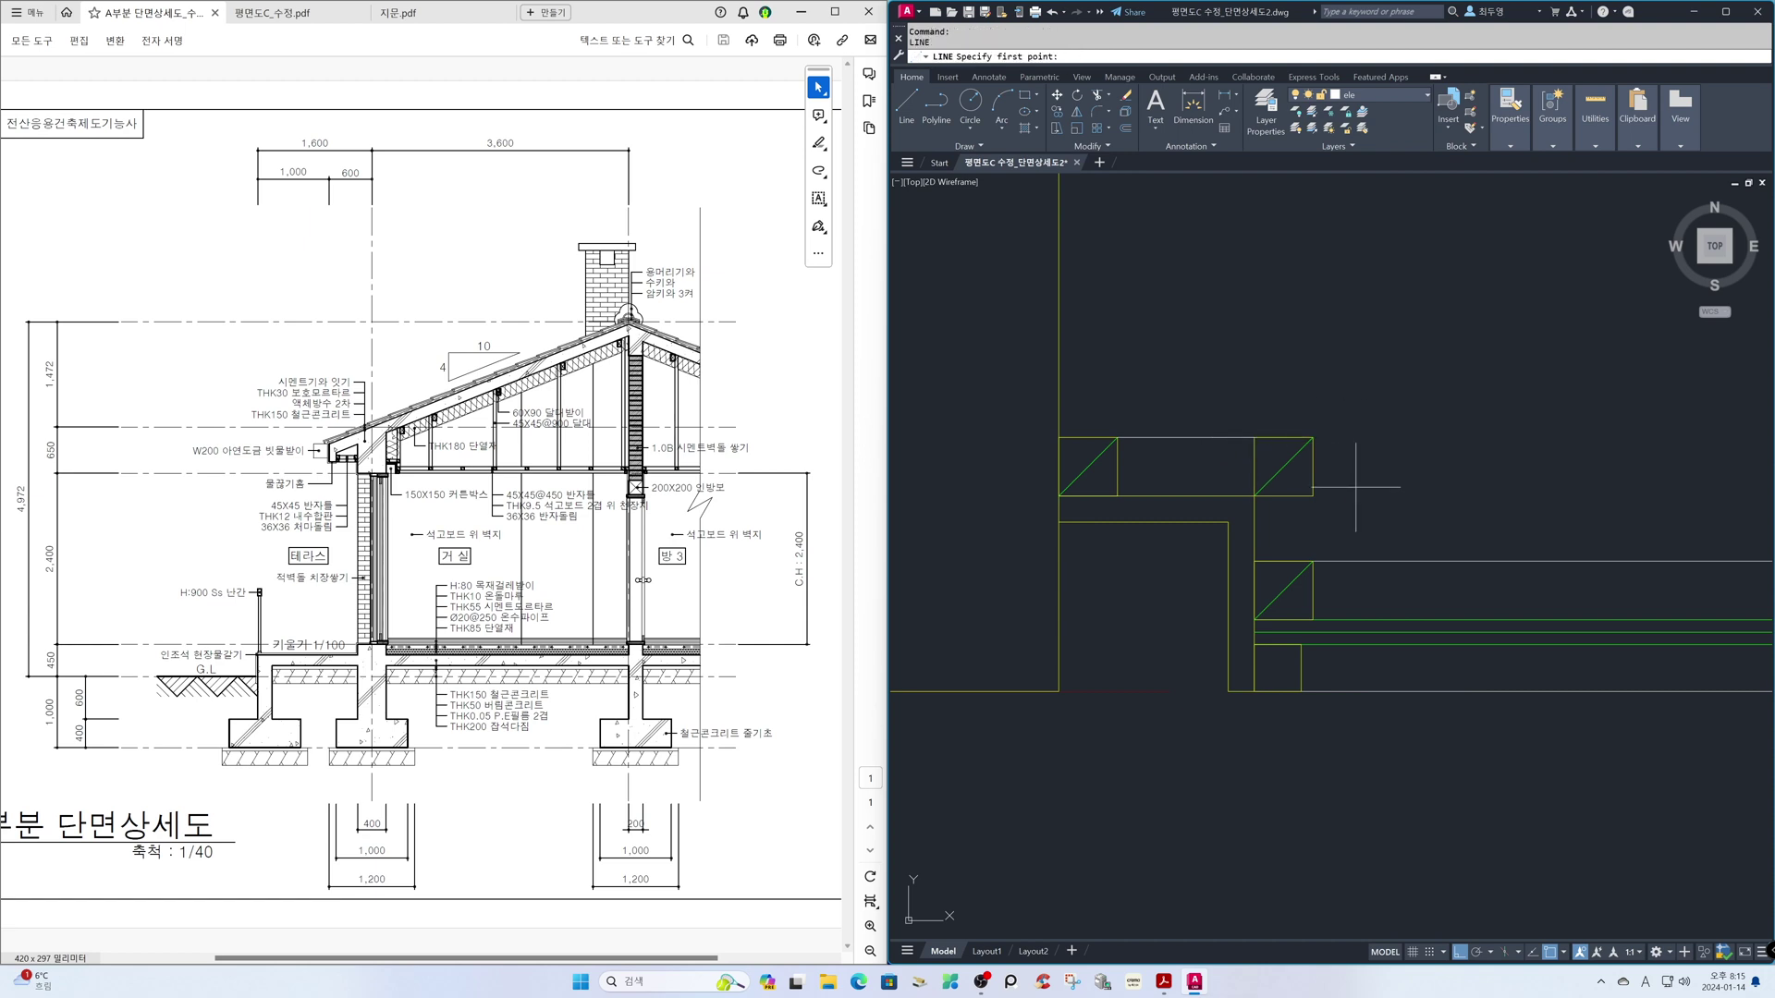
left_click(1313, 496)
left_click(1313, 561)
key("Return")
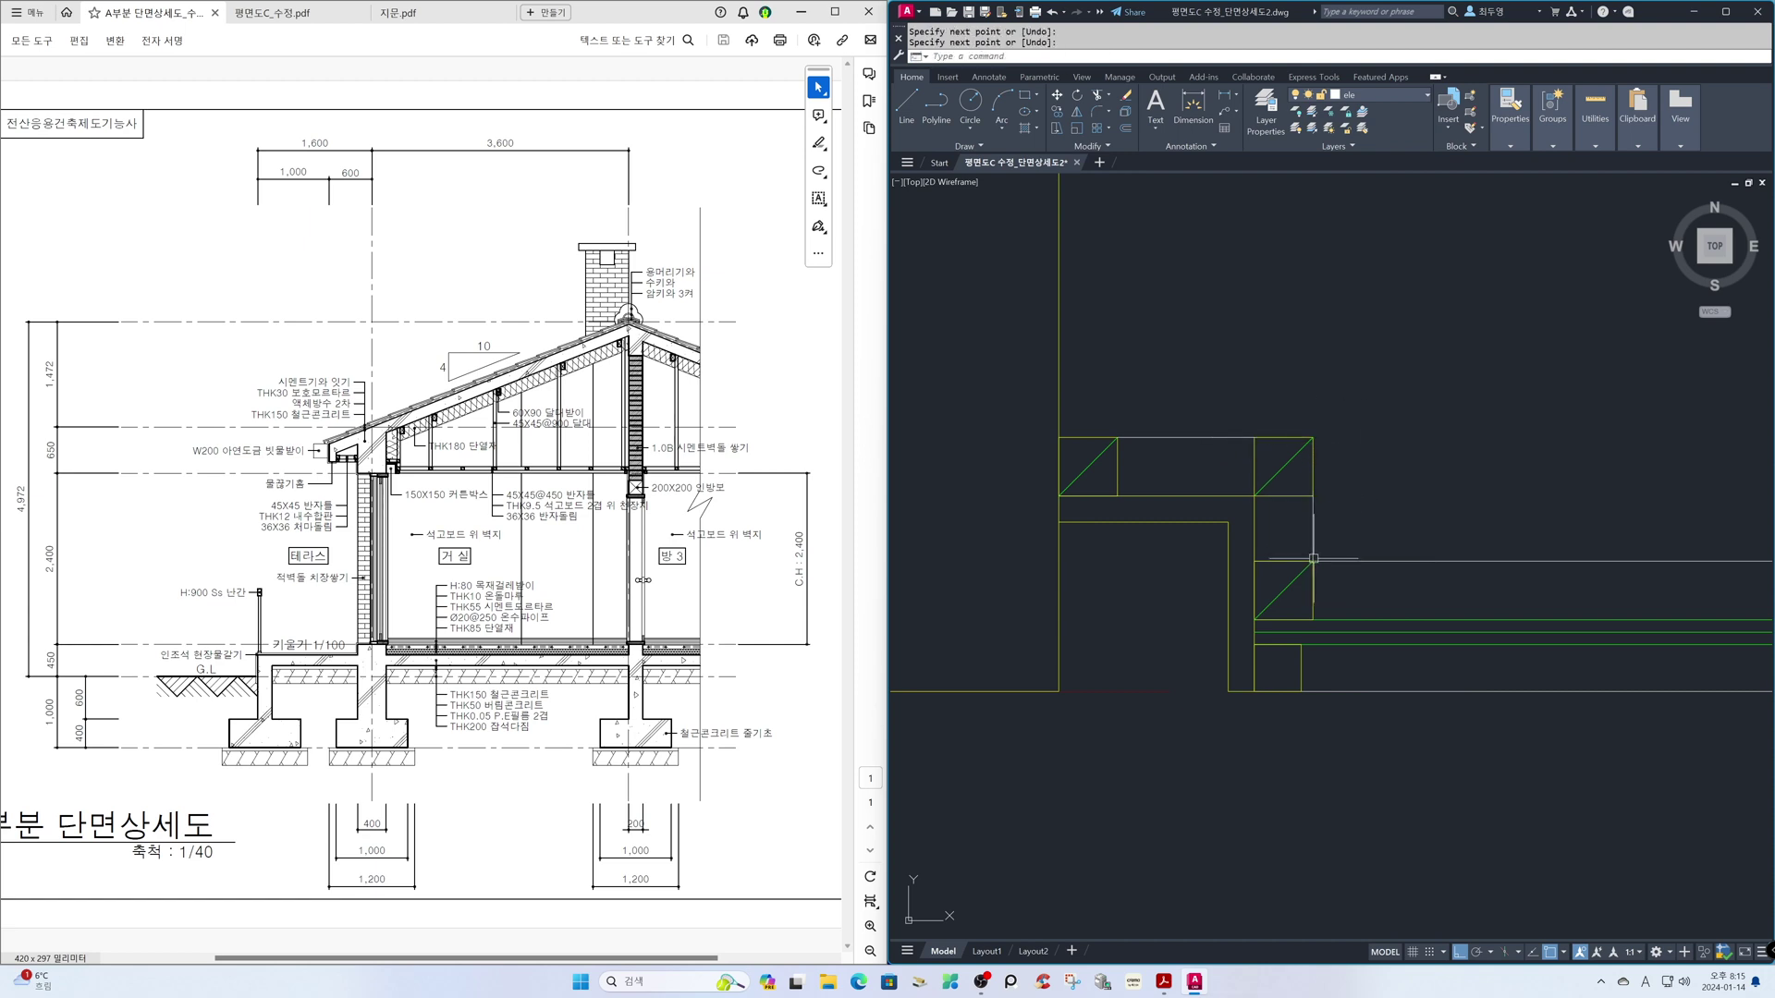
- Draw a vertical hanger line from the top-left corner of the square above the curtain box's room-side end towards the roof
type("z")
key("Return")
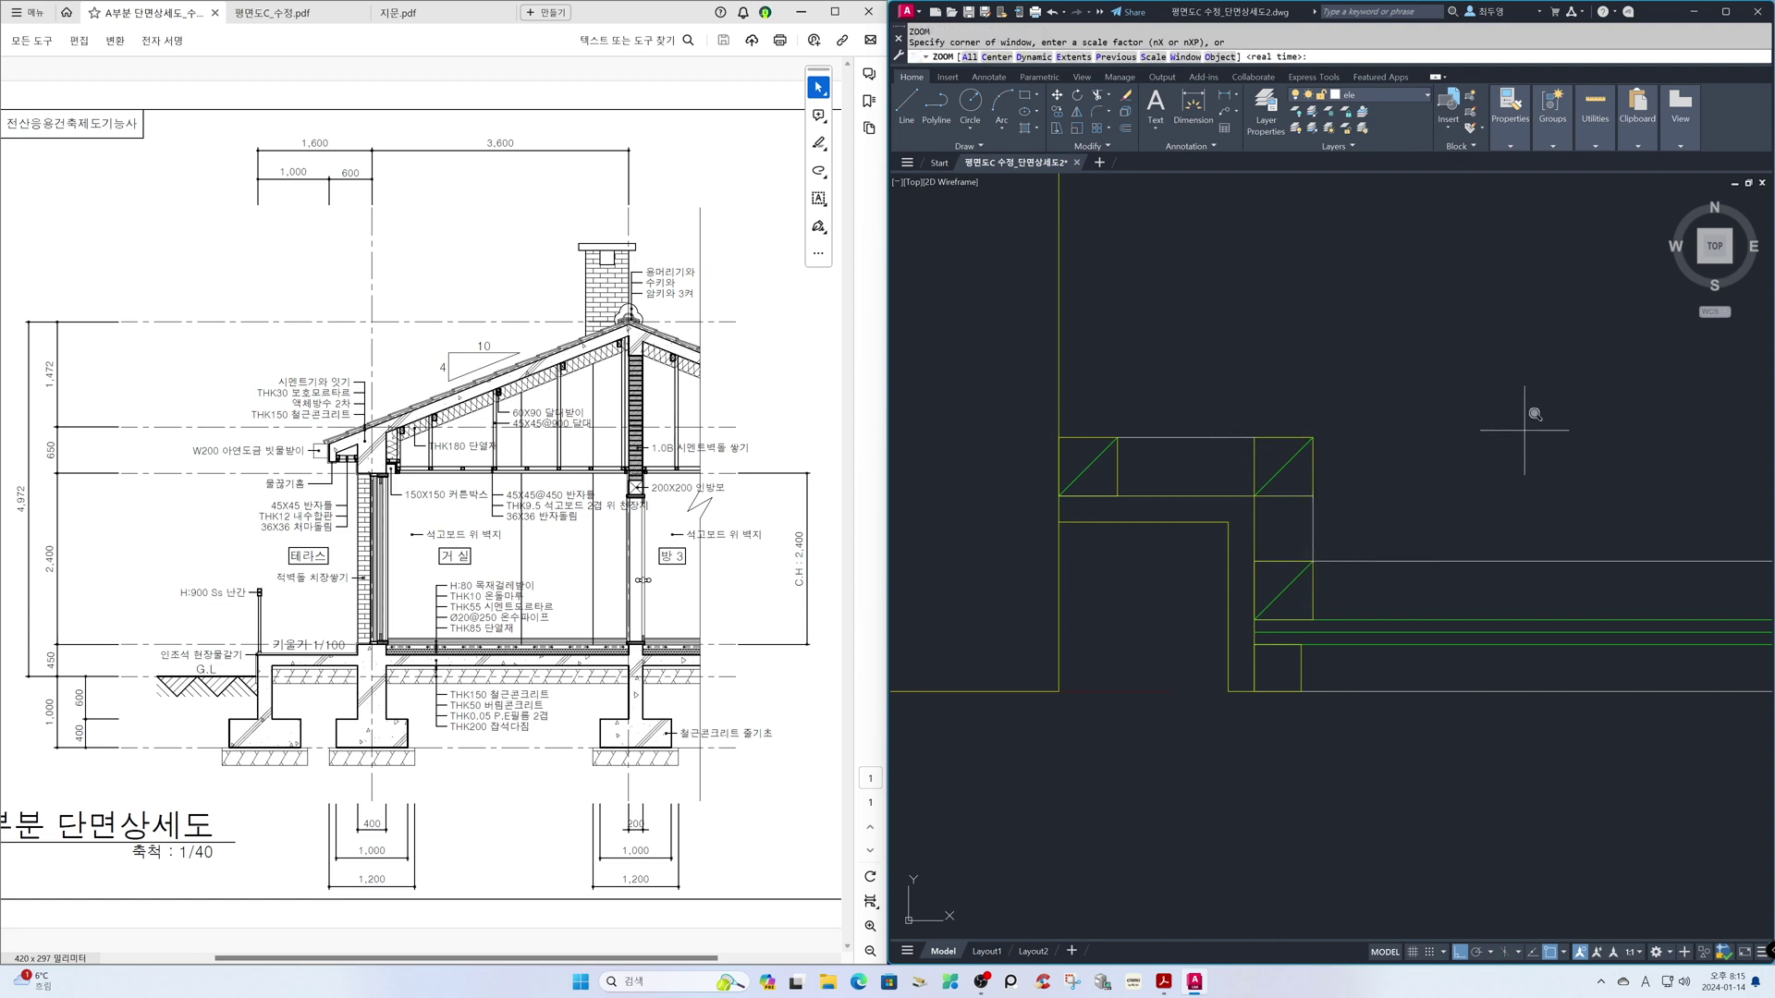
type("p")
key("Return")
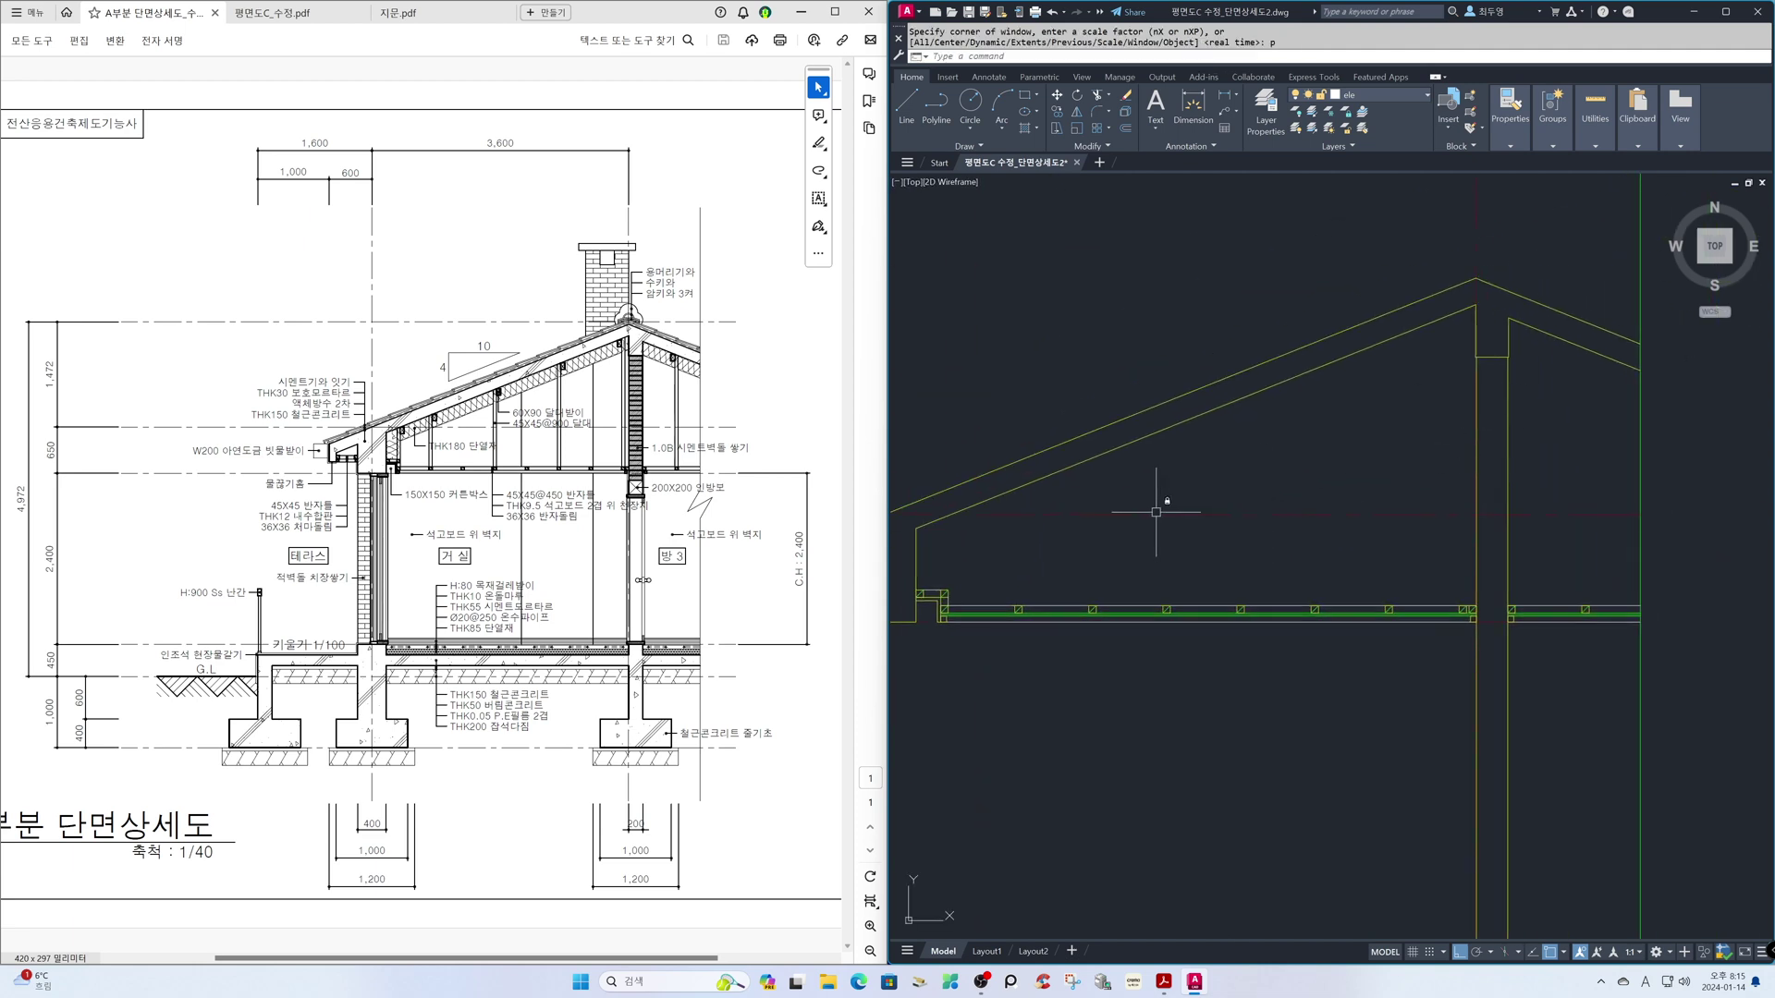
type("z")
key("Return")
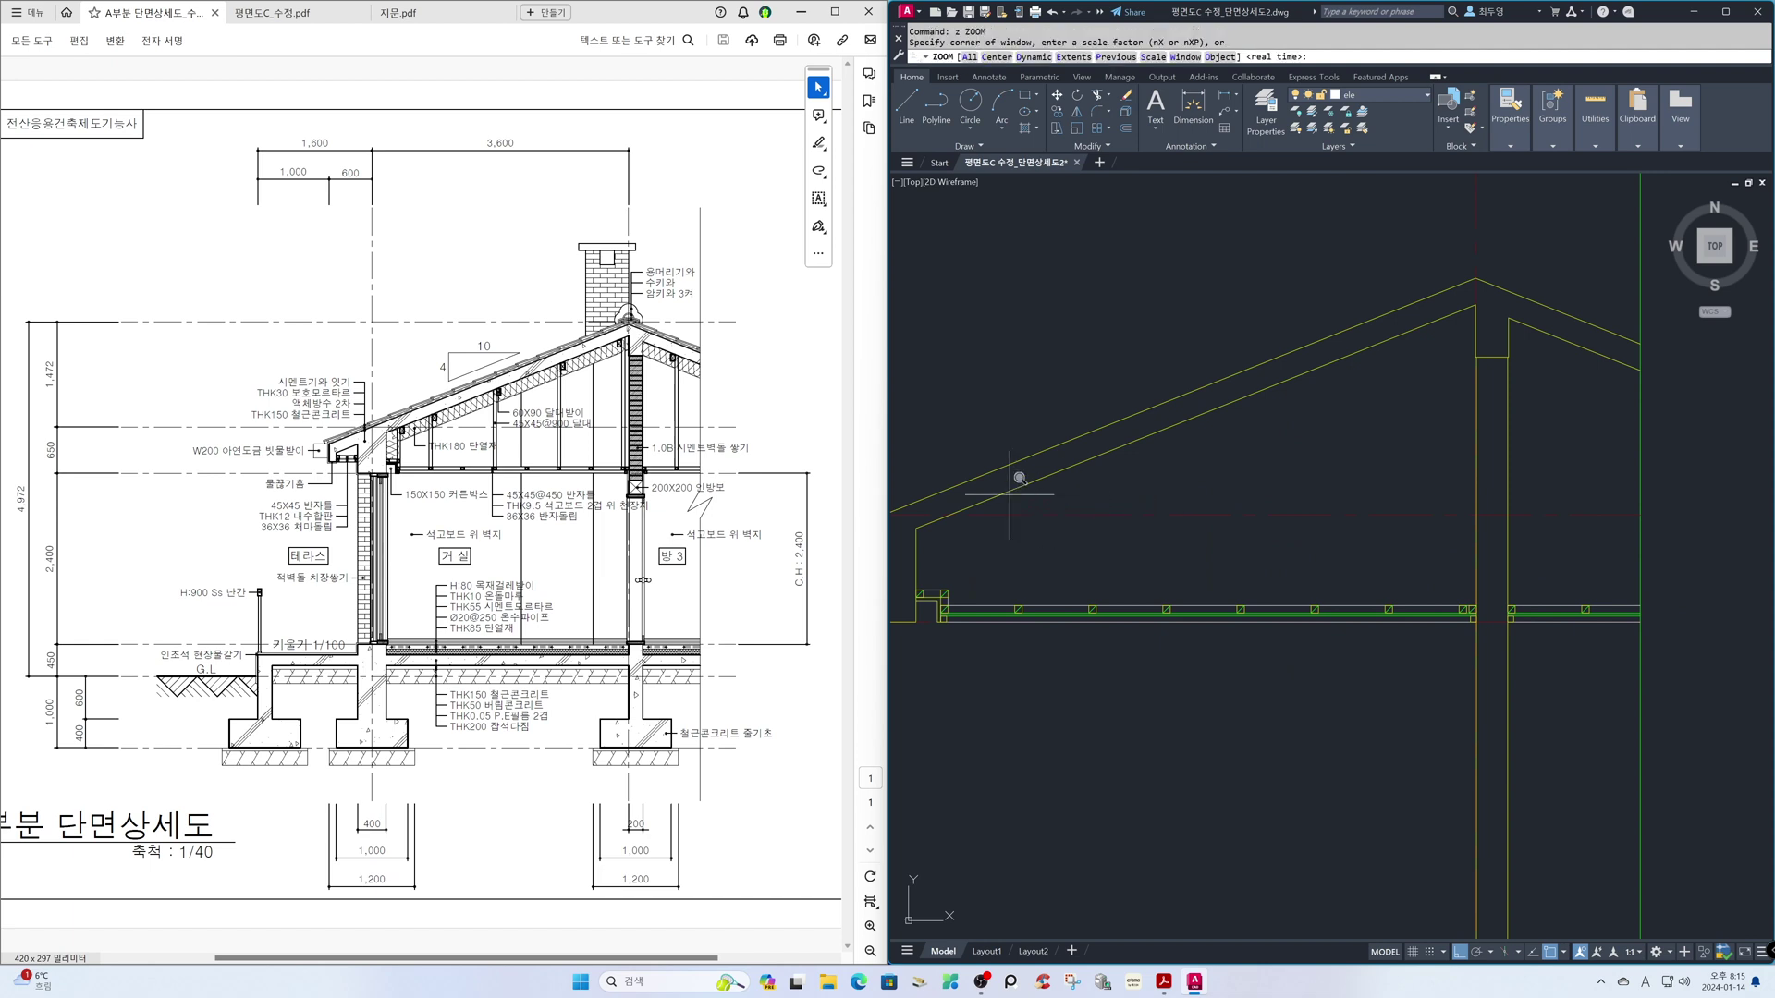
left_click(903, 472)
left_click(1062, 643)
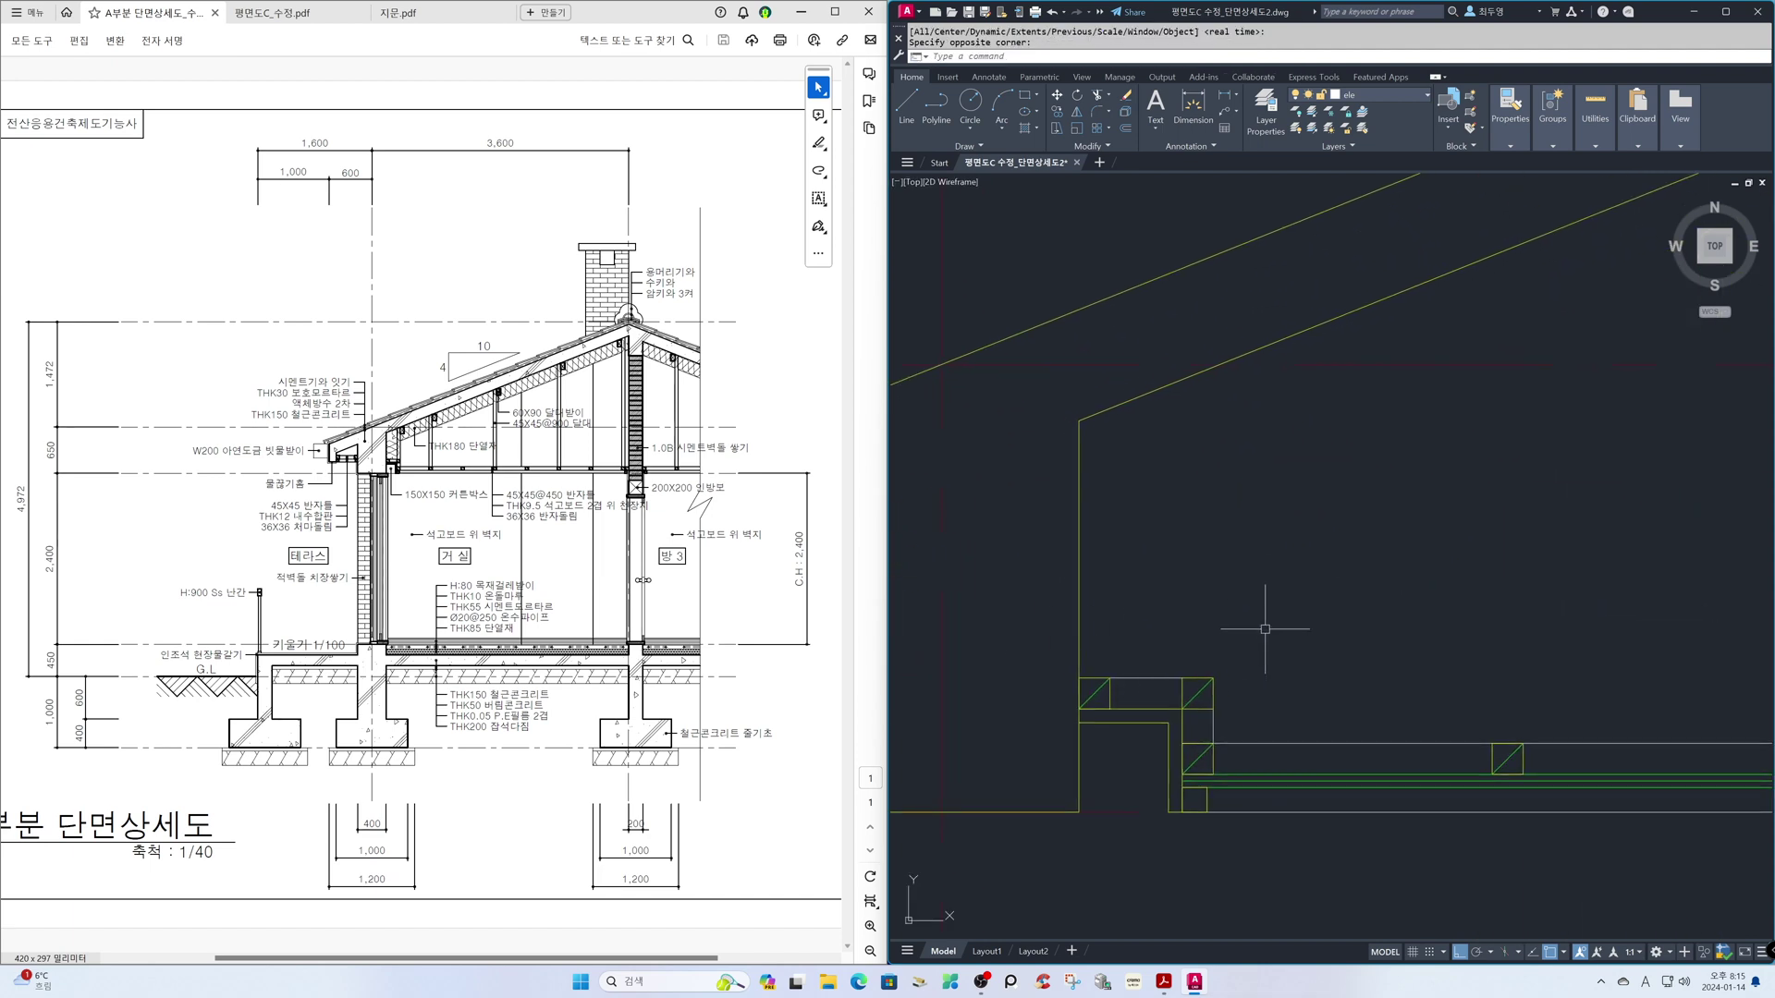
type("l")
key("Return")
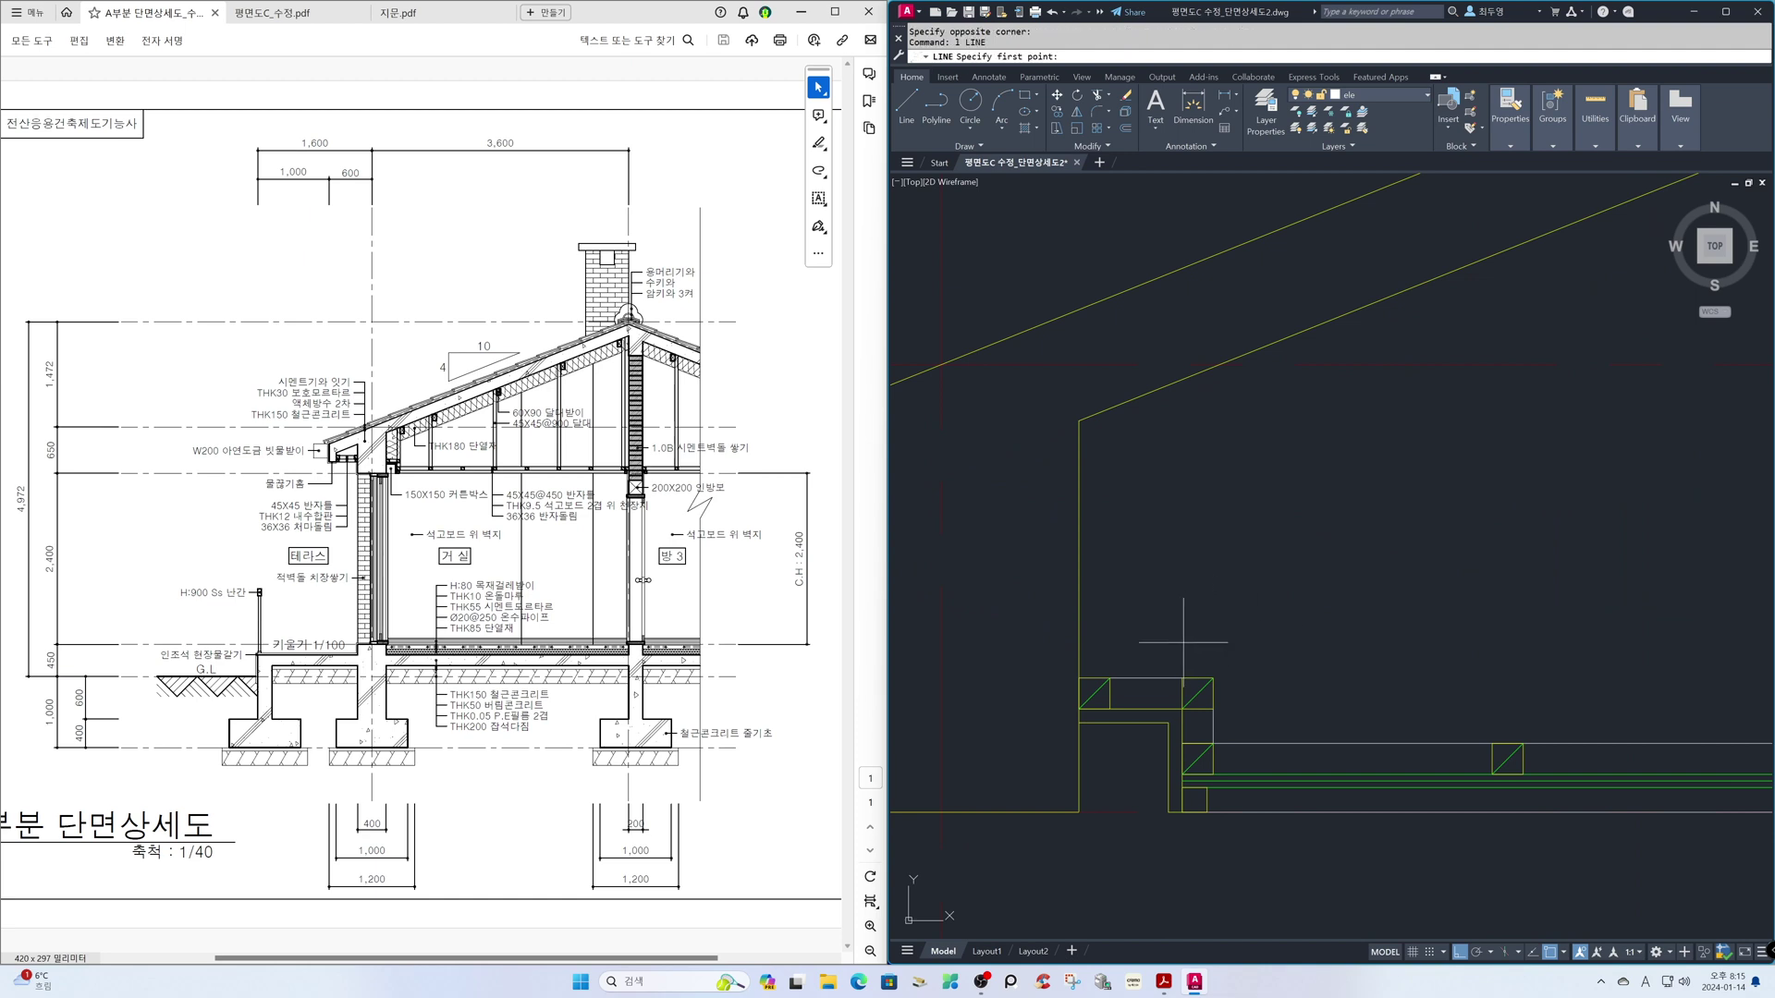
left_click(1183, 680)
left_click(1182, 422)
key("Return")
- Draw a second, parallel hanger line upward from the same square's top-right corner
key("Return")
left_click(1212, 679)
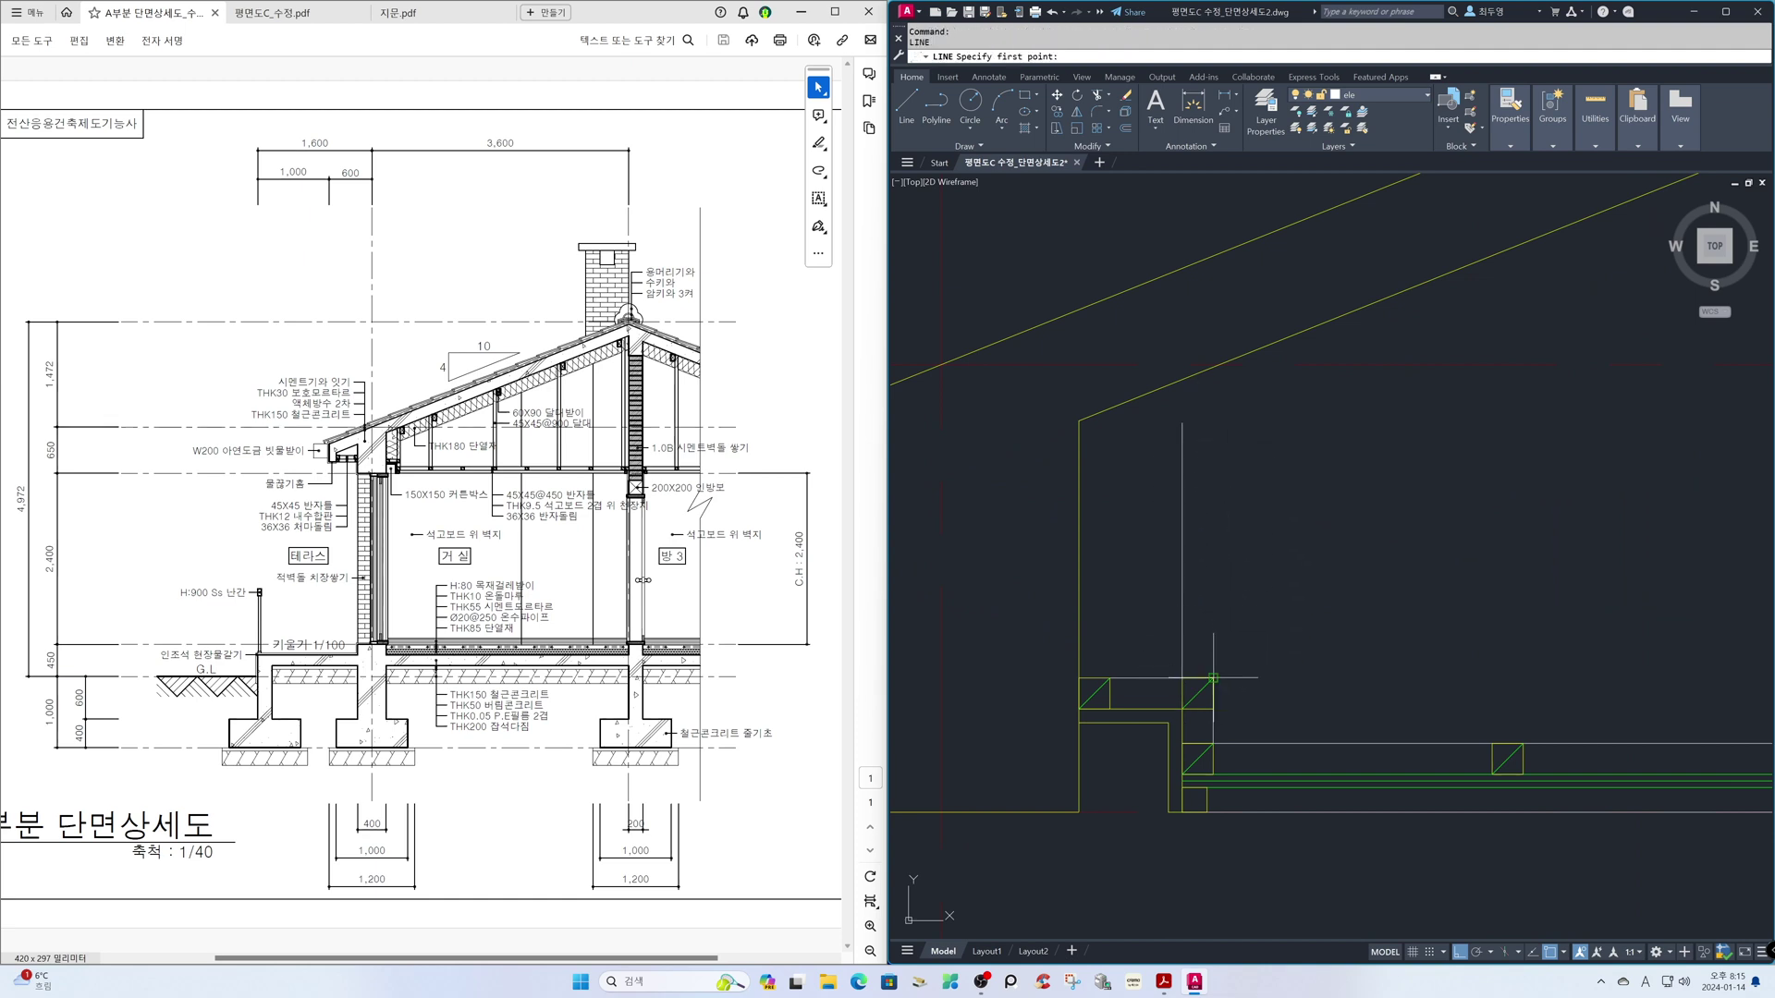
left_click(1224, 420)
key("Return")
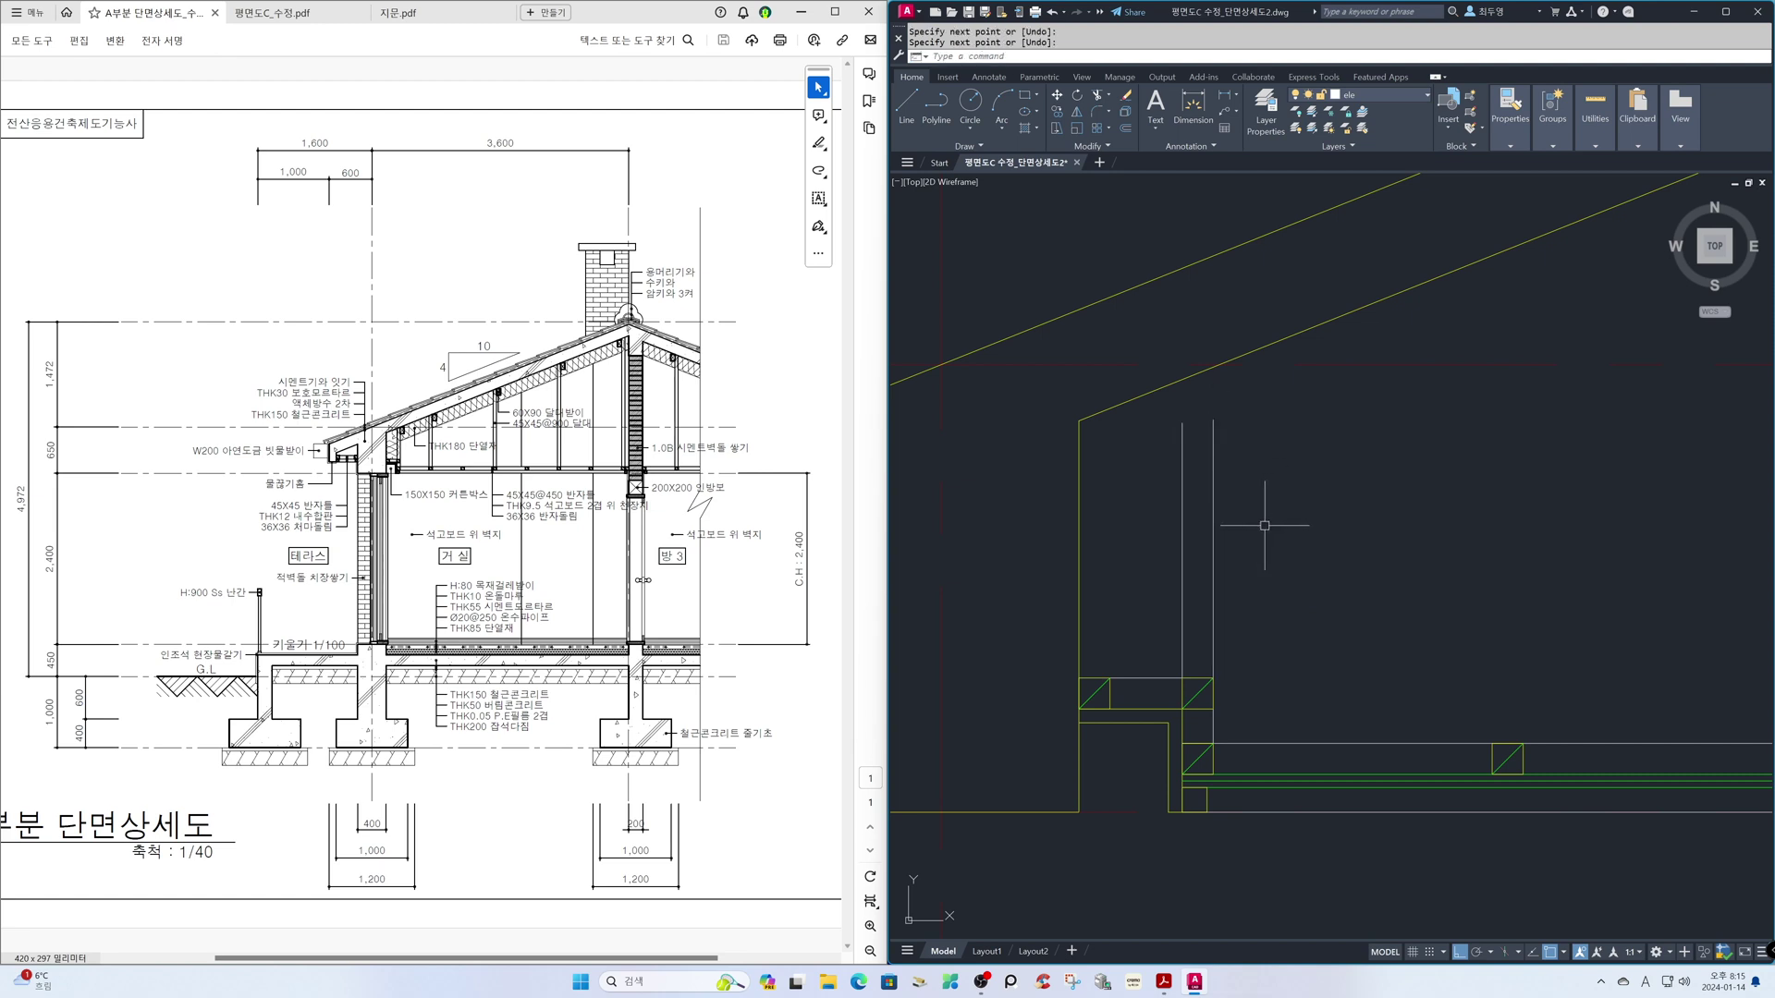
- Copy the pair of hanger lines onto every second living-room ceiling square, the square at the interior wall and the outer Room 3 square
type("z")
key("Return")
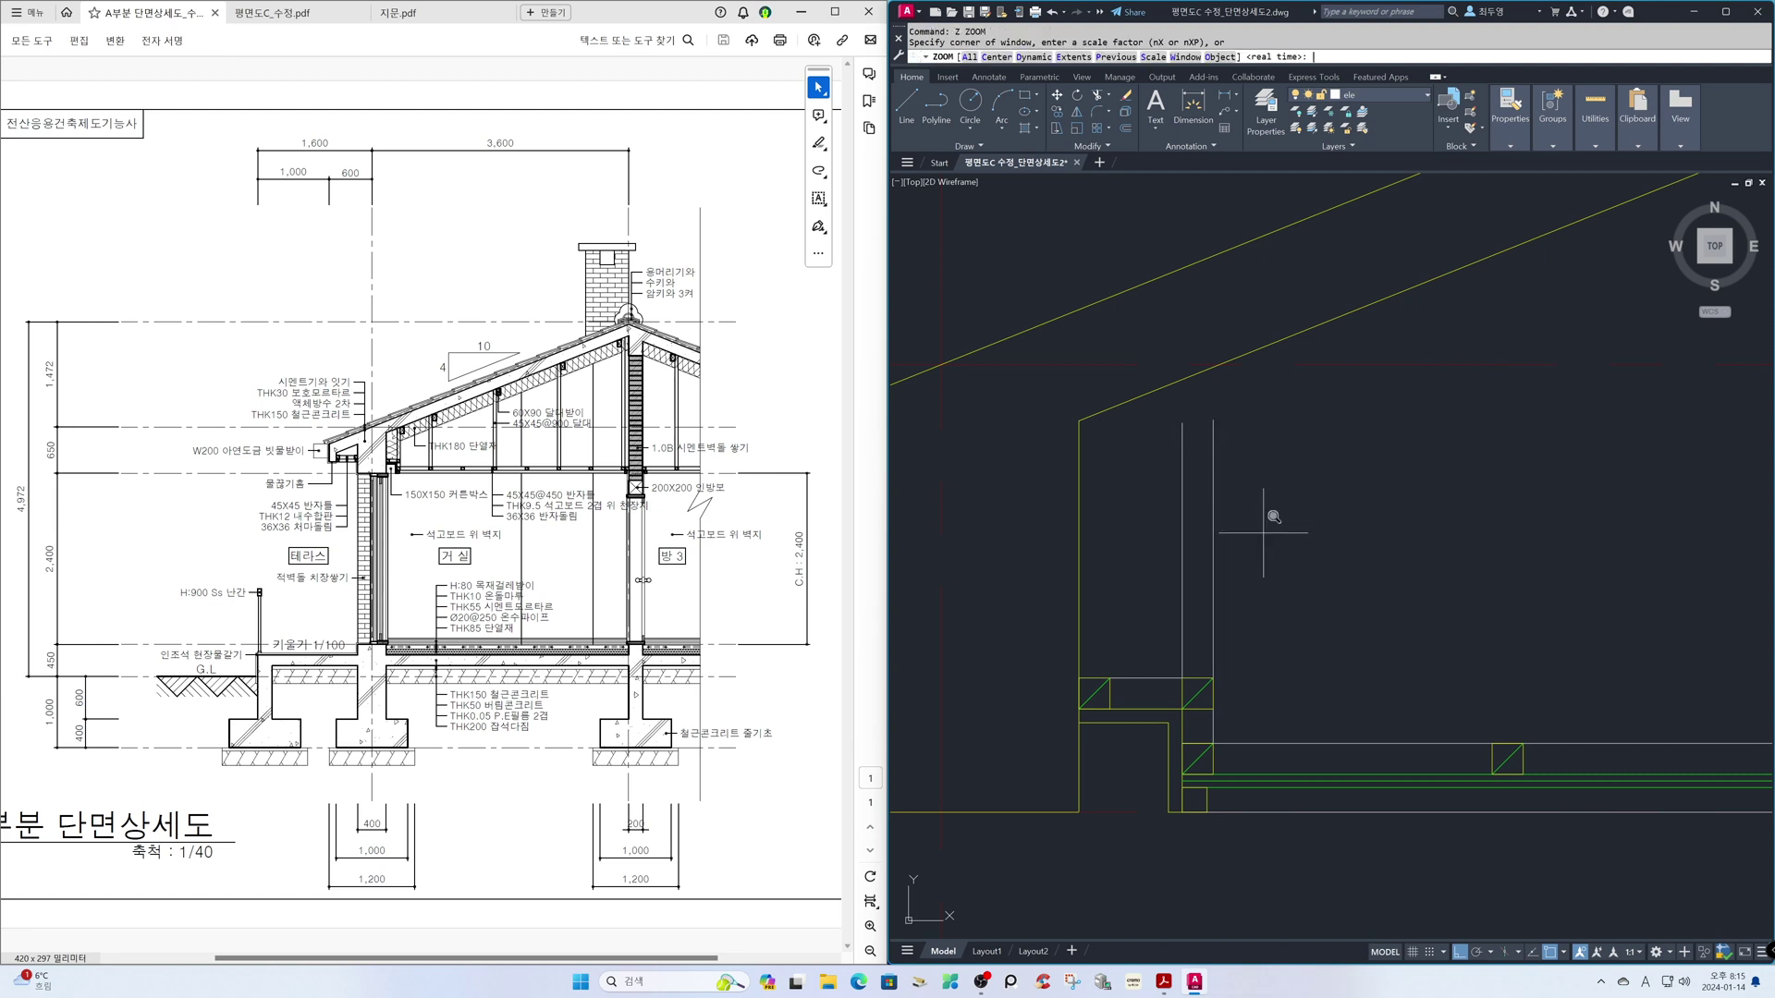
key("Return")
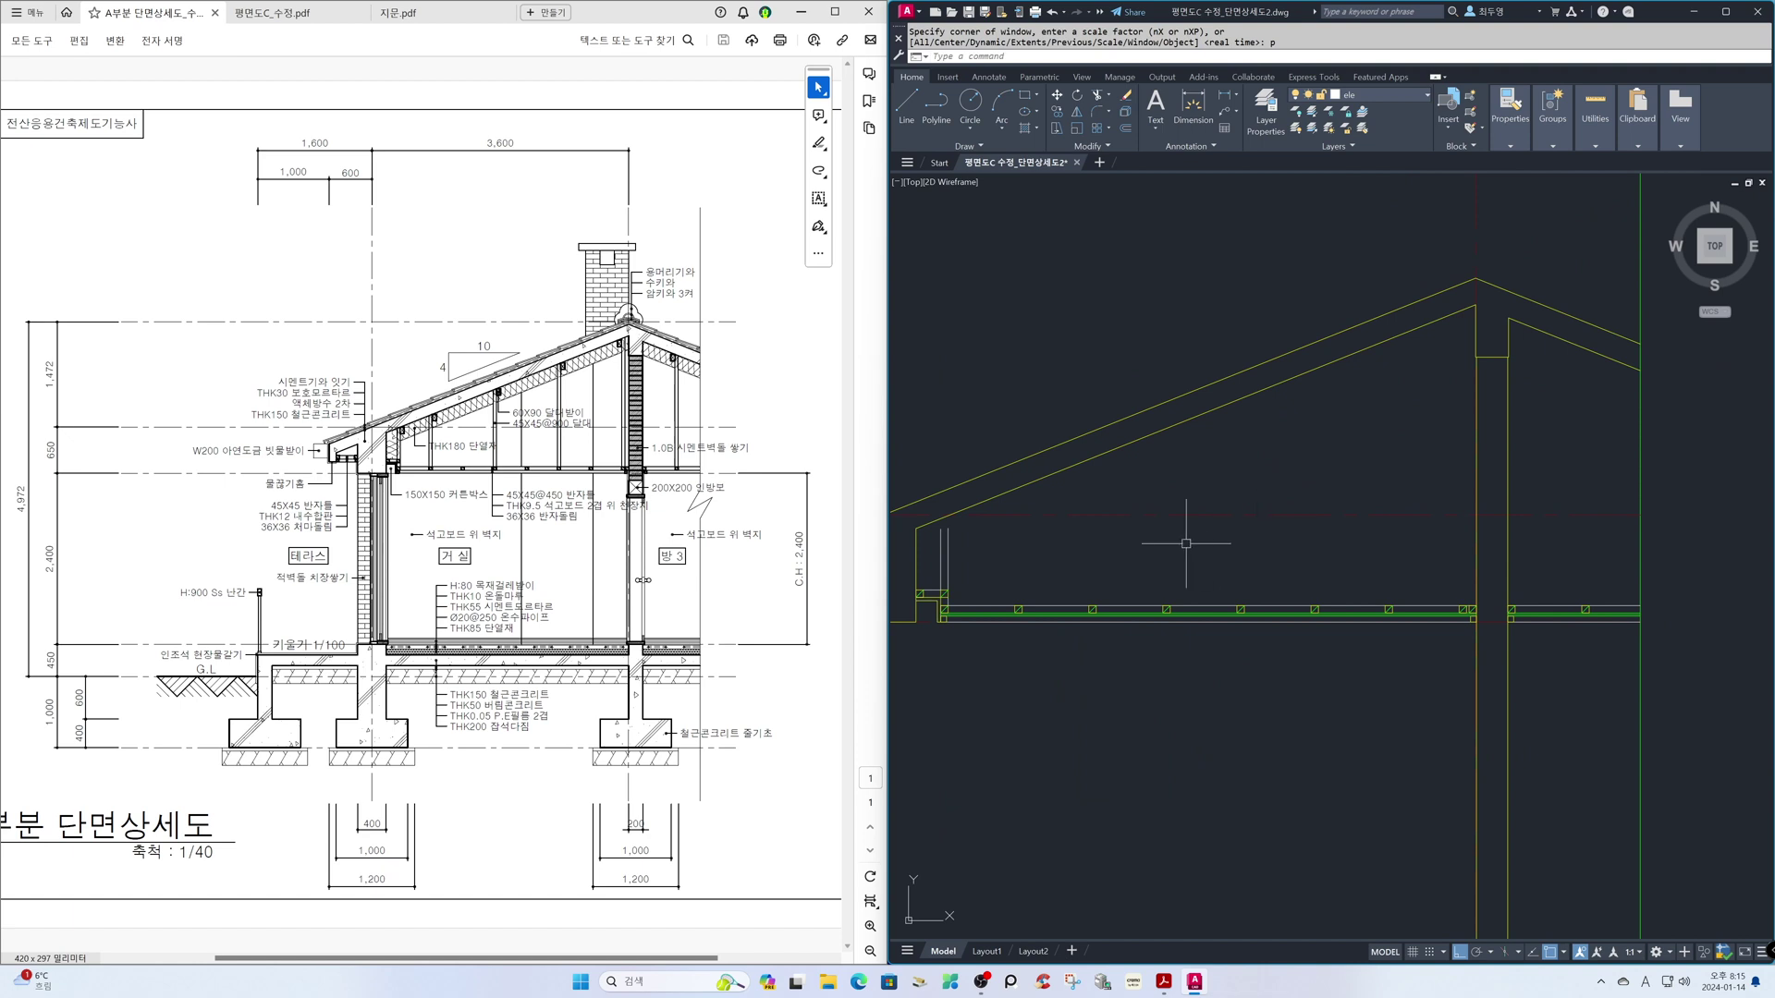
type("c")
key("Return")
left_click(962, 572)
left_click(930, 562)
key("Return")
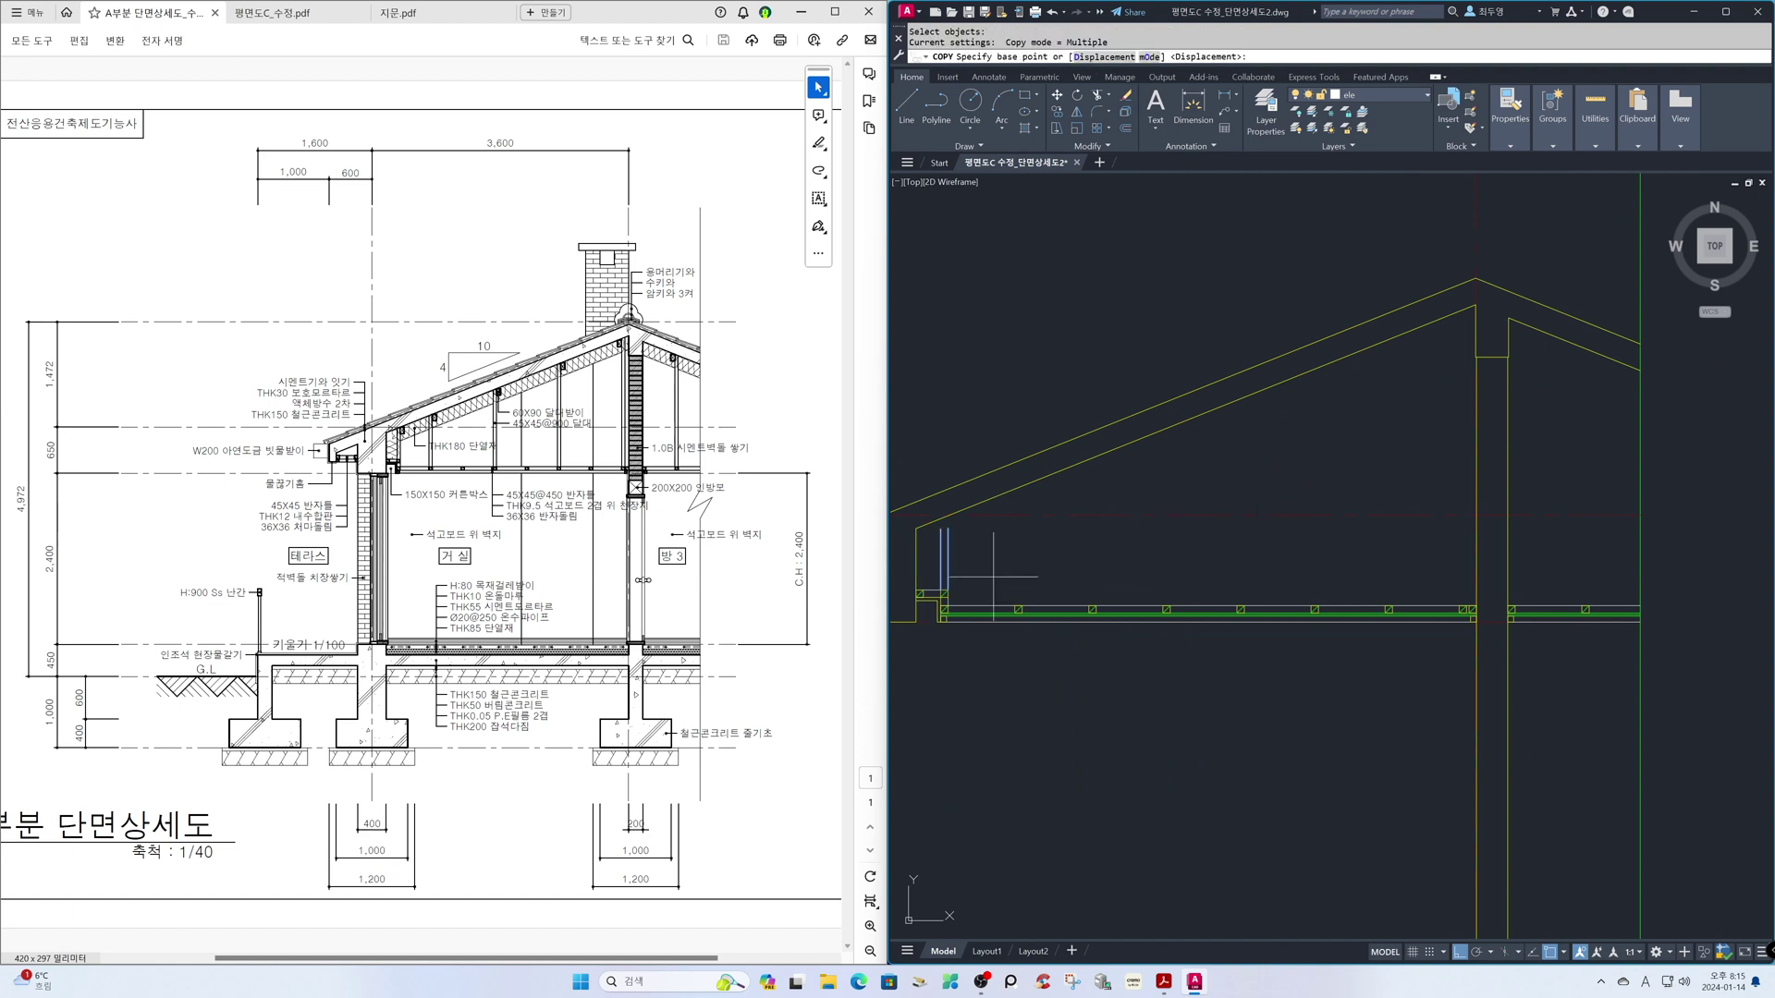
left_click(947, 590)
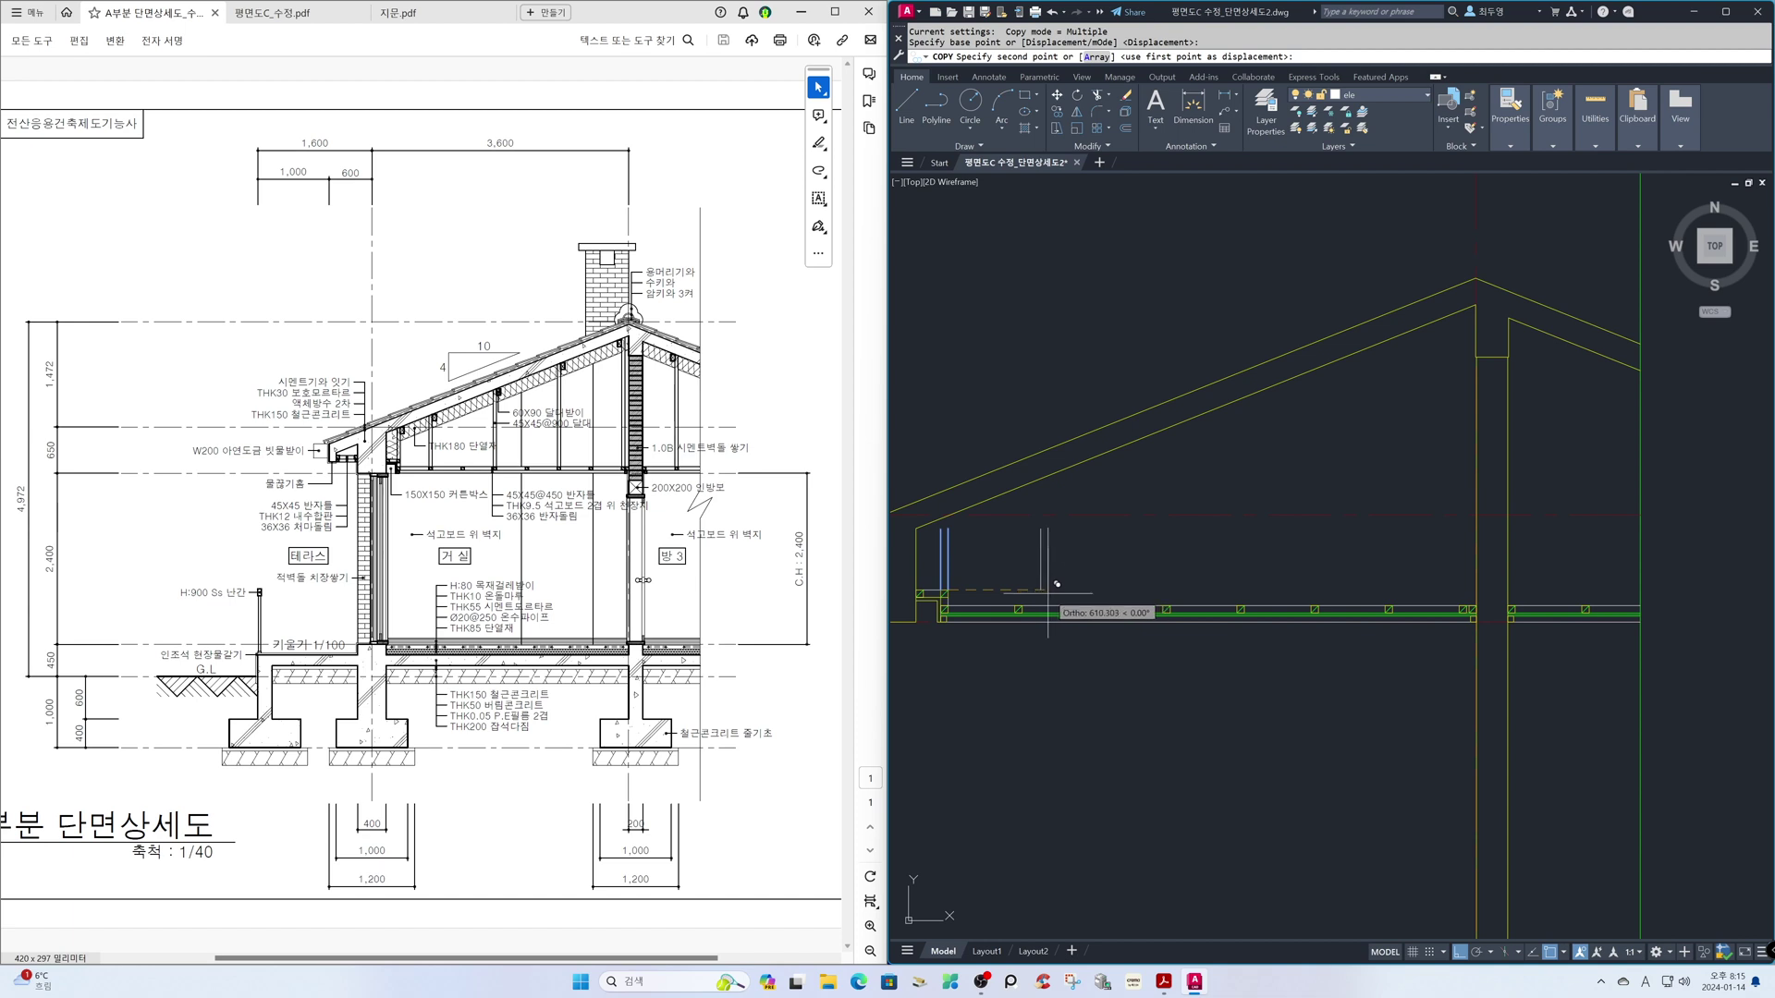
key("F8")
left_click(1022, 607)
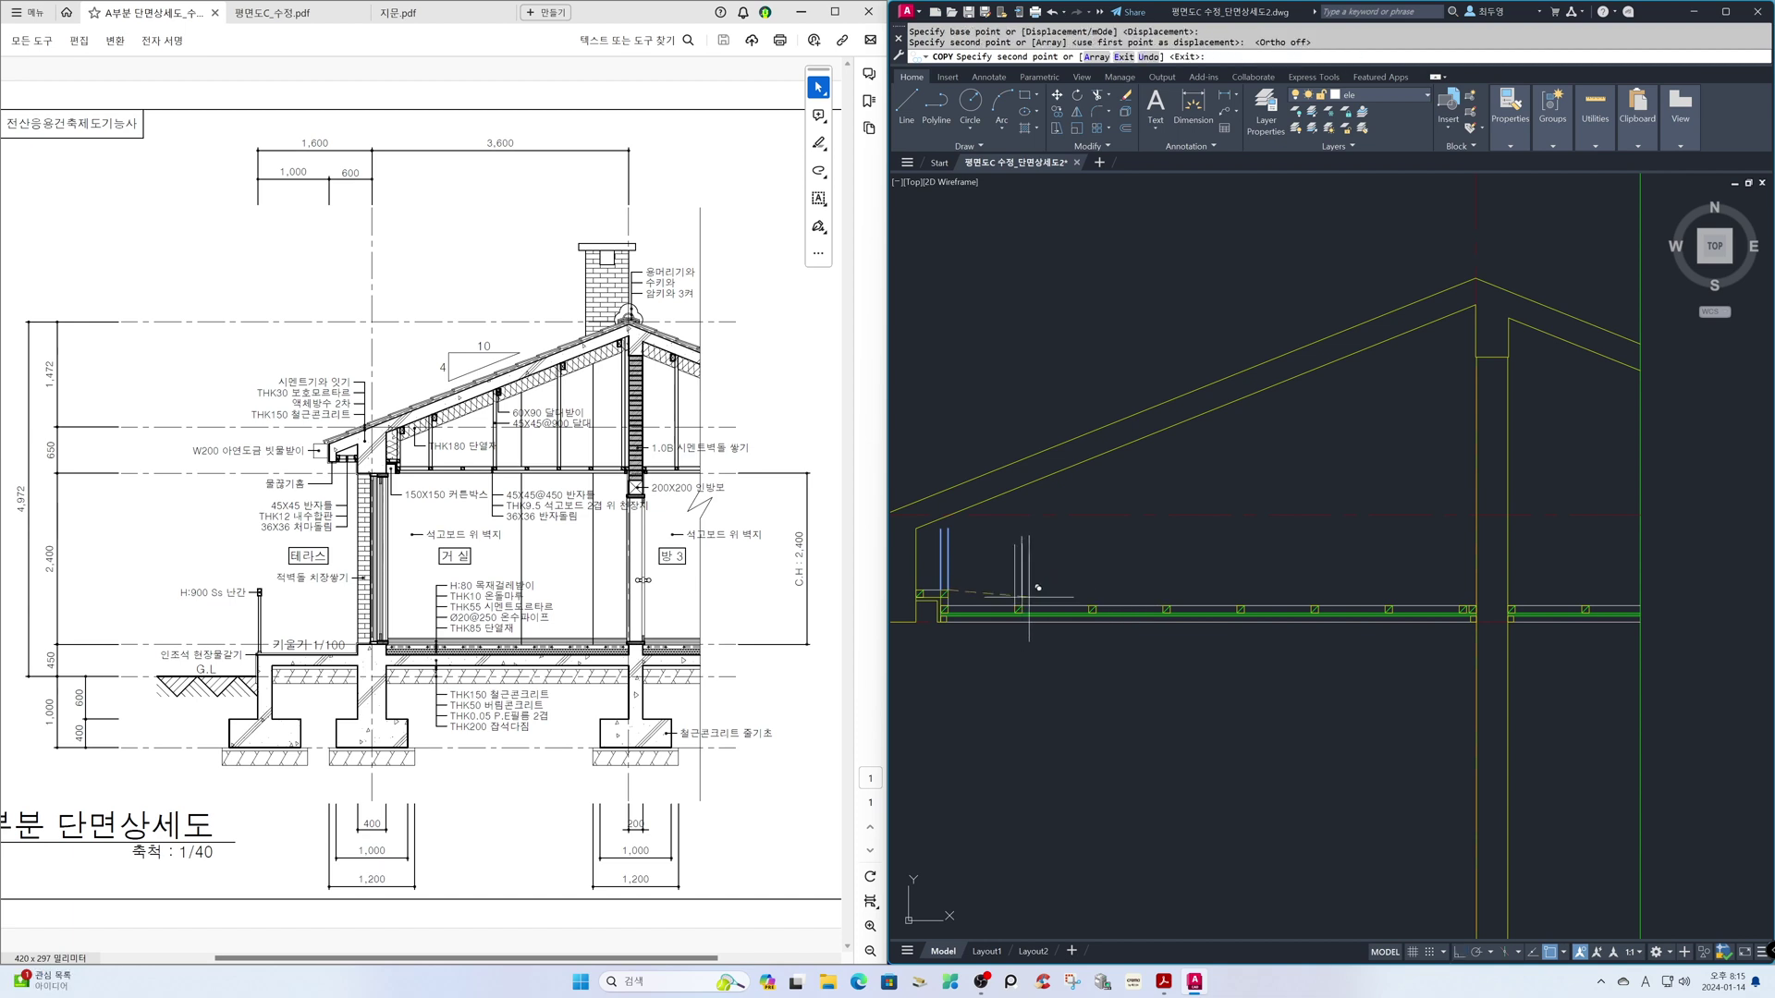
left_click(1170, 607)
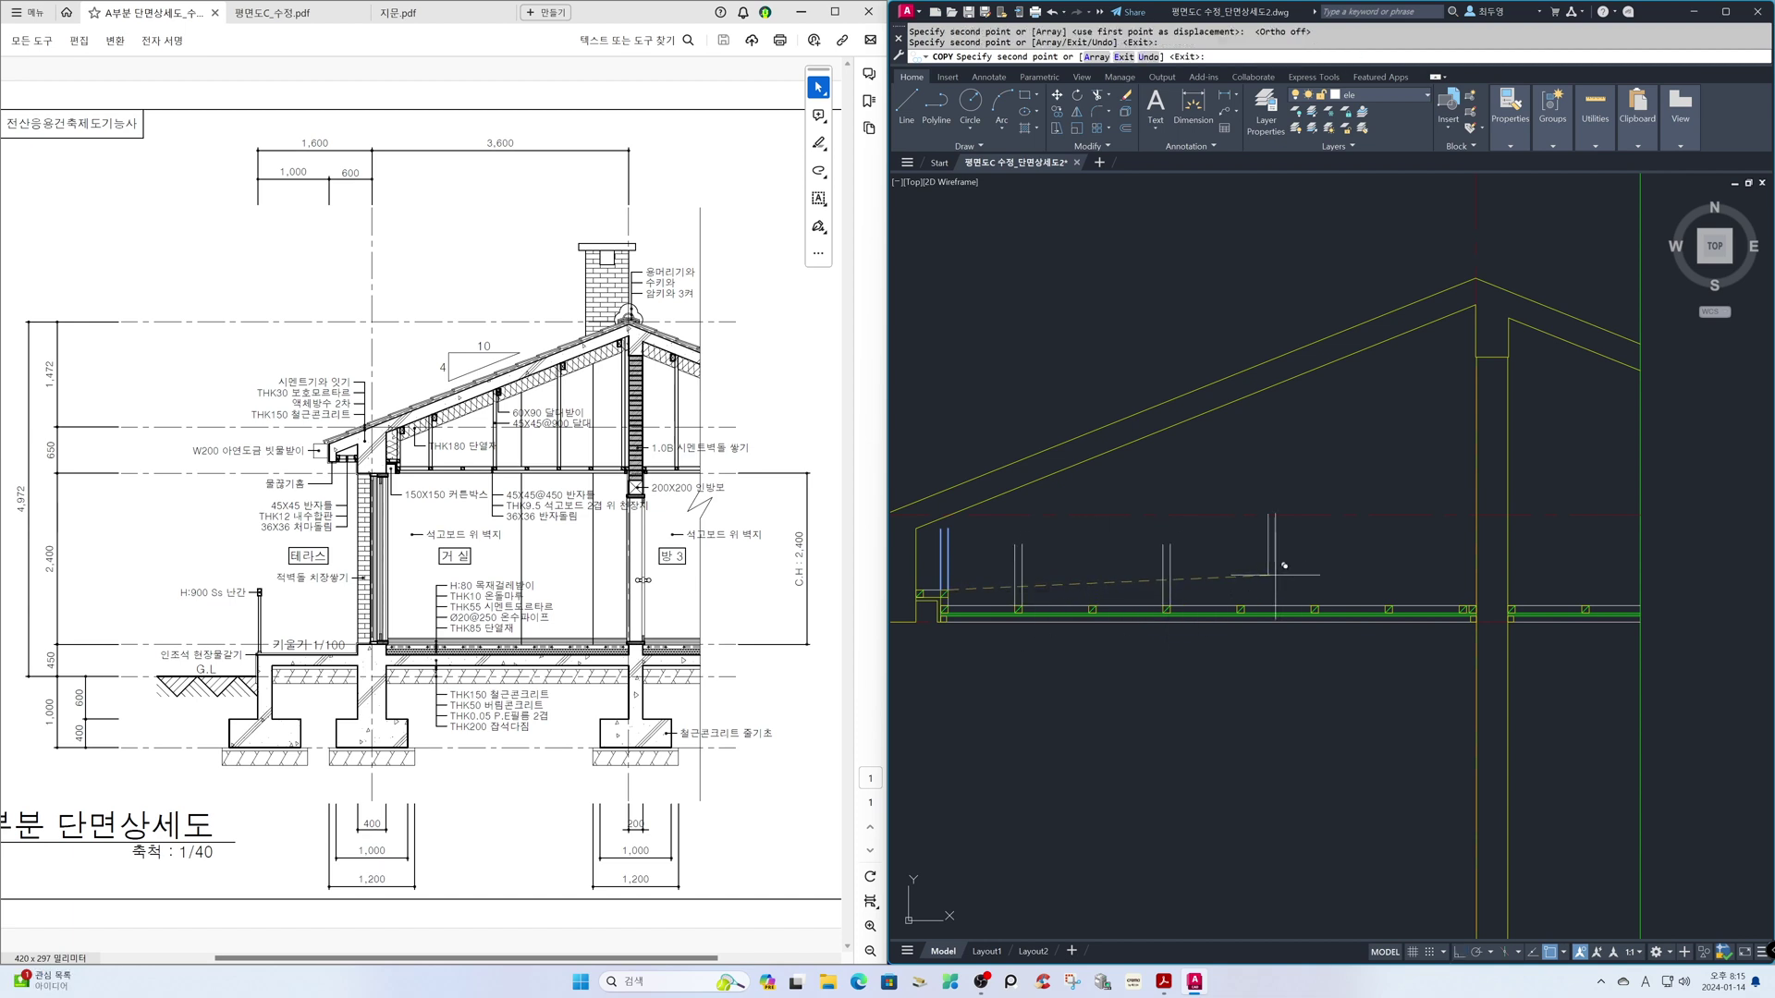
left_click(1327, 597)
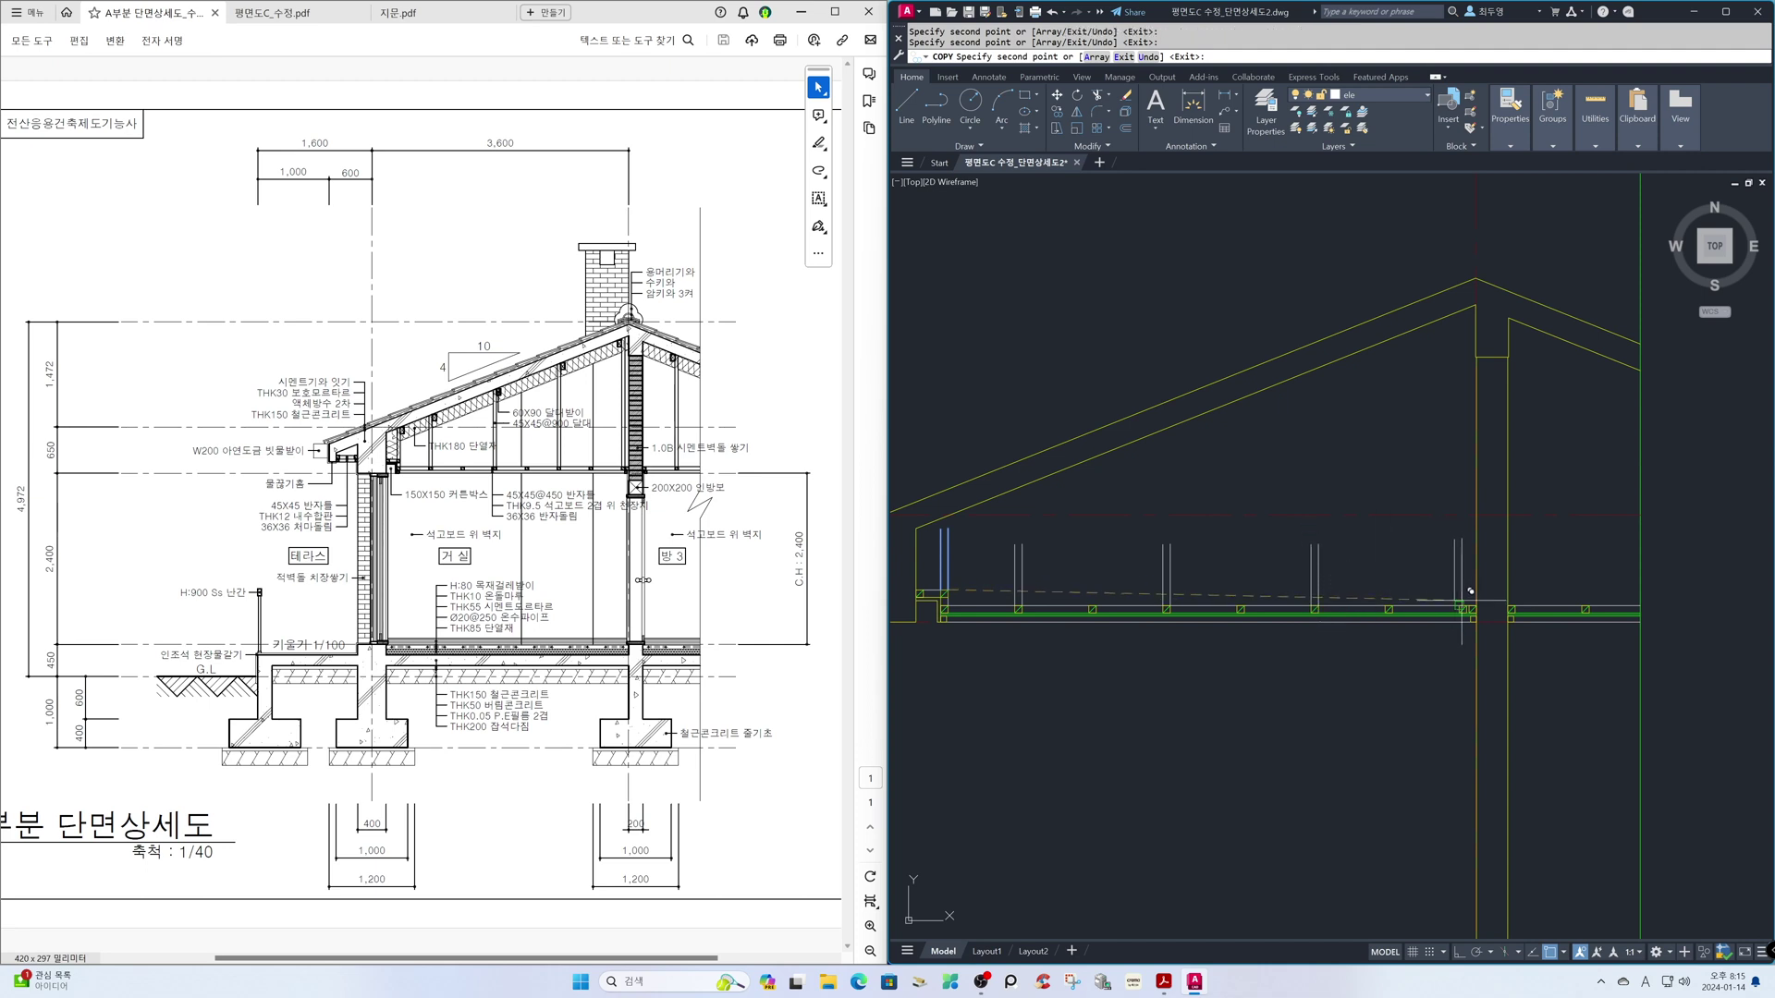
left_click(1476, 596)
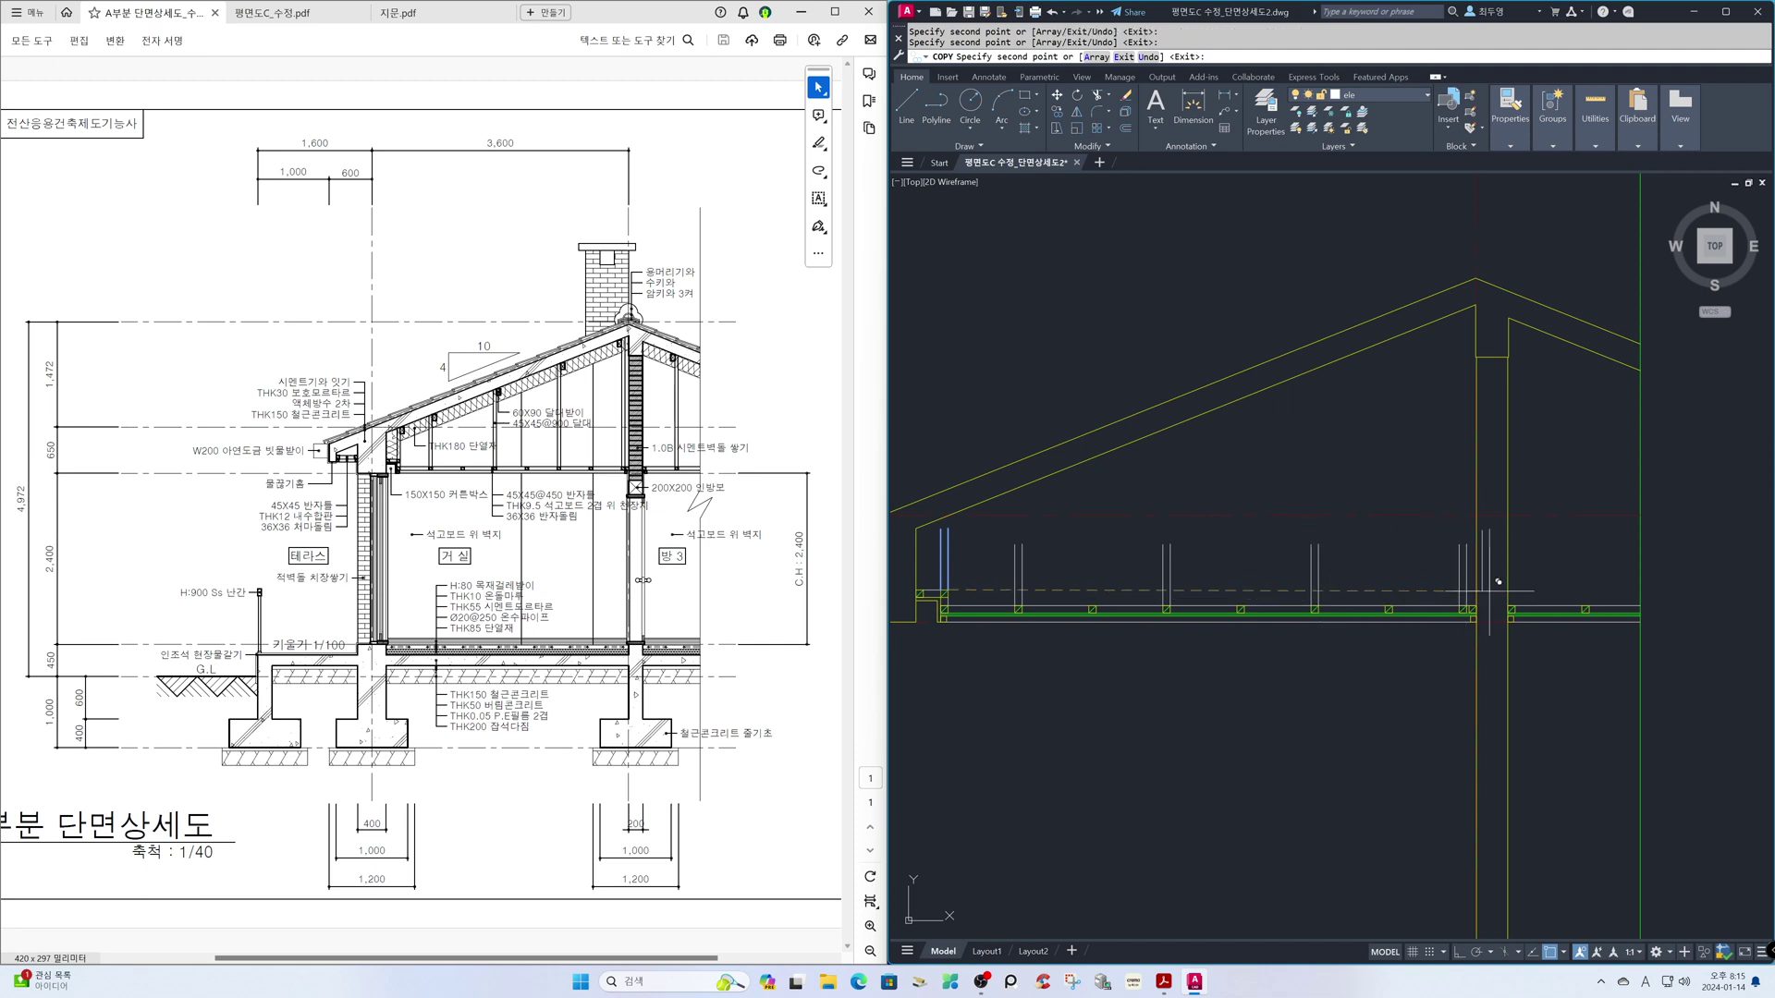
left_click(1598, 597)
key("Return")
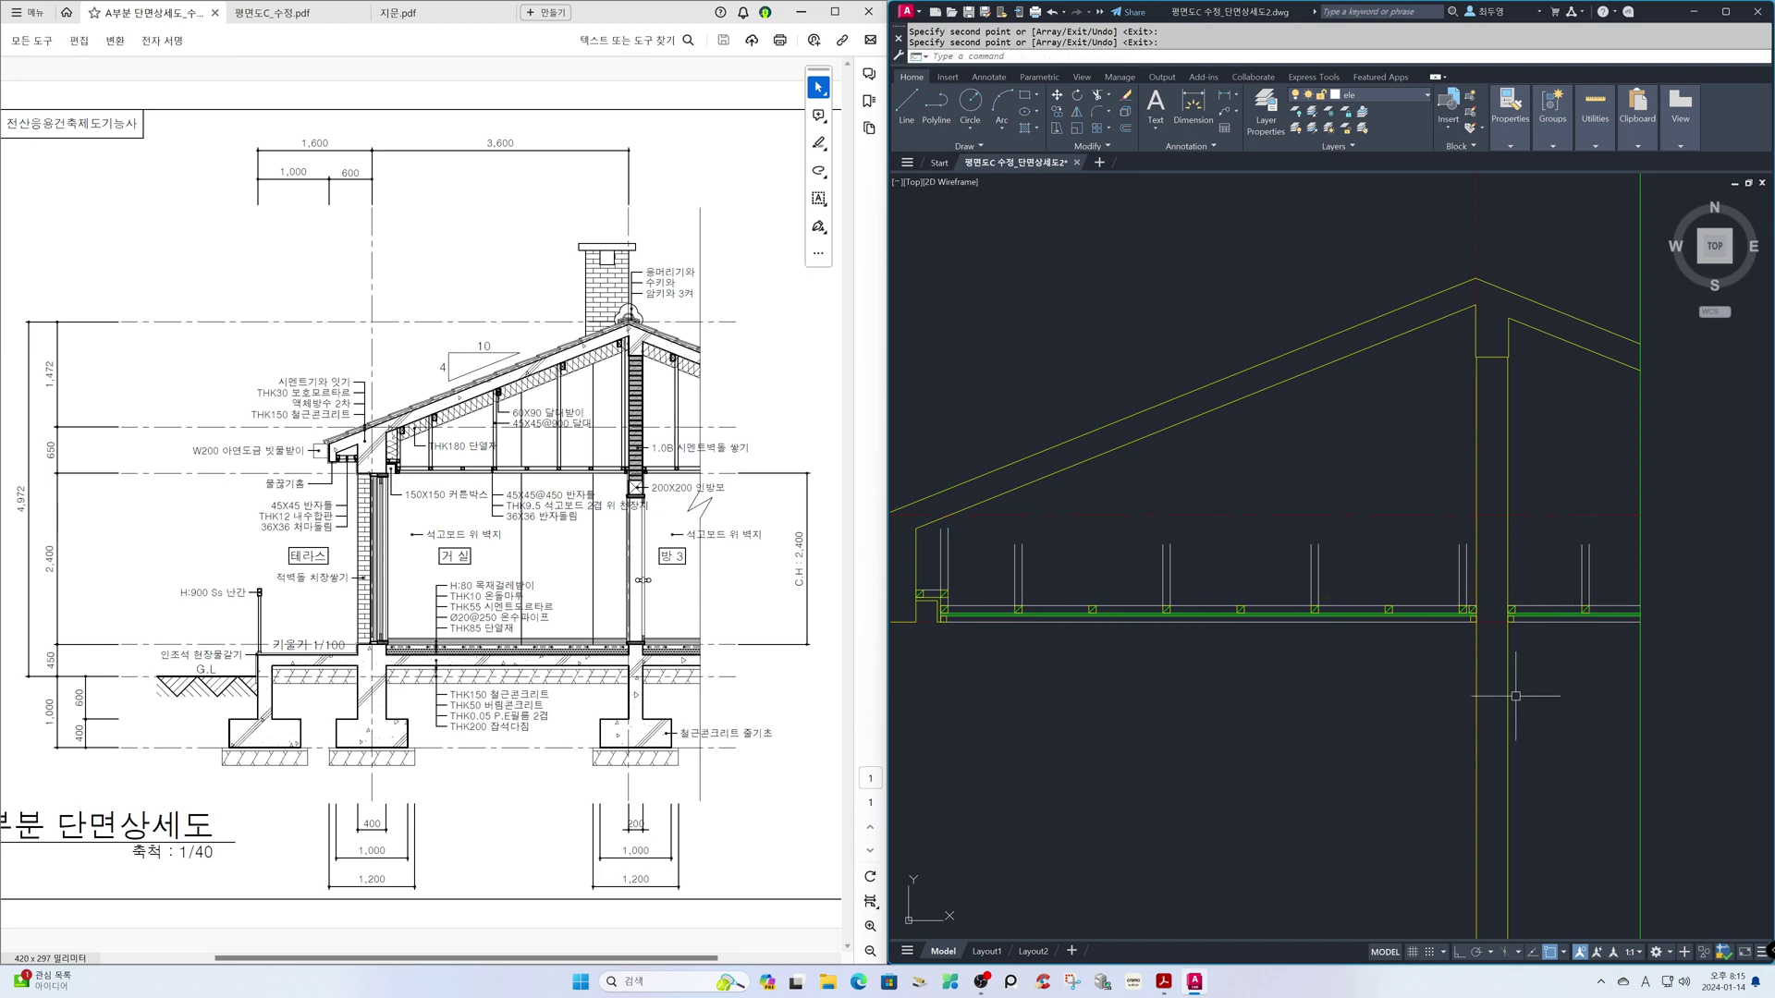
- Freeze the cen layer and extend all the hanger line pairs up to the underside of the sloping roof slab
left_click(1414, 94)
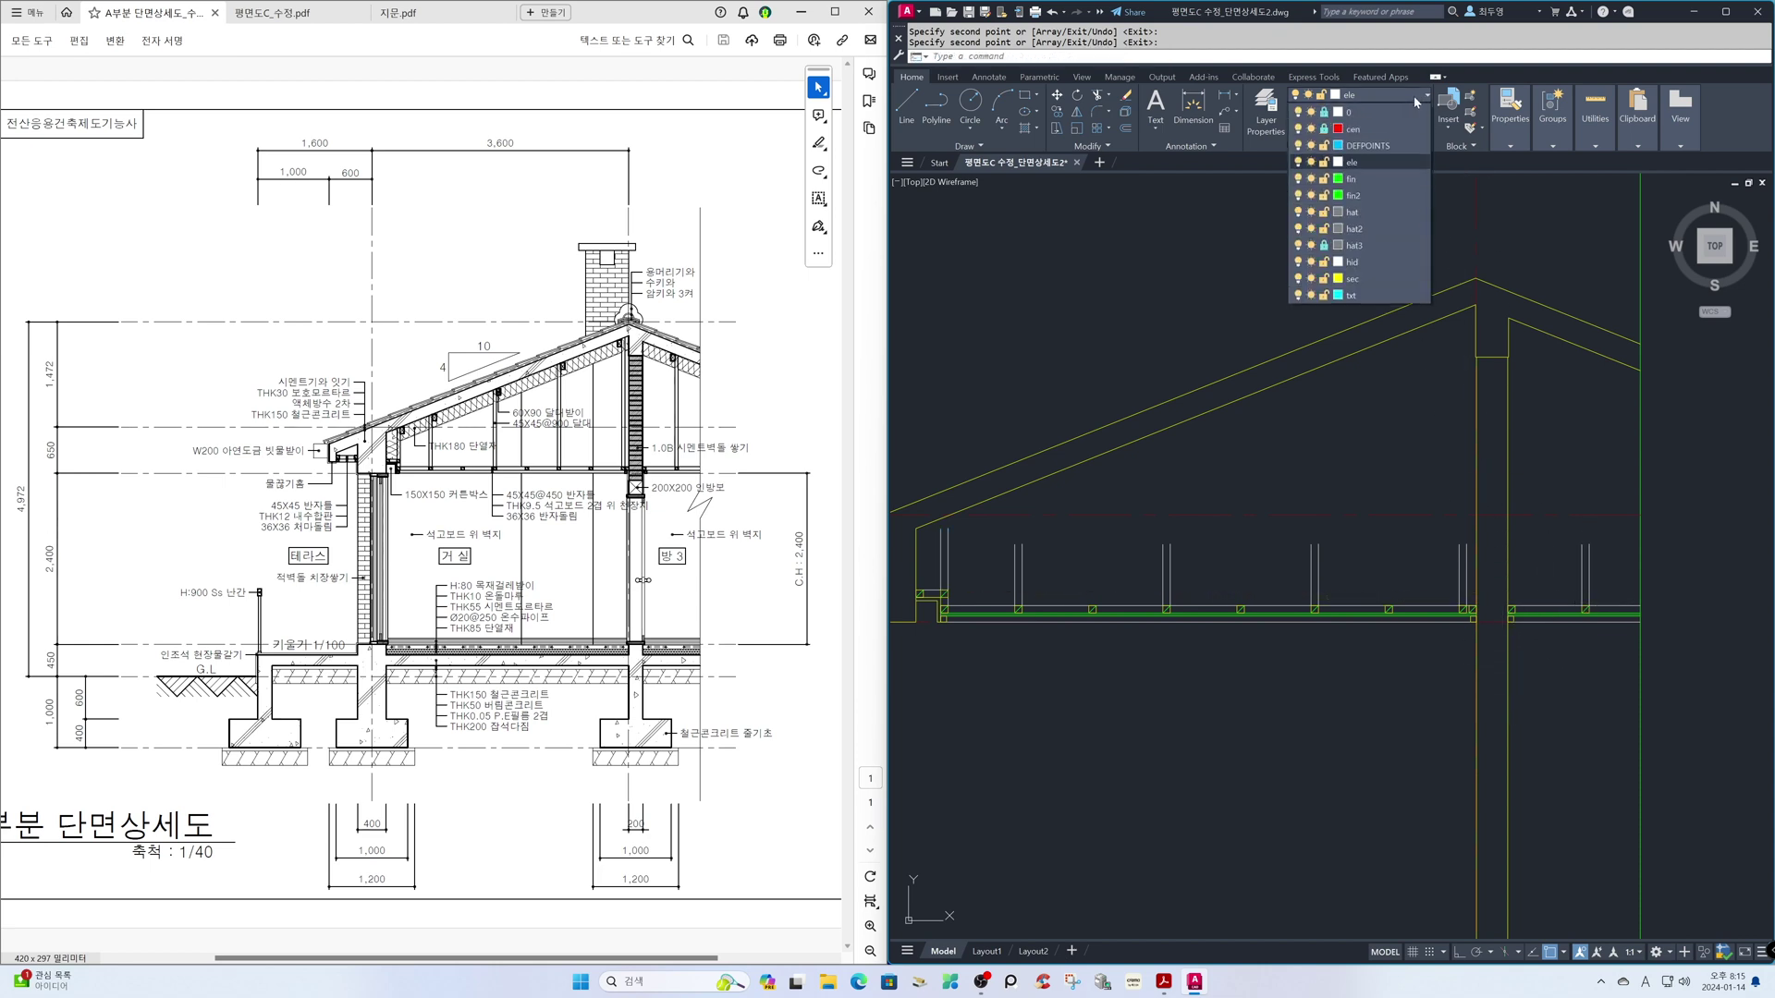
left_click(1312, 130)
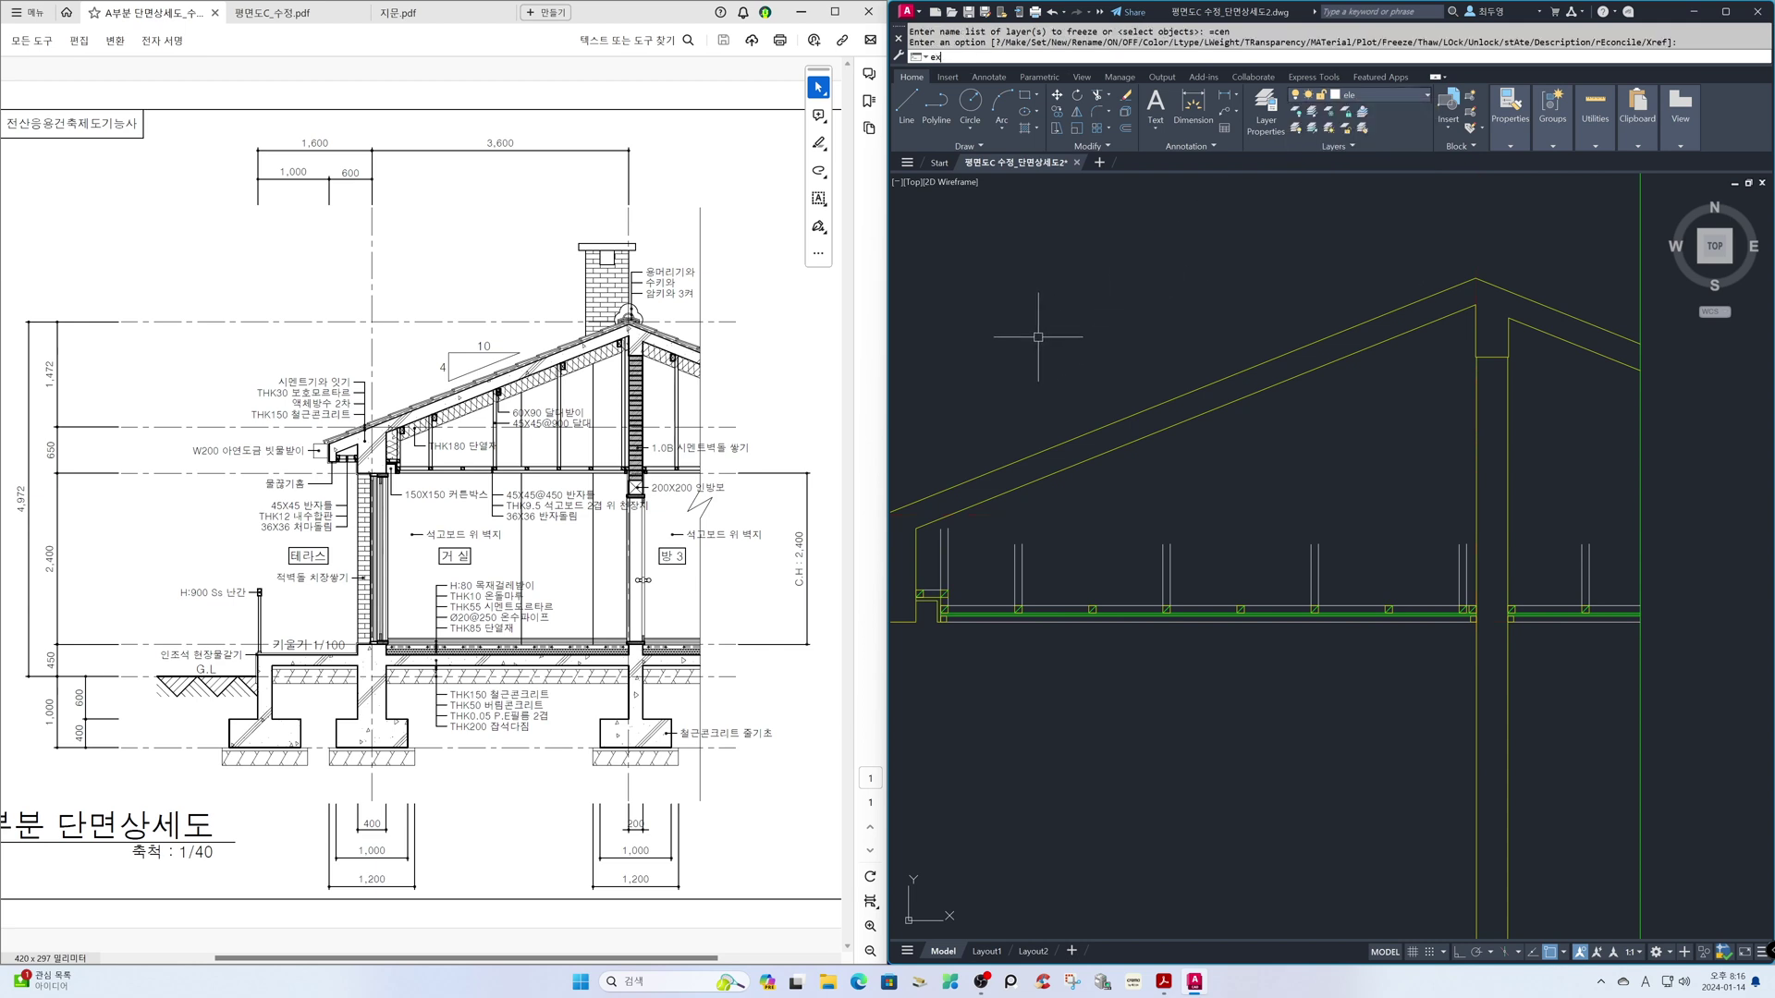
key("Return")
key("Return")
left_click(972, 551)
left_click(936, 536)
mouse_move(978, 535)
left_mouse_down()
mouse_move(1545, 546)
mouse_move(1608, 573)
mouse_move(1599, 554)
left_mouse_up()
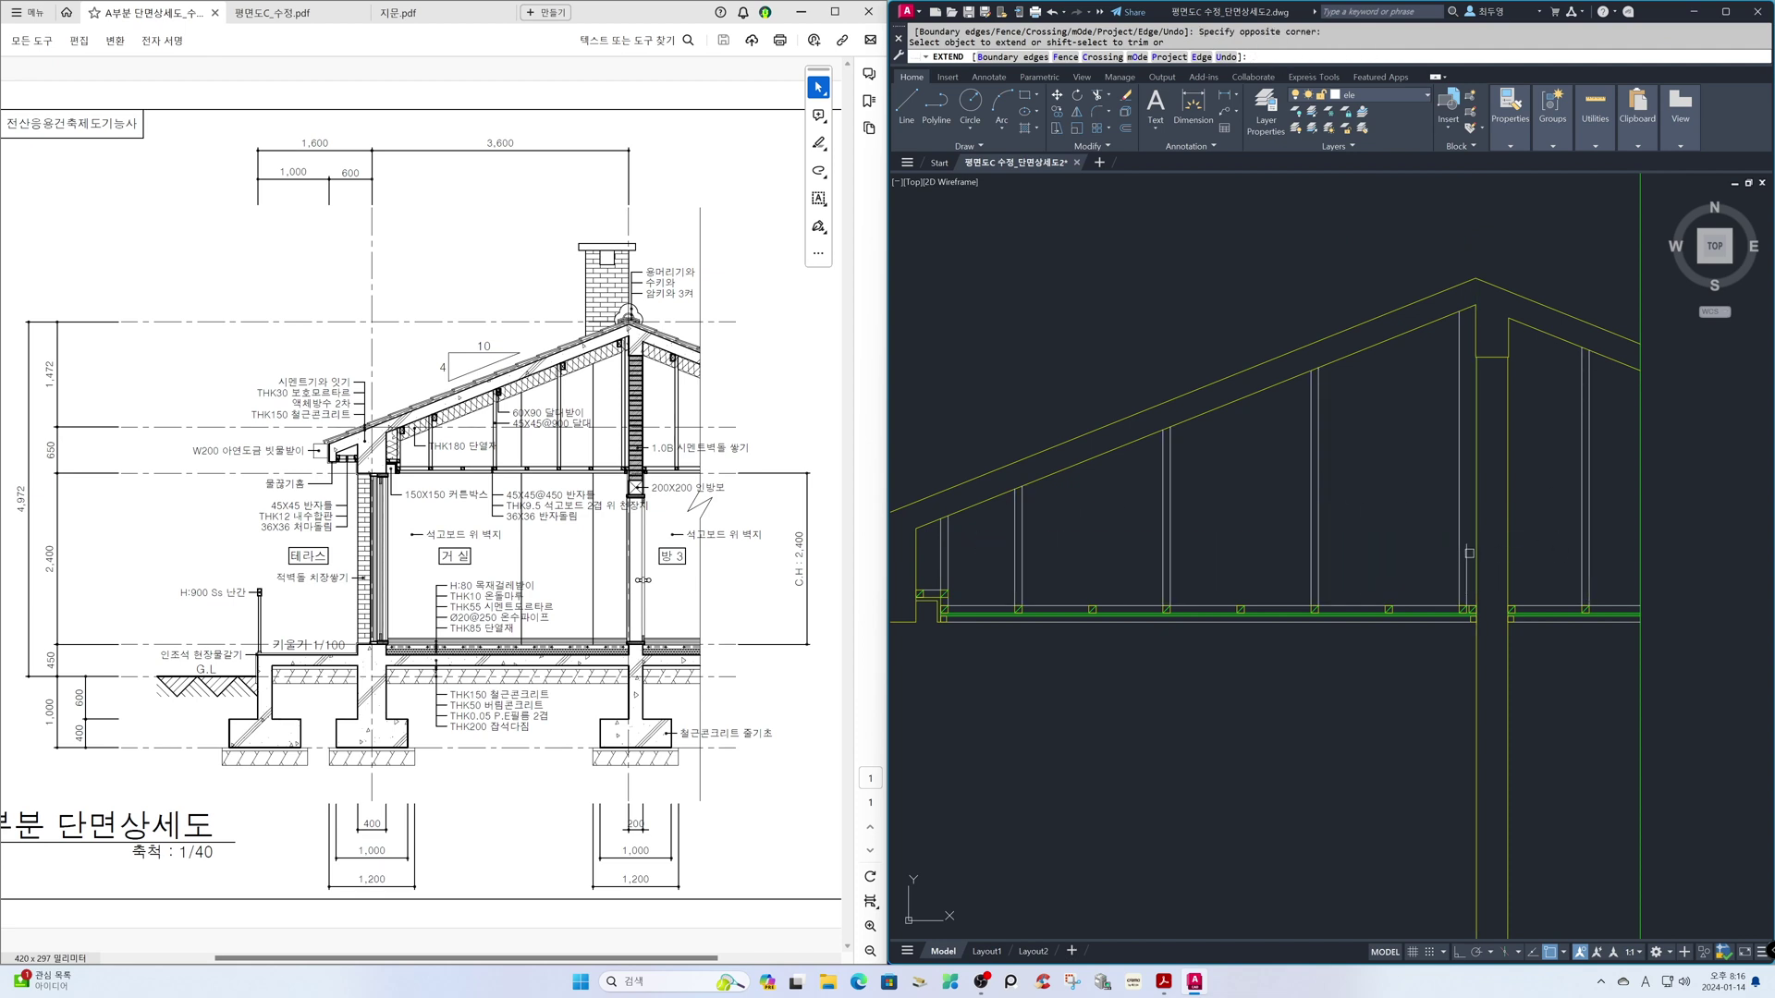
key("Return")
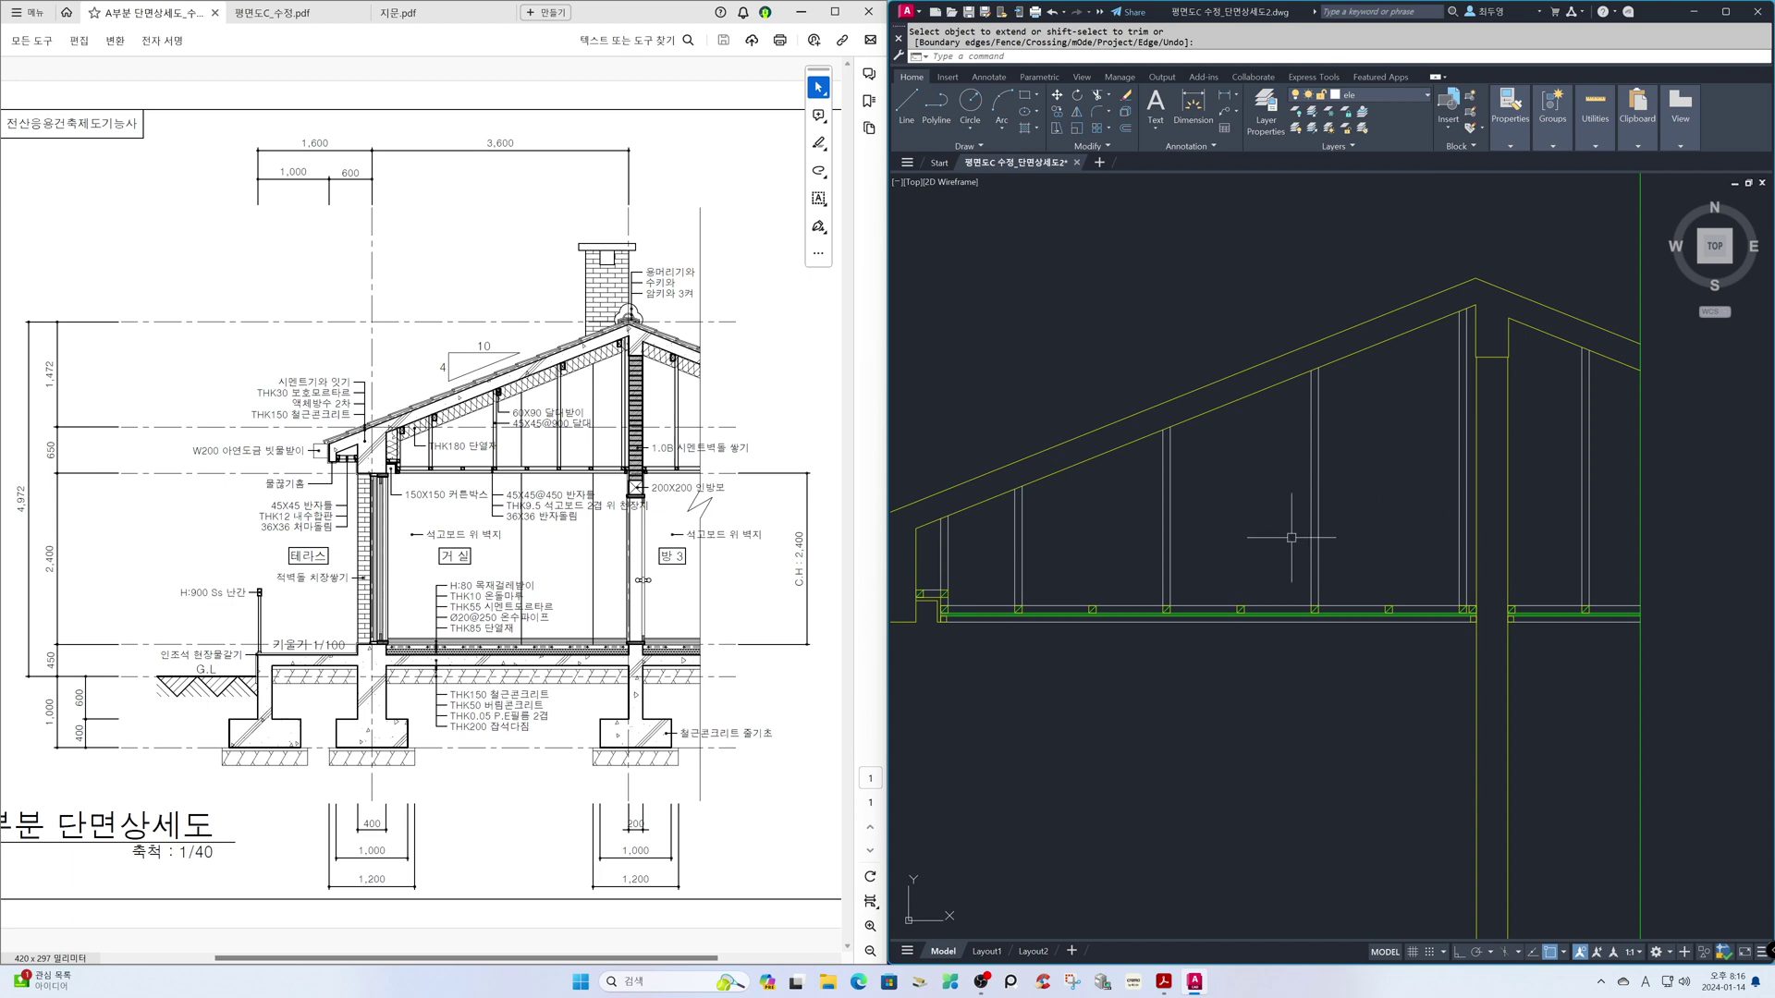
- Draw a rectangle 60 long and 90 wide in the open space between the first two hangers below the roof
type("z")
key("Return")
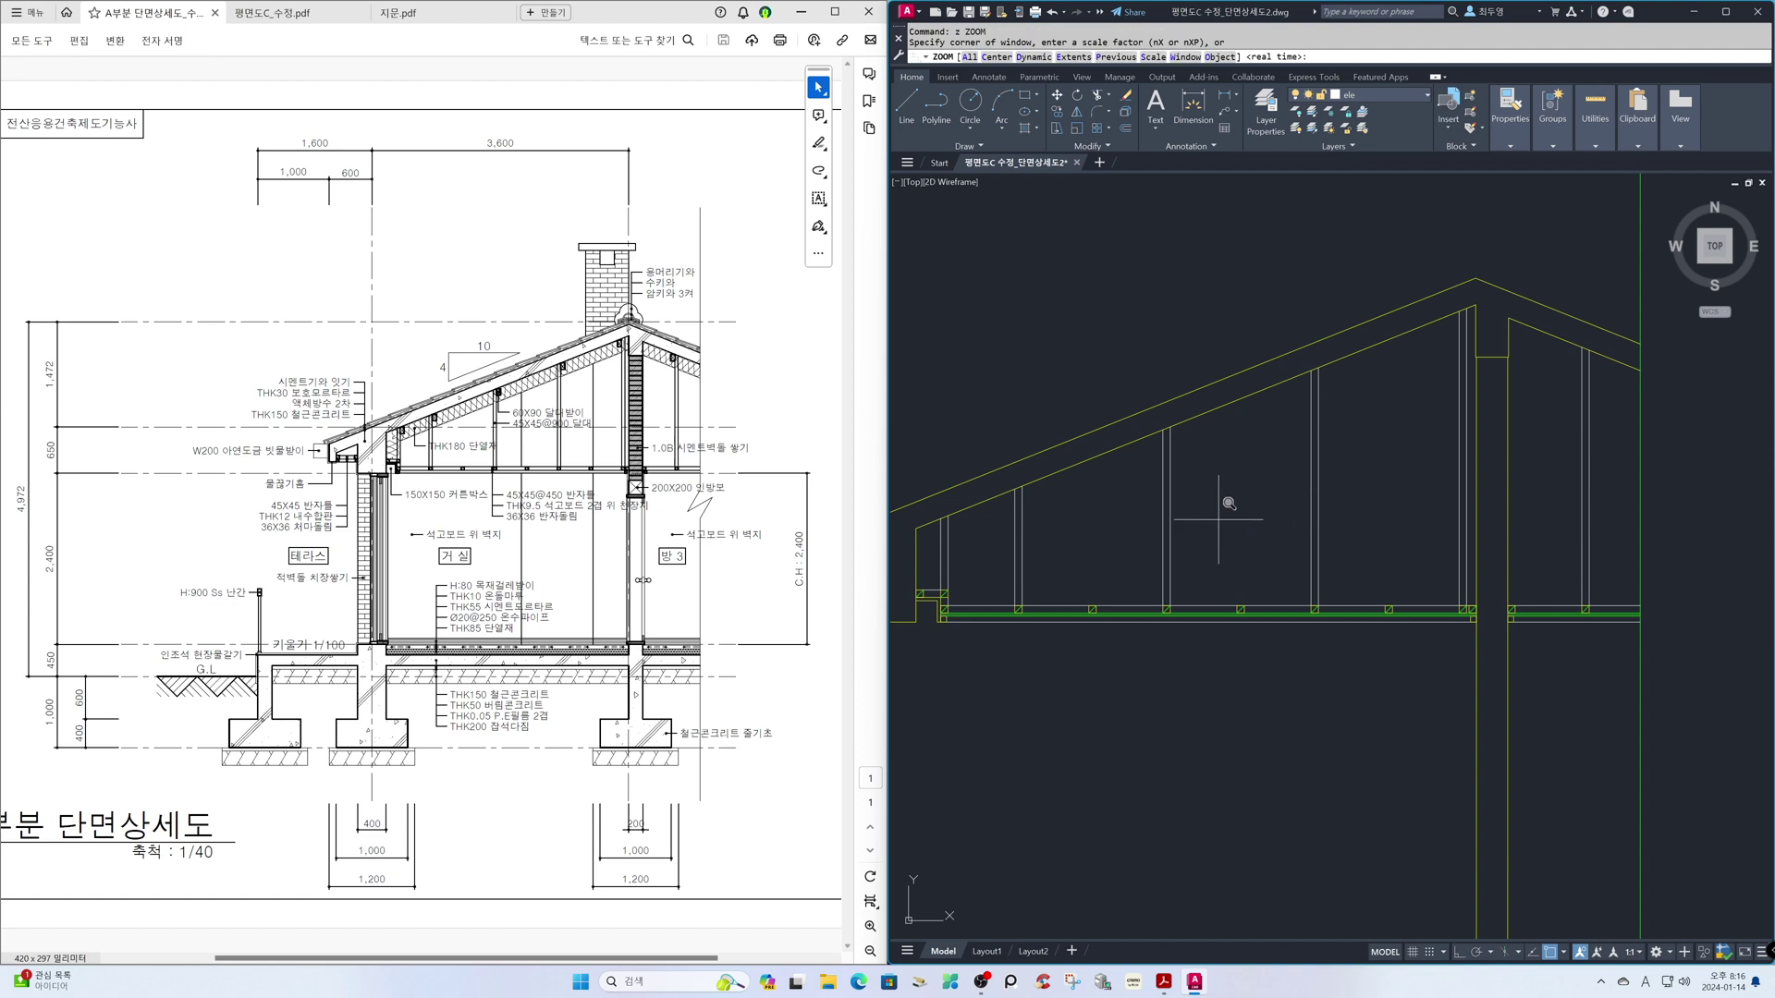
left_click(915, 420)
left_click(1159, 691)
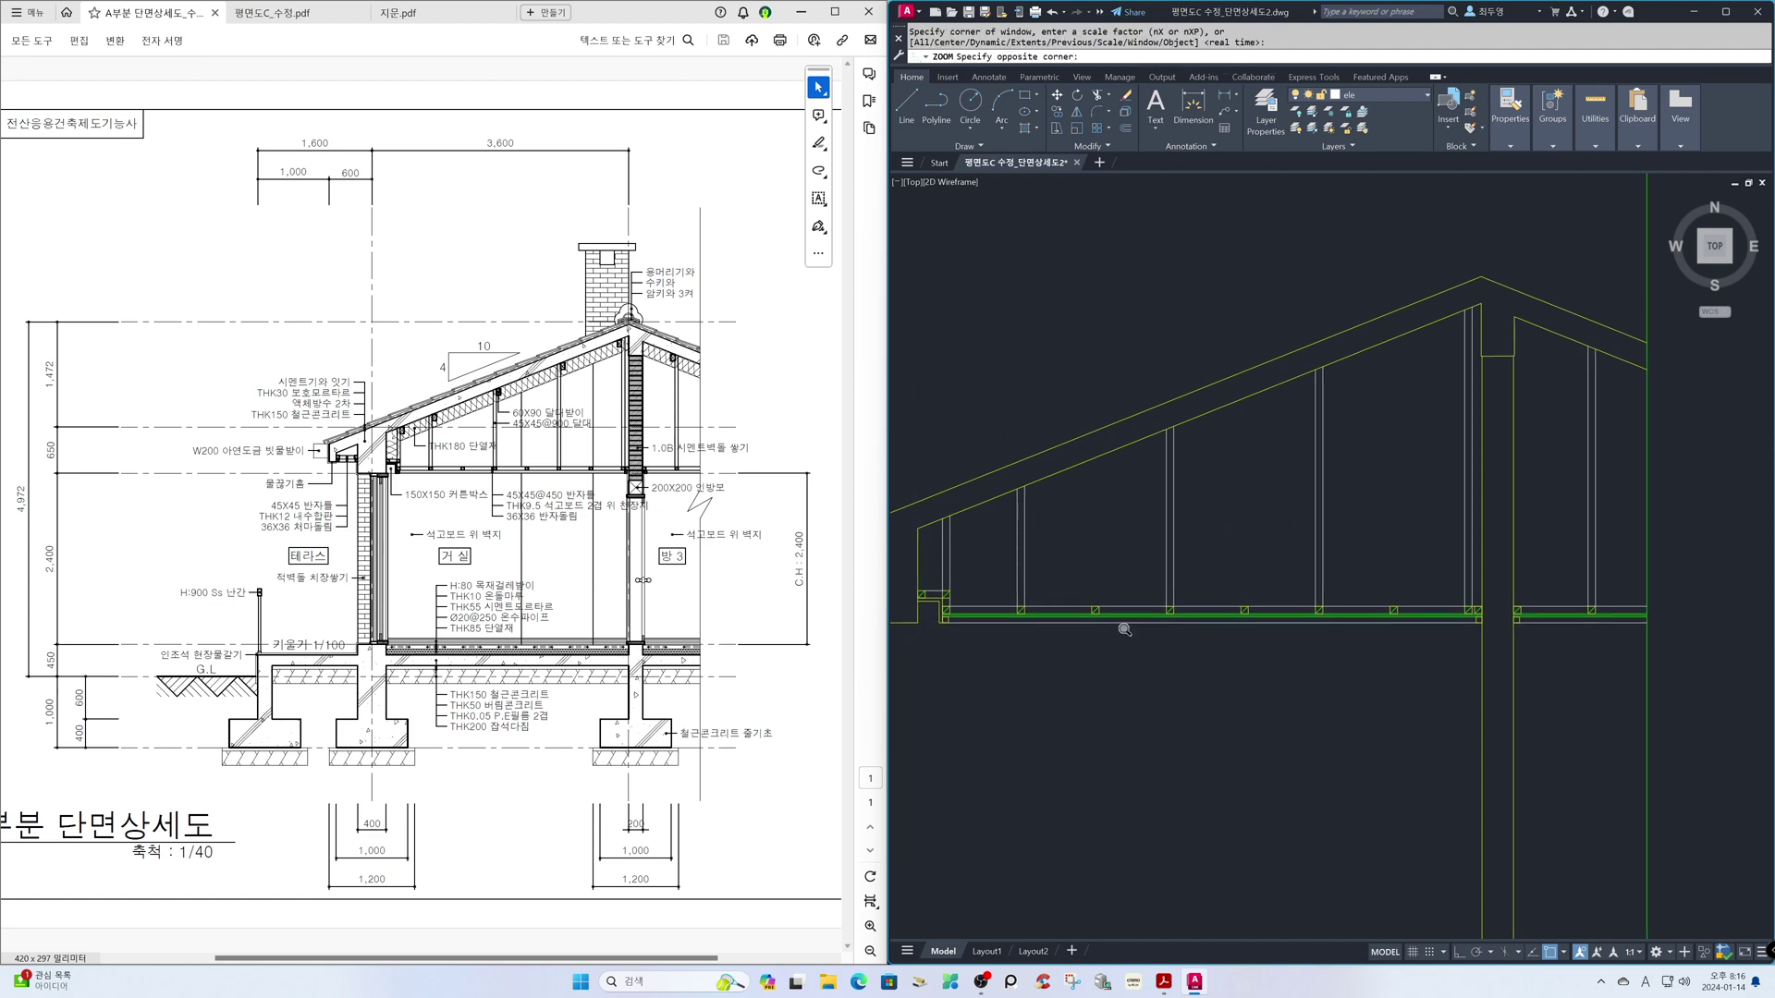
type("rec")
key("Return")
left_click(1163, 583)
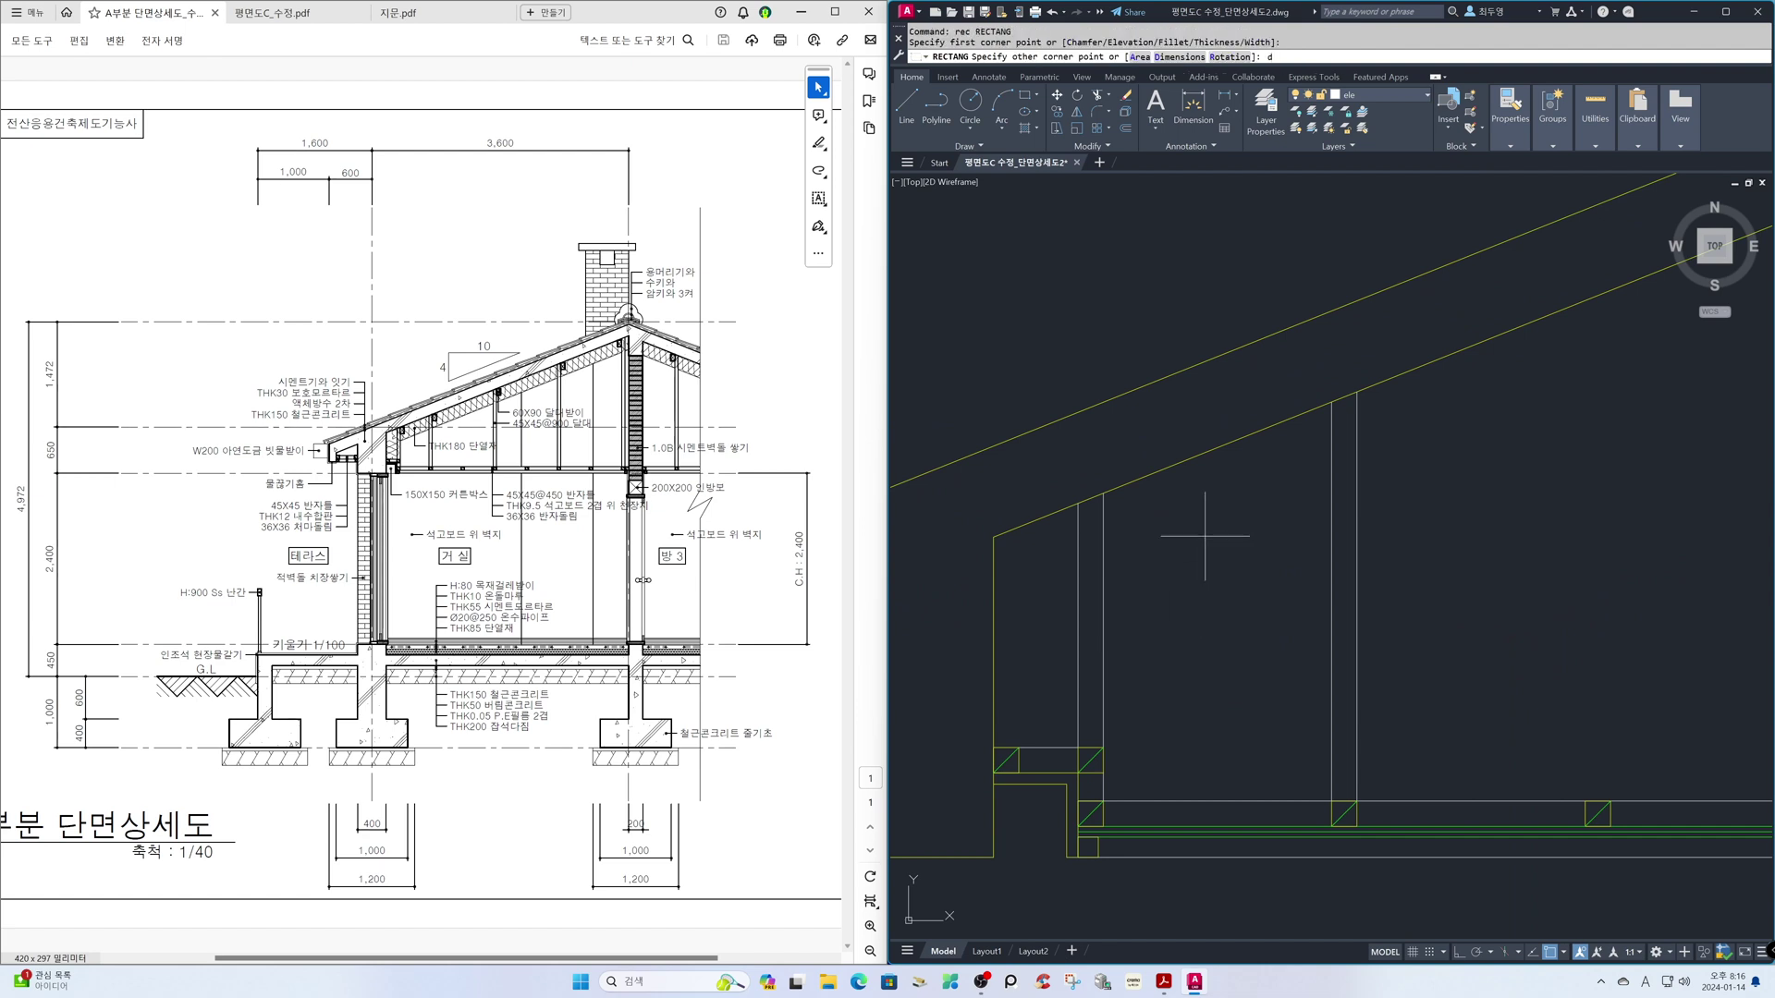
key("Return")
type("60")
key("Return")
type("90")
key("Return")
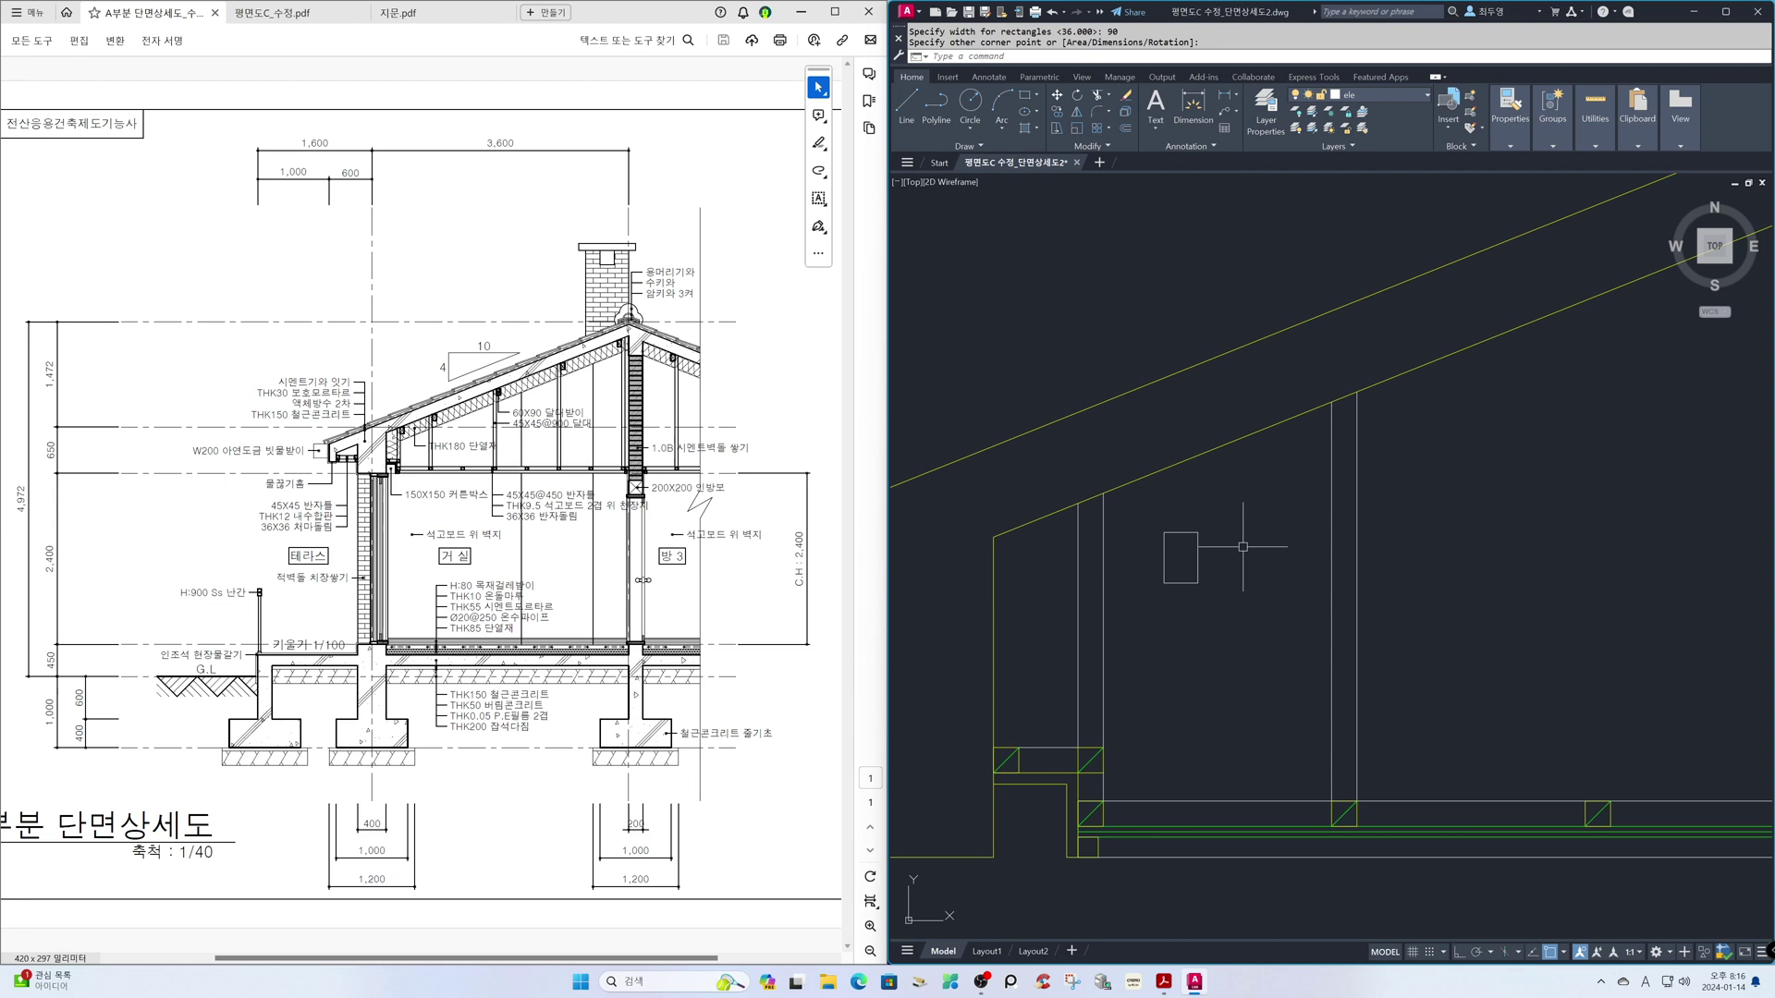
left_click(1243, 546)
- Draw a diagonal line inside the 60 by 90 rectangle from its top-right corner to its bottom-left corner
key("F8")
type("l")
key("Return")
left_click(1198, 546)
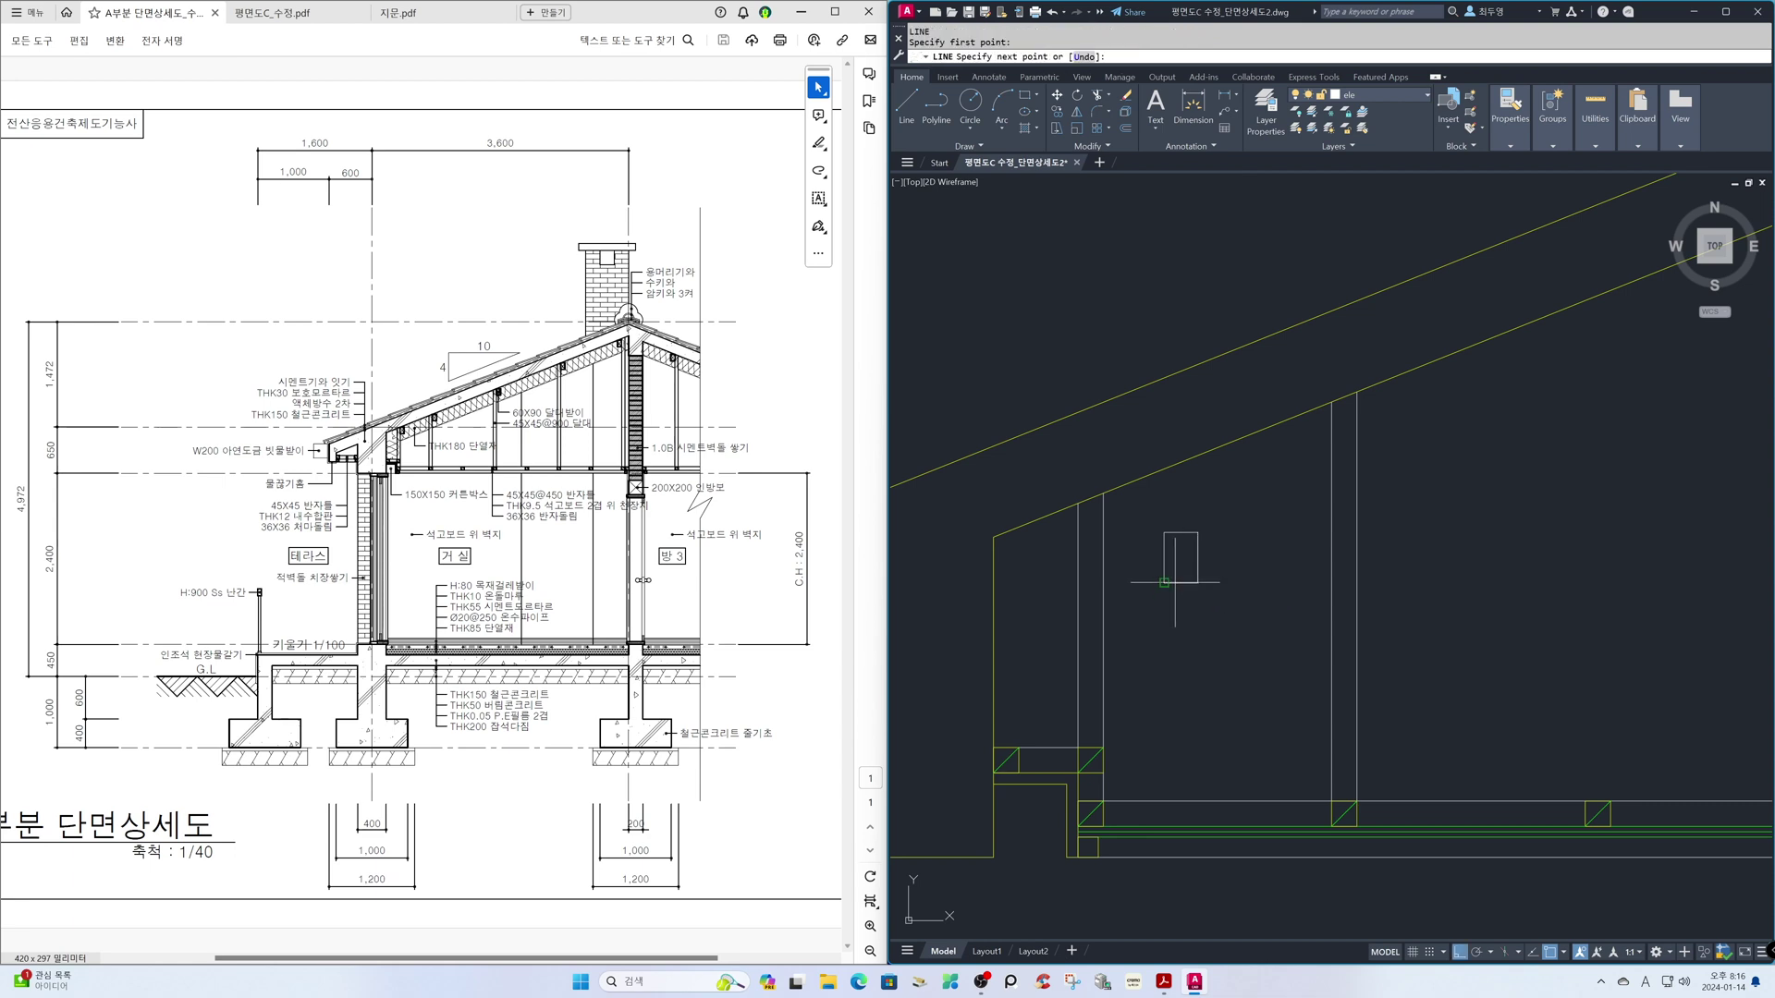
left_click(1165, 583)
key("Return")
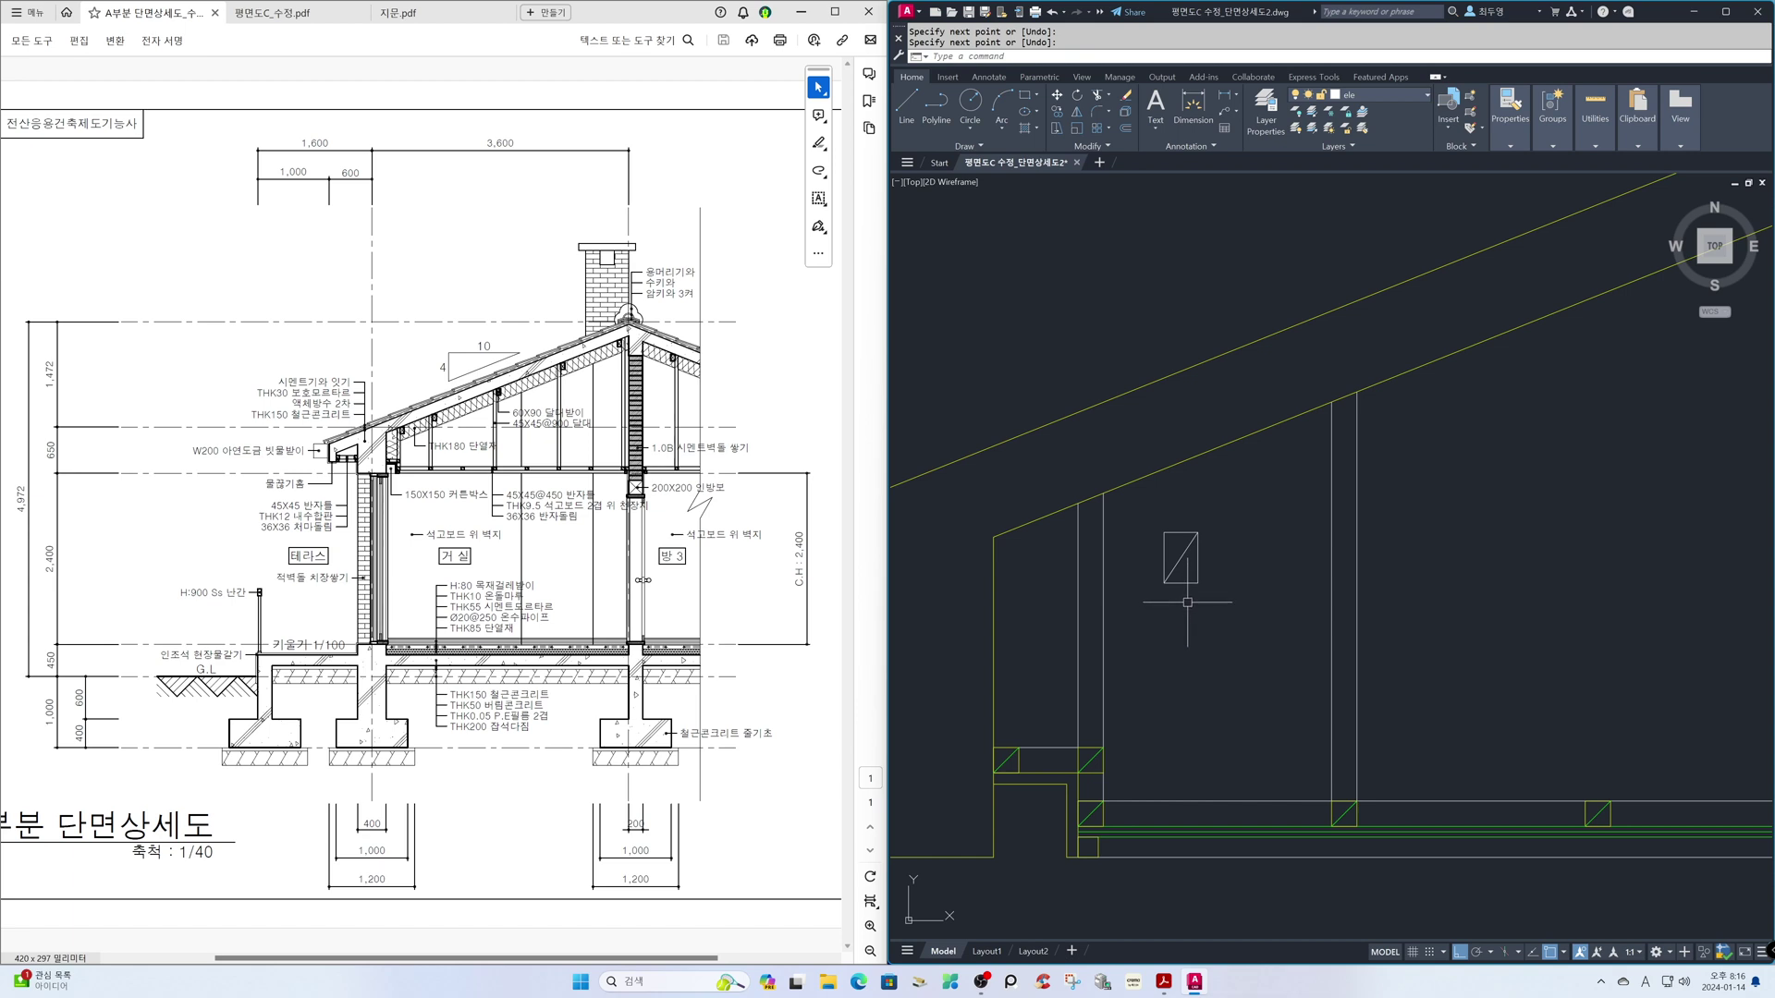
- Assign the hanger support rectangle to the sec layer and its diagonal to the green fin layer
left_click(1188, 585)
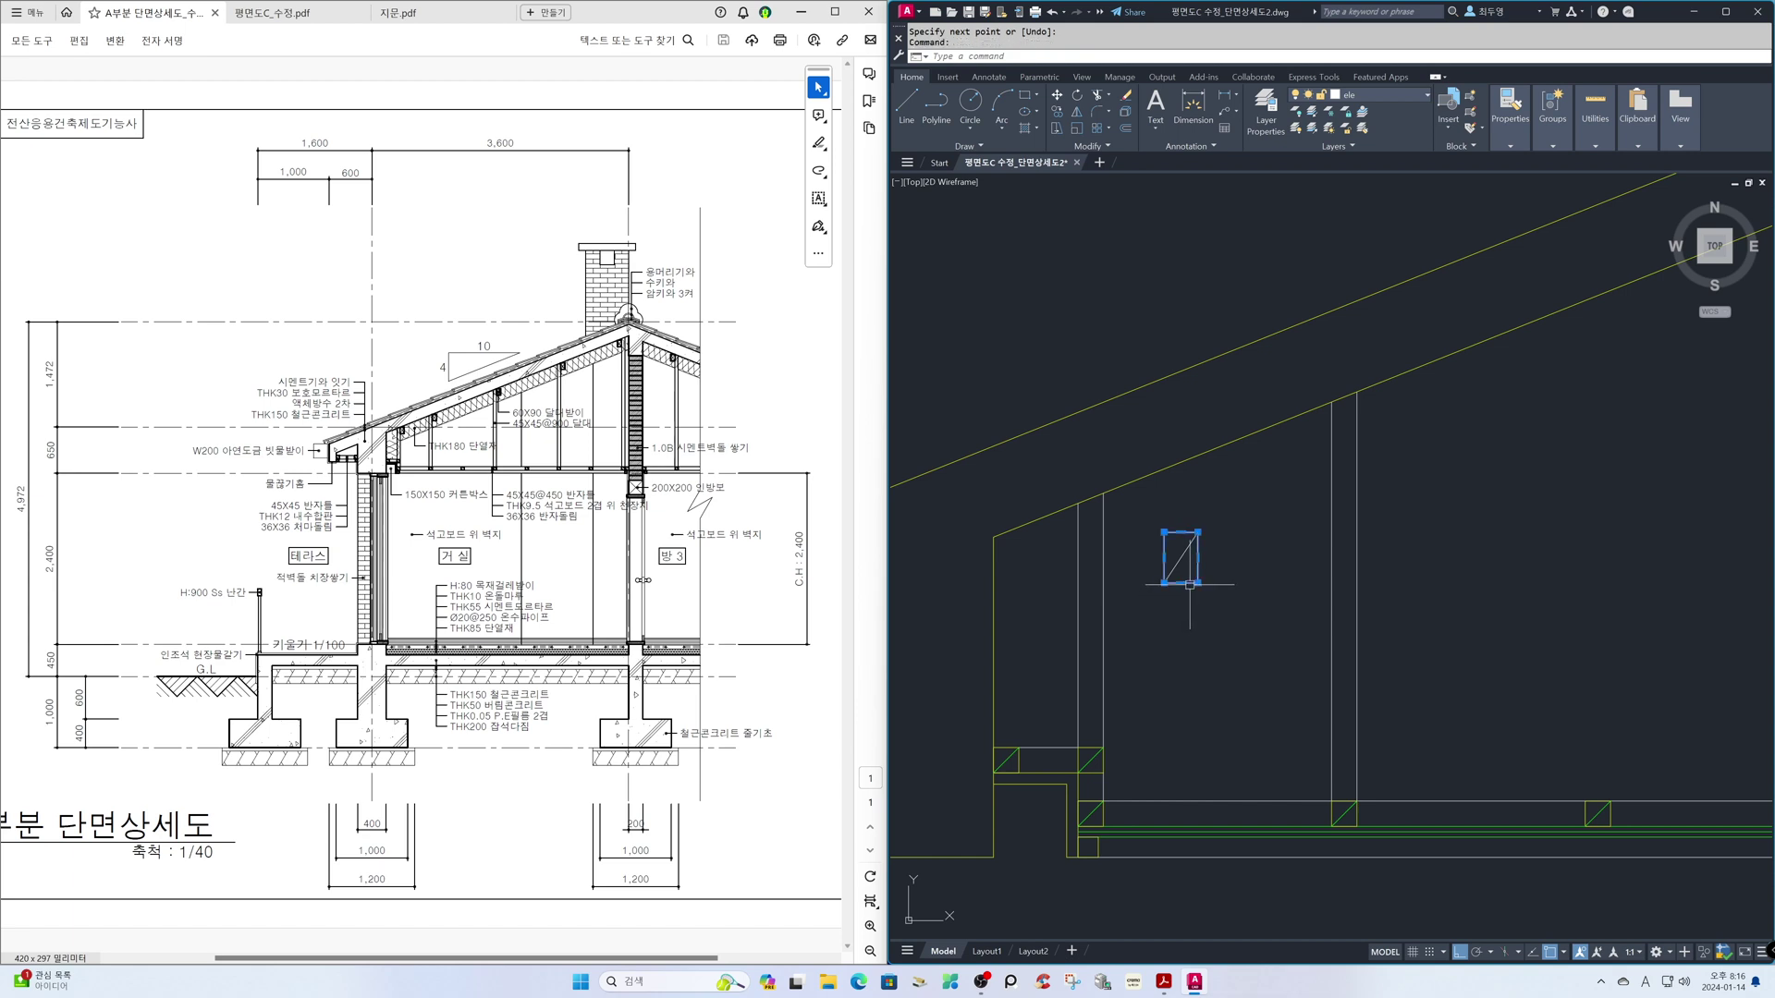
left_click(1390, 97)
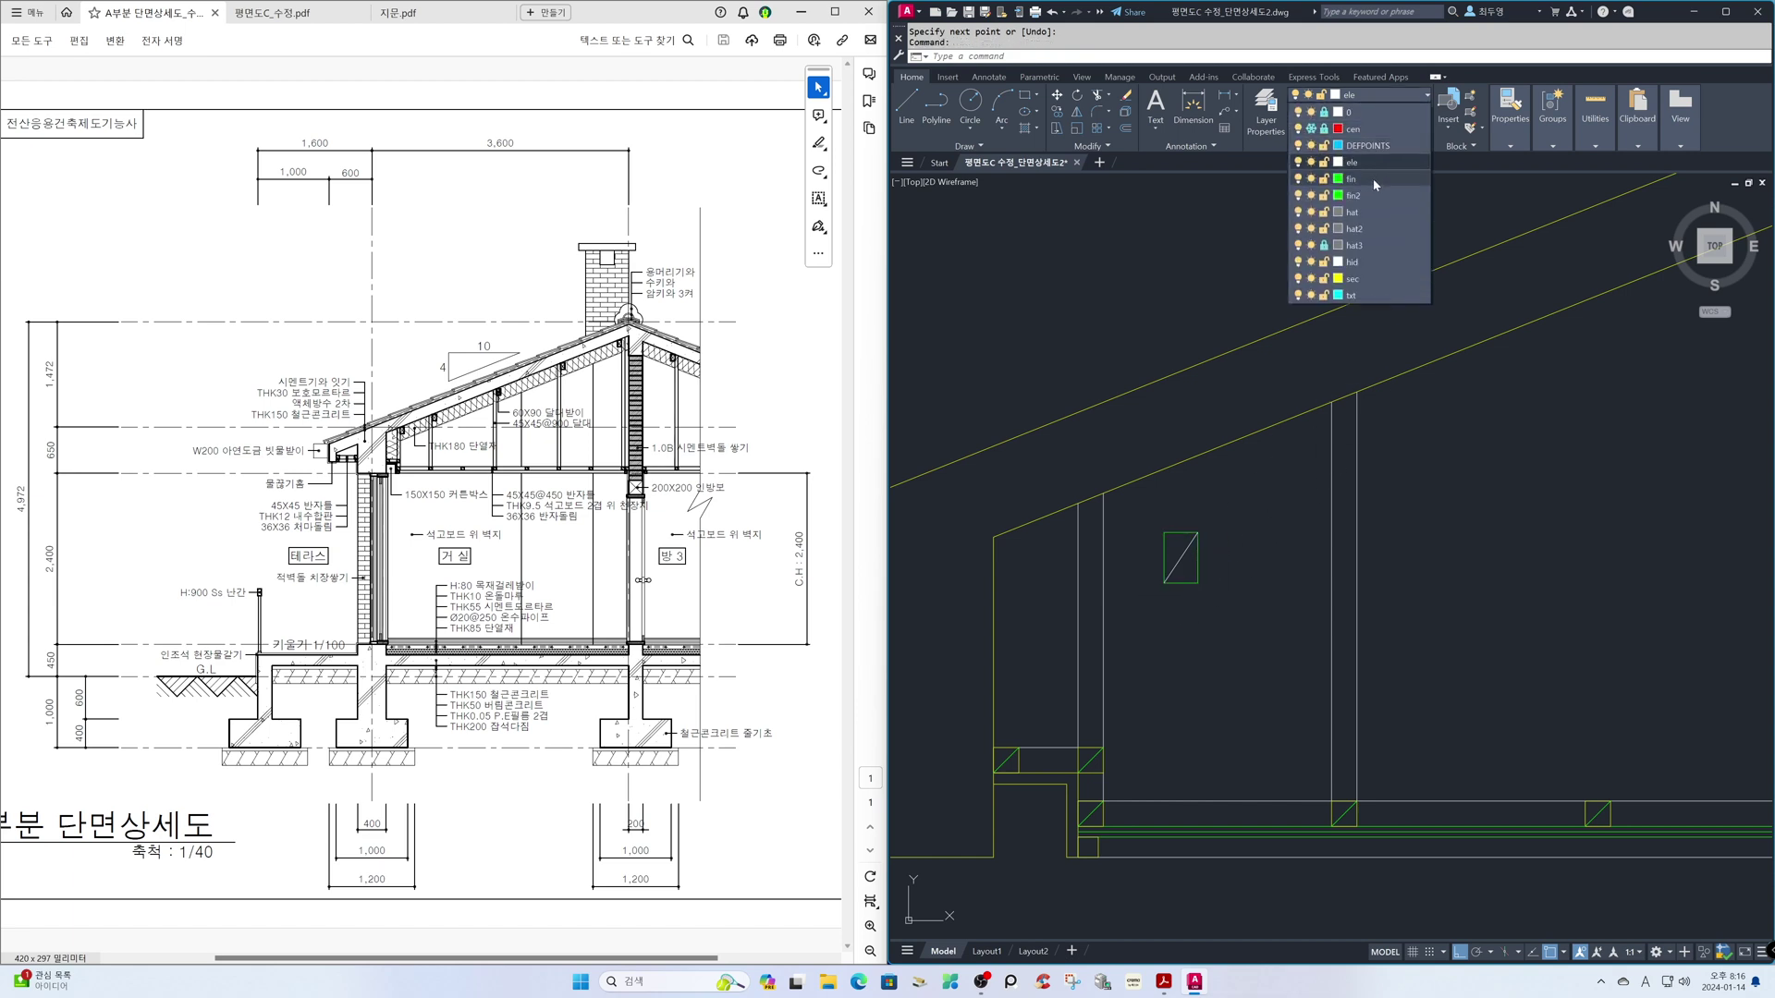
left_click(1352, 278)
key("Escape")
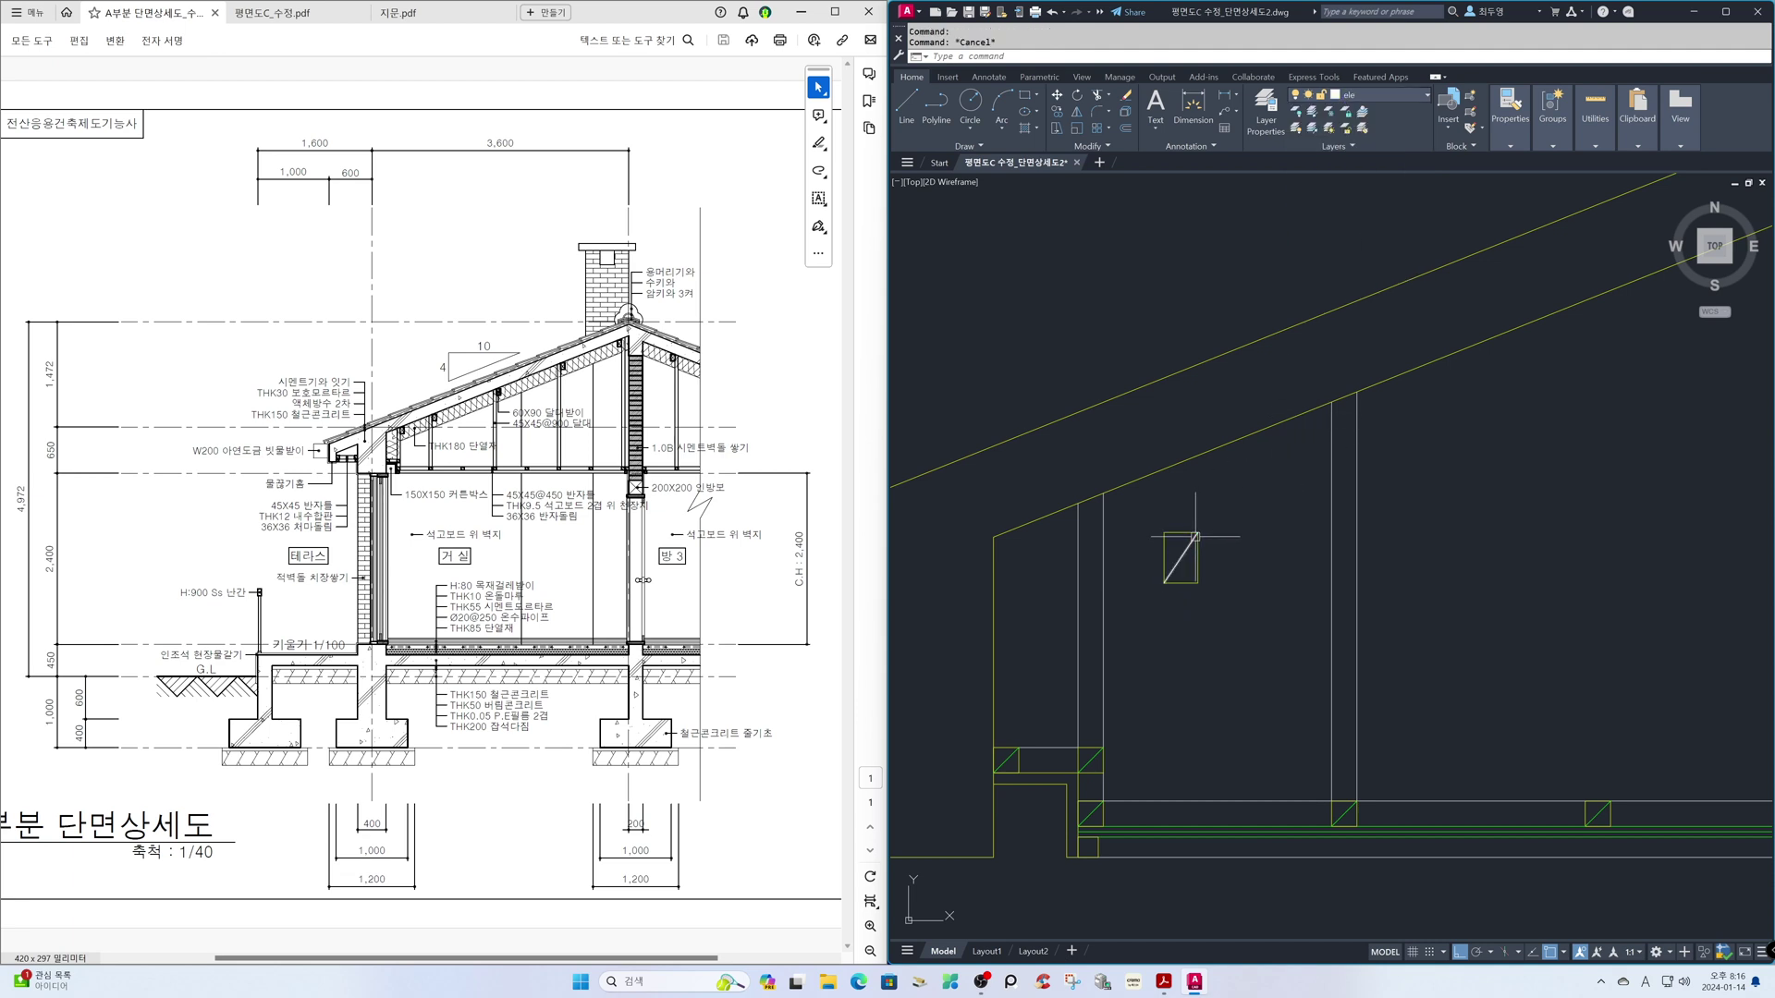
left_click(1180, 558)
left_click(1392, 97)
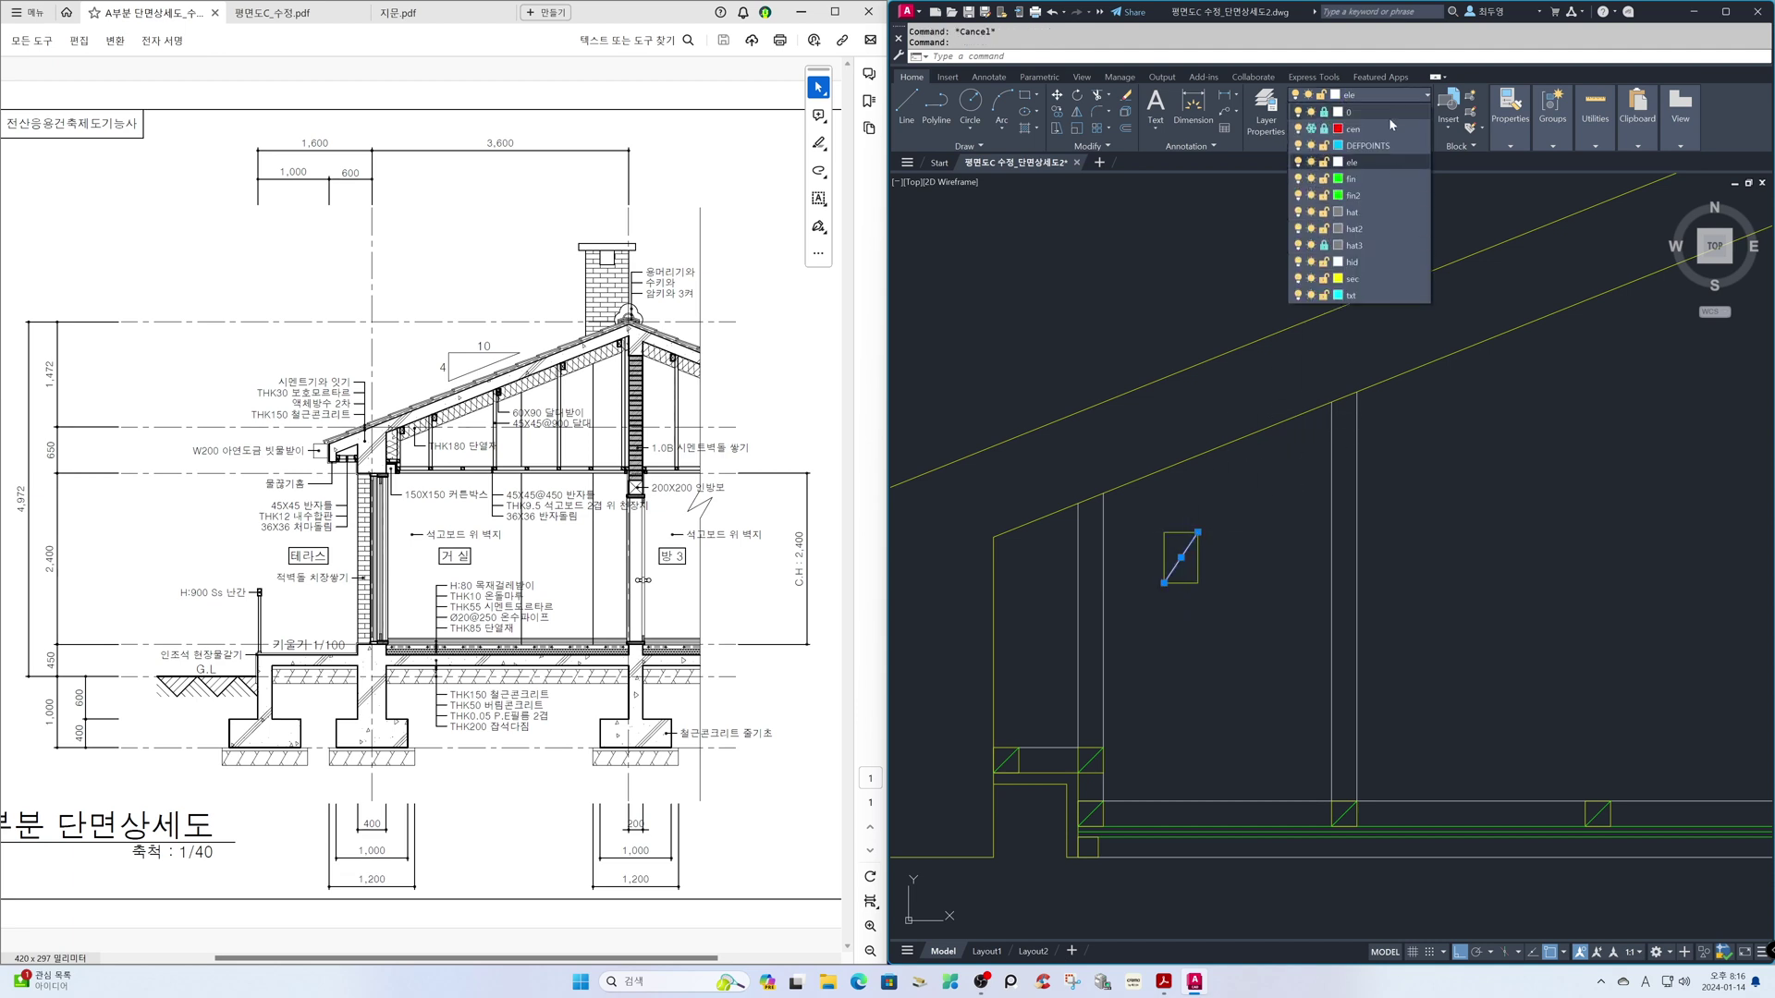
key("Escape")
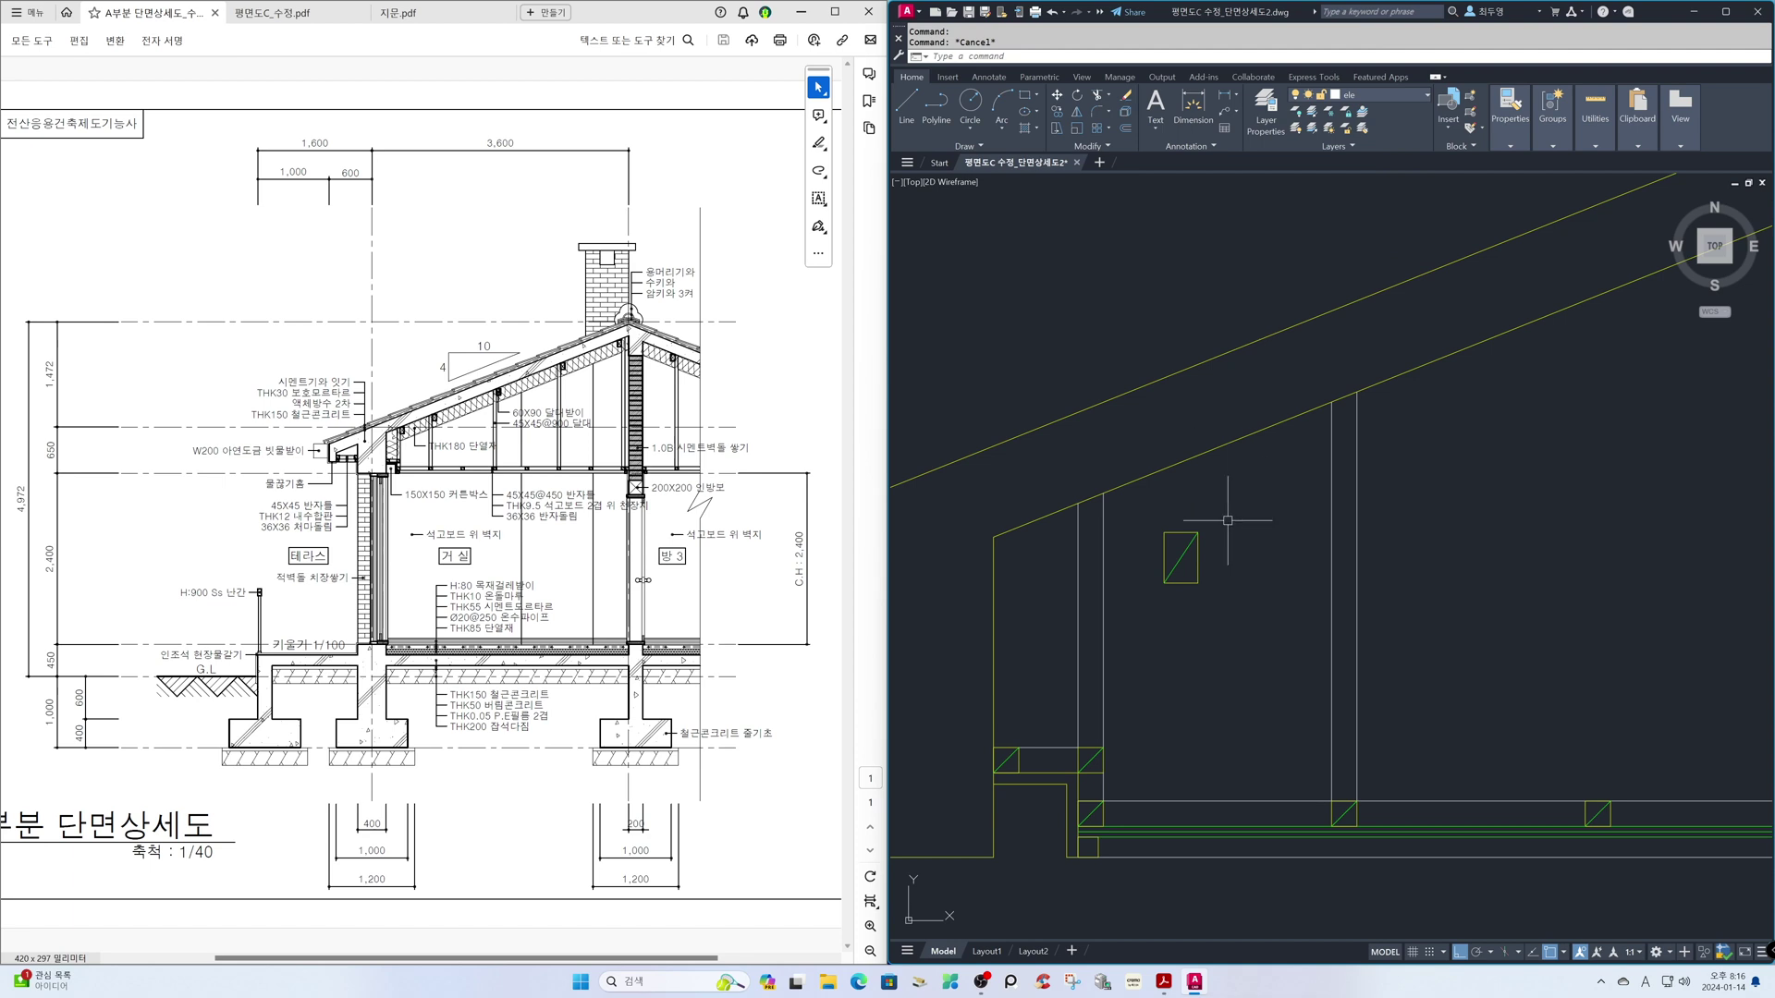
- Move the hanger support by its top-left corner to where the first hanger's right line meets the roof underside
type("m")
key("Return")
left_click(1231, 588)
left_click(1153, 523)
key("Return")
left_click(1164, 532)
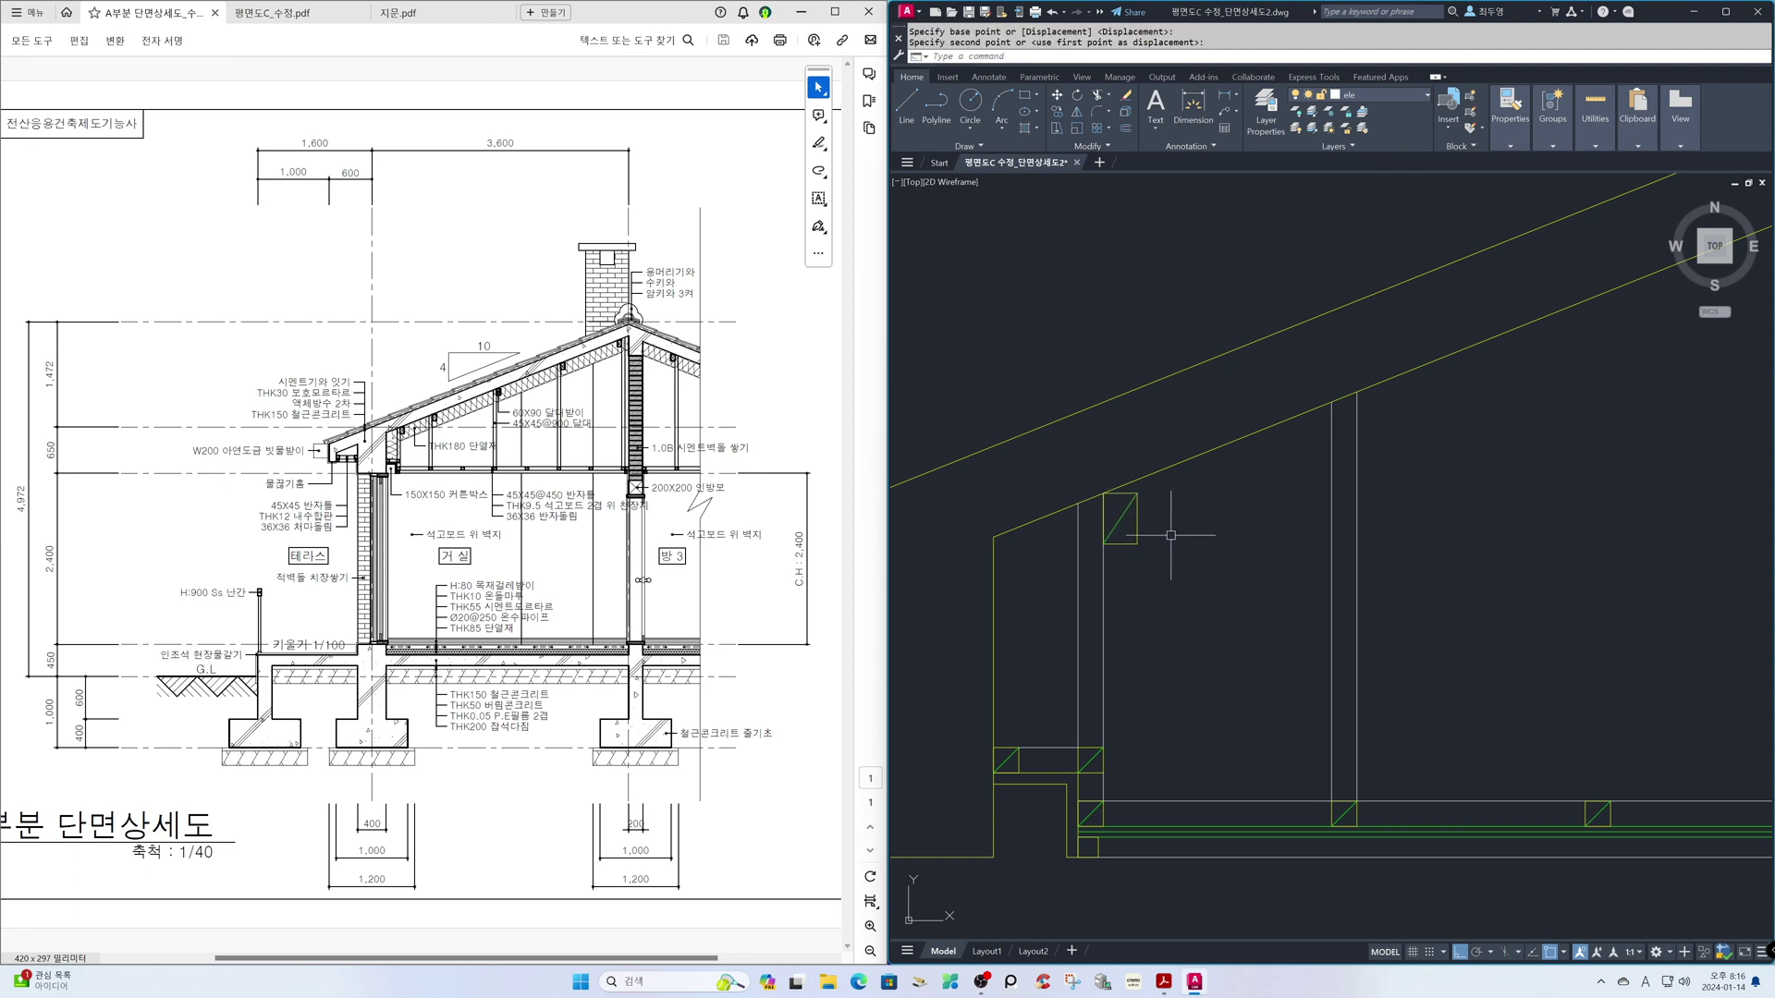
- Copy the hanger support by its top-left corner to the roof ends of the second, third and fourth hangers
key("Escape")
type("z")
key("Return")
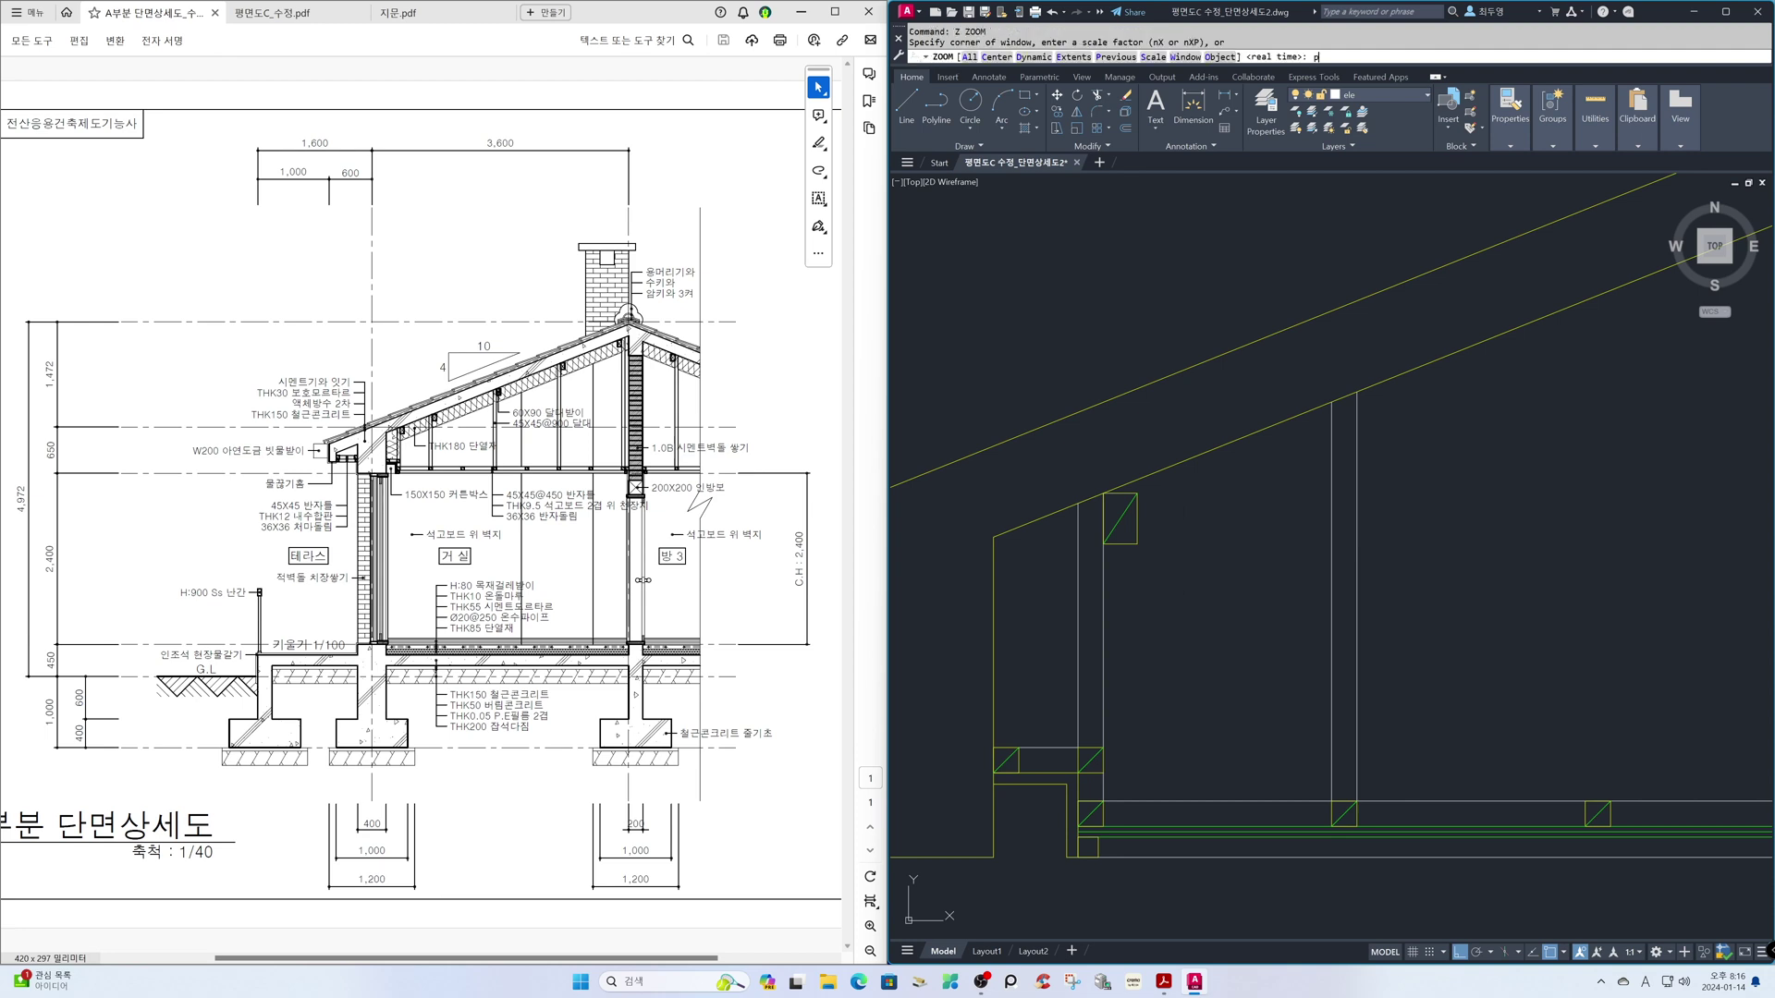
type("p")
key("Return")
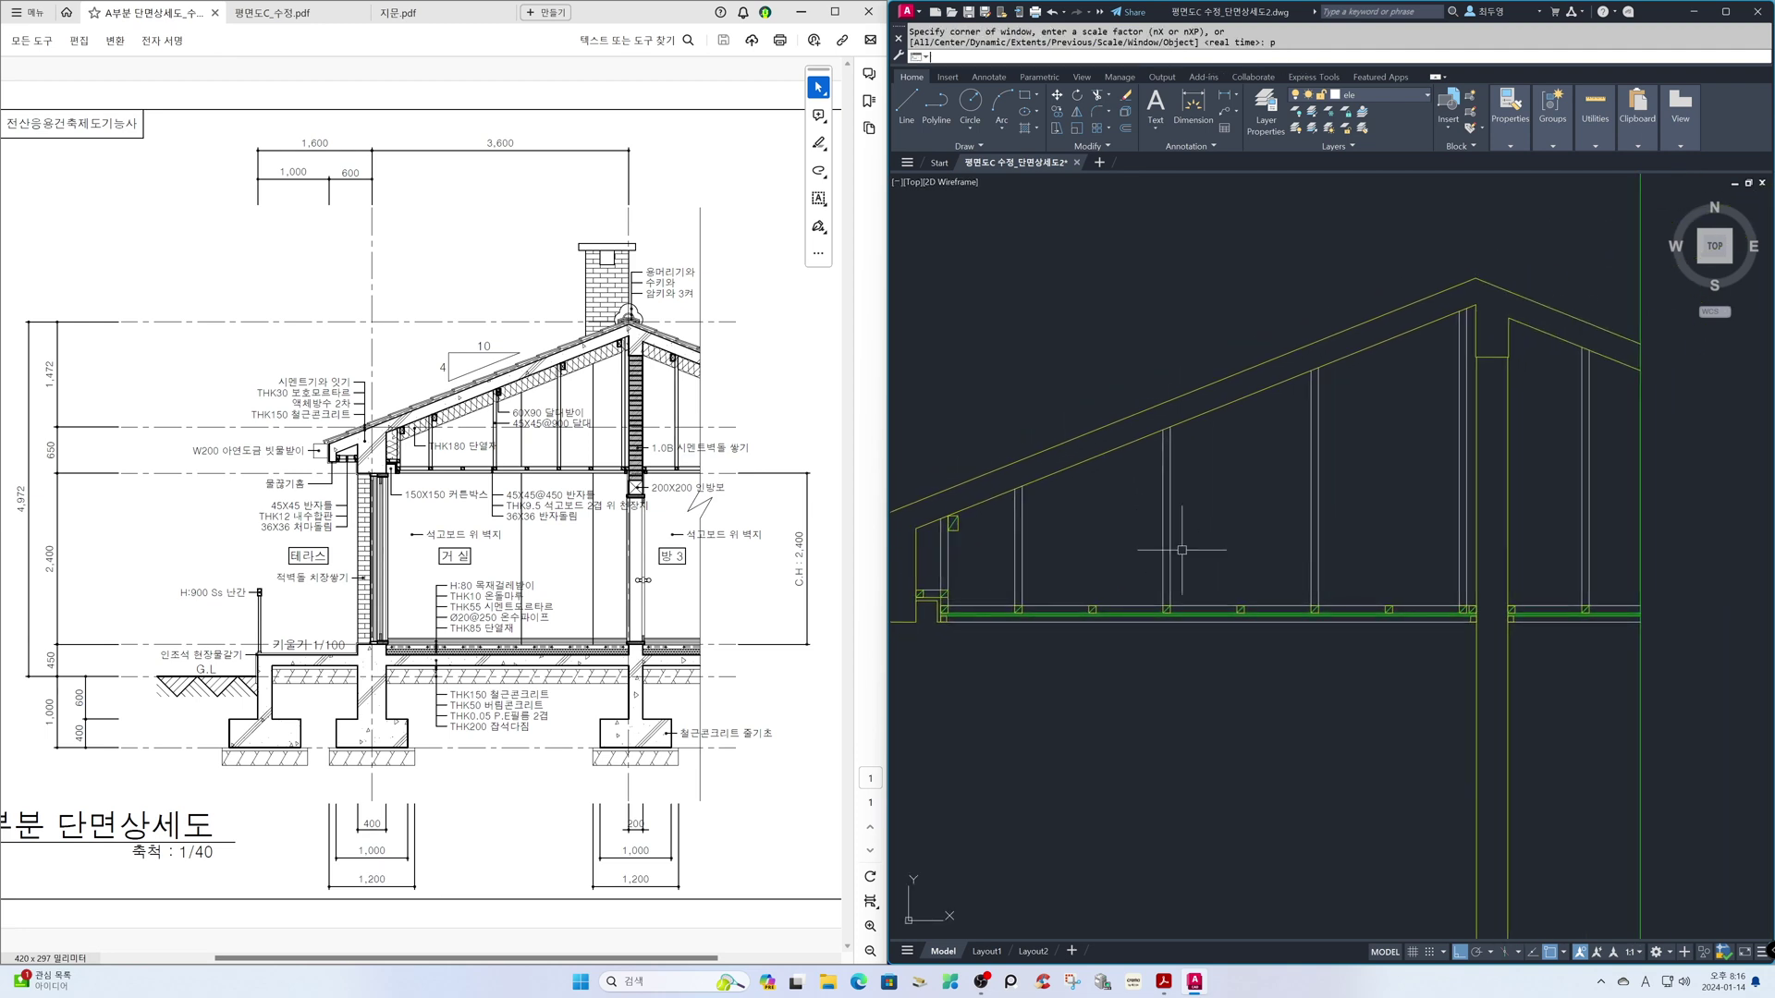
type("Cp")
key("Return")
left_click(934, 471)
left_click(982, 580)
key("Return")
key("F8")
left_click(950, 517)
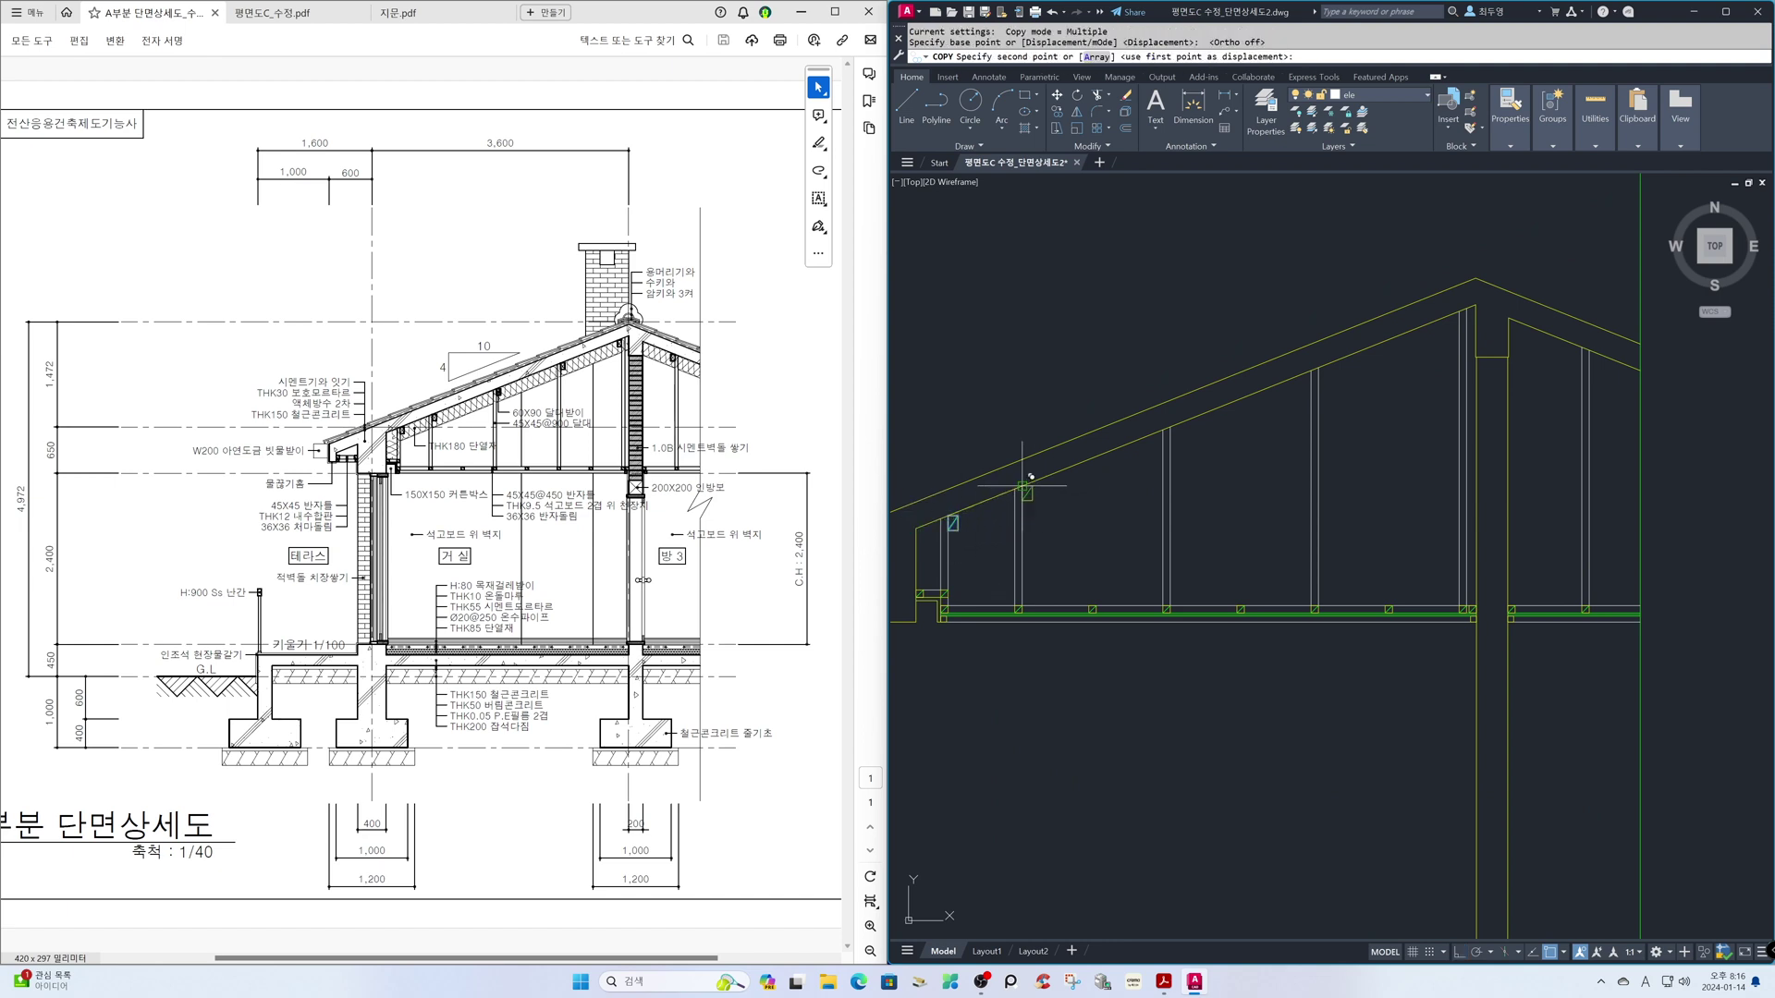
left_click(1029, 477)
left_click(1178, 416)
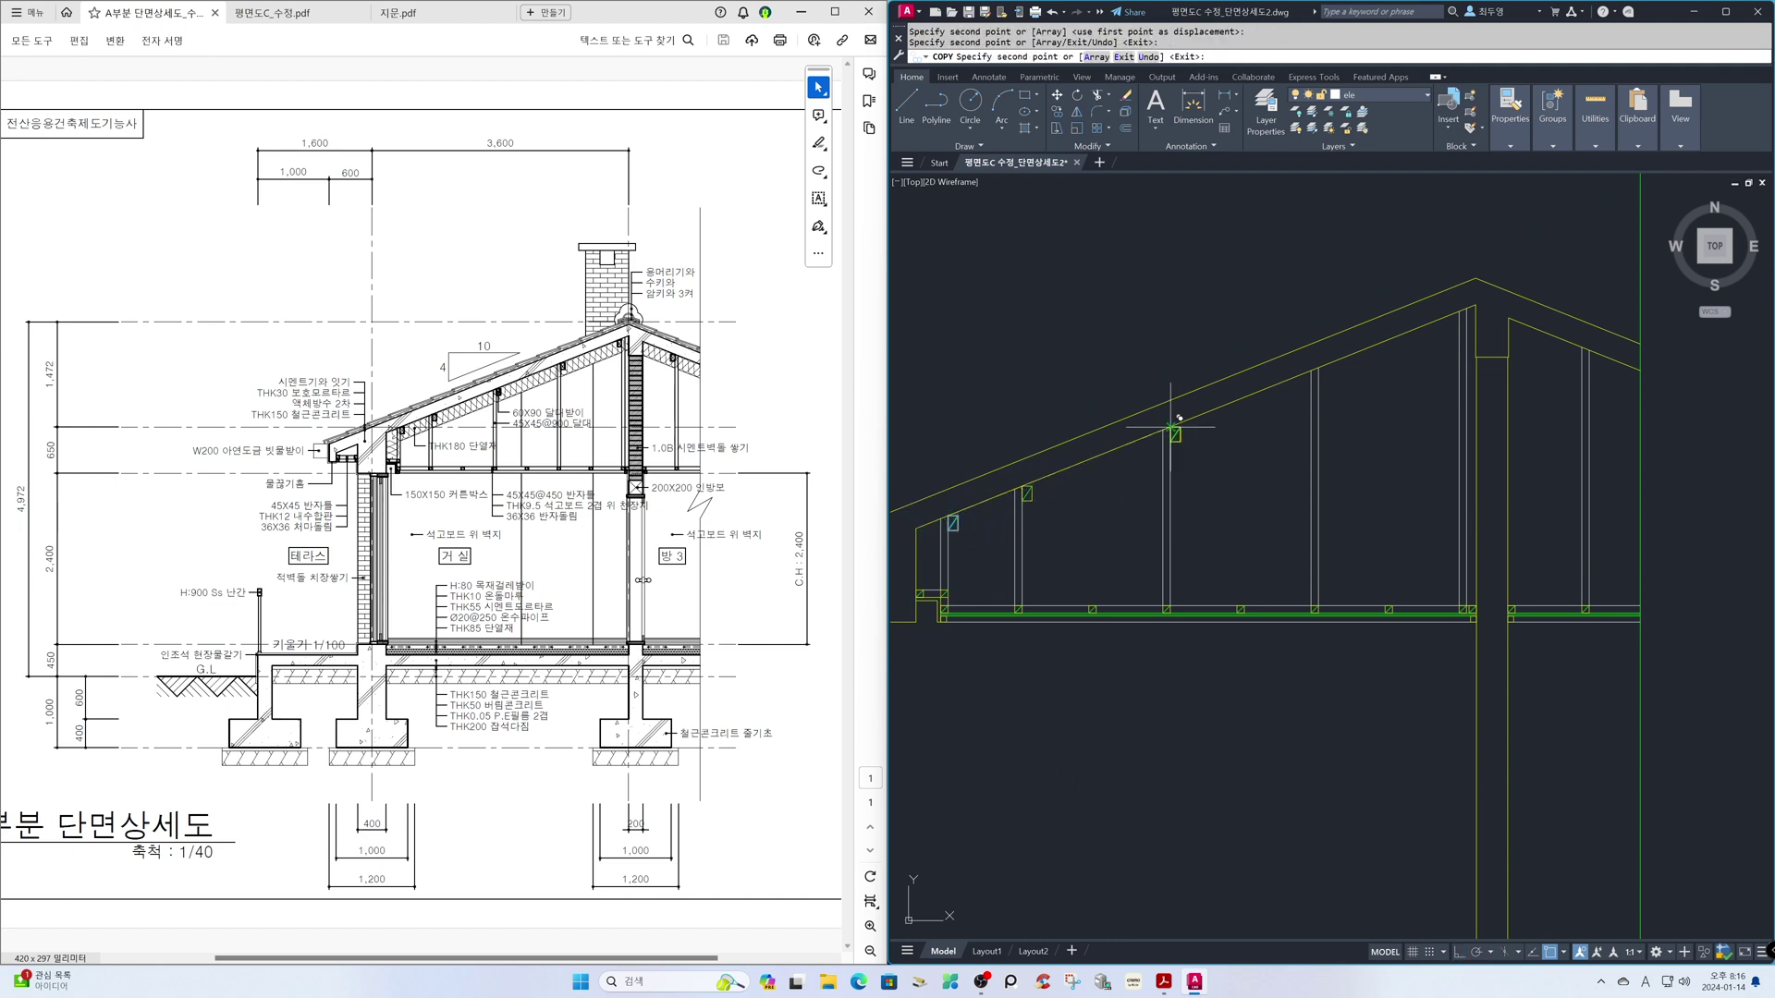
left_click(1328, 358)
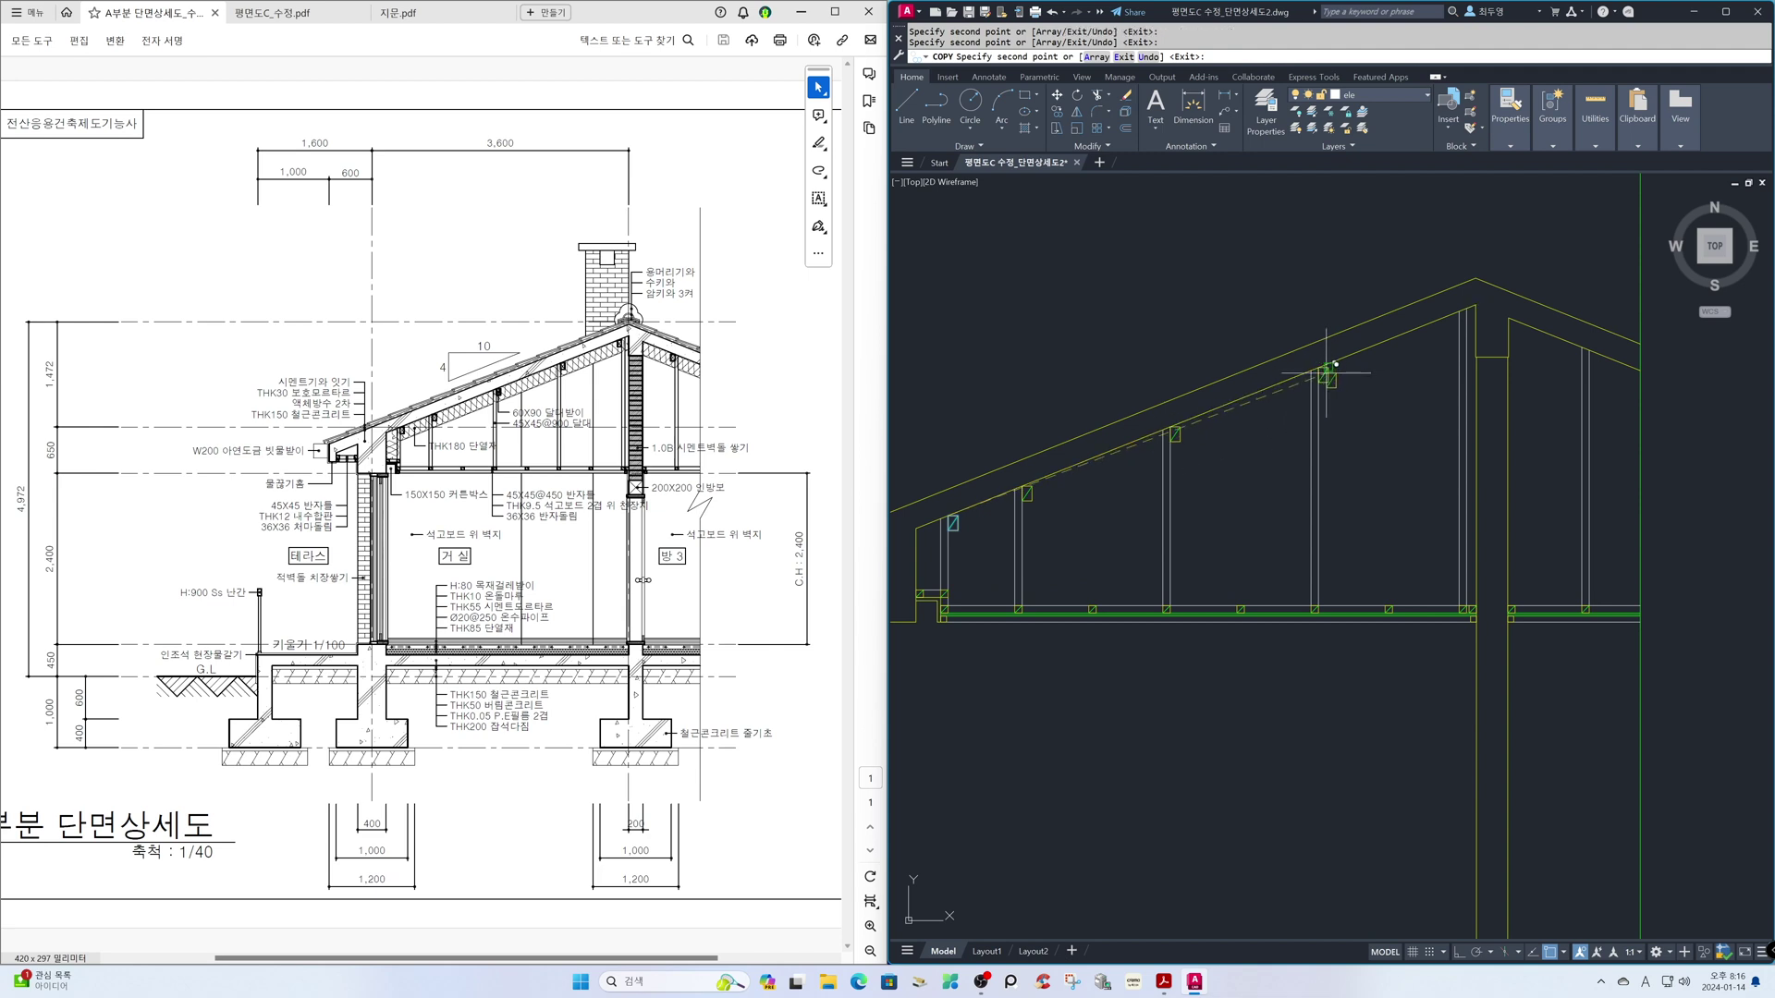
- Place two more hanger support copies in open space, beside the hanger near the ridge and beside the Room 3 hanger
left_click(1445, 332)
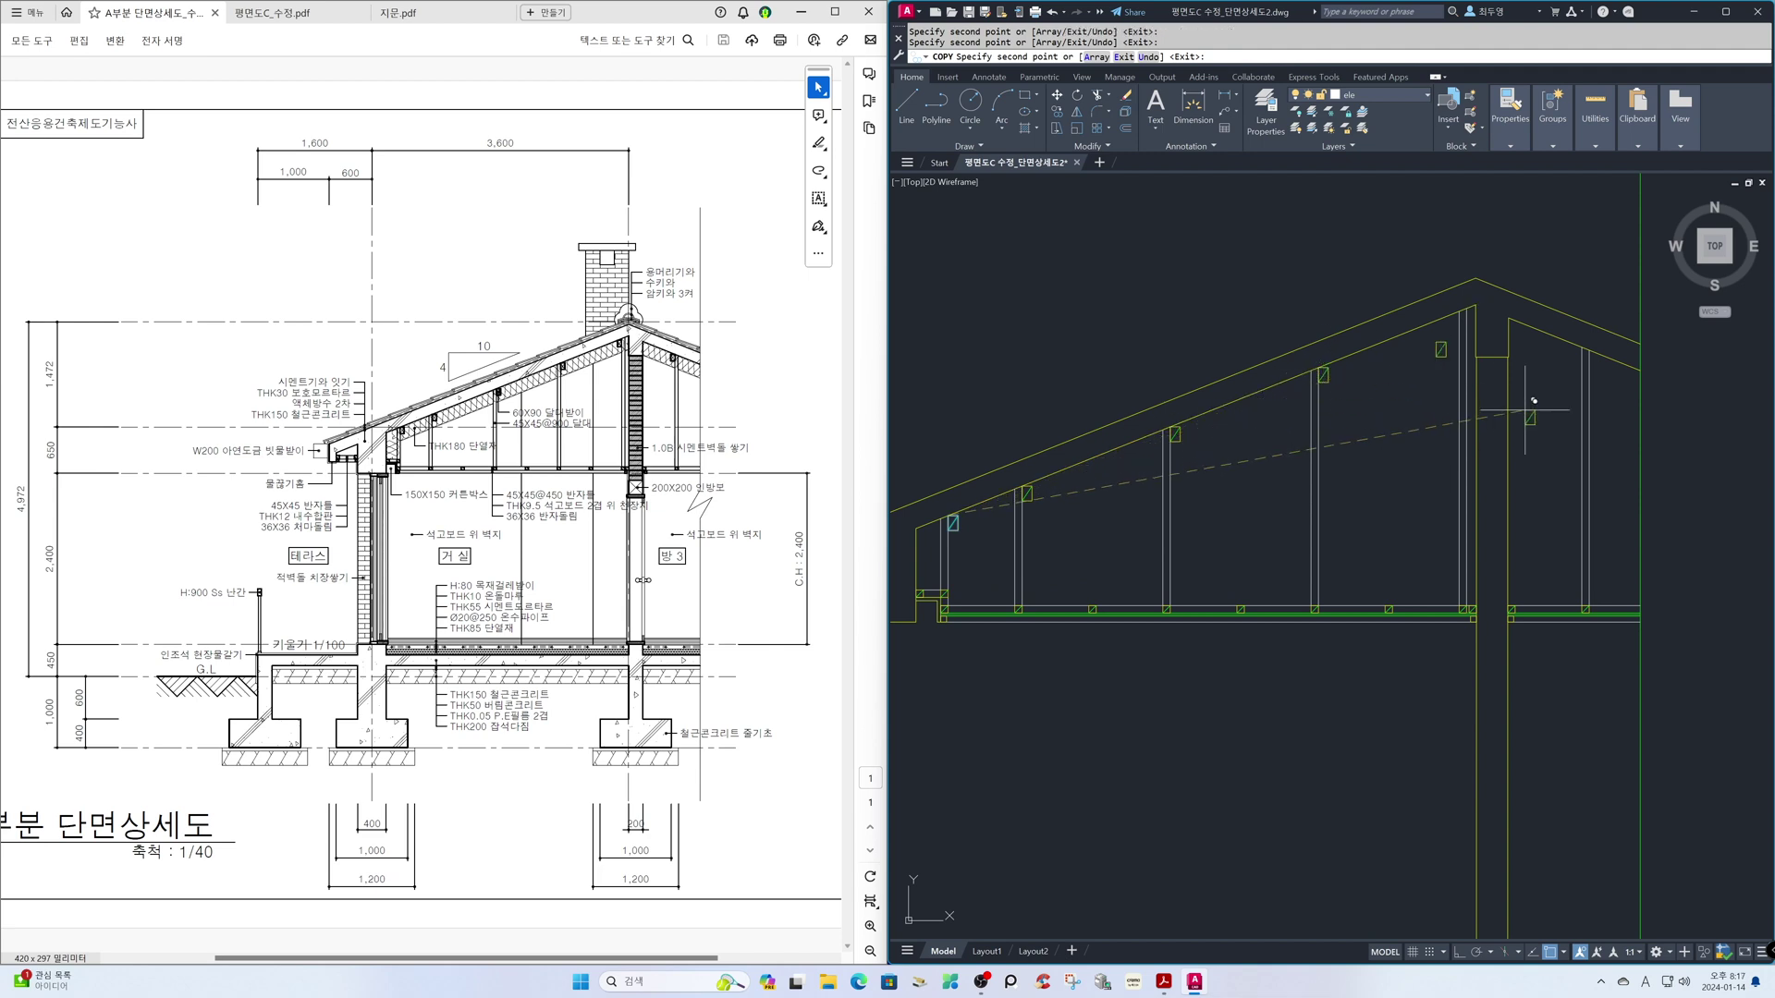
left_click(1560, 360)
key("Return")
- Move the copy near the ridge by its top-right corner to the roof end of the last living-room hanger's left line
type("z")
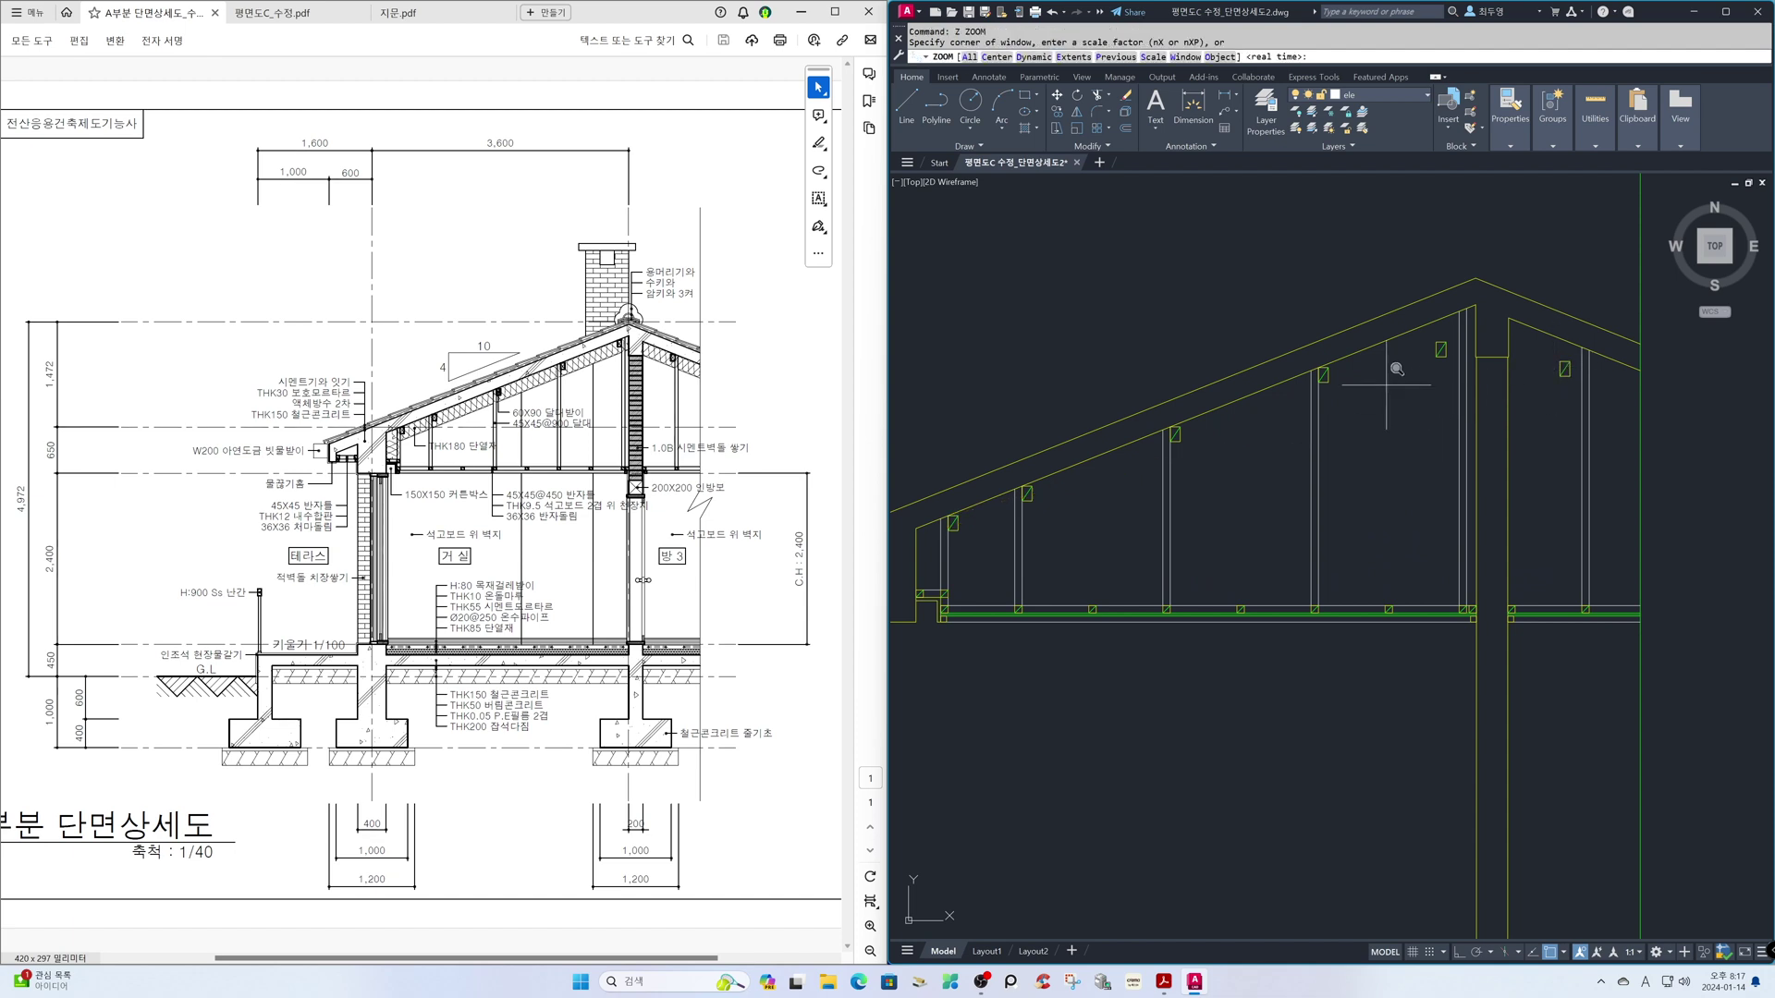
key("Return")
left_click(1372, 252)
left_click(1599, 411)
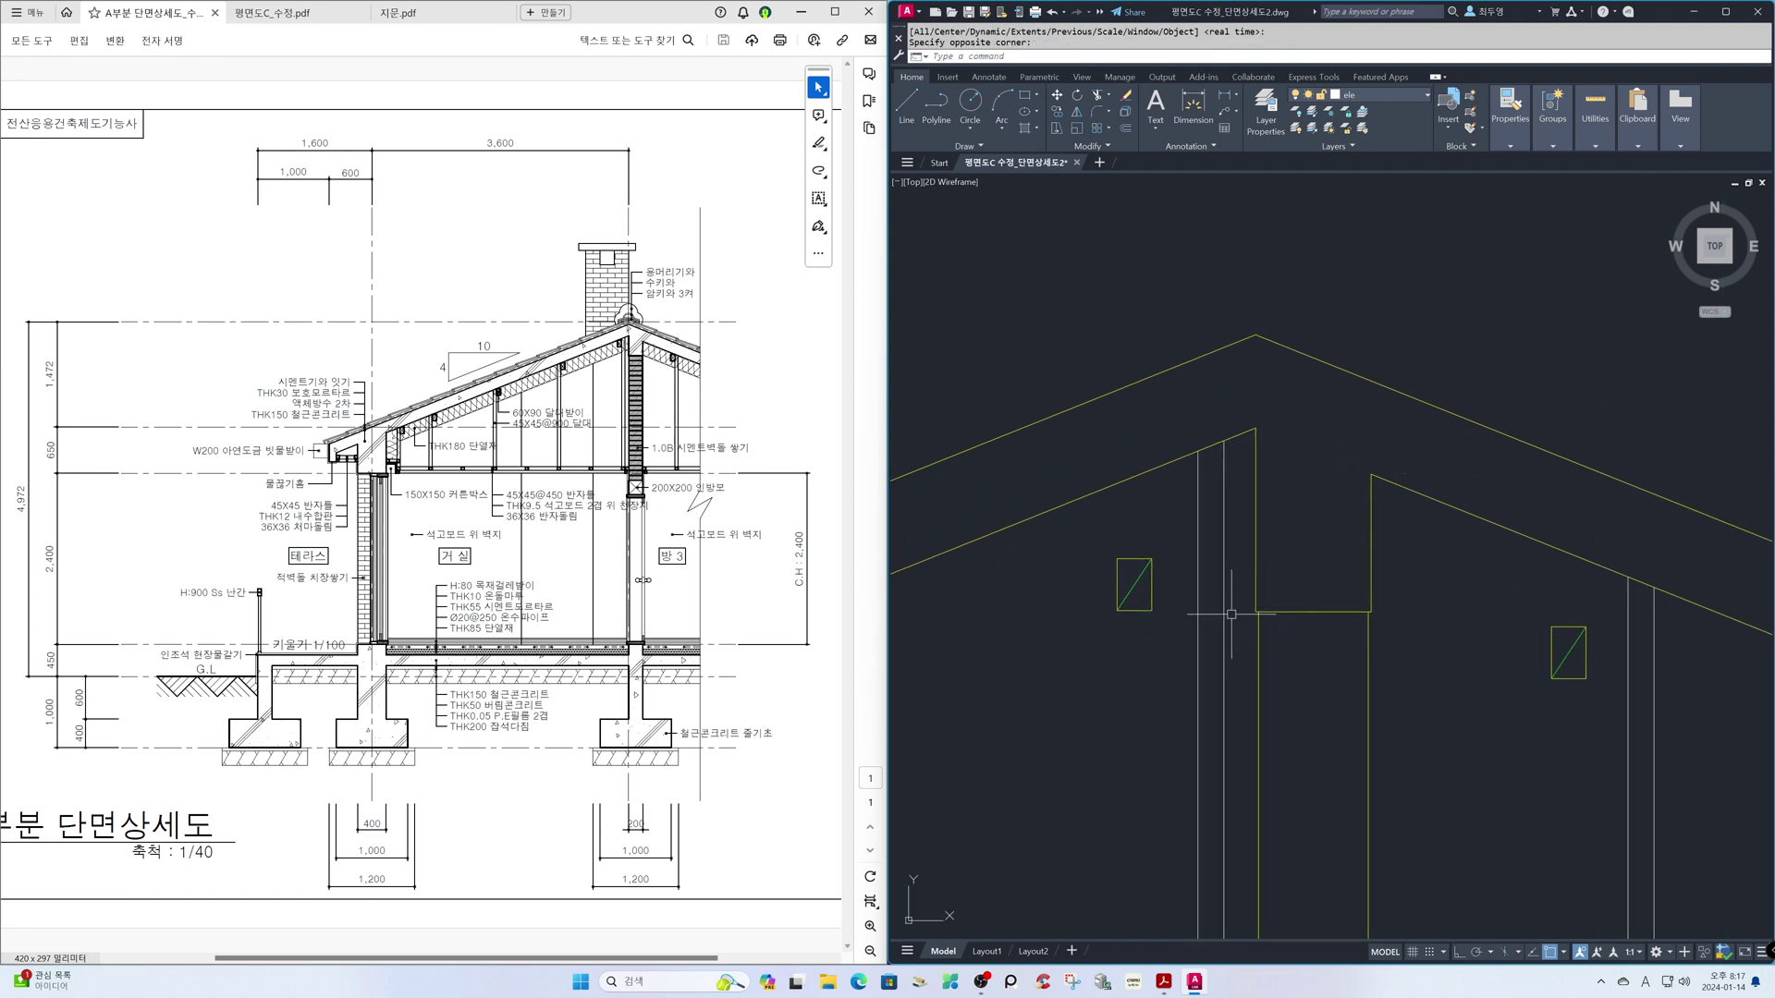
type("m")
key("Return")
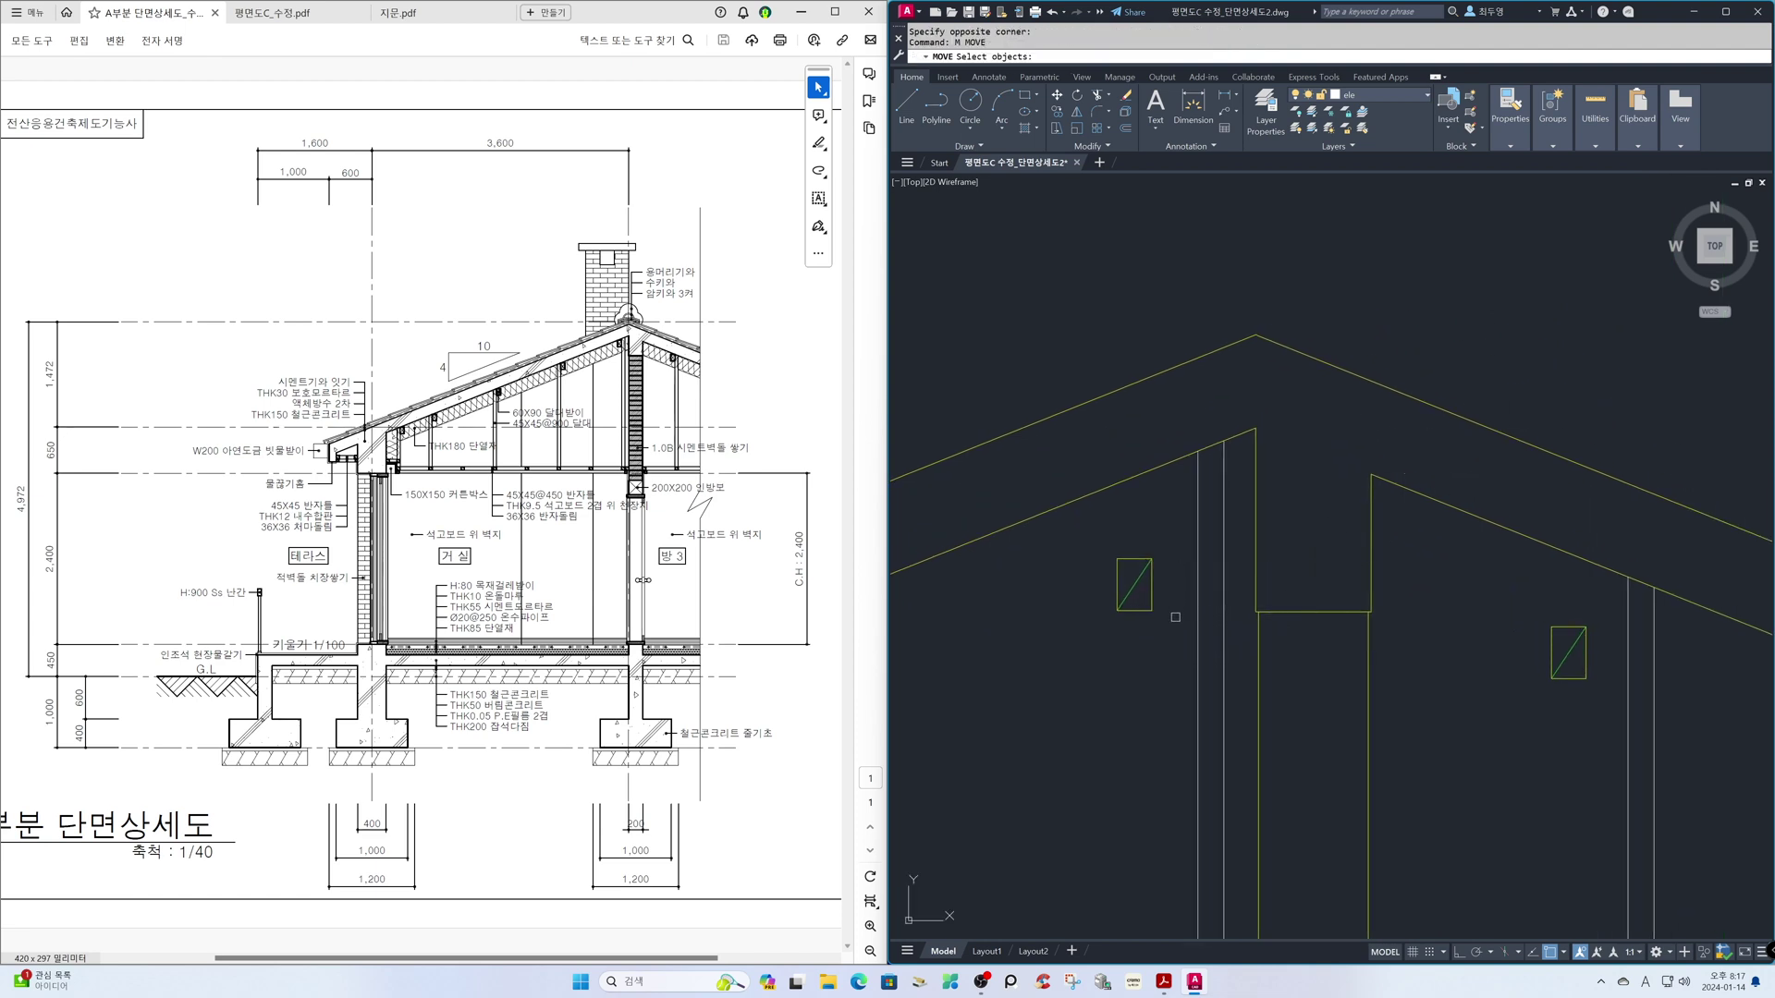
left_click(1173, 631)
left_click(1050, 501)
key("Return")
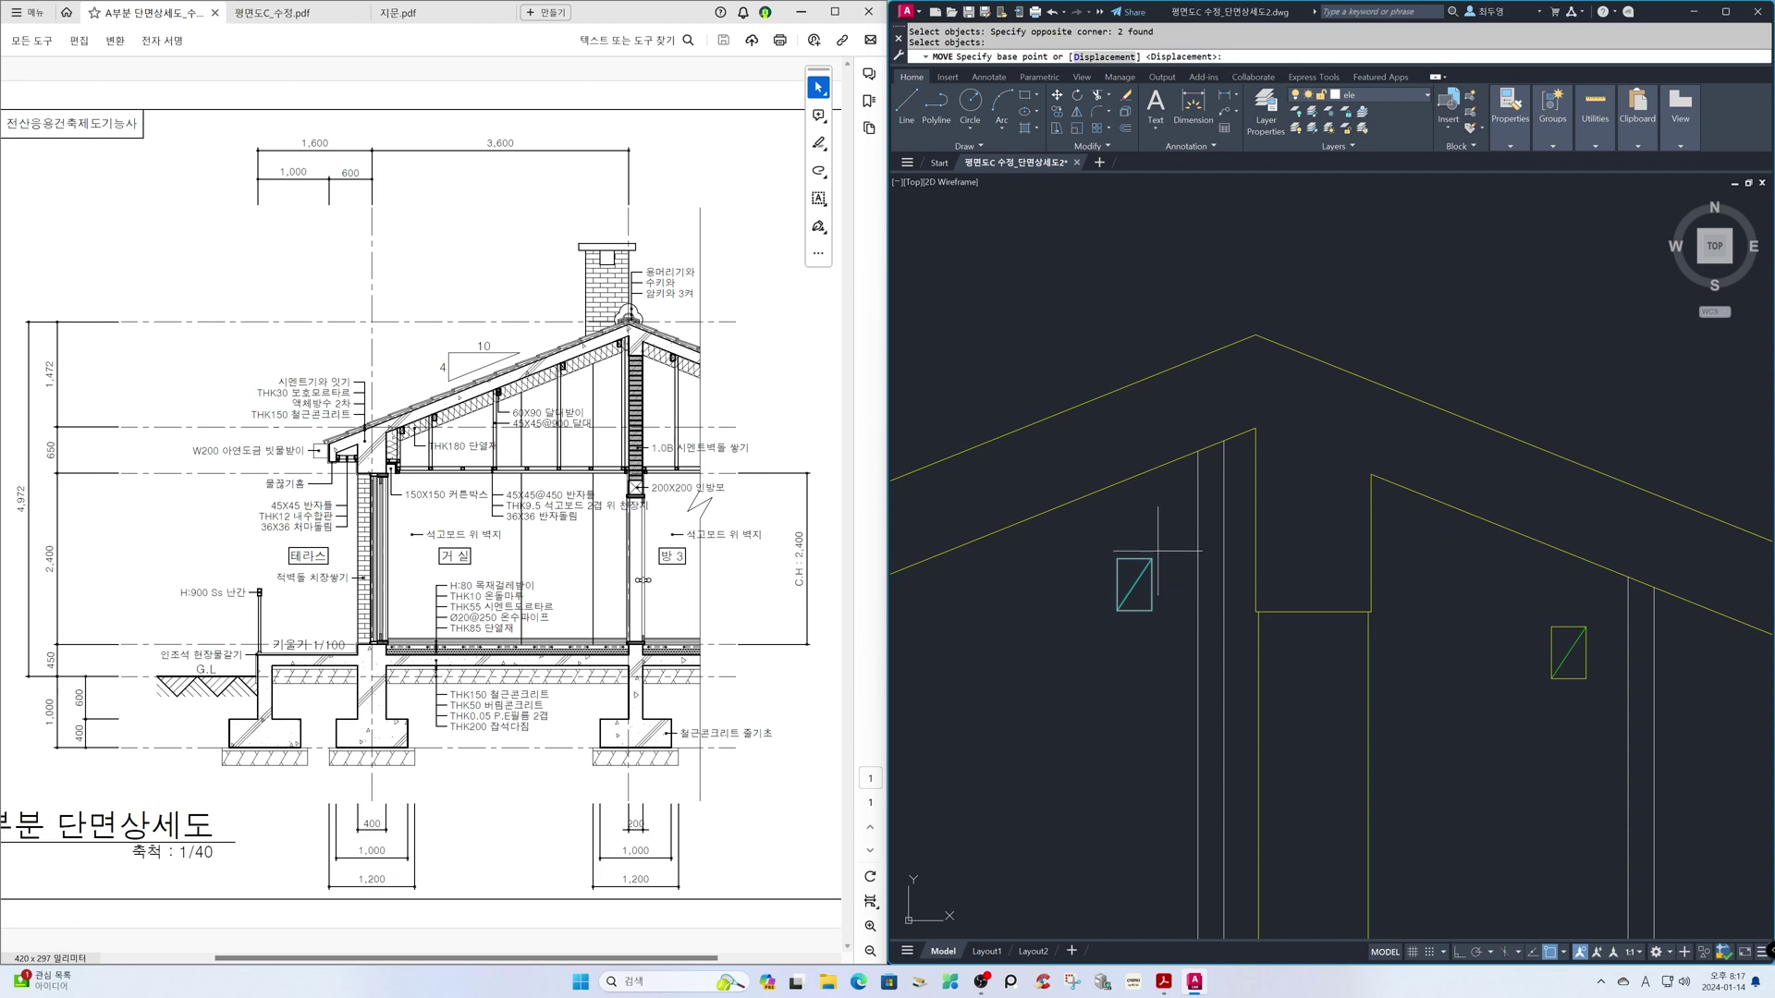
left_click(1154, 557)
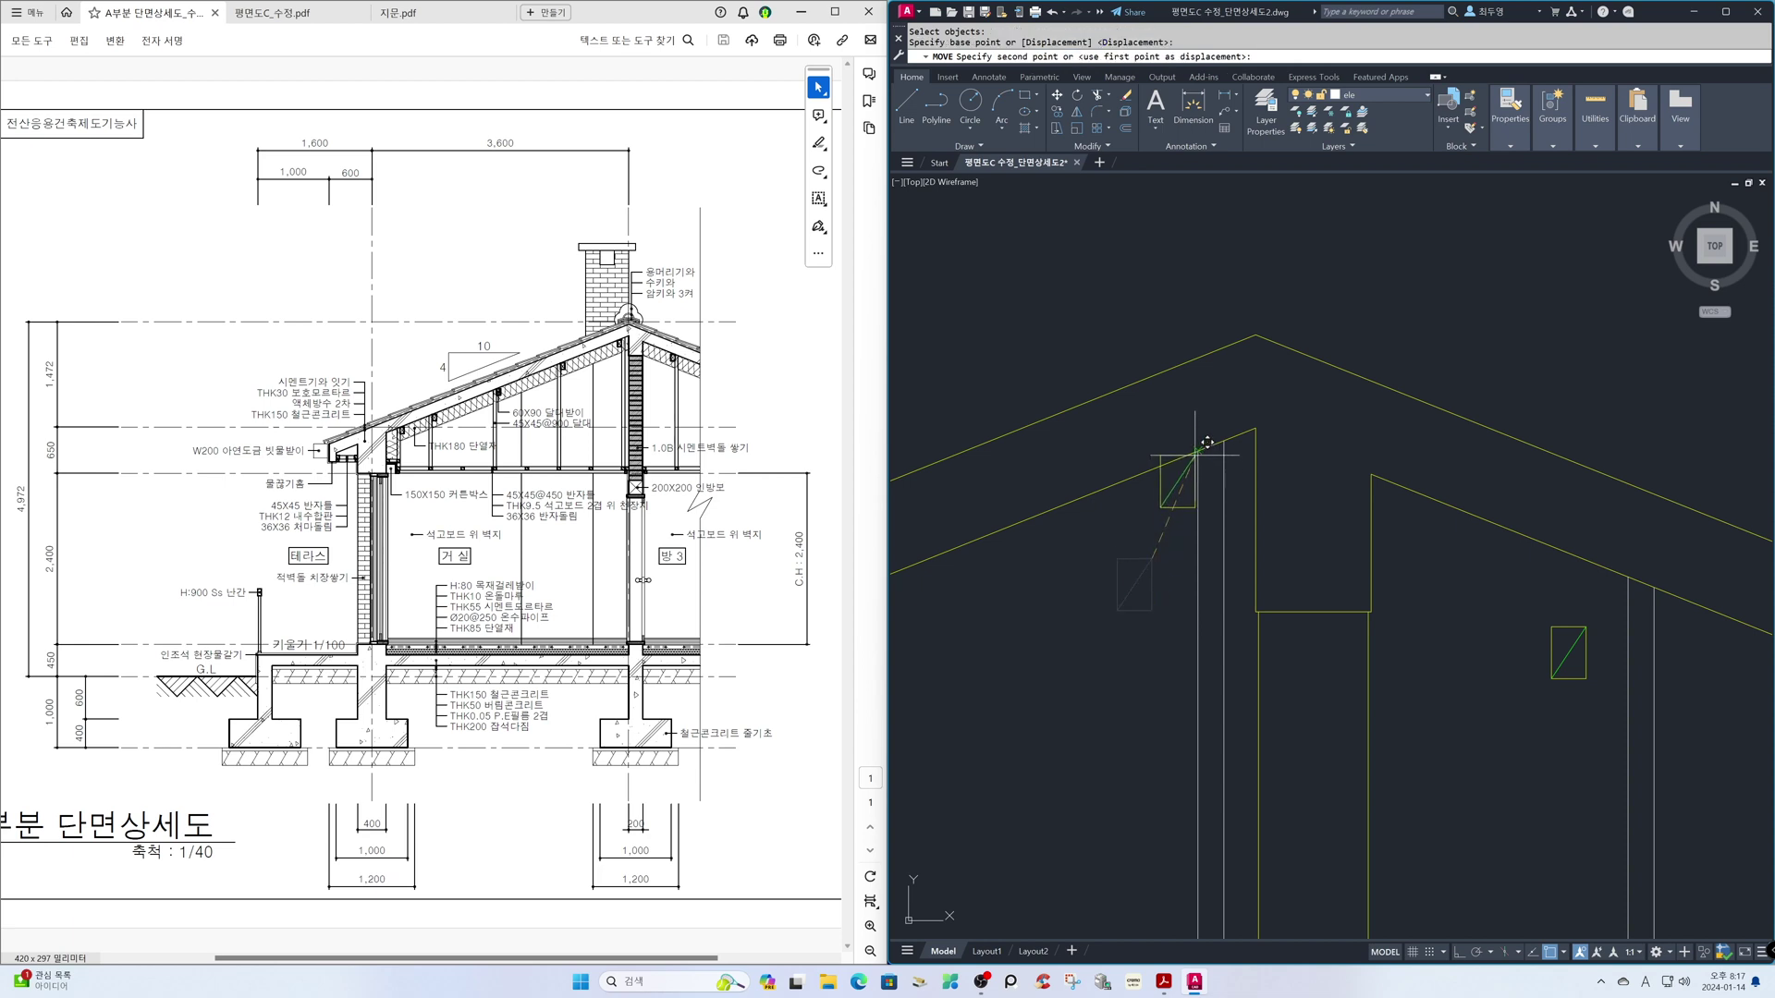
left_click(1197, 452)
- Move that support straight down along the hanger until its top-left corner meets the sloping roof underside
key("Return")
left_click(1164, 483)
key("Return")
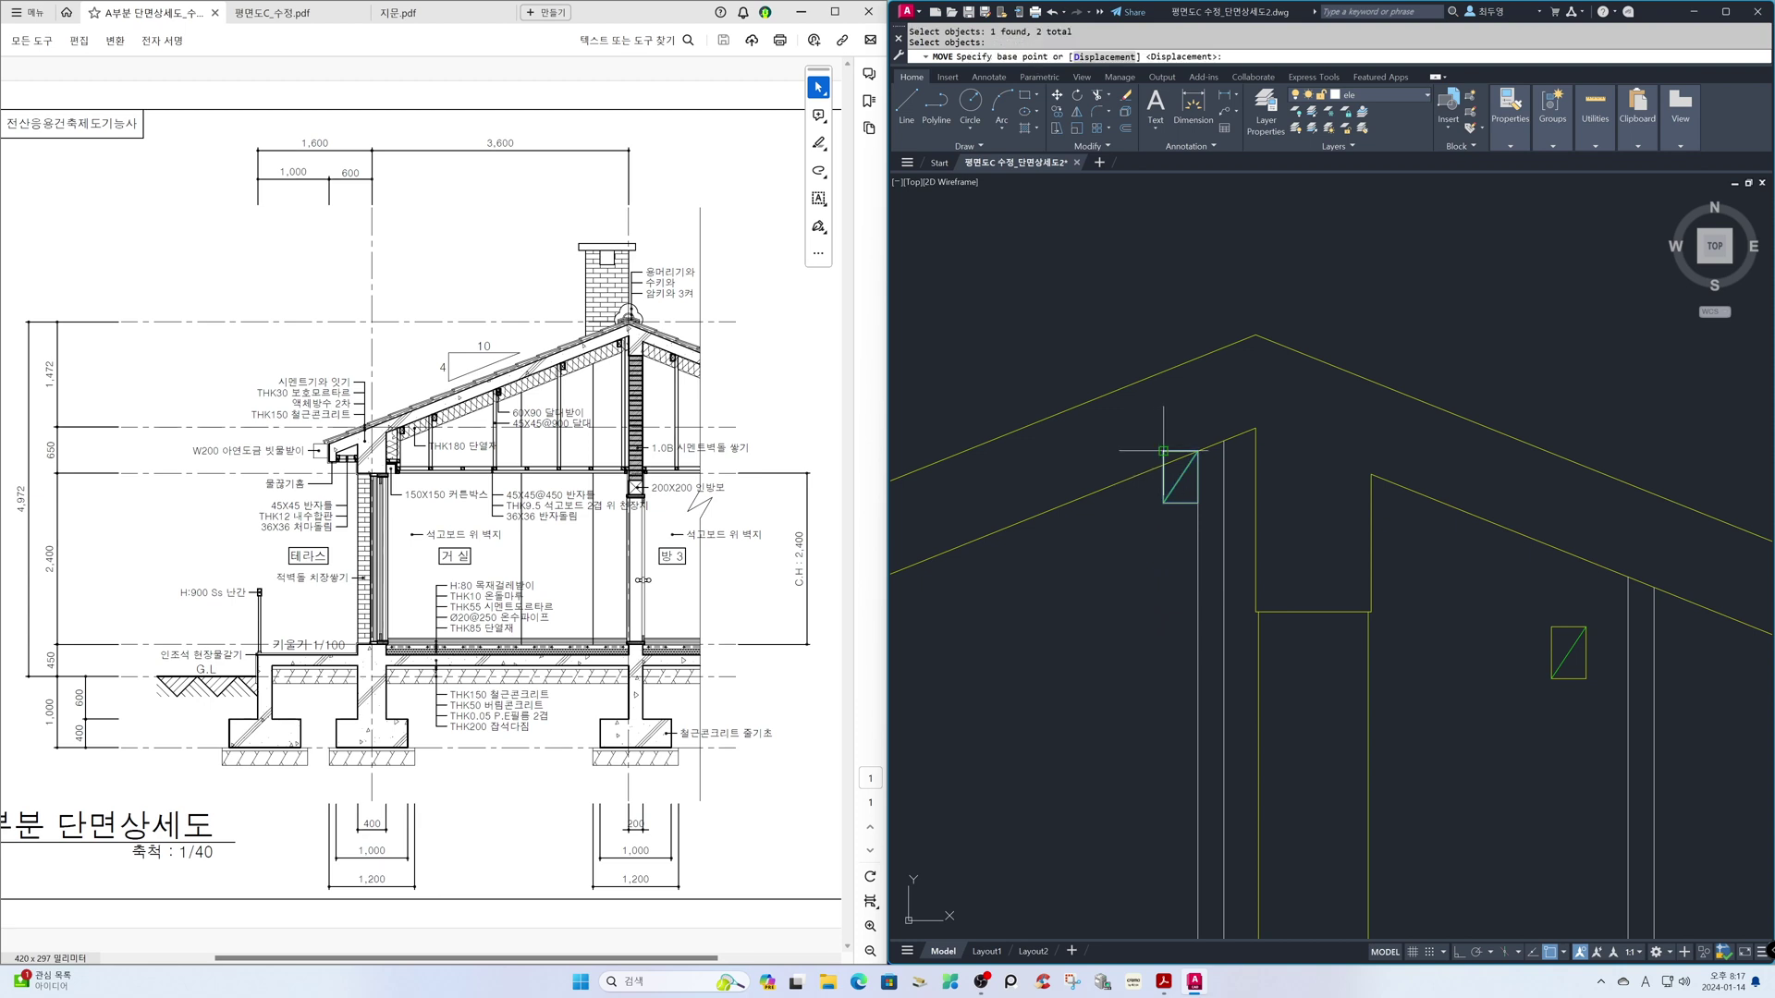
left_click(1162, 451)
left_click(1175, 452)
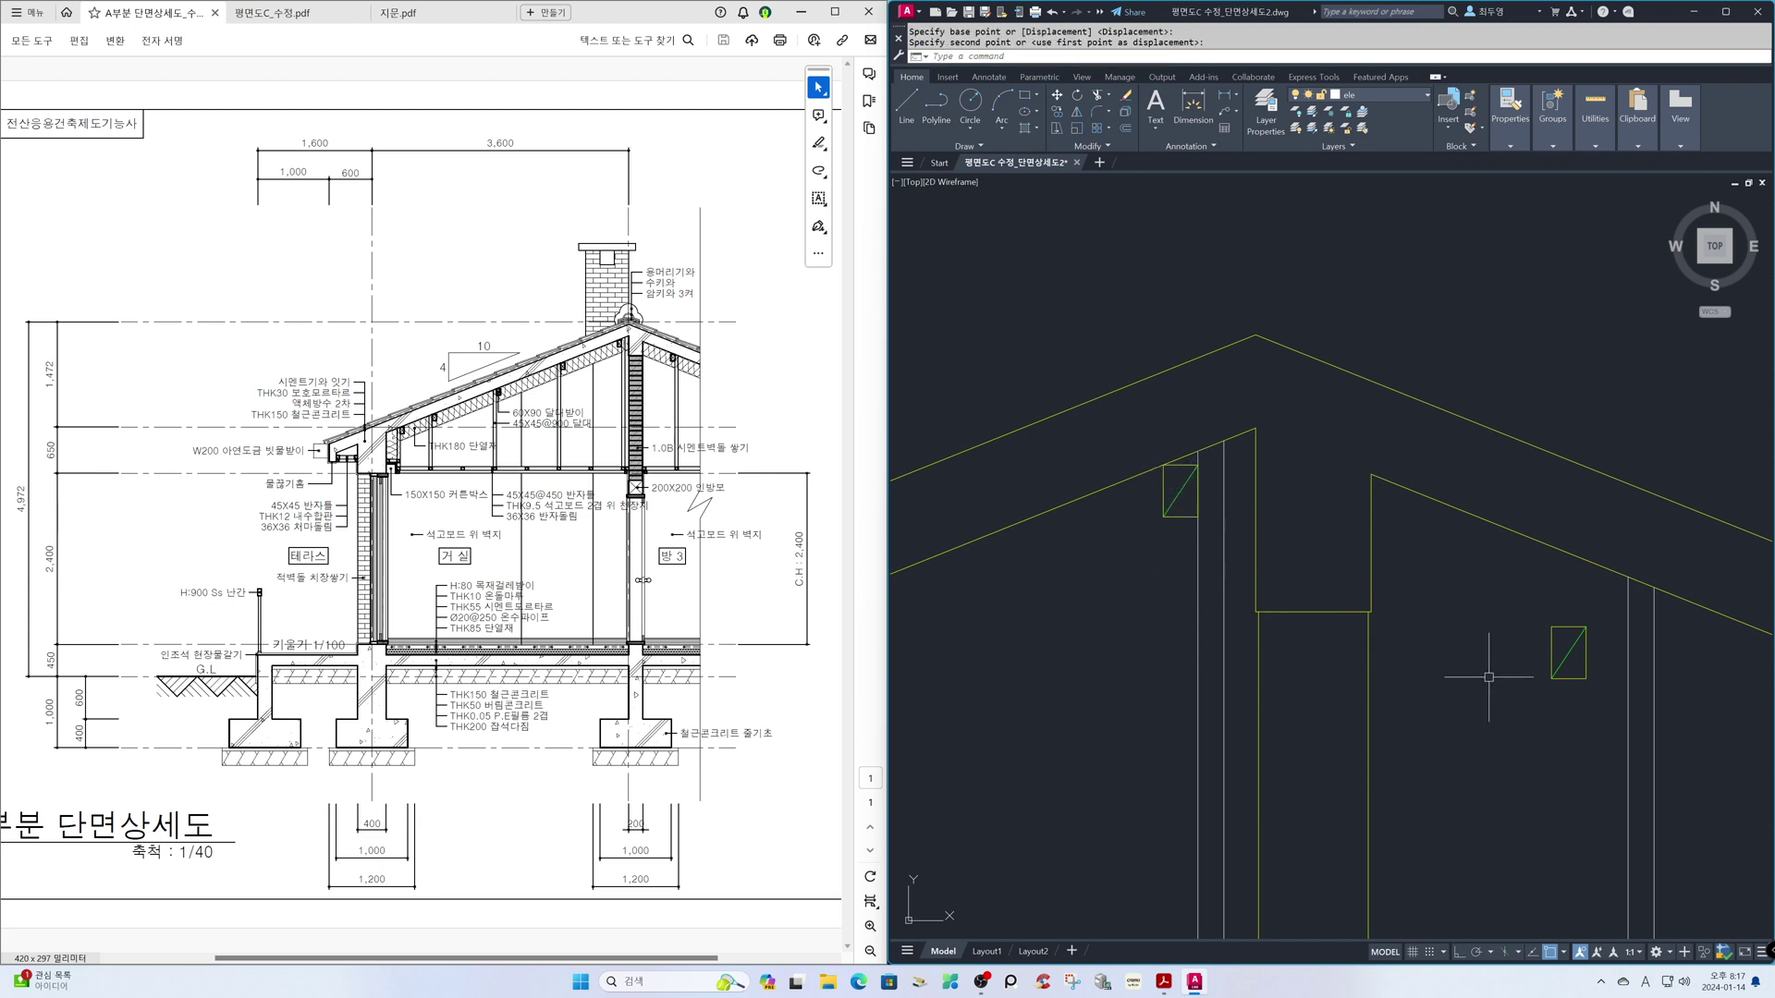
- Move the Room 3 support by its top-right corner to where that hanger's left line meets the roof underside
key("Return")
left_click(1605, 705)
left_click(1507, 605)
key("Return")
left_click(1586, 626)
left_click(1626, 578)
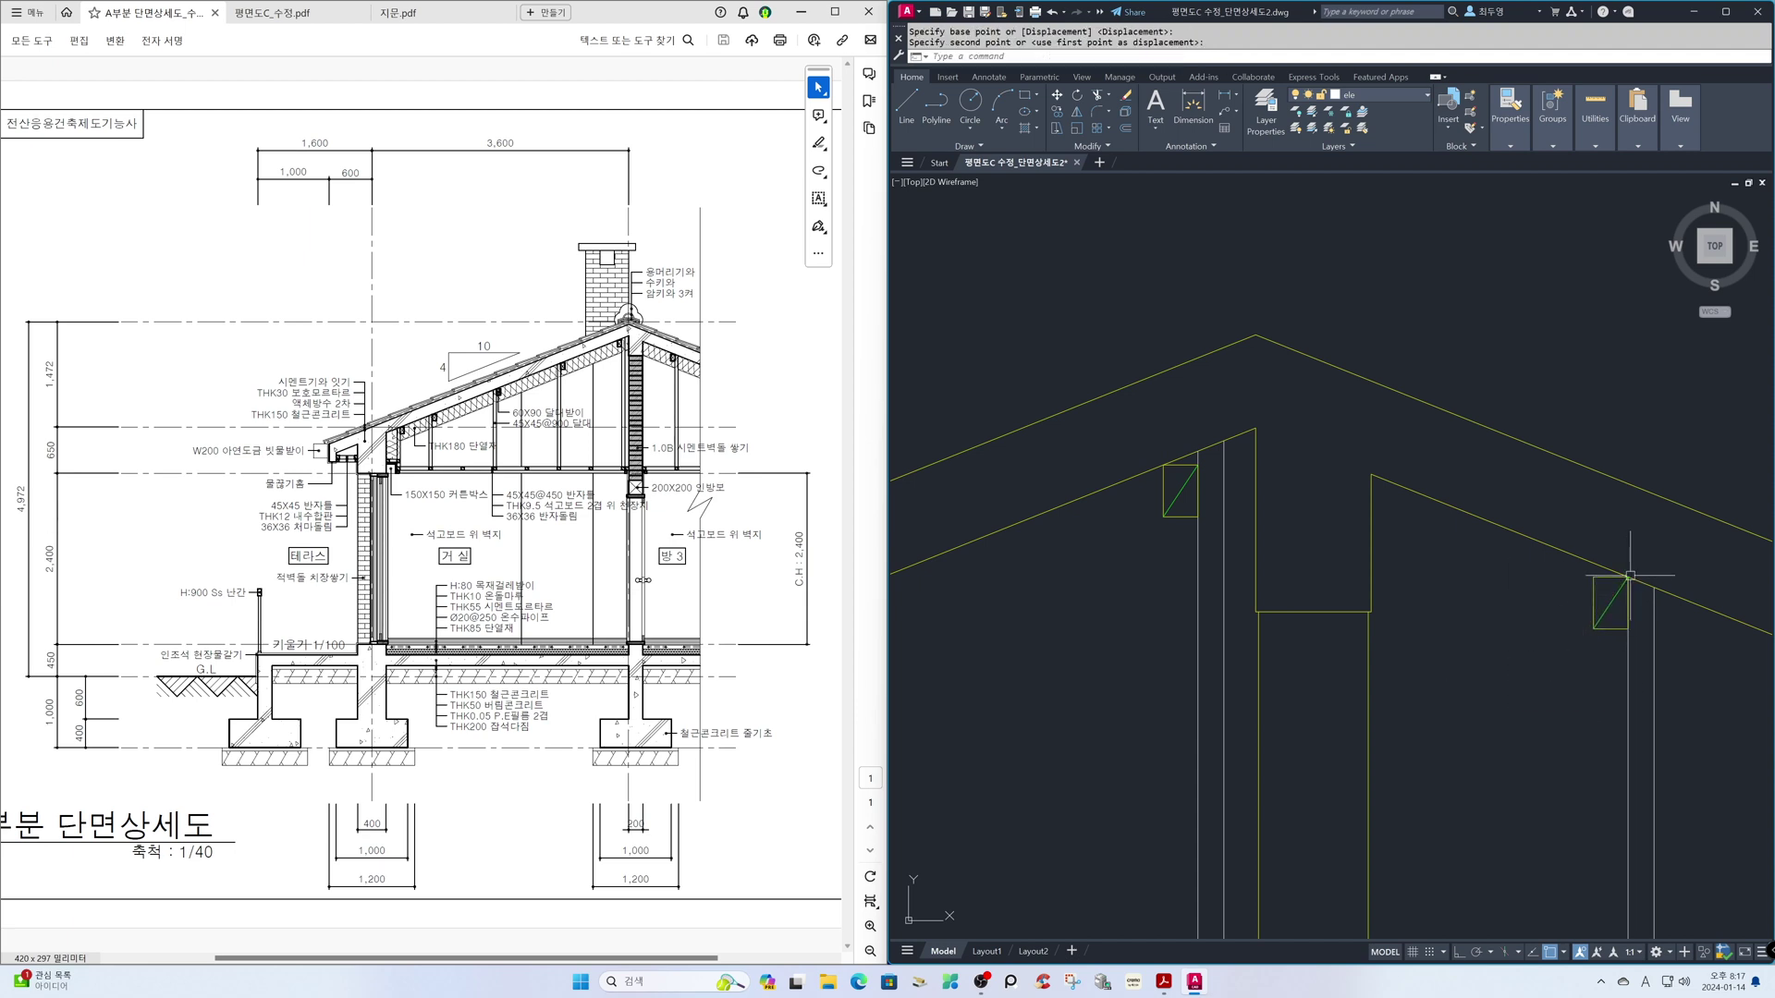
- Make fin the current layer and offset both sloping roof underside lines 180 downward for the insulation
type("z")
key("Return")
type("p")
key("Return")
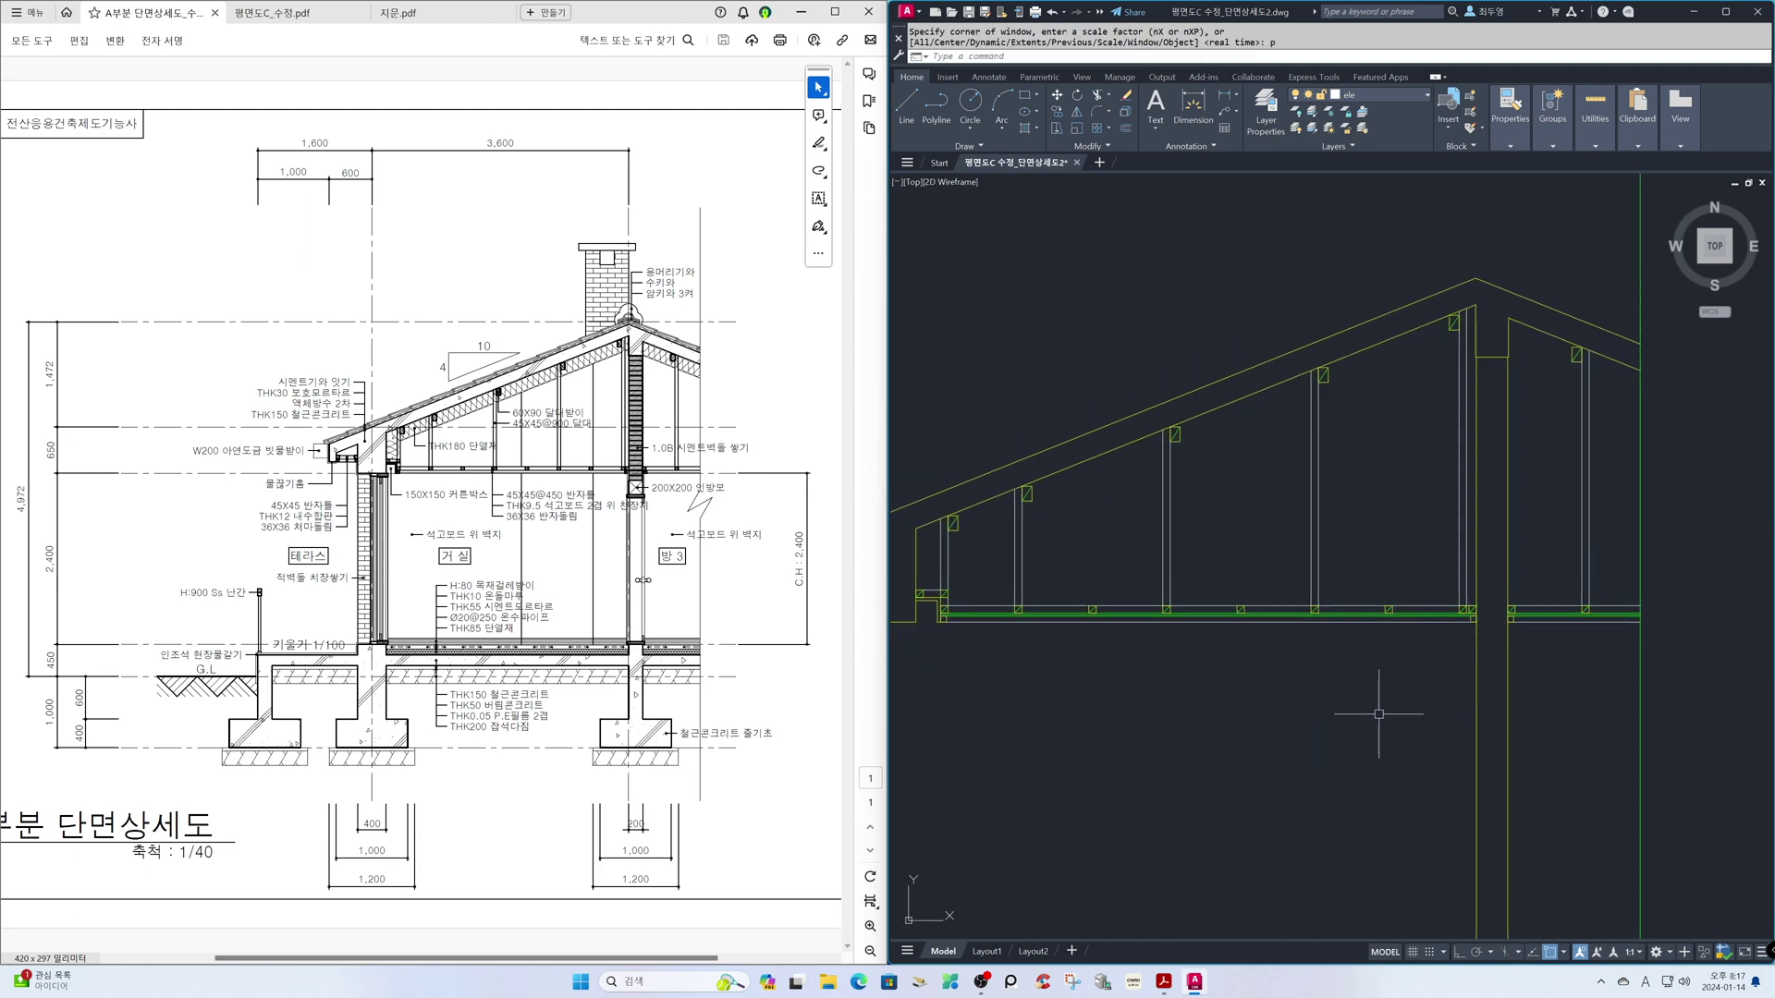
left_click(1410, 96)
left_click(1377, 178)
type("o")
key("Return")
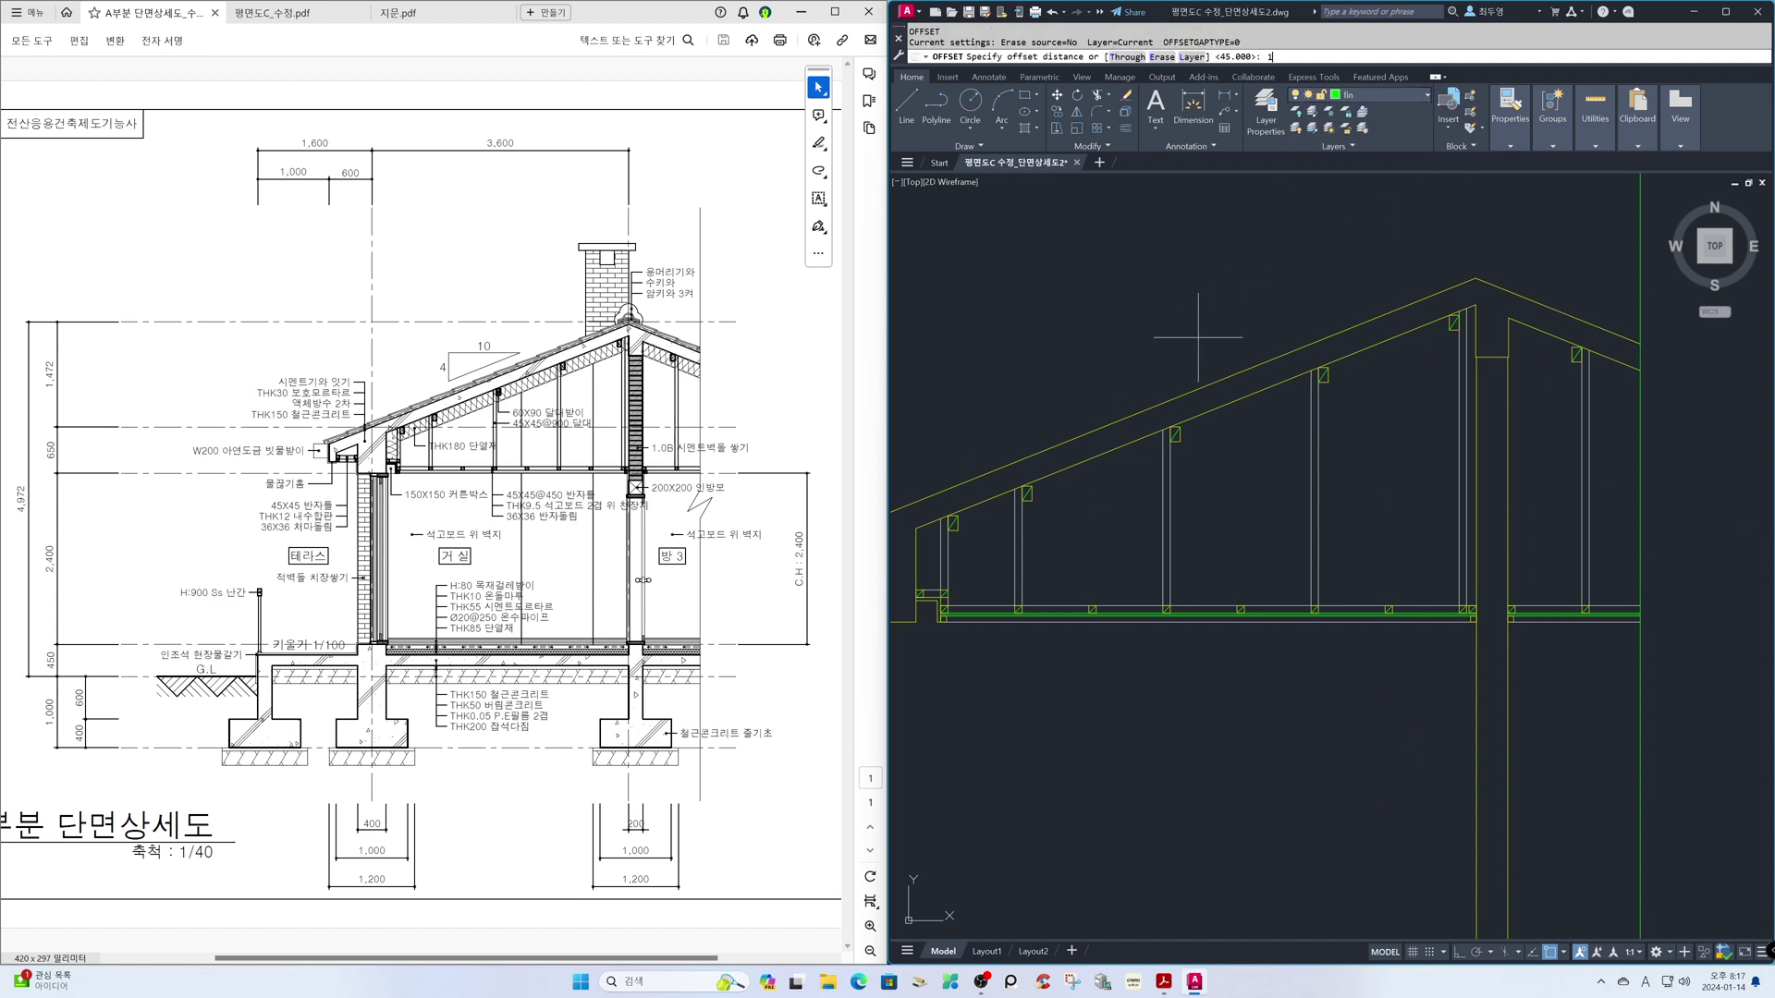
key("Return")
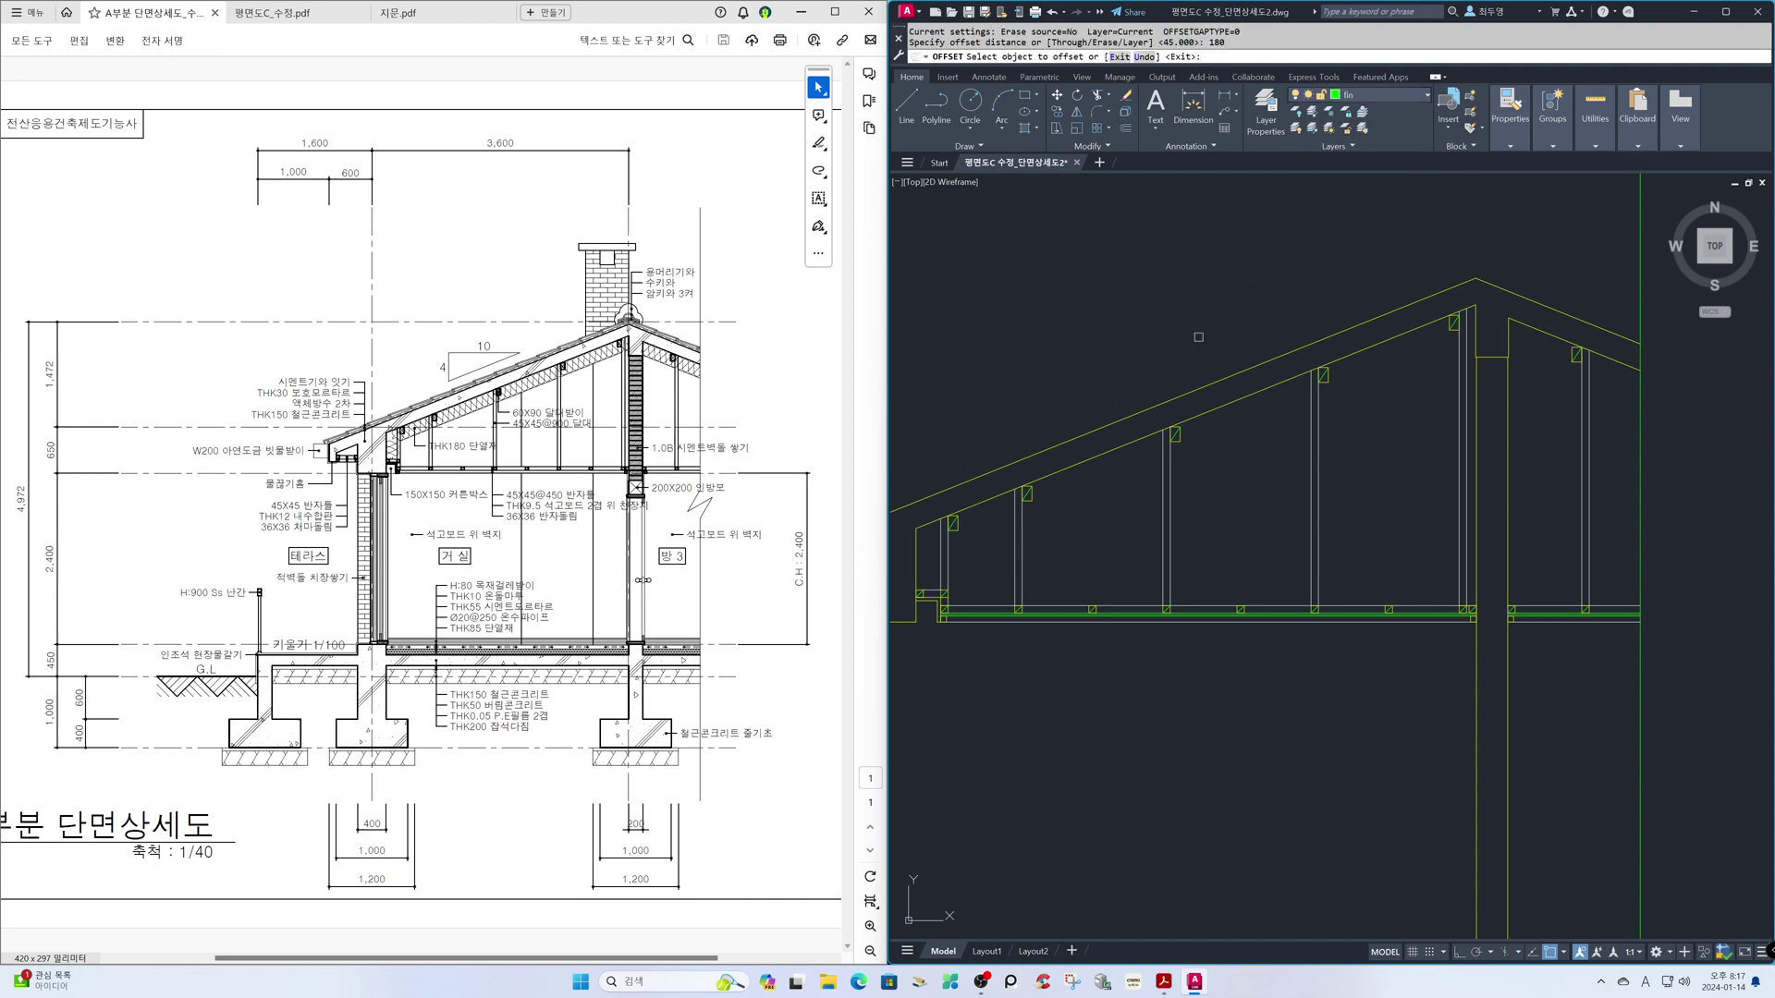
left_click(1143, 425)
left_click(1134, 497)
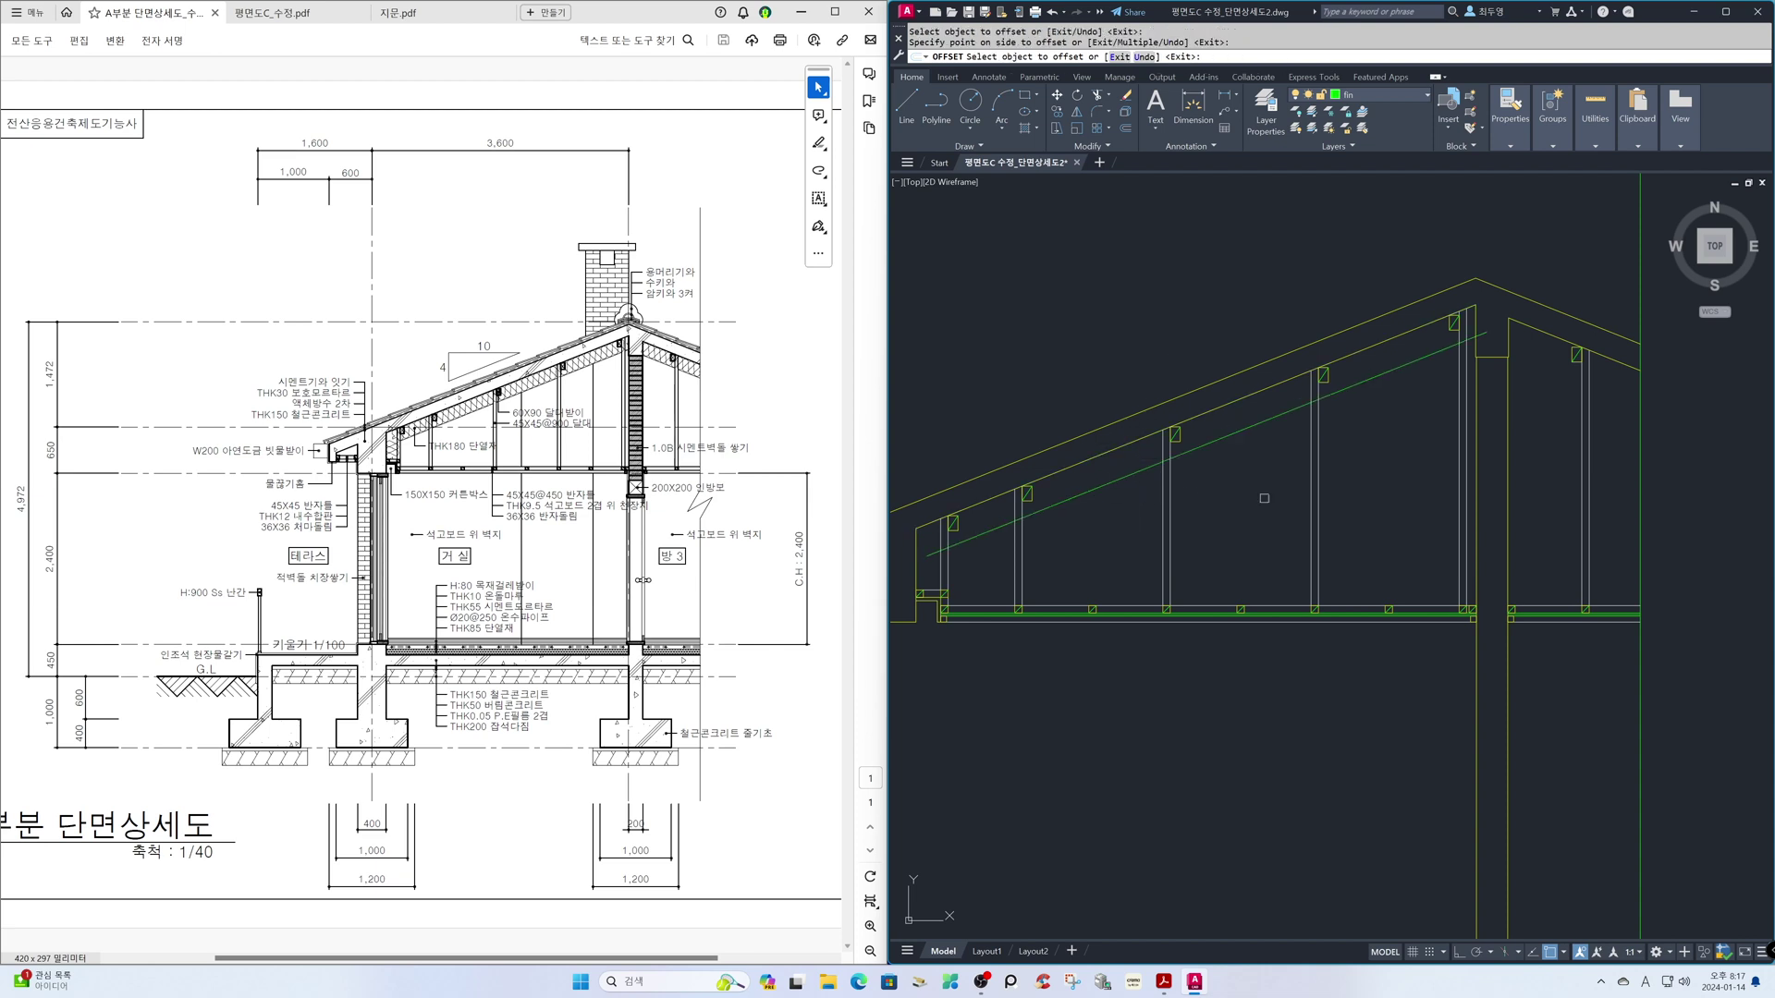
left_click(1539, 335)
left_click(1551, 402)
key("Return")
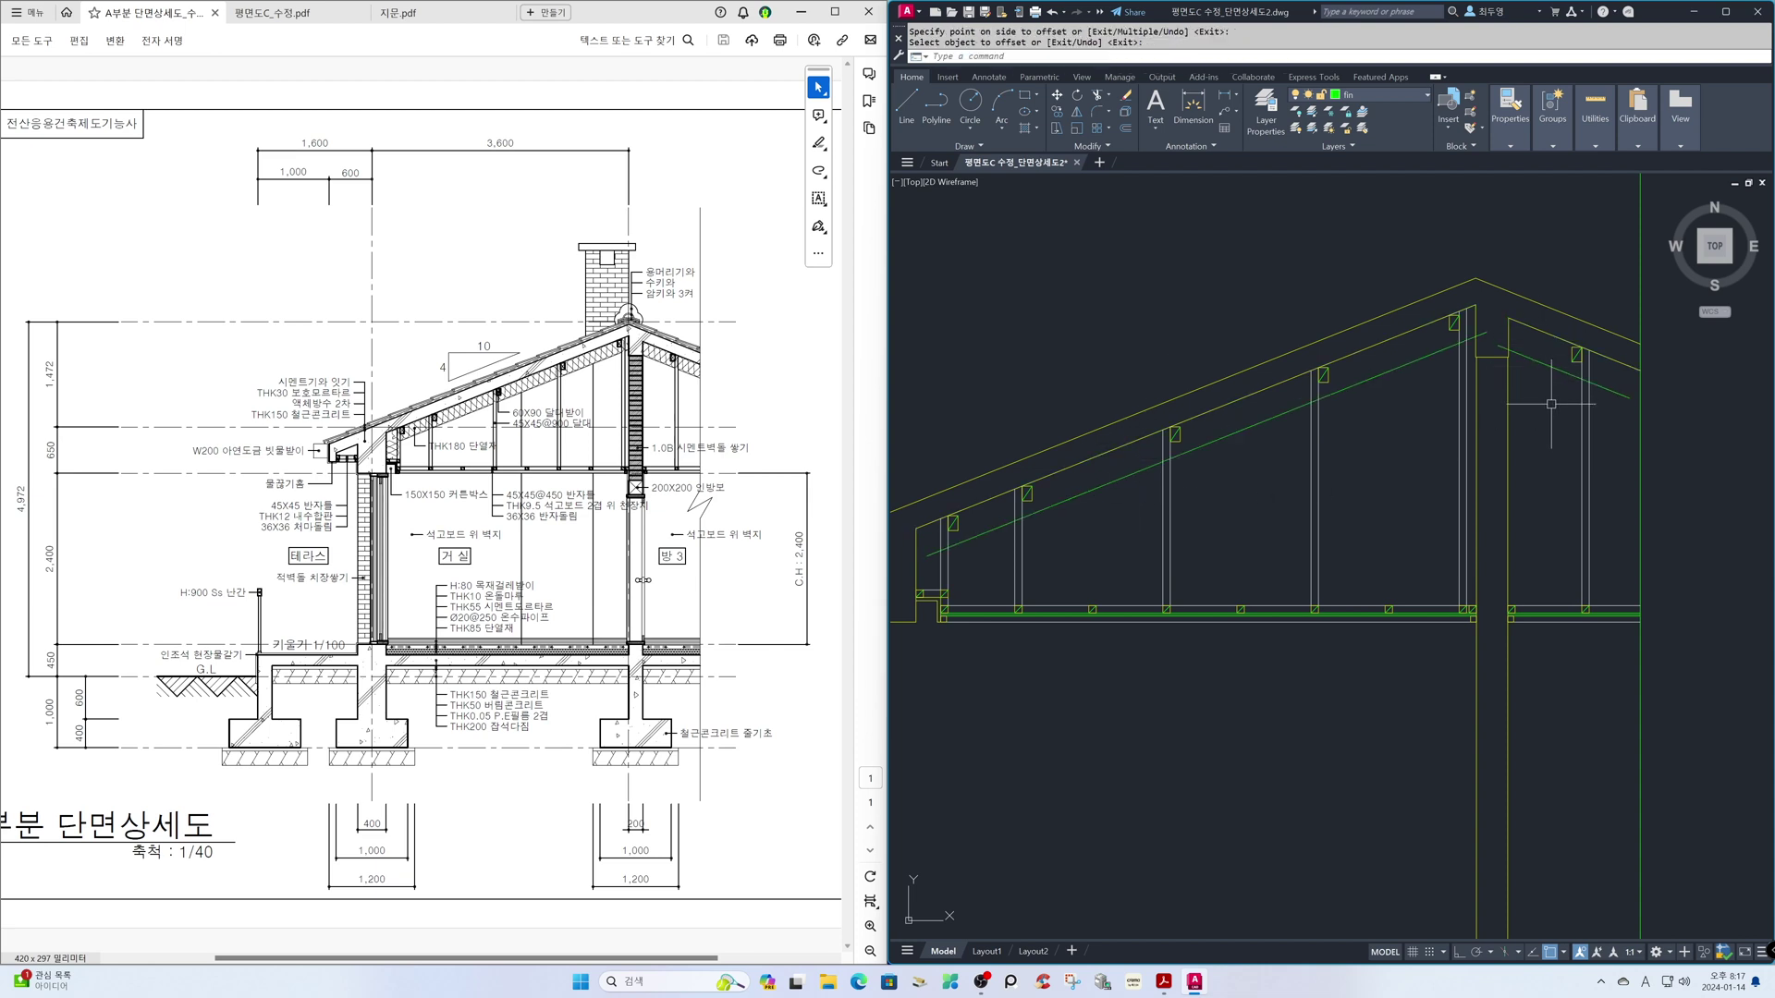
- Trim and extend the insulation line ends to the first hanger, the interior wall faces and the section's outer boundary line
type("tr")
key("Return")
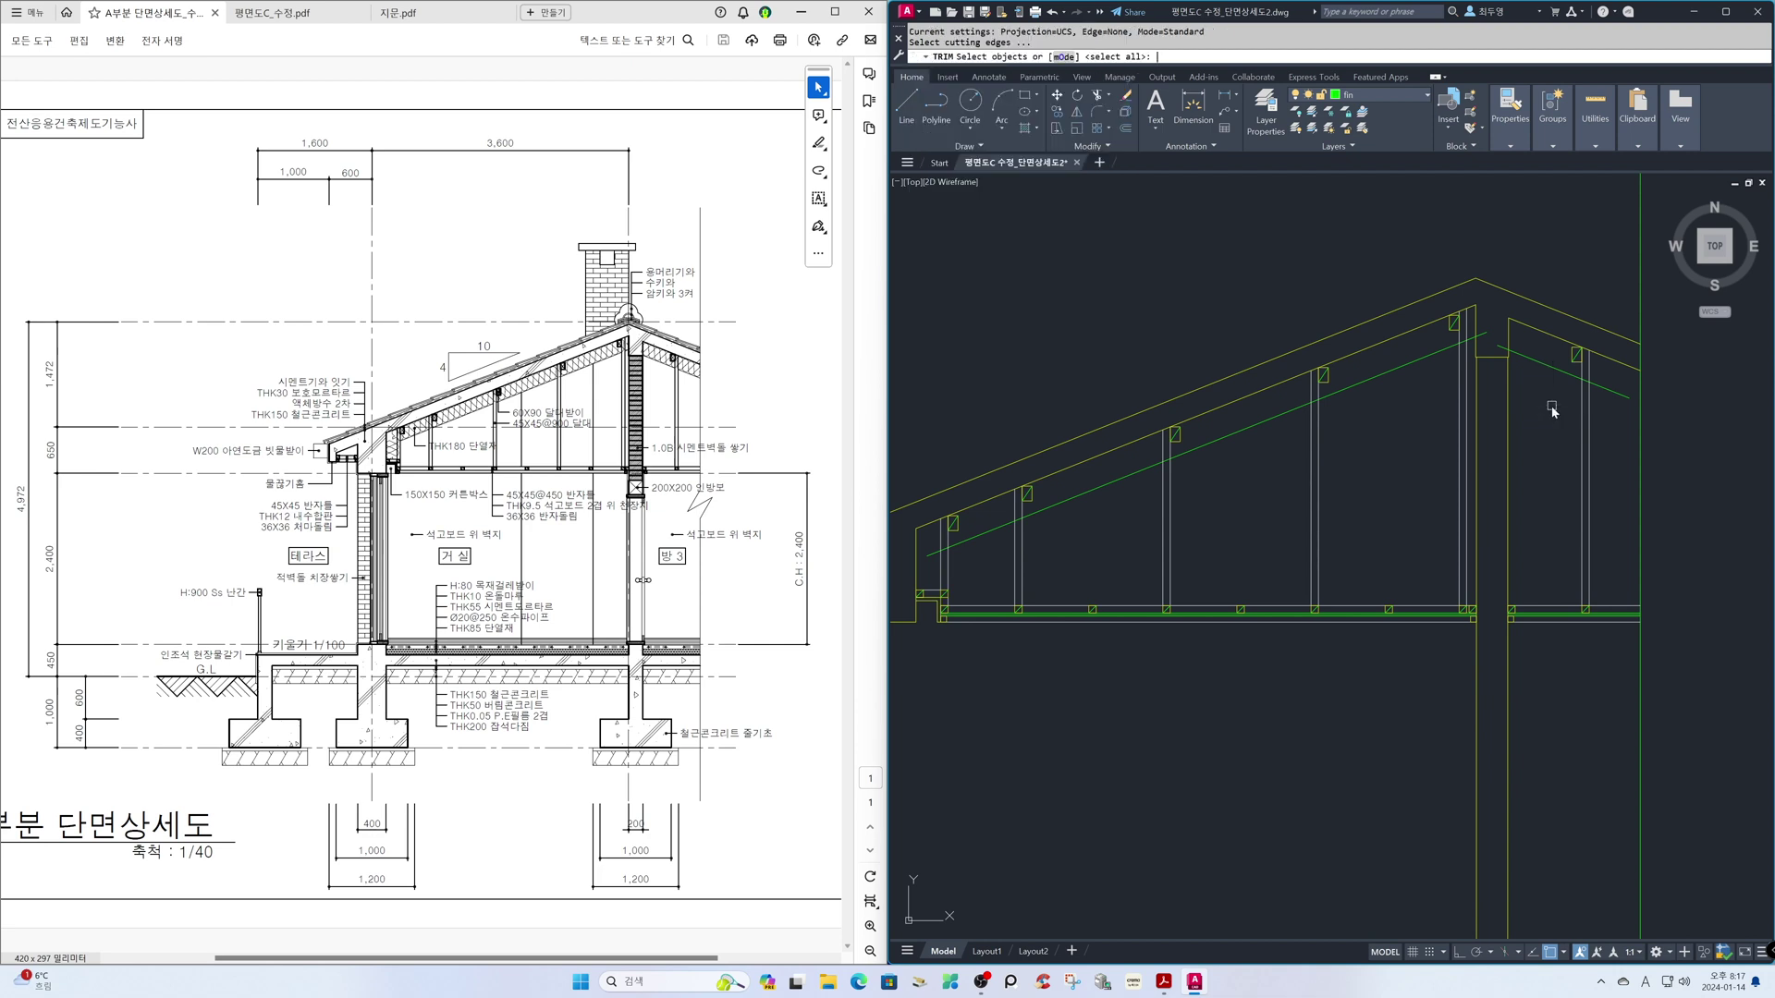
left_click(1496, 344)
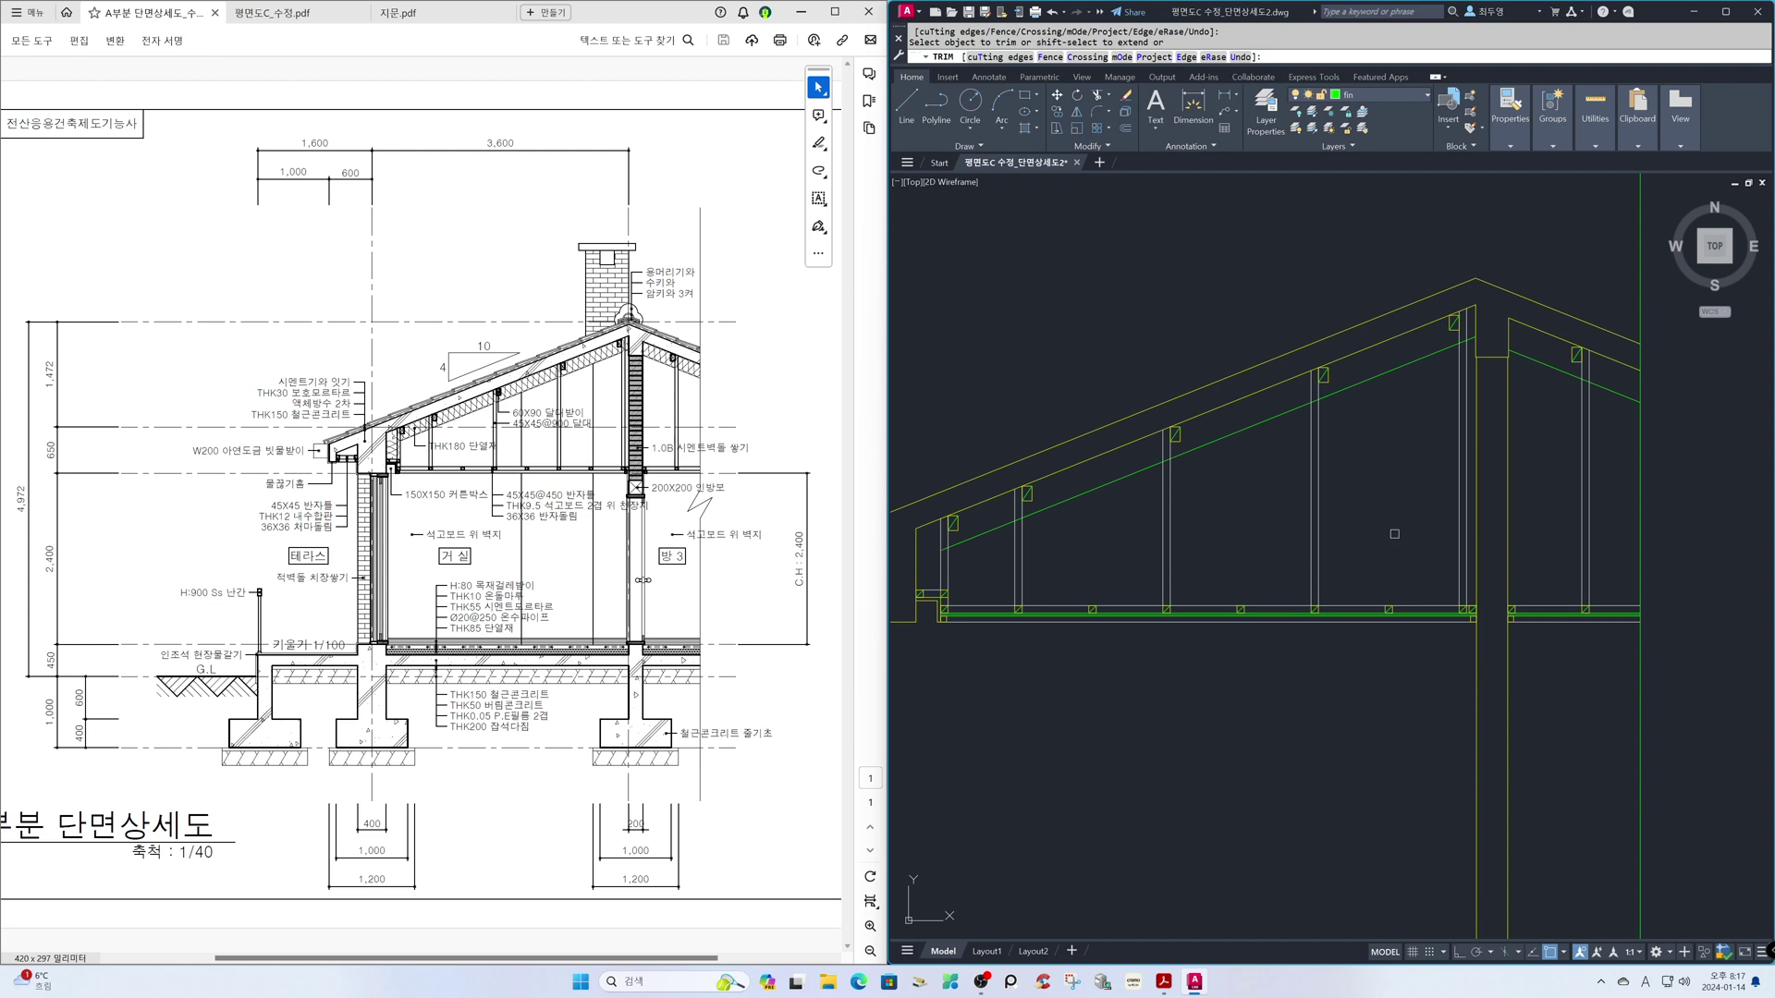
- Trim the insulation line between the two lines of the Room 3 hanger
key("Return")
left_click(1538, 329)
left_click(1635, 407)
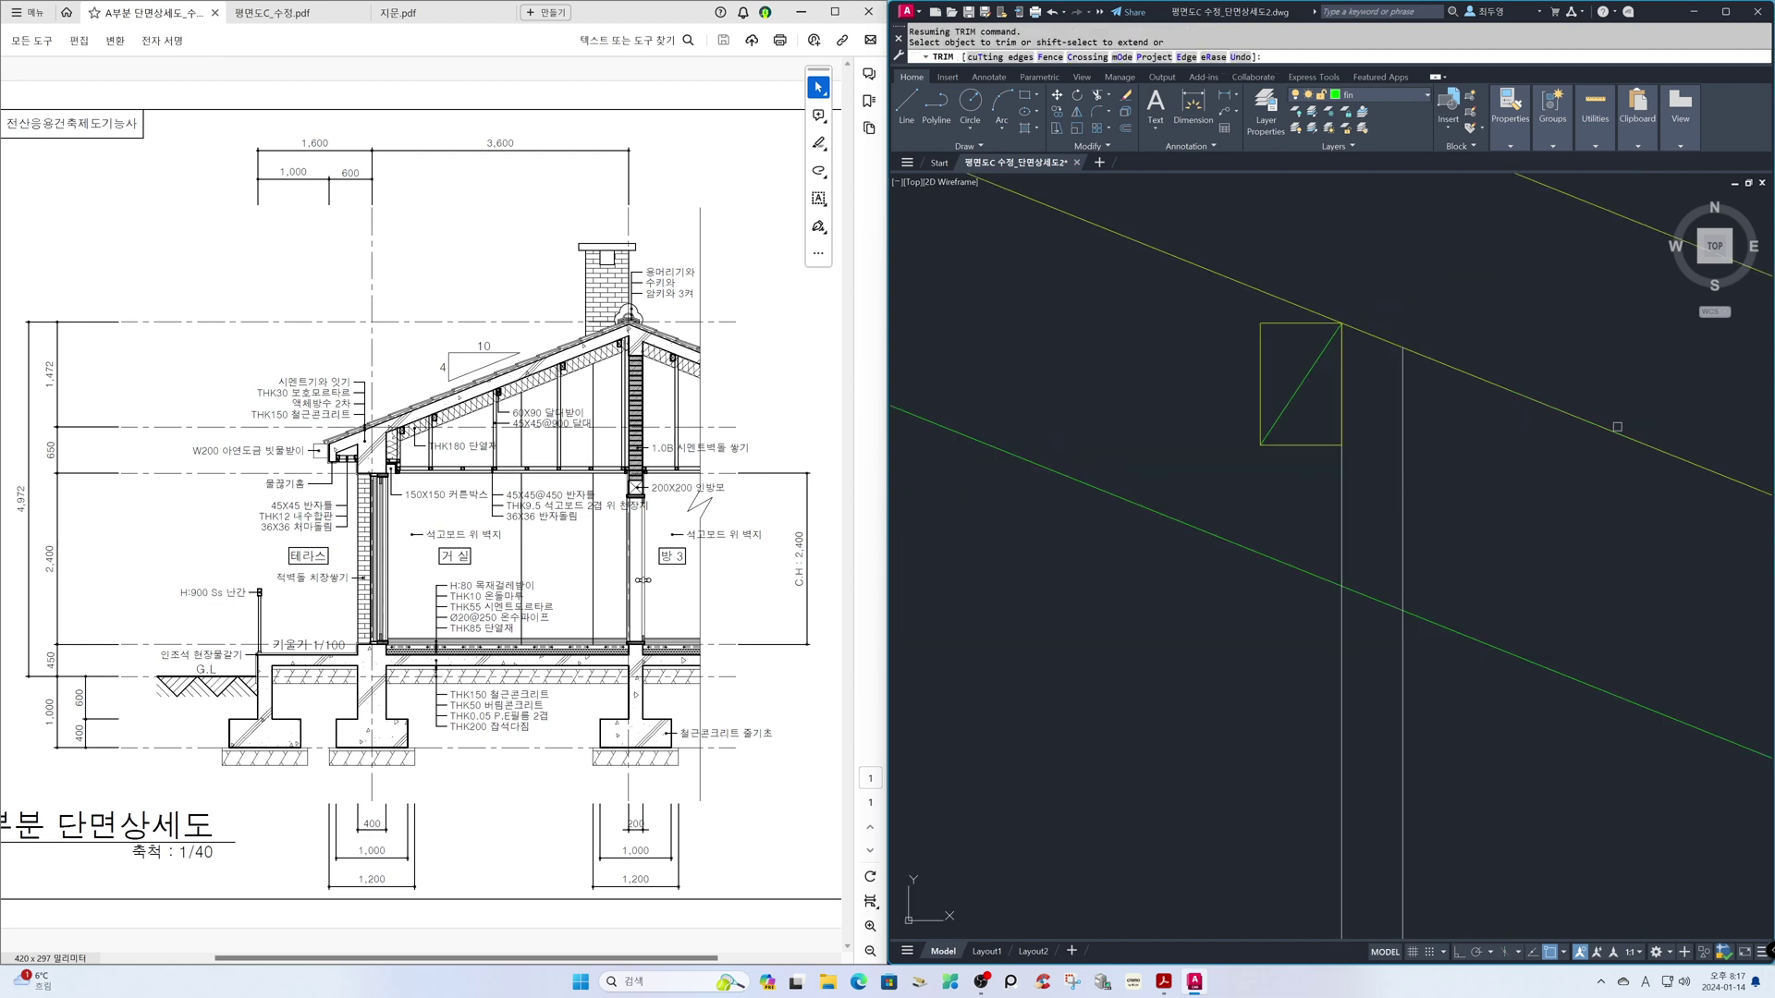
left_click(1370, 598)
type("'z")
key("Return")
type("p")
key("Return")
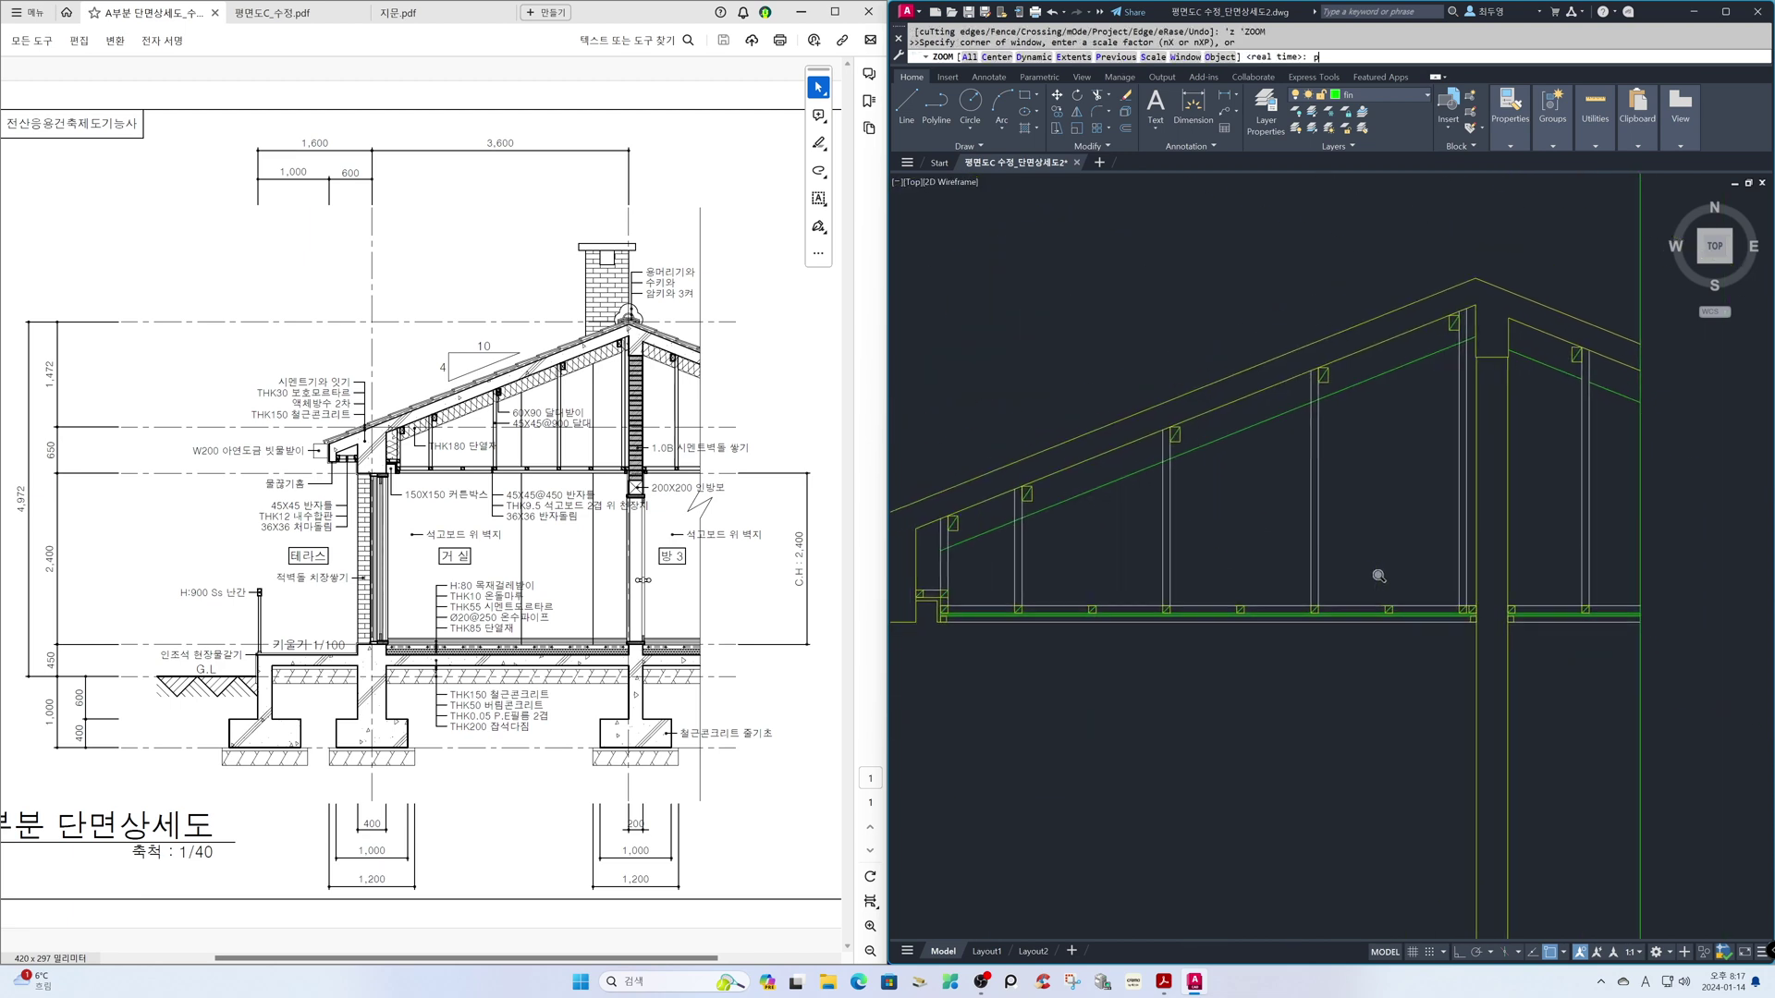
- Trim the insulation line between the hanger lines at the fourth hanger and at the hanger beside the interior wall
type("'z")
key("Return")
left_click(1277, 264)
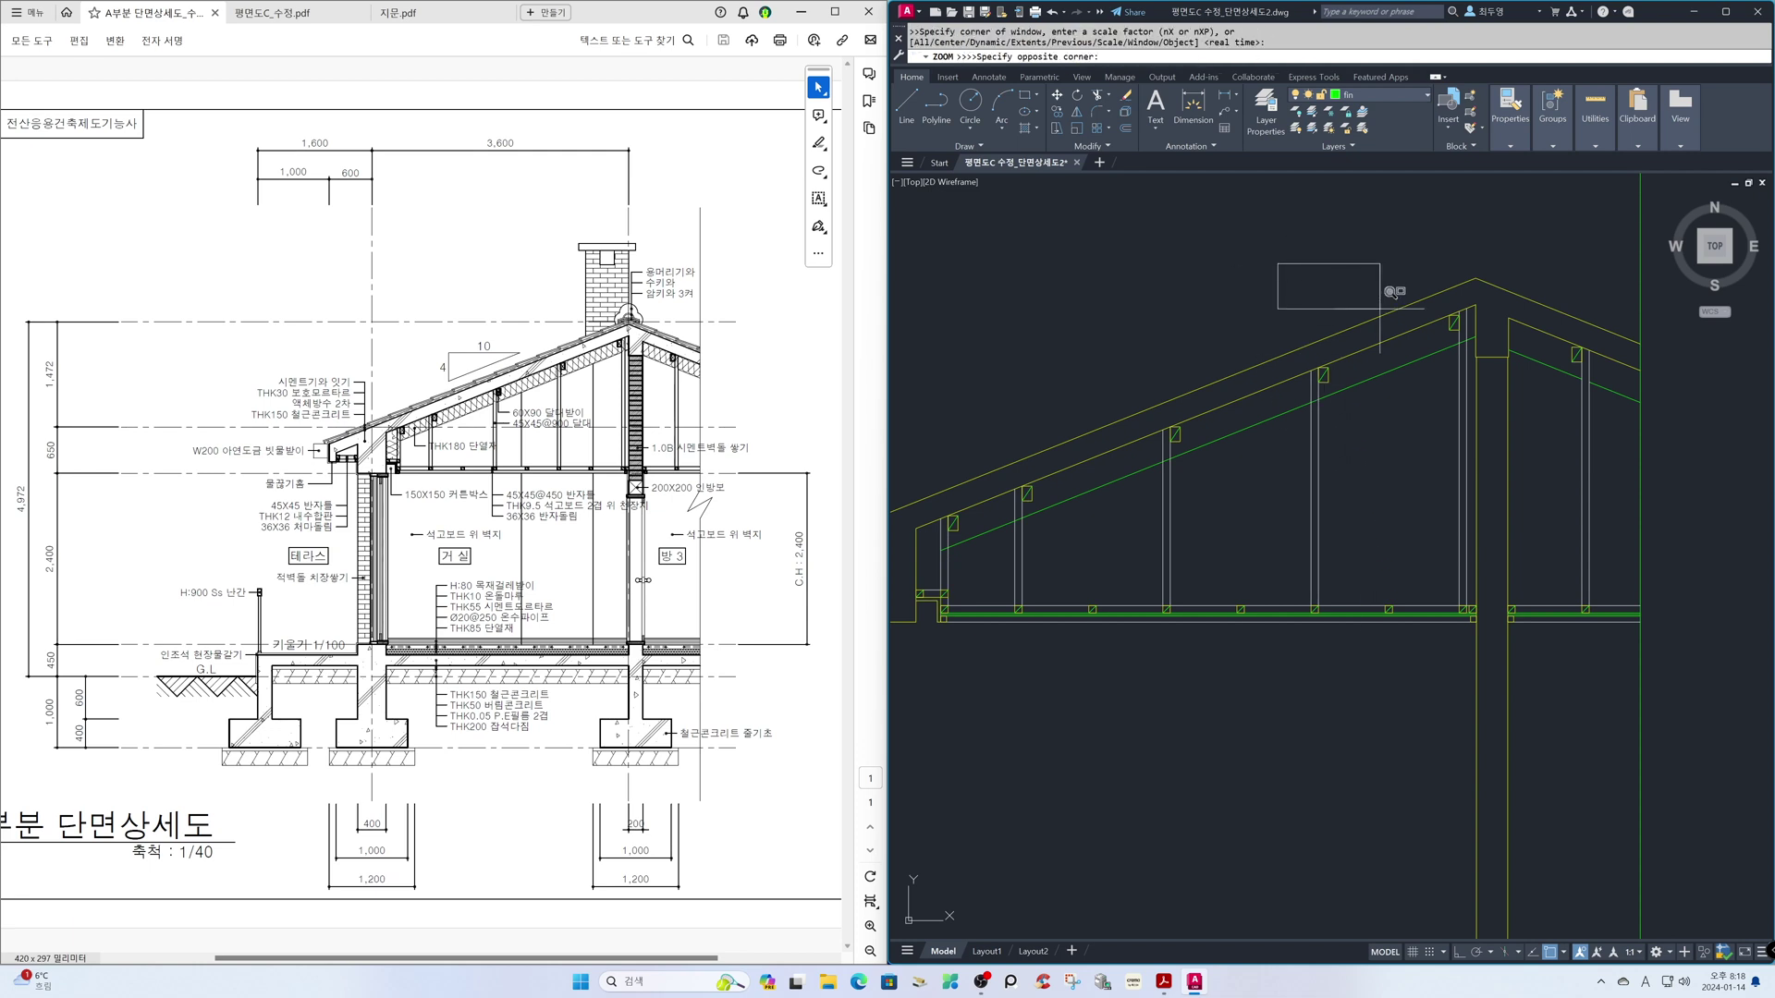
left_click(1515, 466)
left_click(1556, 465)
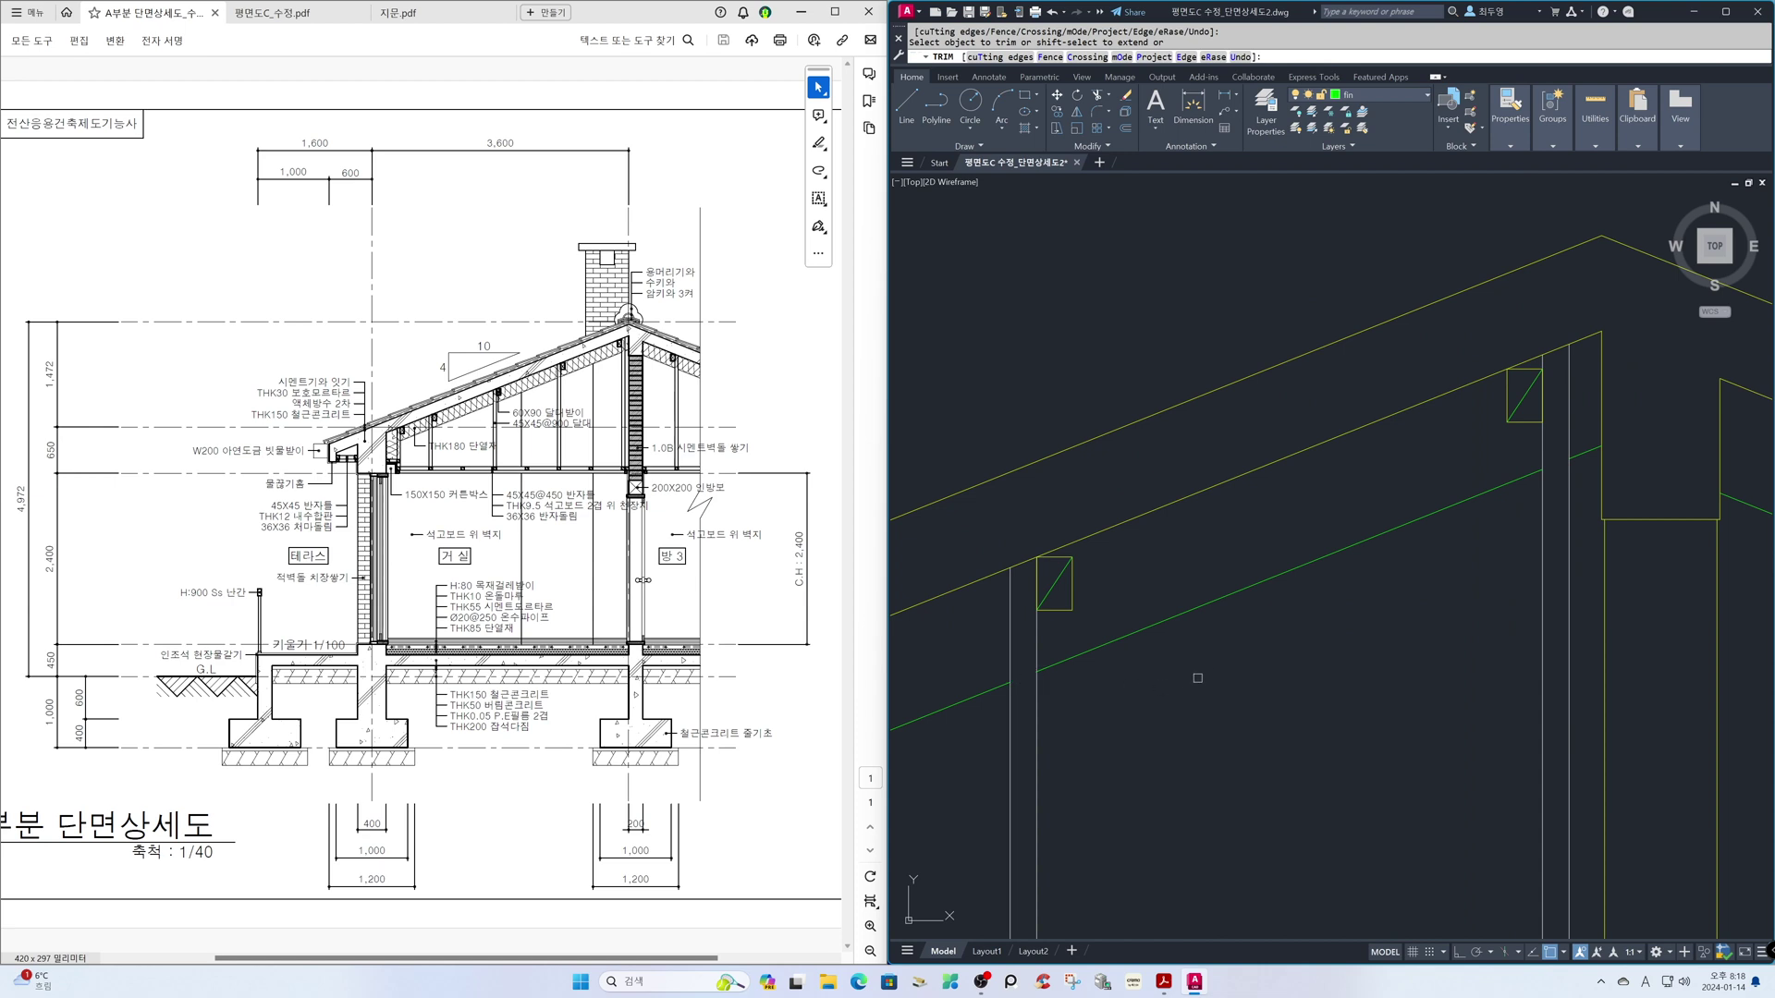
type("'z")
key("Return")
type("p")
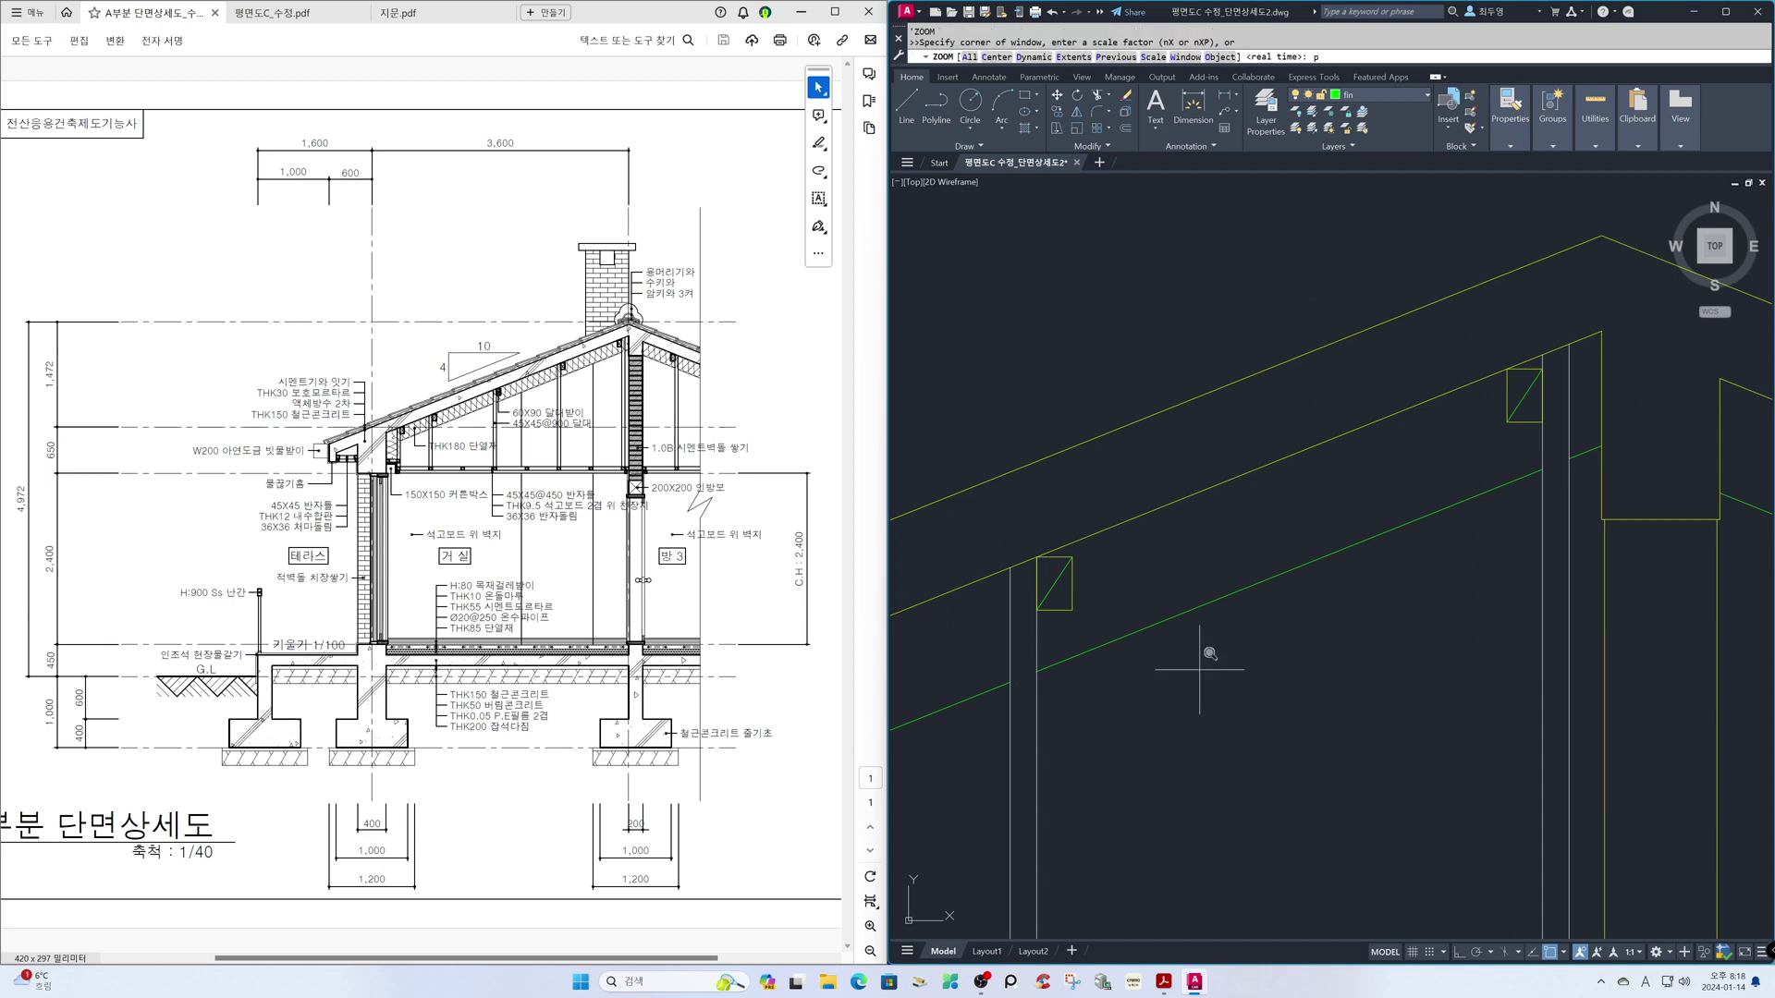
key("Return")
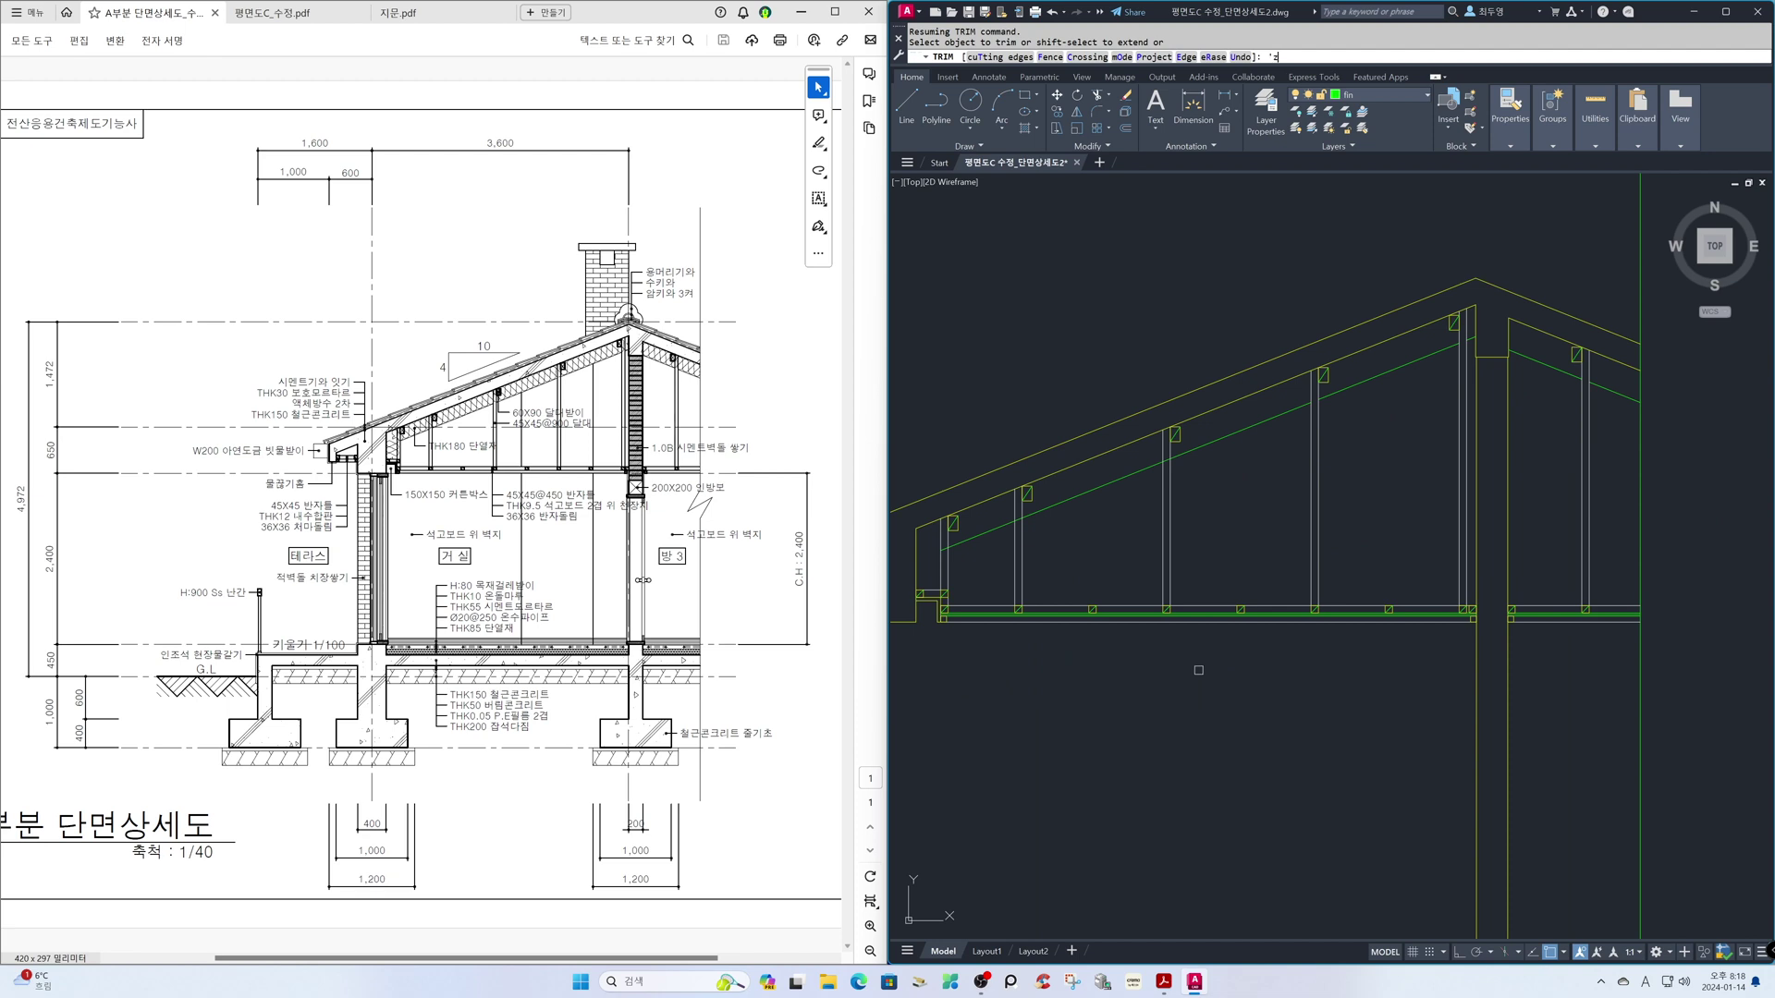
- Trim the insulation line between the paired hanger lines at the second and third hangers
key("Return")
left_click(966, 361)
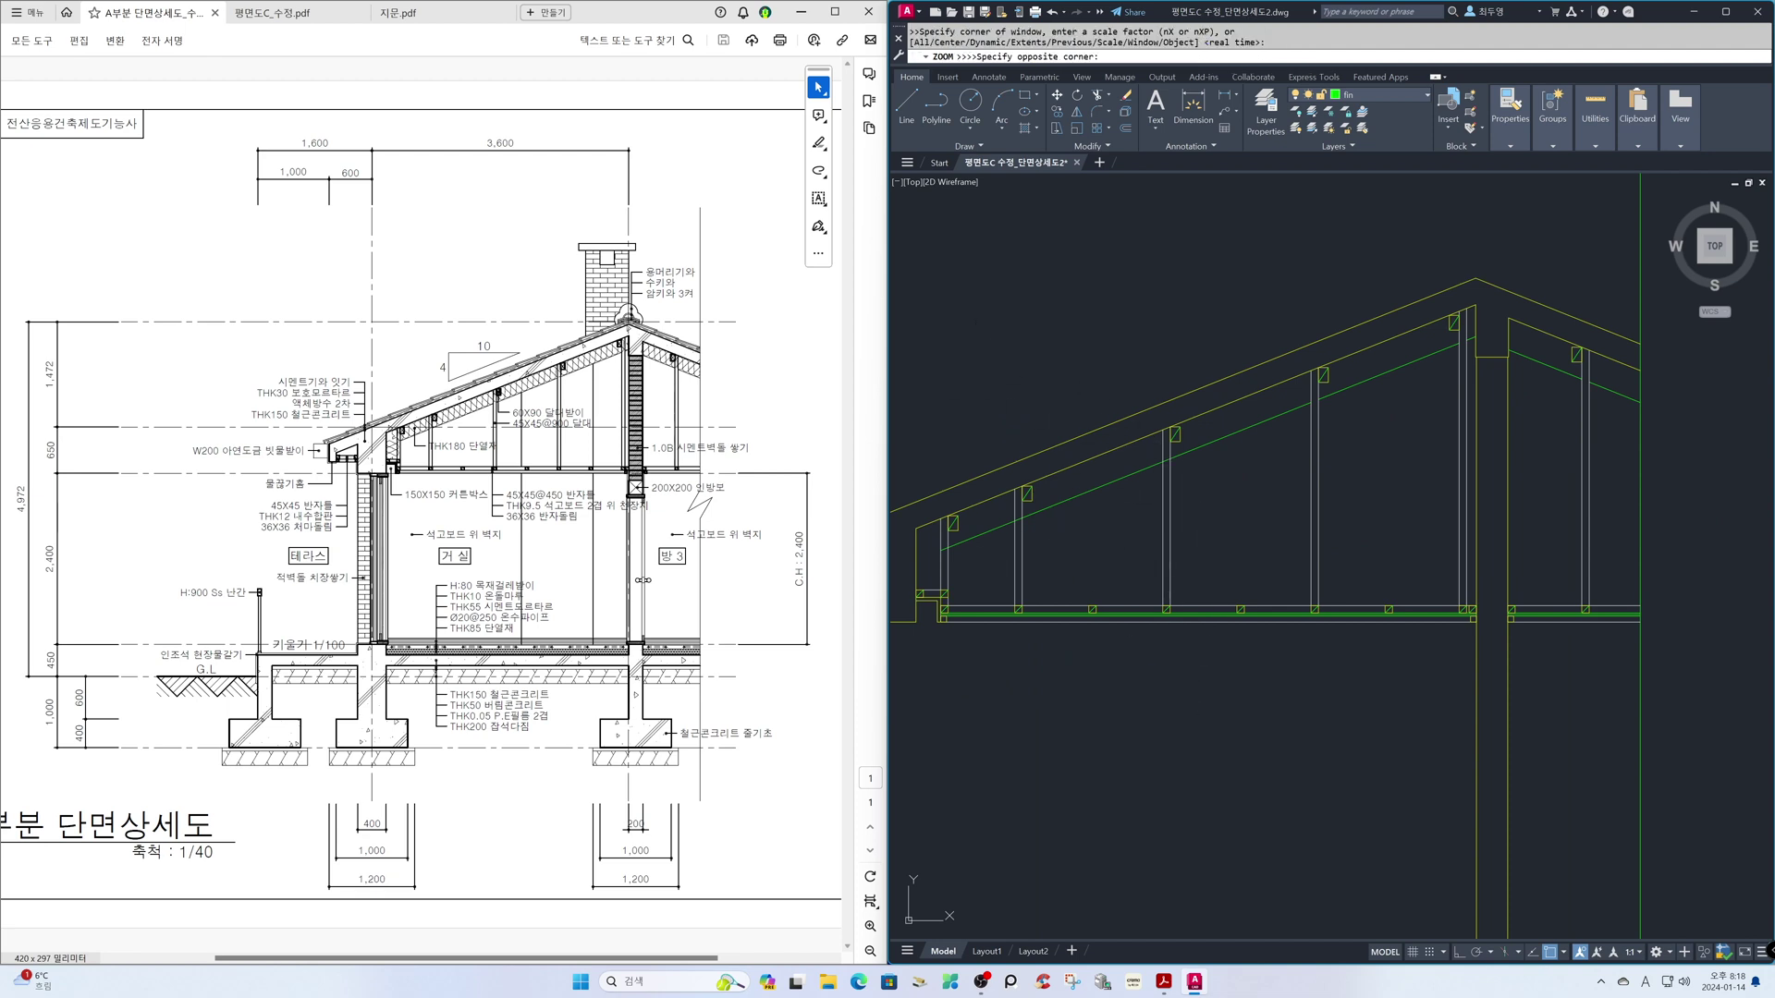
left_click(1220, 566)
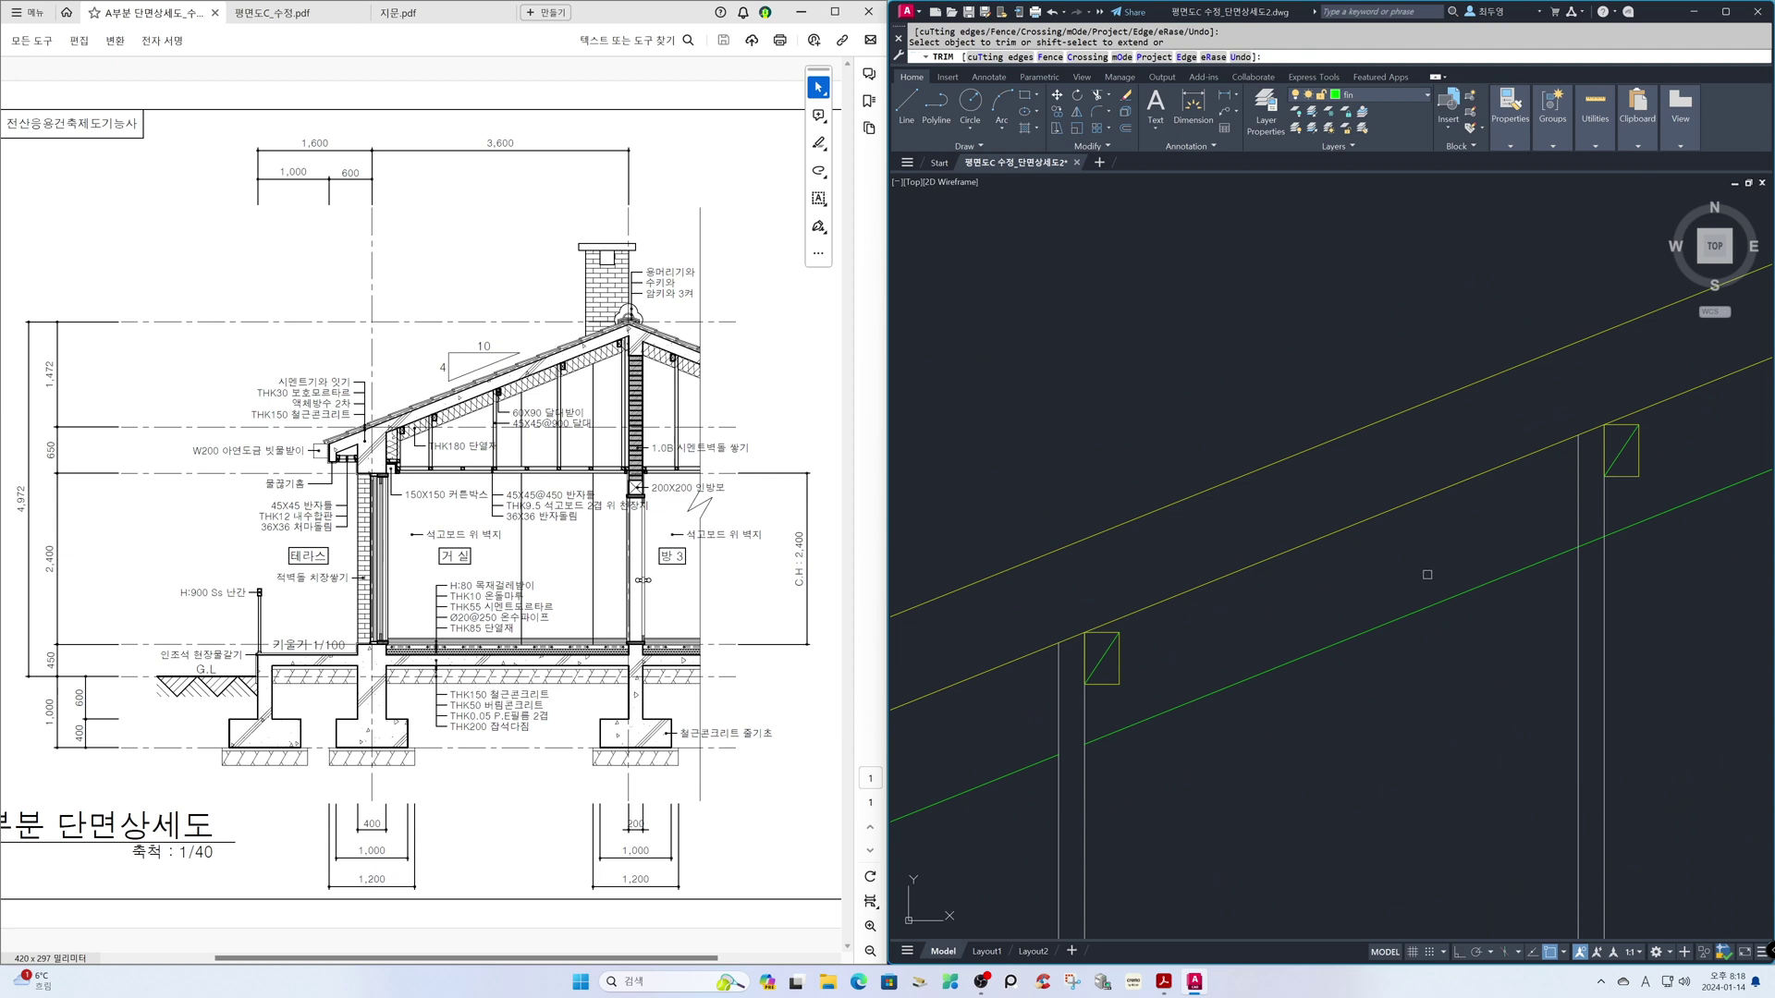
left_click(1586, 545)
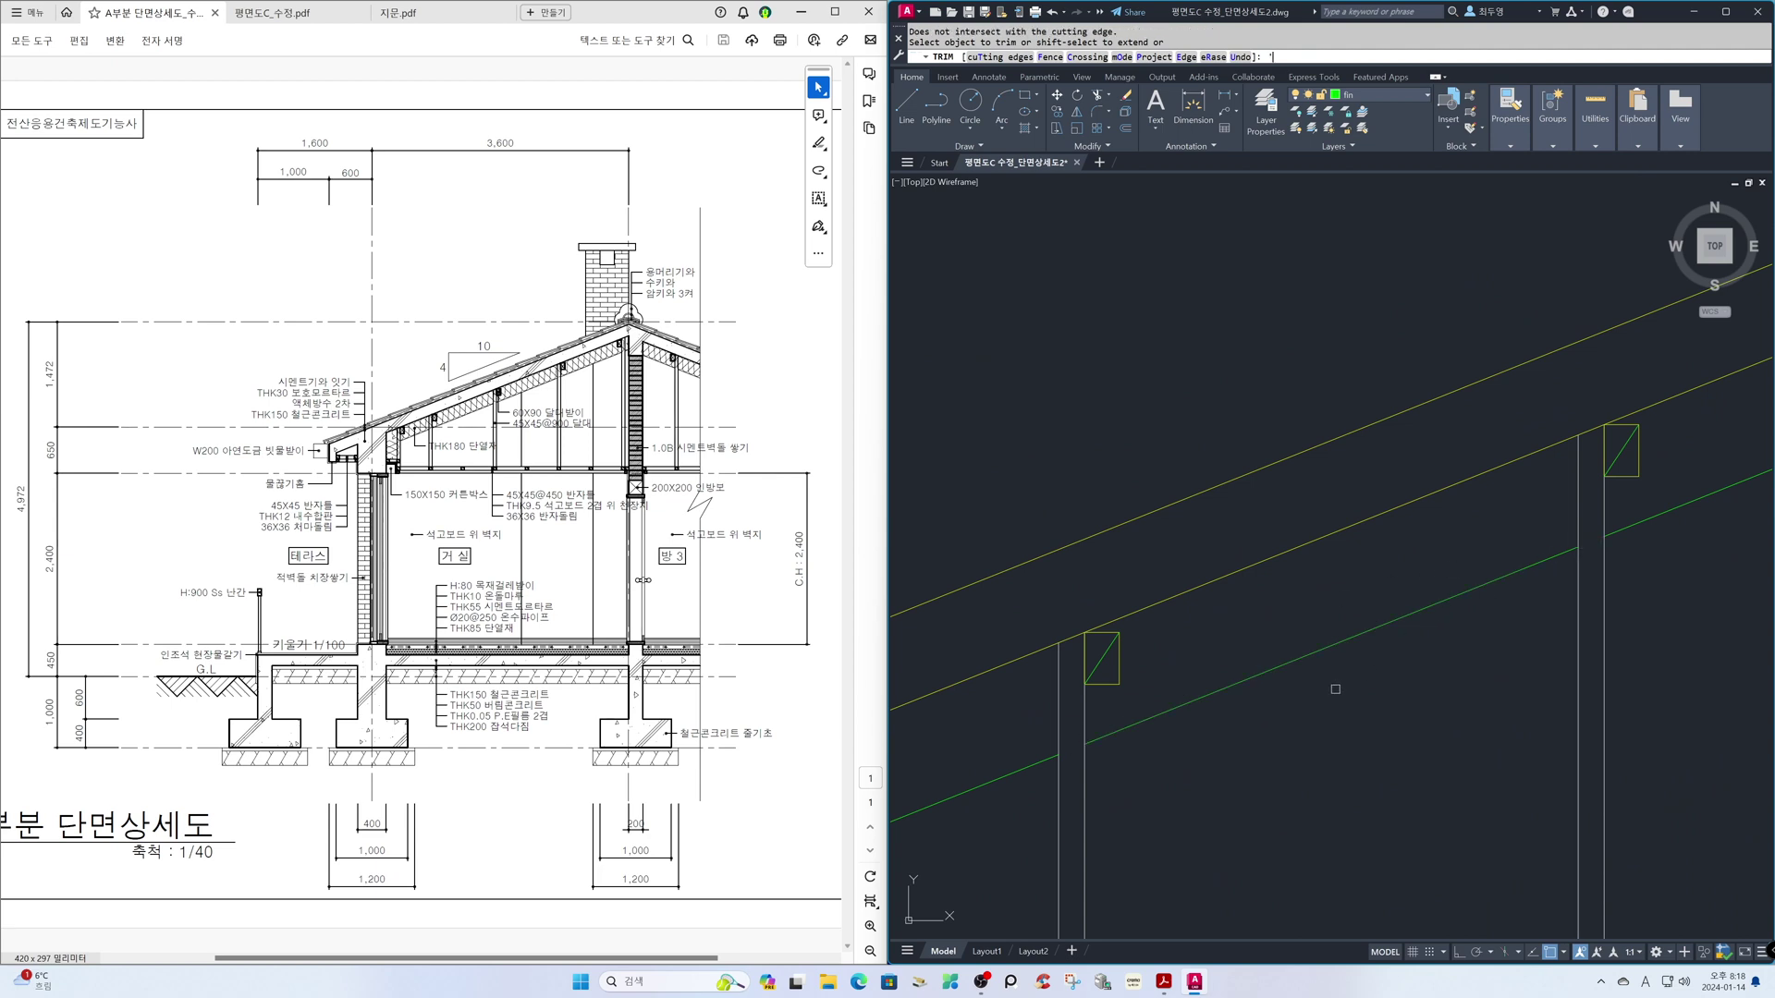
key("Return")
type("p")
key("Return")
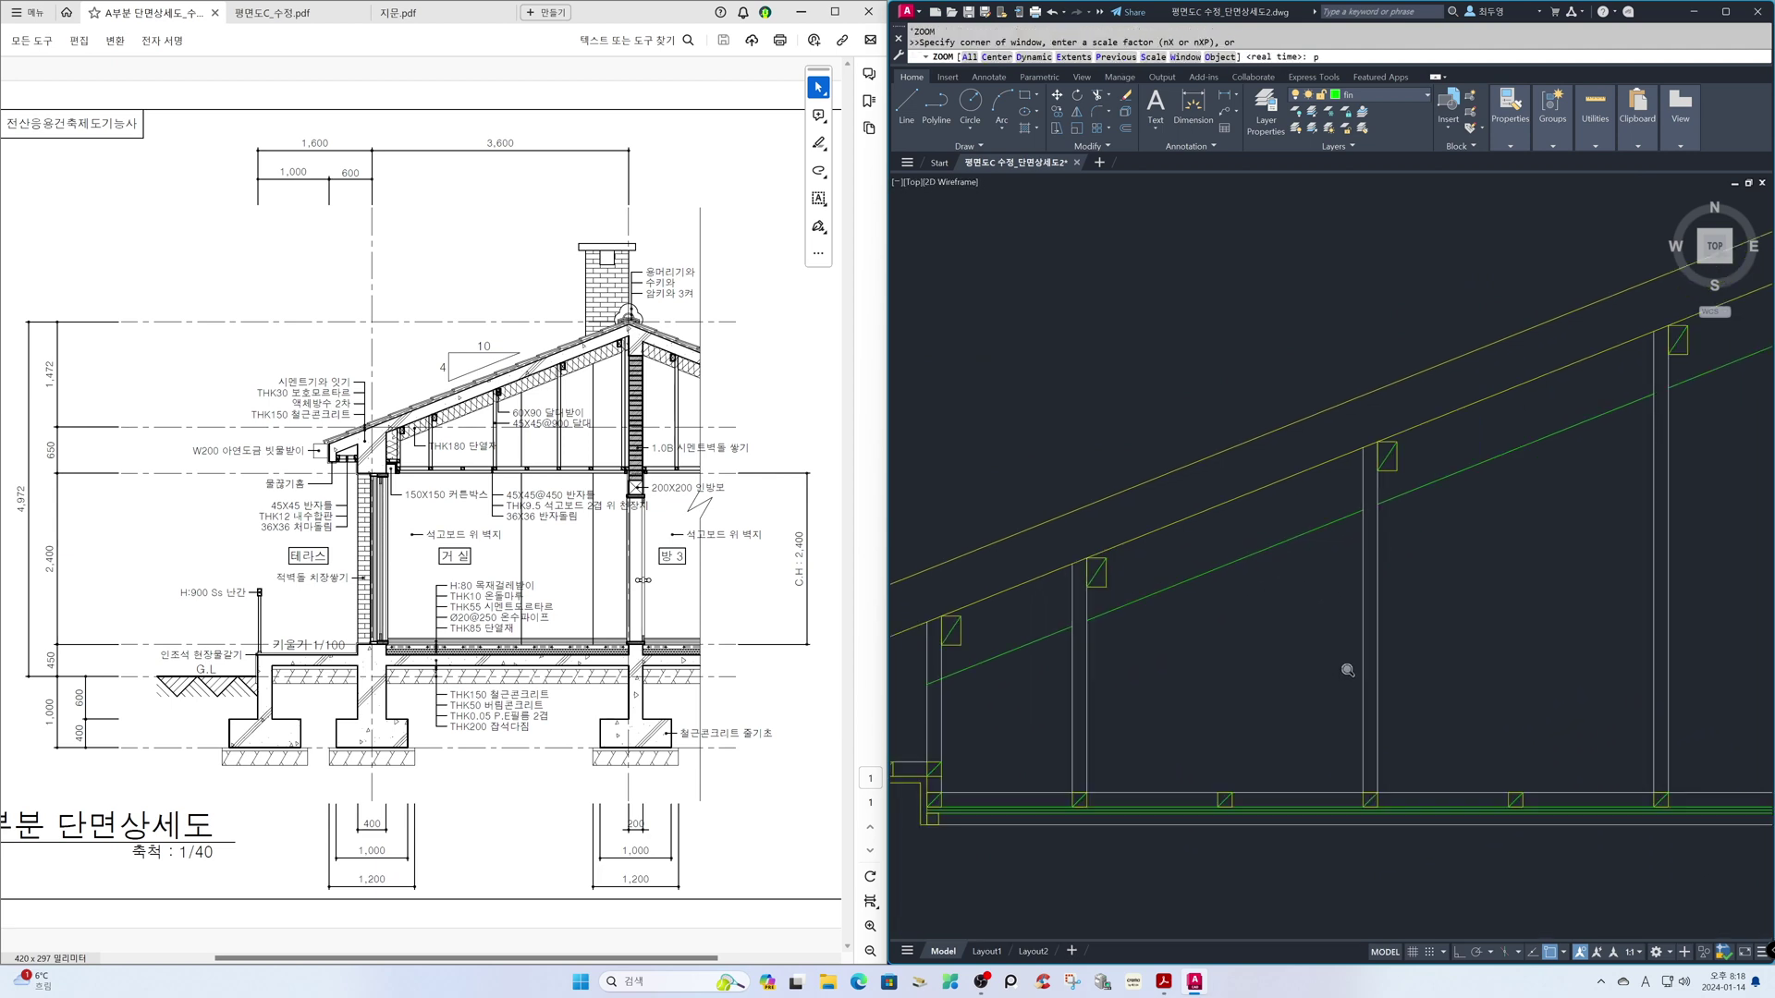
- Trim off the insulation line's lower end between the two lines of the first hanger and end the Trim command
type("'z")
key("Return")
left_click(911, 484)
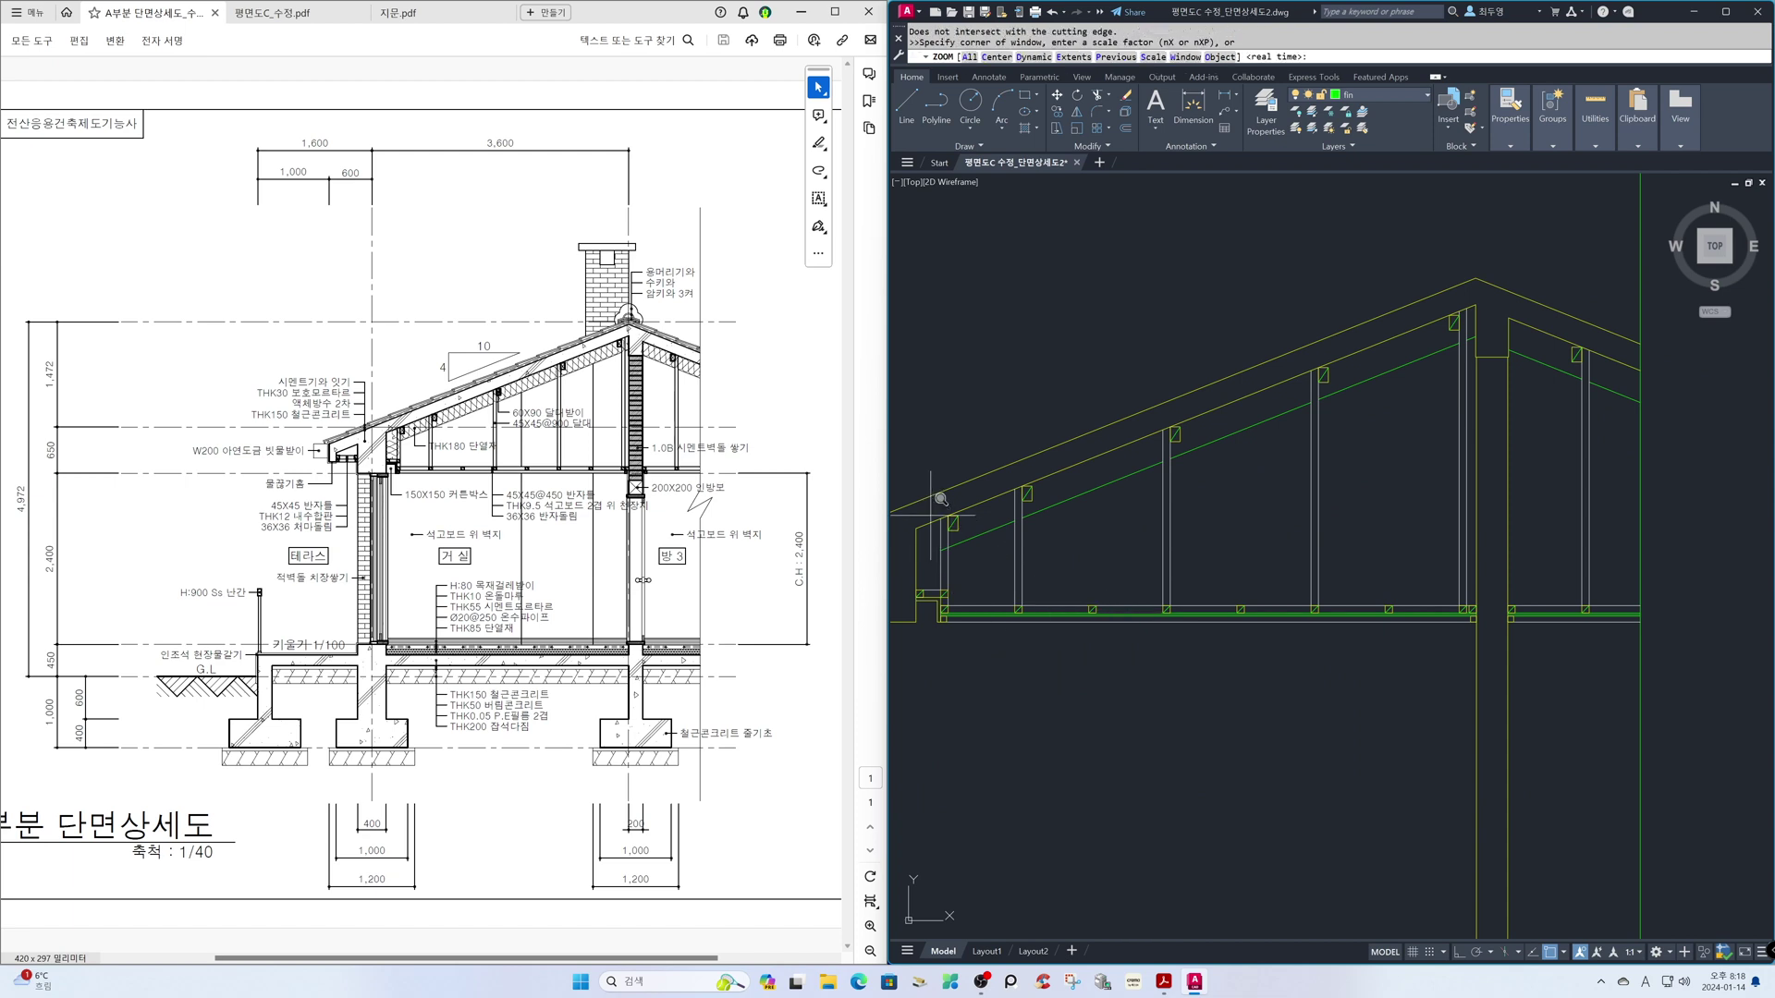
left_click(991, 583)
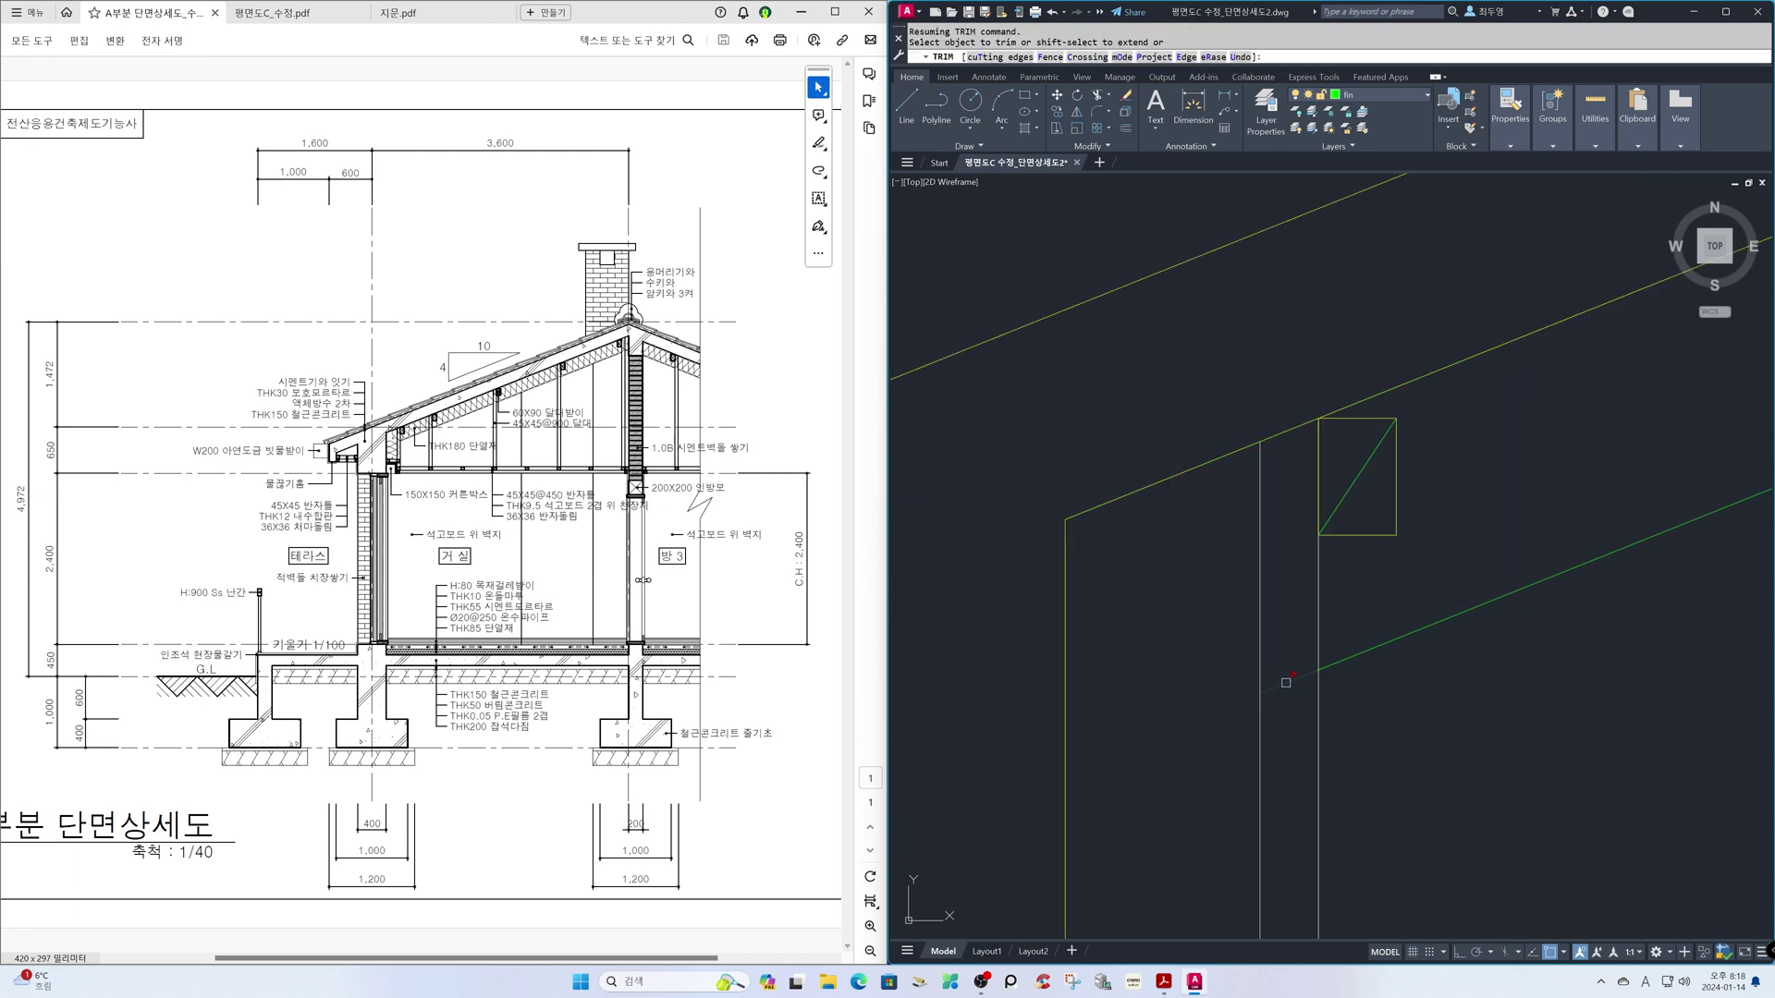
type("'z")
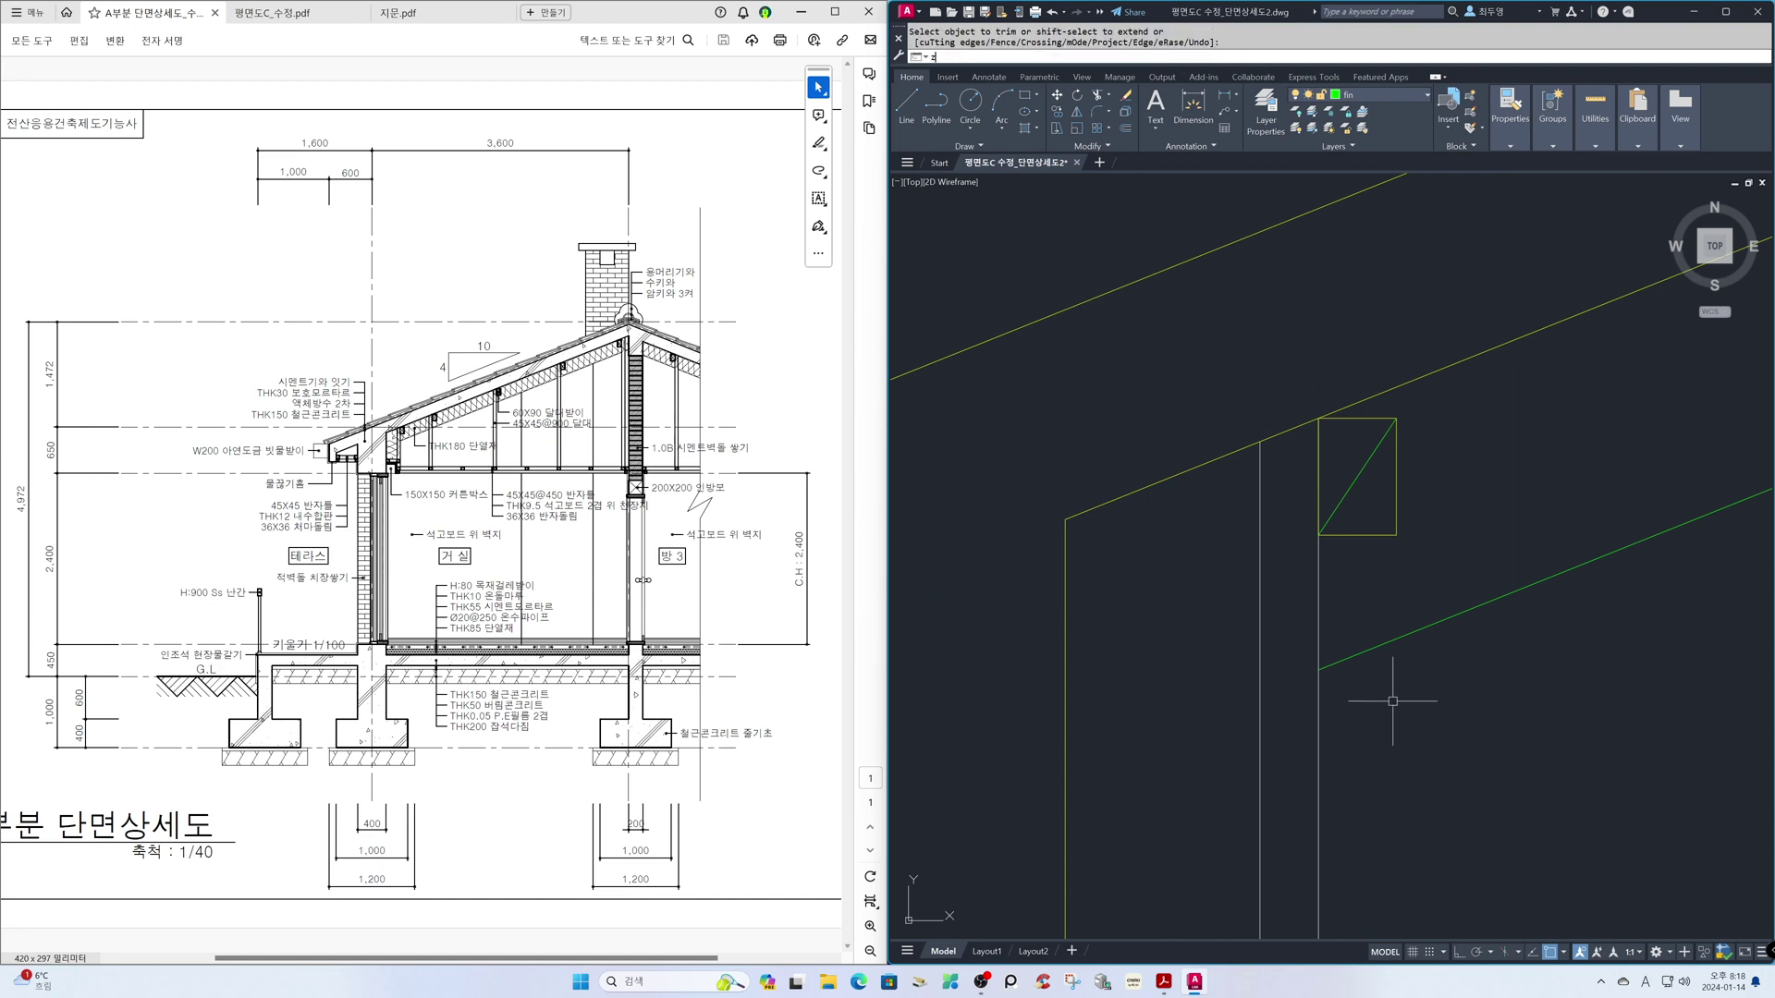
key("Return")
type("p")
key("Return")
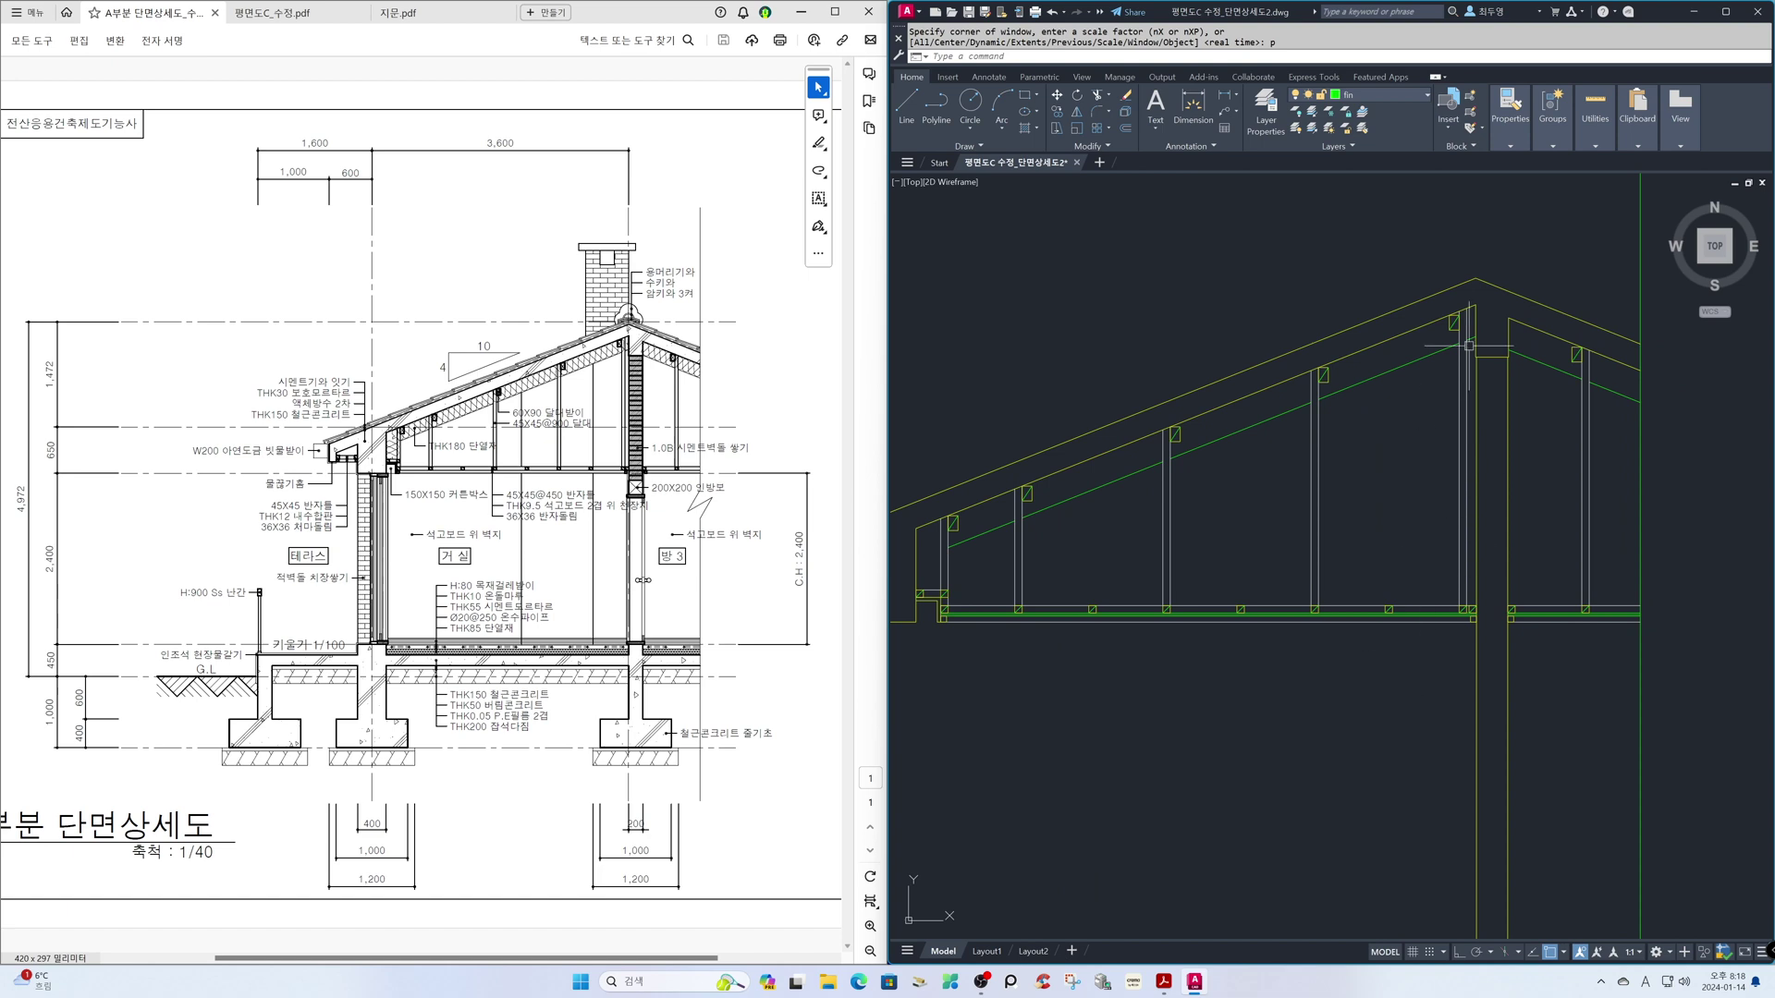
- Thaw the xcen layer and return to the view of the whole section detail
left_click(1414, 96)
left_click(1312, 131)
left_click(1230, 247)
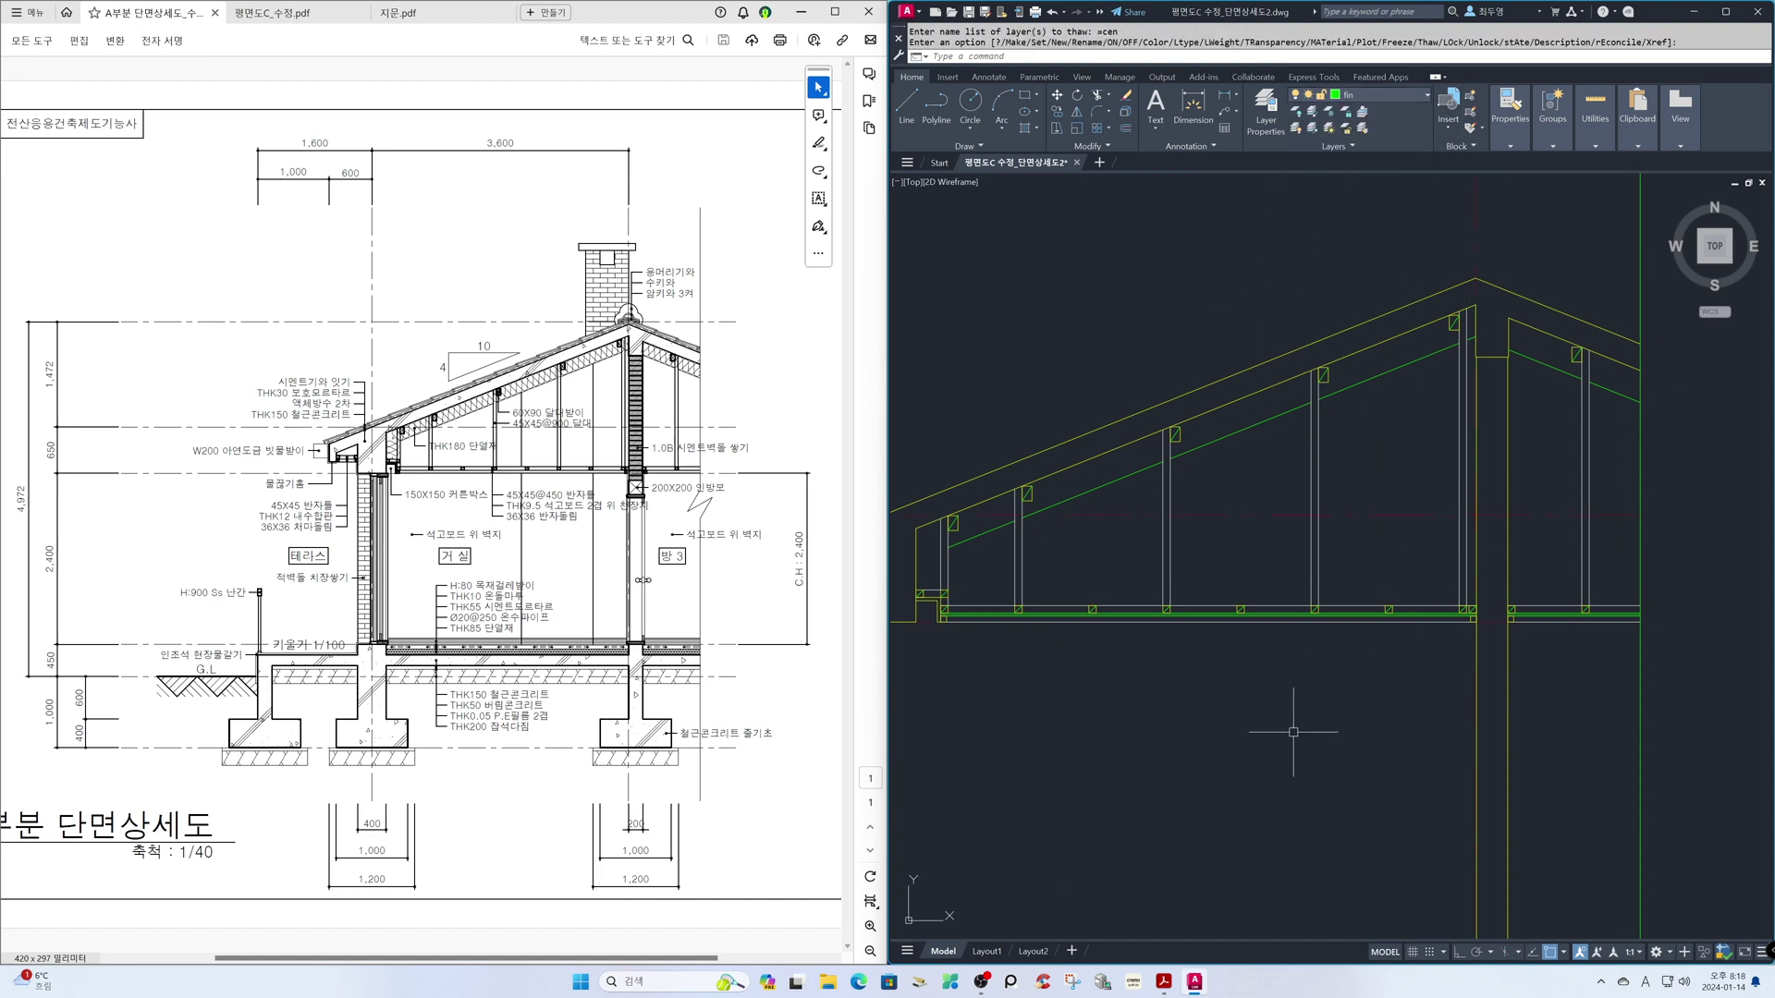
type("z")
key("Return")
type("p")
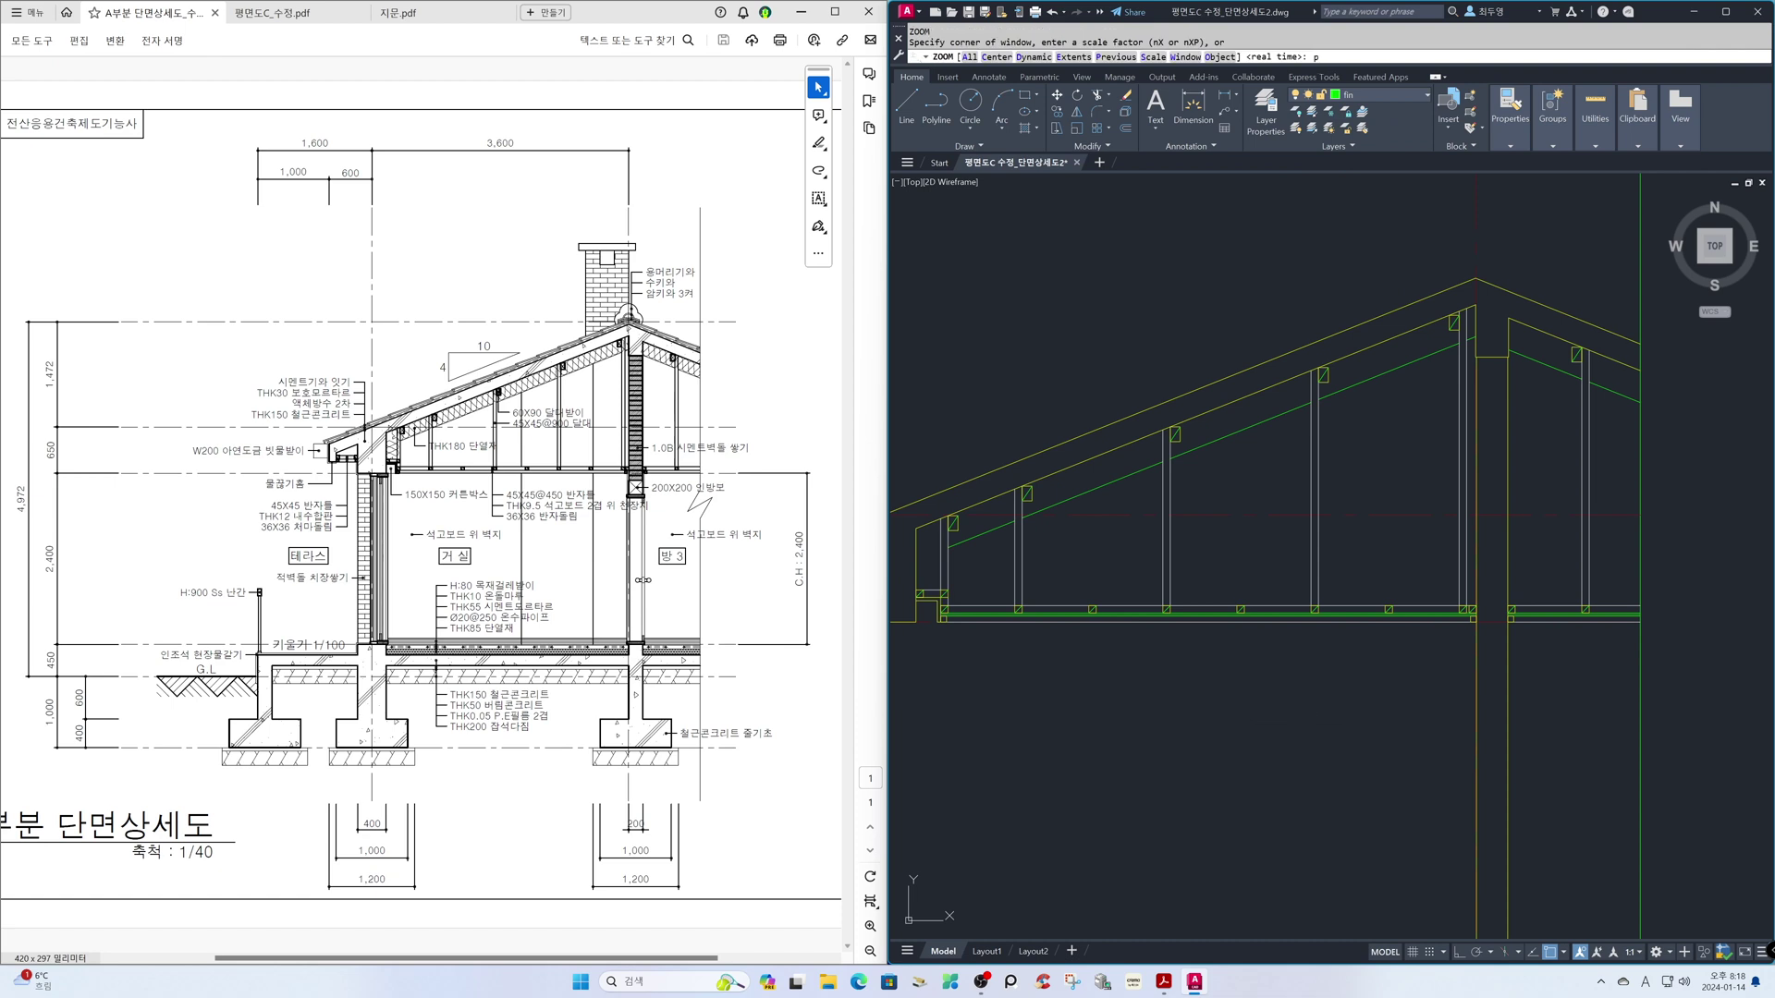
key("Return")
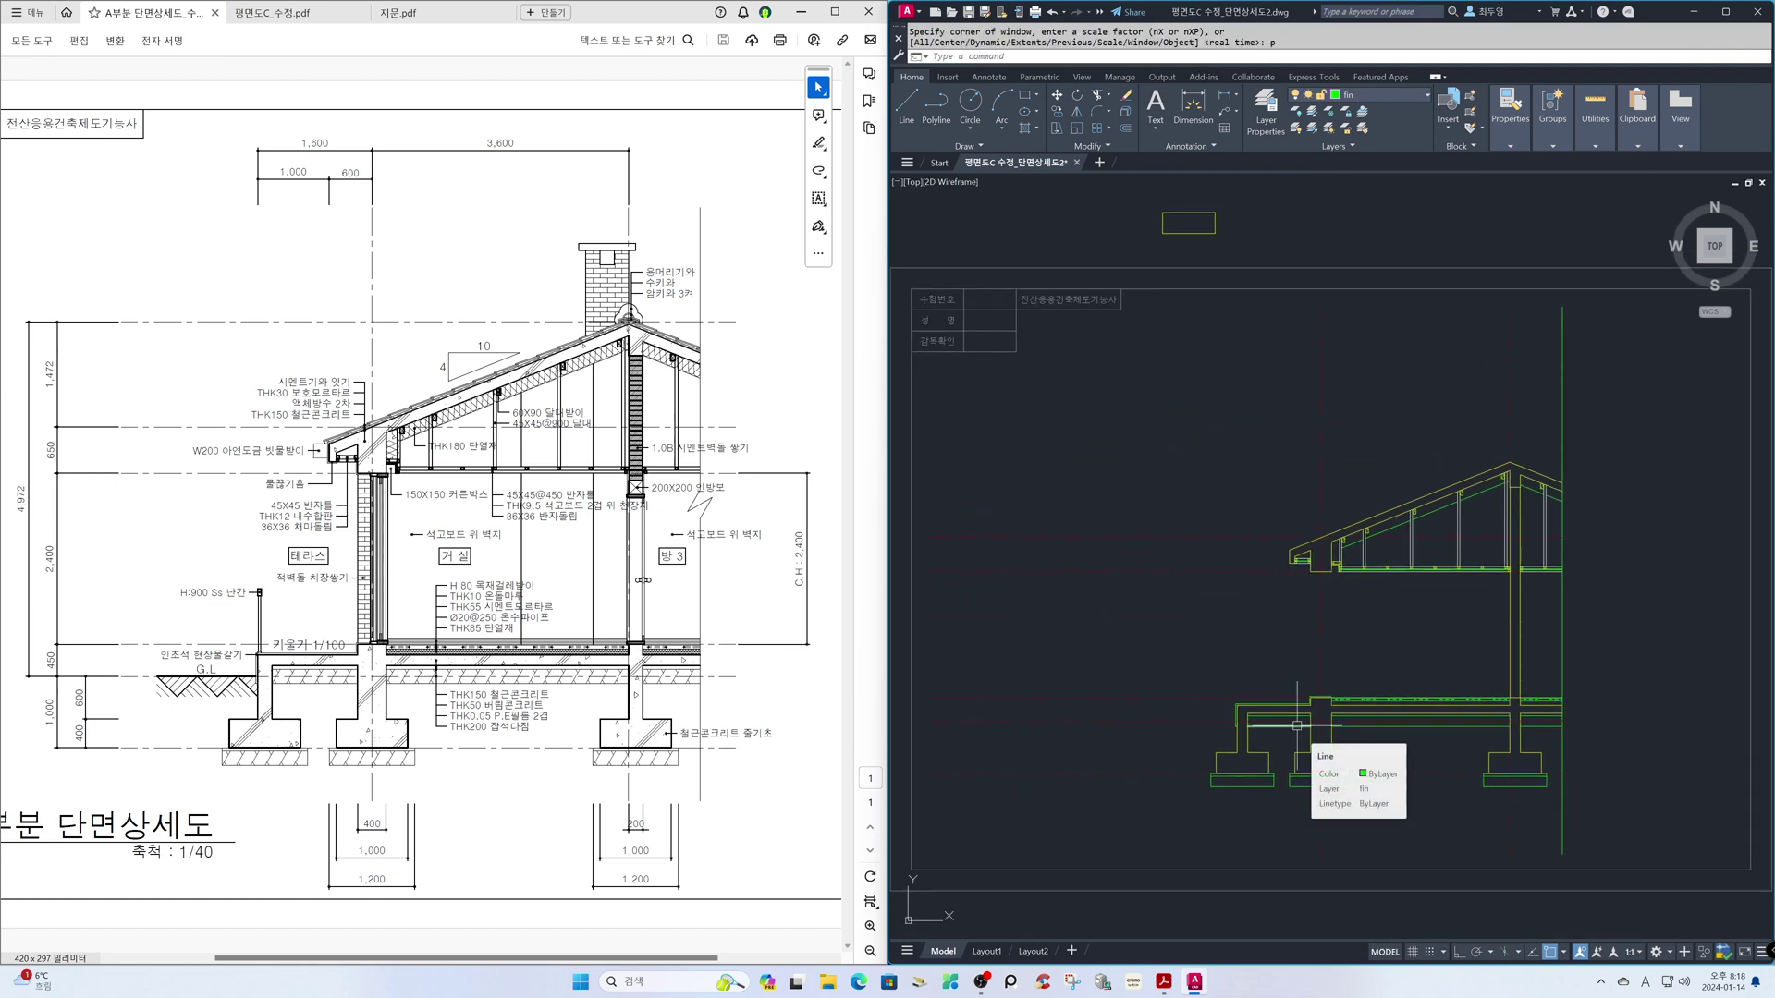